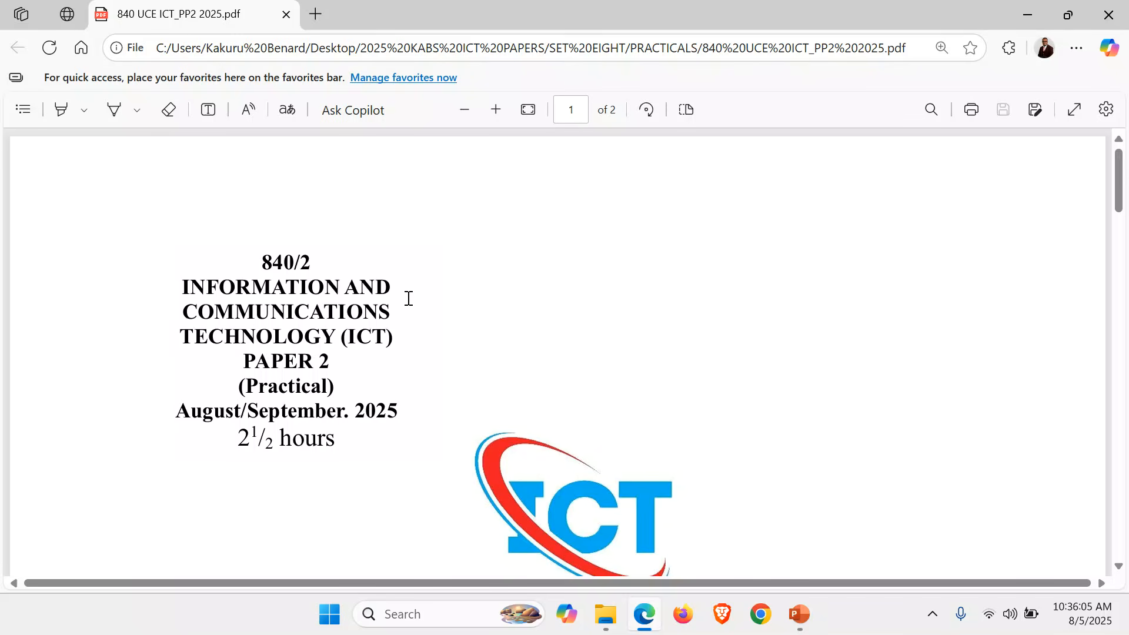
Scroll through the cover and candidate instructions, briefly highlighting the support folder name, down to Item 1.
scroll(409, 299, down, 2)
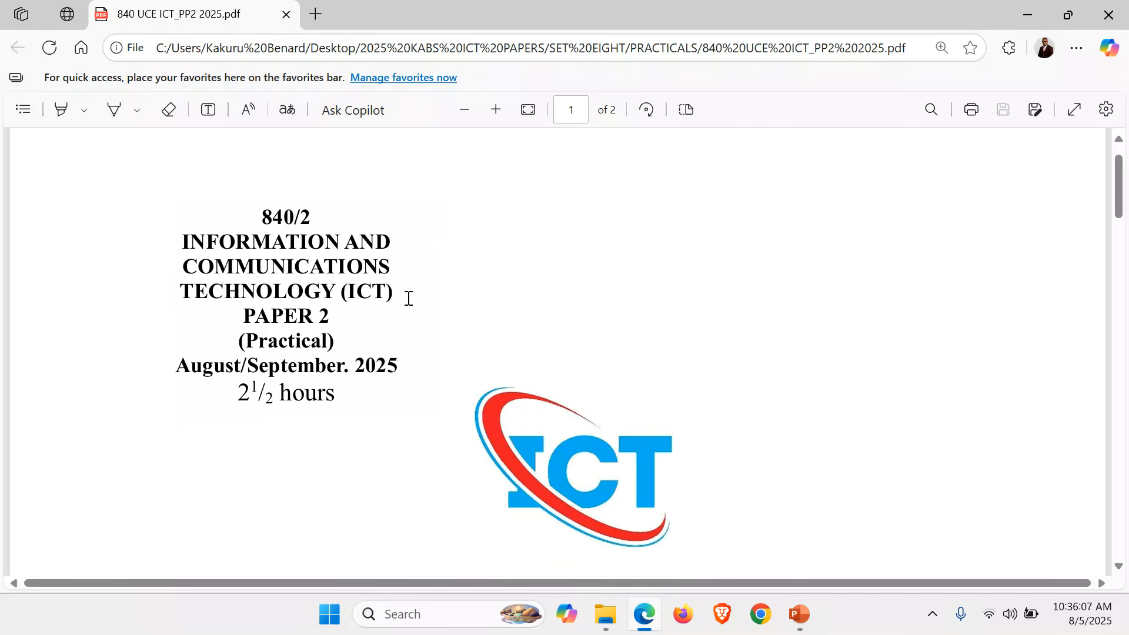
scroll(408, 299, down, 5)
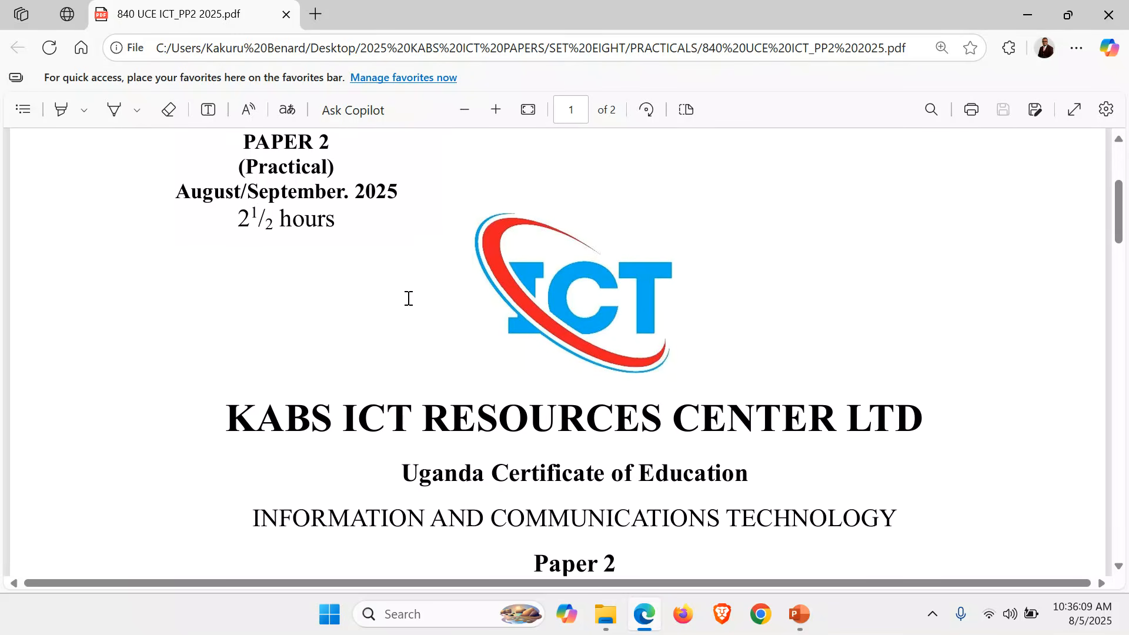
scroll(409, 299, down, 4)
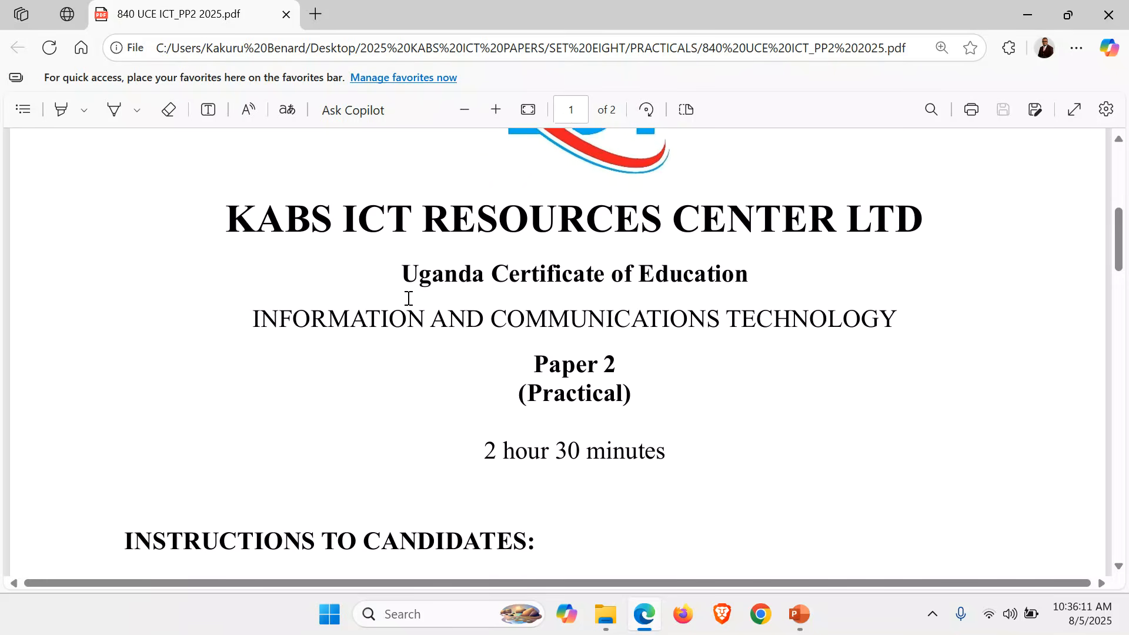
scroll(409, 299, down, 3)
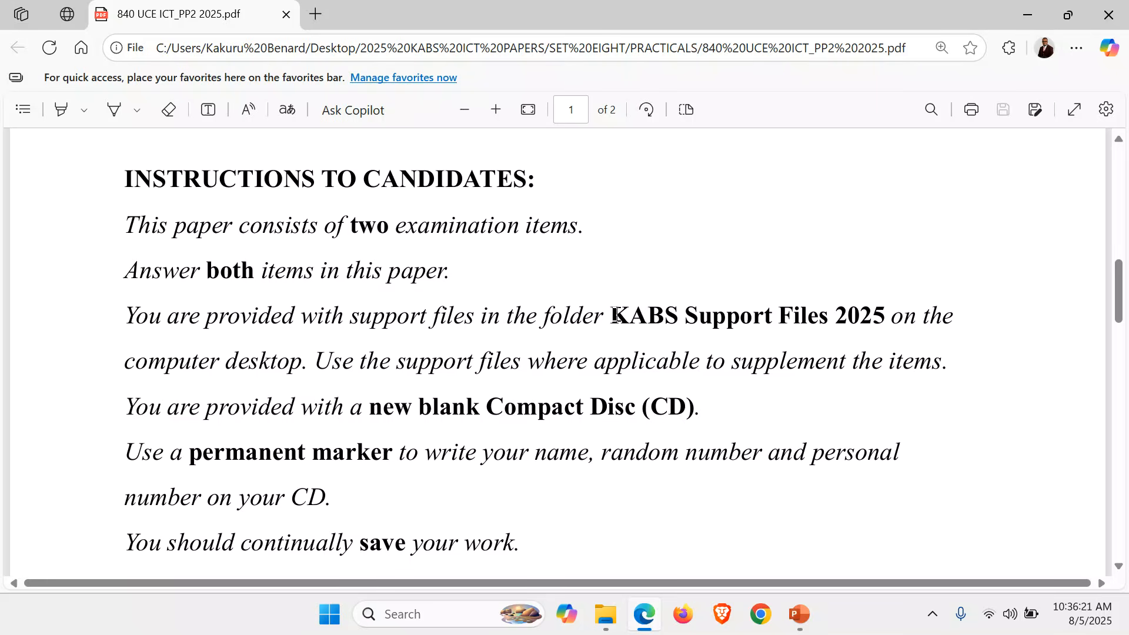
drag(611, 315, 875, 310)
click(612, 405)
scroll(612, 405, down, 5)
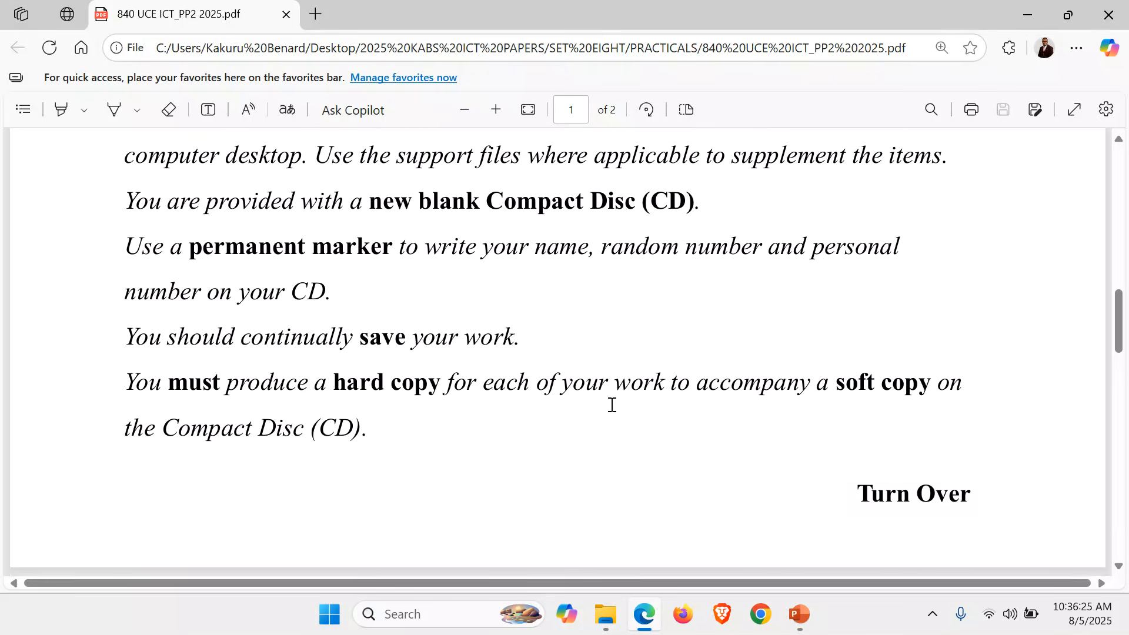
scroll(612, 404, down, 5)
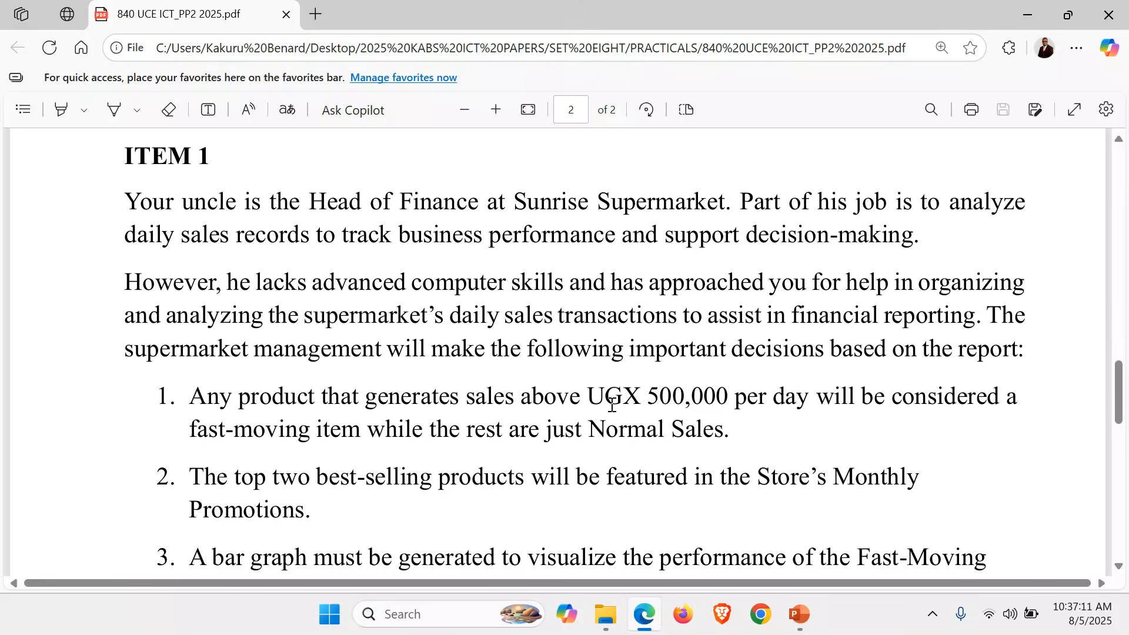
Scroll further down page 2 until Item 1's Task paragraph naming sales_data.xlsx is visible.
scroll(612, 406, down, 2)
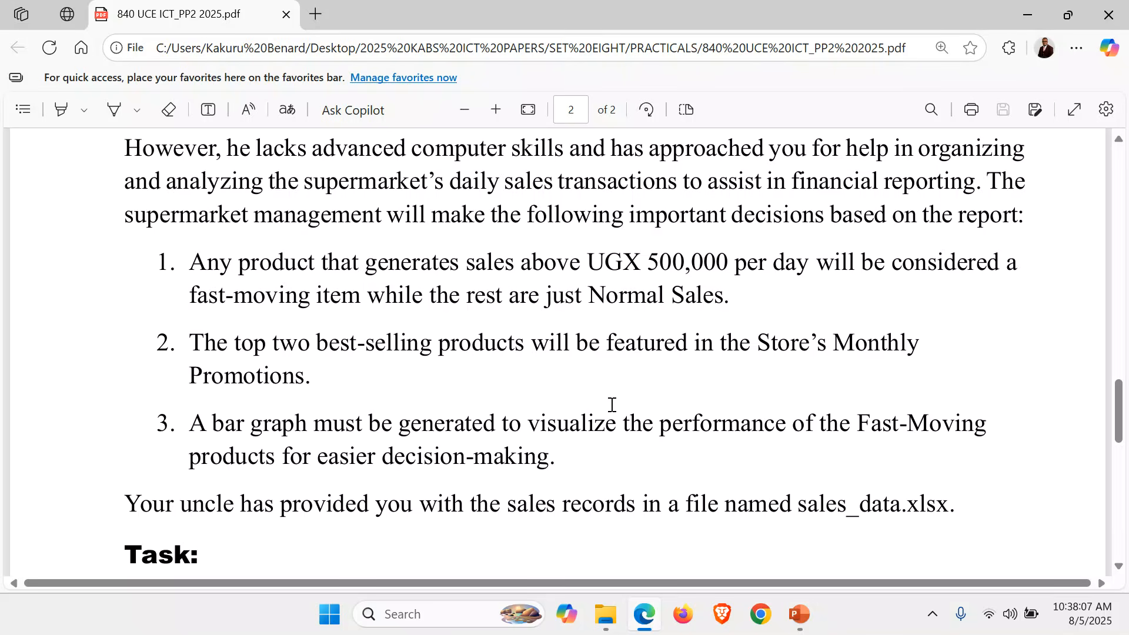
scroll(612, 404, down, 2)
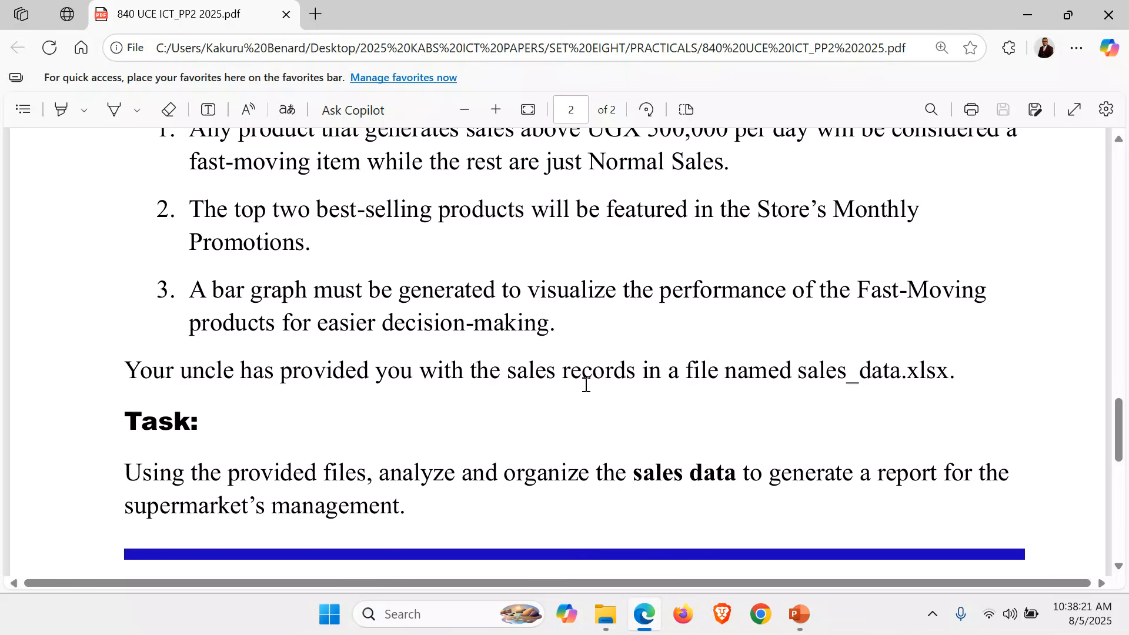
scroll(586, 384, down, 2)
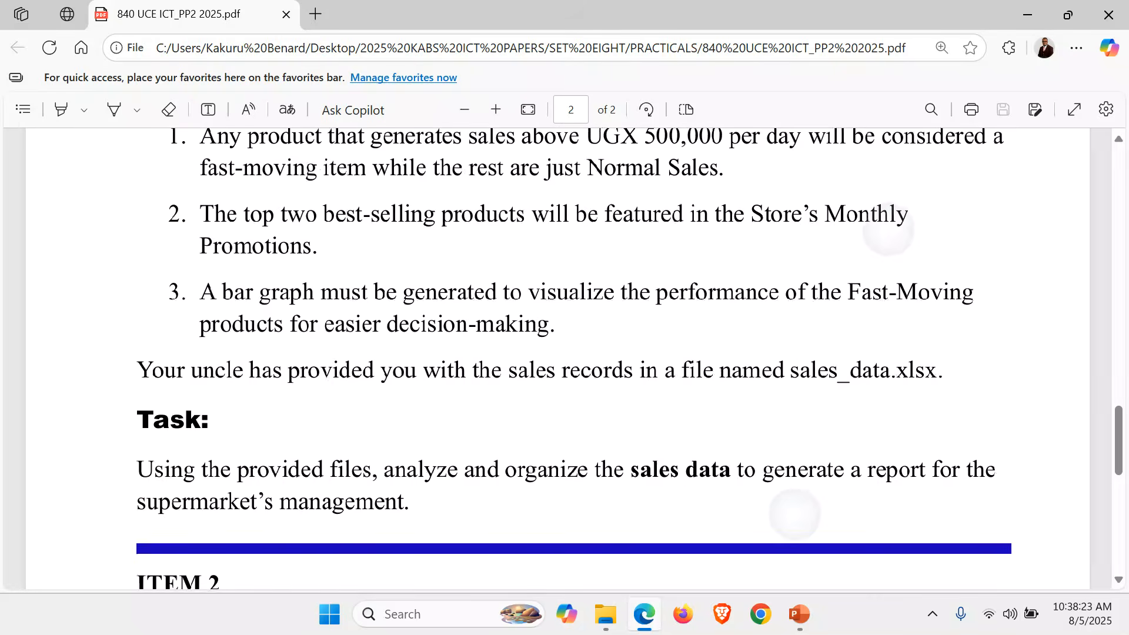
Scroll to the end of Item 1's task, then bring up File Explorer on the PRACTICALS folder.
scroll(820, 440, down, 3)
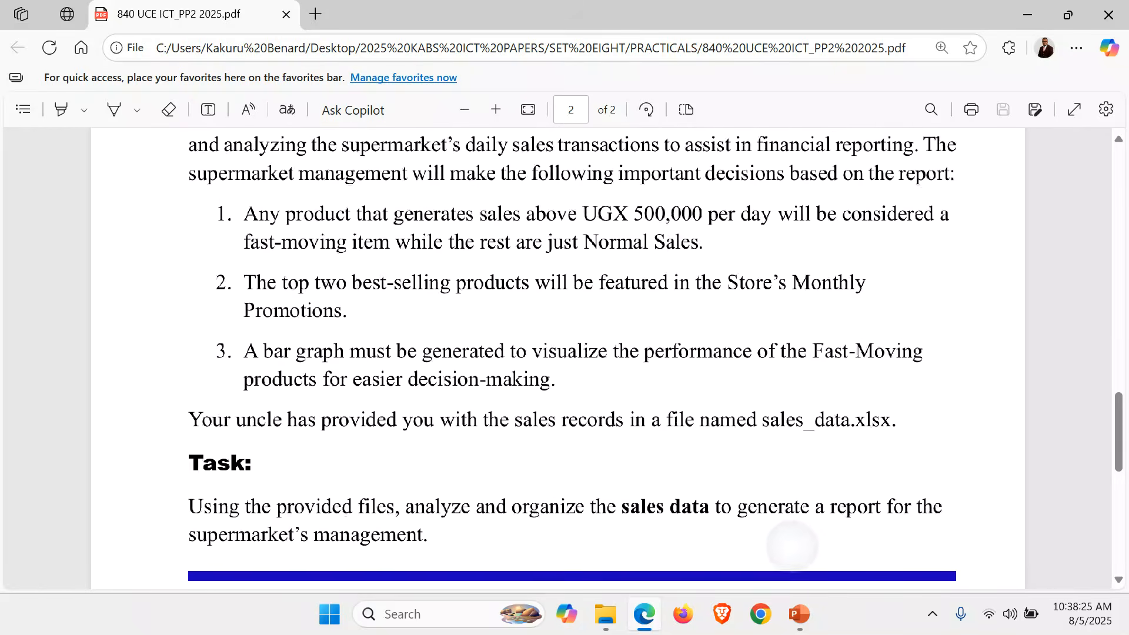
scroll(820, 440, down, 3)
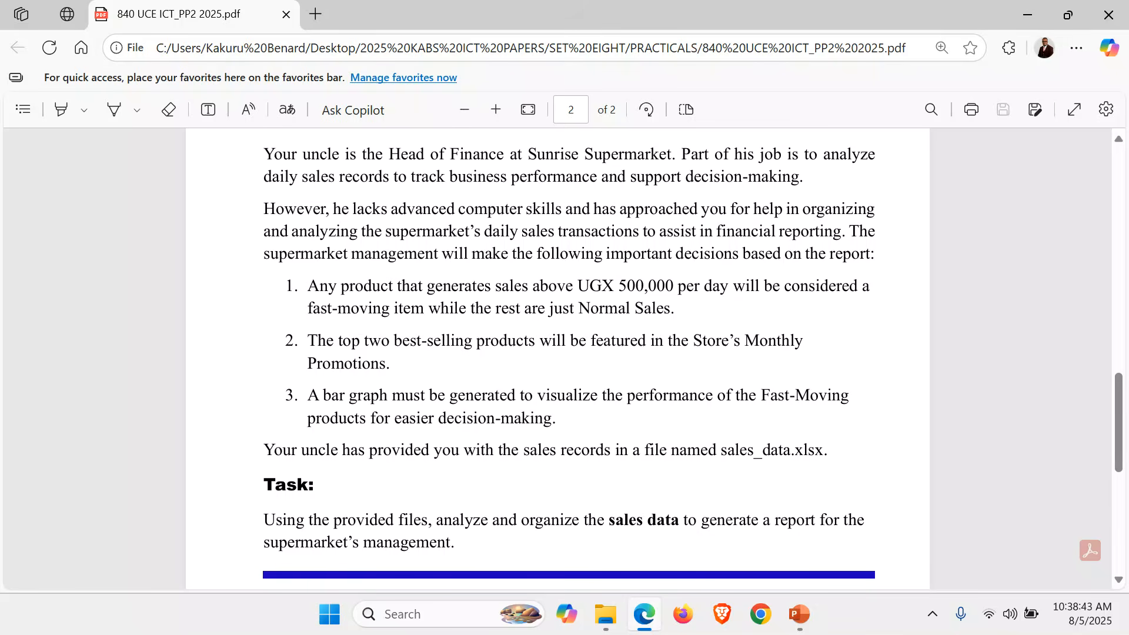
click(606, 616)
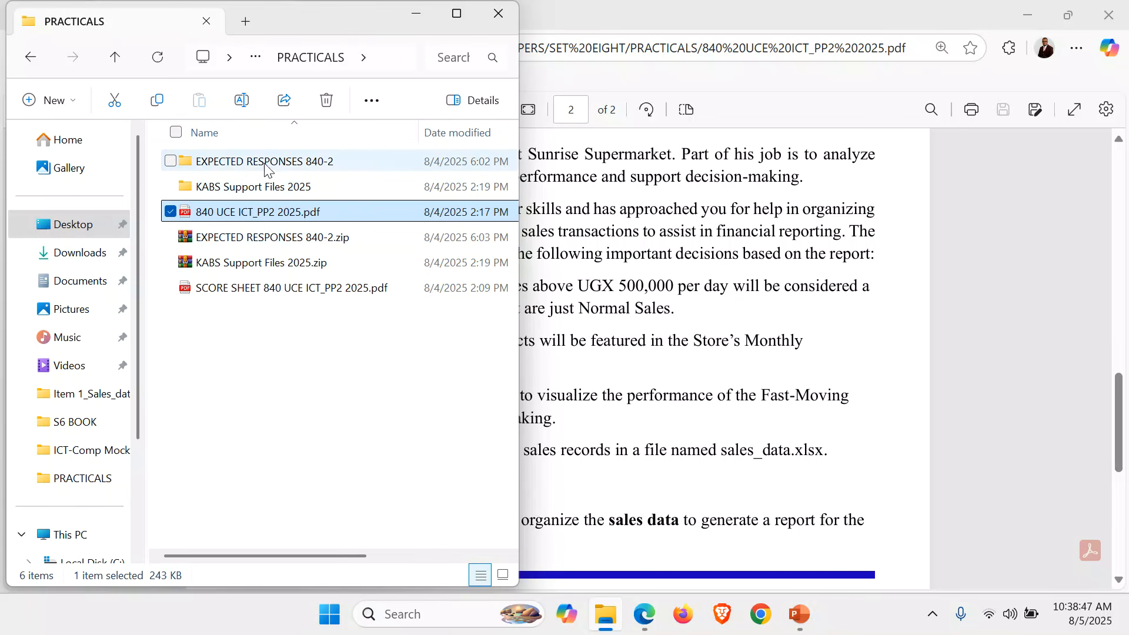
Open KABS Support Files 2025 > Item 1_Sales_data, widen the window and show files as large icons.
double_click(261, 187)
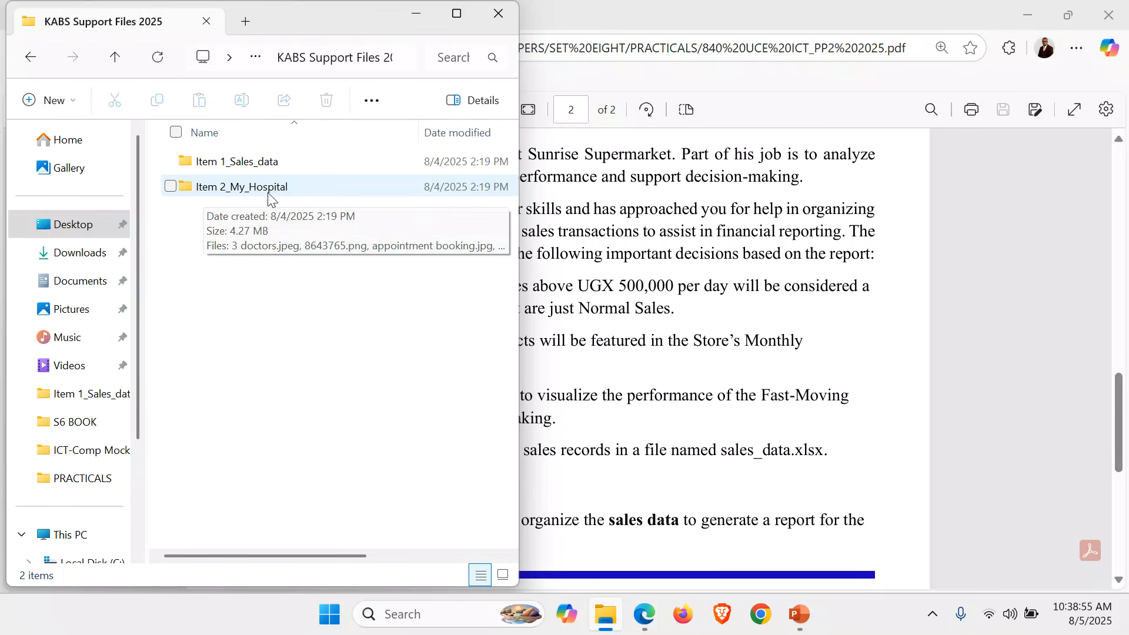
double_click(235, 167)
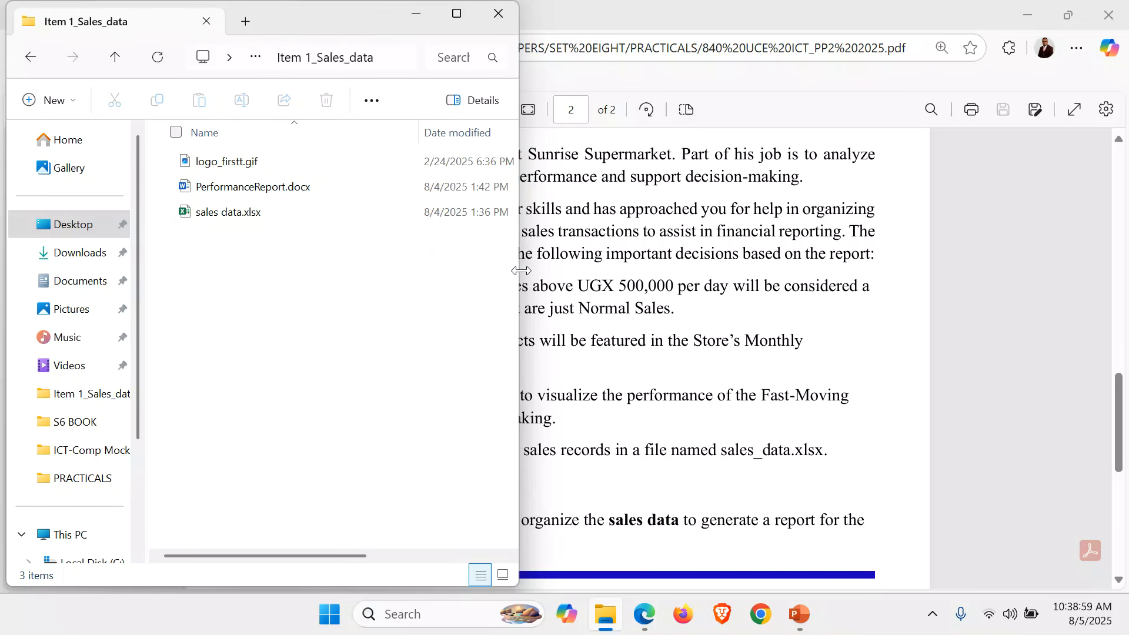
drag(519, 270, 606, 306)
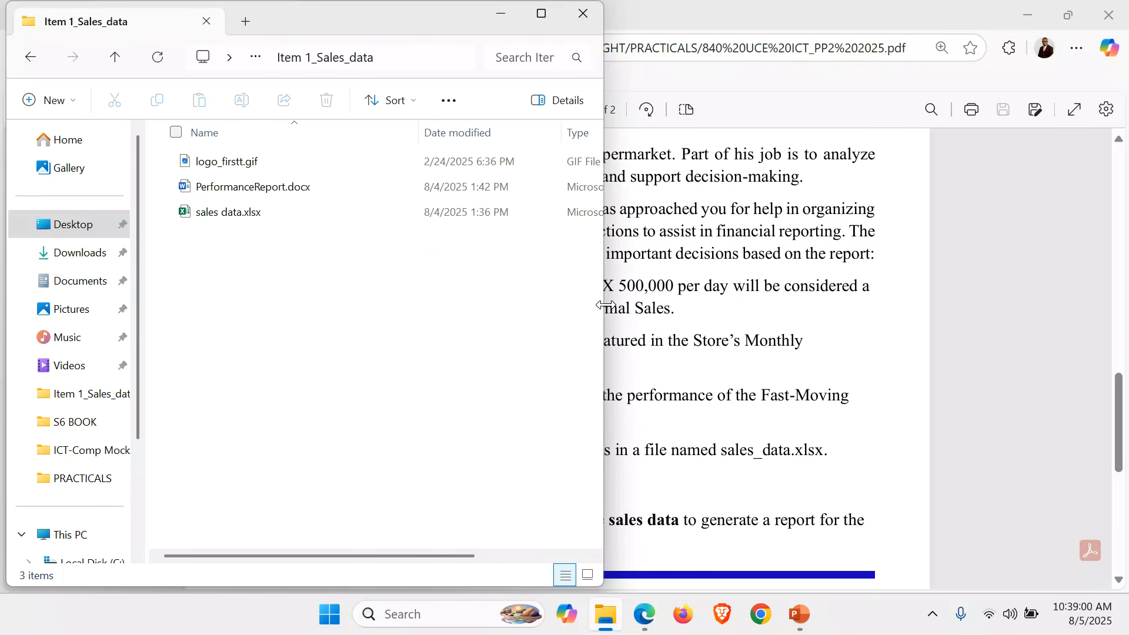
click(587, 575)
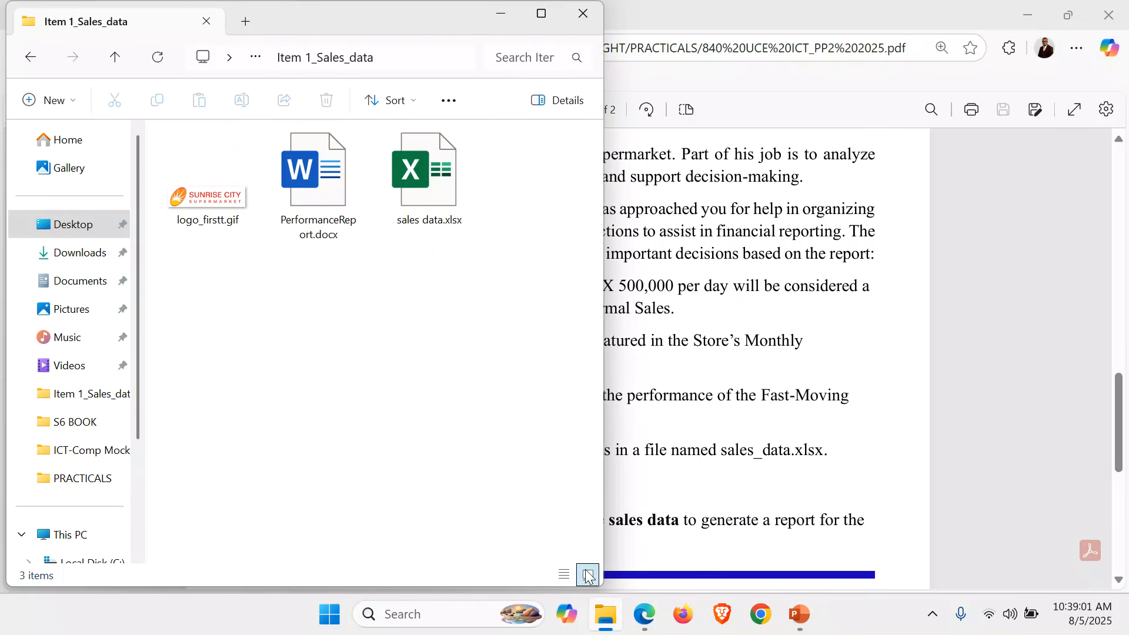
Preview the logo_firstt.gif image, close it, and open PerformanceReport.docx.
click(201, 193)
double_click(201, 193)
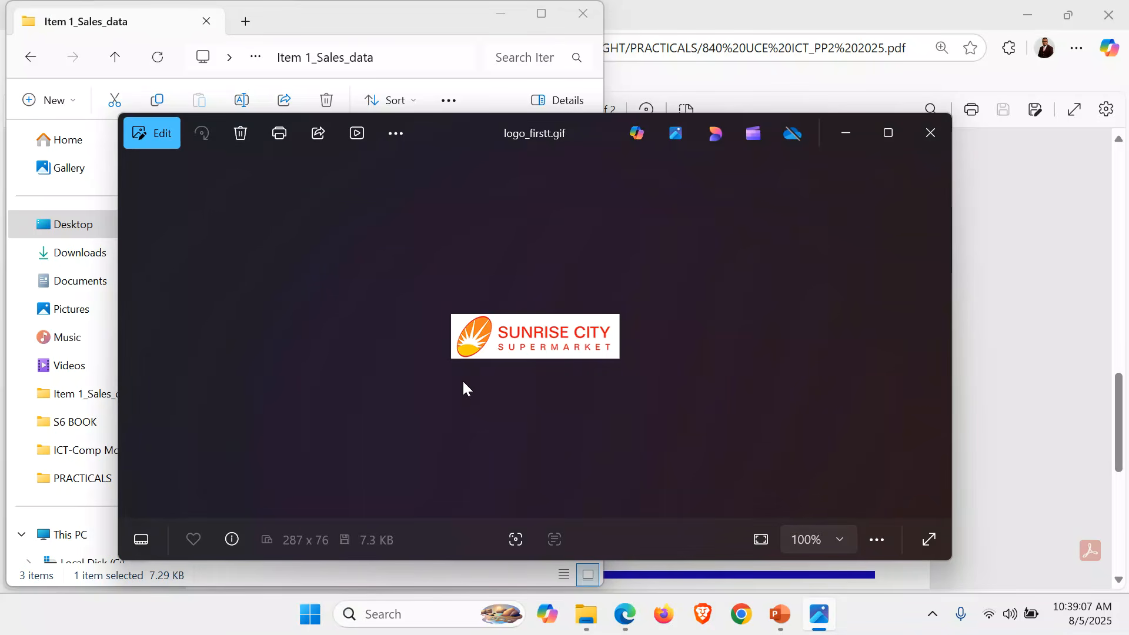
click(929, 134)
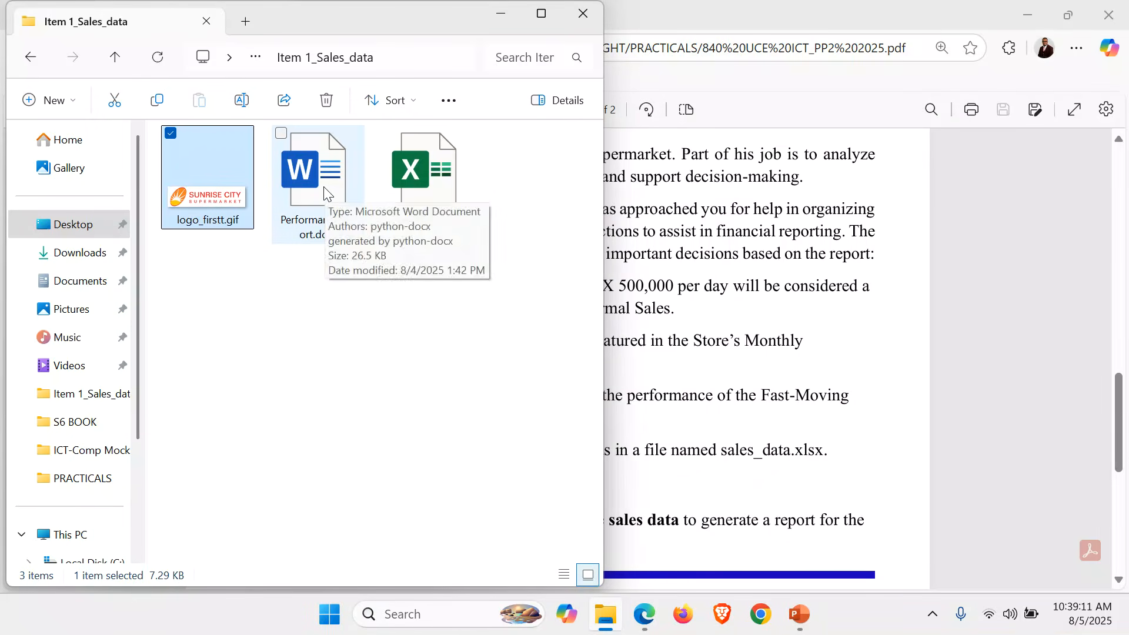
double_click(327, 196)
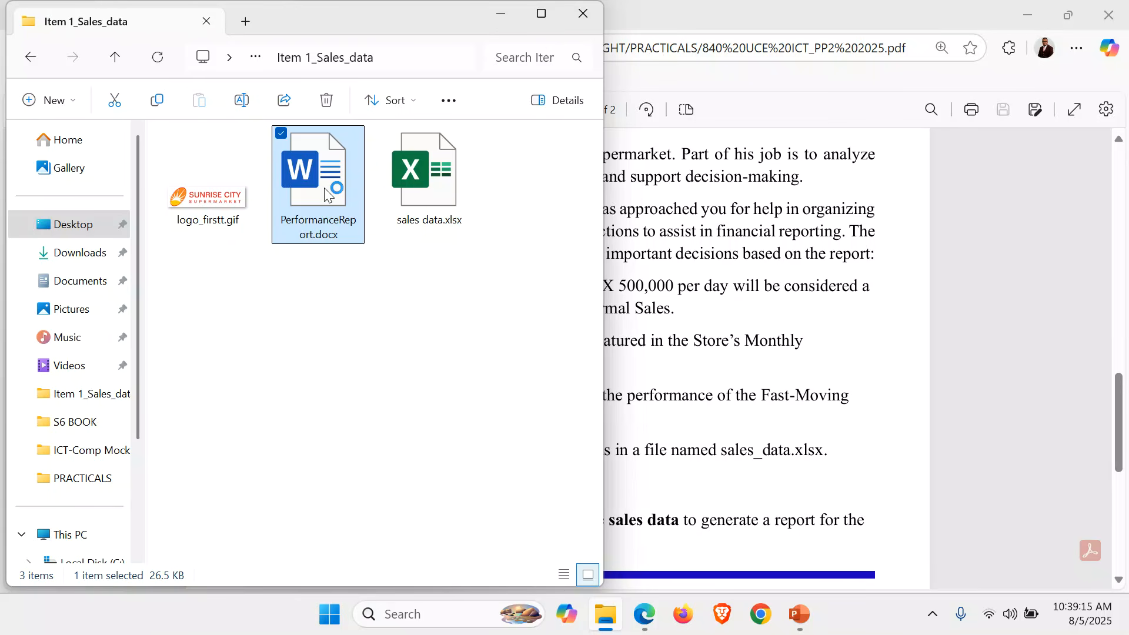
click(461, 186)
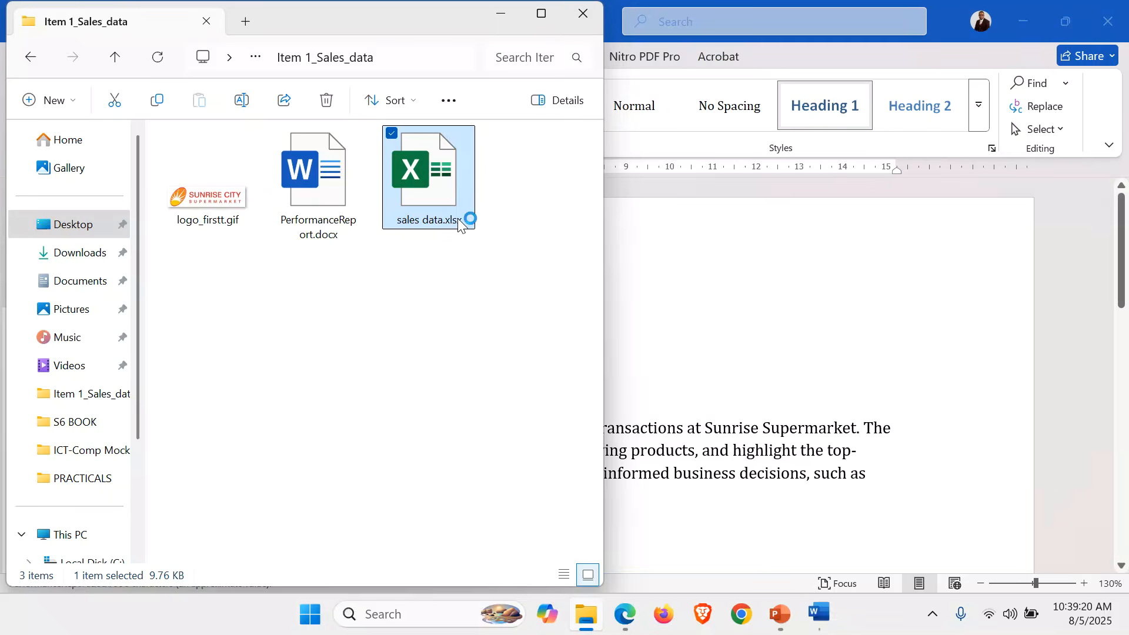
Scroll up and down through the PerformanceReport.docx sections, then close Word.
click(764, 438)
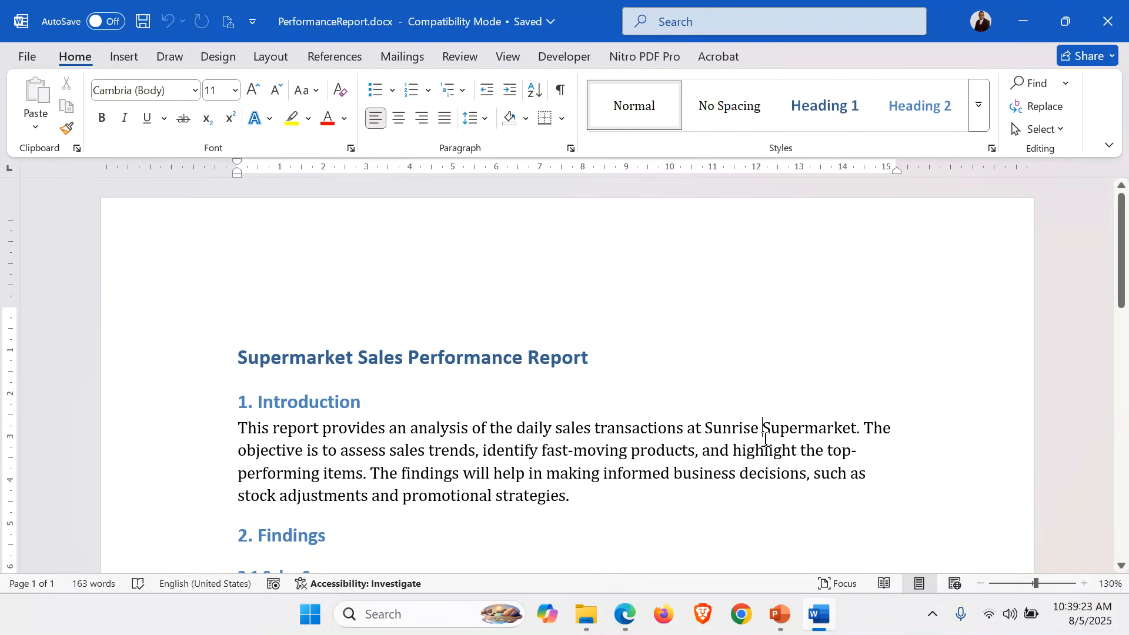
scroll(765, 439, down, 15)
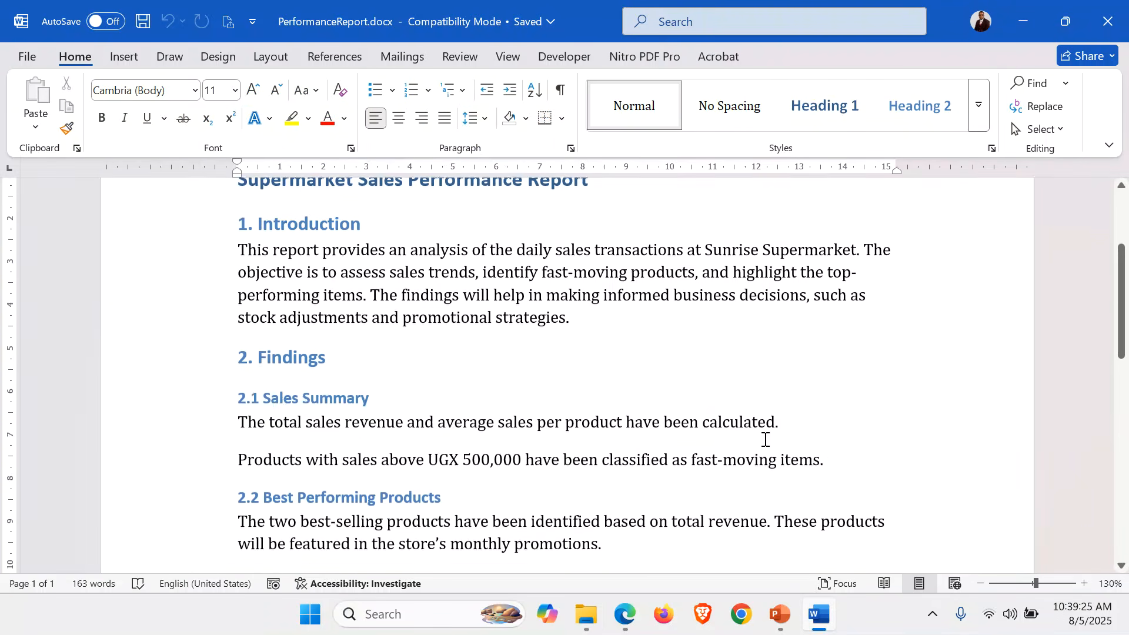
scroll(765, 440, up, 15)
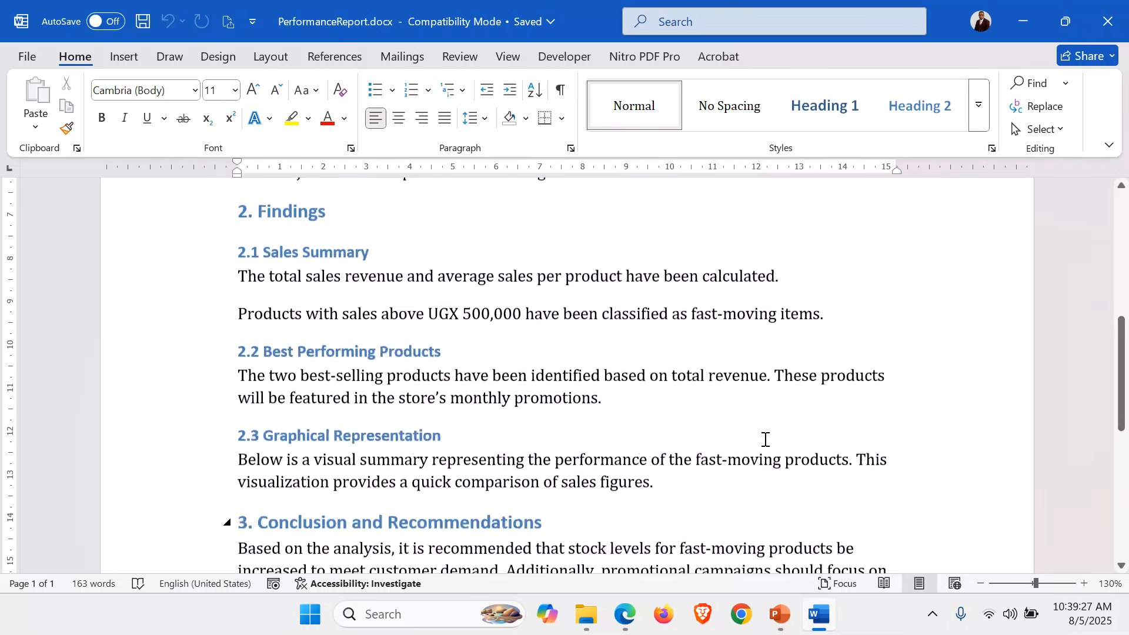
scroll(766, 439, down, 5)
scroll(766, 440, down, 2)
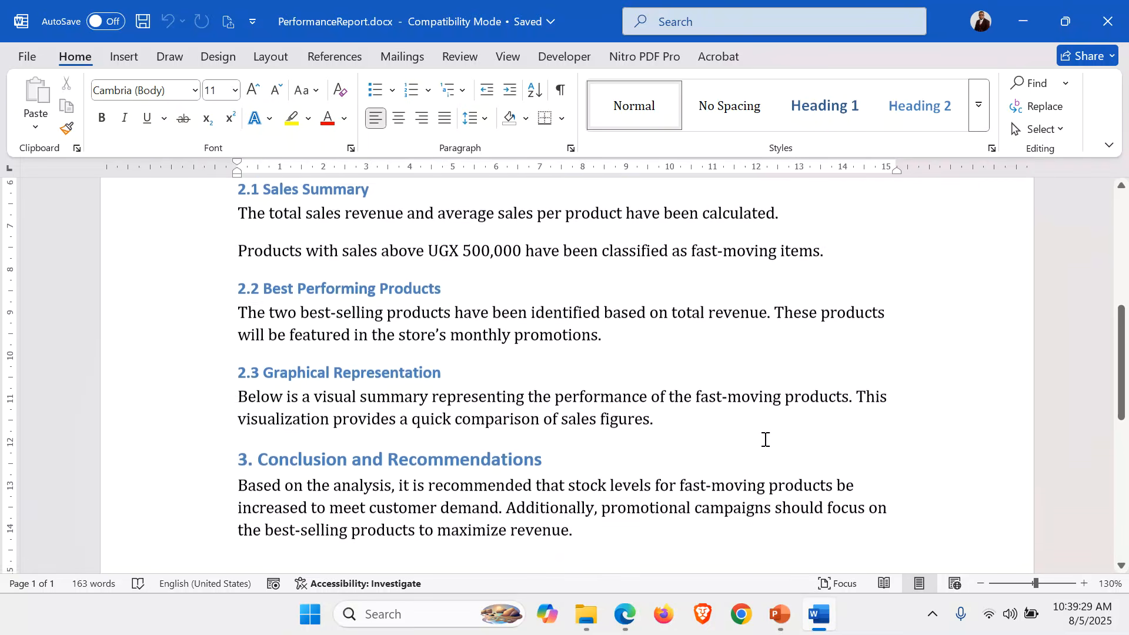
scroll(766, 439, up, 3)
scroll(765, 439, up, 1)
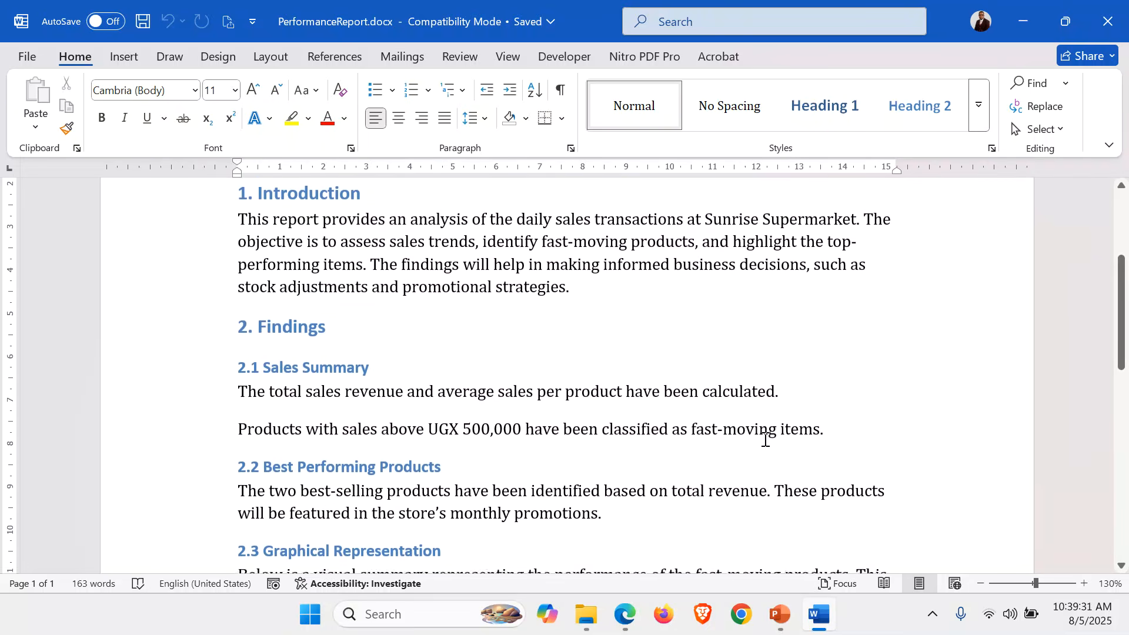
scroll(766, 439, up, 3)
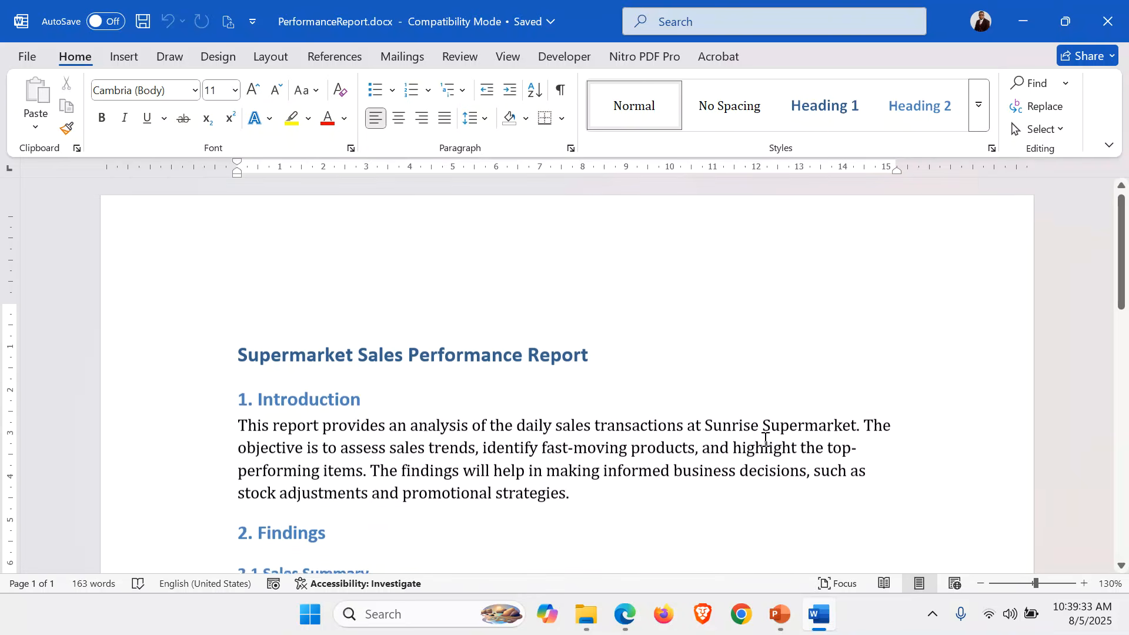
scroll(765, 440, down, 7)
scroll(766, 439, down, 3)
scroll(766, 439, up, 11)
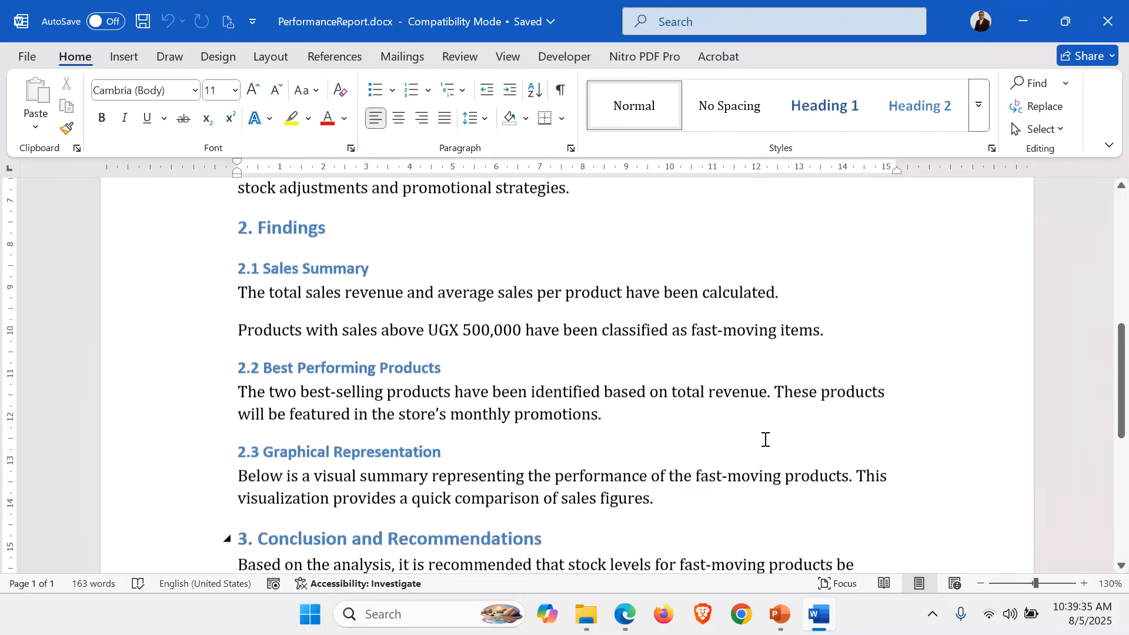
click(1109, 22)
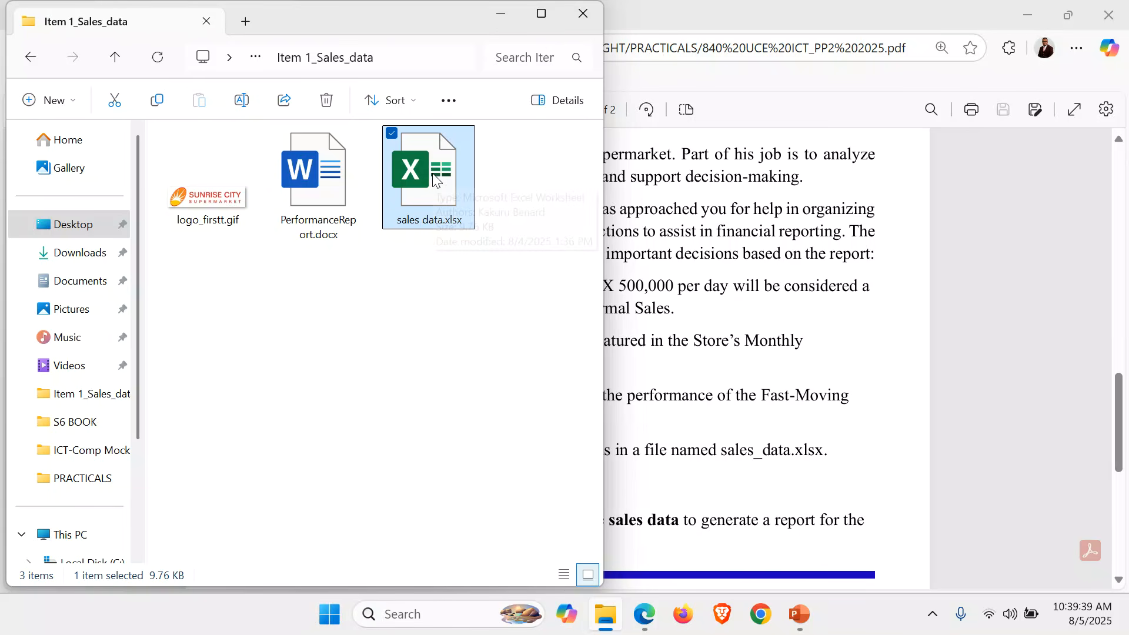
Open sales data.xlsx, step across the header row from CustomerID in A1, then close Excel.
double_click(435, 180)
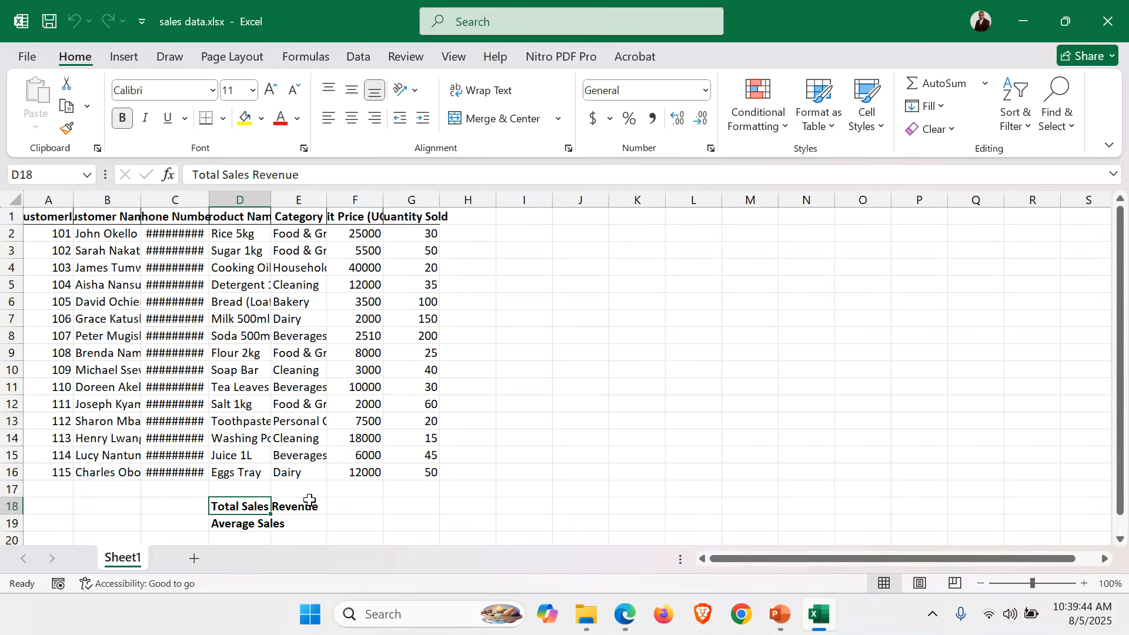
click(146, 504)
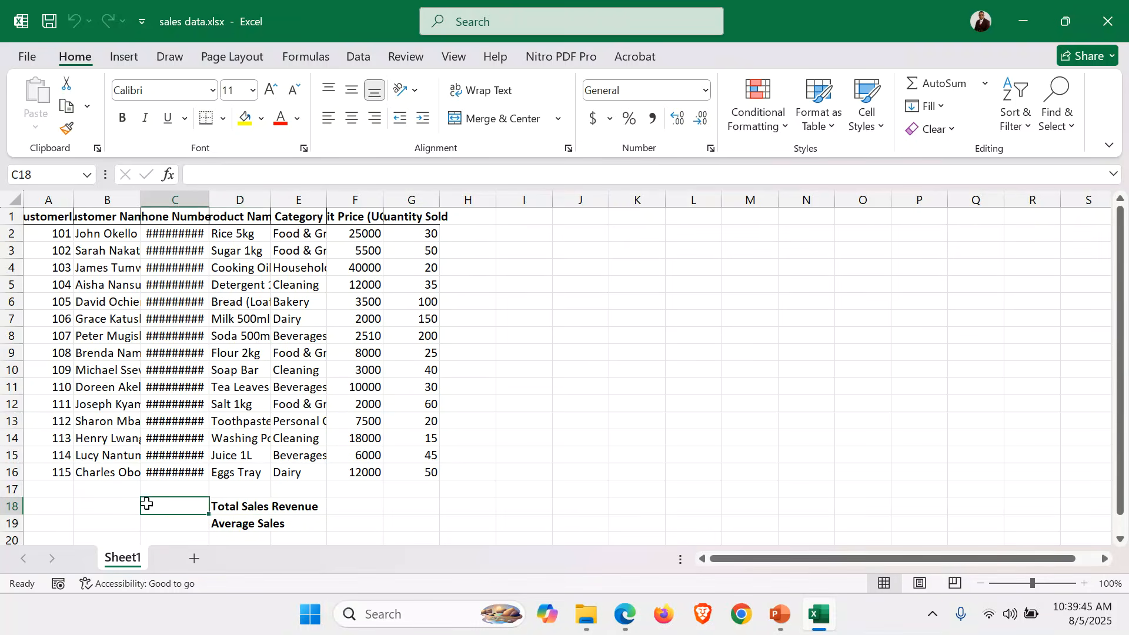
click(39, 216)
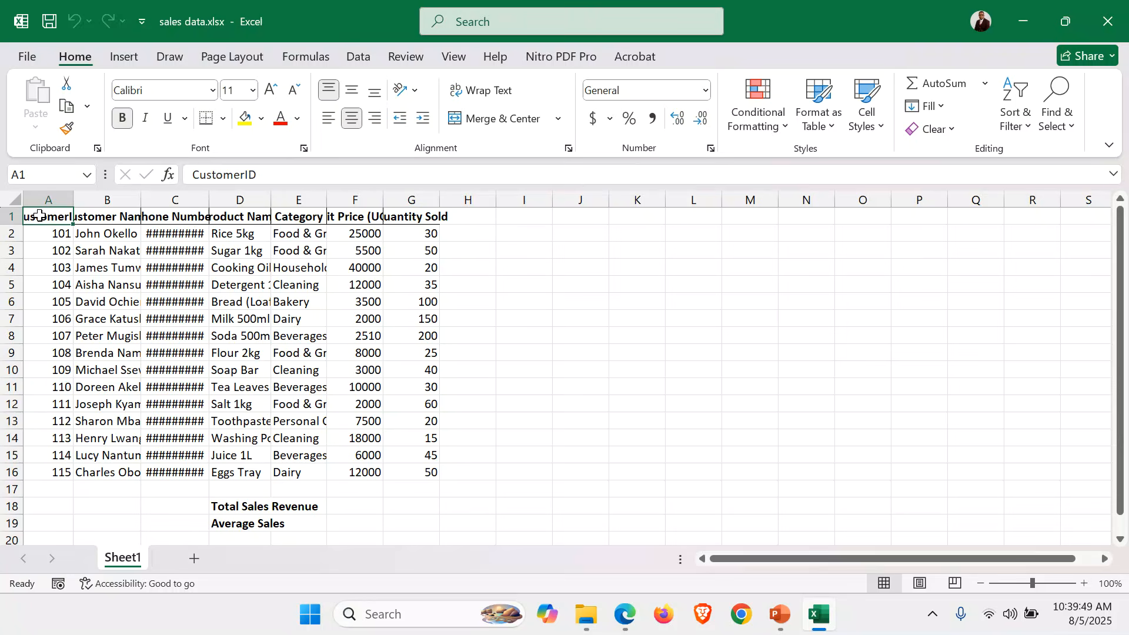
key(Right)
key(Right)
key(Right)
key(Right)
key(Right)
key(Right)
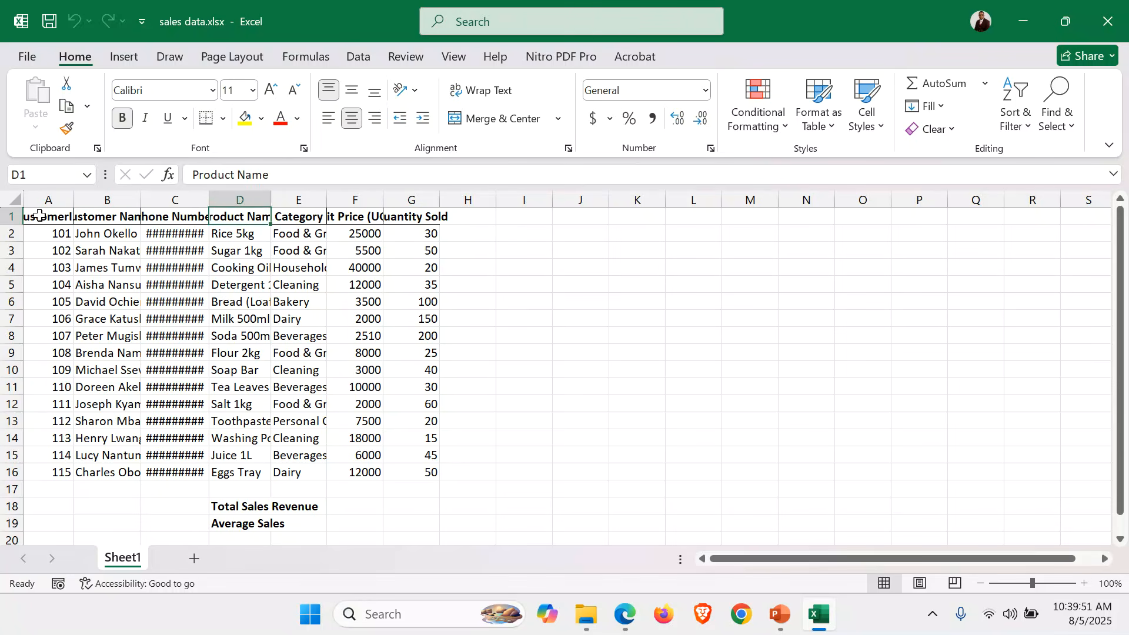
key(Right)
key(Right)
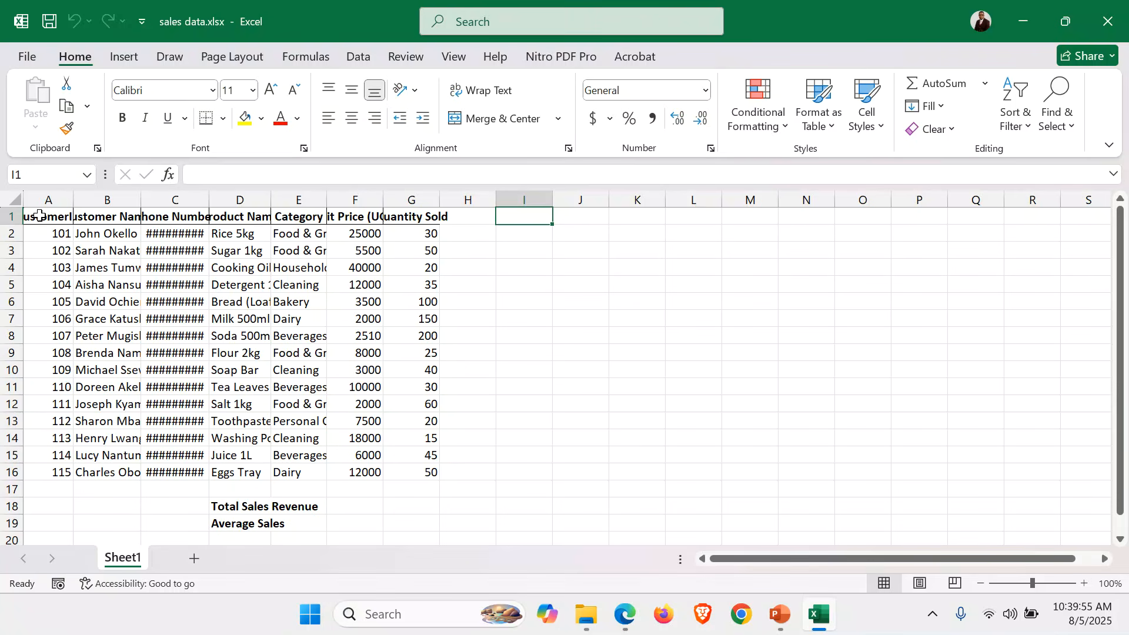
click(1111, 22)
click(691, 351)
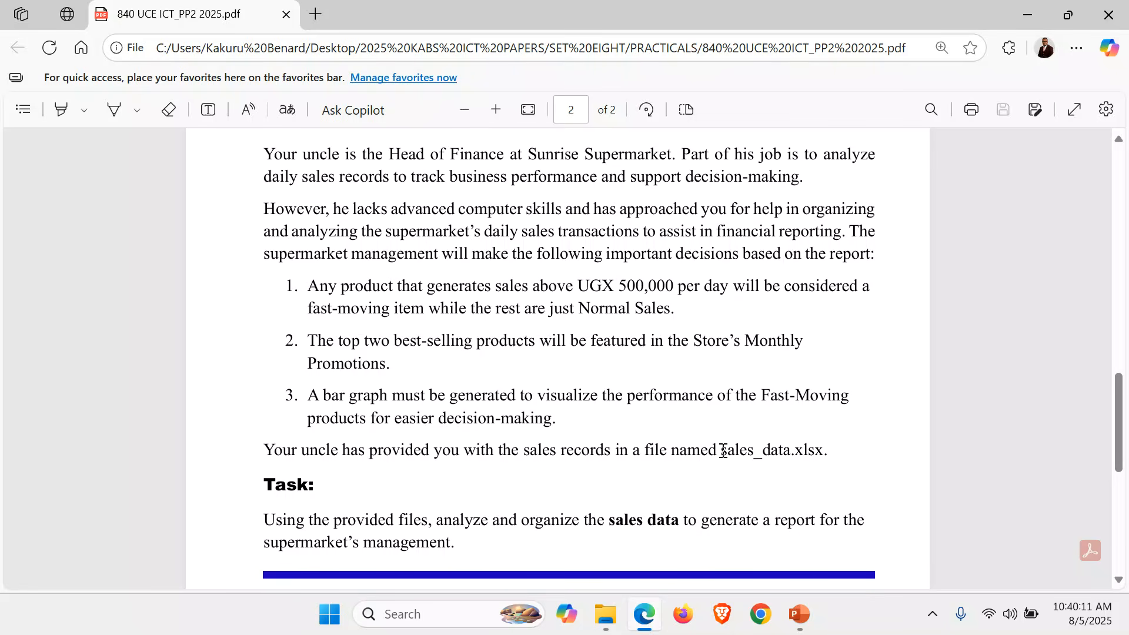
drag(723, 451, 828, 451)
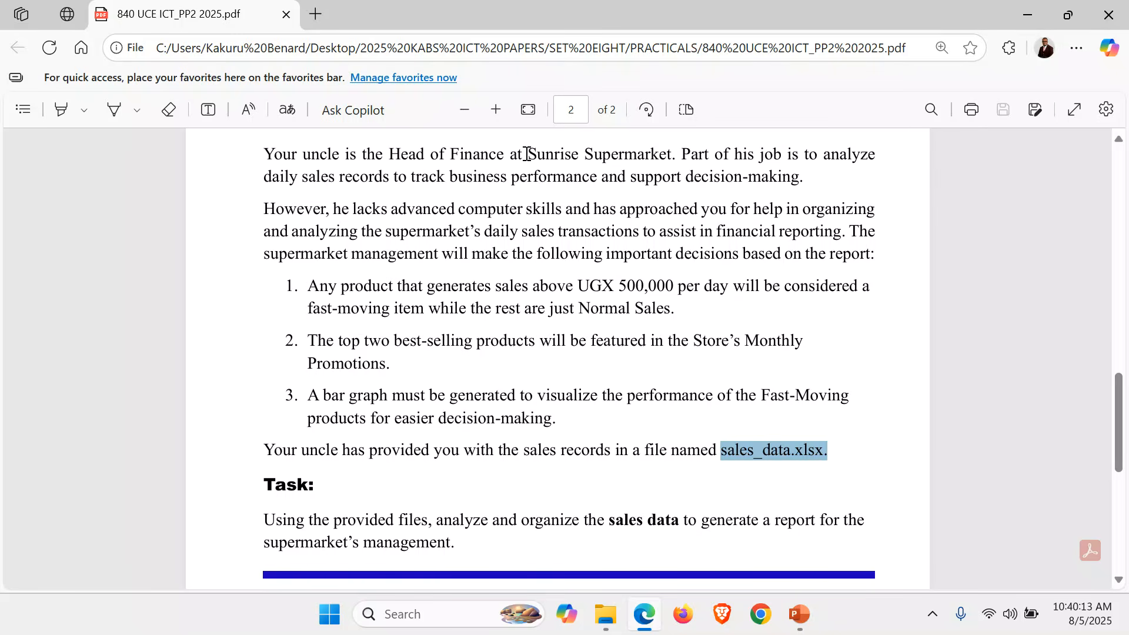
click(529, 106)
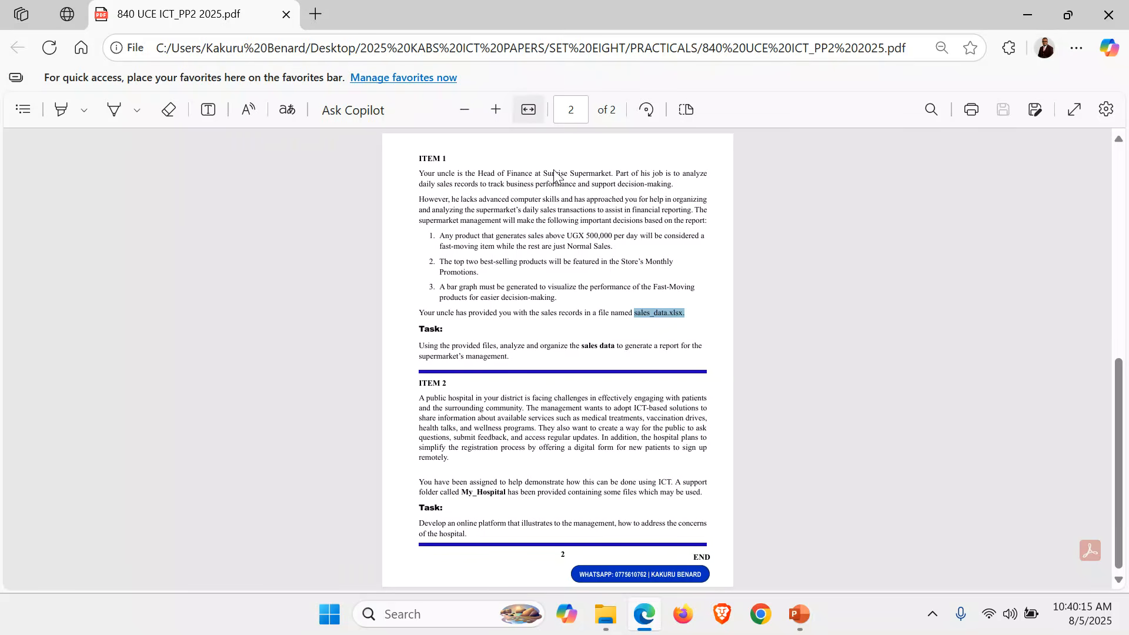
click(528, 113)
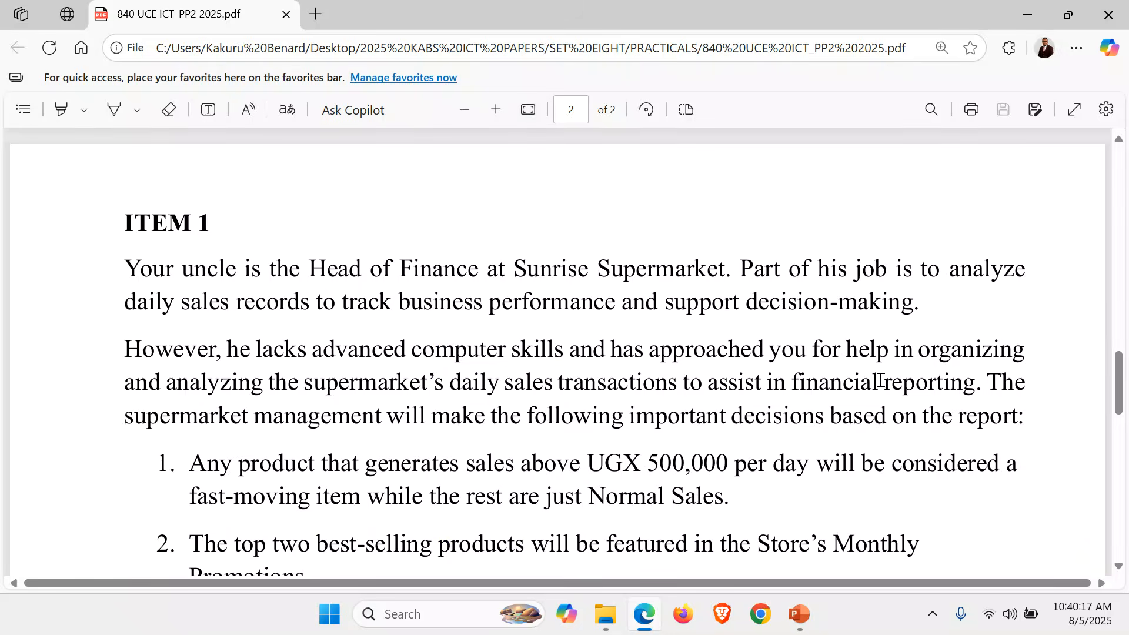
scroll(737, 483, down, 3)
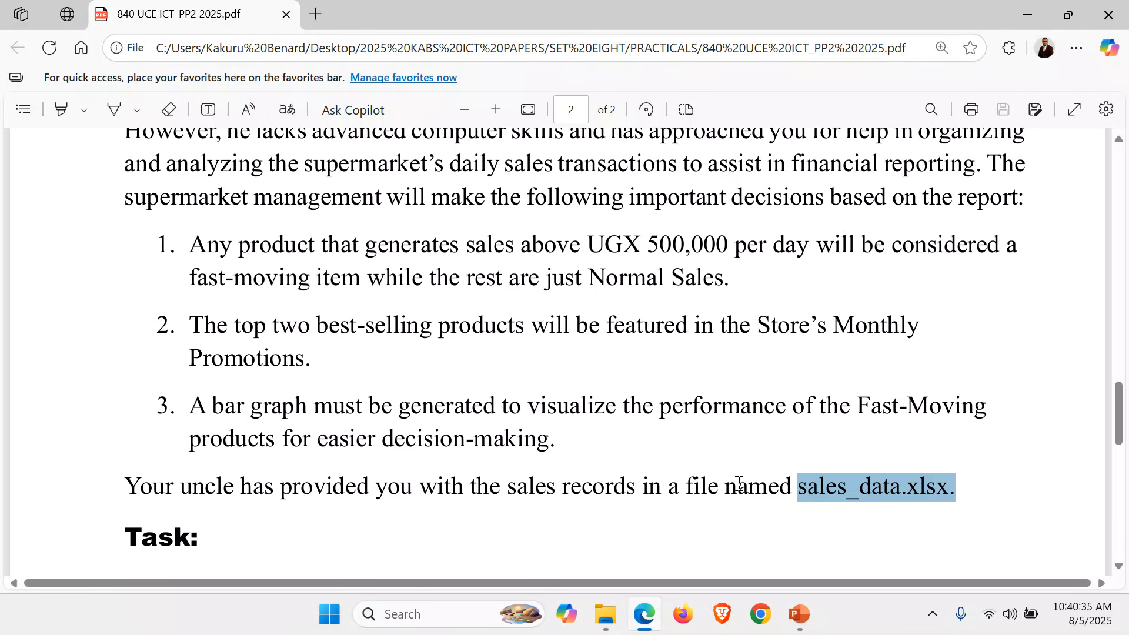
click(499, 281)
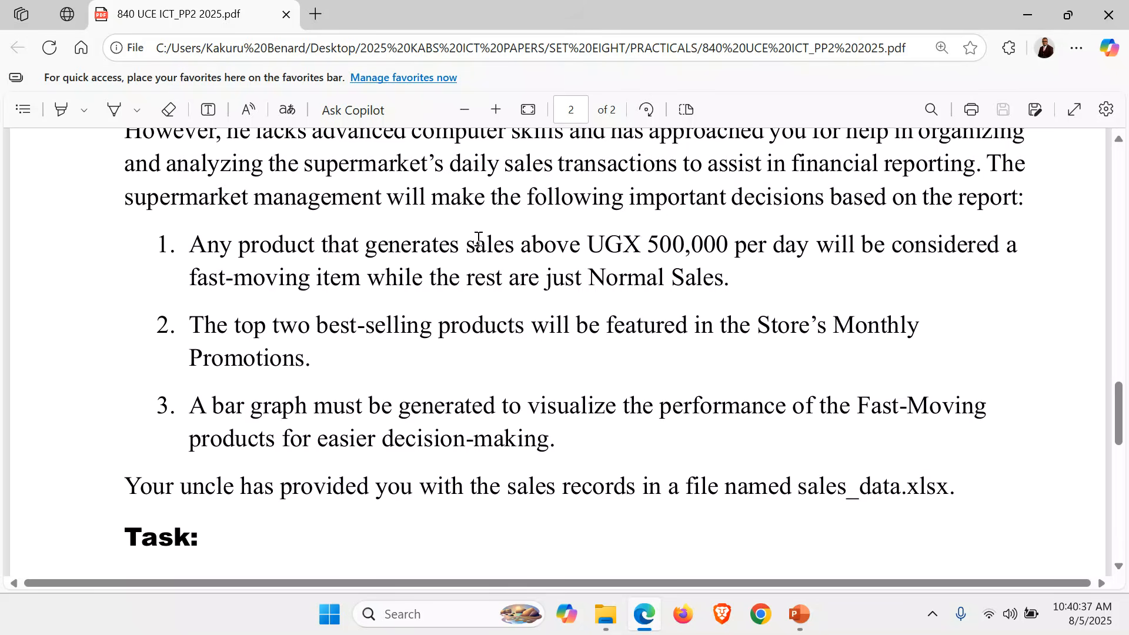
drag(583, 245, 724, 241)
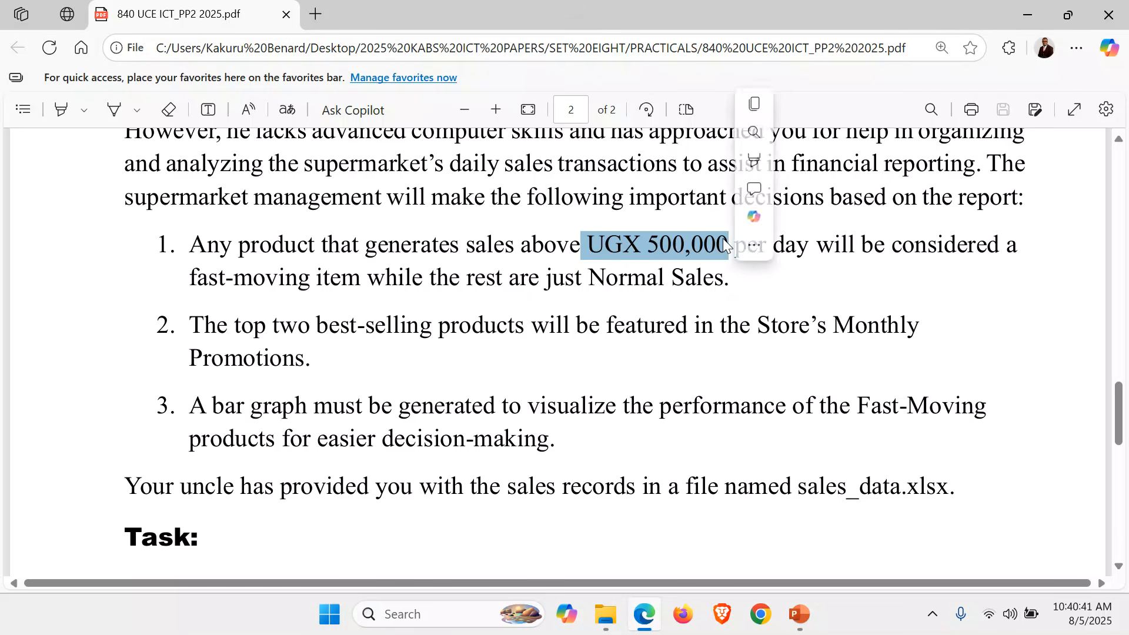
click(523, 293)
drag(187, 281, 353, 280)
click(578, 305)
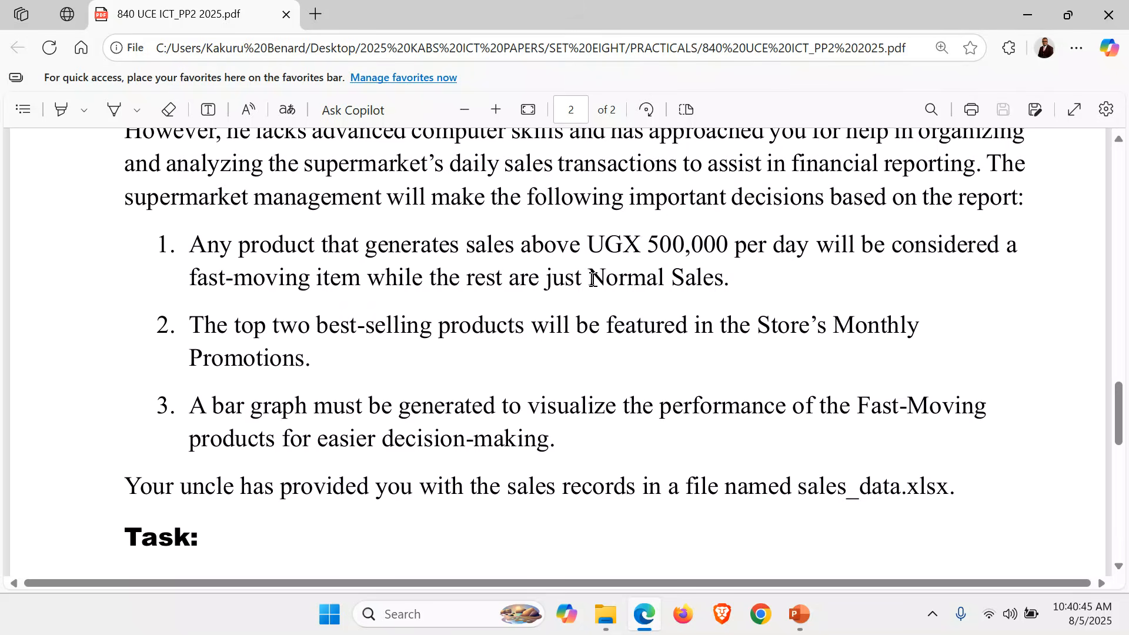
drag(595, 276, 707, 279)
click(509, 366)
drag(234, 328, 401, 330)
click(355, 386)
drag(193, 412, 441, 413)
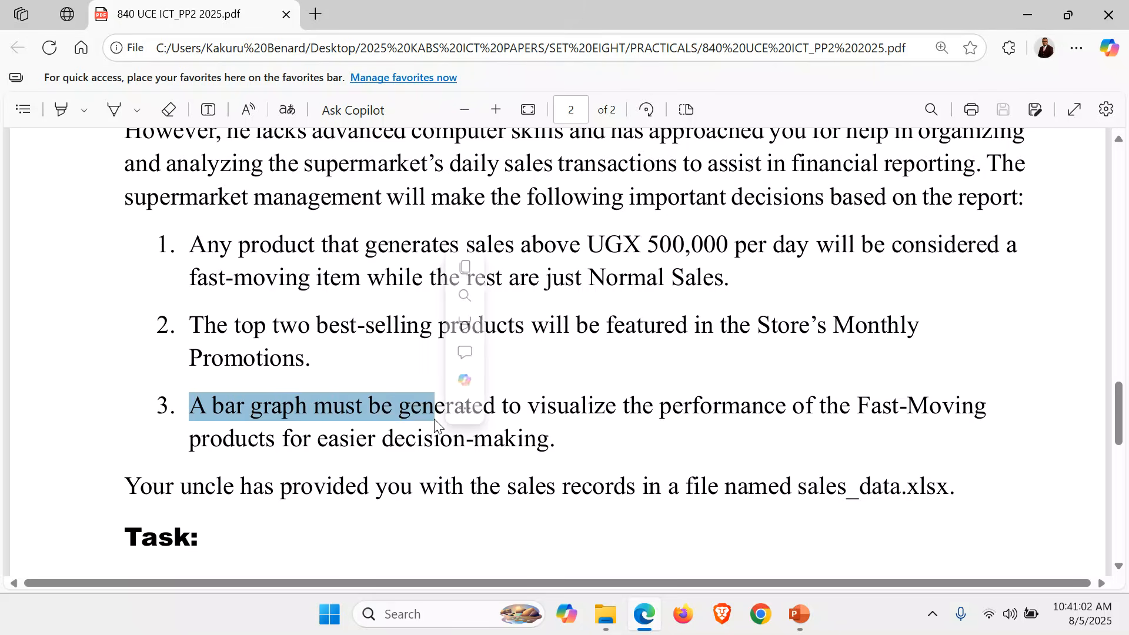
click(398, 429)
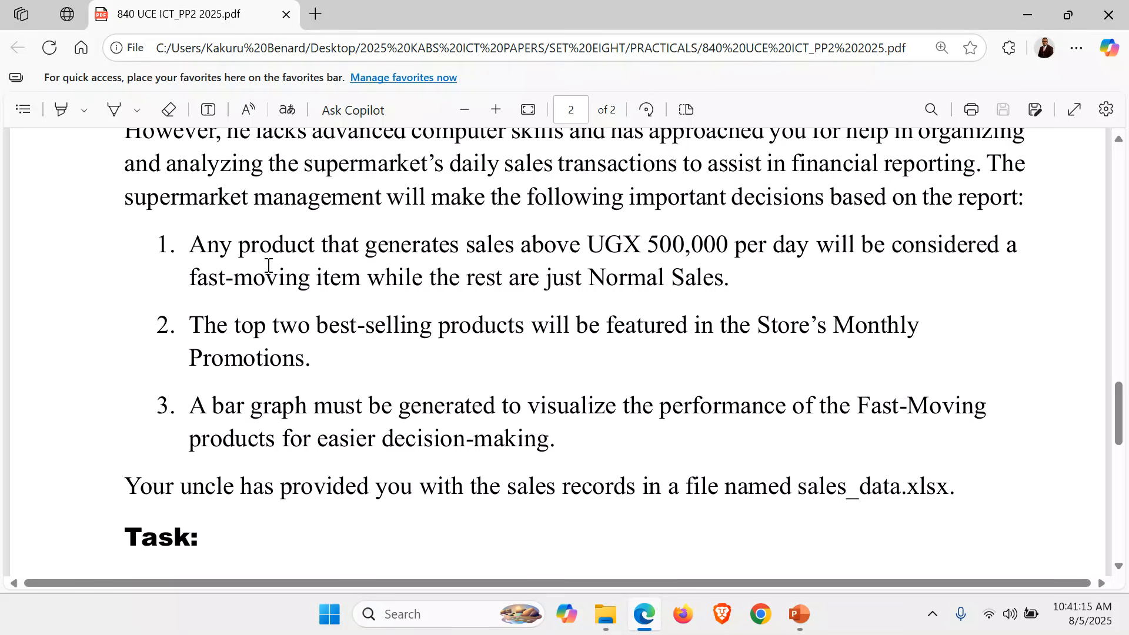
scroll(268, 266, down, 3)
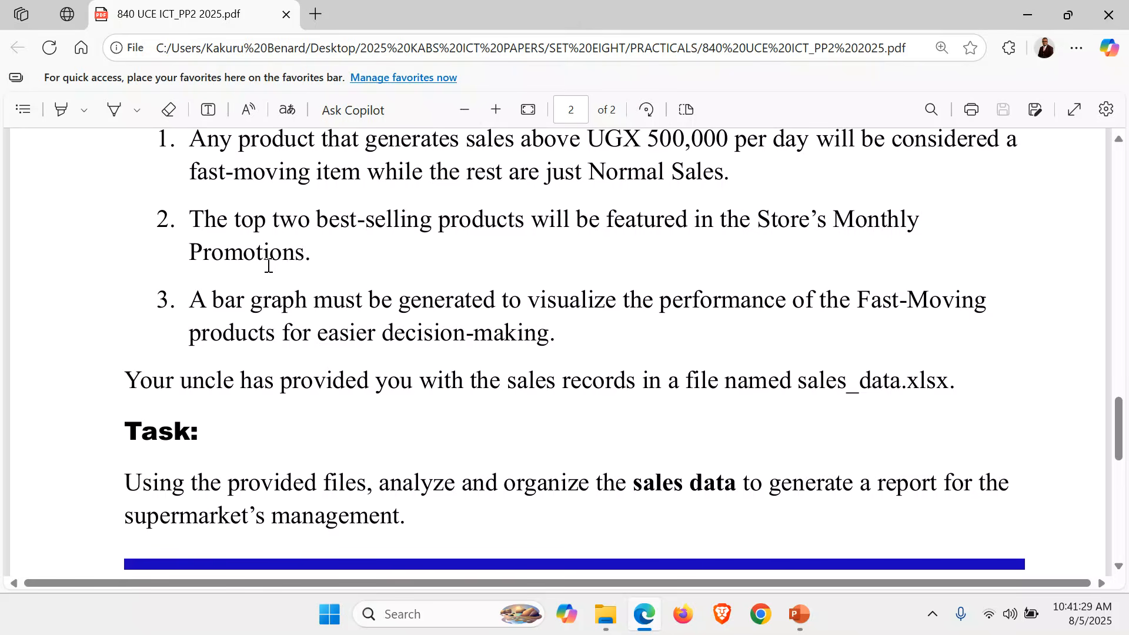
scroll(269, 266, up, 3)
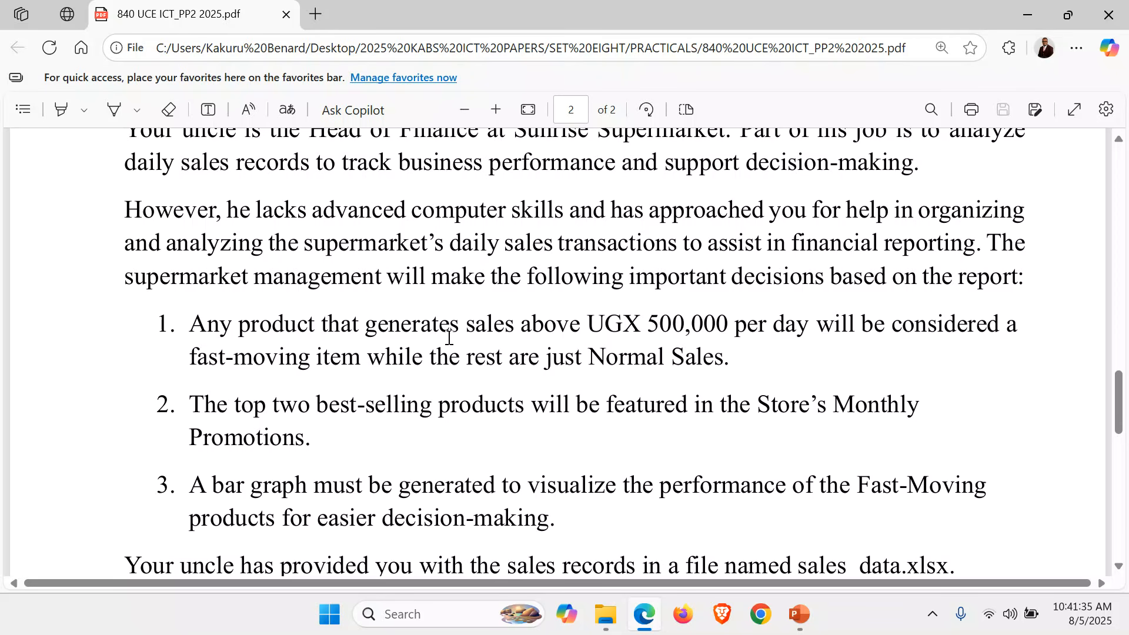
scroll(450, 338, up, 1)
scroll(450, 340, down, 1)
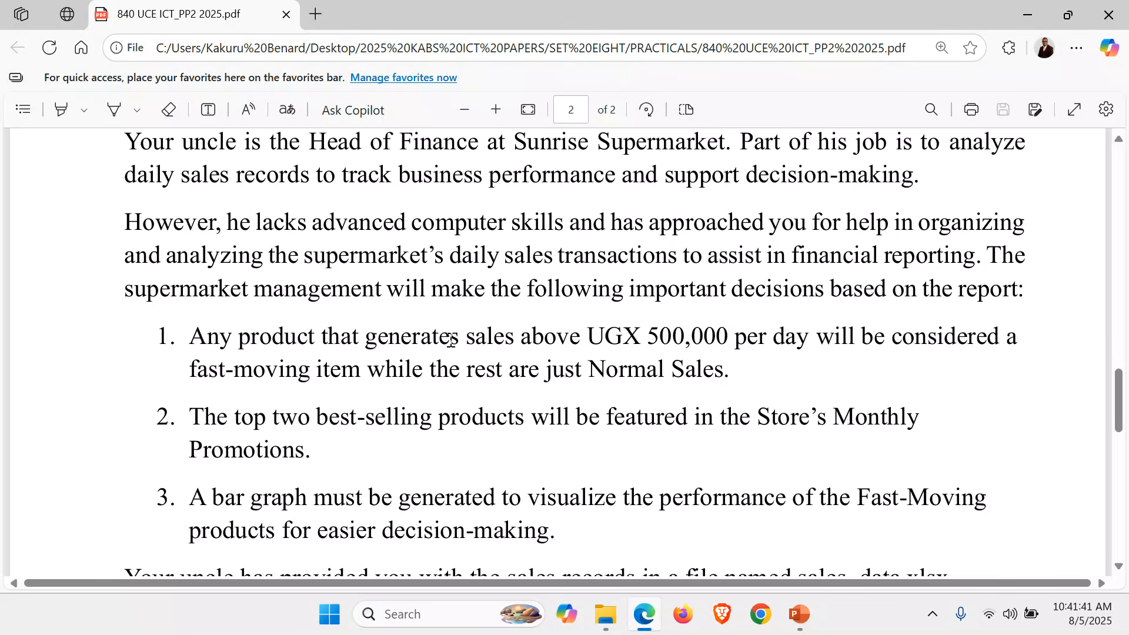
scroll(451, 340, down, 1)
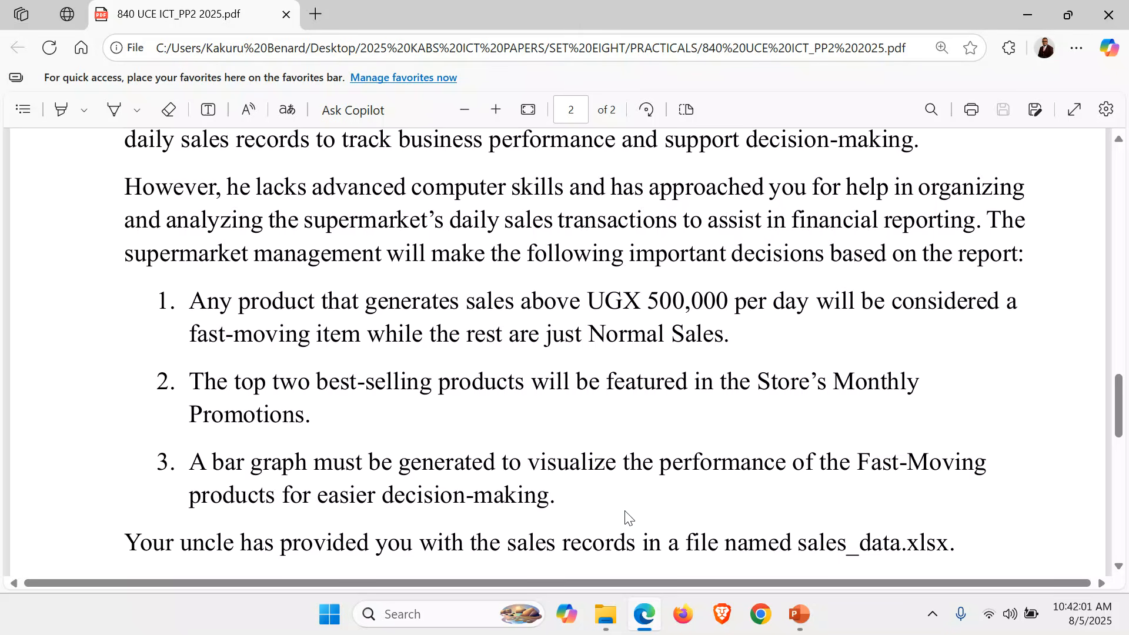
Copy all three files in the Item 1_Sales_data folder.
click(606, 615)
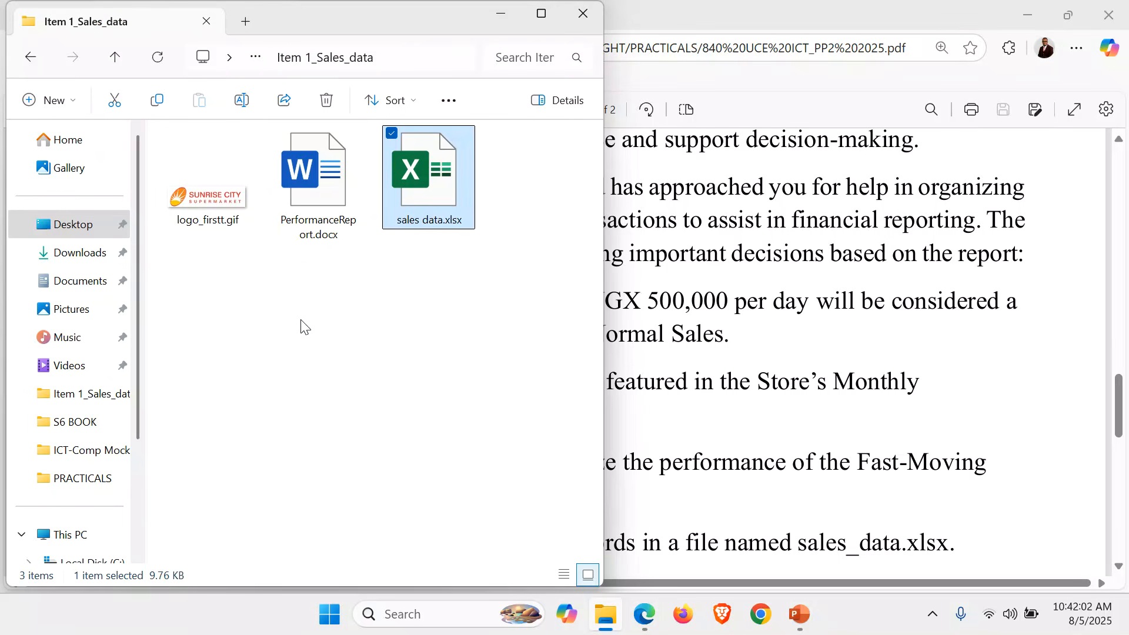
click(240, 318)
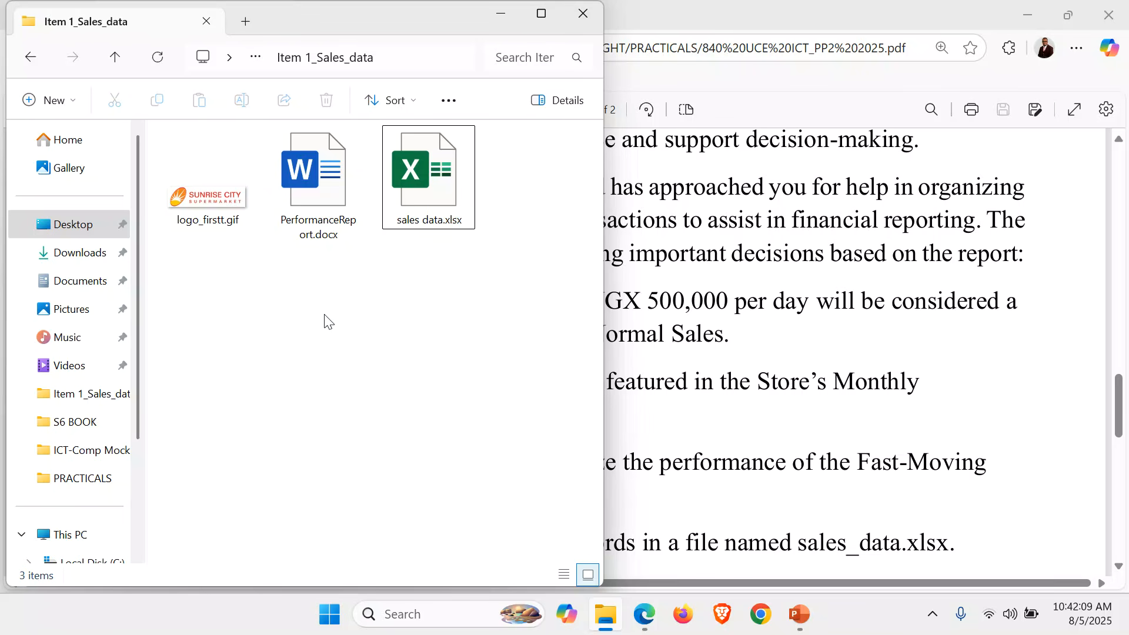
key(ctrl+a)
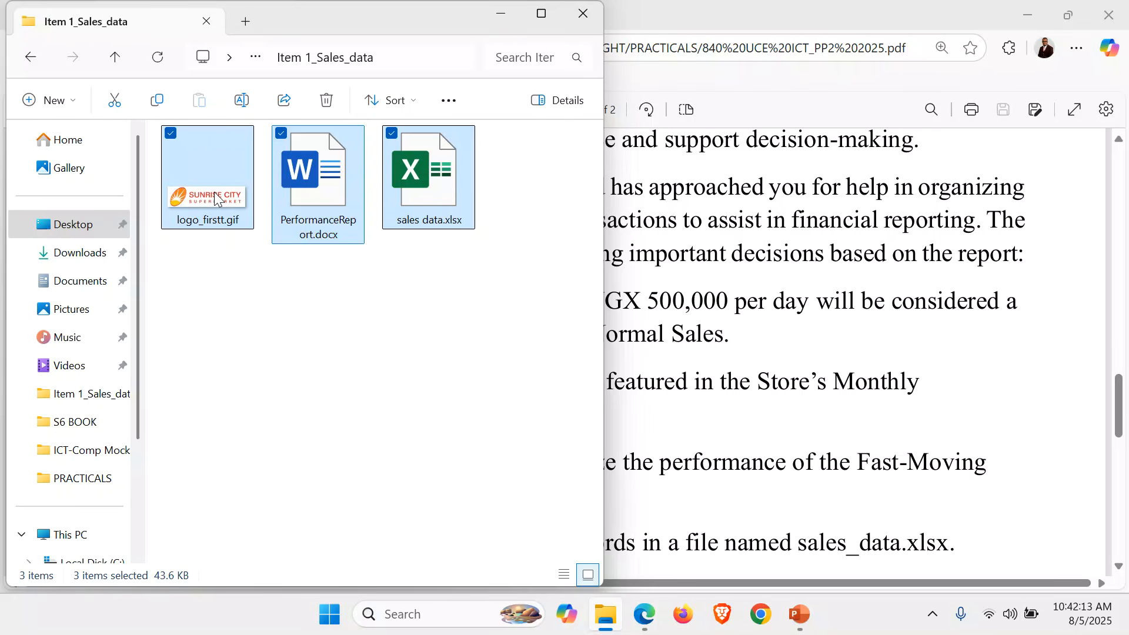
key(ctrl+c)
right_click(199, 157)
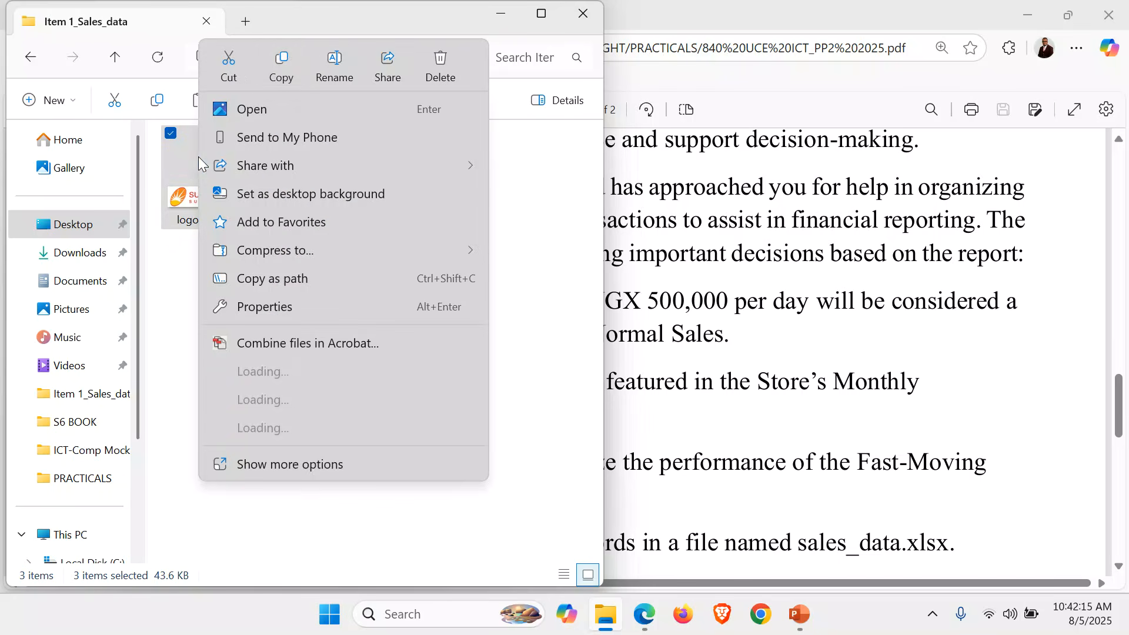
click(288, 65)
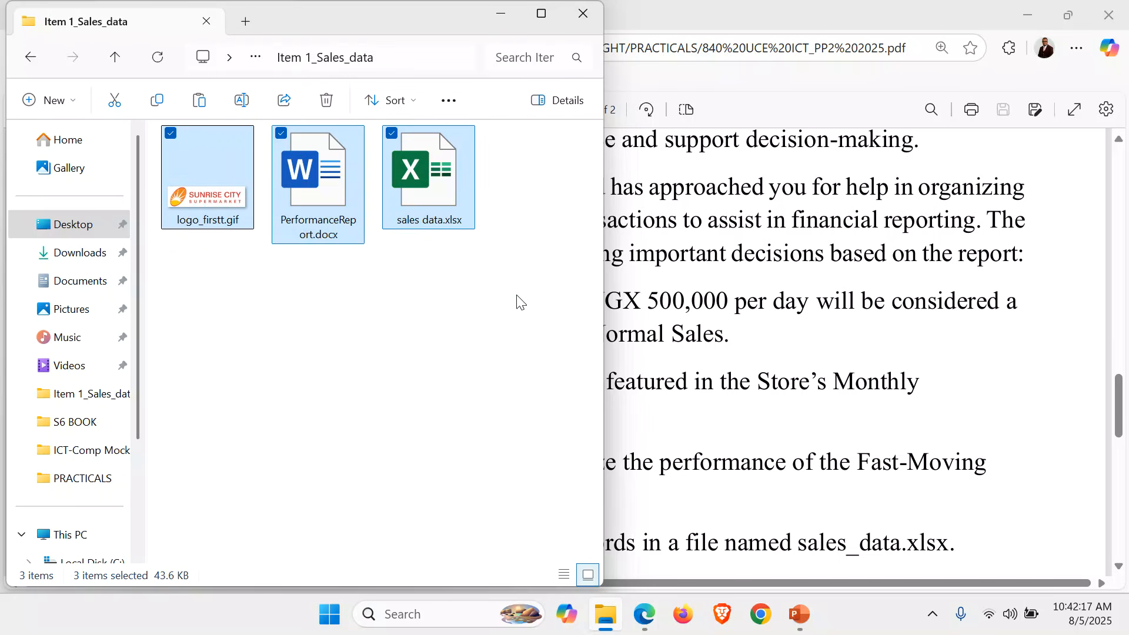
End the PowerPoint slideshow and minimise it to reveal the desktop.
key(super+d)
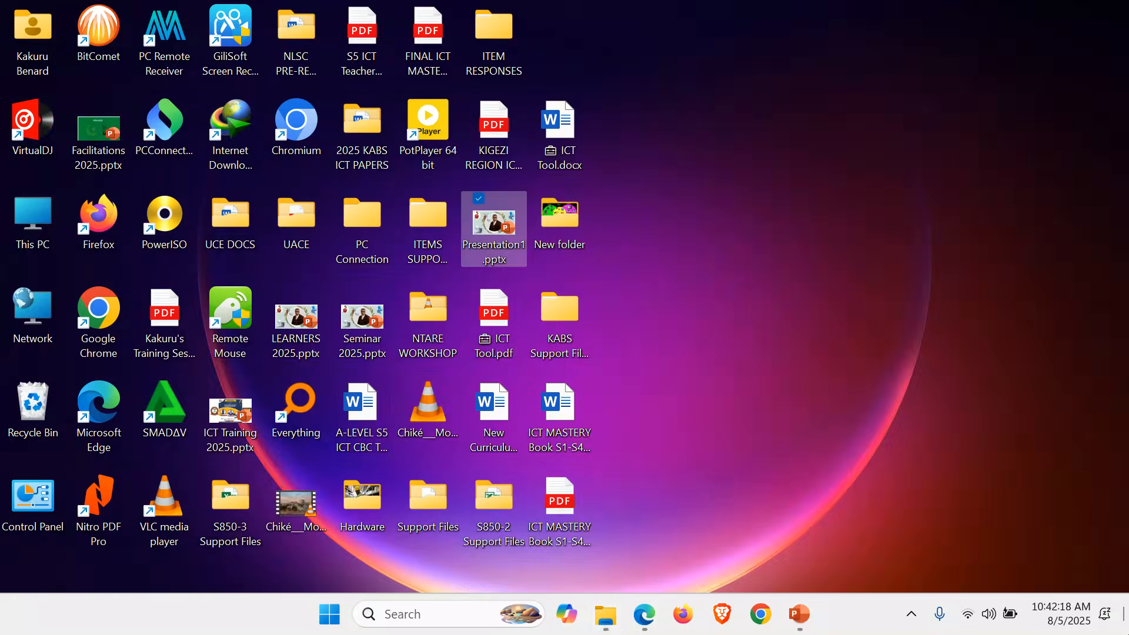
right_click(804, 318)
key(alt+Tab)
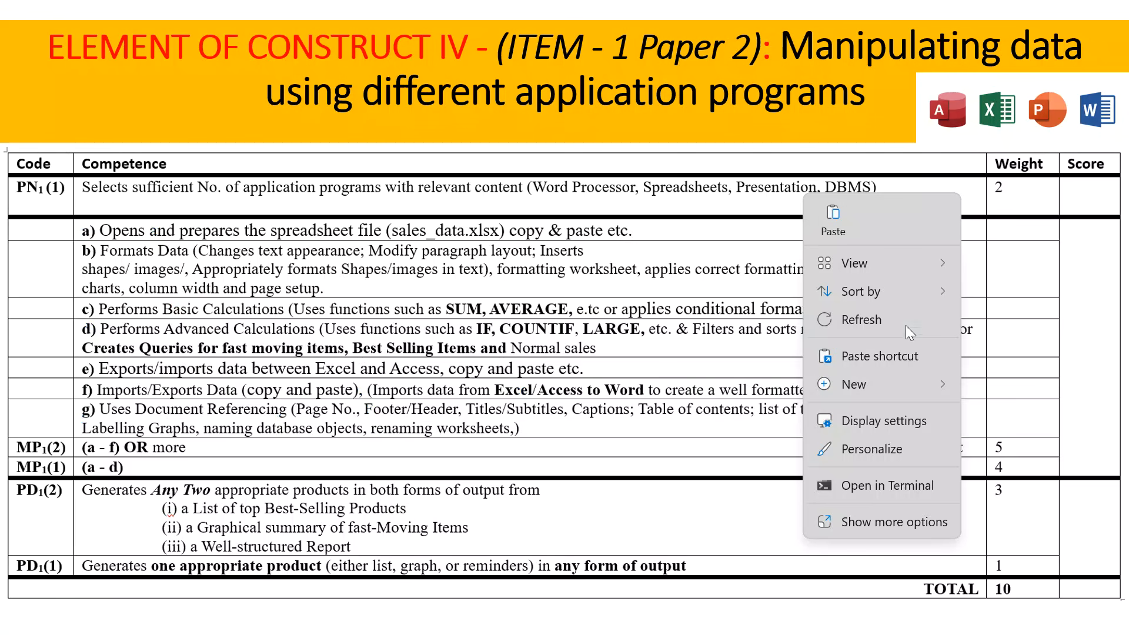
click(523, 419)
right_click(526, 433)
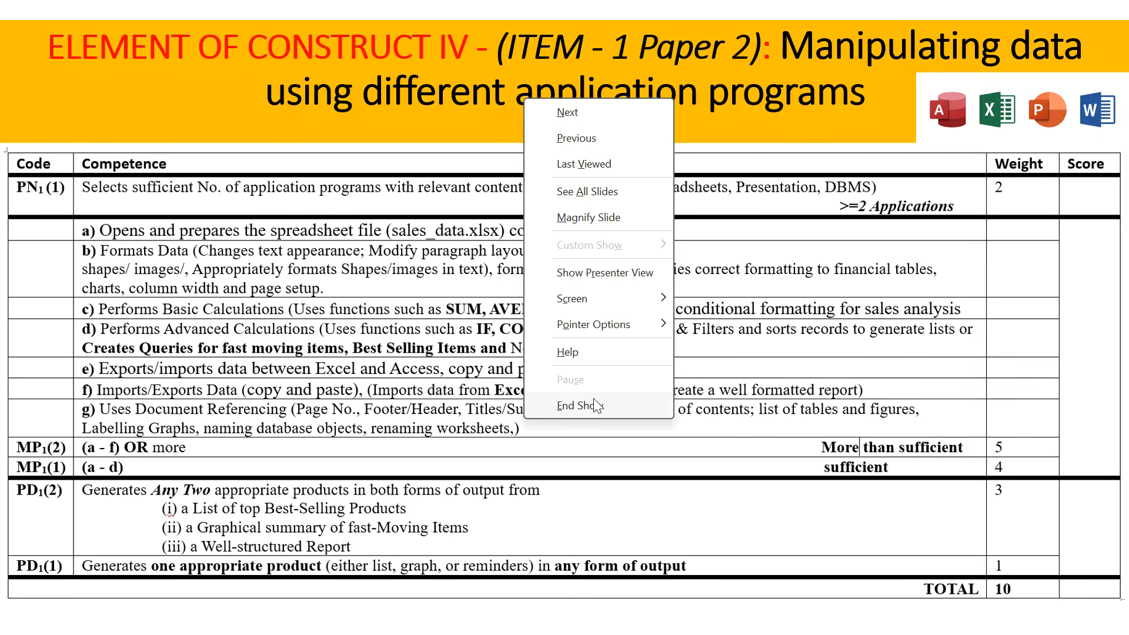
click(559, 441)
click(1126, 614)
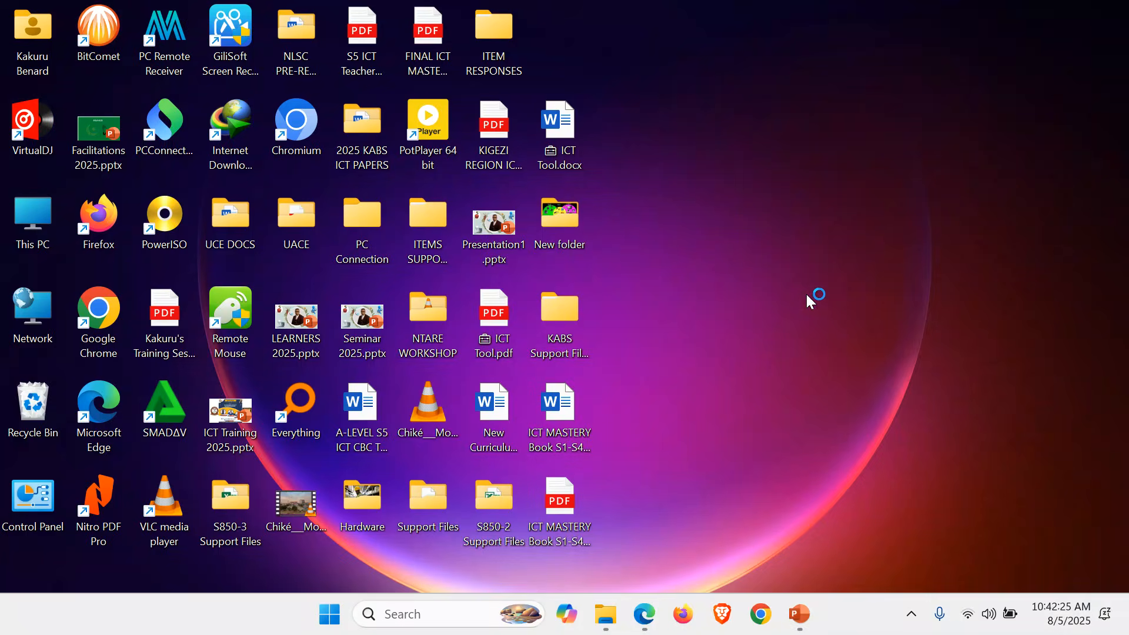
Create a new desktop folder named with the candidate's name and index number, and open it.
right_click(731, 295)
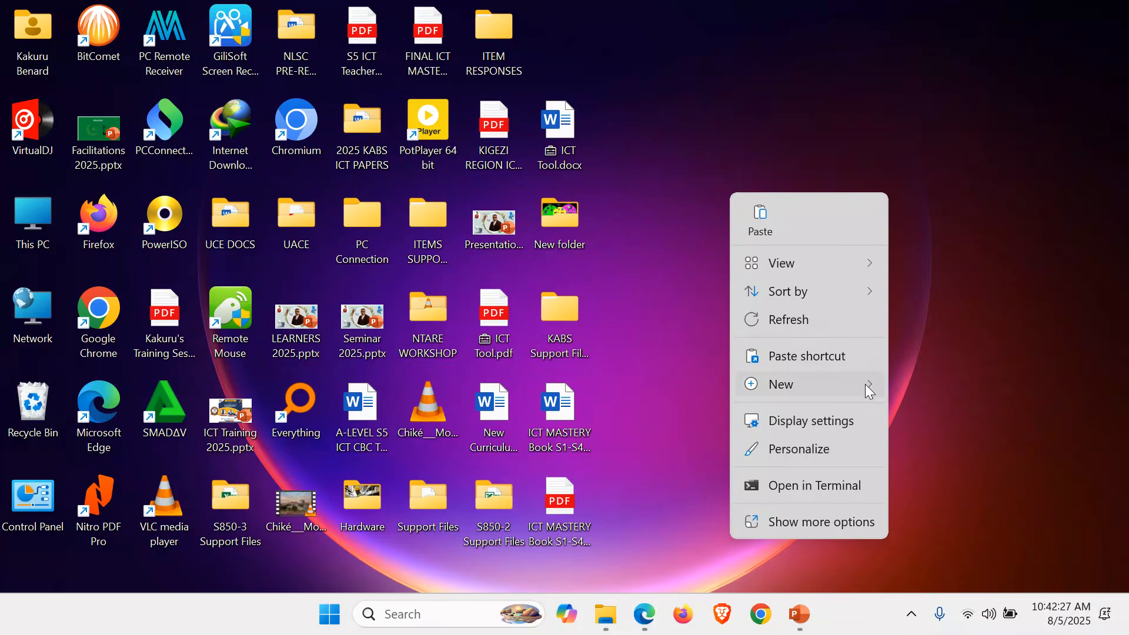
mouse_move(874, 381)
click(948, 77)
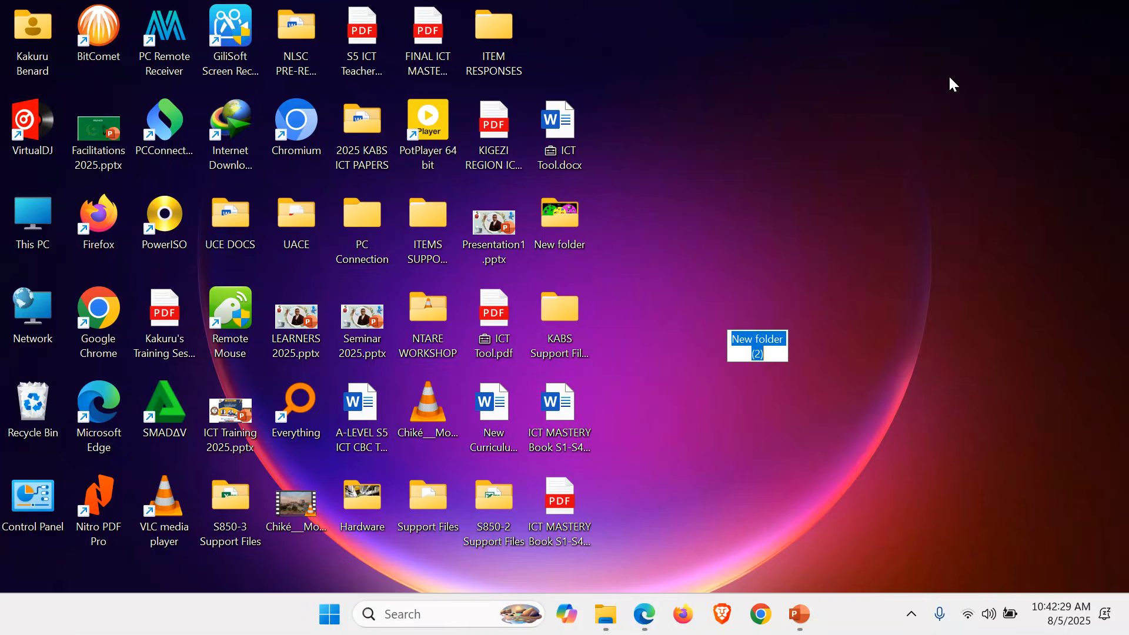
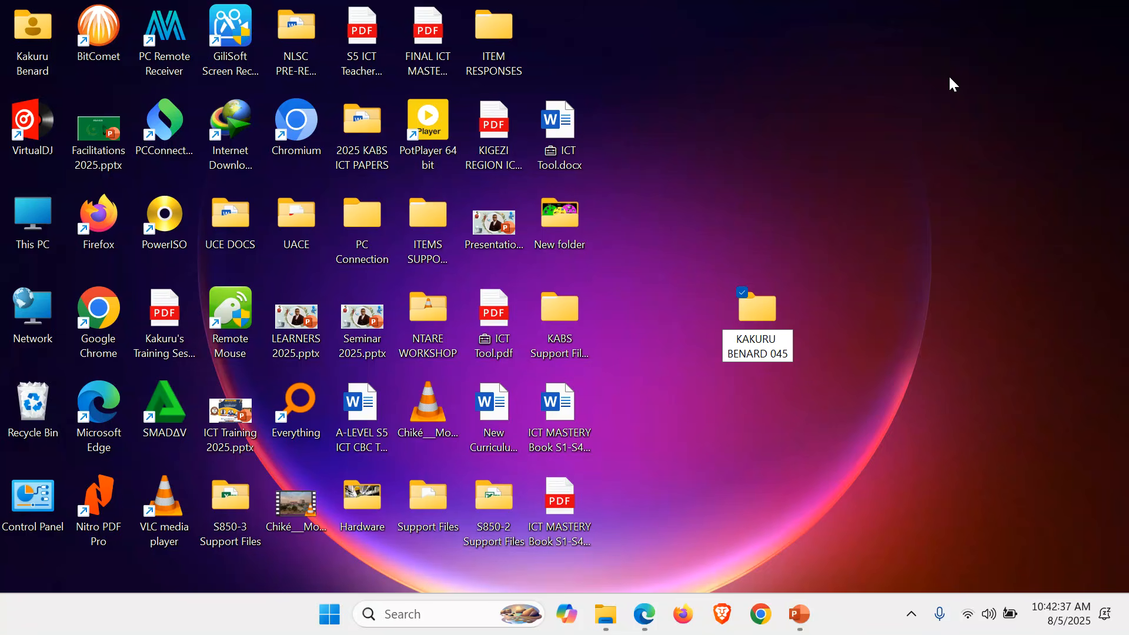
key(Return)
key(Return)
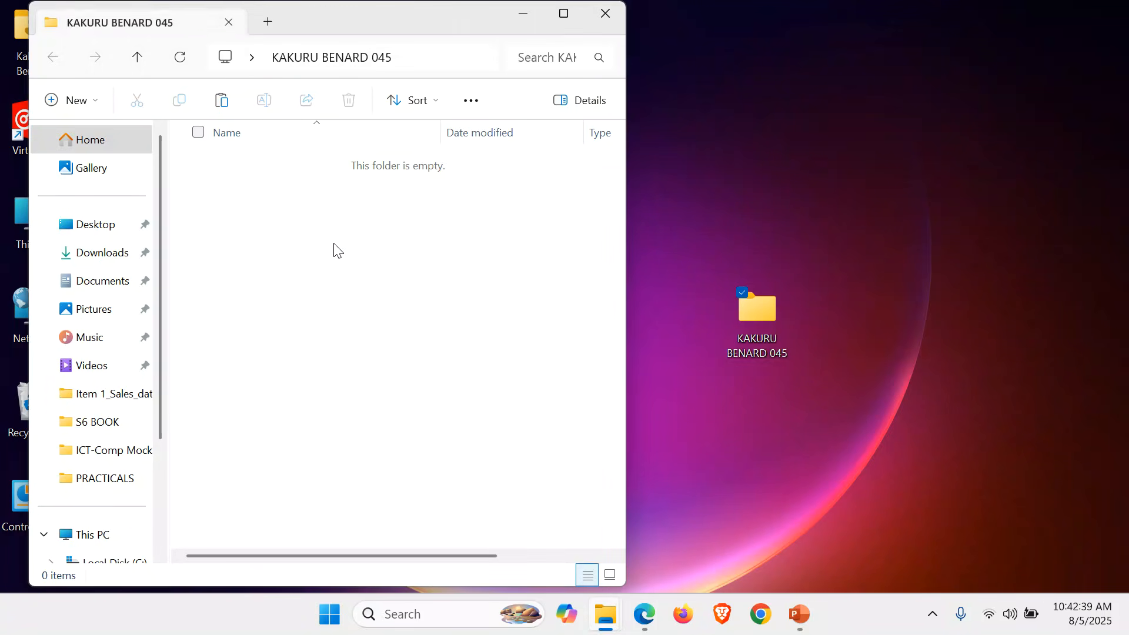
Create an ITEM 1 folder and paste the three exam files into it.
right_click(305, 228)
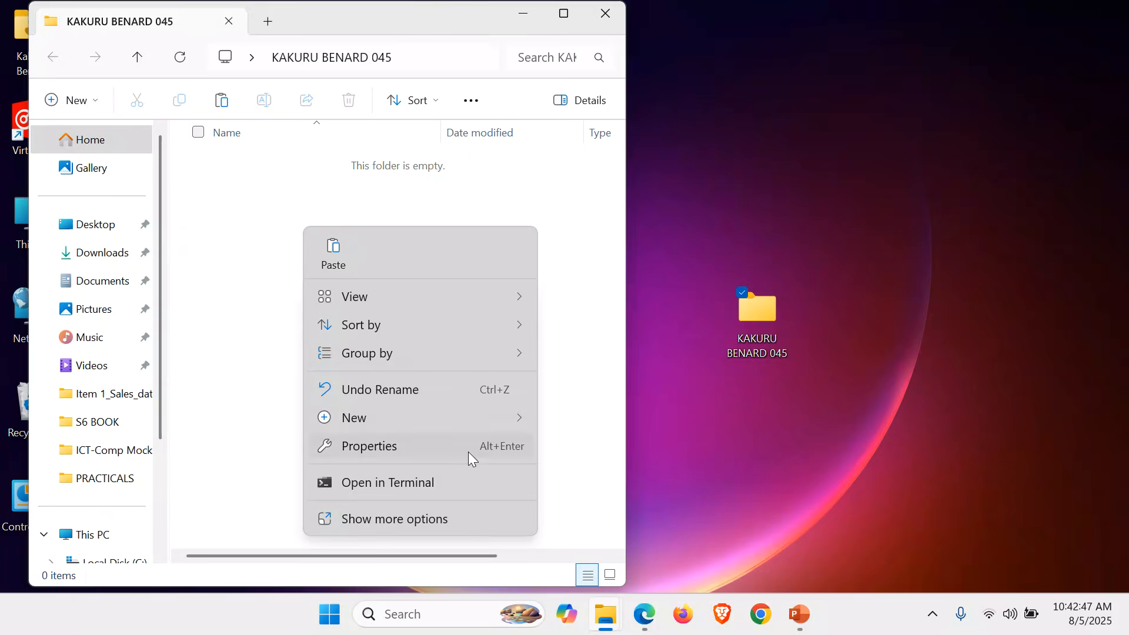
mouse_move(506, 414)
click(632, 101)
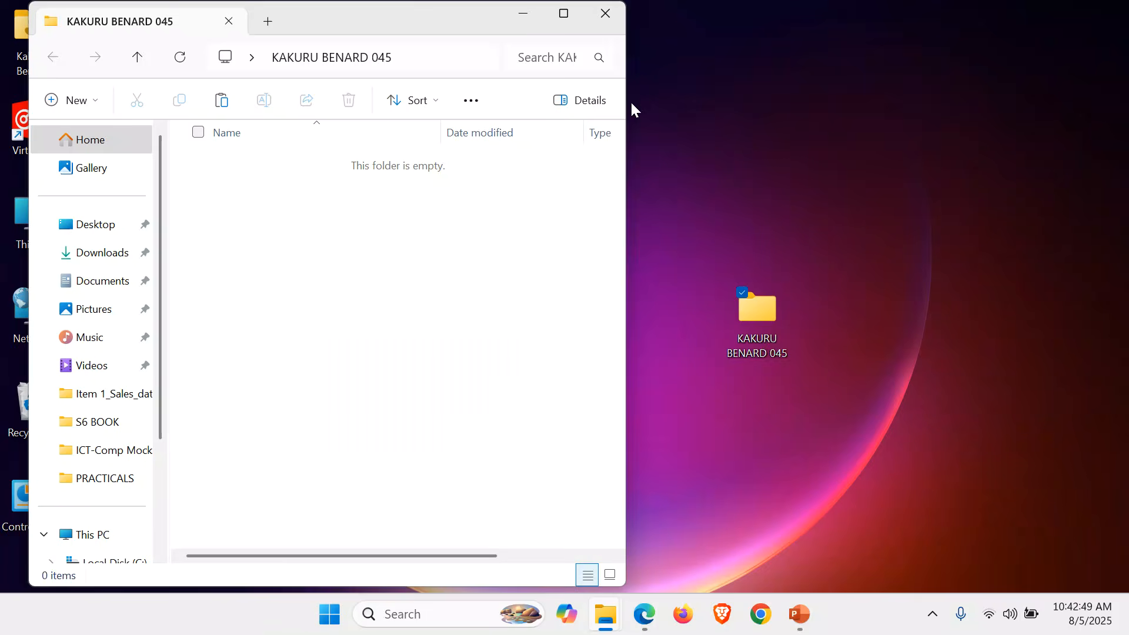
text(ITEM)
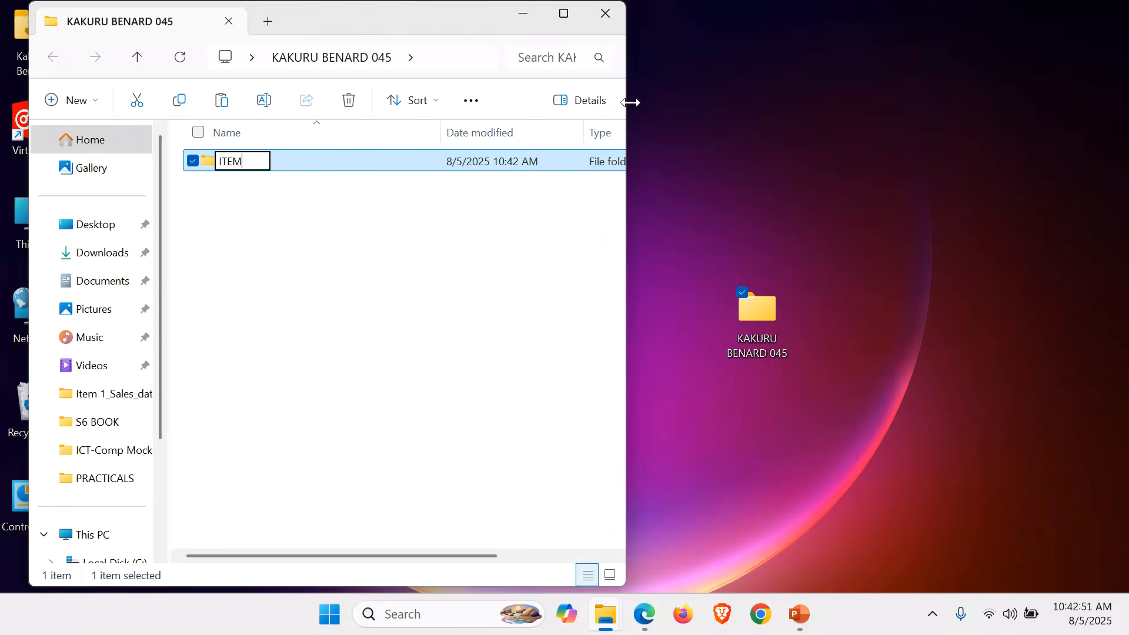
text( 1)
key(Return)
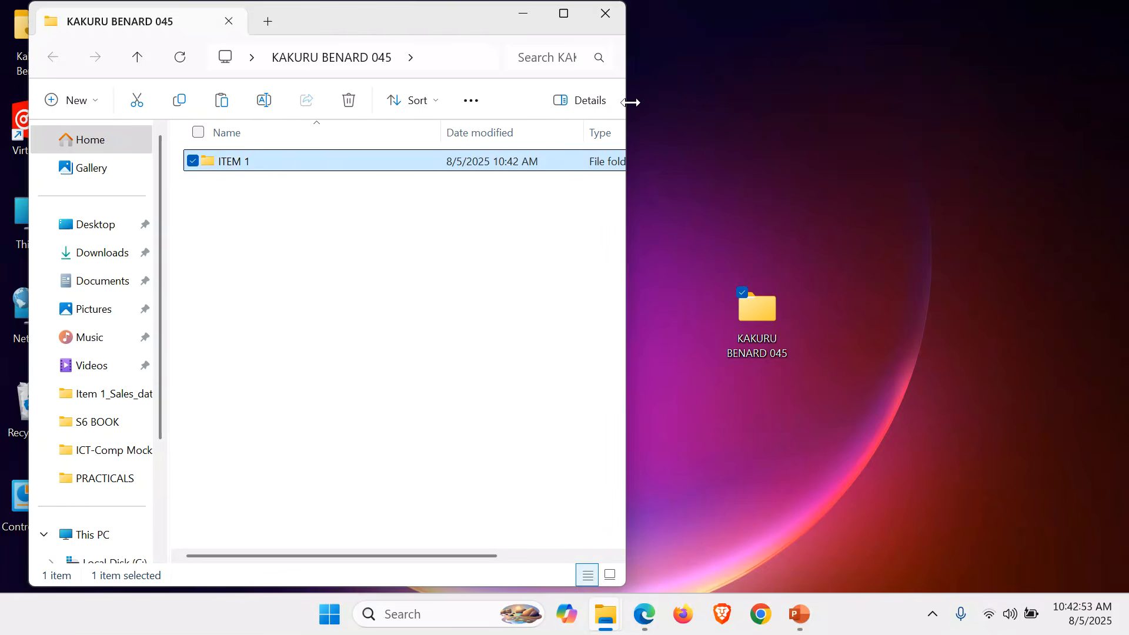
key(Return)
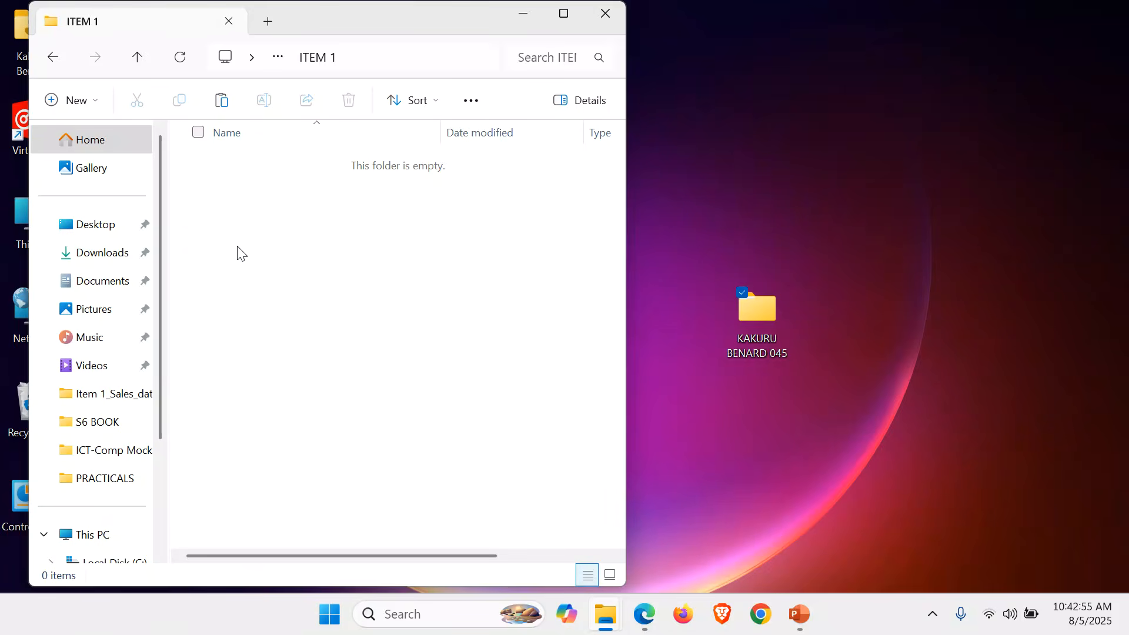
key(ctrl+v)
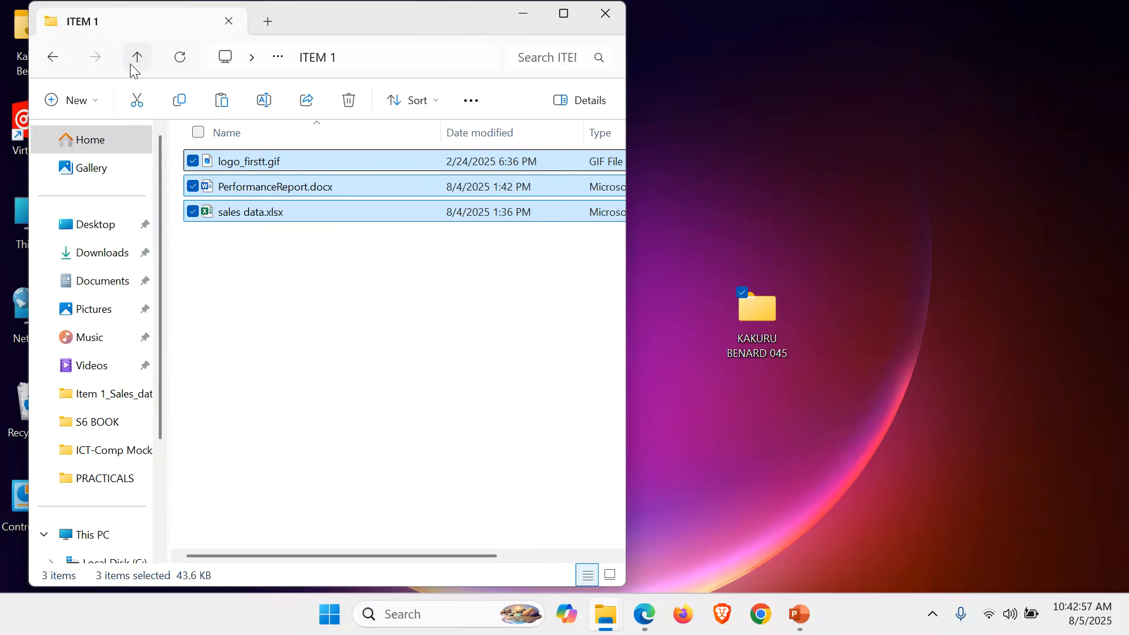
Return to the candidate folder and create an empty ITEM 2 folder beside ITEM 1.
click(137, 57)
click(272, 248)
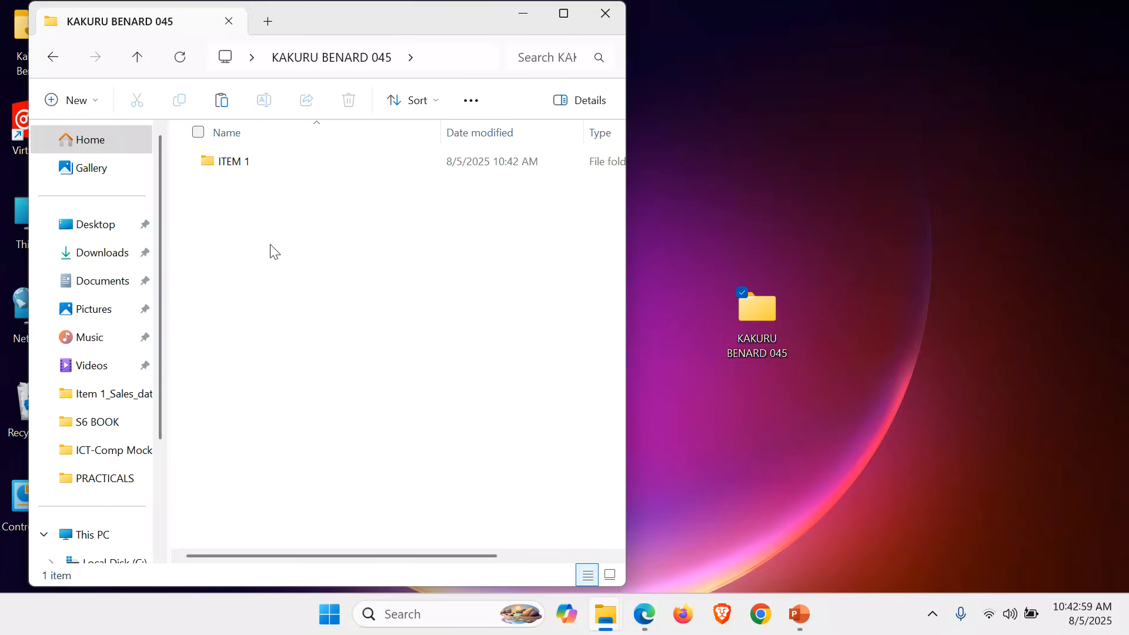
right_click(272, 248)
mouse_move(472, 425)
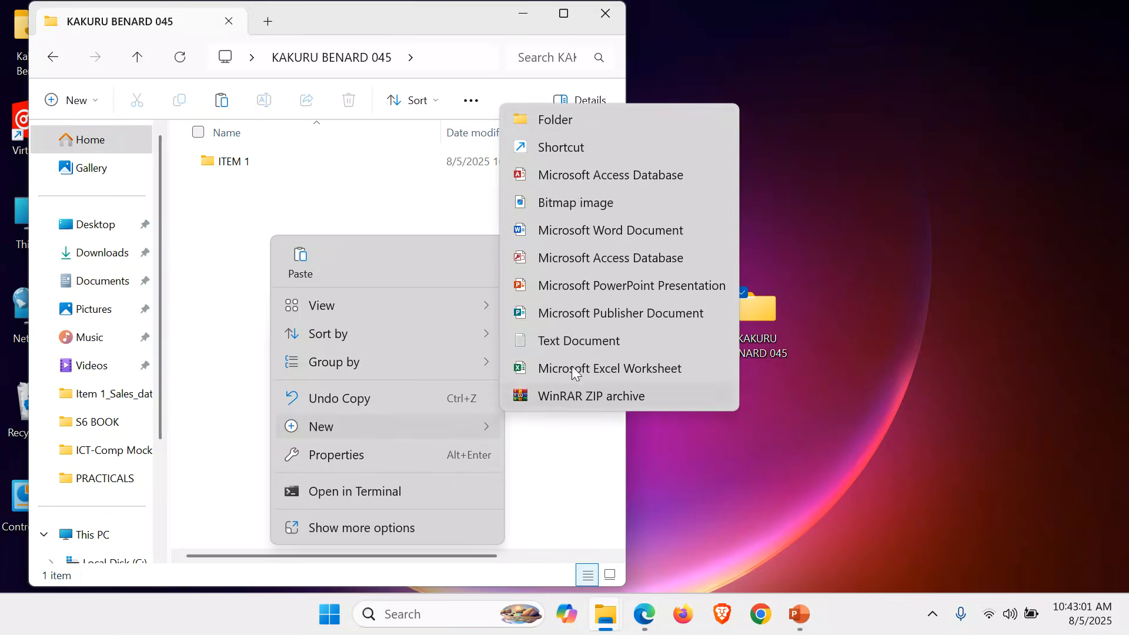
click(596, 113)
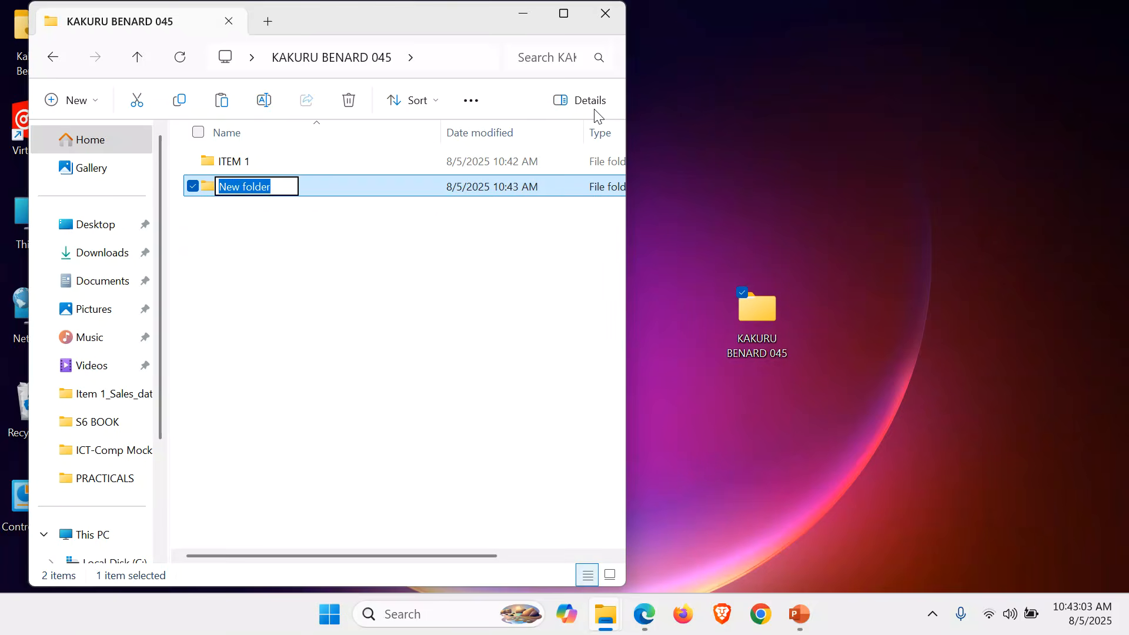
text(ITEM 2)
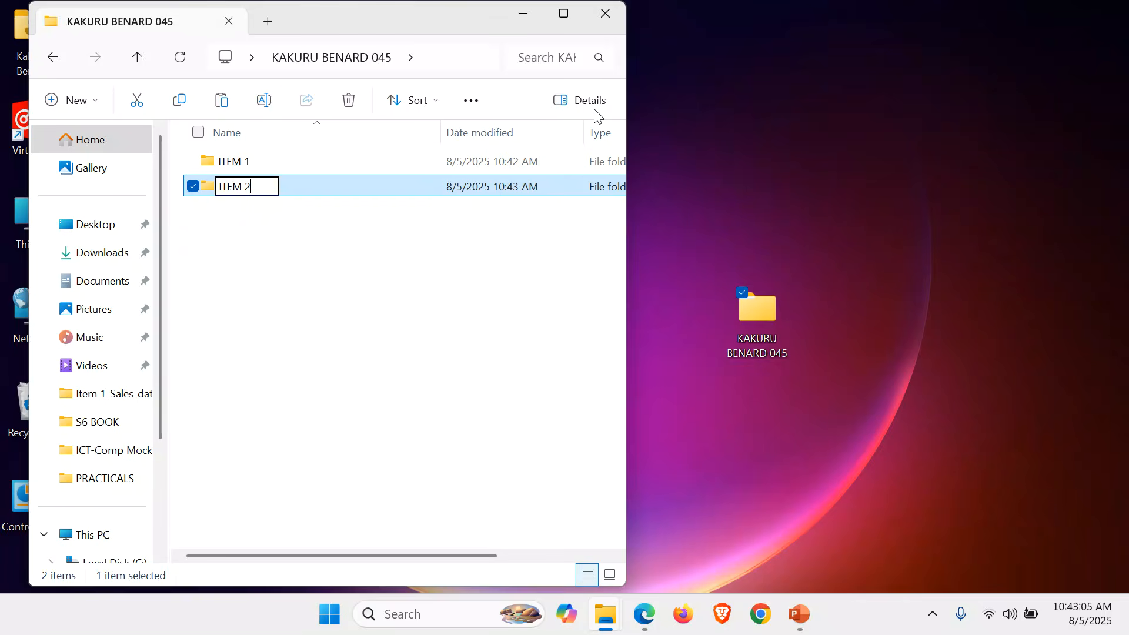
key(Return)
Open Item 2_My_Hospital from the source folder and copy all 20 hospital images.
mouse_move(606, 615)
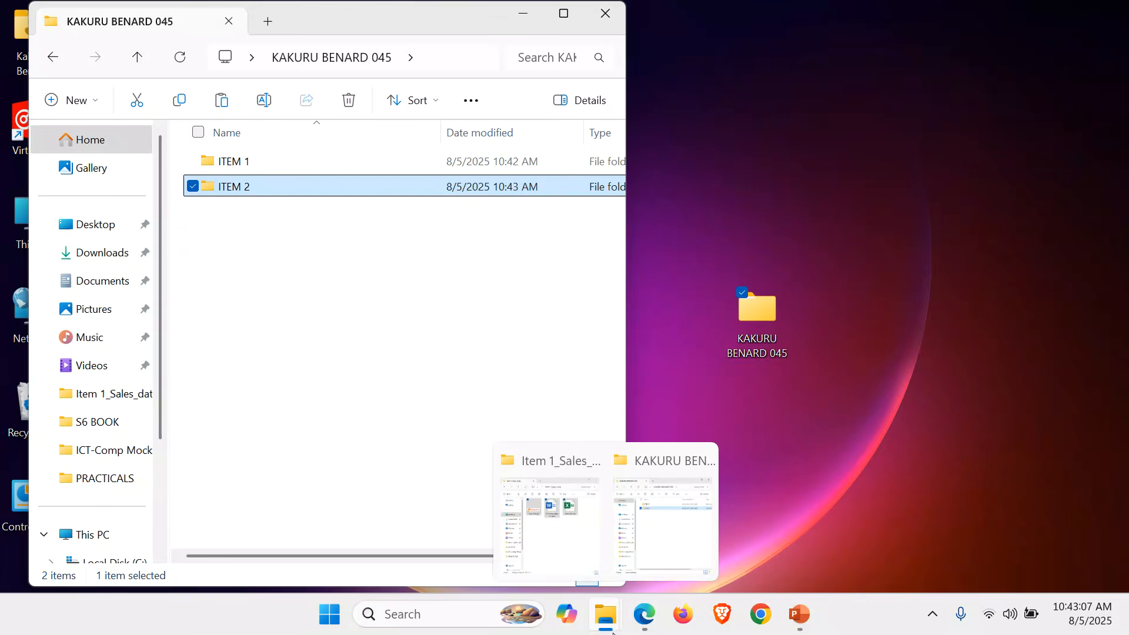
click(574, 557)
click(115, 57)
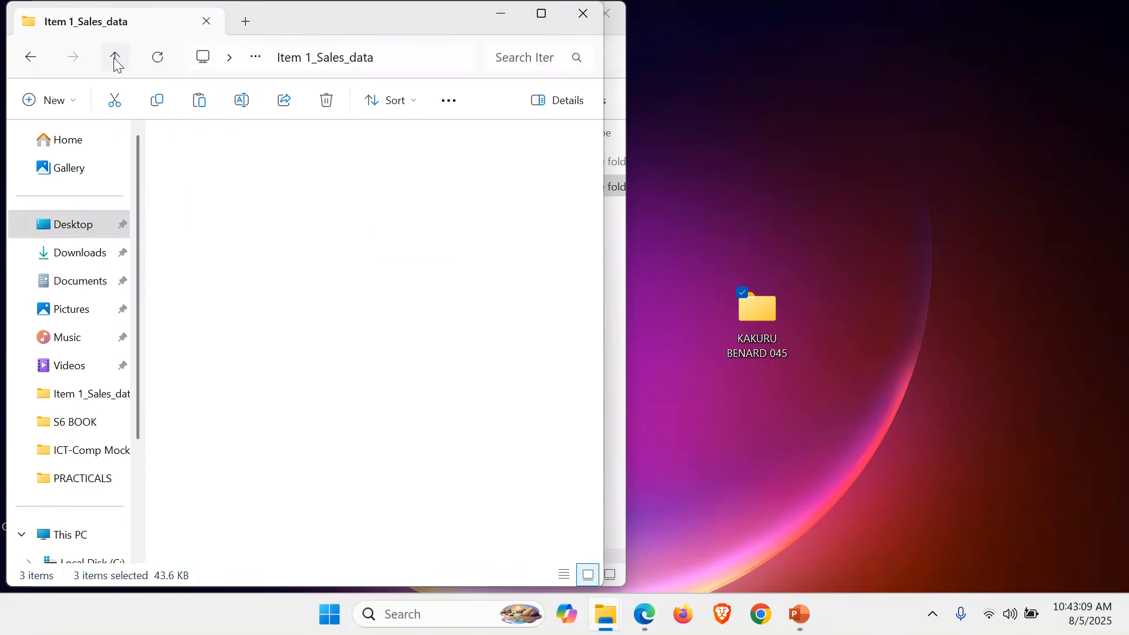
double_click(235, 188)
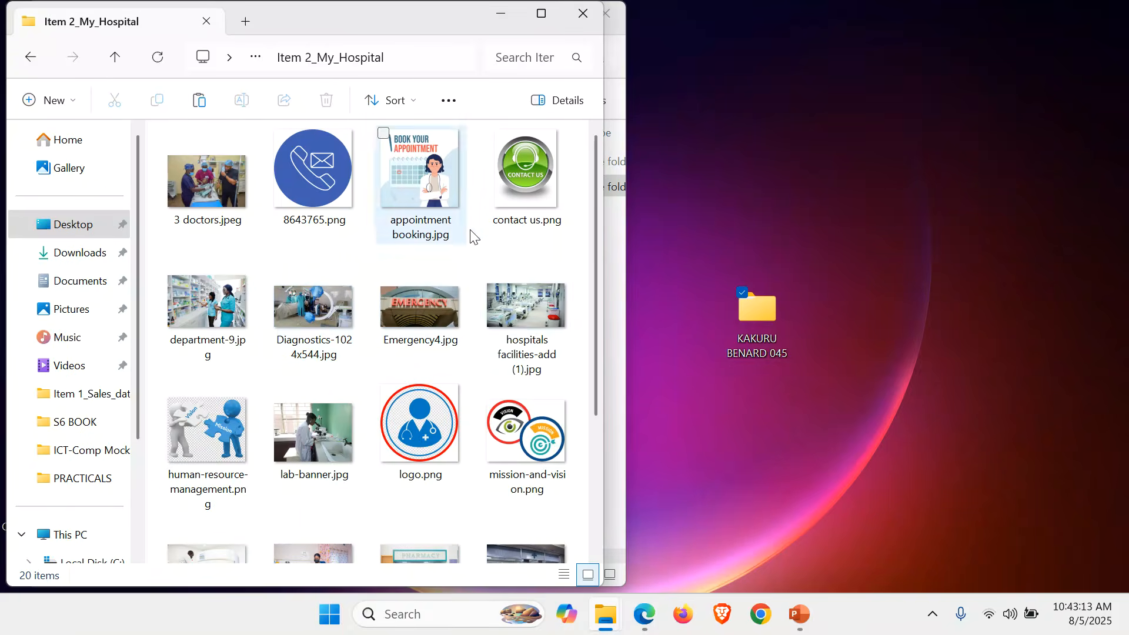
key(ctrl+a)
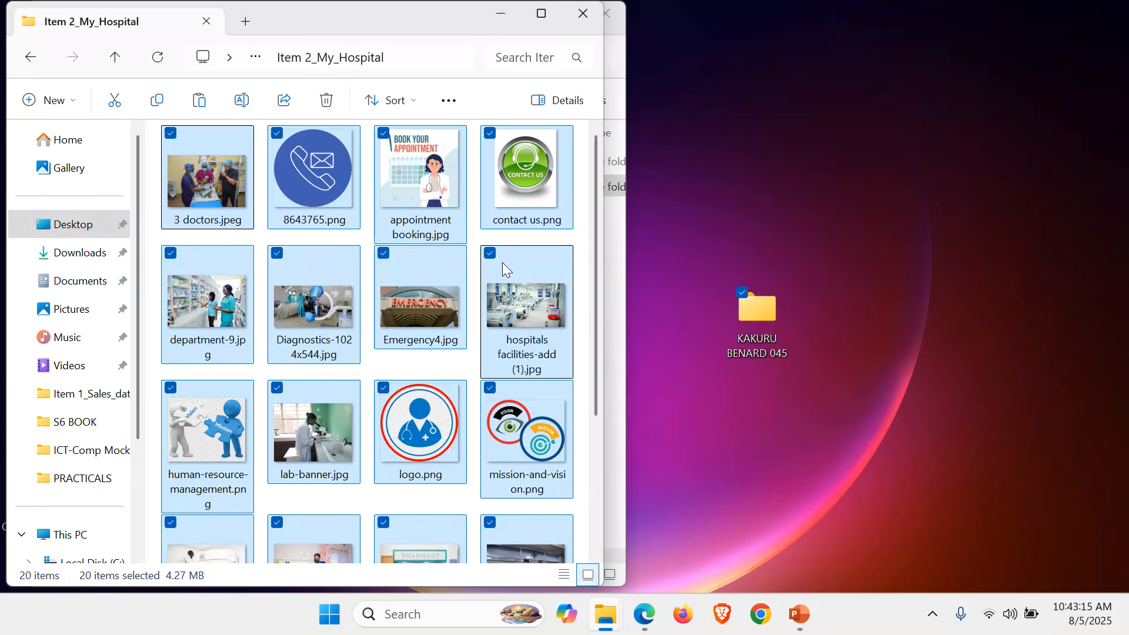
click(584, 16)
Paste the 20 images into ITEM 2, view them as large thumbnails, then return to the candidate folder.
double_click(253, 189)
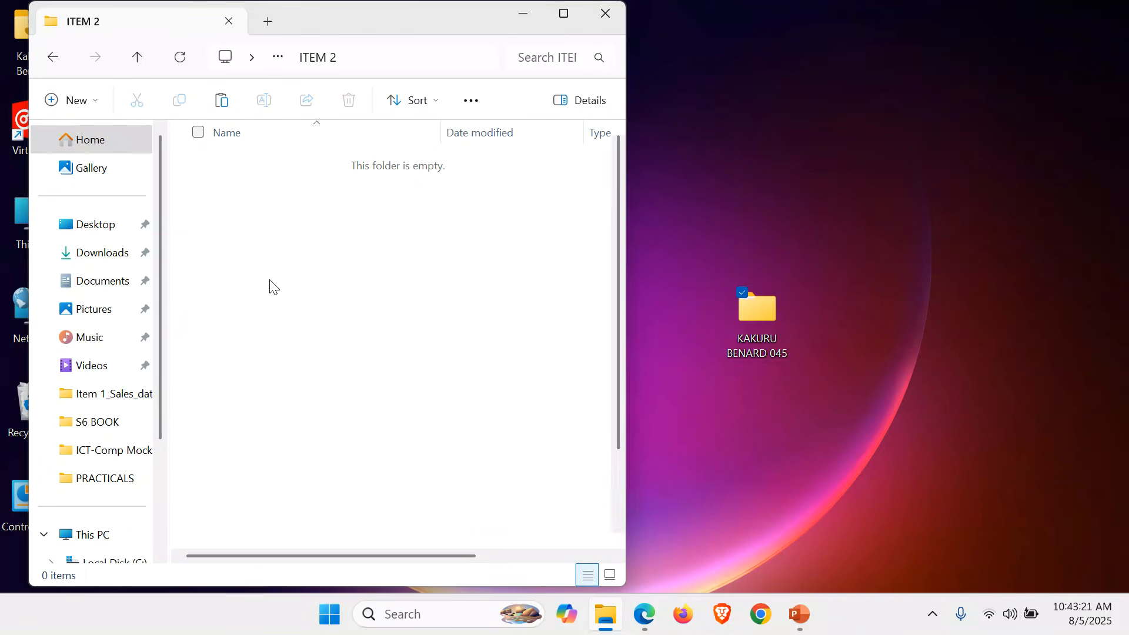
key(ctrl+v)
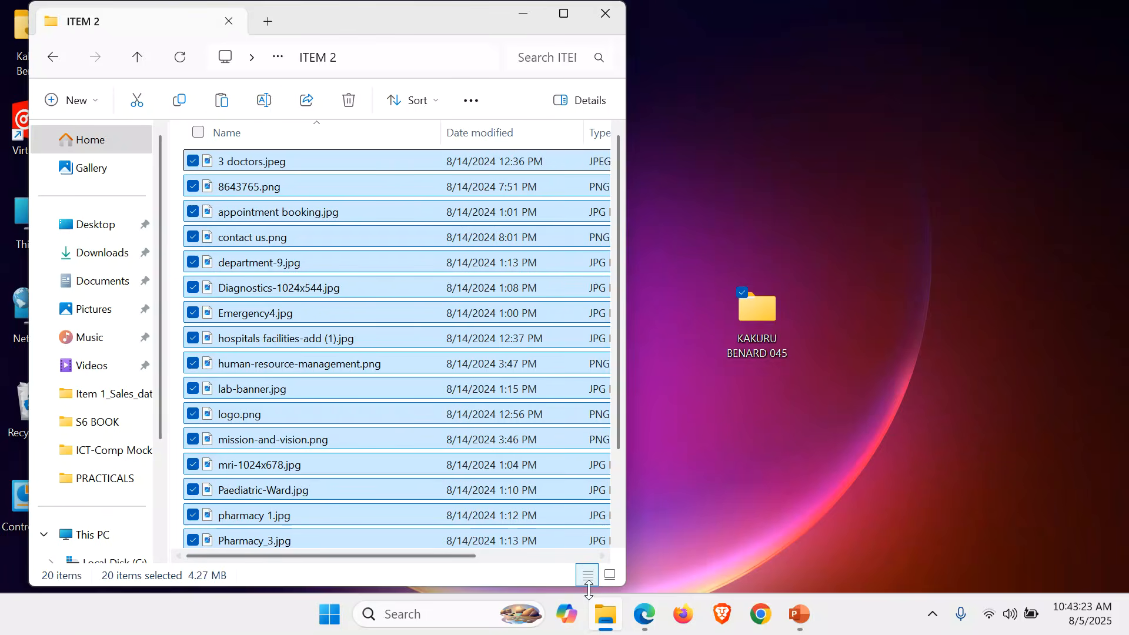
click(615, 576)
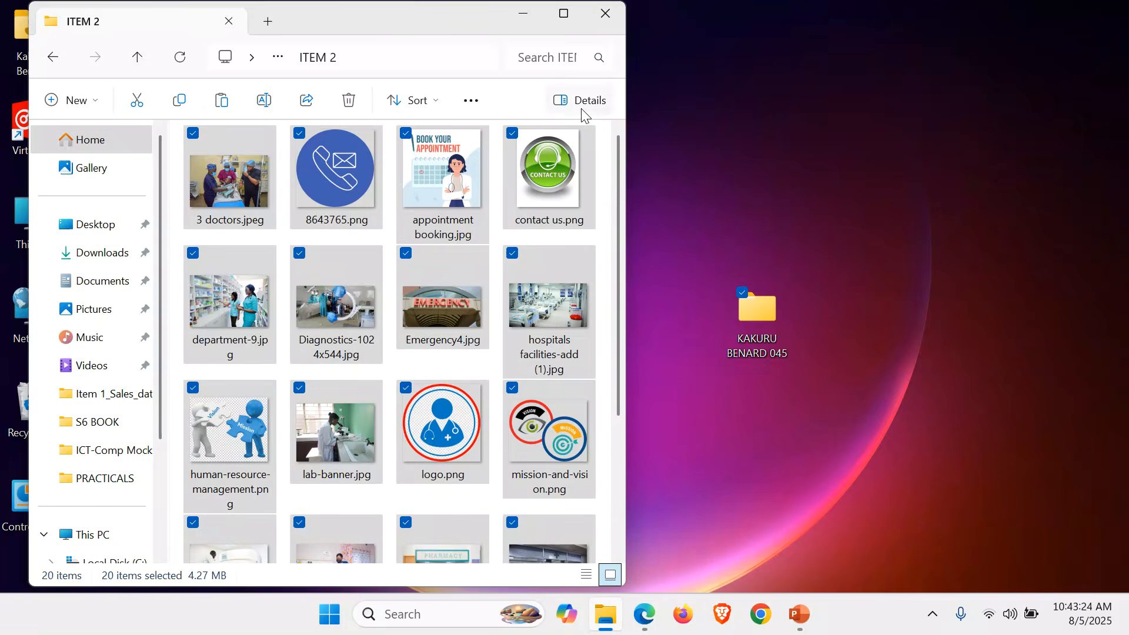
click(563, 13)
click(867, 457)
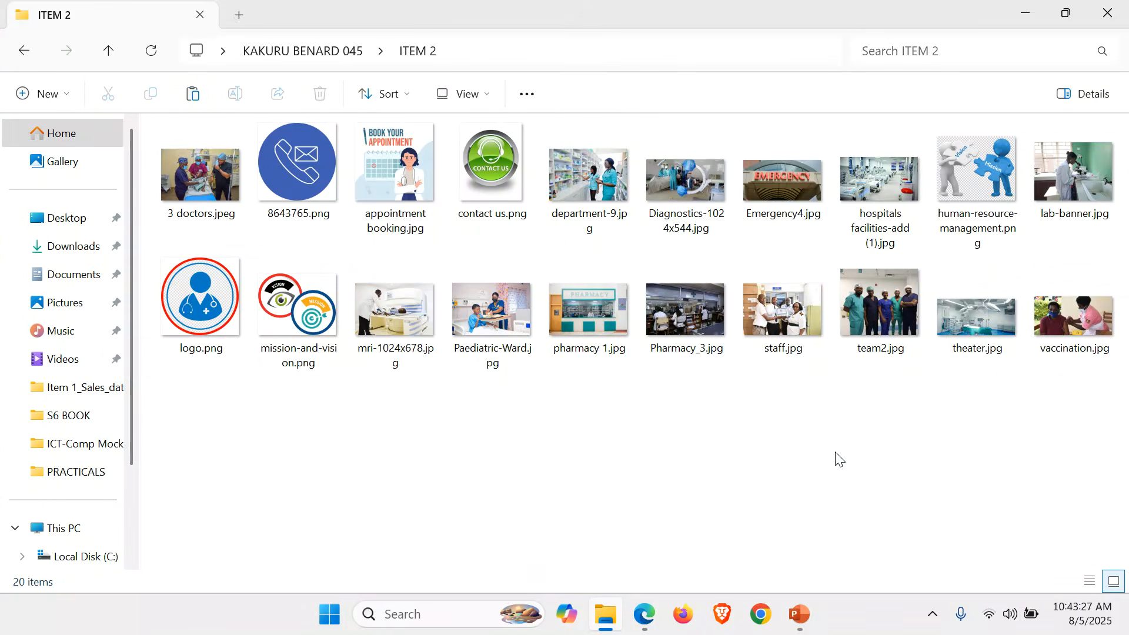
click(112, 50)
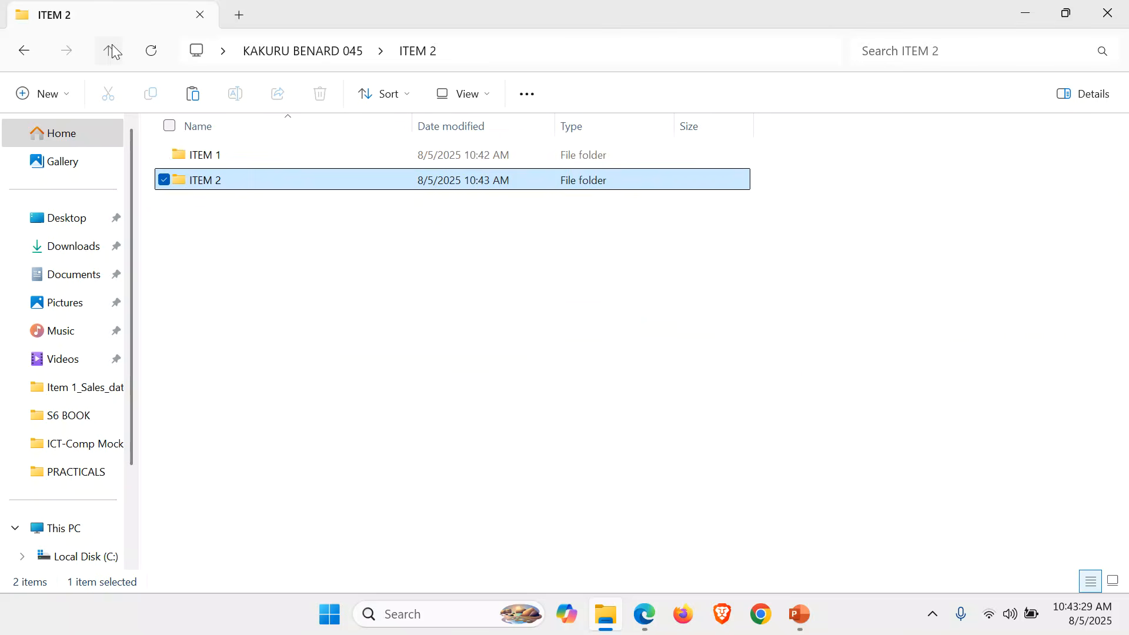
Open sales data.xlsx from the ITEM 1 folder in Excel, then switch to the PowerPoint marking guide.
double_click(228, 161)
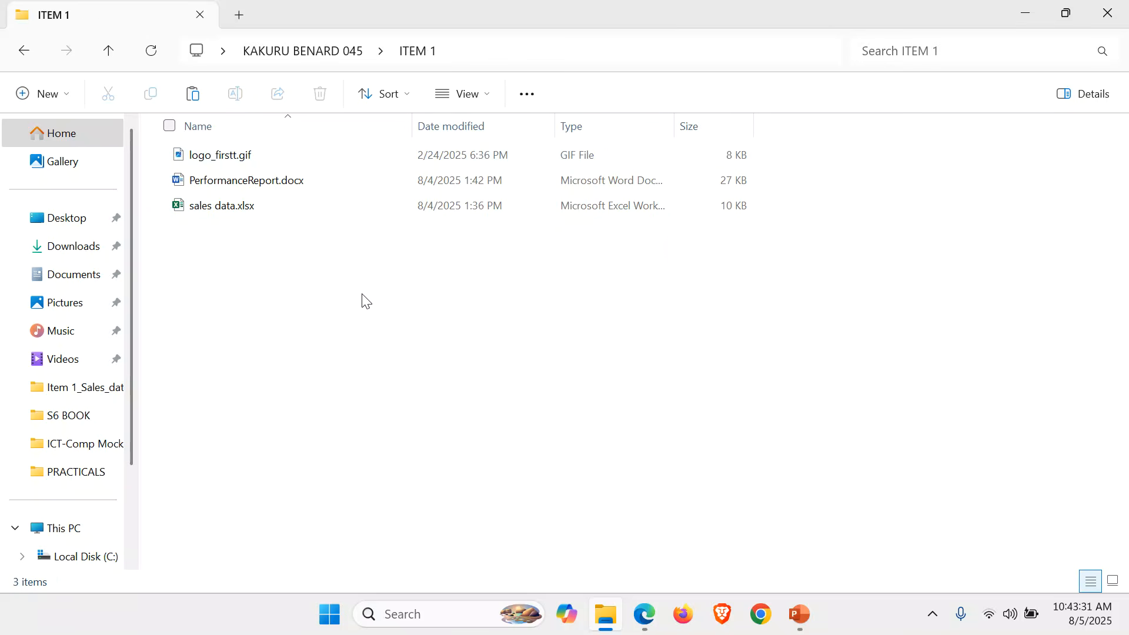
click(1114, 582)
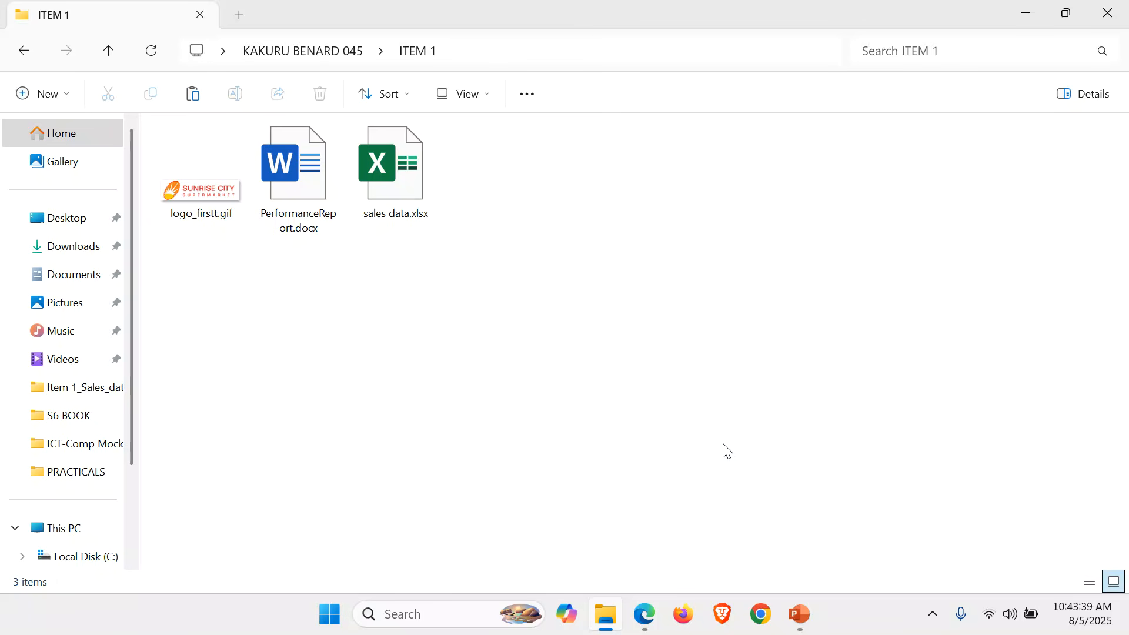
double_click(394, 176)
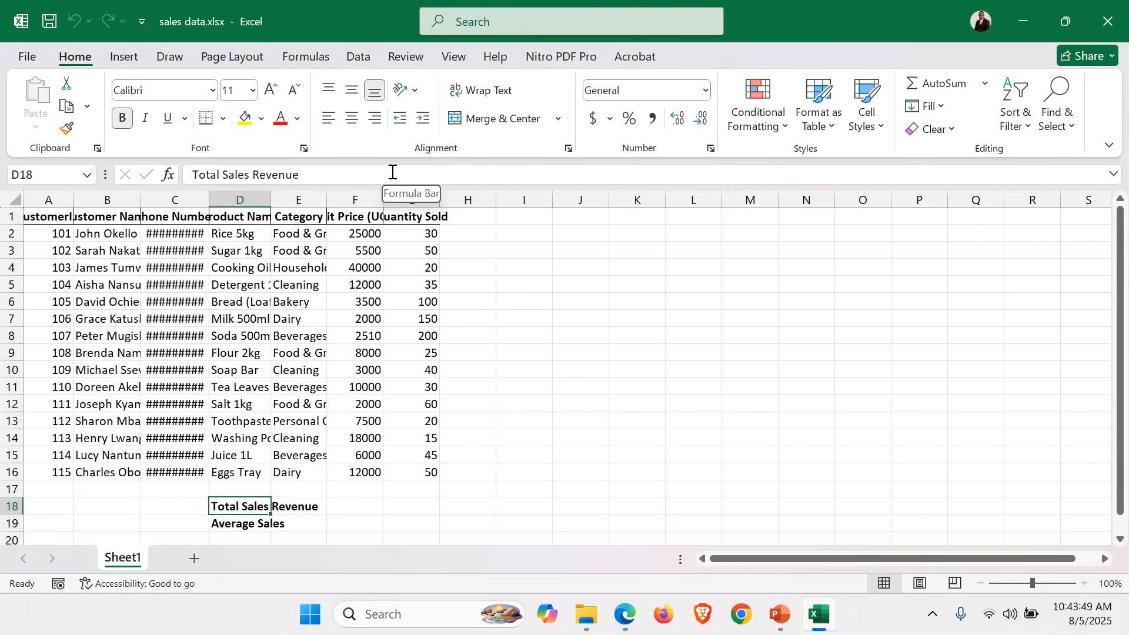
click(780, 615)
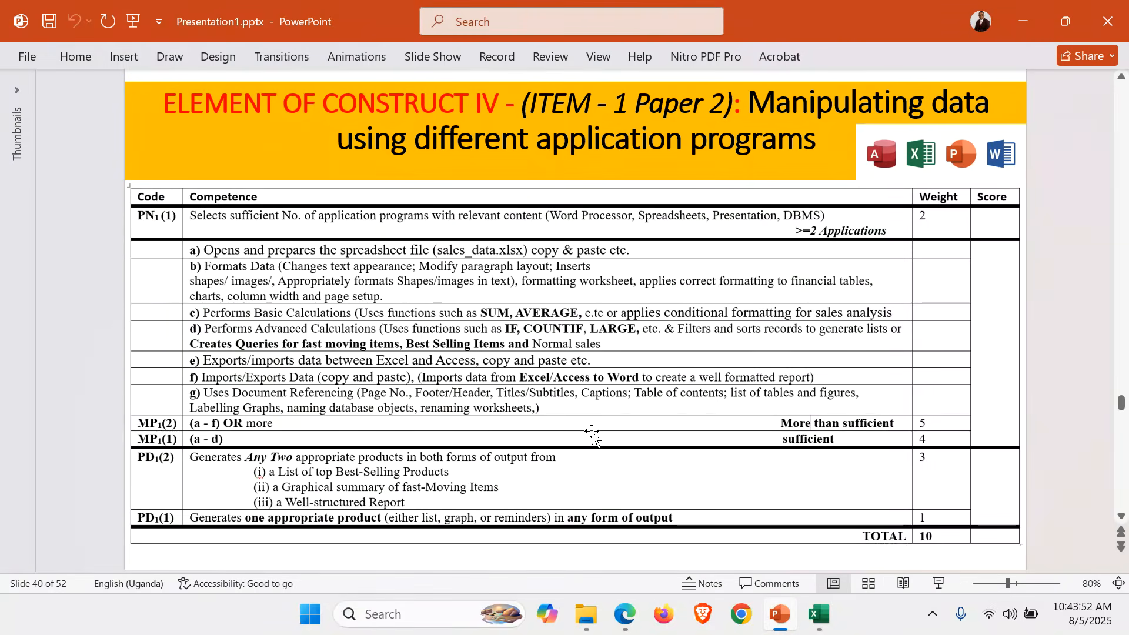
Review the EOC 4 scoring criteria on slide 34, then minimize PowerPoint to reveal the workbook.
scroll(593, 432, up, 6)
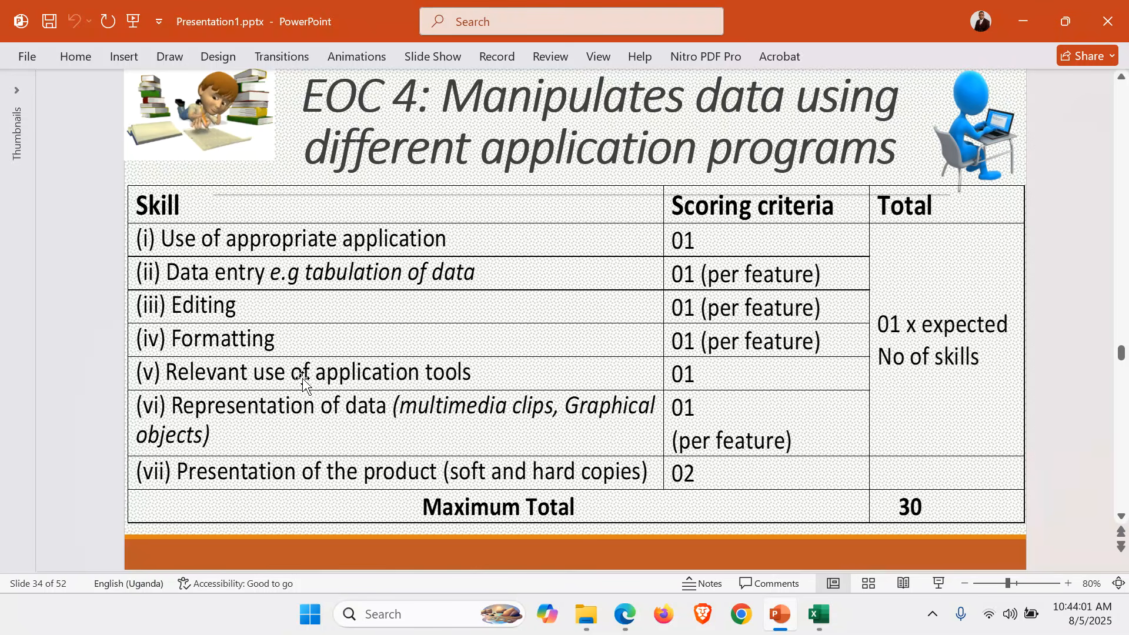
click(1016, 21)
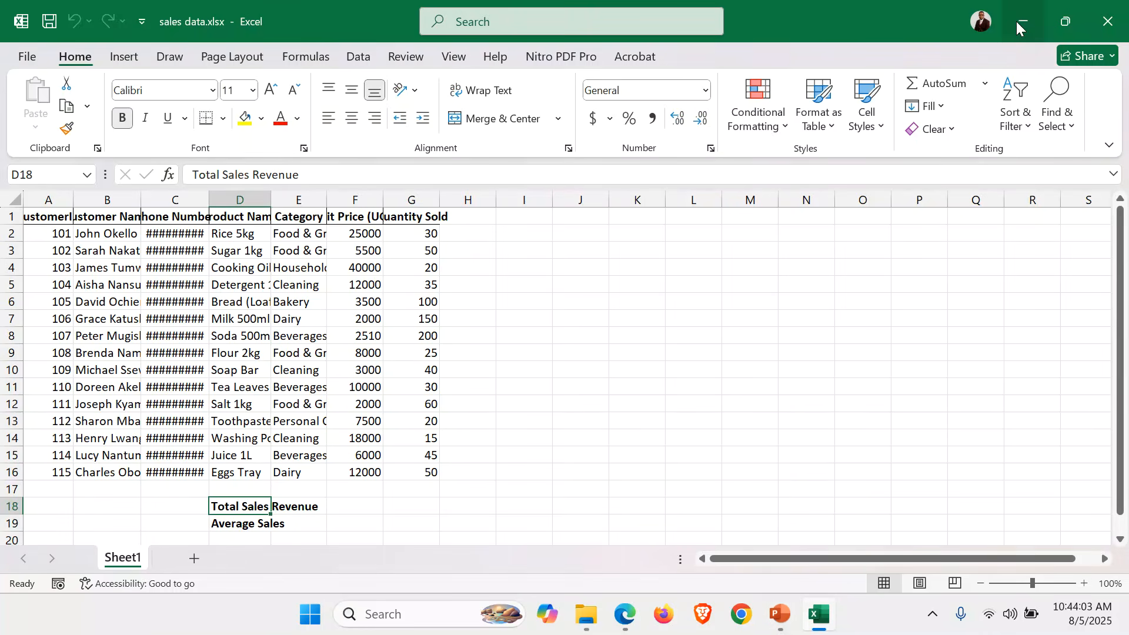
Set the whole sheet to Arial Narrow size 12 and AutoFit every column.
click(18, 200)
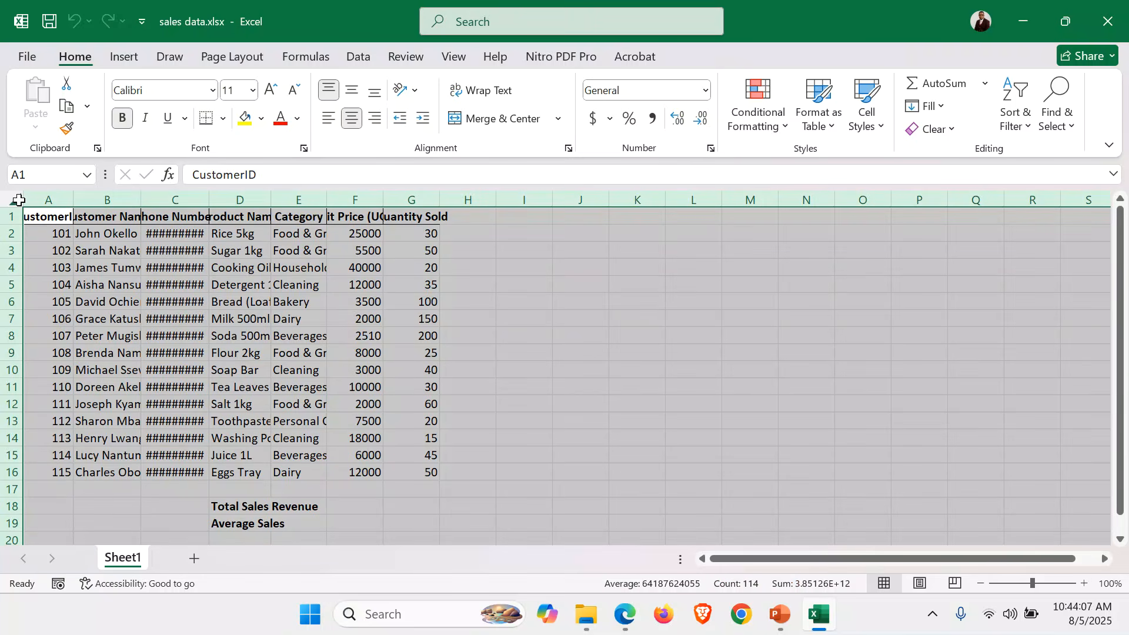
click(213, 92)
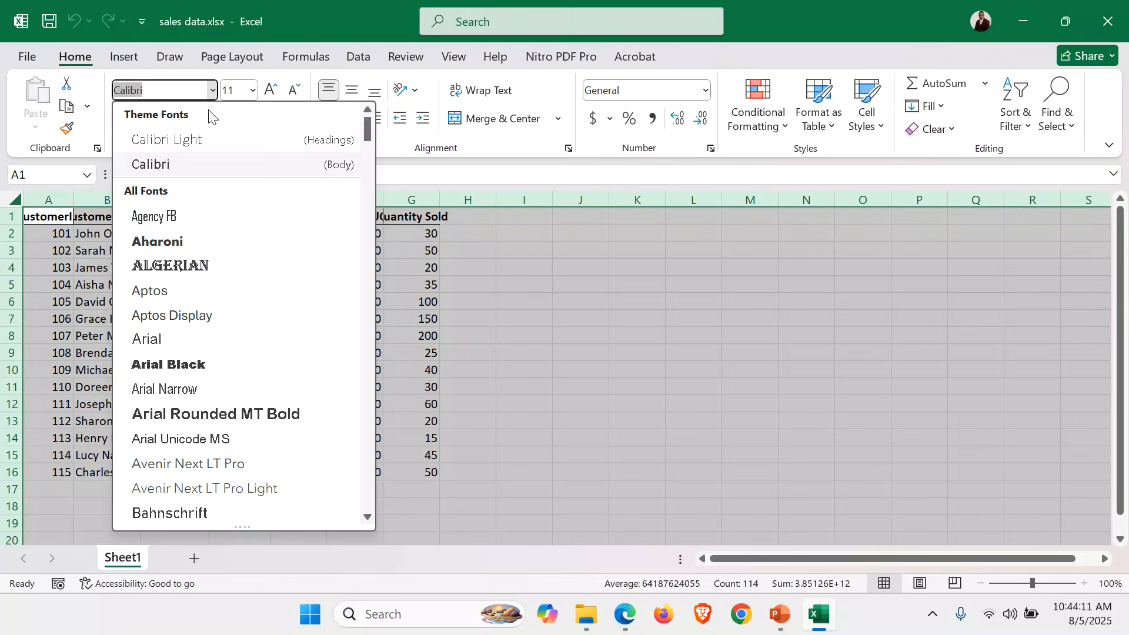
click(208, 389)
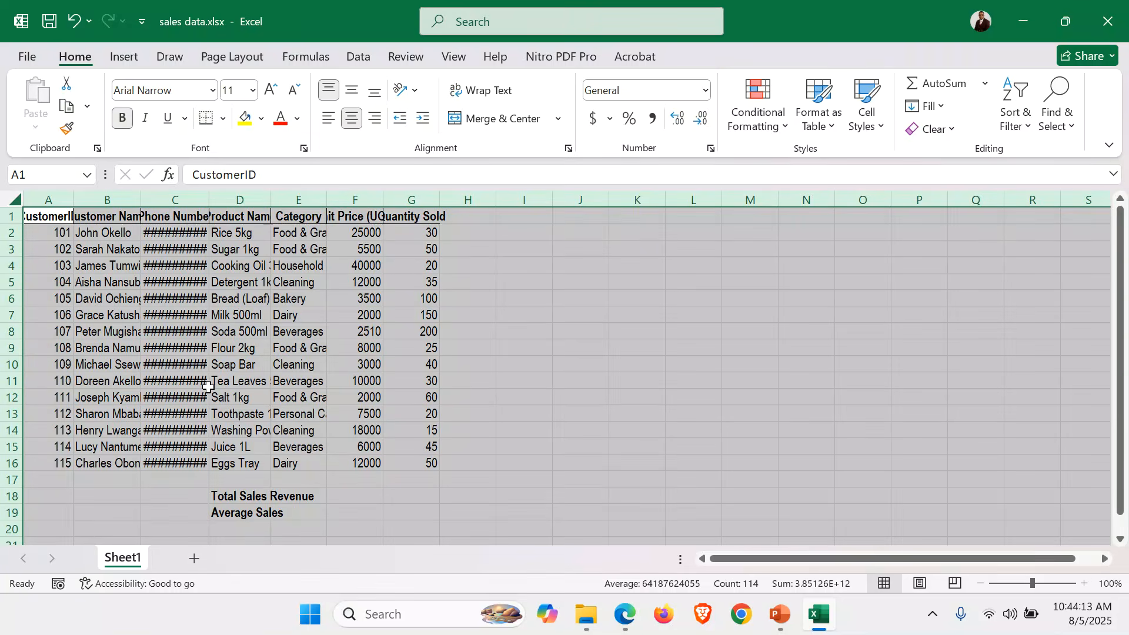
click(270, 90)
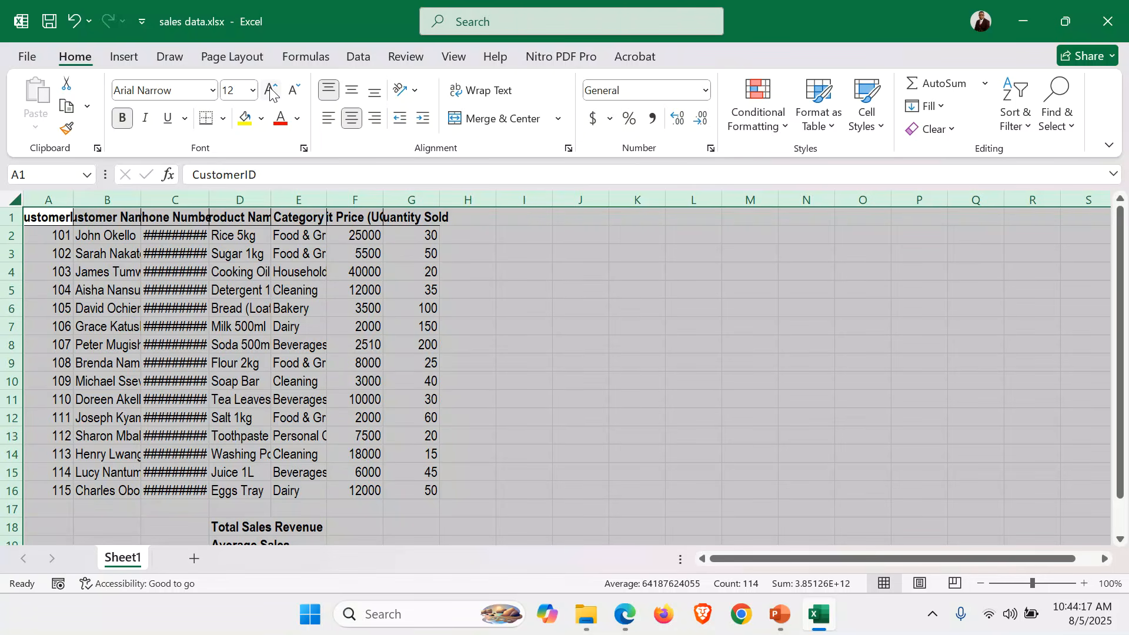
double_click(71, 197)
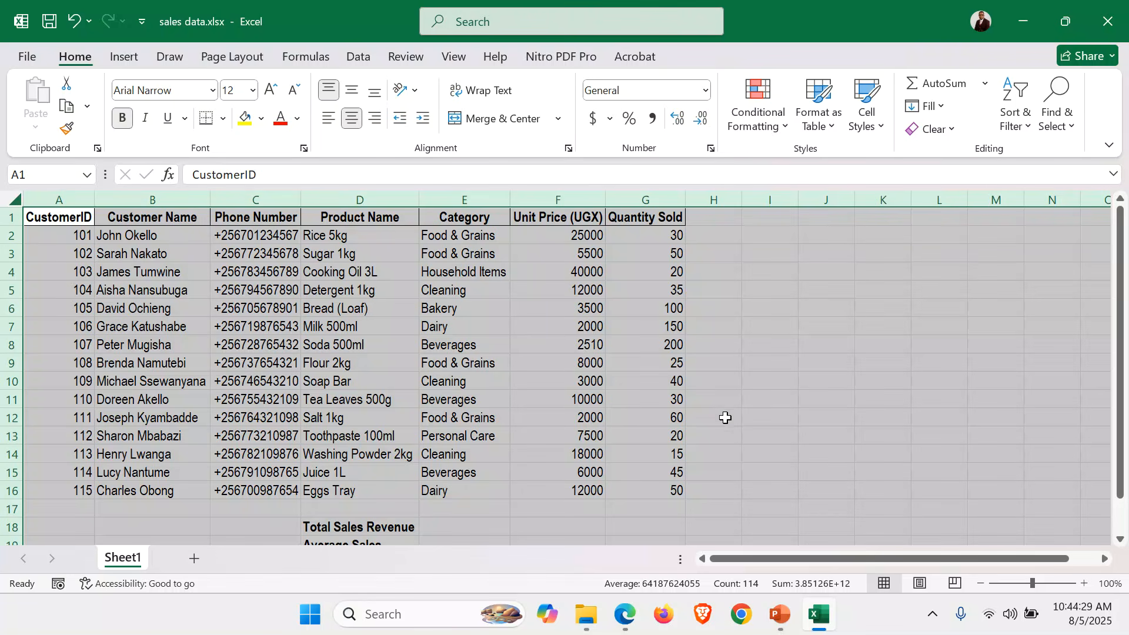
click(741, 449)
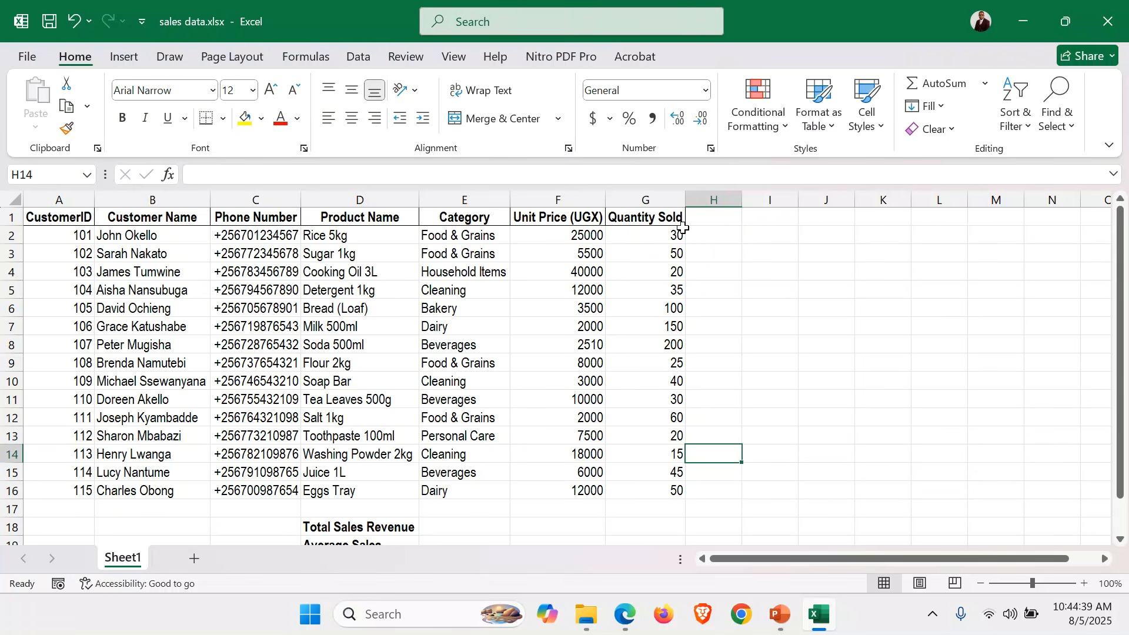
click(720, 219)
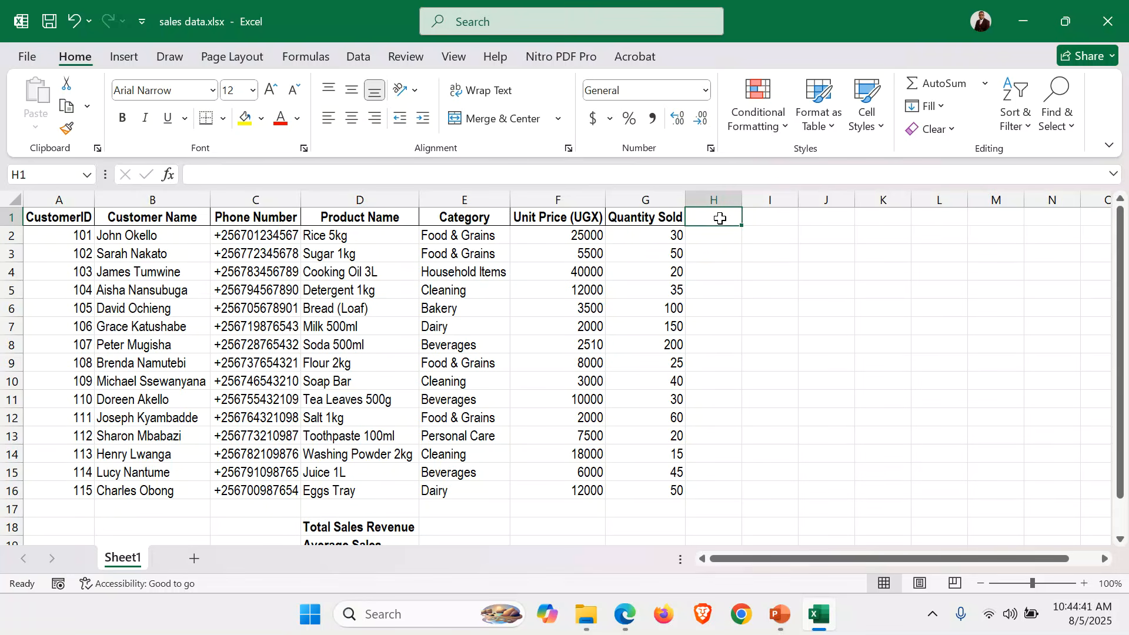
Add a 'Total Sales' heading in cell H1.
click(564, 234)
click(672, 237)
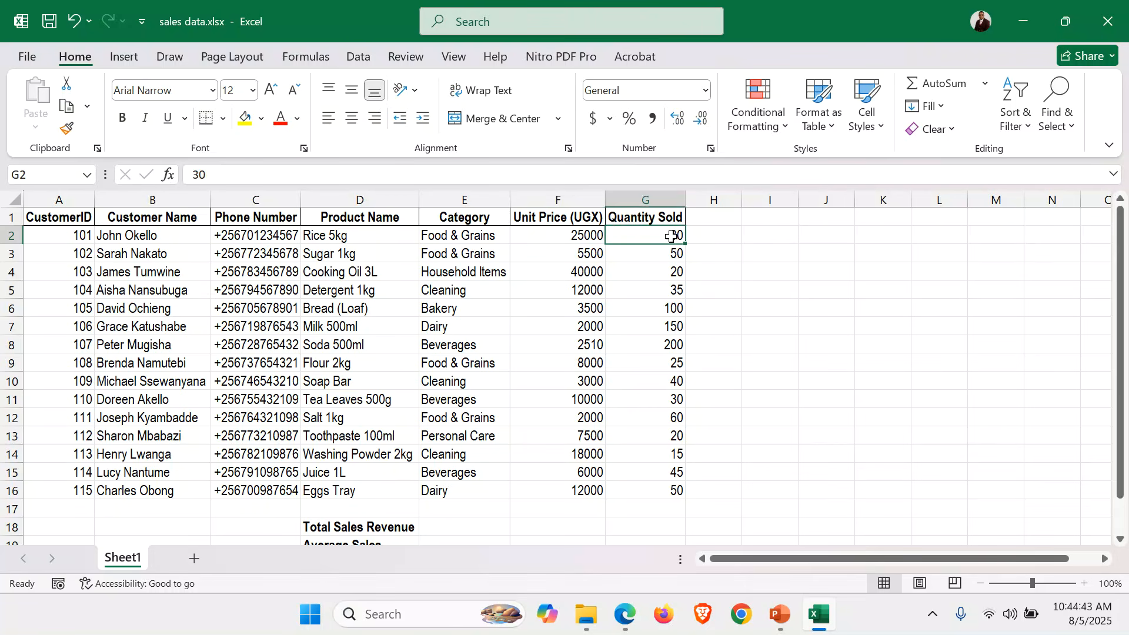
click(721, 217)
text(To)
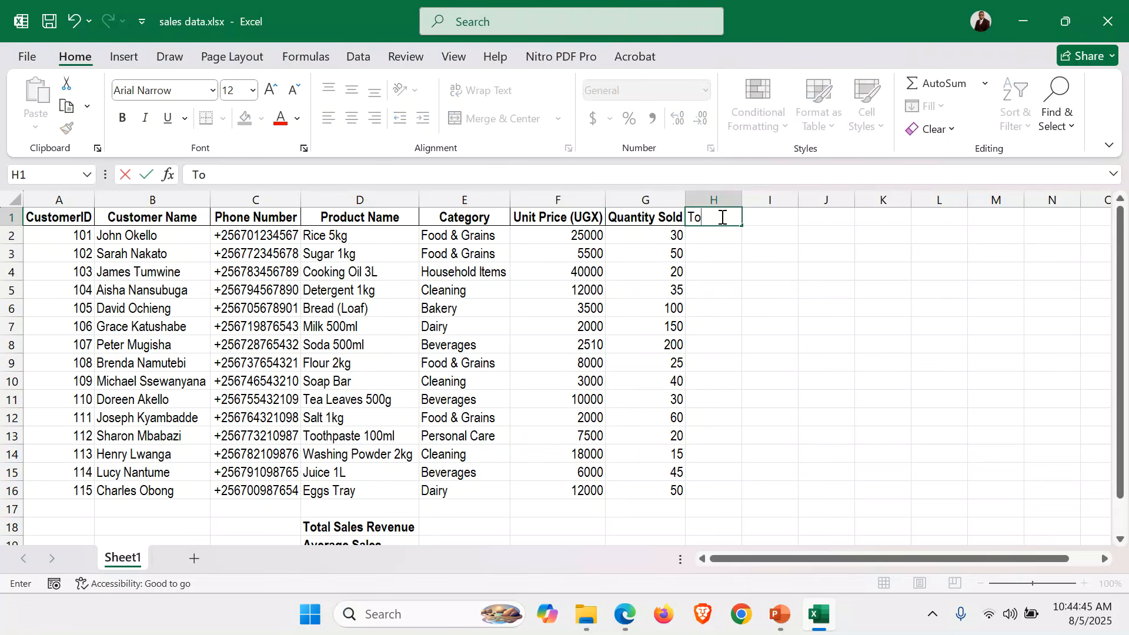
text(tal Sales)
key(Return)
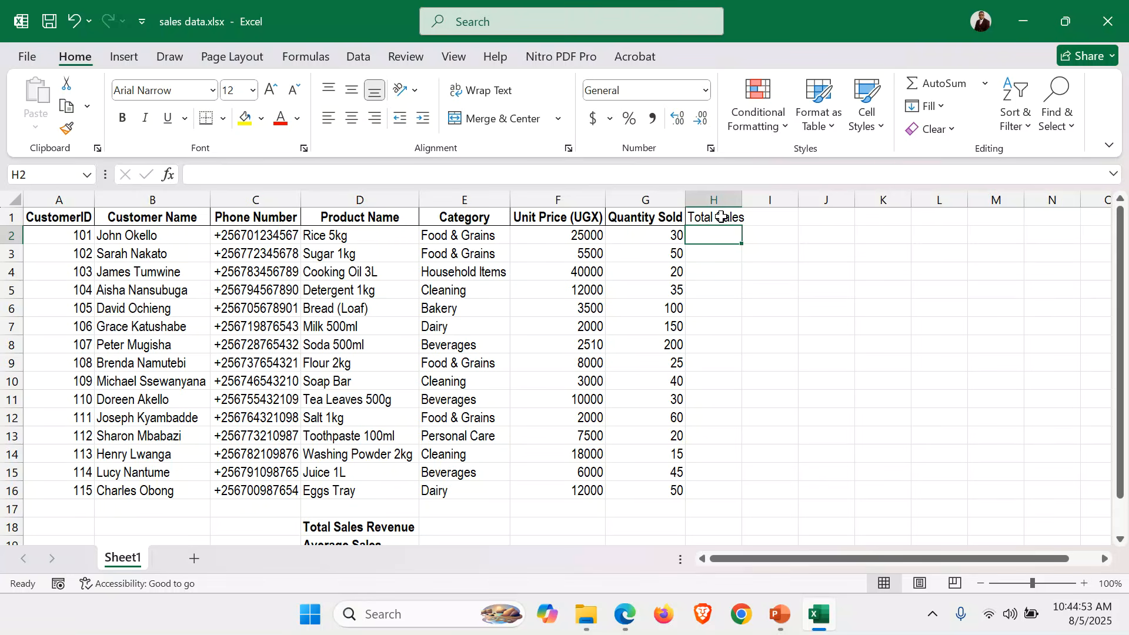
Enter =F2*G2 in H2, fill it down to row 16, and AutoFit column H.
text(=)
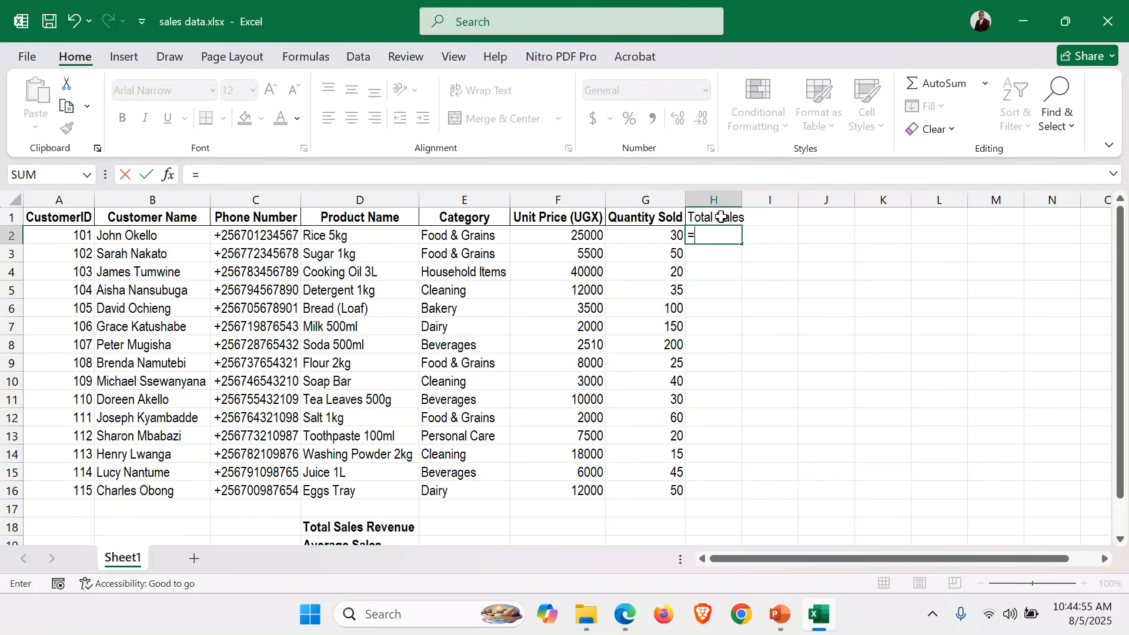
click(554, 234)
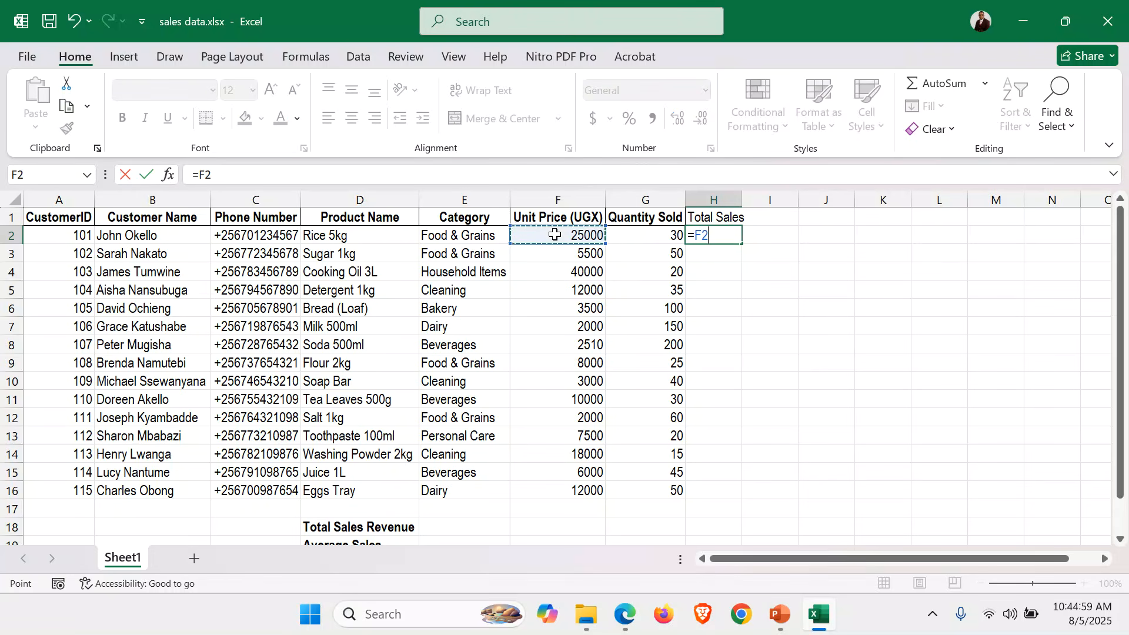
text(*)
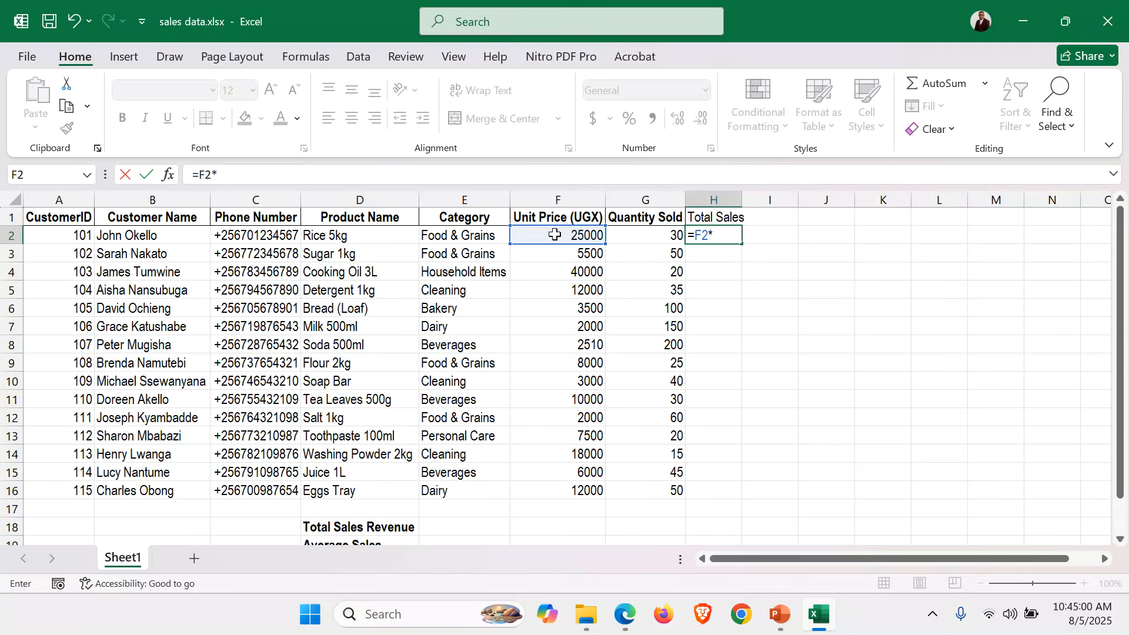
click(659, 232)
key(Return)
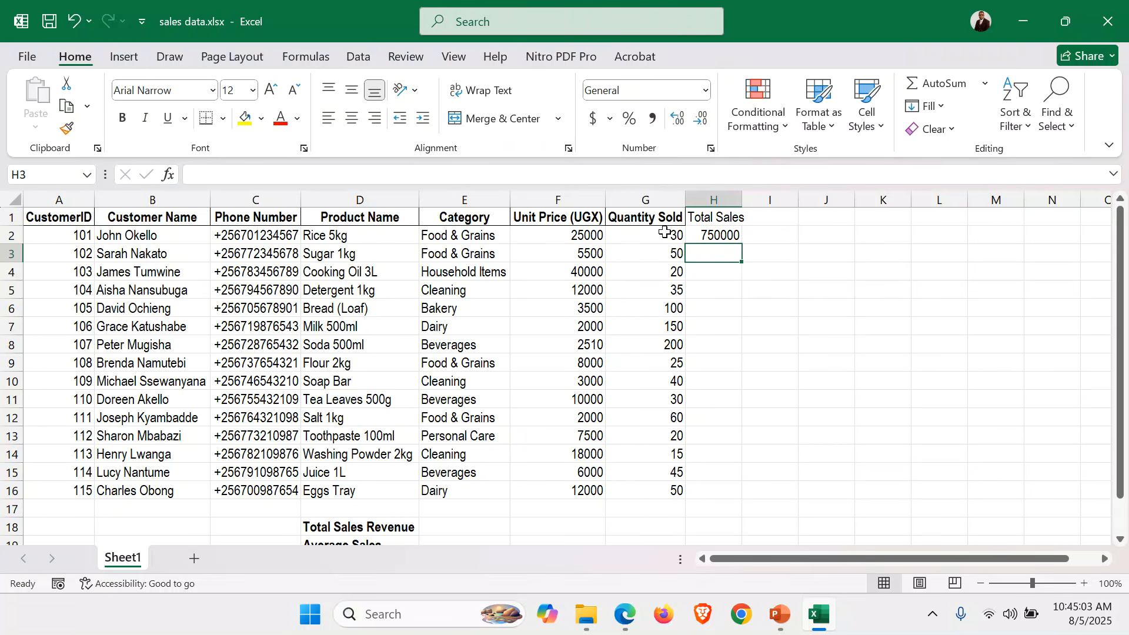
click(730, 234)
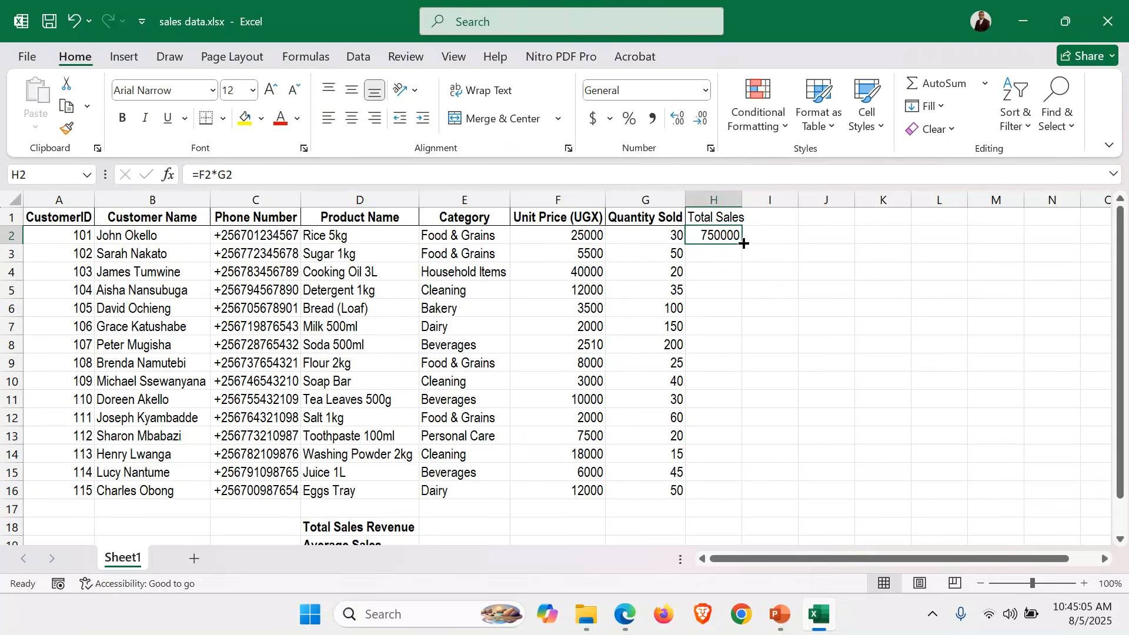
double_click(742, 244)
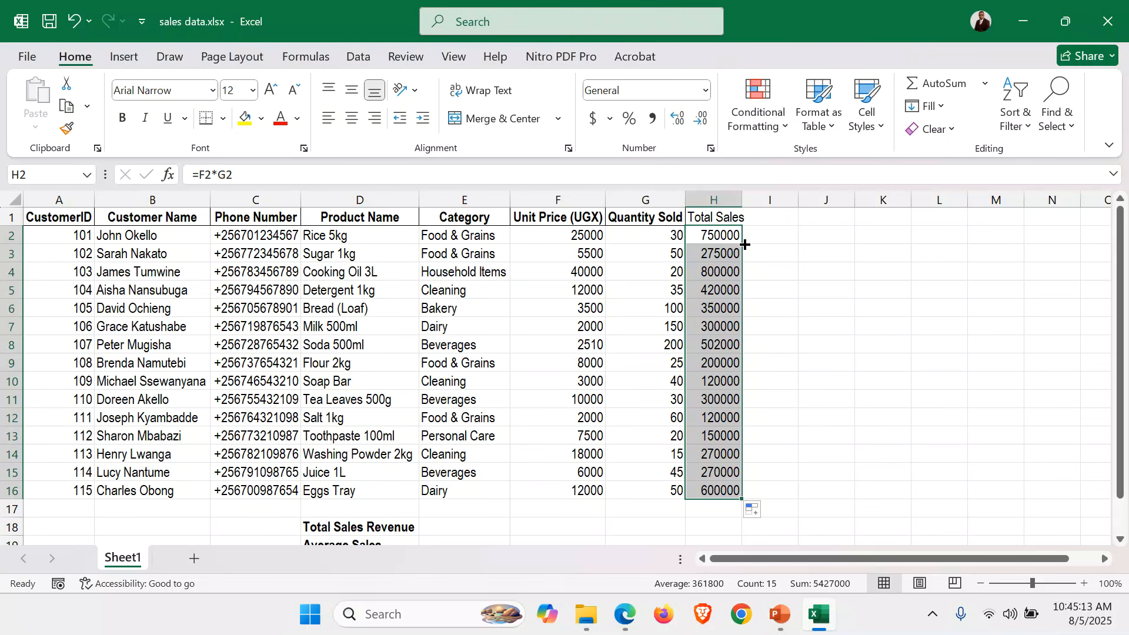
double_click(743, 200)
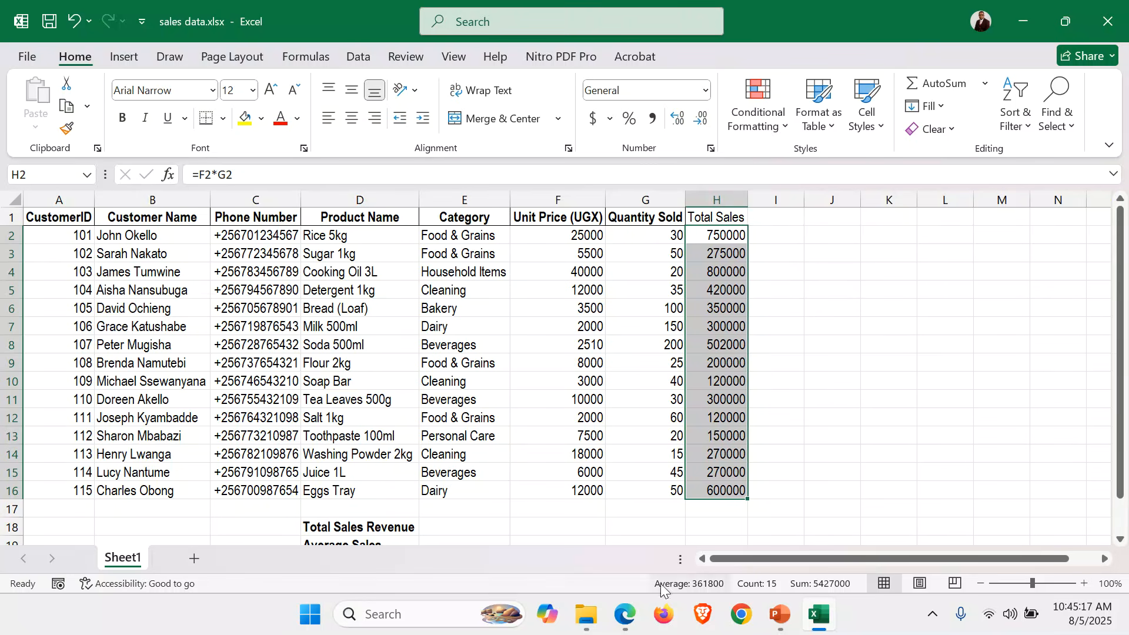
click(623, 627)
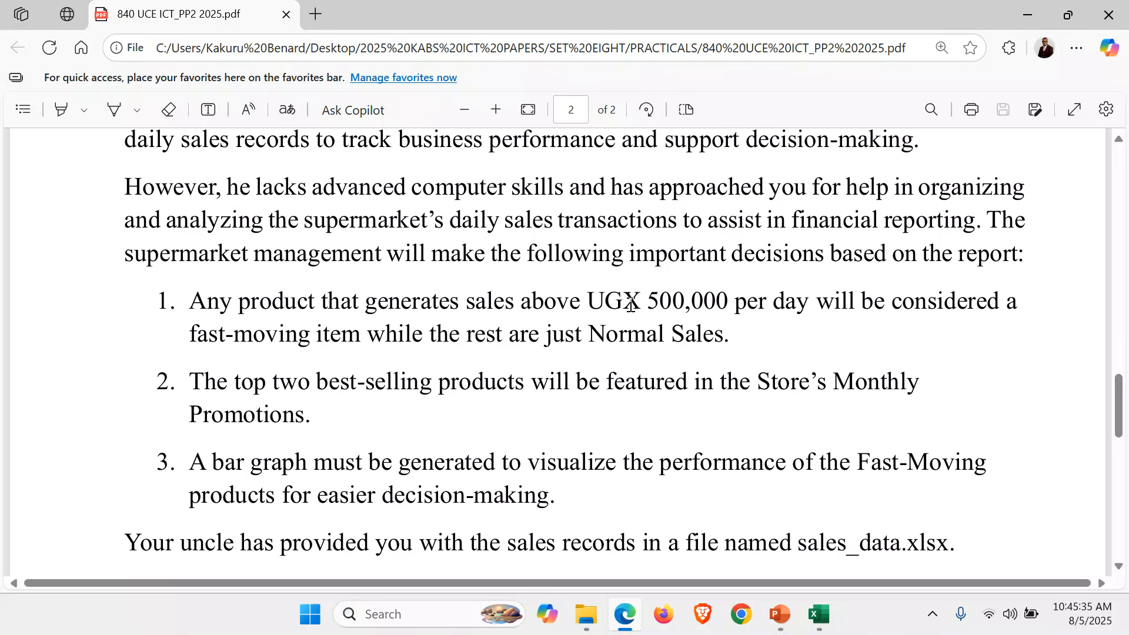
Read the exam's UGX 500,000 fast-moving rule in the PDF, then go back to Excel.
click(820, 614)
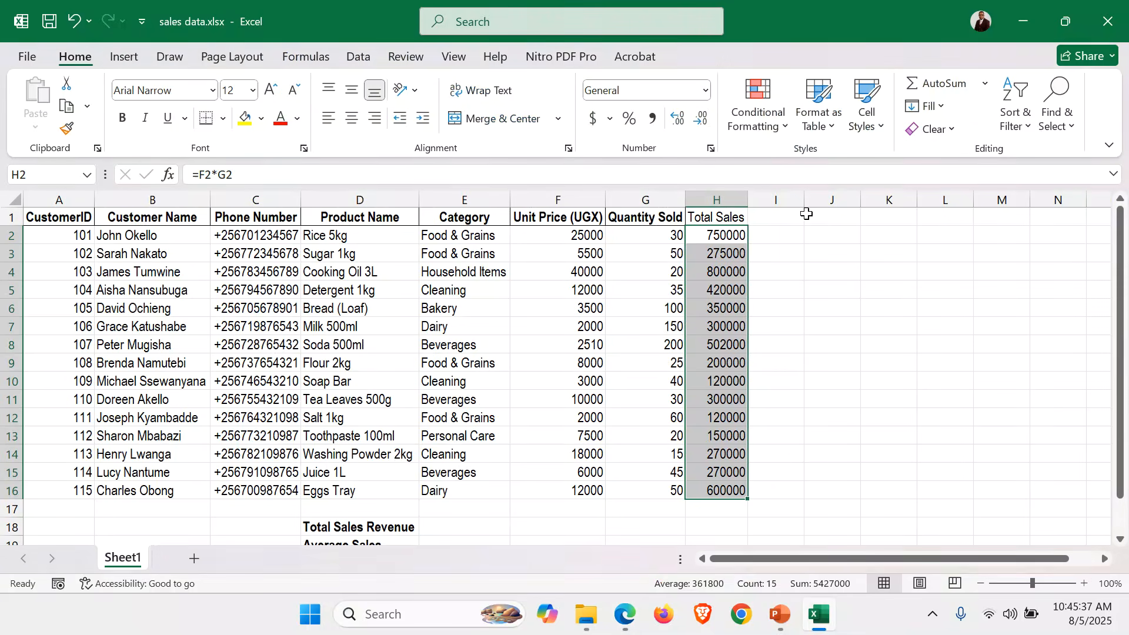
Add a 'Remarks' heading in I1 and zoom the sheet to 120%.
click(786, 220)
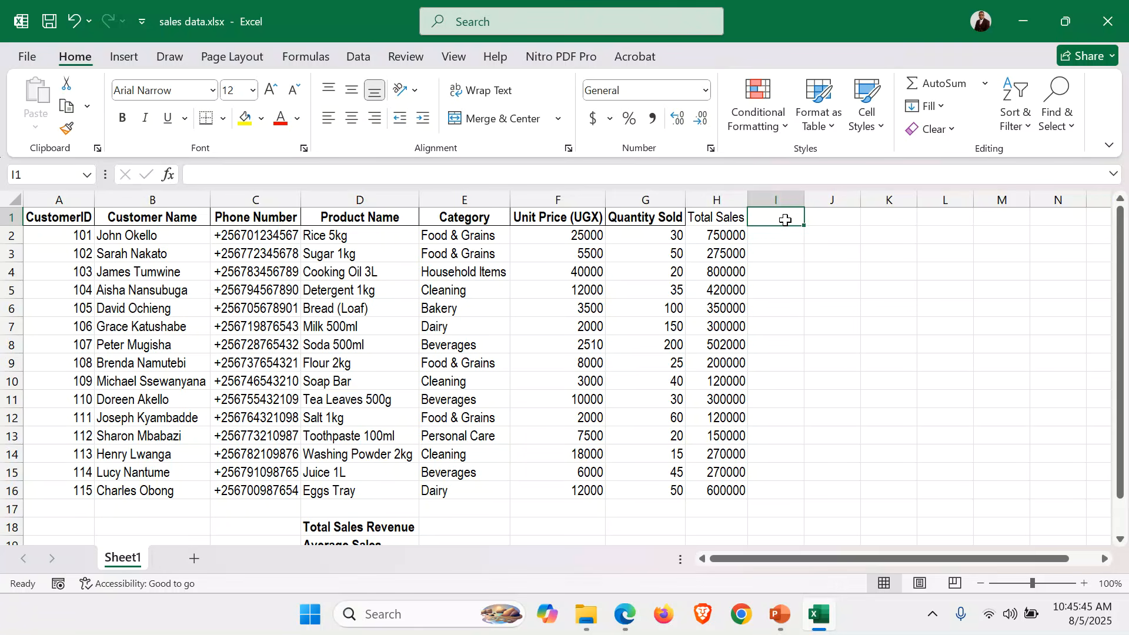
text(Remar)
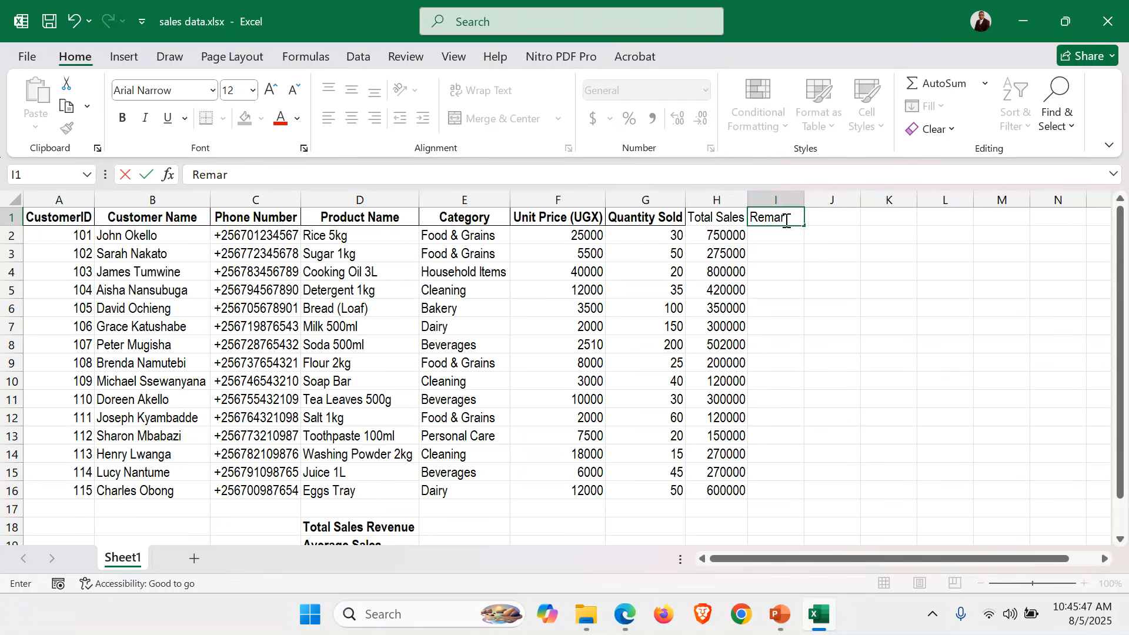
text(ks)
click(773, 238)
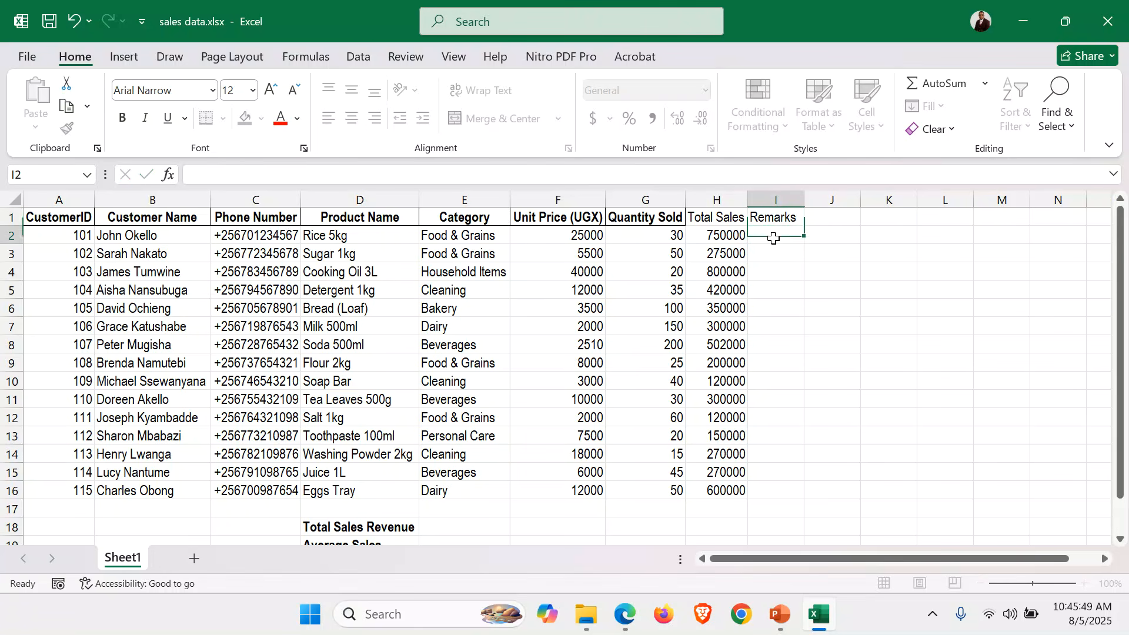
click(1085, 584)
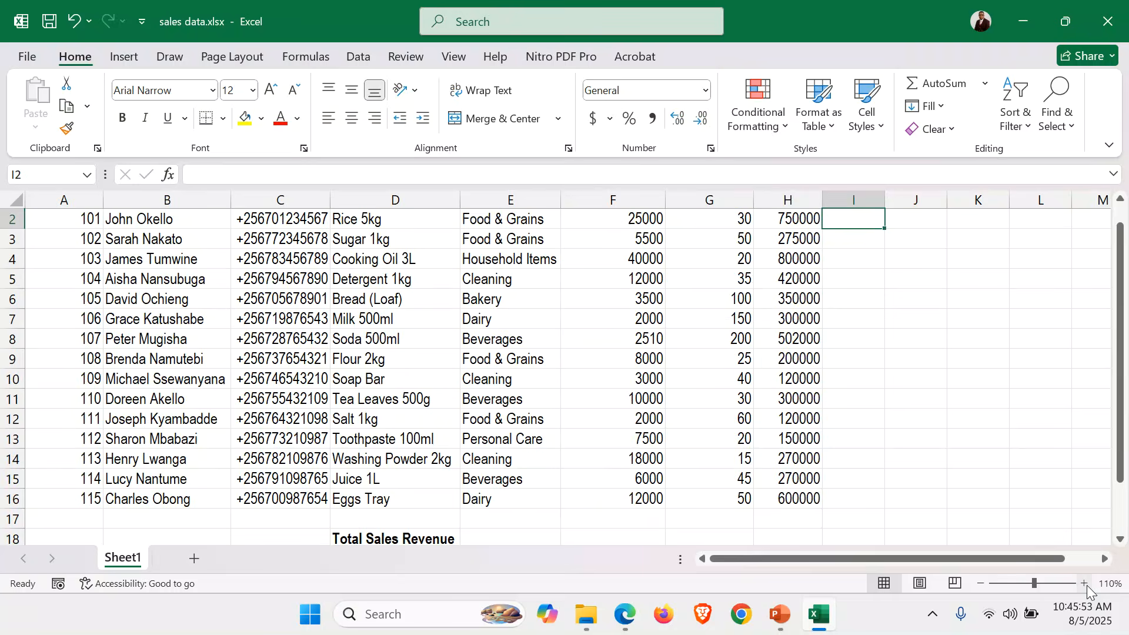
click(1086, 584)
scroll(919, 393, up, 1)
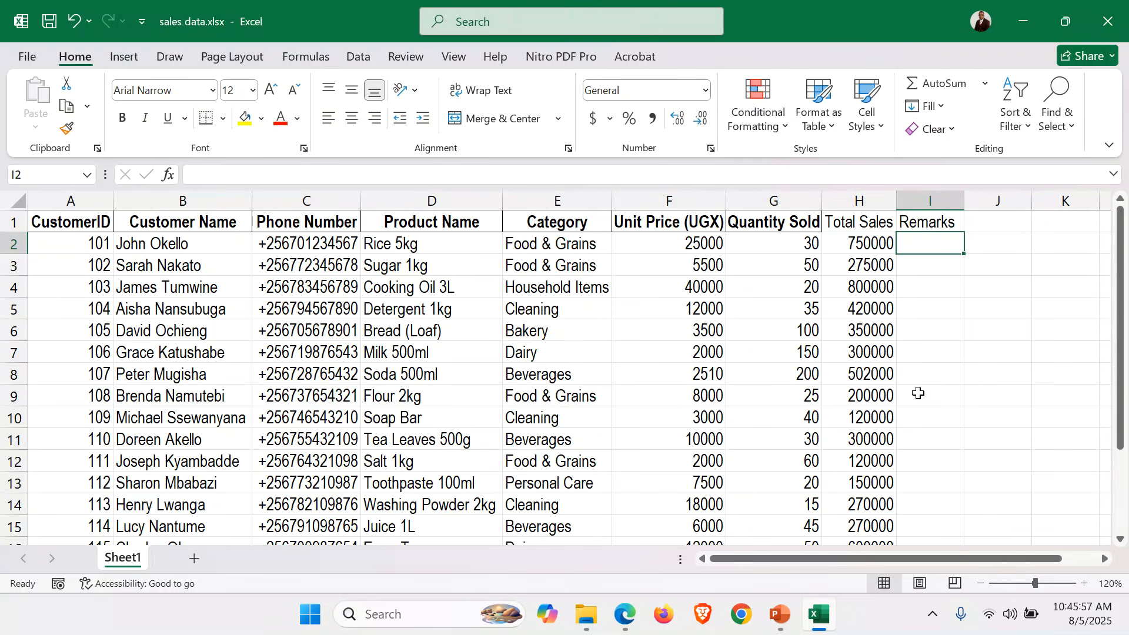
Enter =IF(H2>500000,"Fast Moving Item","Normal Sales") in I2.
text(=)
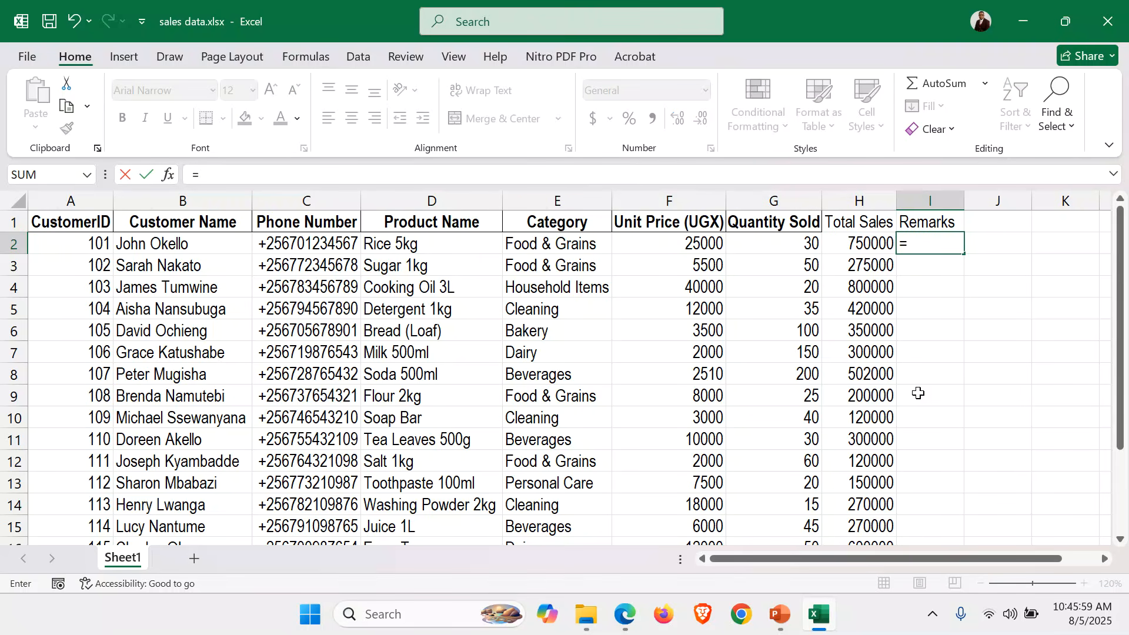
text(IF)
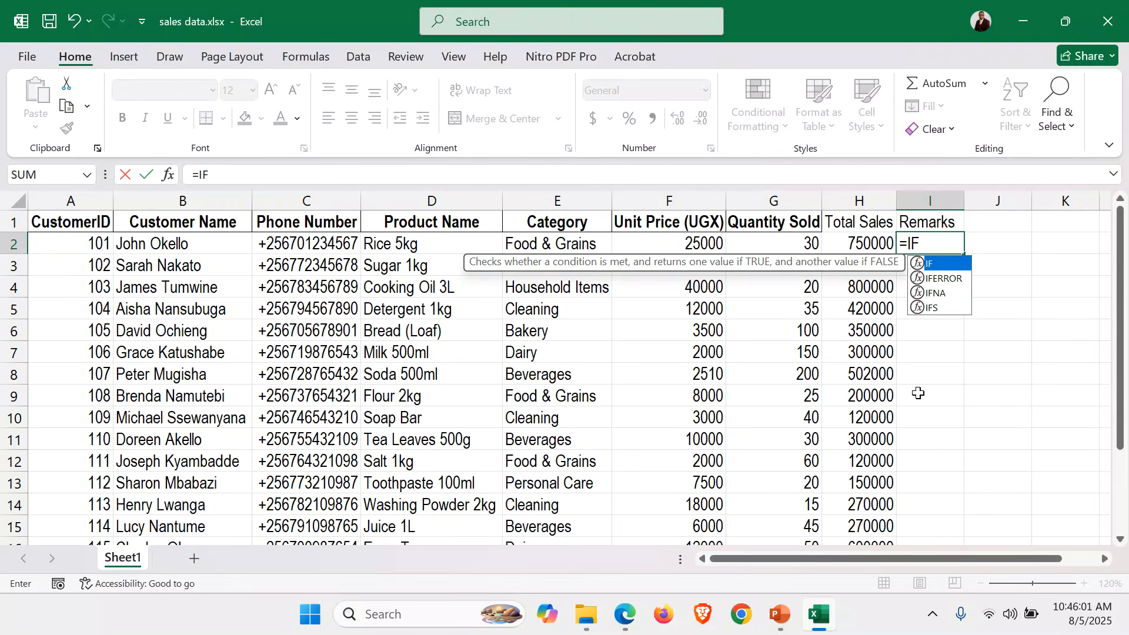
text(()
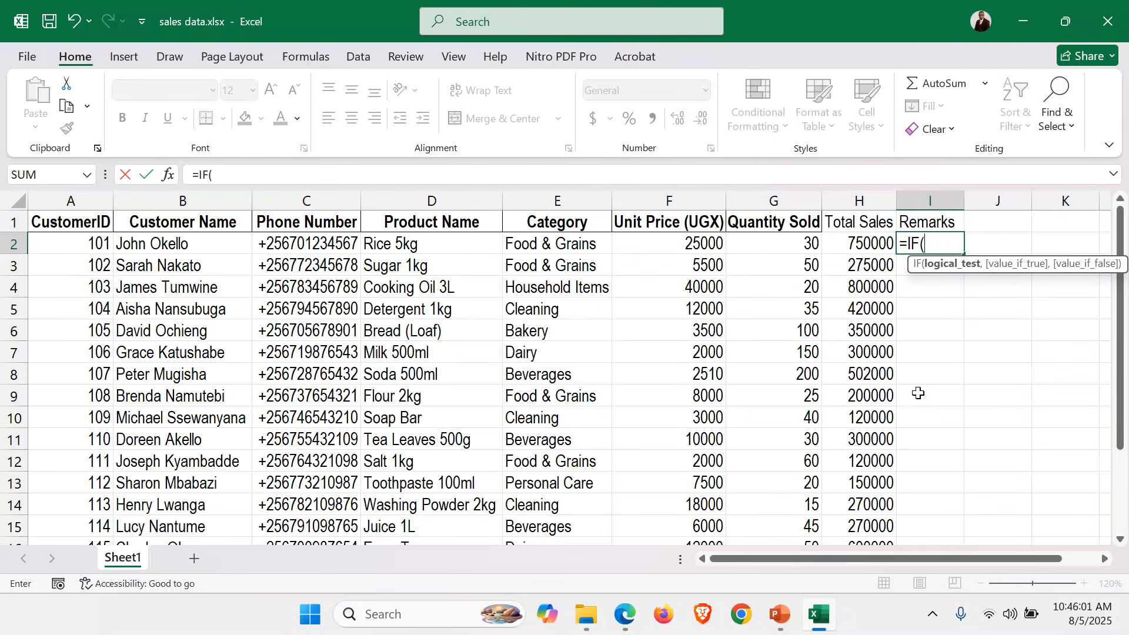
click(842, 237)
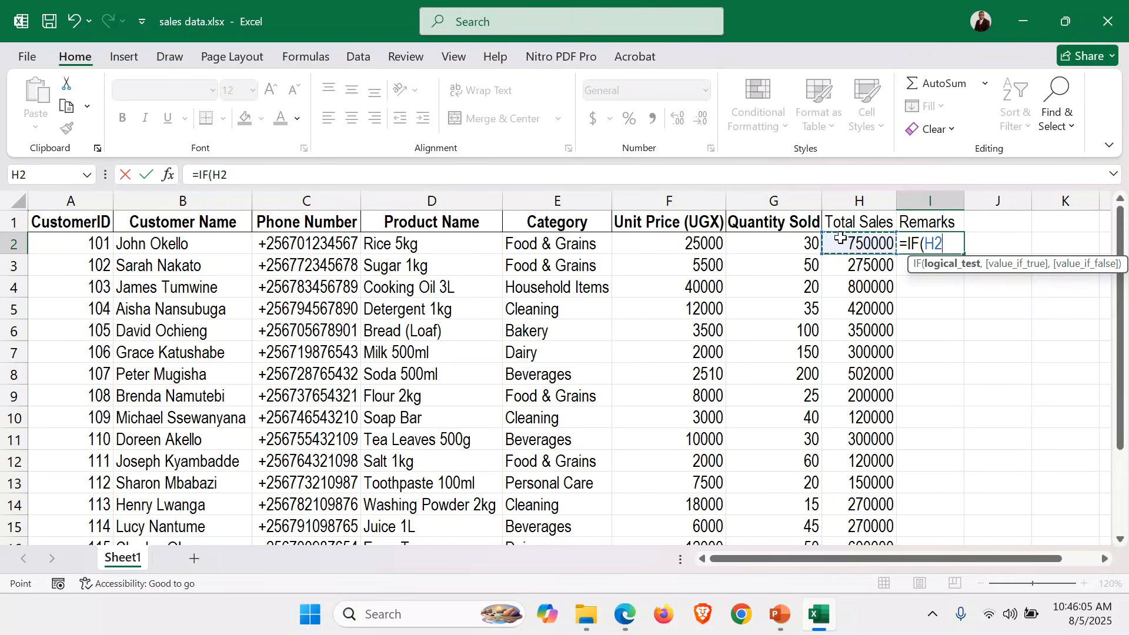
text(>5000)
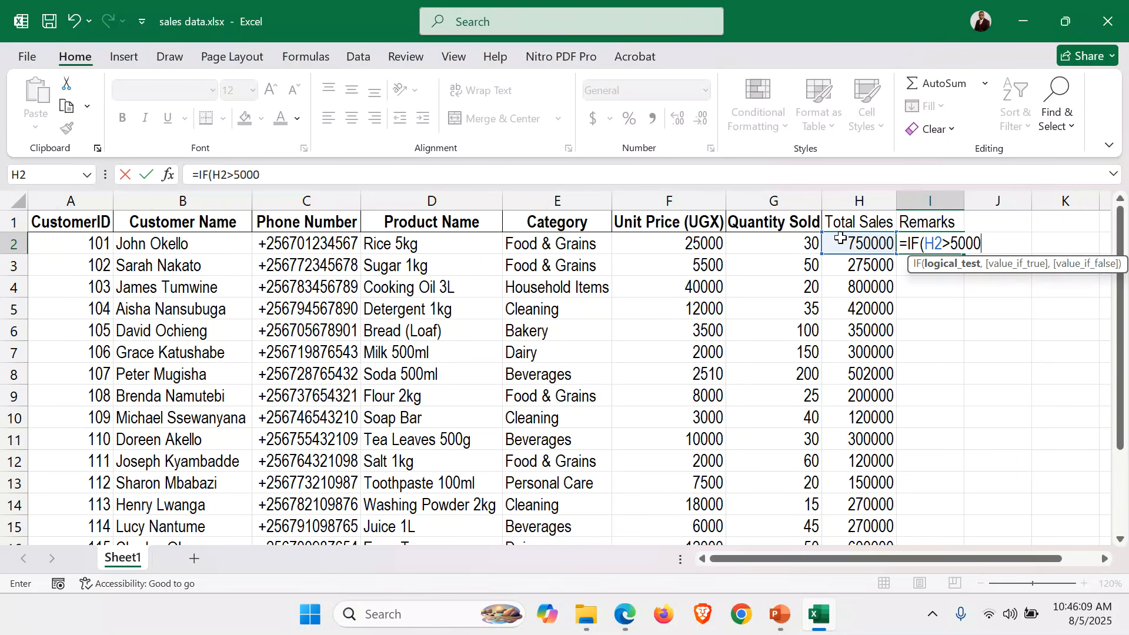
text(00,)
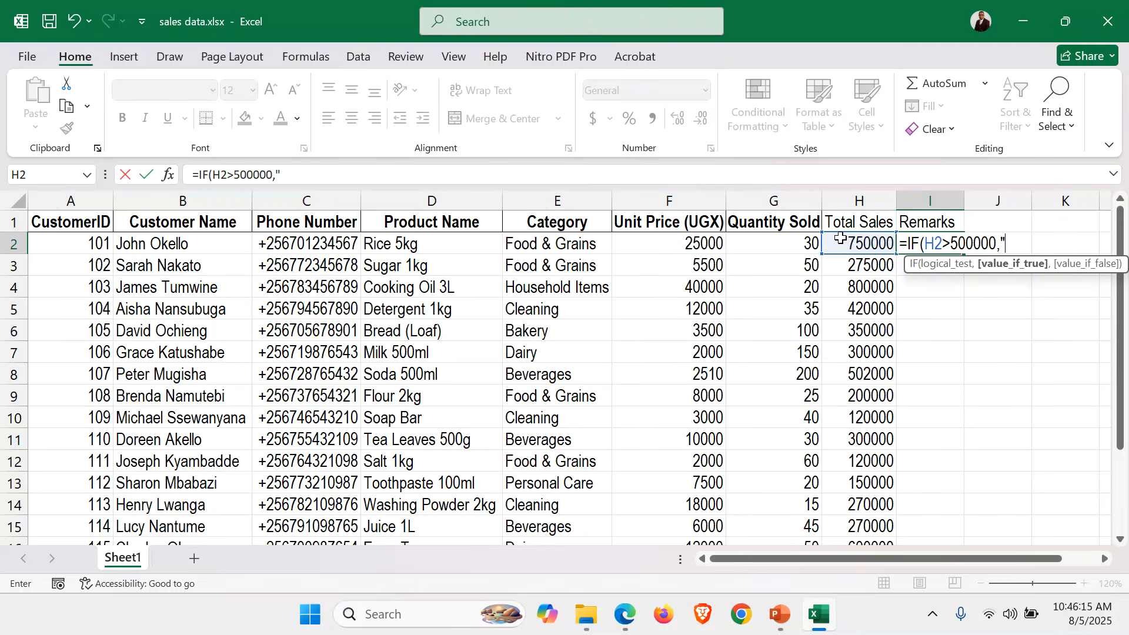
text("Fast Mo)
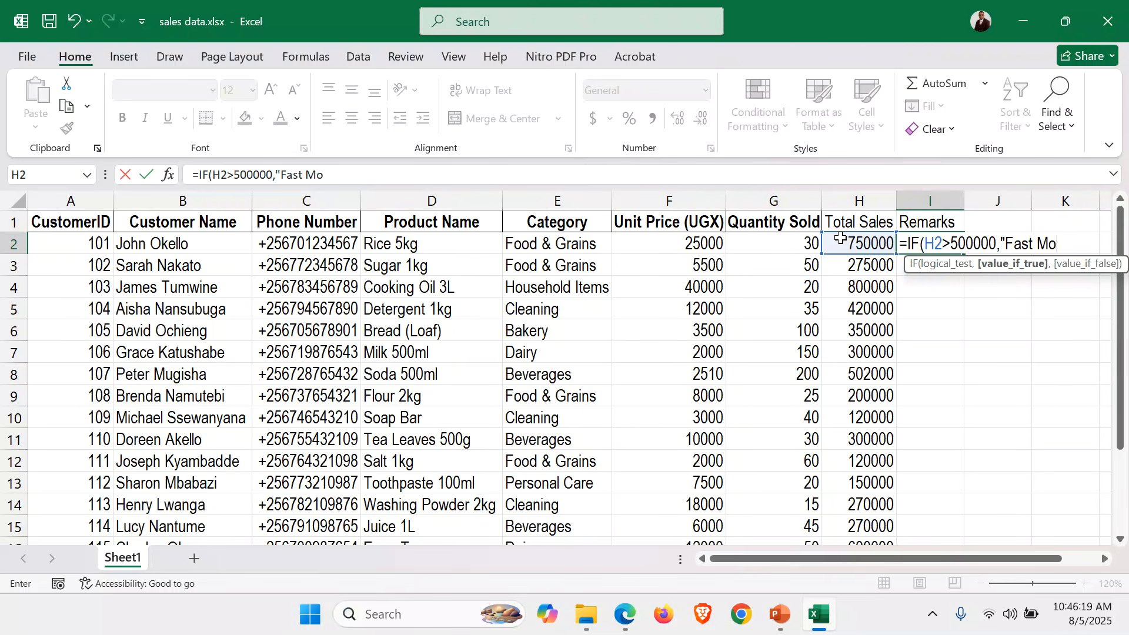
text(ving Item)
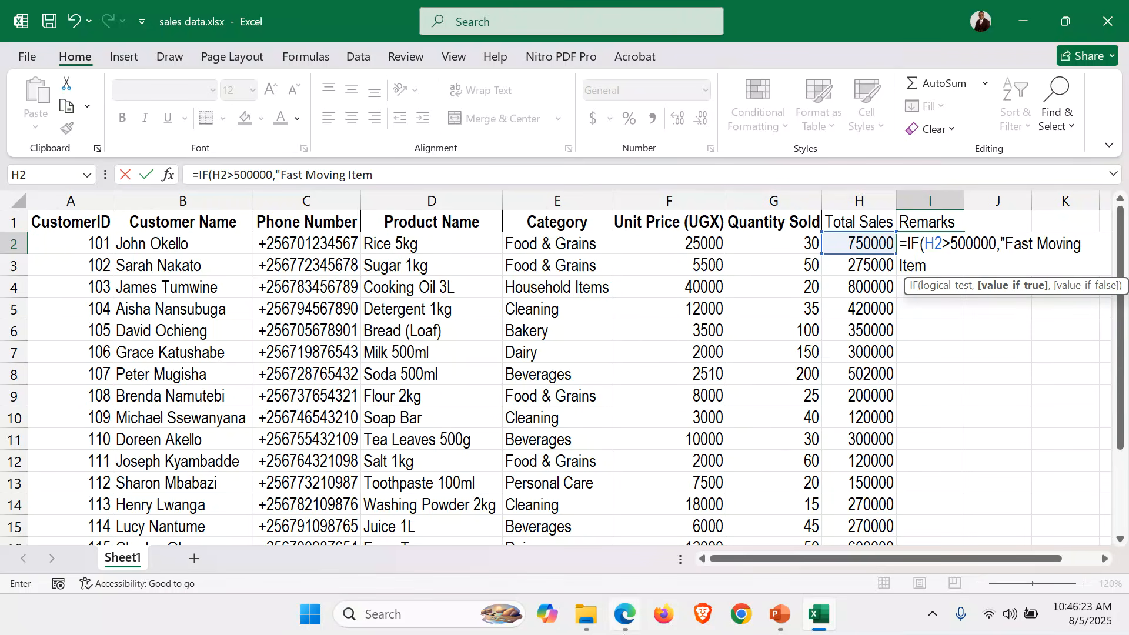
click(624, 632)
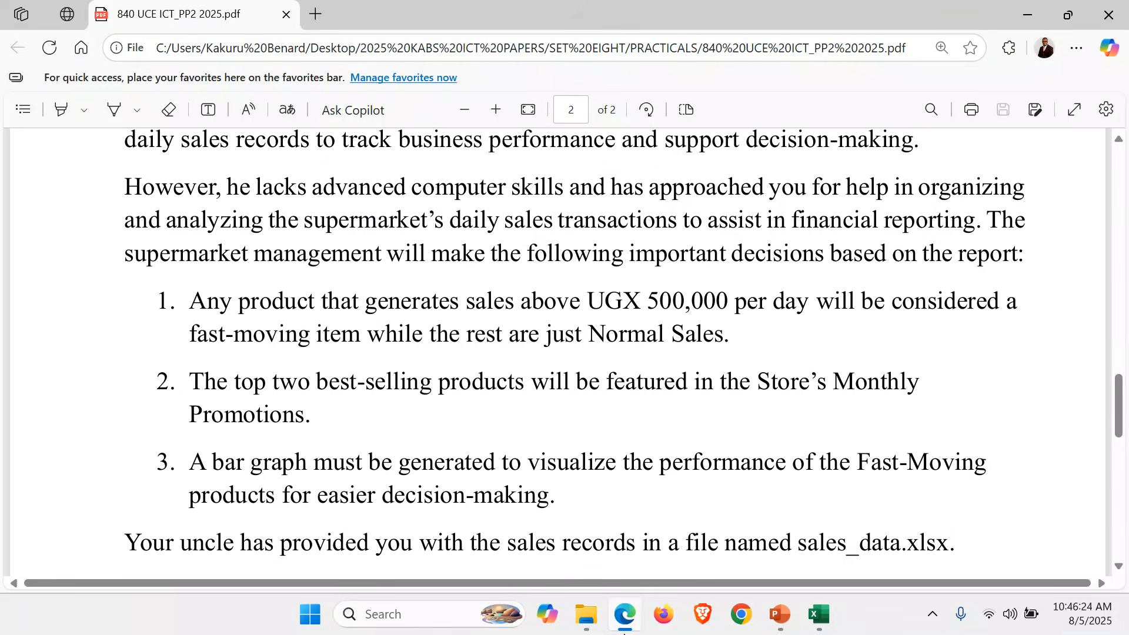
click(624, 632)
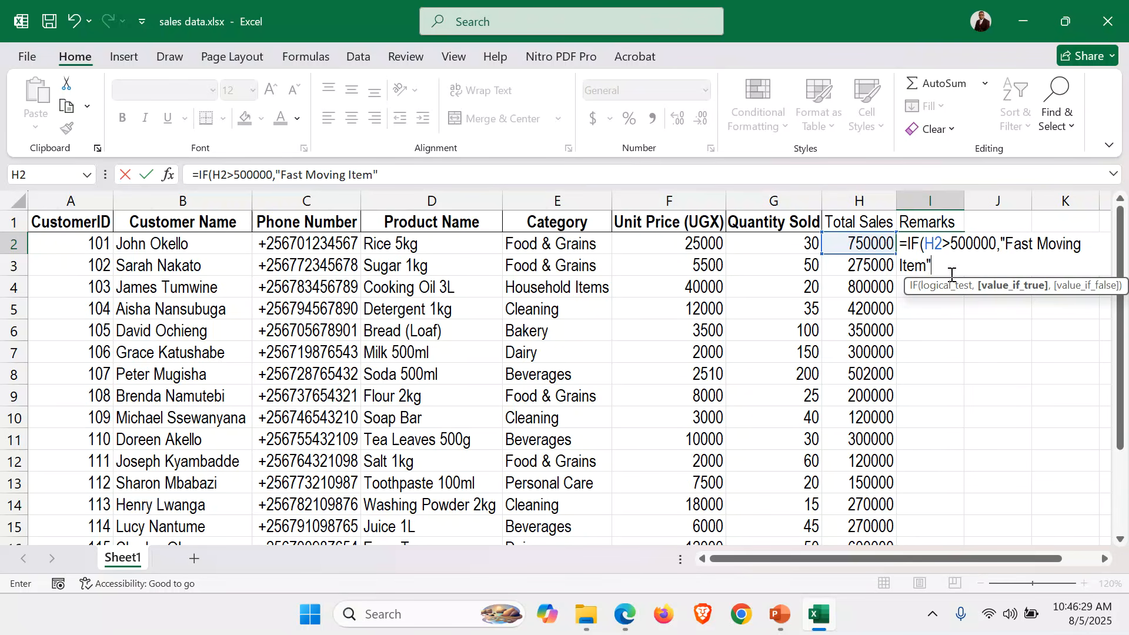
text(,)
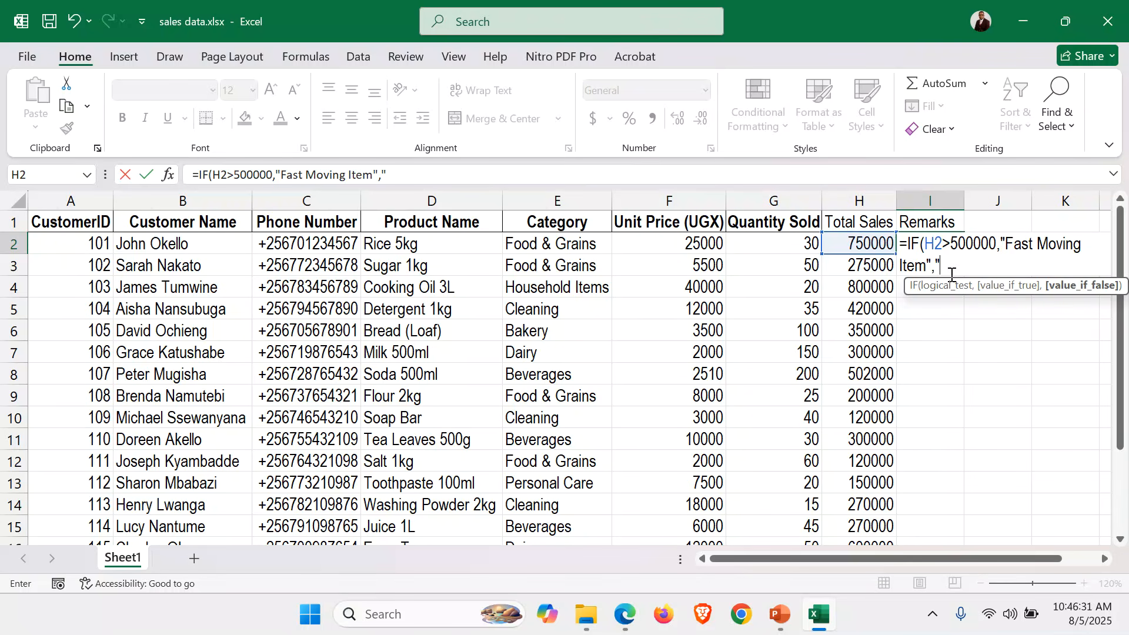
text("Normal Sales)
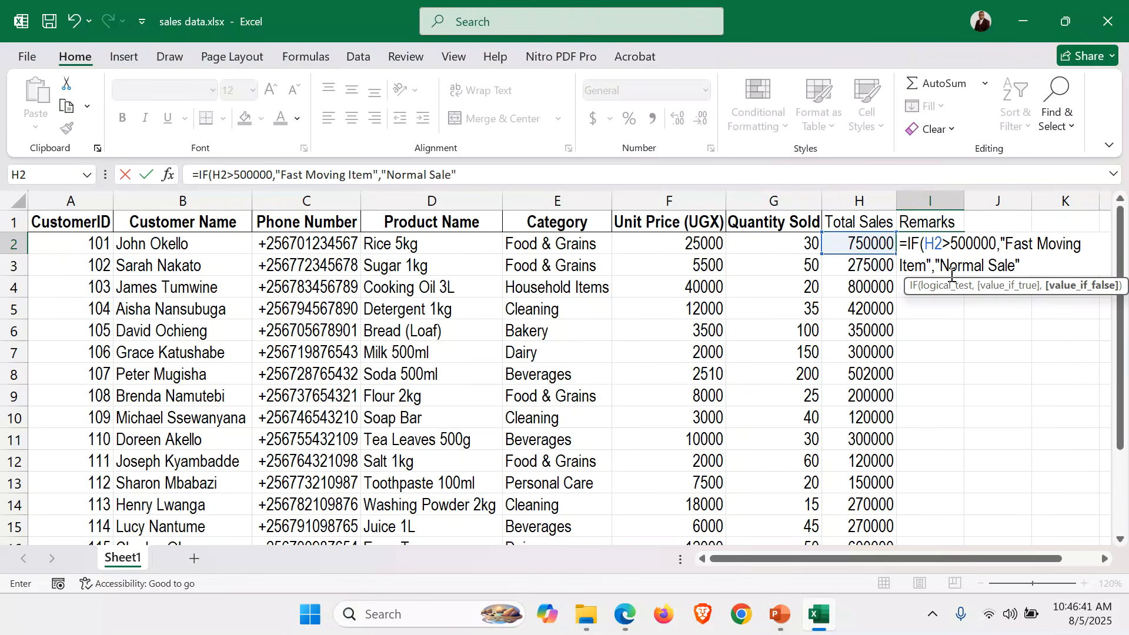
text())
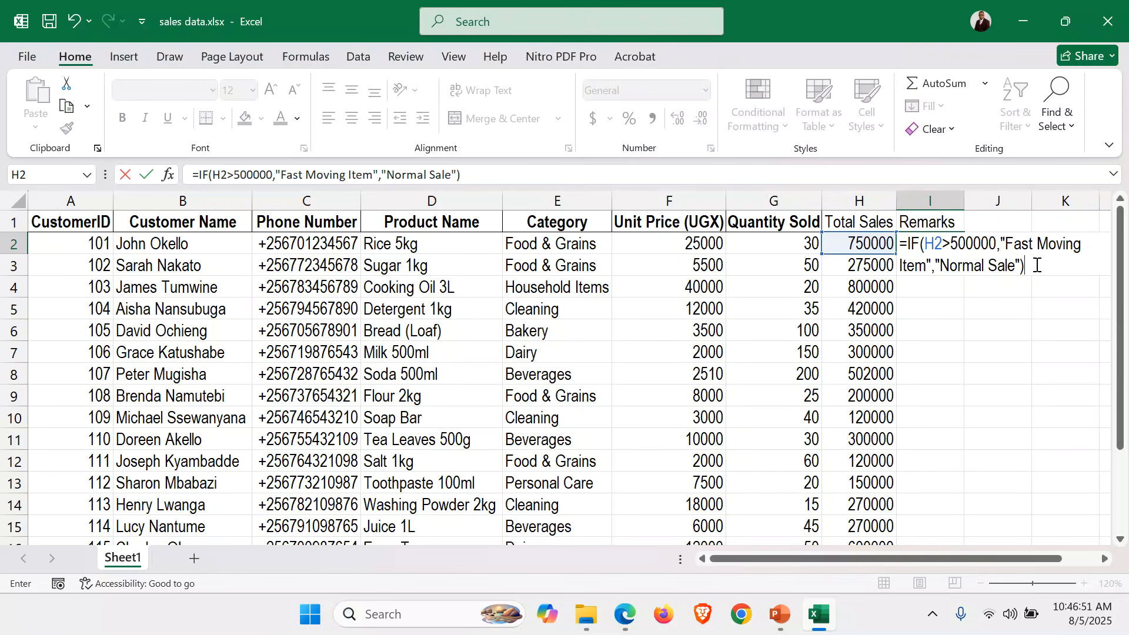
key(Return)
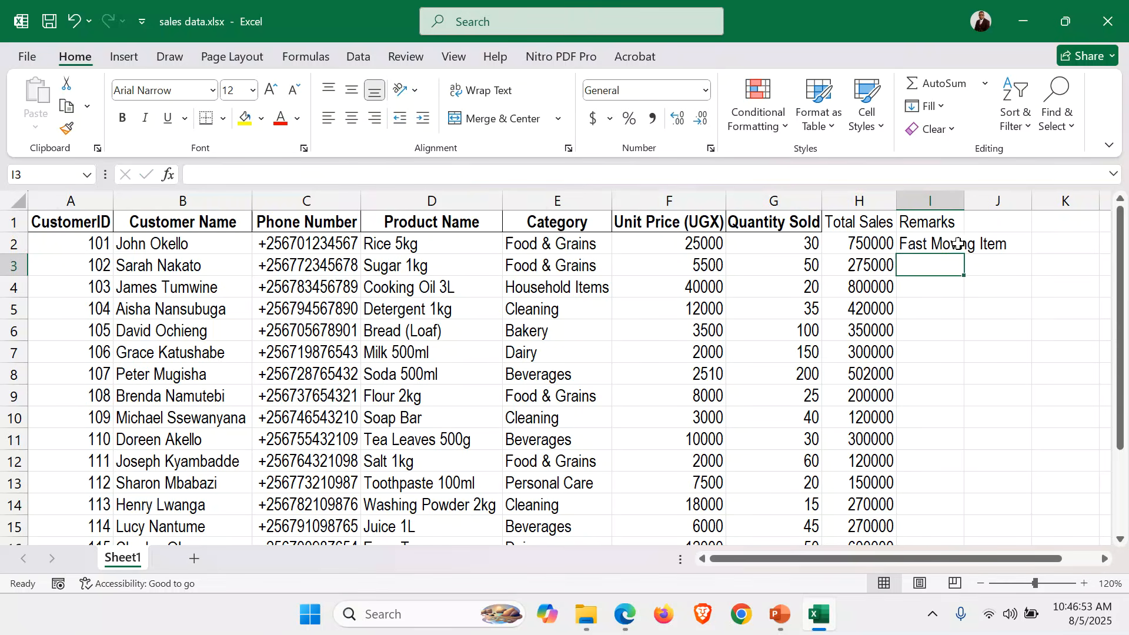
Fill the IF formula down to I16 and AutoFit column I.
click(930, 240)
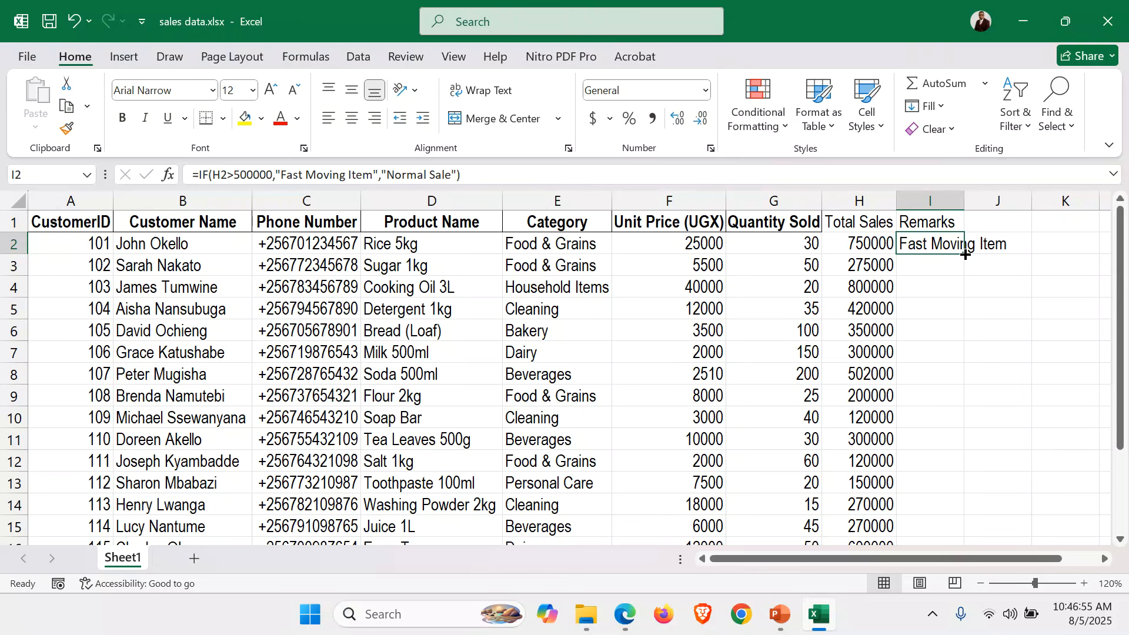
double_click(965, 254)
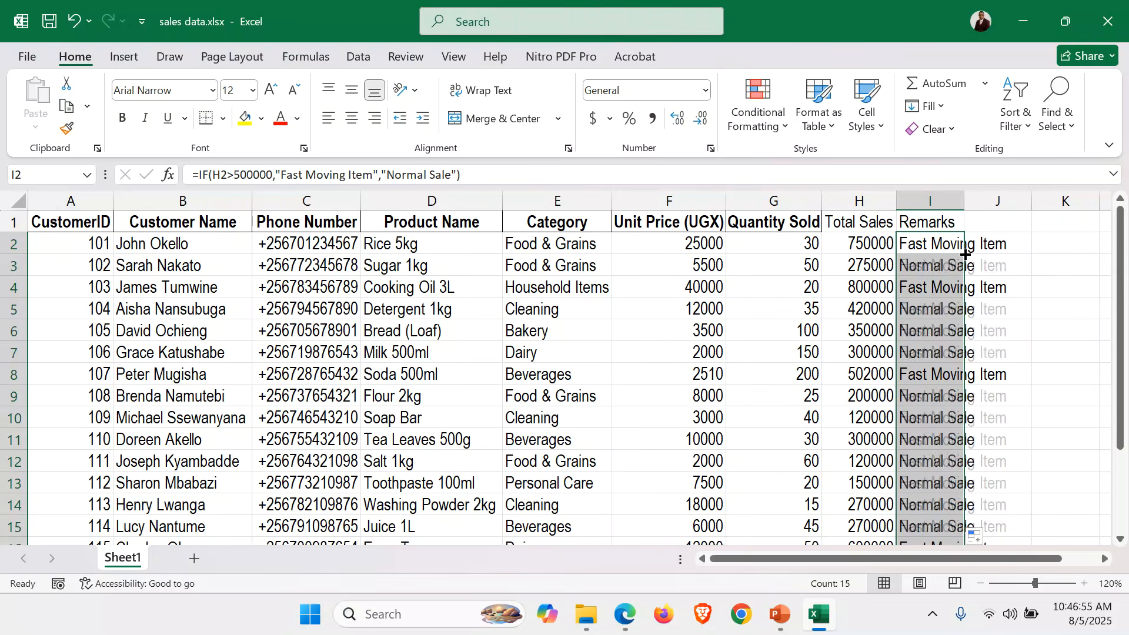
double_click(962, 199)
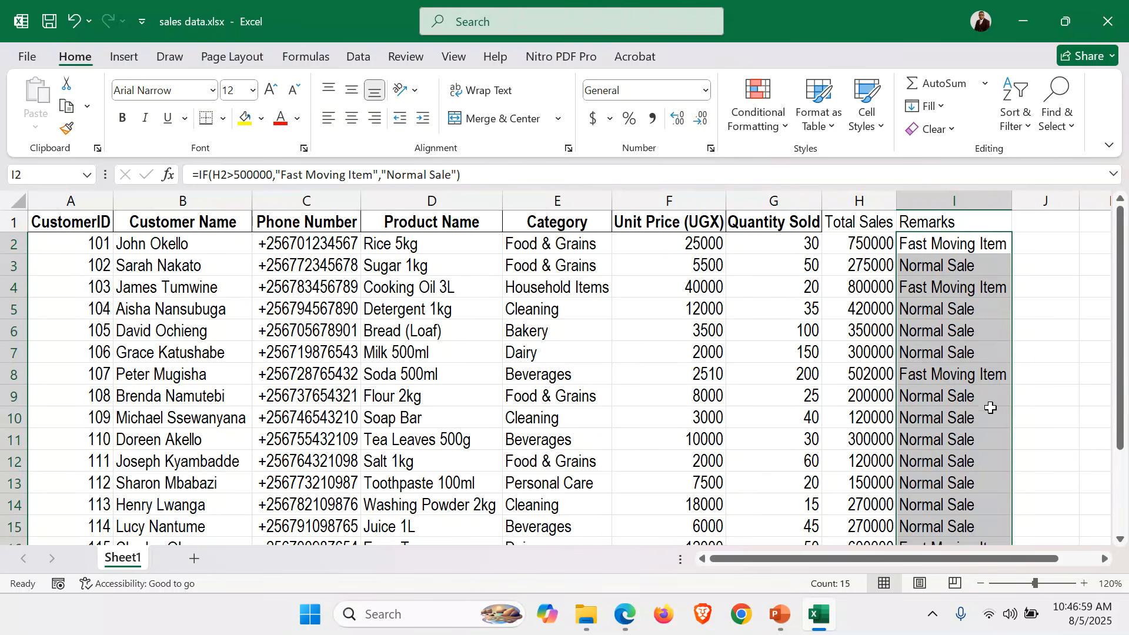
click(993, 435)
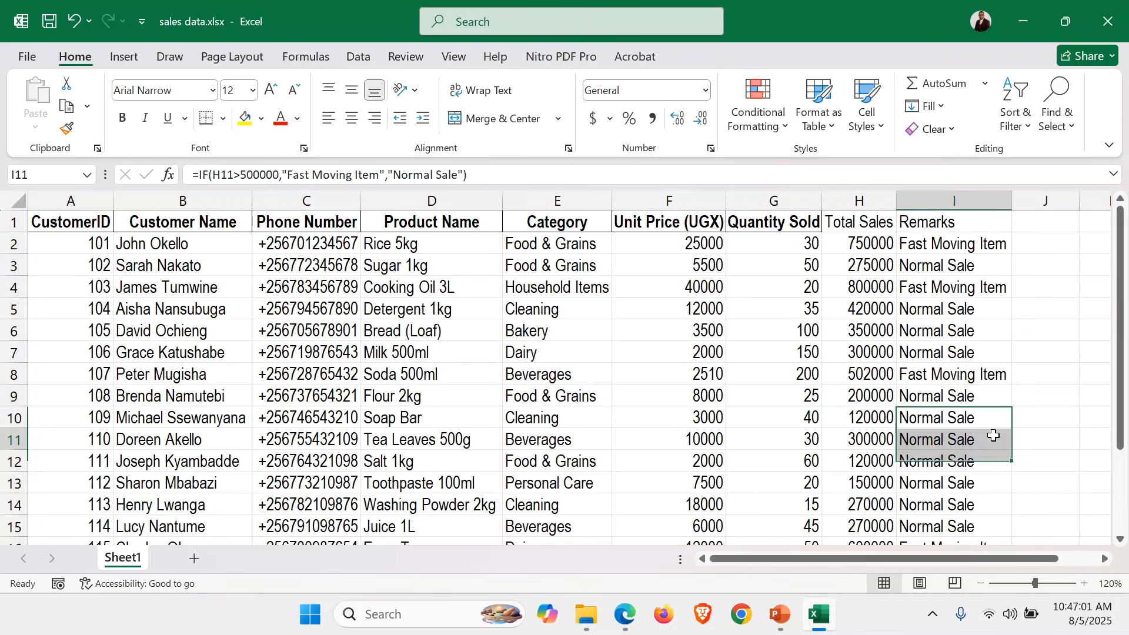
click(979, 583)
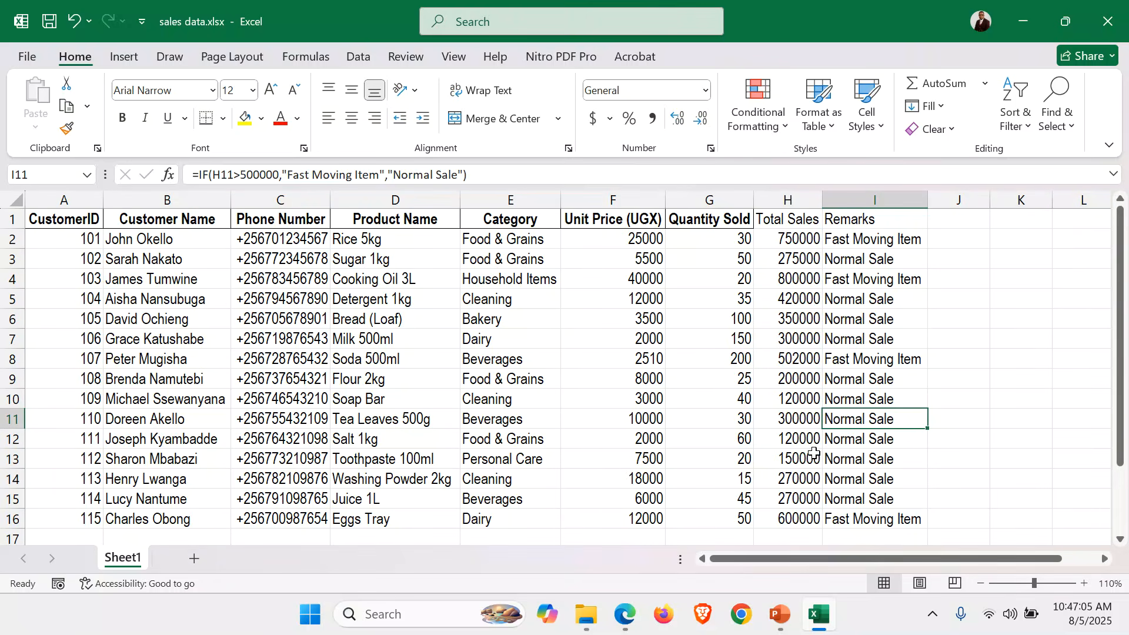
Bold the Fast Moving Item remarks in I2, I4, I8 and I16.
click(862, 240)
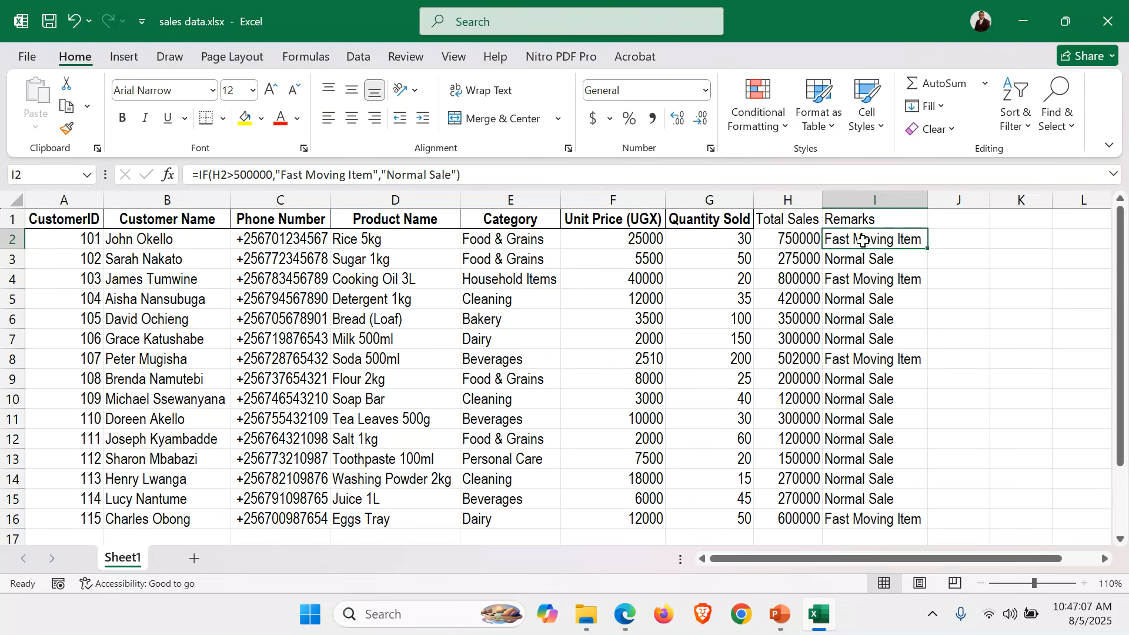
ctrl+click(900, 280)
ctrl+click(897, 366)
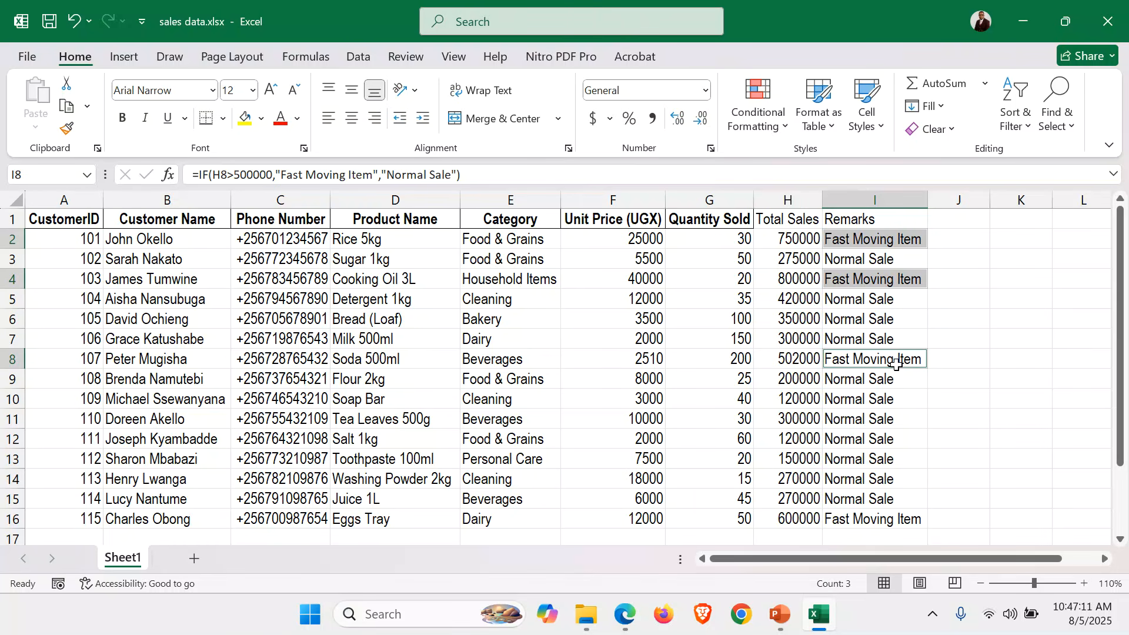
ctrl+click(906, 524)
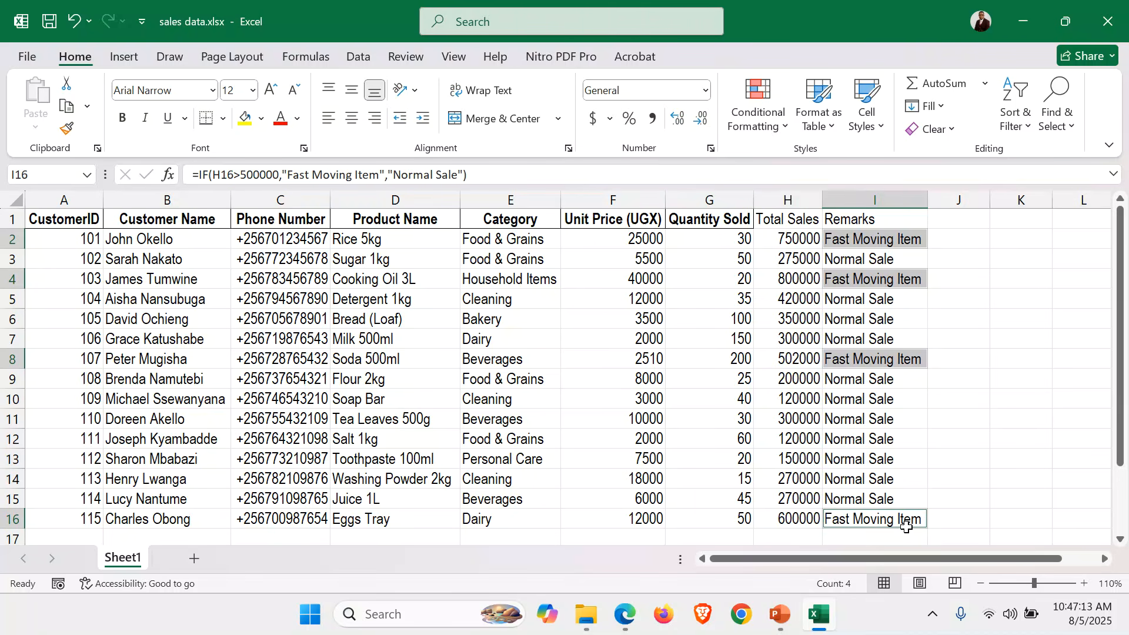
key(ctrl+b)
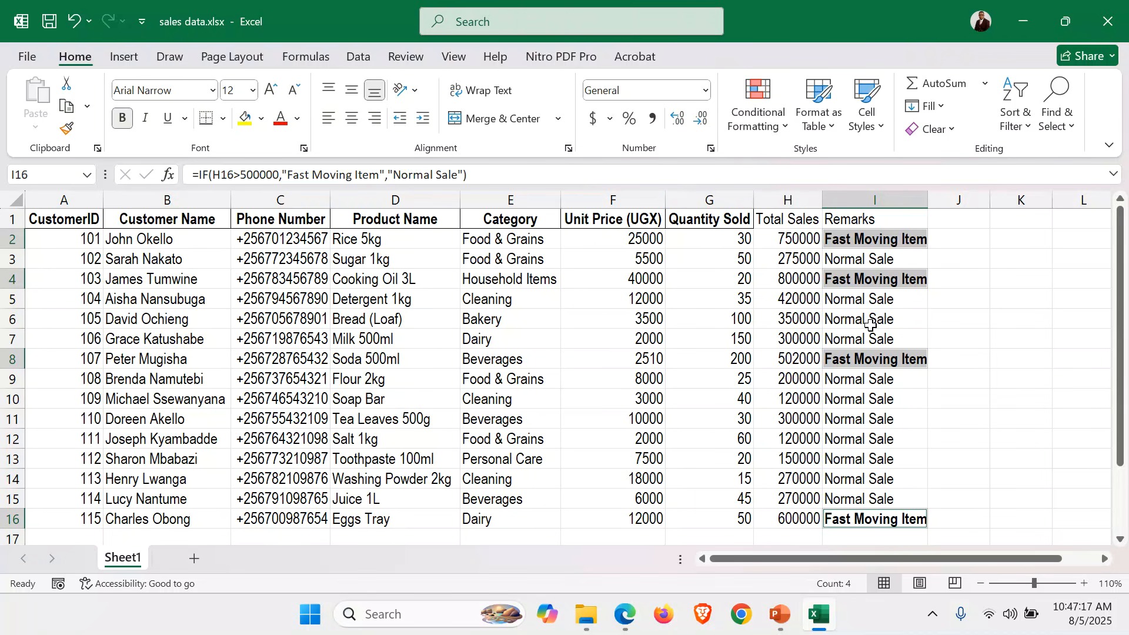
Make the row 1 headers bold, wrapped and top-aligned so Total Sales spans two lines.
click(8, 218)
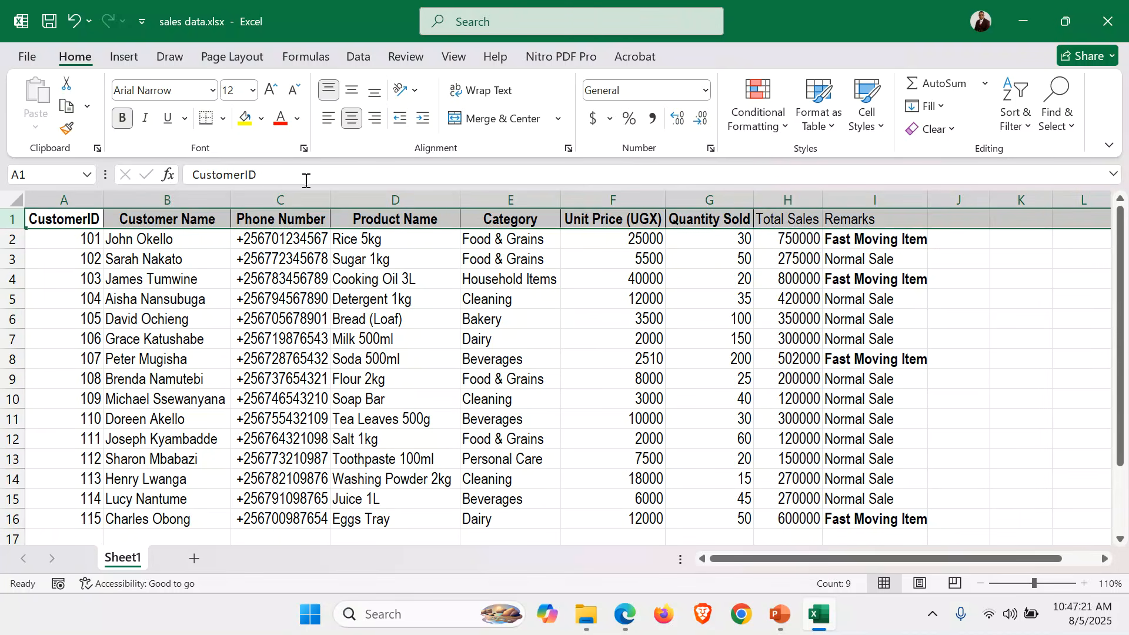
click(123, 119)
click(123, 118)
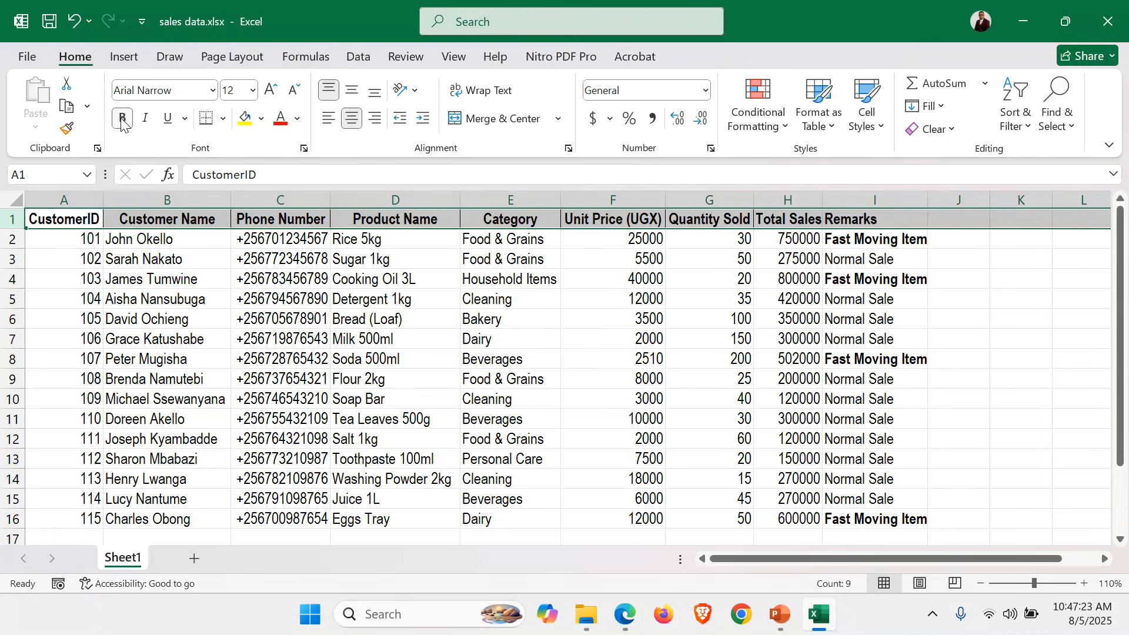
click(475, 91)
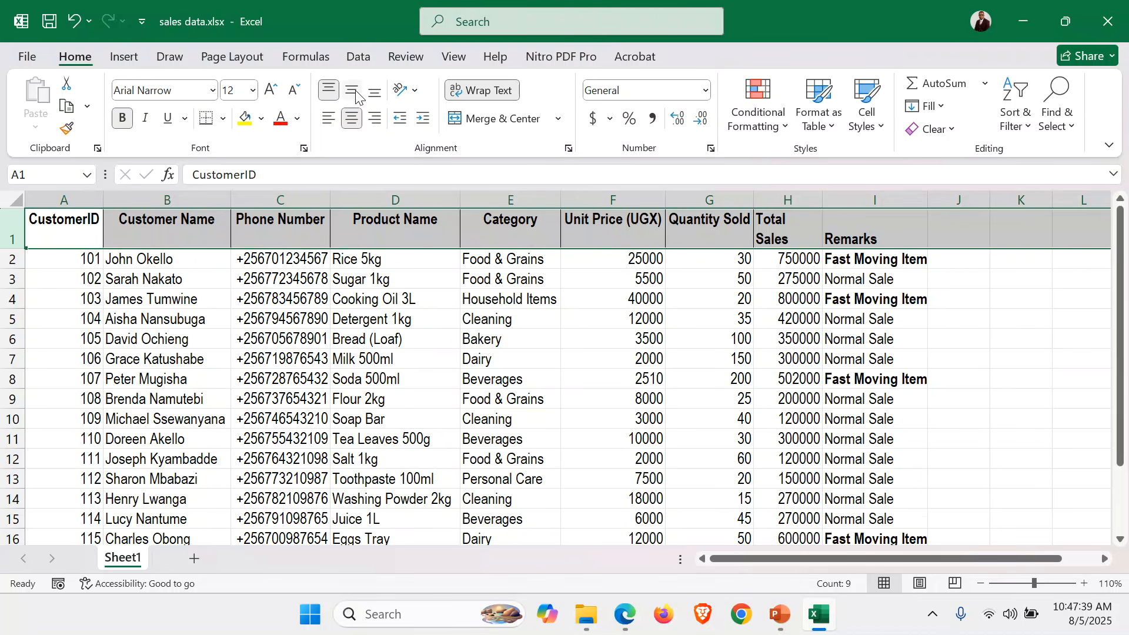
click(331, 92)
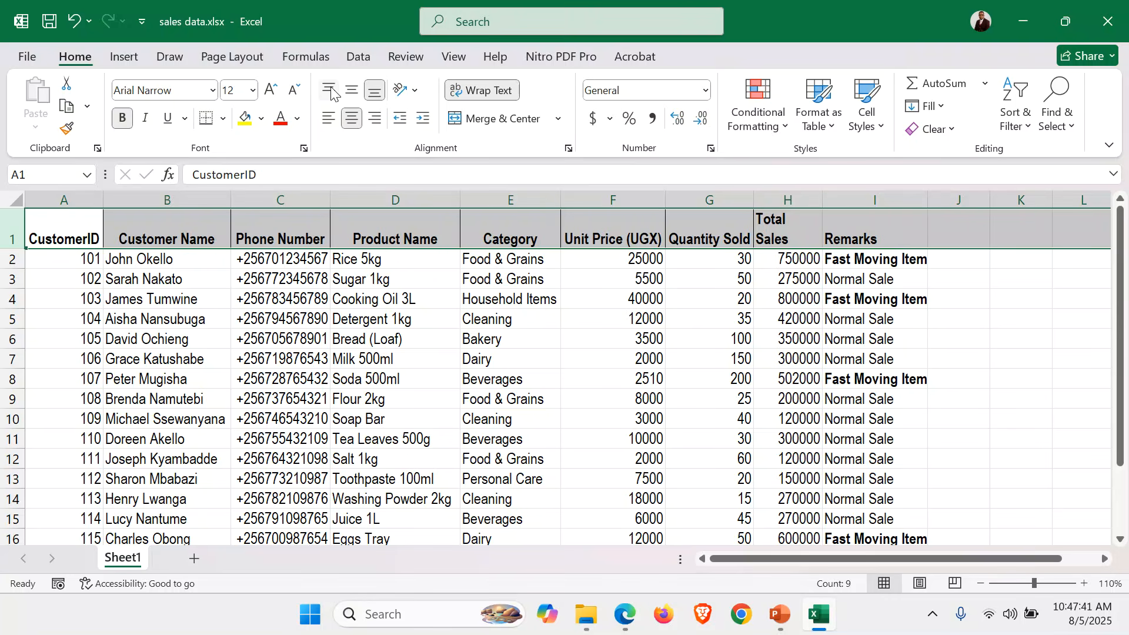
click(332, 92)
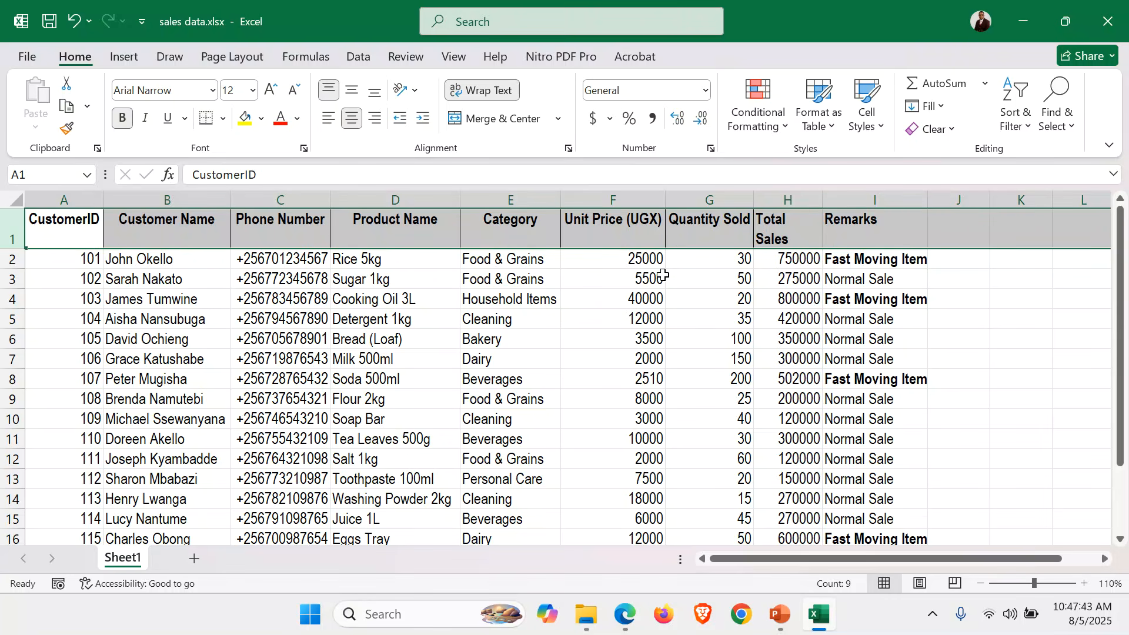
click(431, 283)
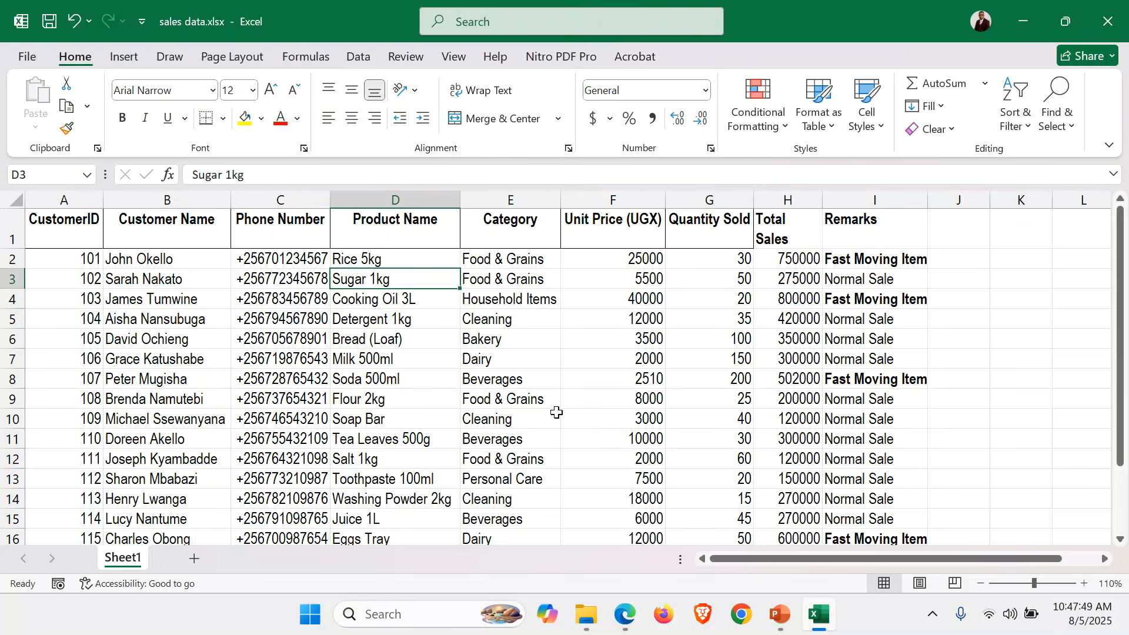
Enter =SUM(H2:H16) in H18 and make the 5427000 total bold.
scroll(557, 412, down, 2)
scroll(556, 413, up, 1)
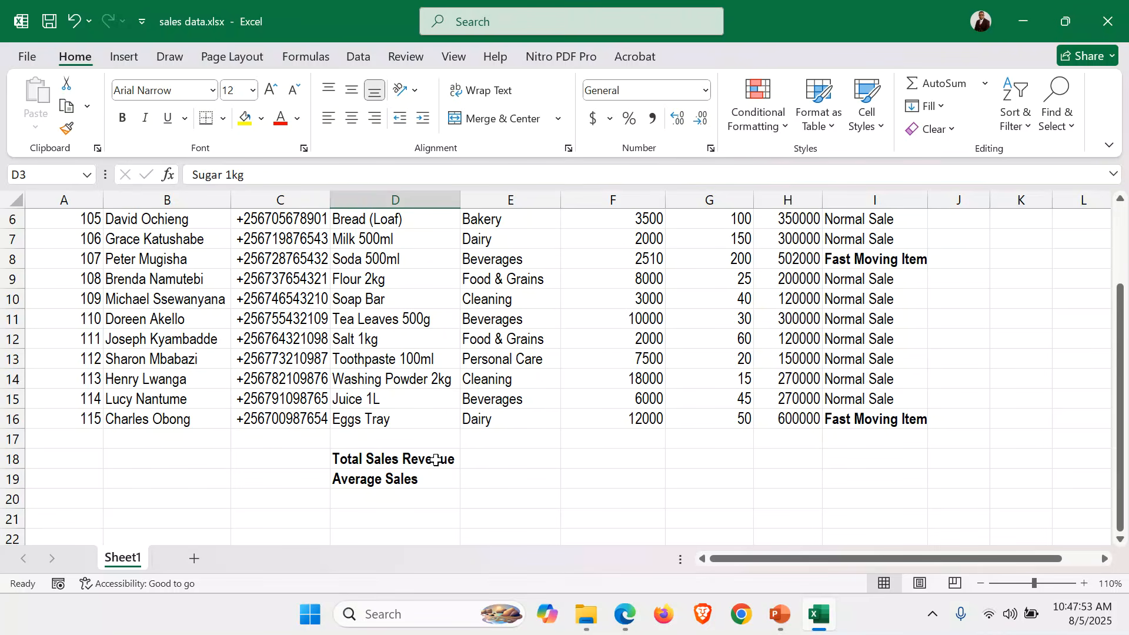
scroll(534, 456, up, 2)
scroll(534, 456, down, 2)
click(791, 462)
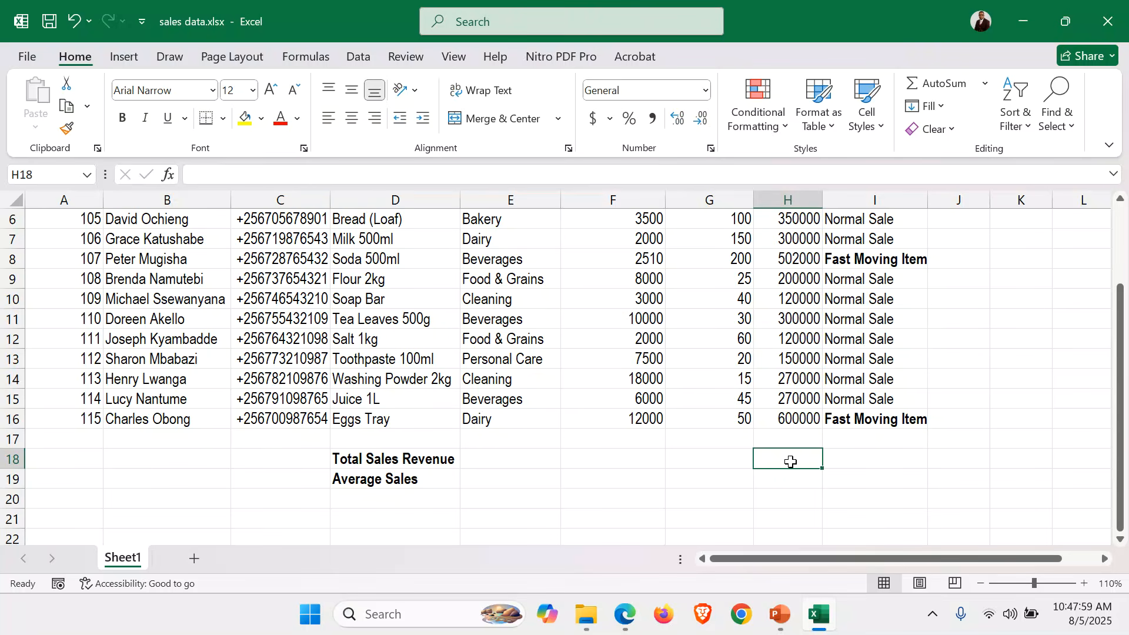
scroll(791, 461, up, 2)
scroll(791, 461, down, 2)
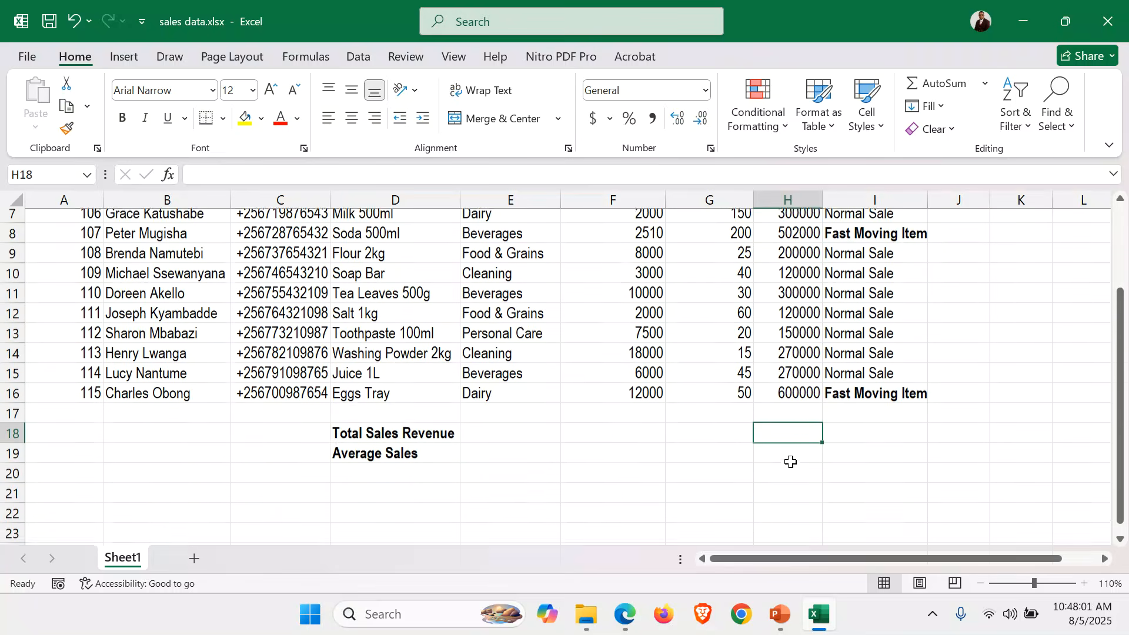
text(=SUM()
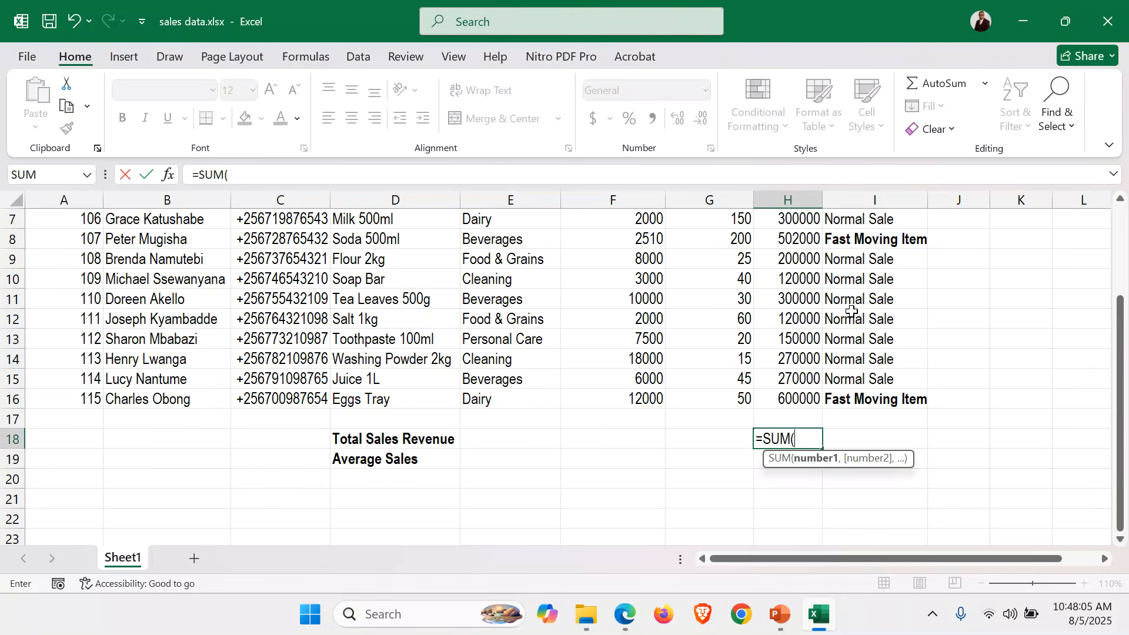
scroll(793, 468, up, 2)
drag(801, 255, 797, 499)
text())
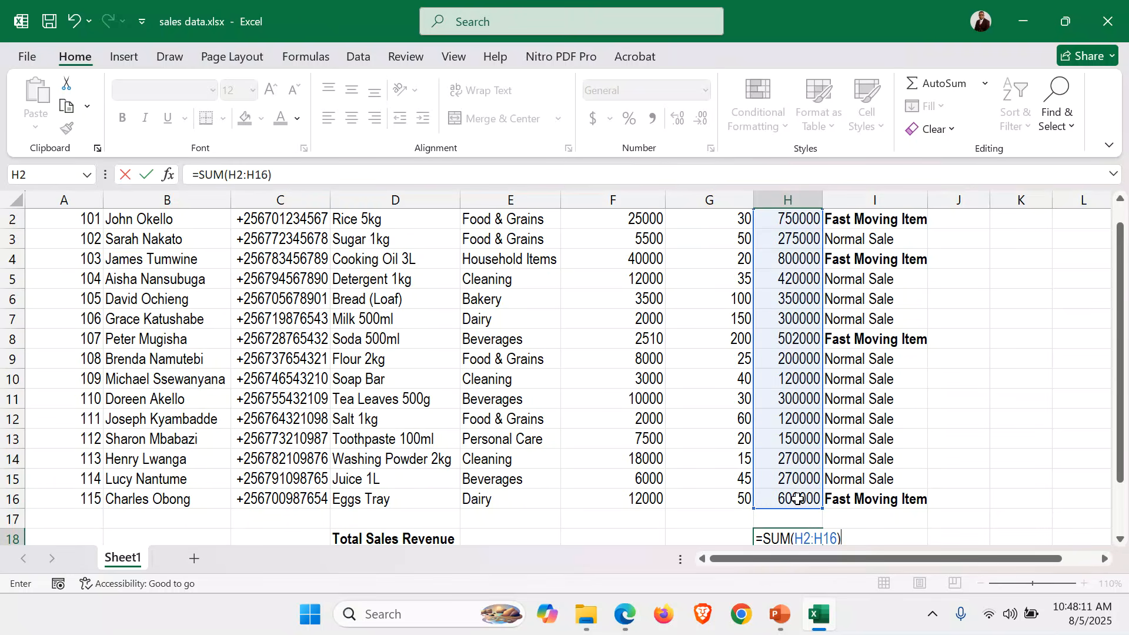
scroll(797, 499, down, 1)
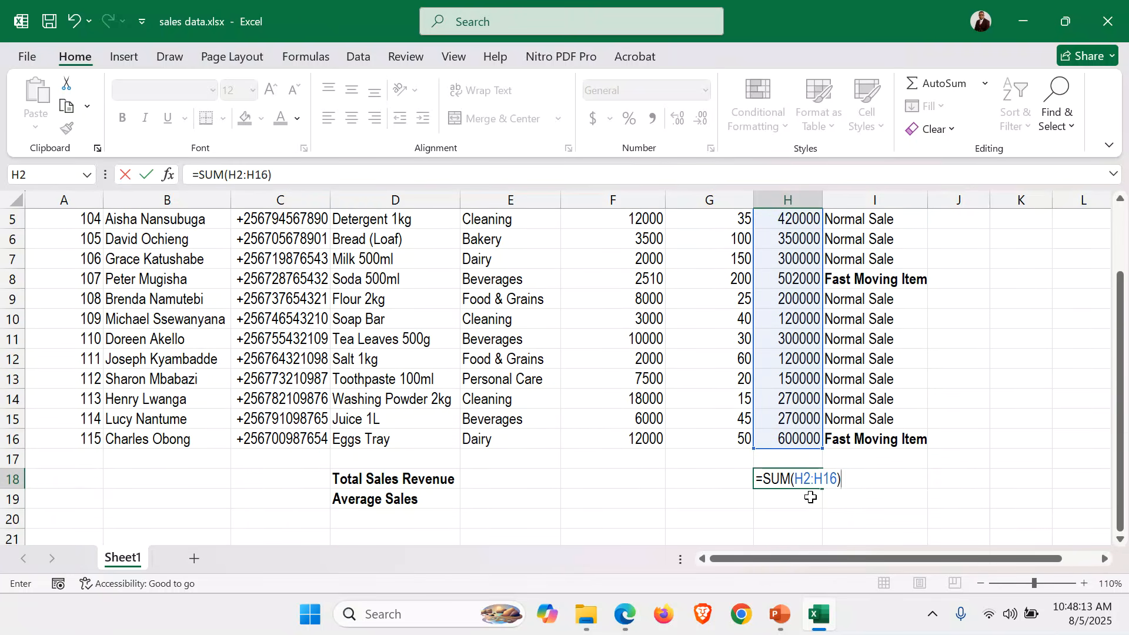
key(Return)
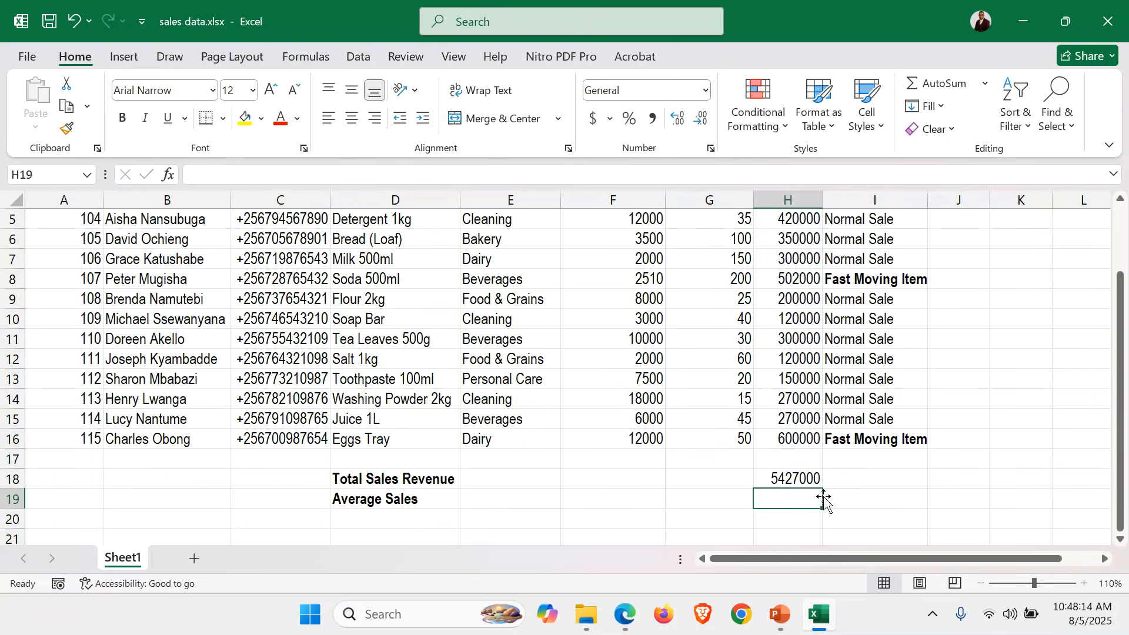
click(796, 477)
key(ctrl+b)
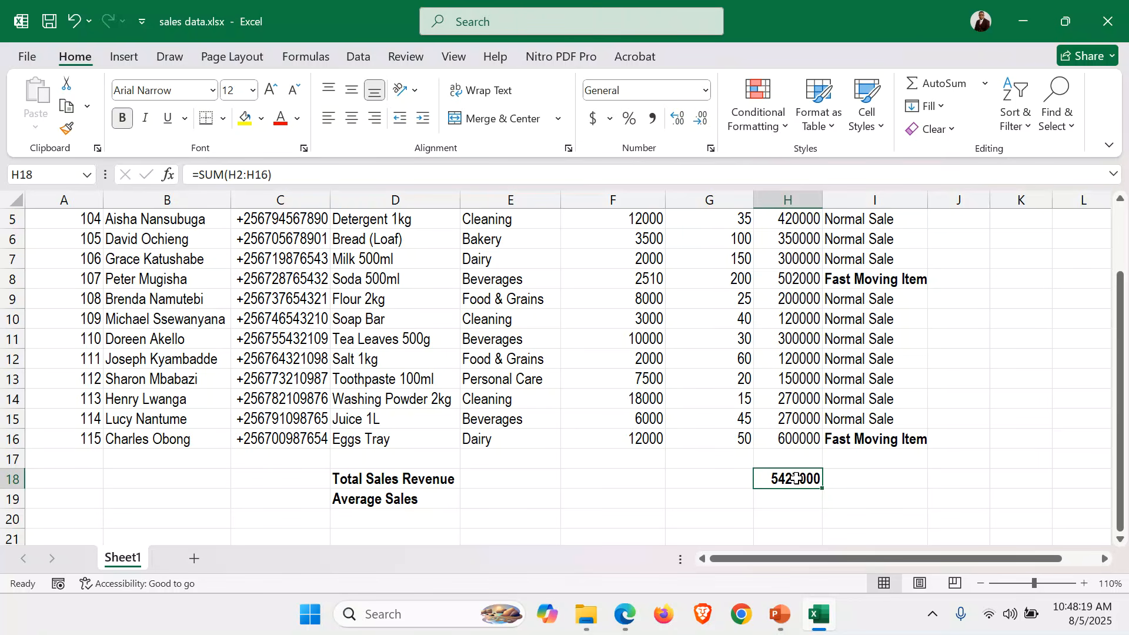
Enter =AVERAGE(H2:H16) in H19 and make the 361800 result bold.
click(805, 502)
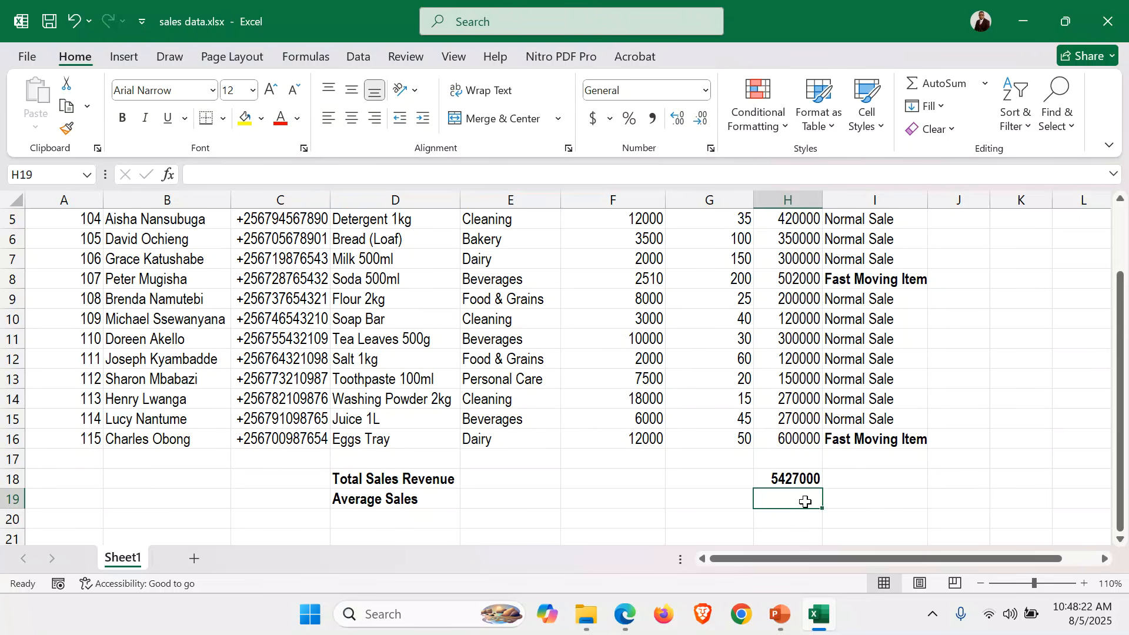
text(=AVER)
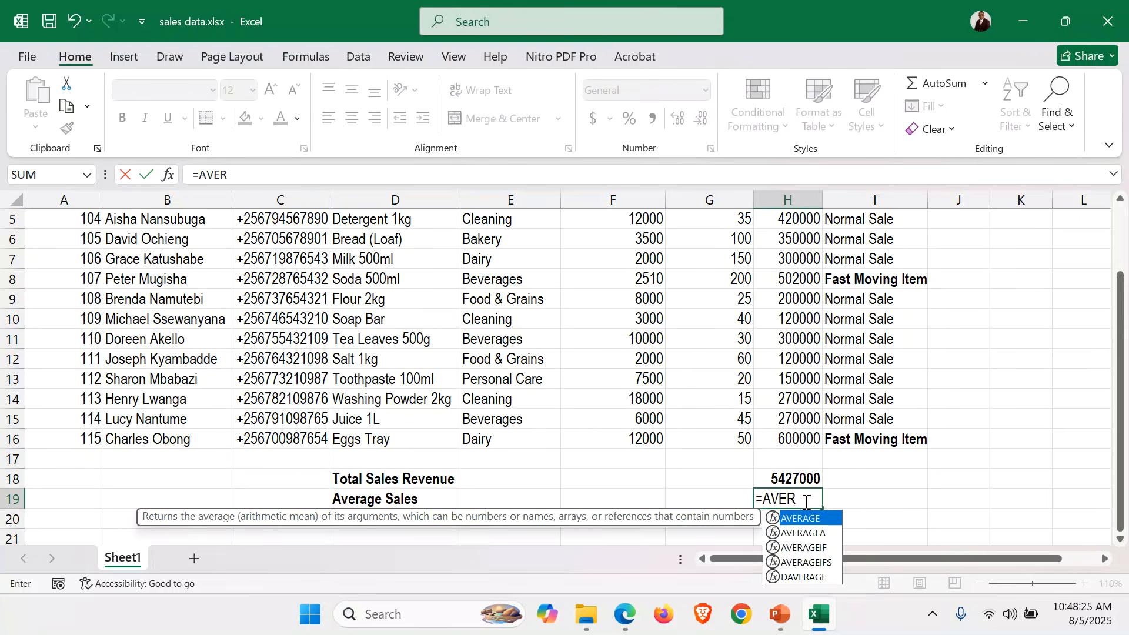
text(AGE()
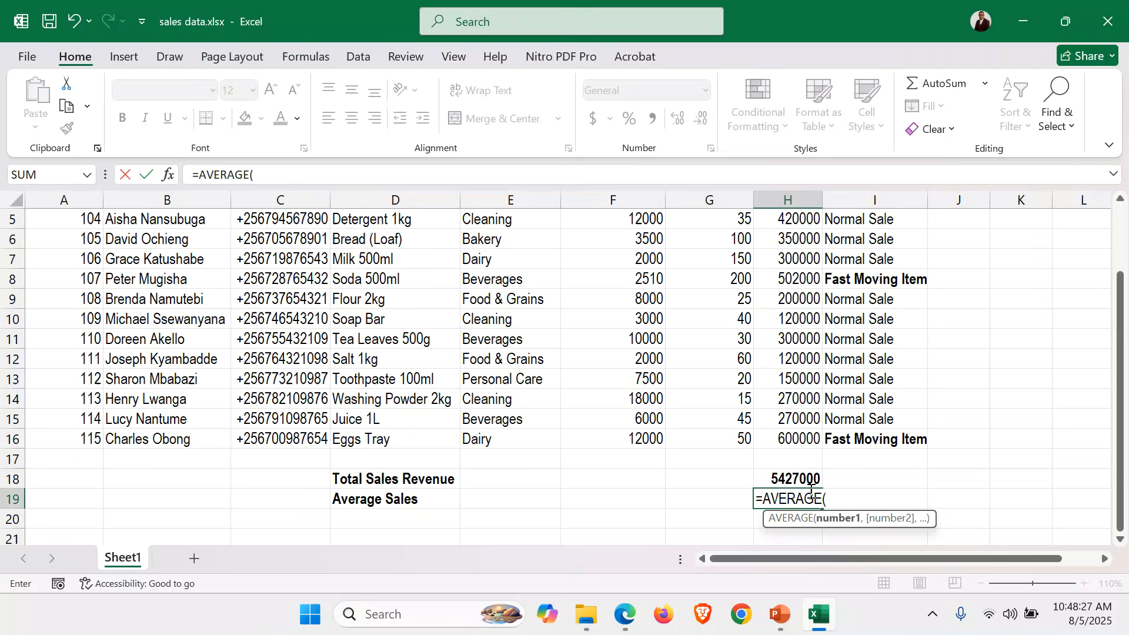
scroll(810, 310, up, 2)
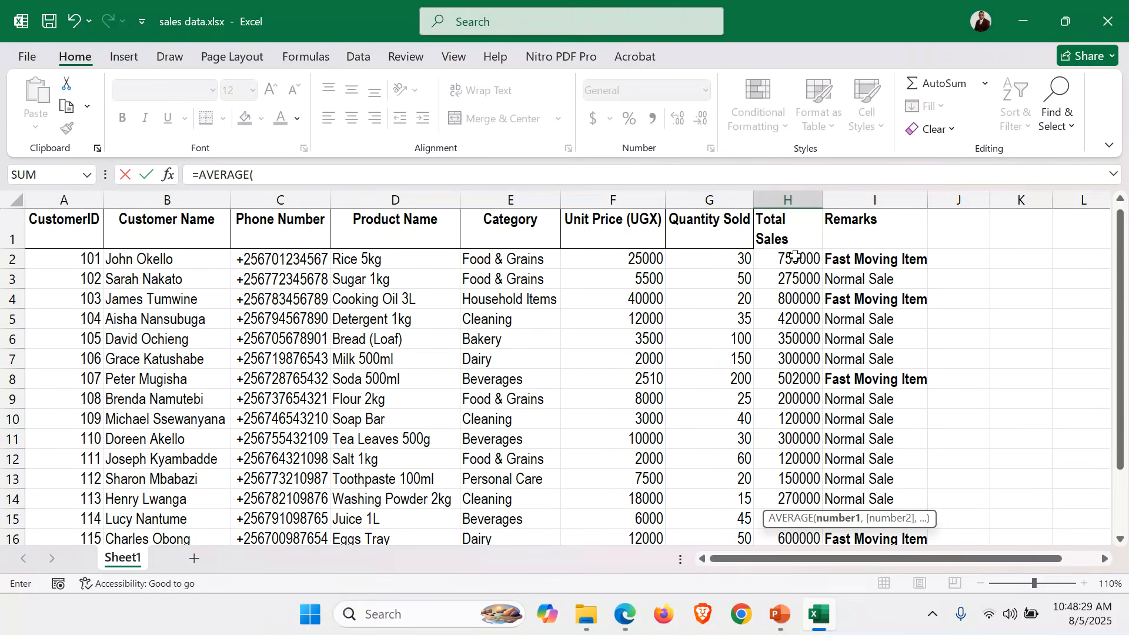
drag(796, 256, 791, 497)
scroll(928, 418, down, 2)
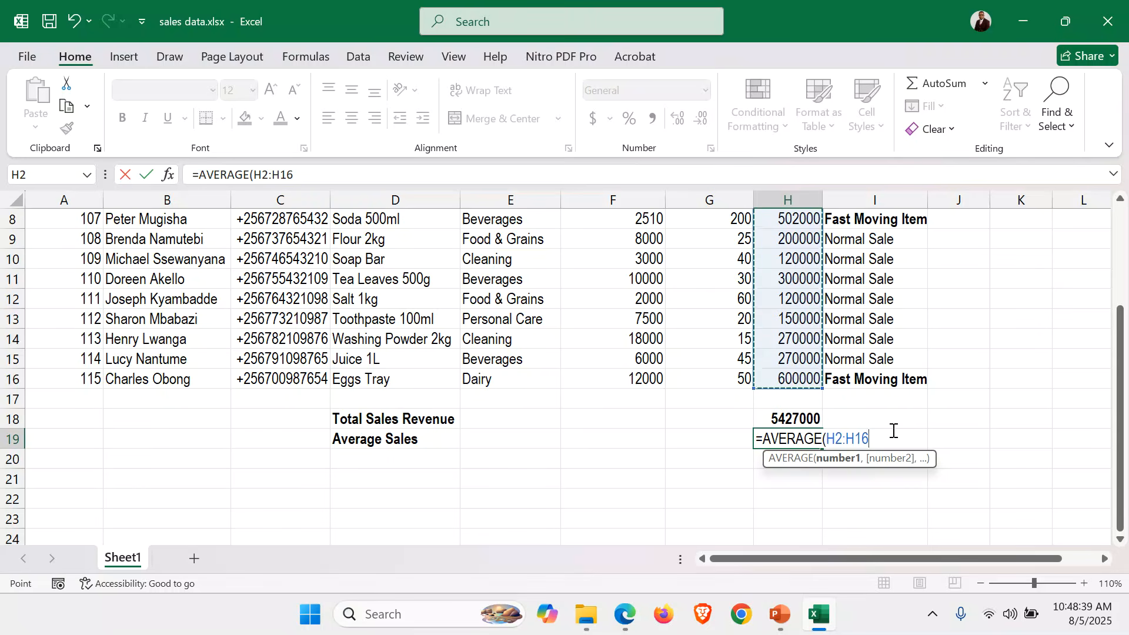
text())
key(Return)
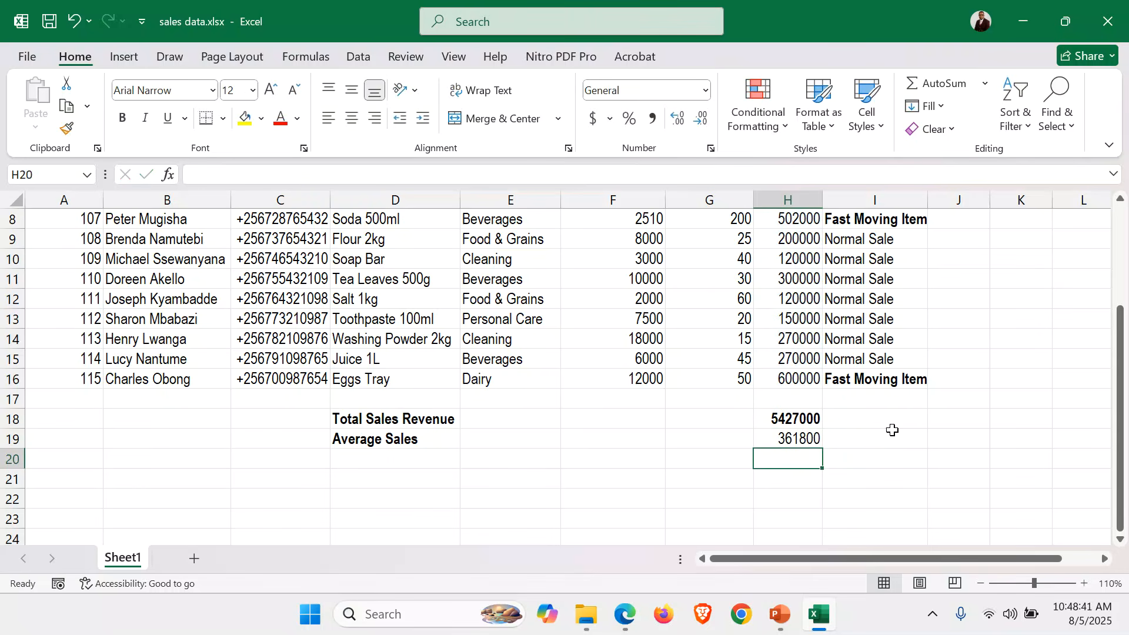
click(801, 435)
key(ctrl+b)
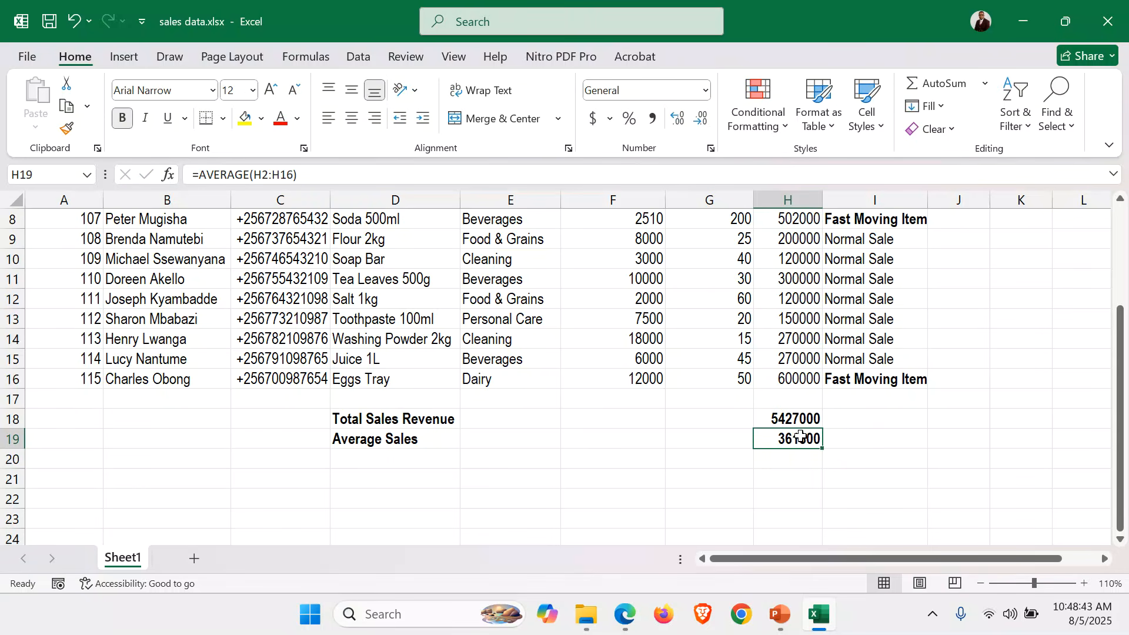
scroll(646, 447, up, 3)
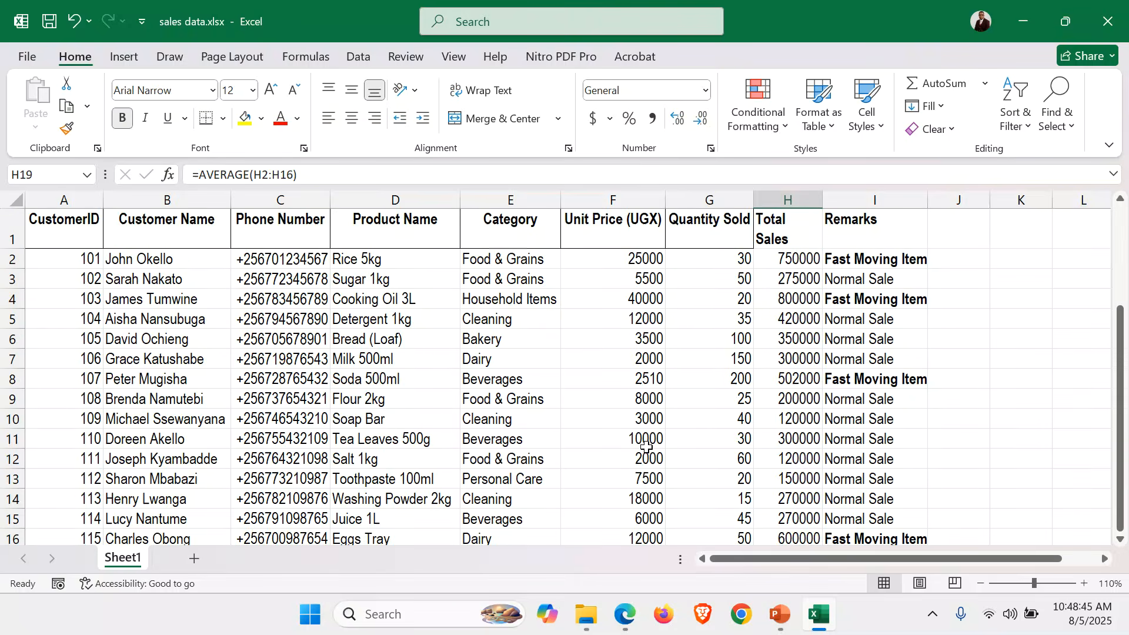
Apply All Borders to the table range A1:I19.
drag(64, 229, 909, 495)
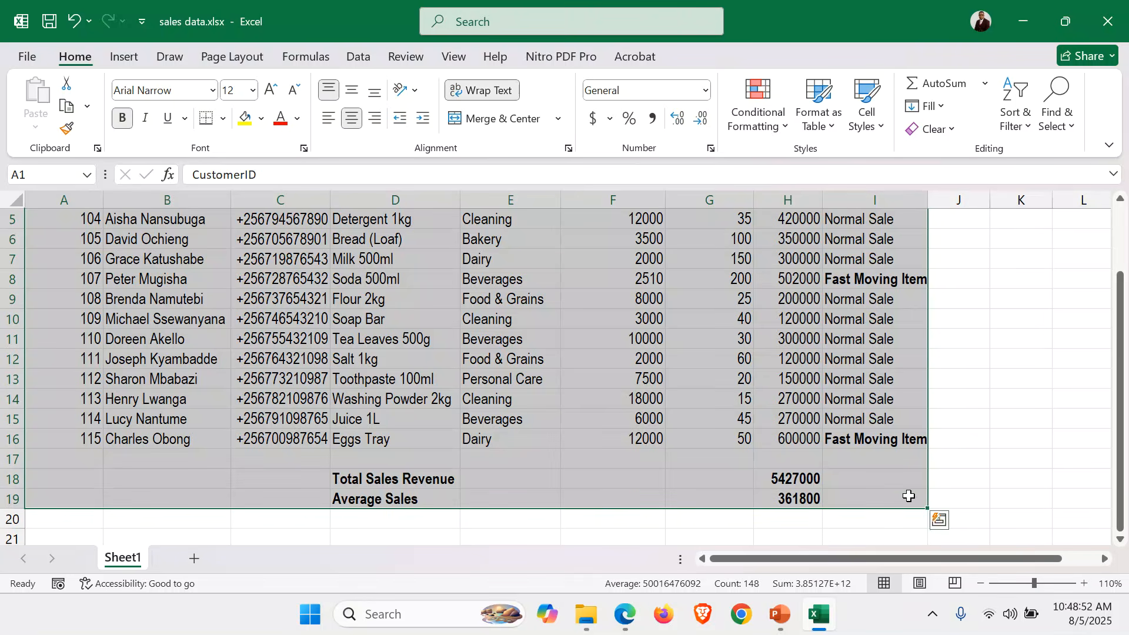
click(224, 119)
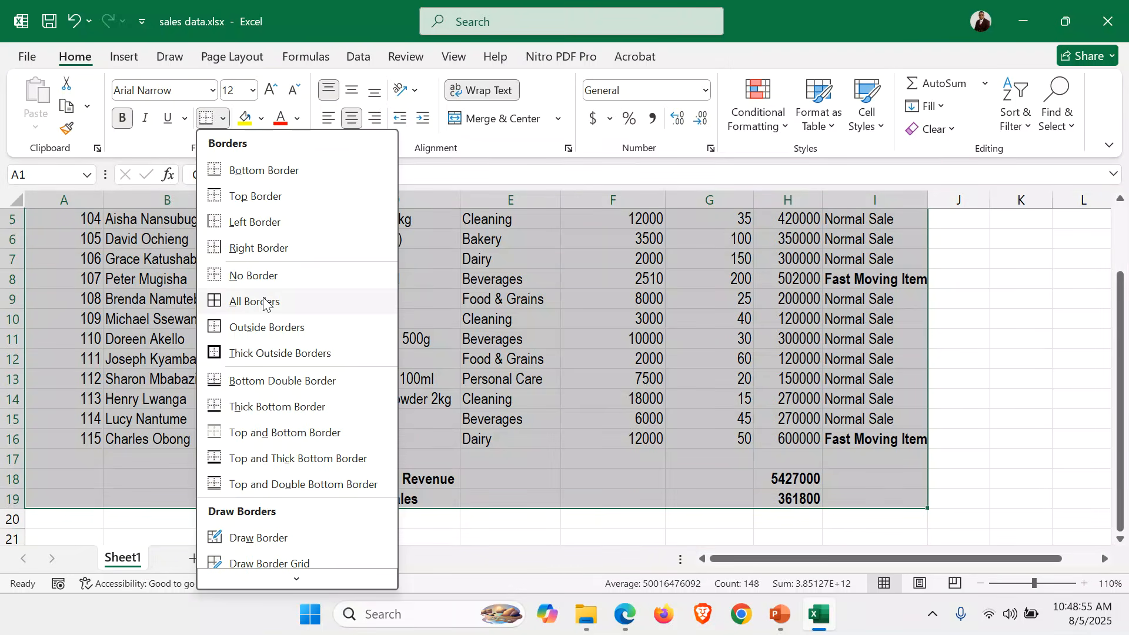
click(263, 302)
scroll(640, 345, up, 2)
scroll(639, 346, down, 2)
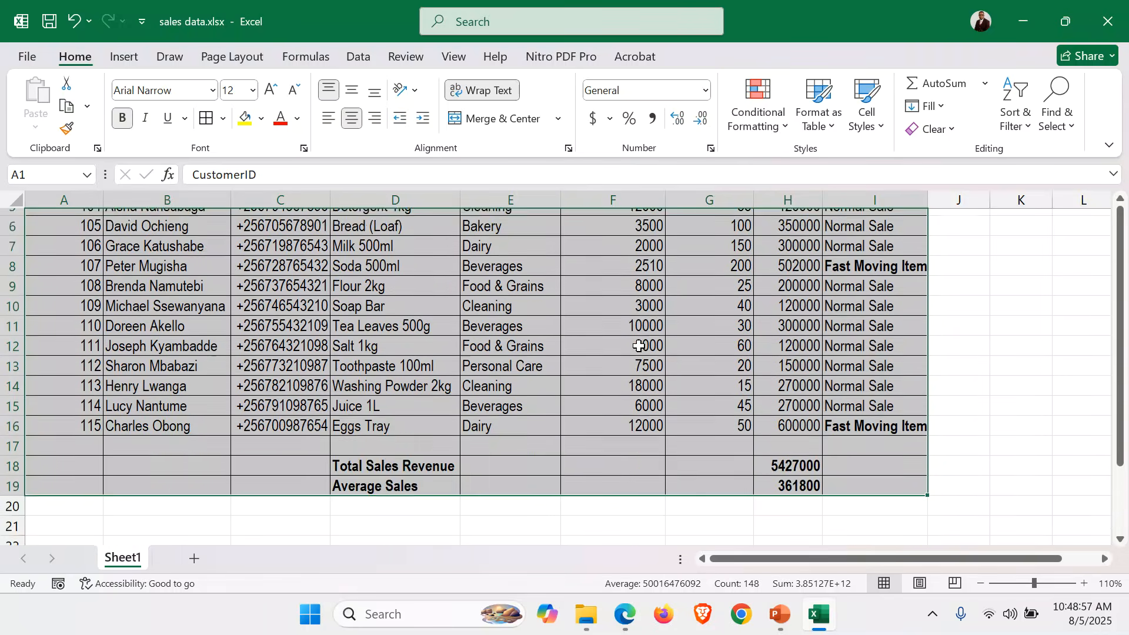
scroll(639, 346, up, 2)
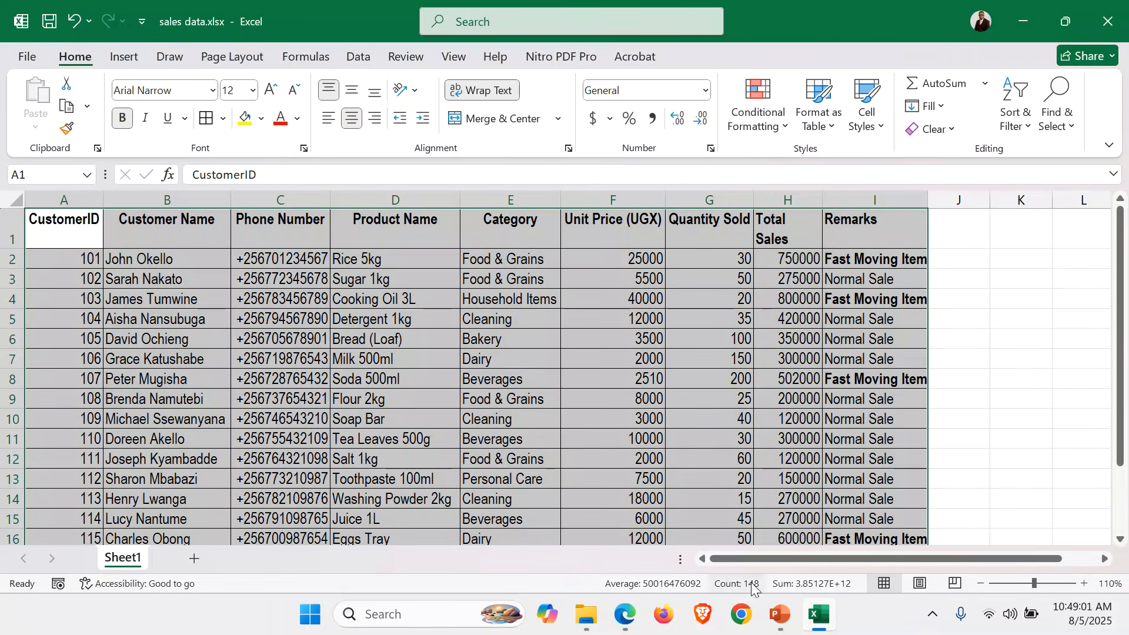
Bring up PowerPoint at slide 37's list of spreadsheet application tools.
click(781, 614)
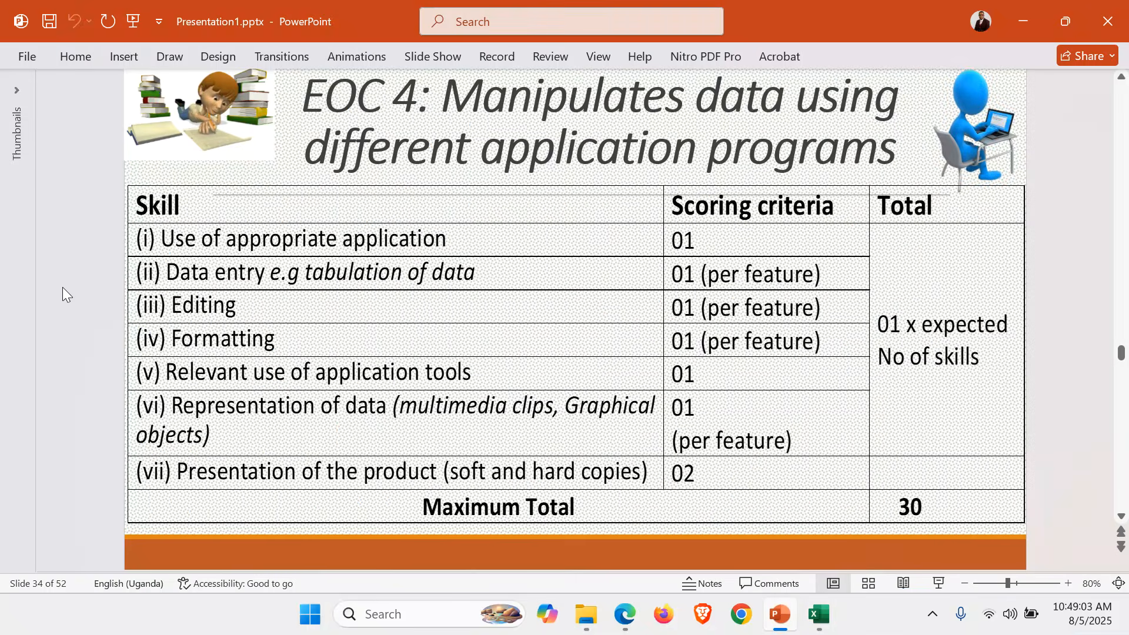
scroll(63, 286, down, 3)
scroll(64, 286, down, 1)
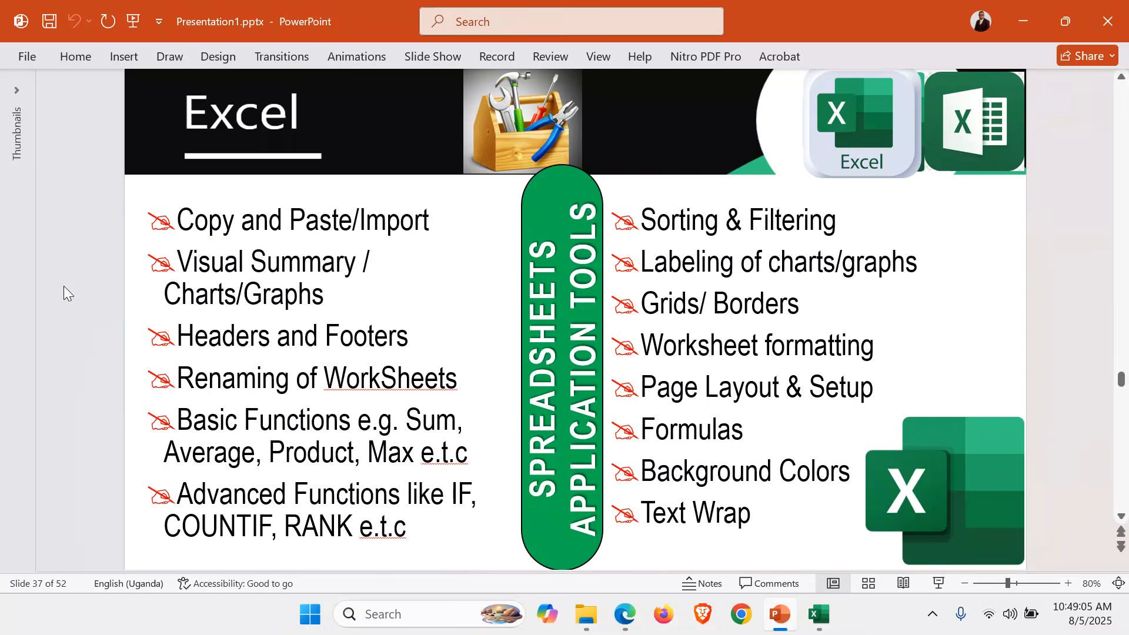
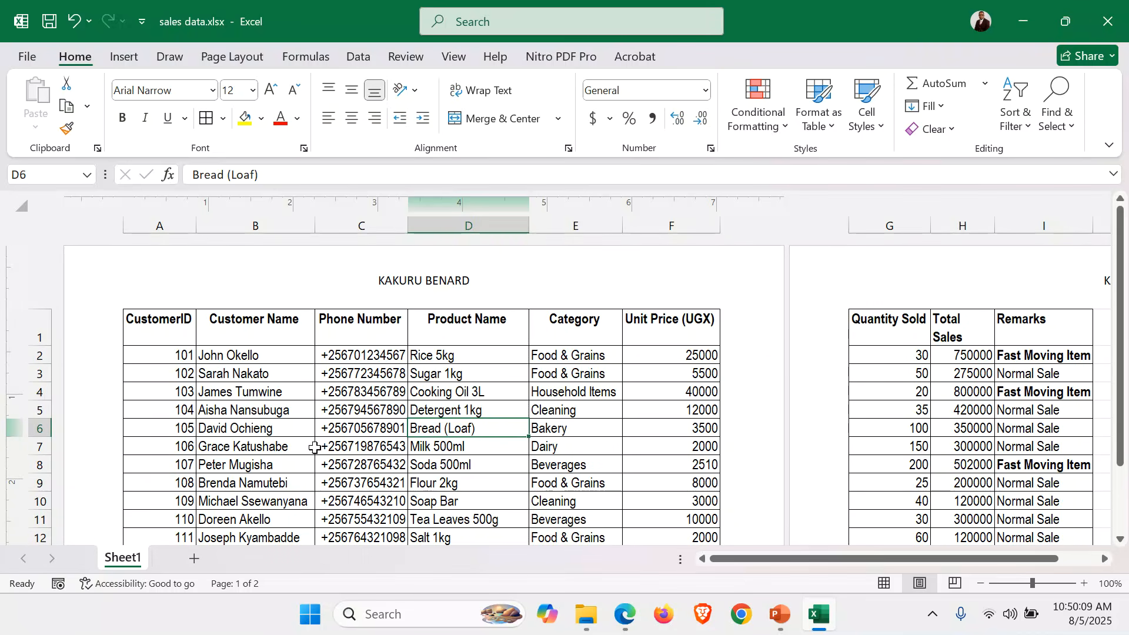
Switch the sales sheet's page orientation to landscape.
drag(316, 446, 310, 446)
click(227, 59)
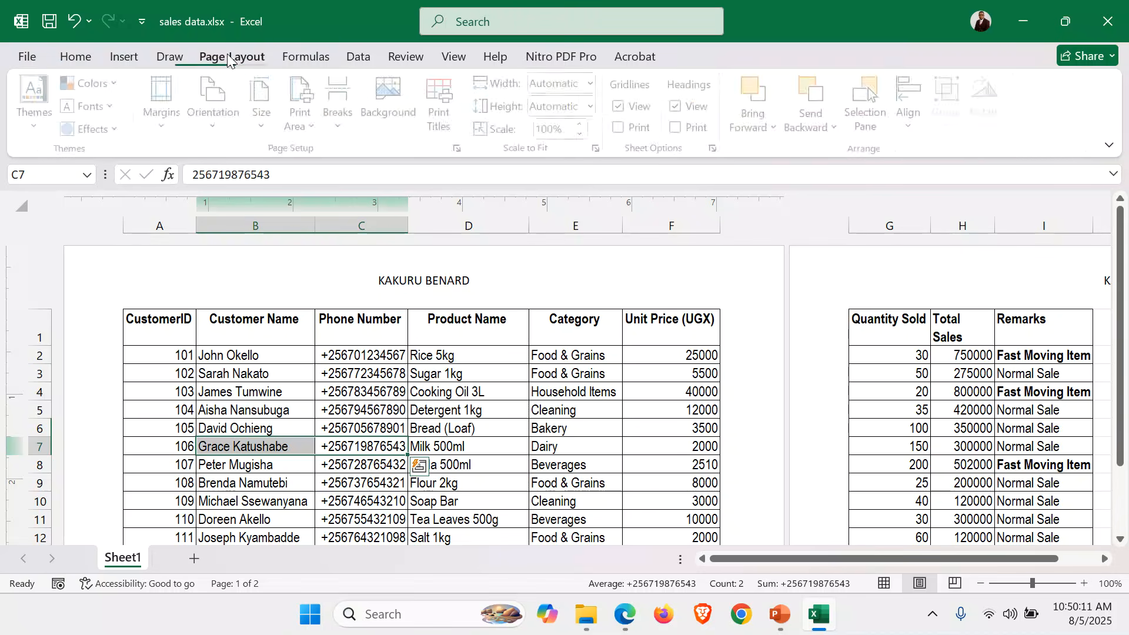
click(221, 130)
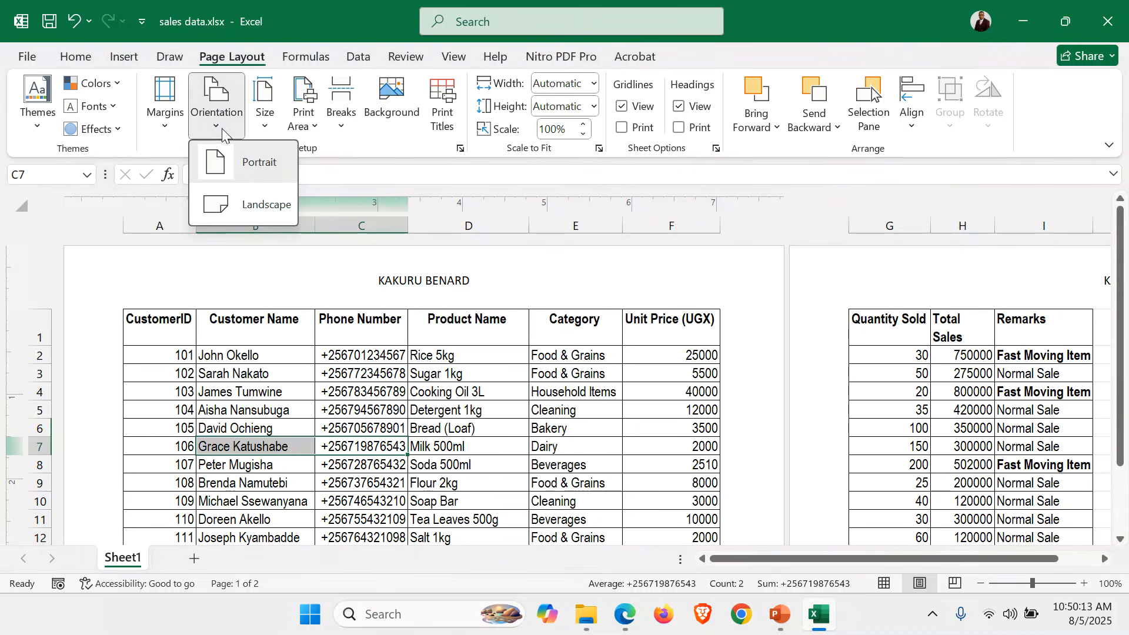
click(256, 199)
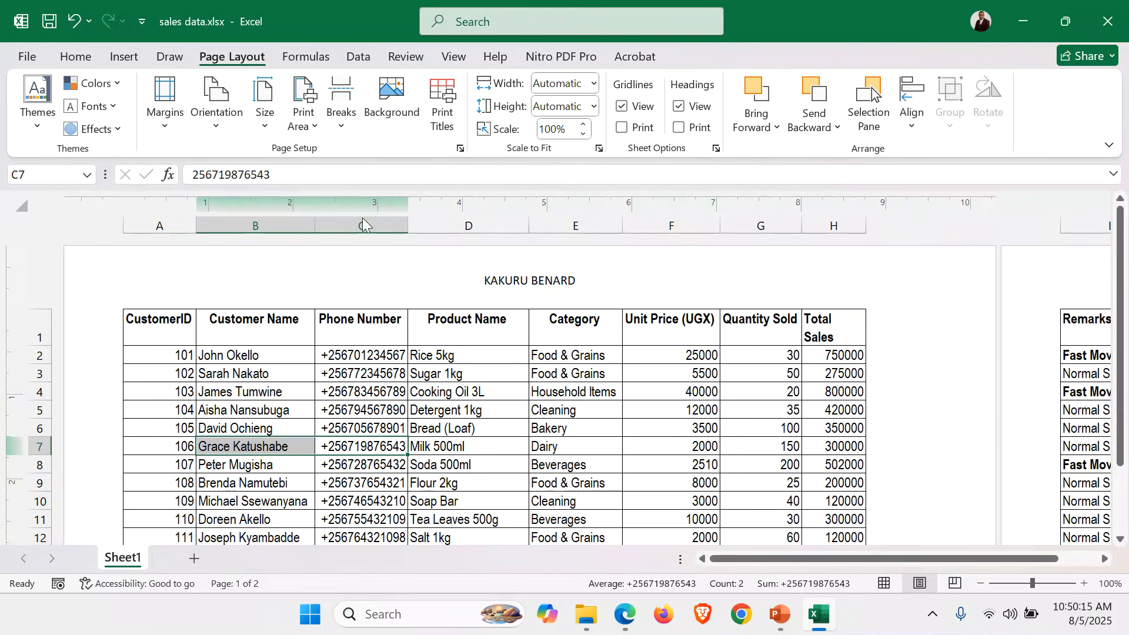
drag(915, 559, 991, 447)
drag(979, 557, 870, 565)
In Page Setup, fit the sheet to 1 page wide by 1 tall on A4 paper.
click(461, 148)
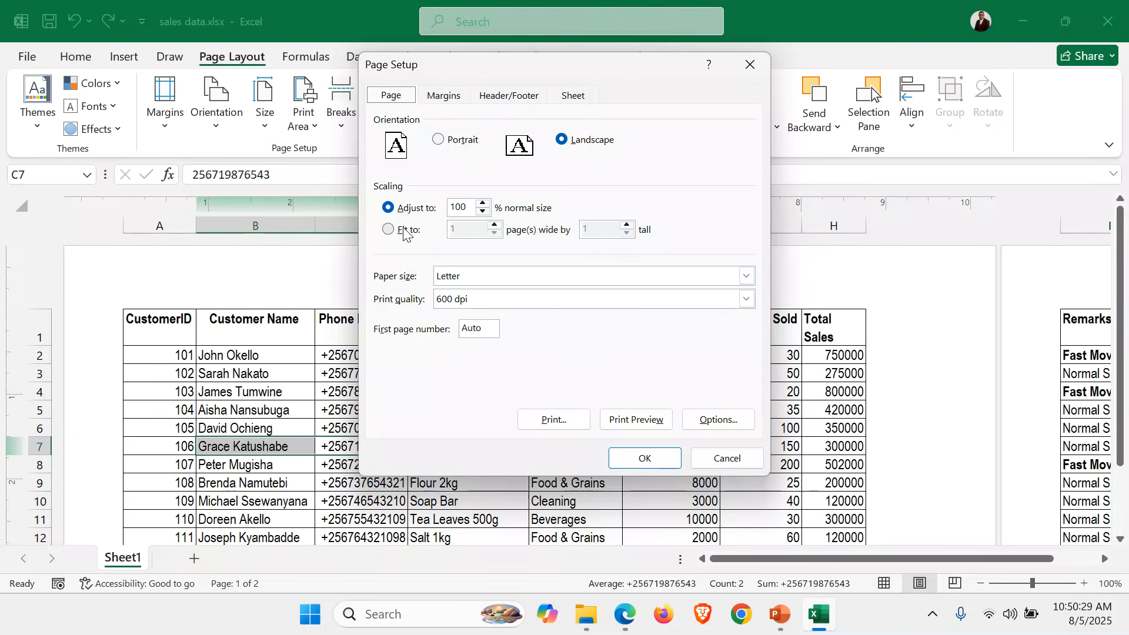
click(404, 230)
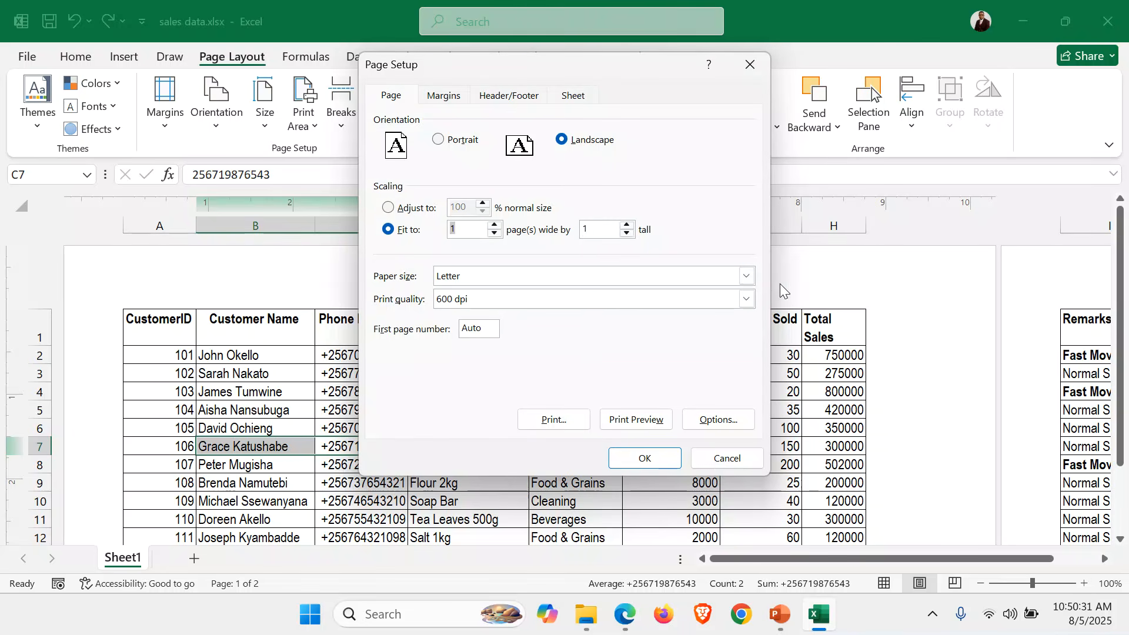
click(747, 276)
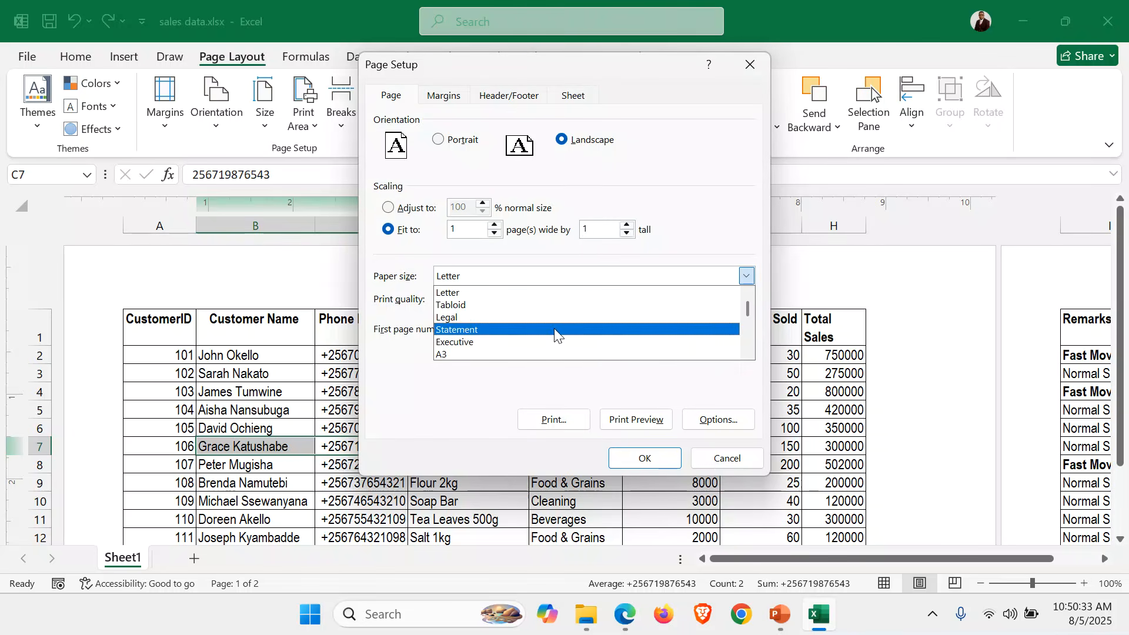
click(748, 352)
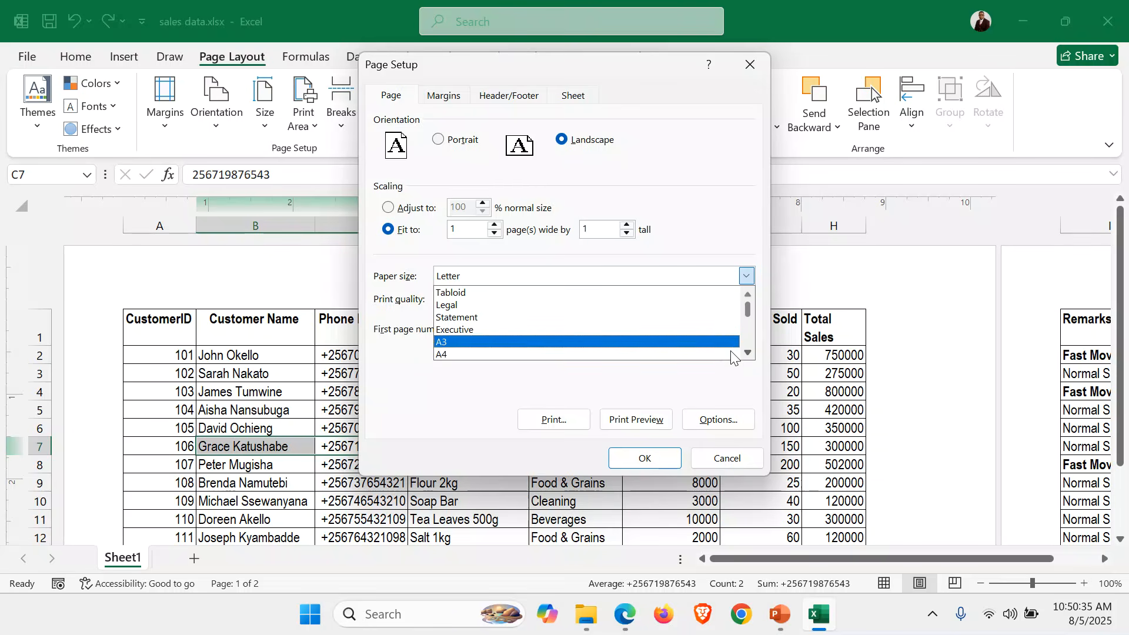
click(490, 354)
click(644, 458)
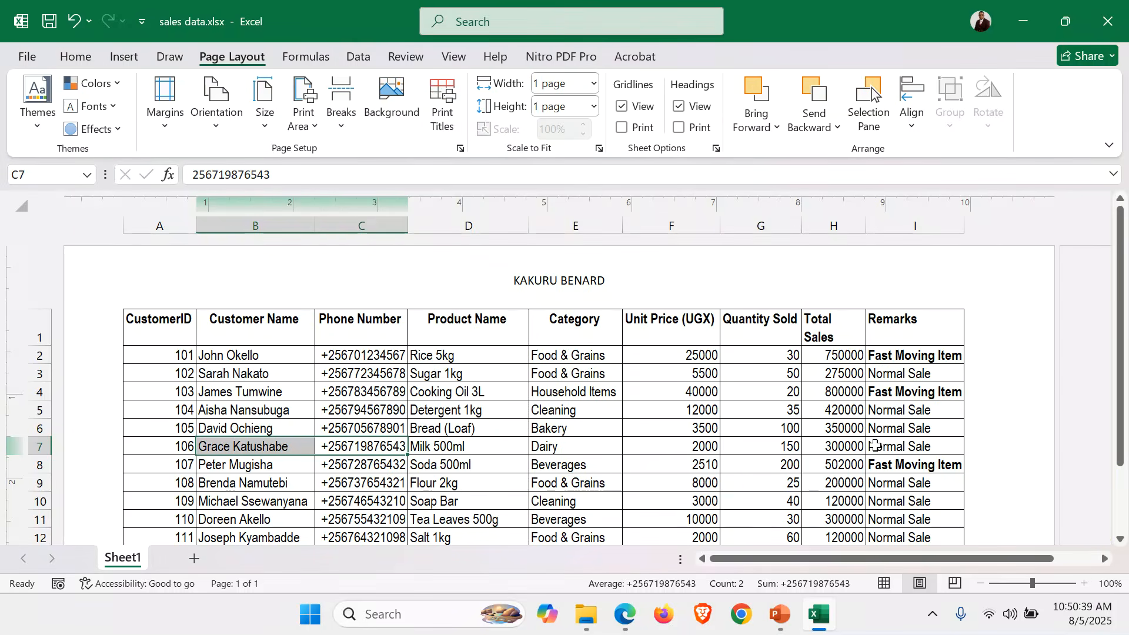
scroll(876, 445, down, 5)
scroll(781, 434, up, 2)
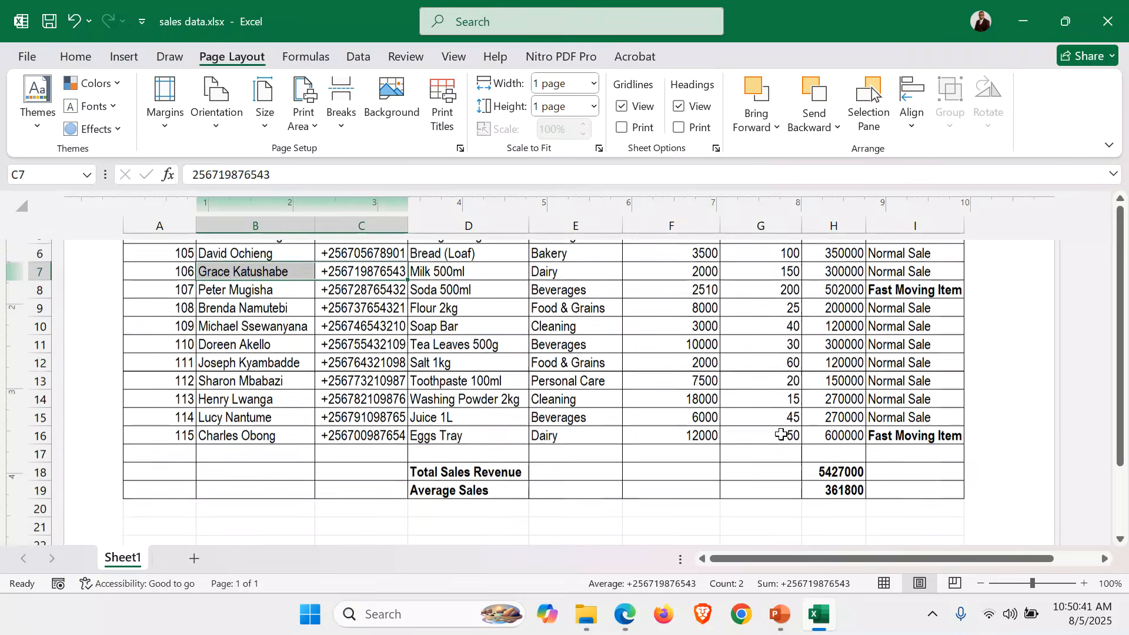
scroll(781, 434, up, 3)
click(605, 444)
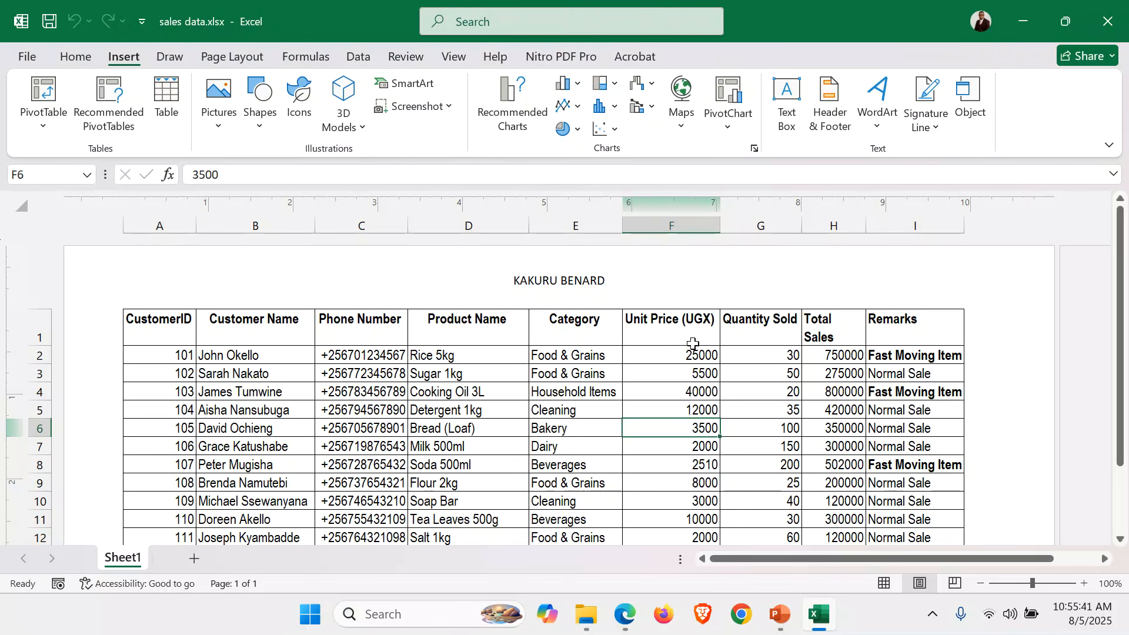
Select the Unit Price values F2:F16 together with the Total Sales values H2:H16.
scroll(697, 352, down, 1)
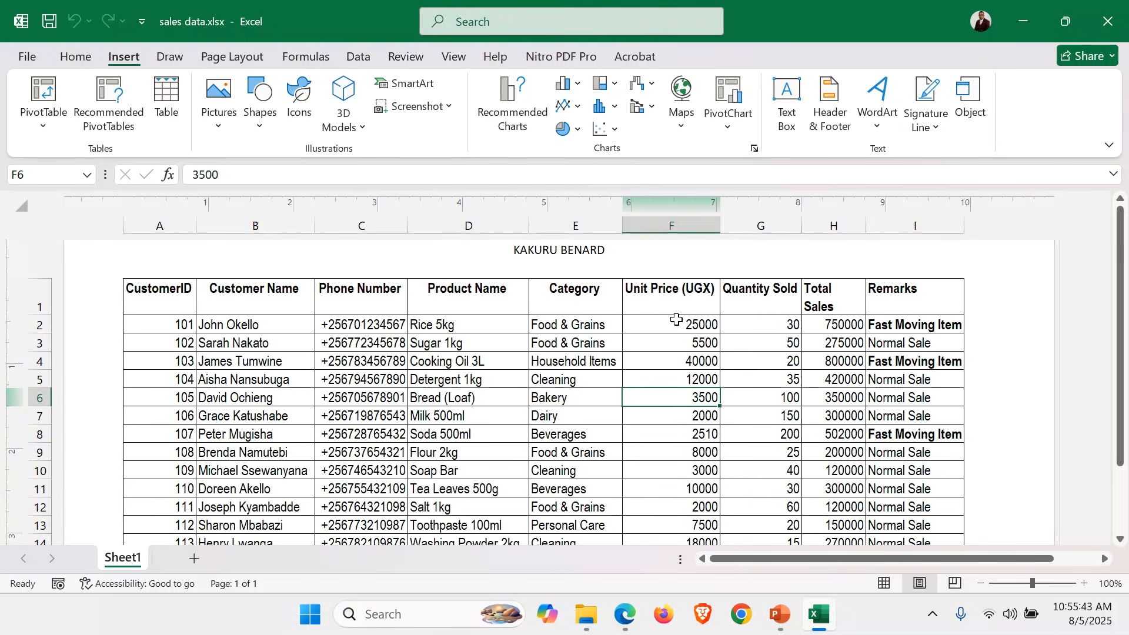
drag(676, 315, 683, 517)
click(671, 324)
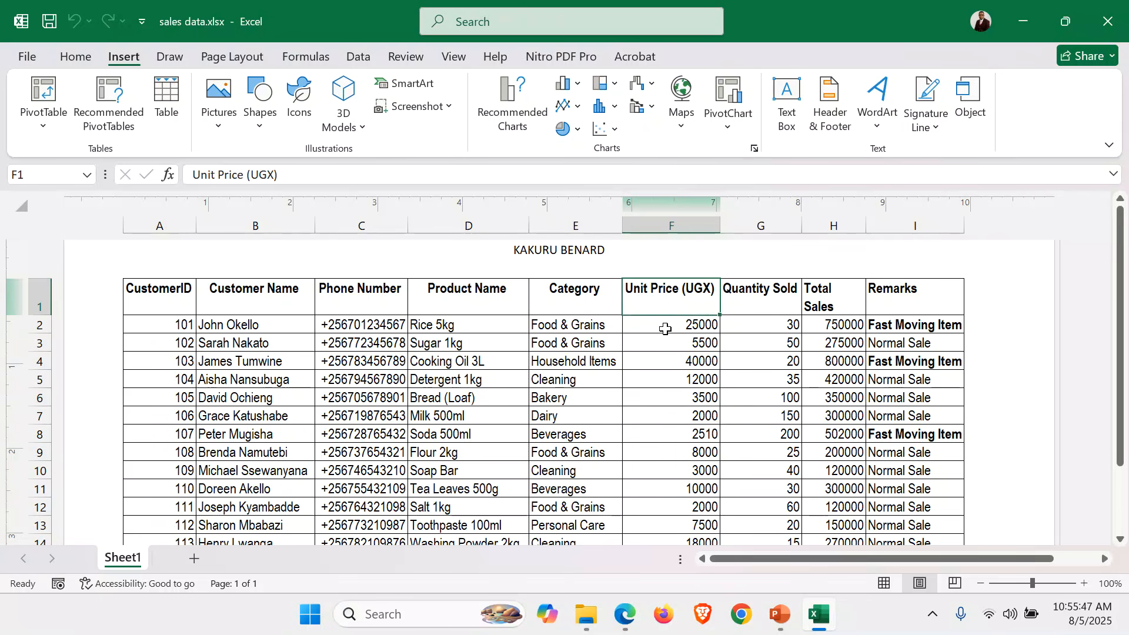
click(668, 434)
click(689, 322)
scroll(680, 478, down, 2)
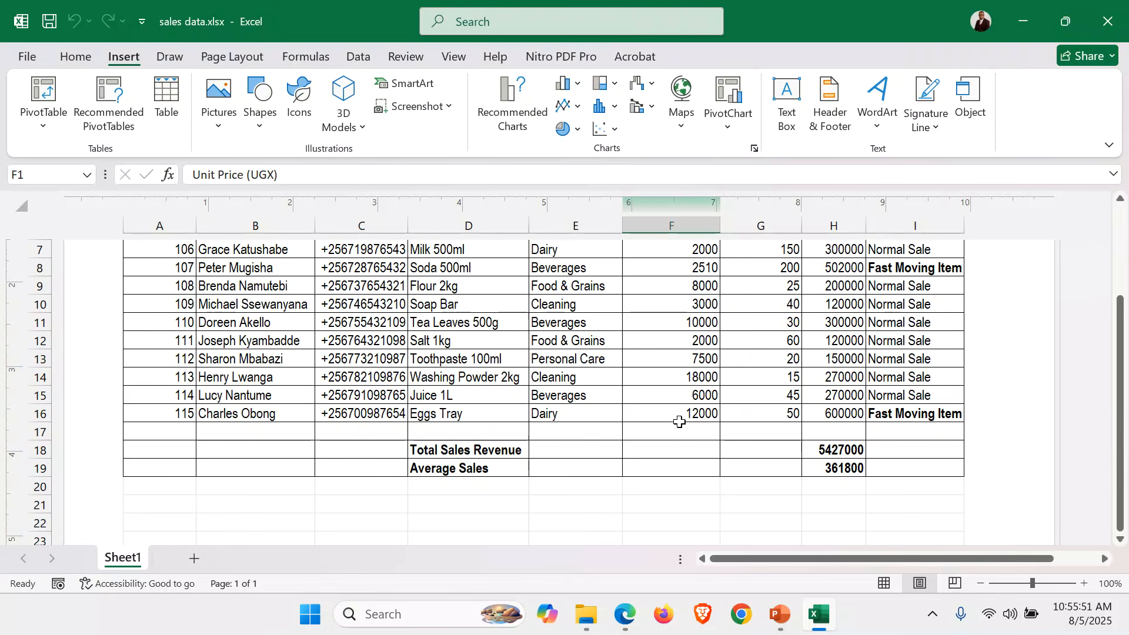
drag(679, 422, 663, 352)
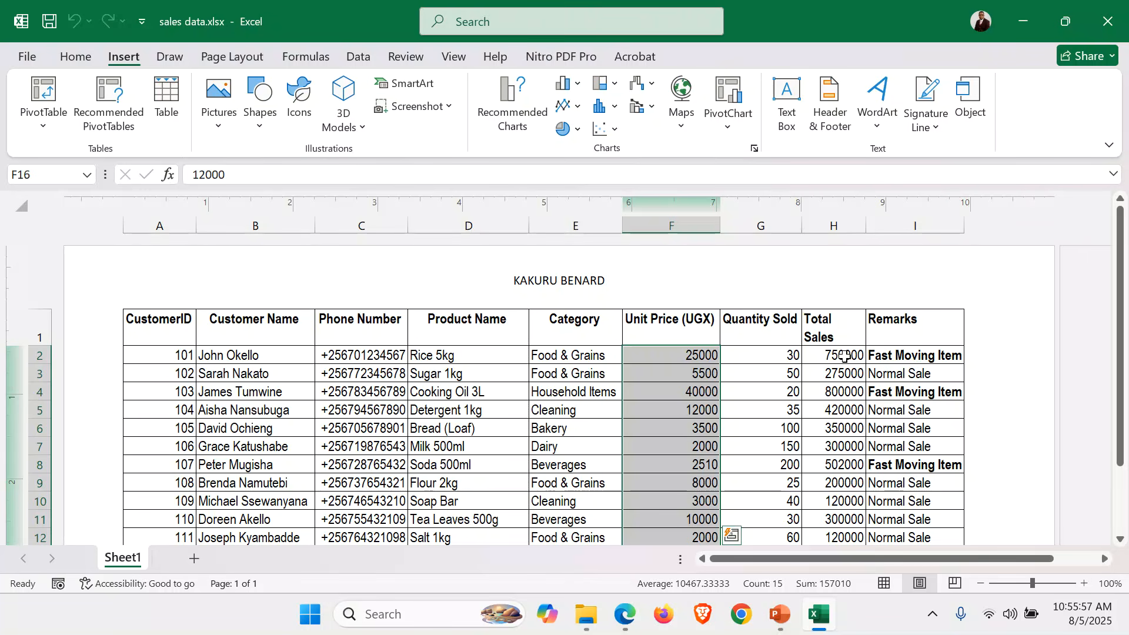
drag(844, 356, 845, 497)
click(75, 58)
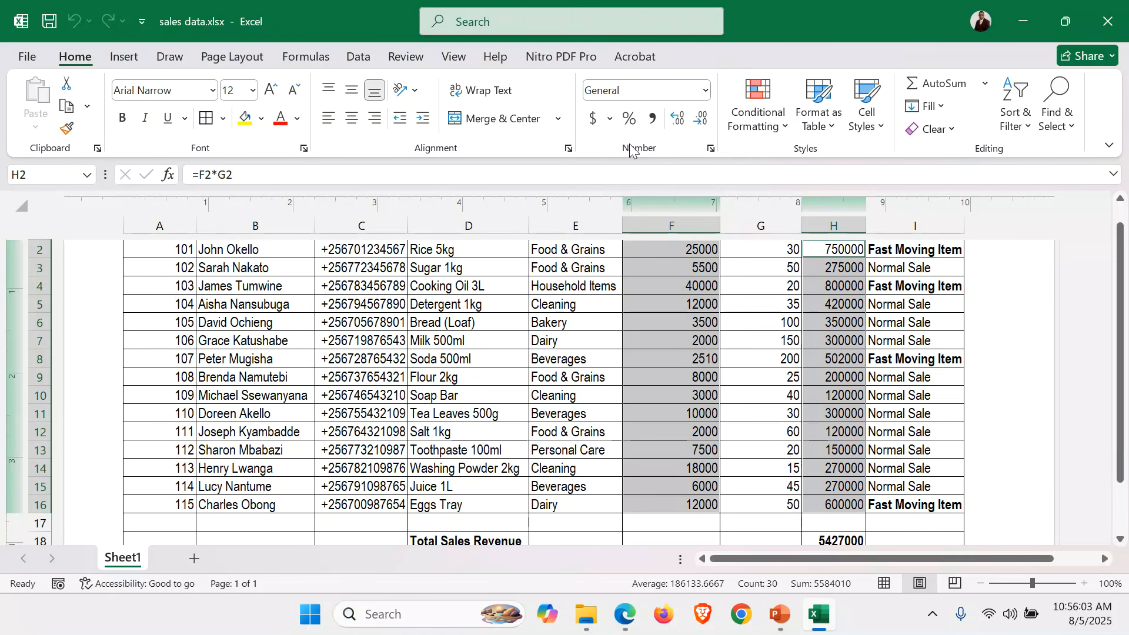
click(711, 151)
click(772, 52)
Format the selected cells as Currency with 0 decimal places and the UGX symbol.
right_click(676, 383)
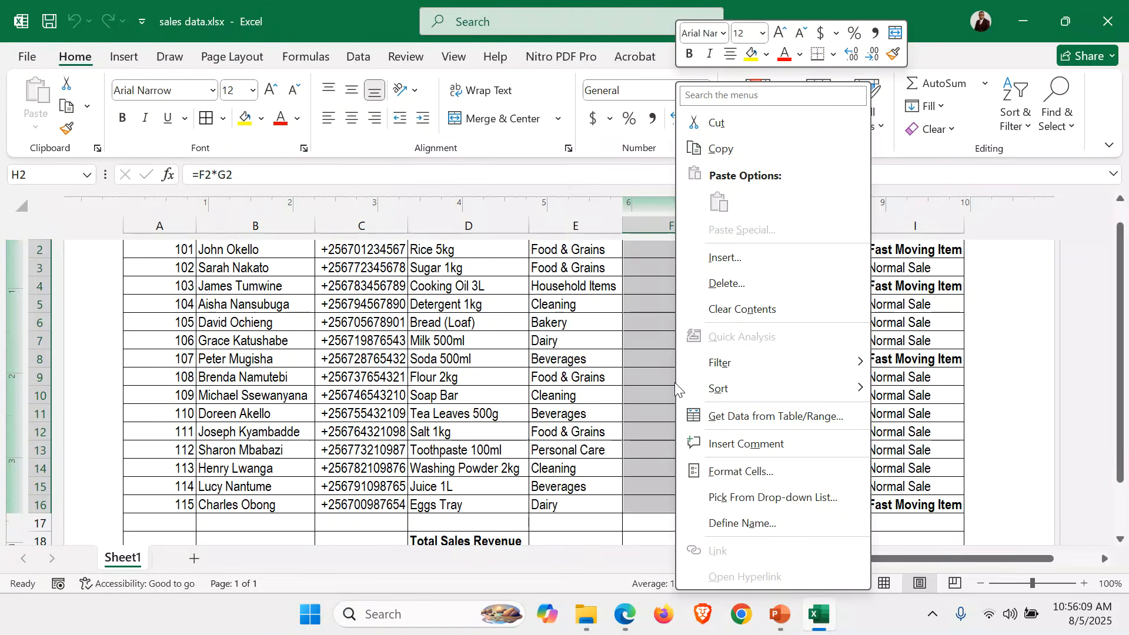
click(762, 474)
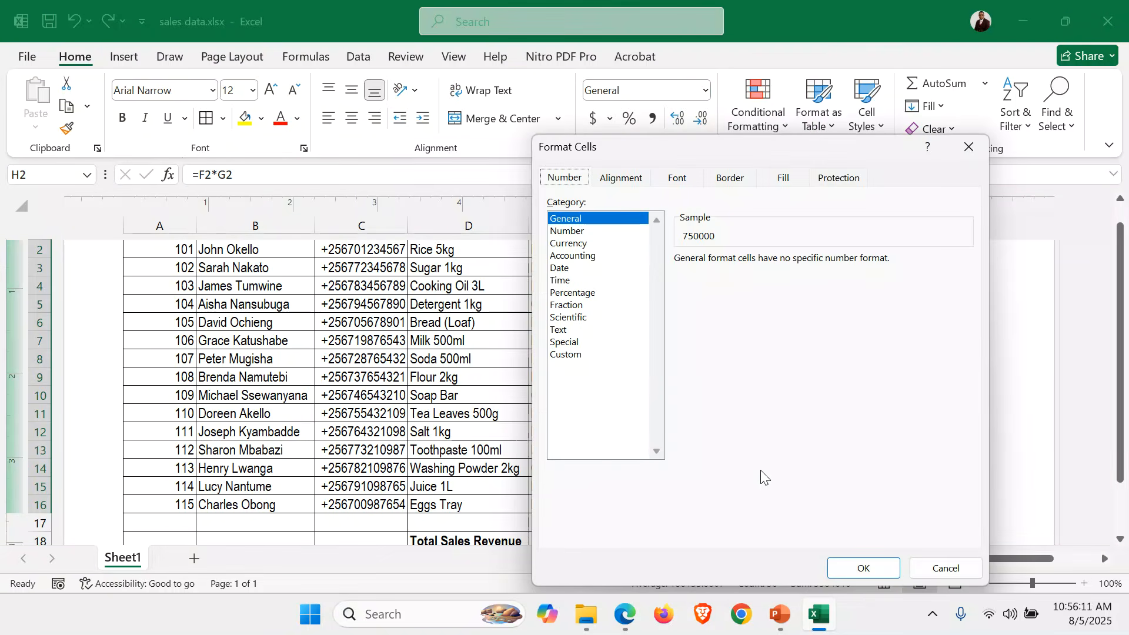
click(580, 244)
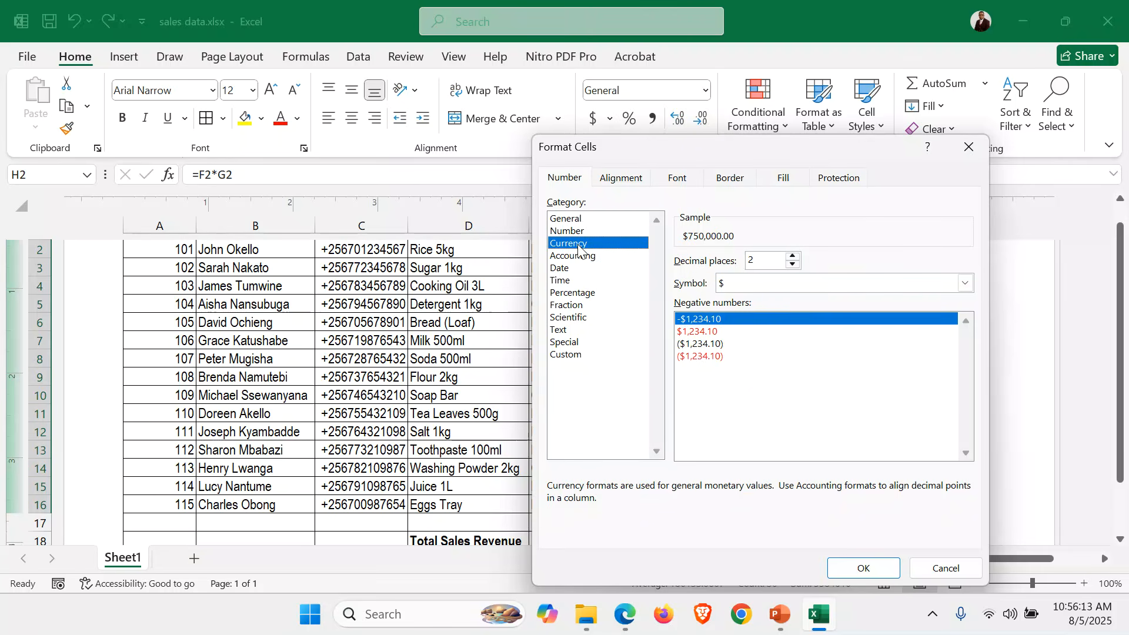
click(793, 264)
click(793, 265)
click(736, 286)
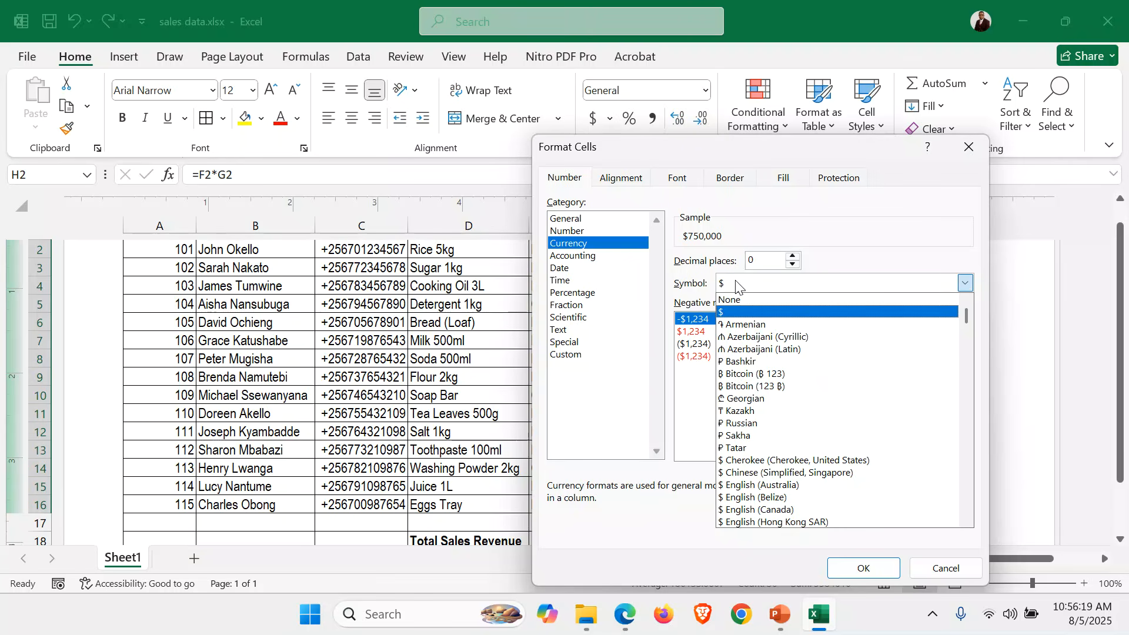
text(UGX)
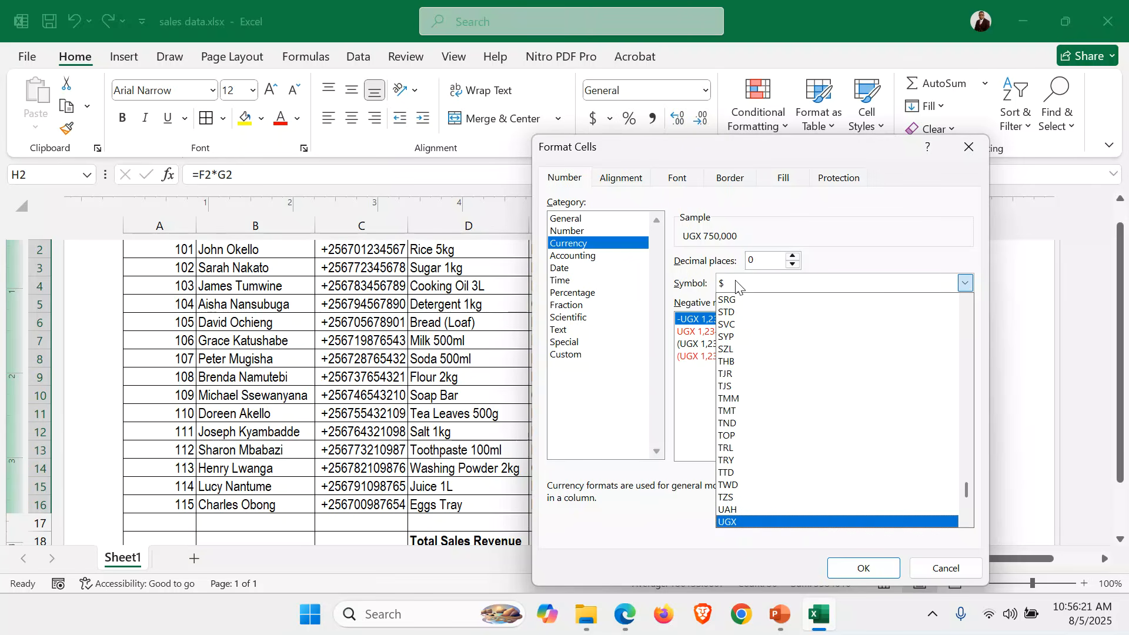
click(728, 523)
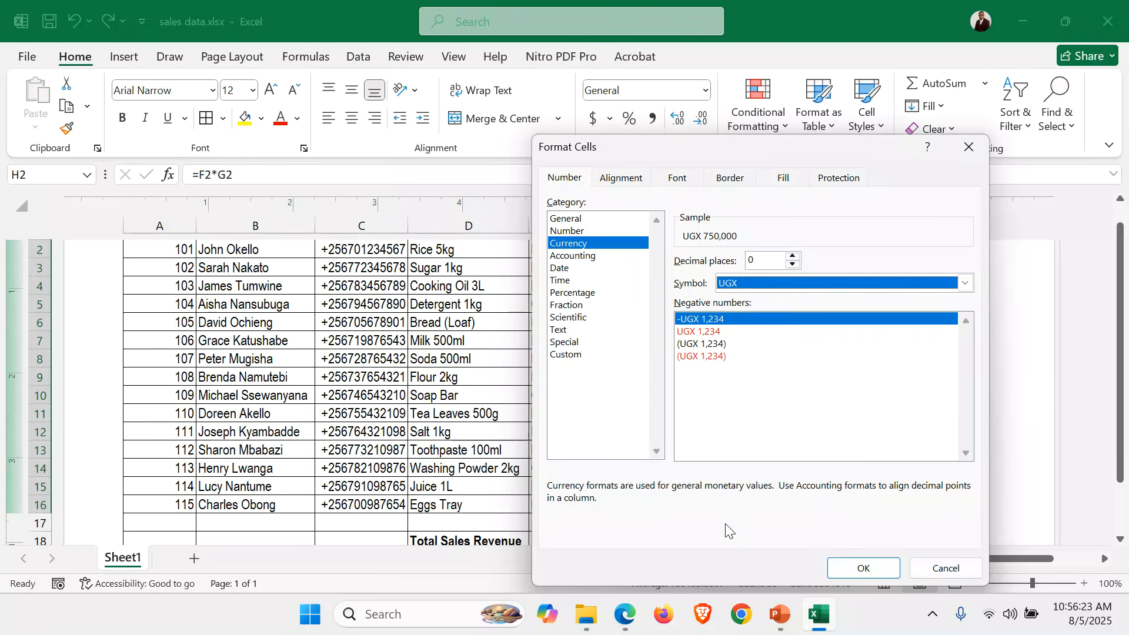
click(862, 568)
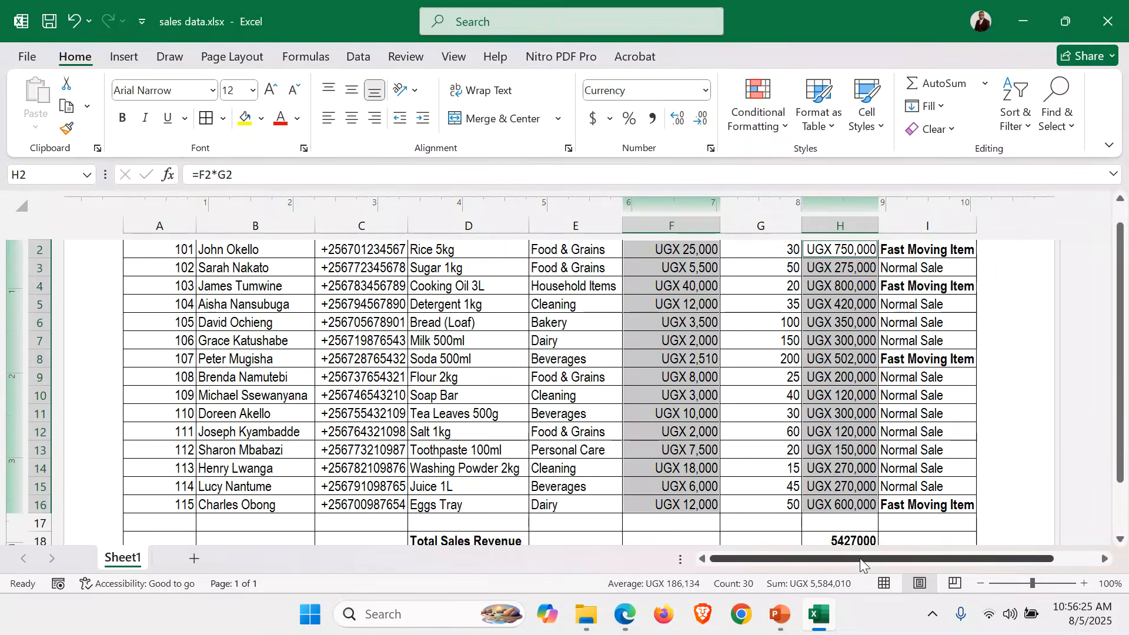
click(850, 303)
scroll(675, 350, up, 3)
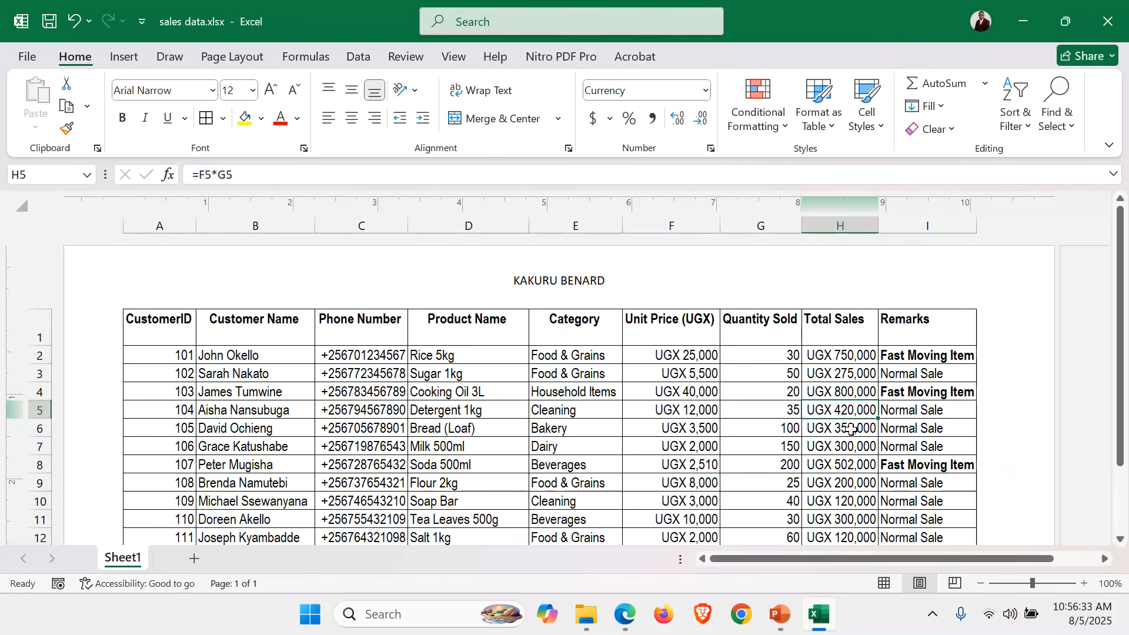
scroll(852, 429, down, 2)
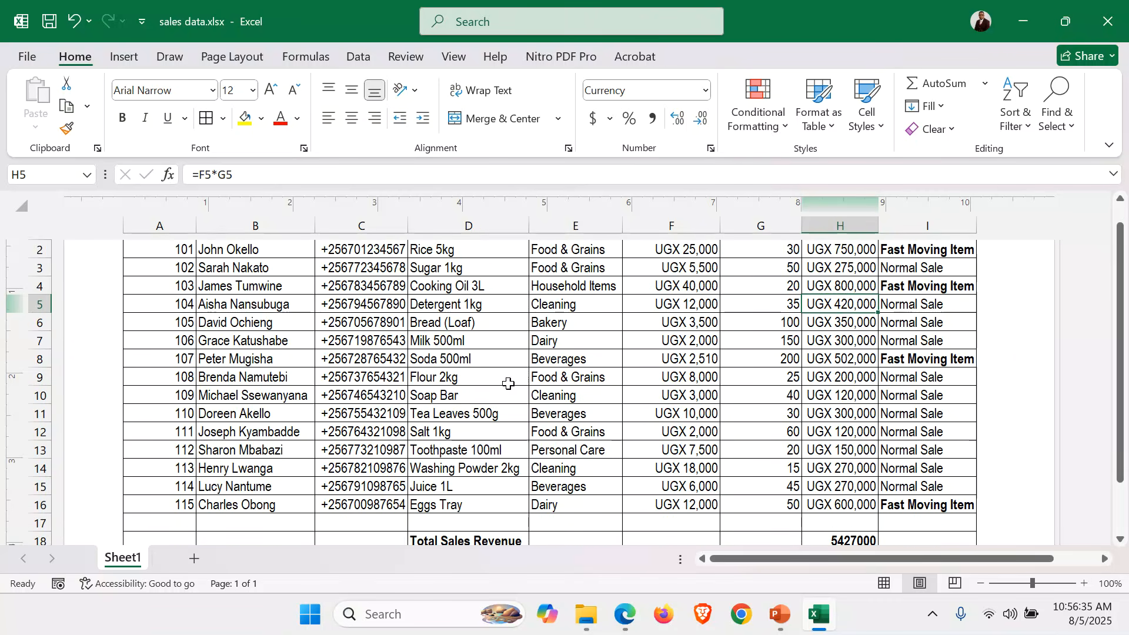
click(625, 628)
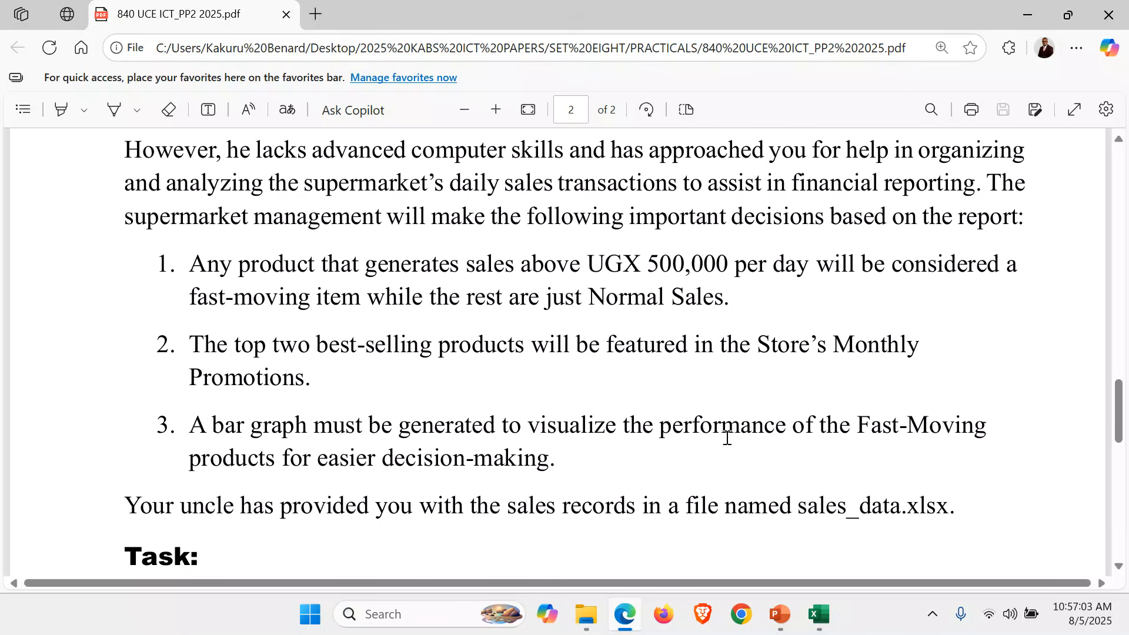
click(819, 614)
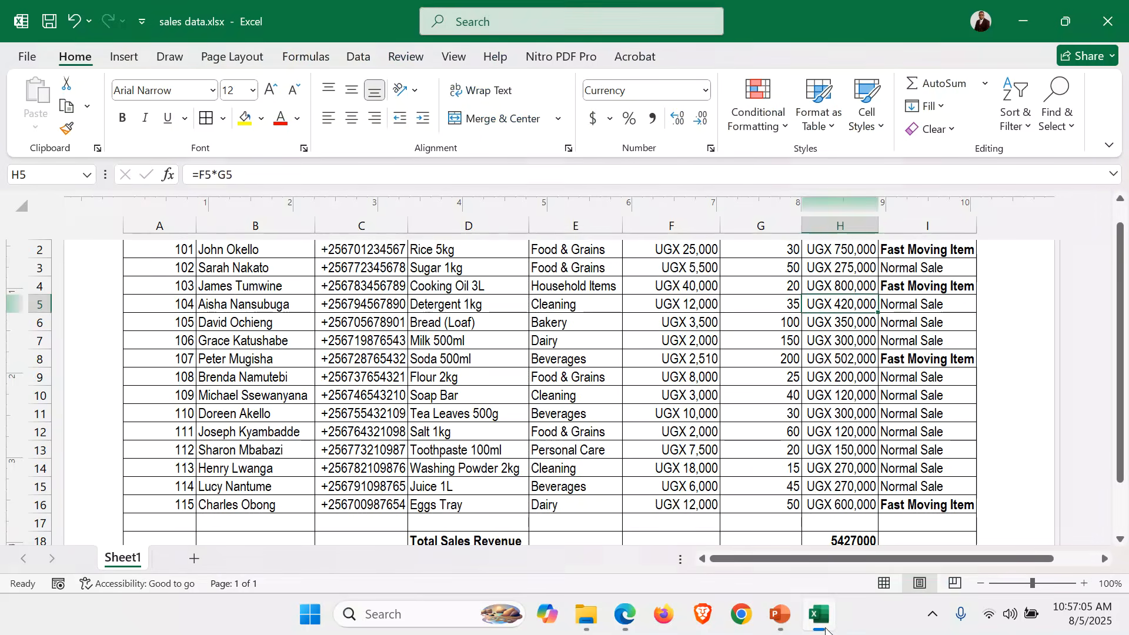
Scroll to the top, check cell C6, then select every cell with the corner button above row 1.
click(580, 432)
scroll(580, 433, up, 3)
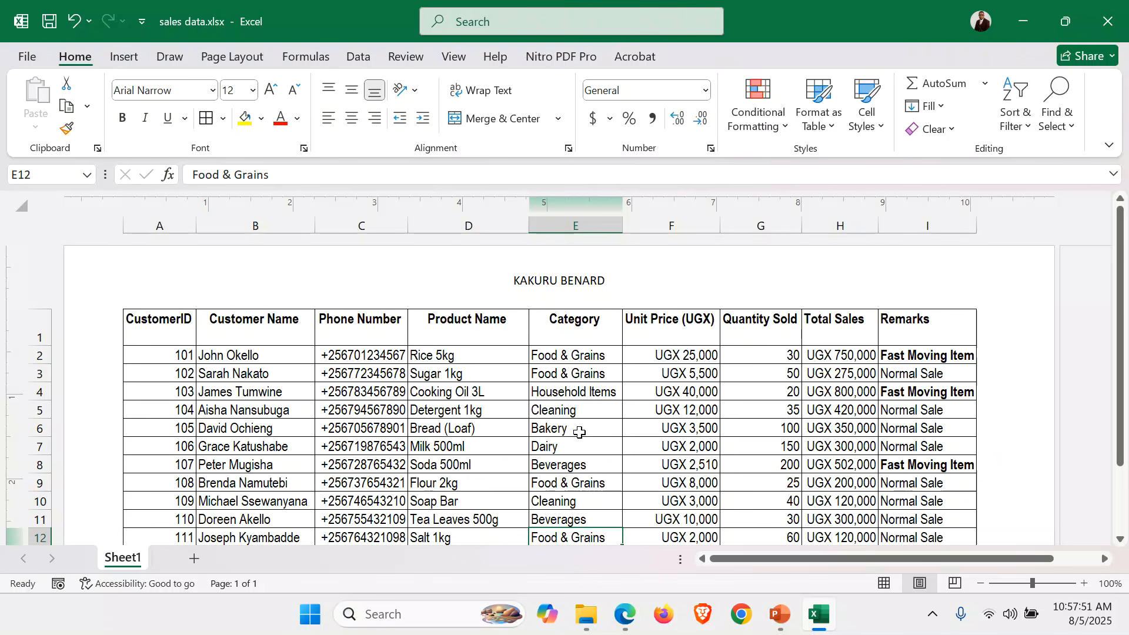
click(344, 425)
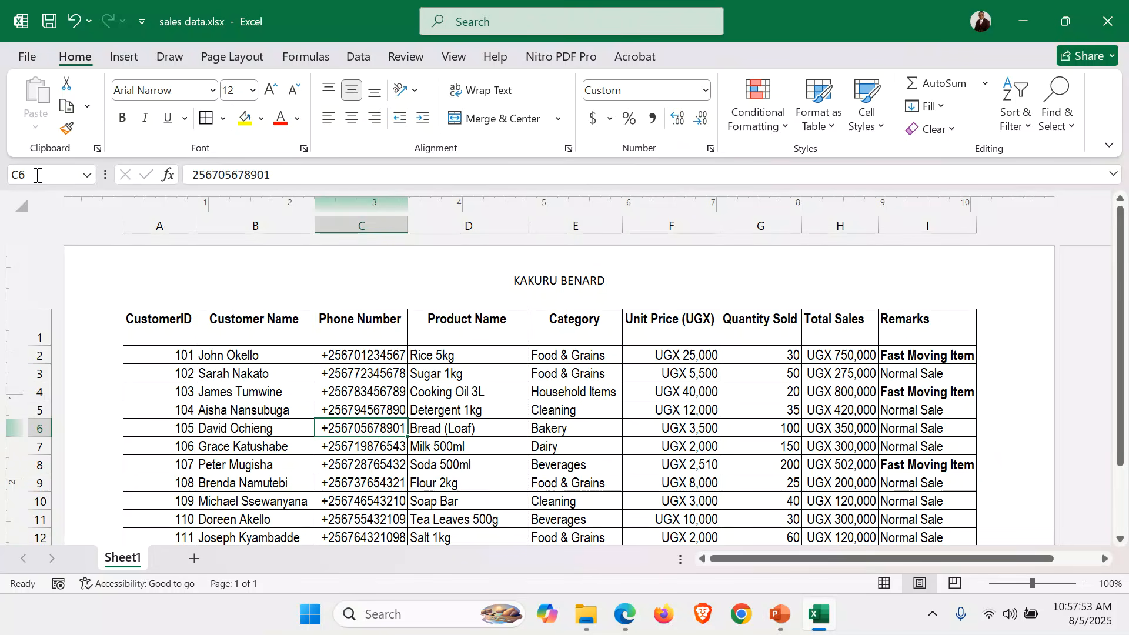
click(19, 204)
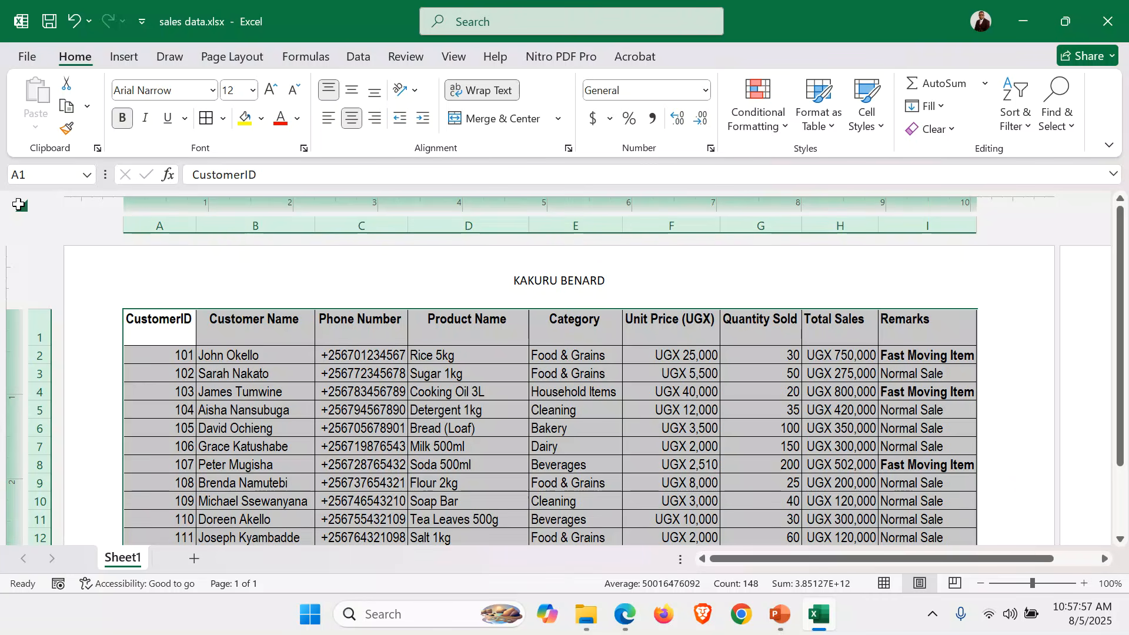
Copy the Sheet1 sales table and paste it at A1 of a new Sheet2.
key(ctrl+c)
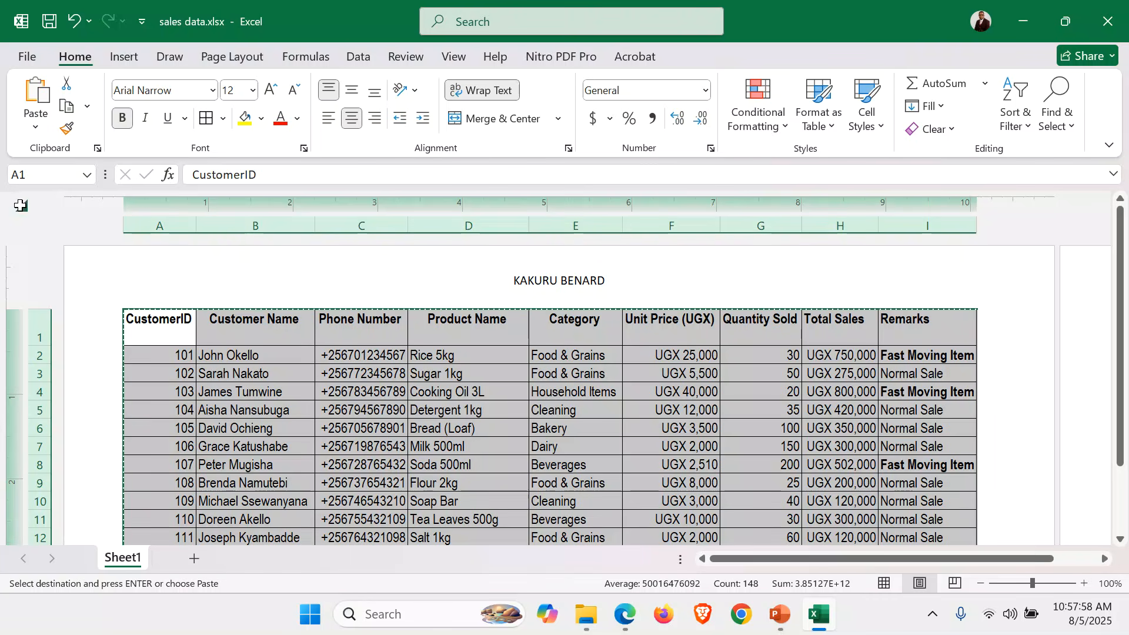
click(194, 560)
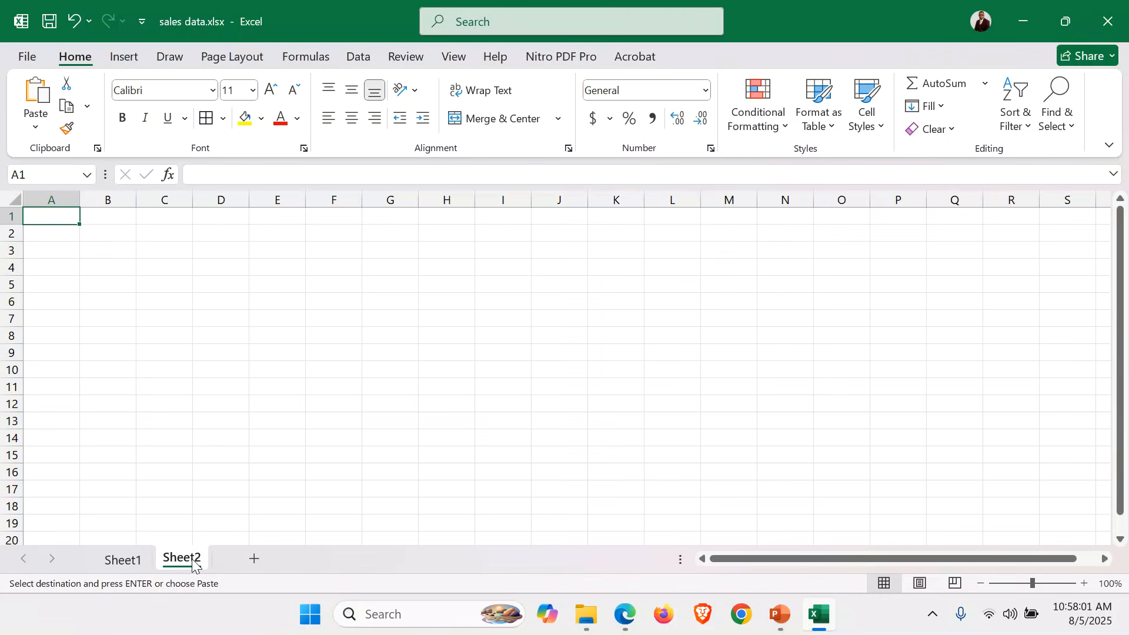
key(ctrl+v)
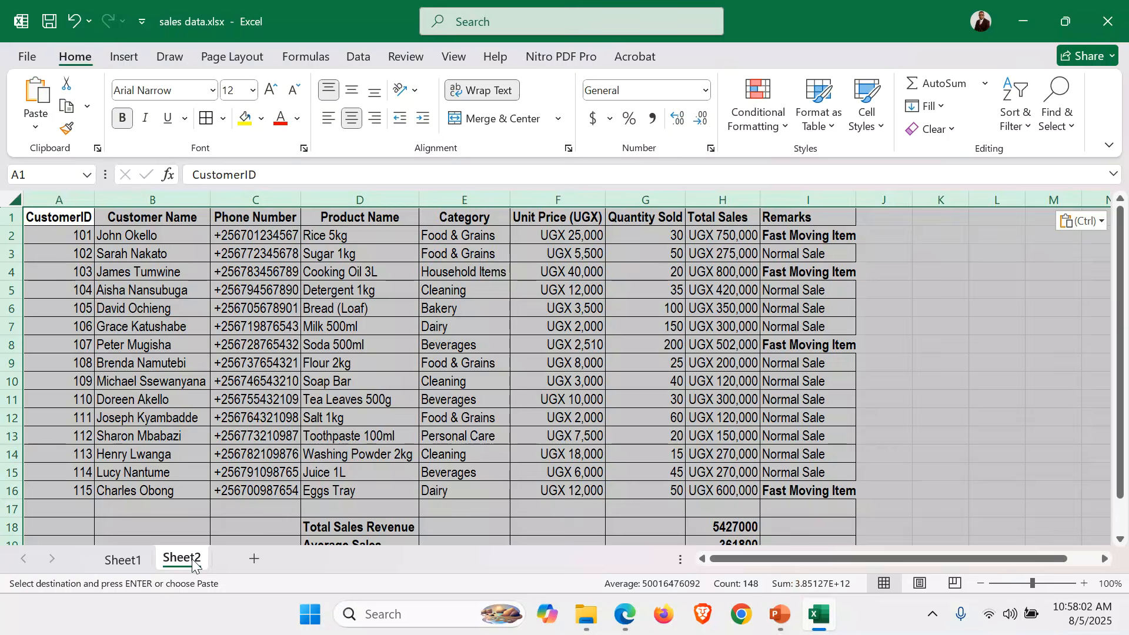
click(941, 435)
scroll(660, 373, up, 5)
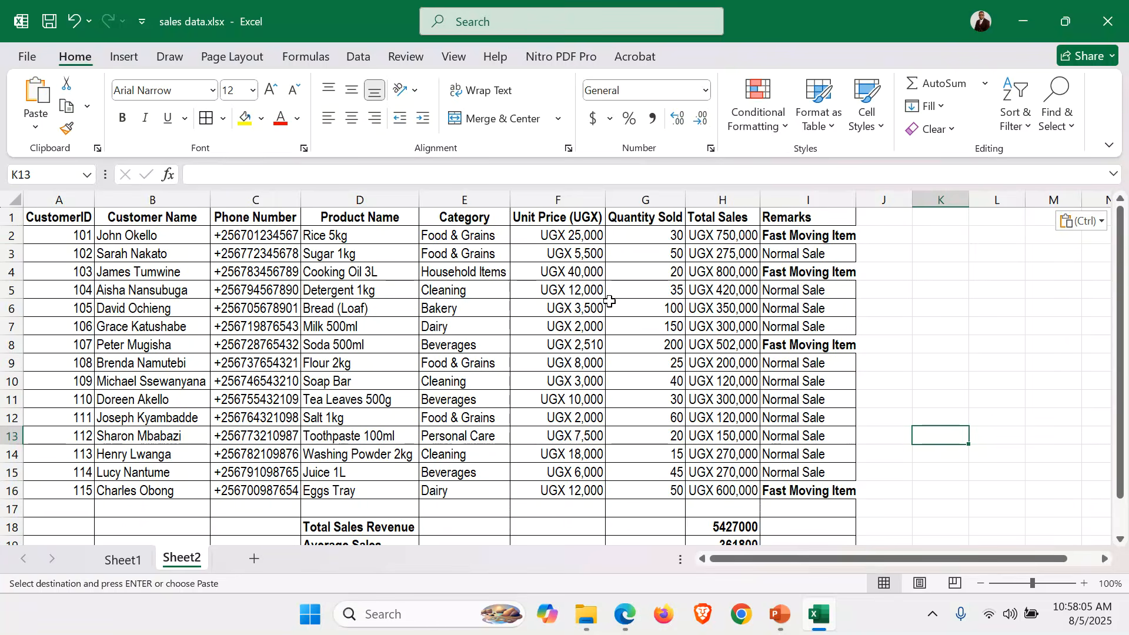
scroll(609, 308, up, 3)
click(822, 230)
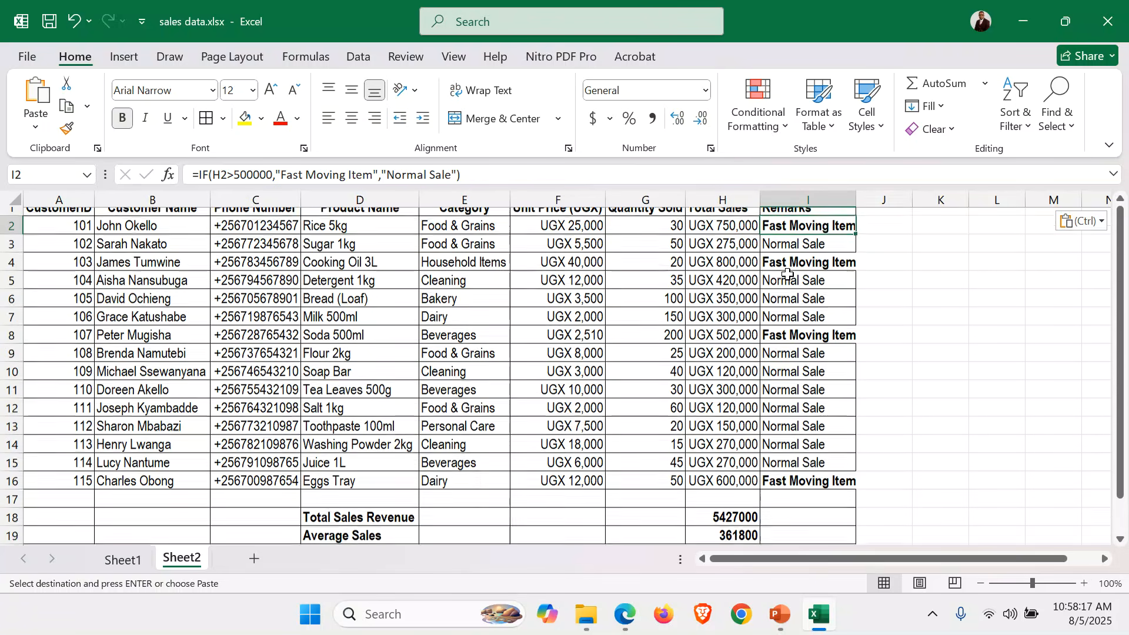
Clear rows 17-21 (Total Sales Revenue and Average Sales) and reset them to Normal cell style.
scroll(788, 272, down, 2)
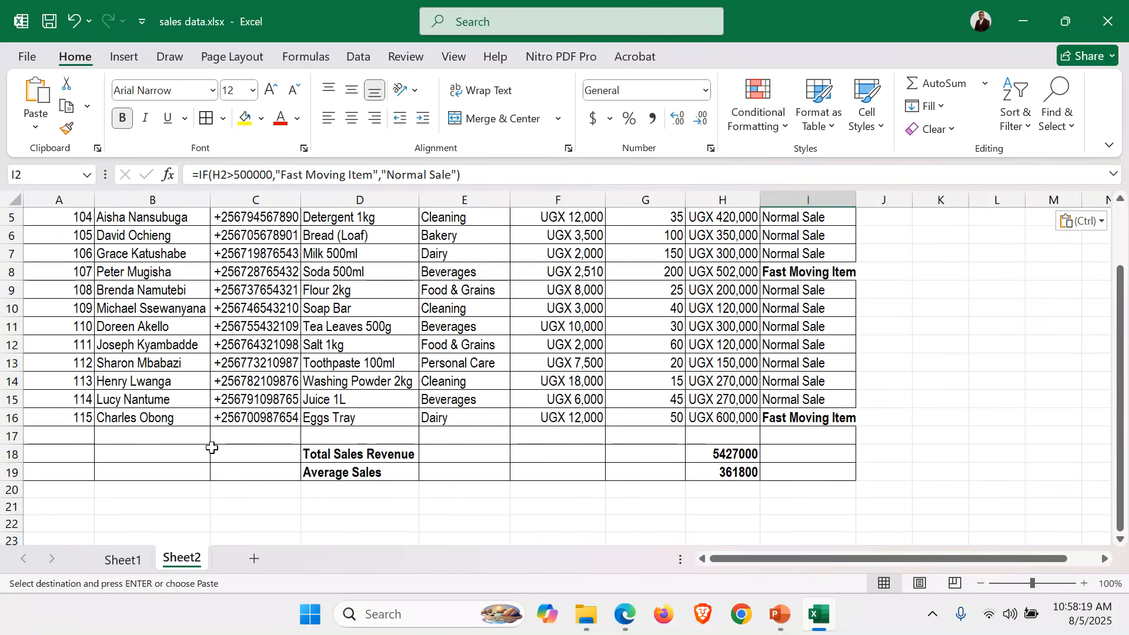
drag(6, 436, 59, 501)
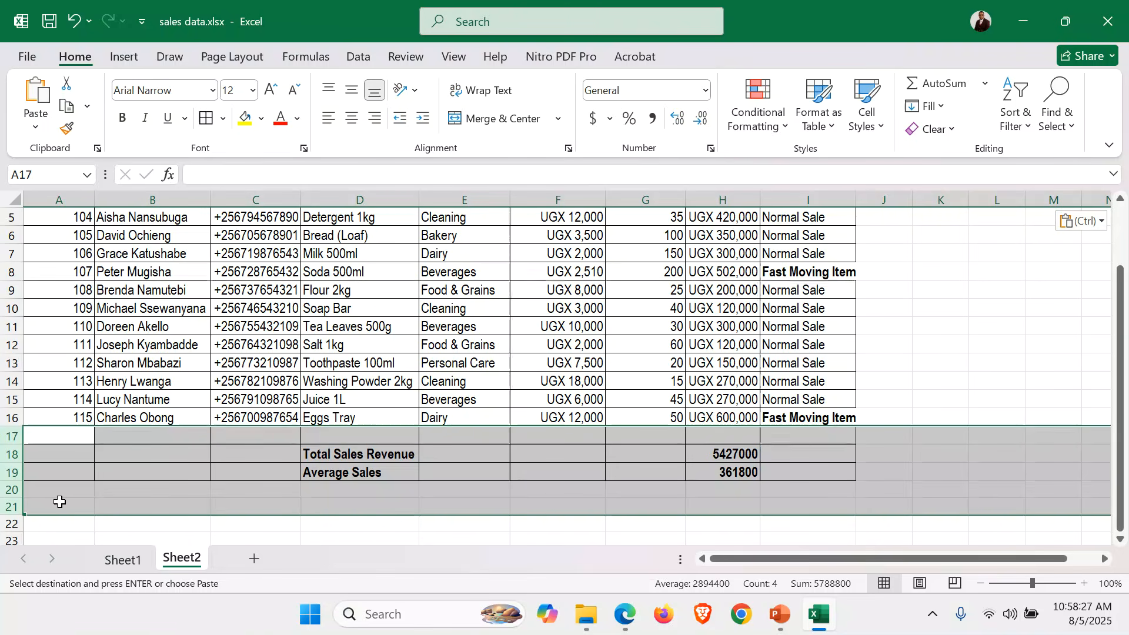
key(Delete)
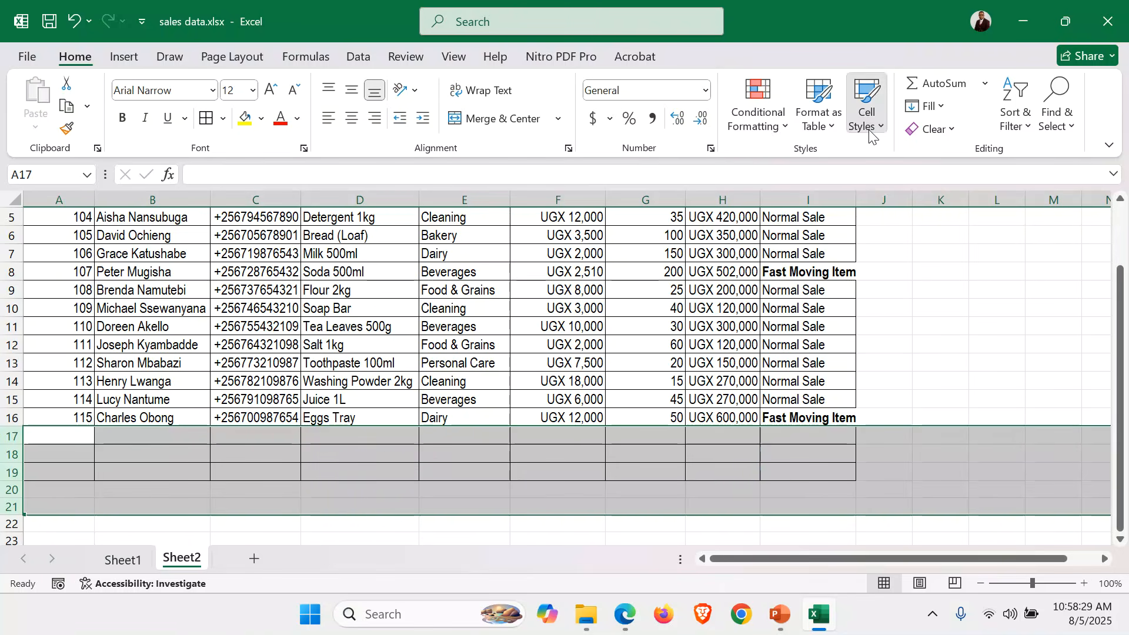
click(866, 106)
click(598, 179)
scroll(731, 433, up, 2)
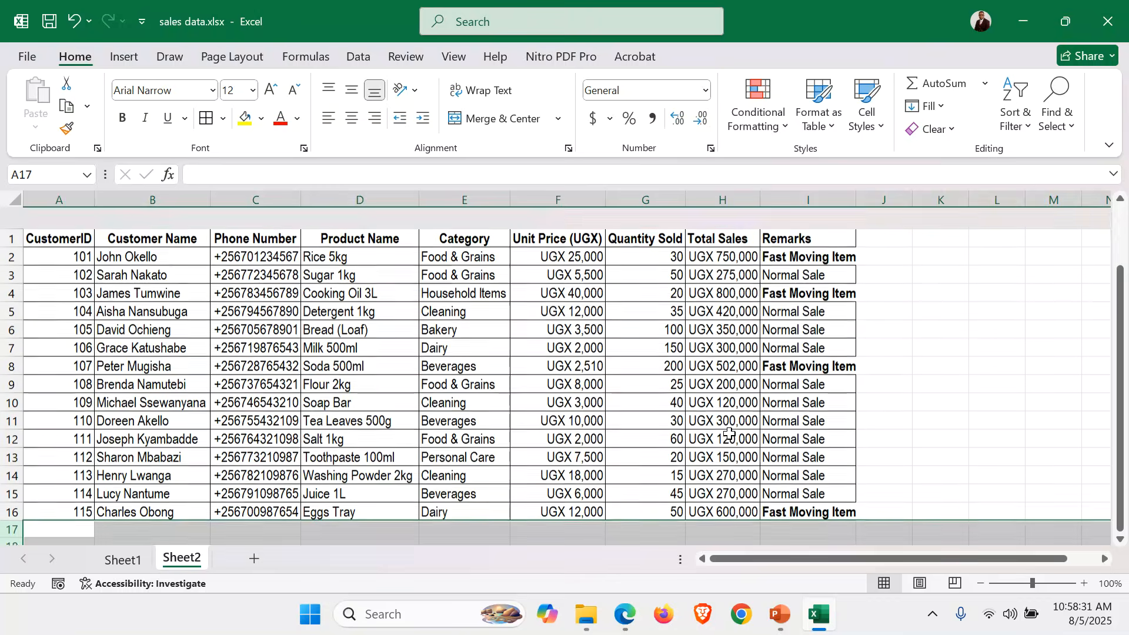
click(809, 455)
Zoom to 110%, enable filters from I1, and untick Normal Sale so only Fast Moving Item rows show.
scroll(773, 264, up, 1)
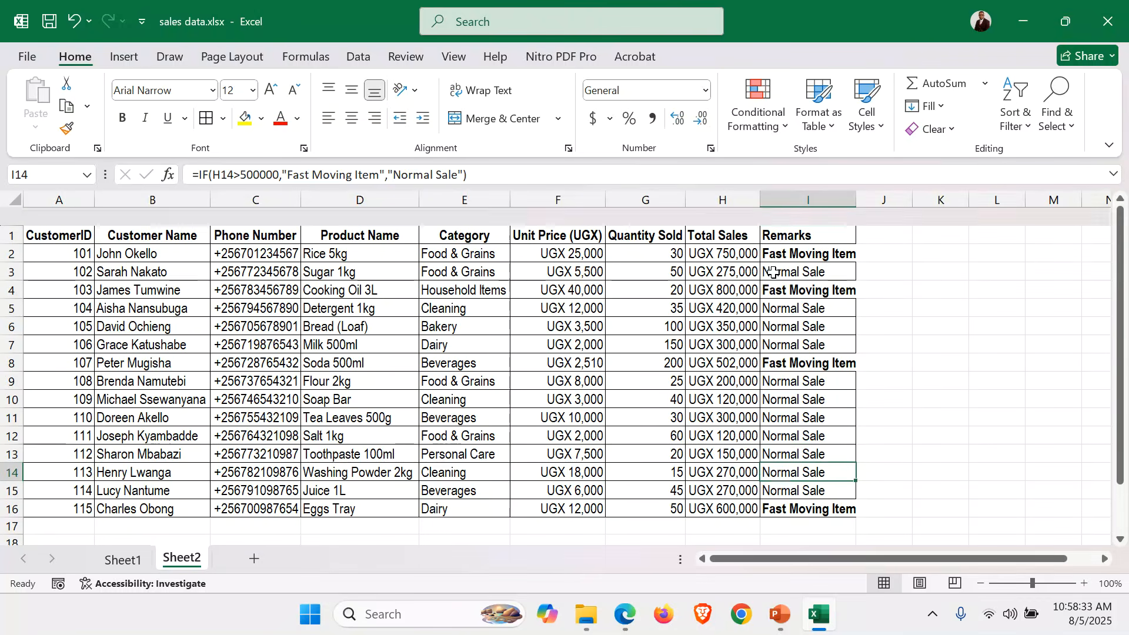
click(1086, 580)
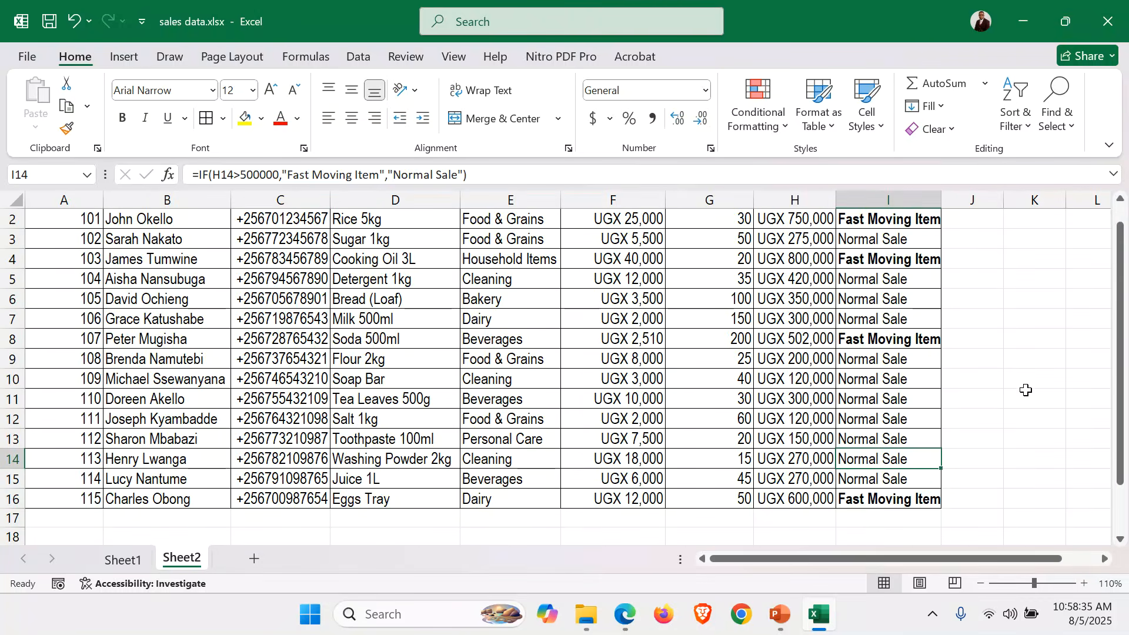
scroll(1025, 388, up, 1)
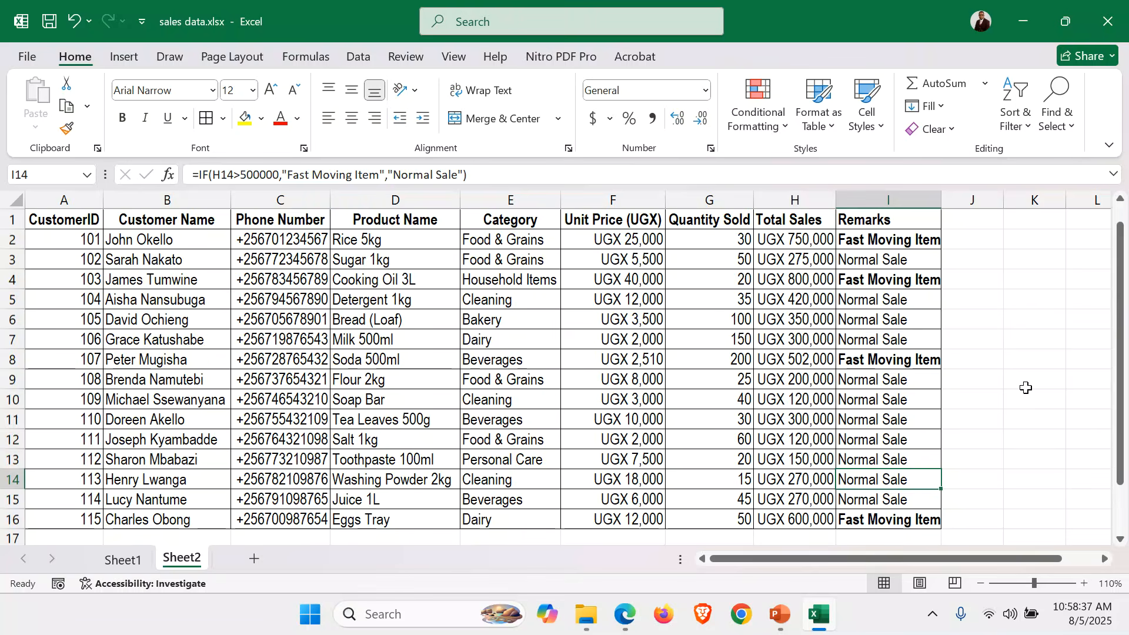
click(884, 220)
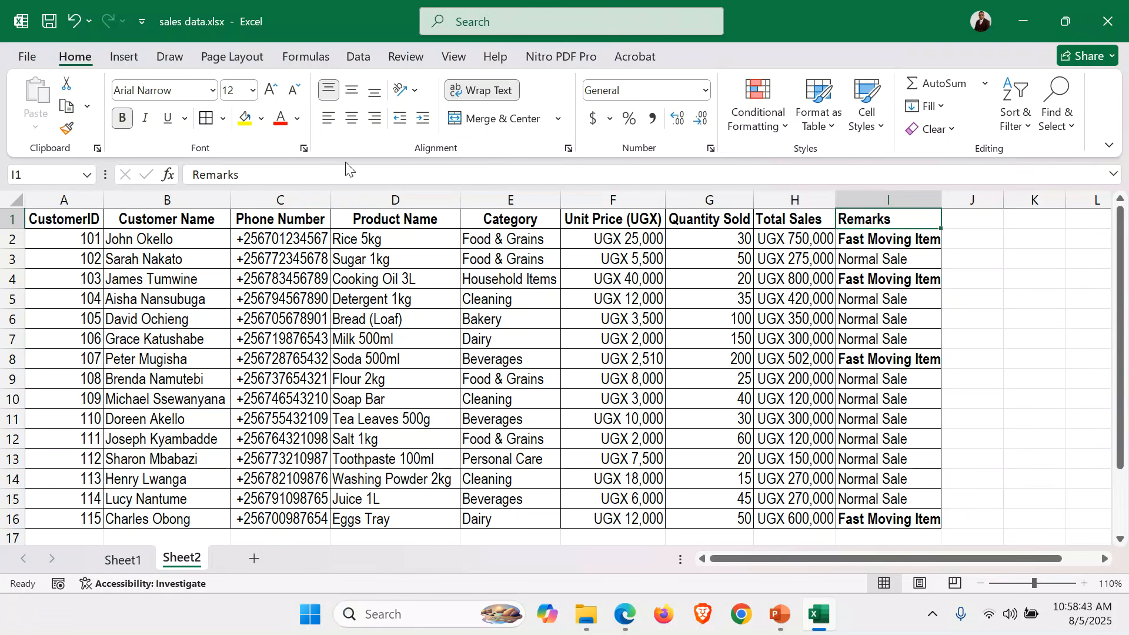
click(1026, 134)
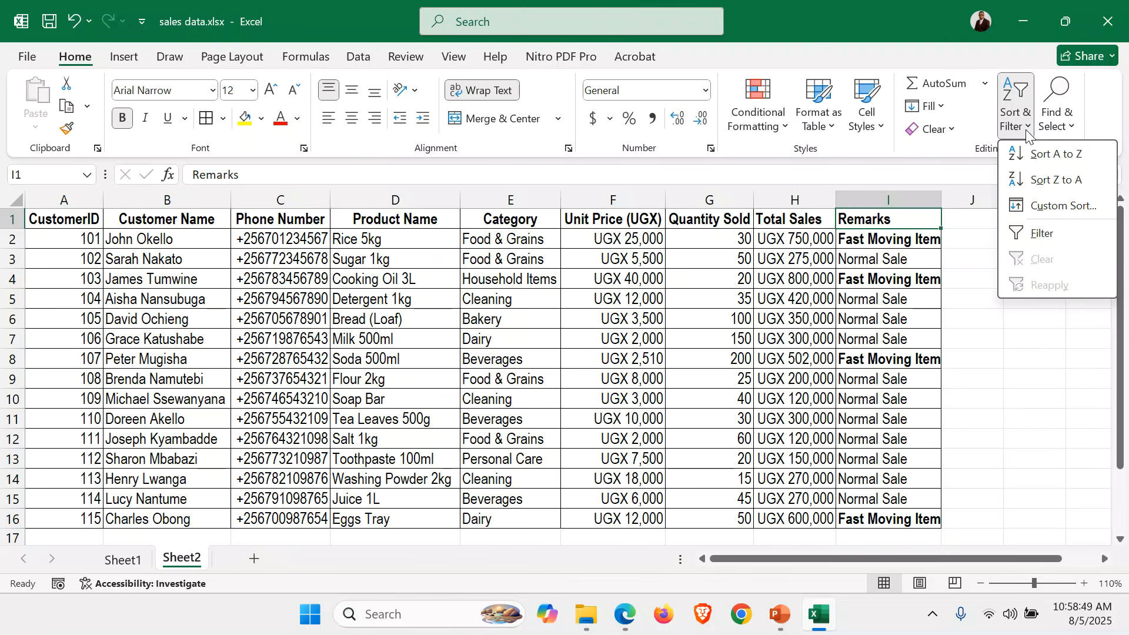
click(1044, 233)
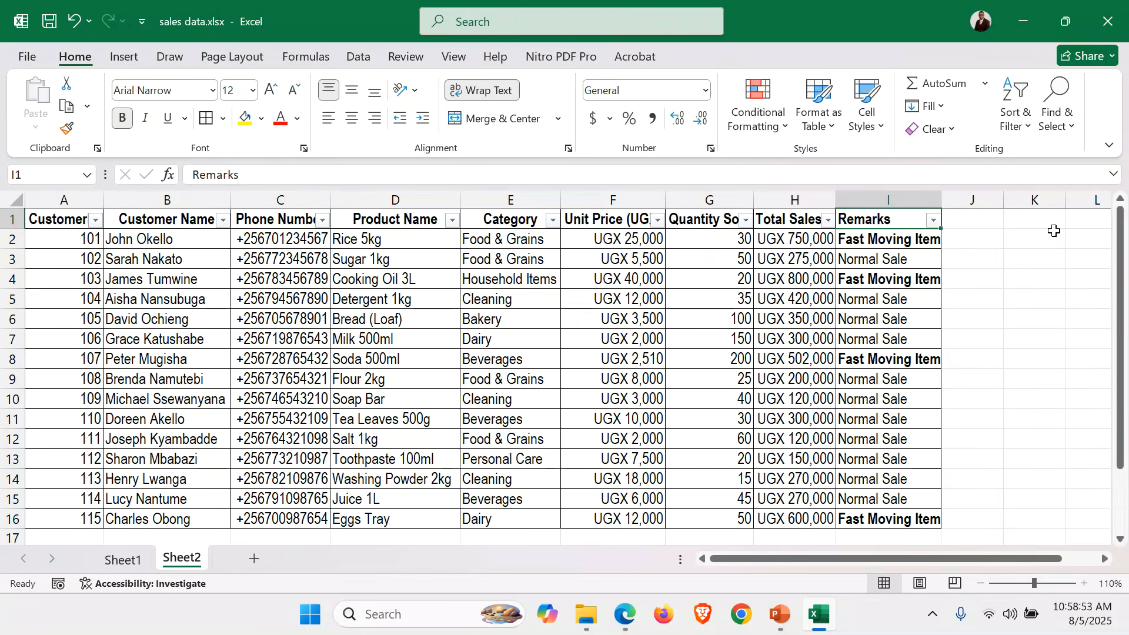
click(934, 222)
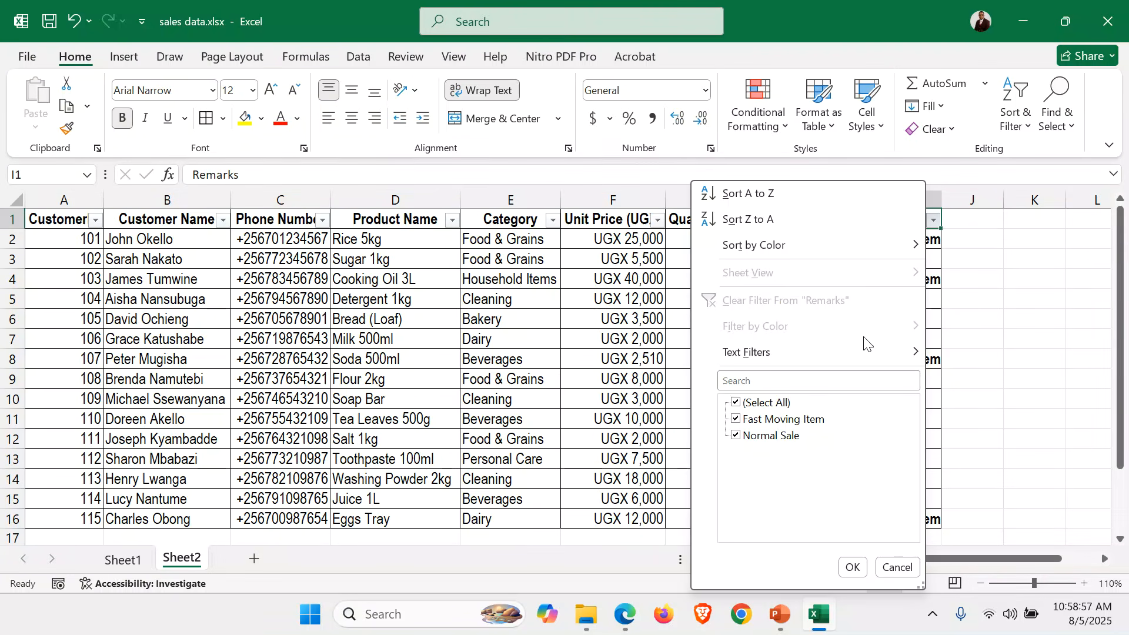
click(736, 434)
click(737, 436)
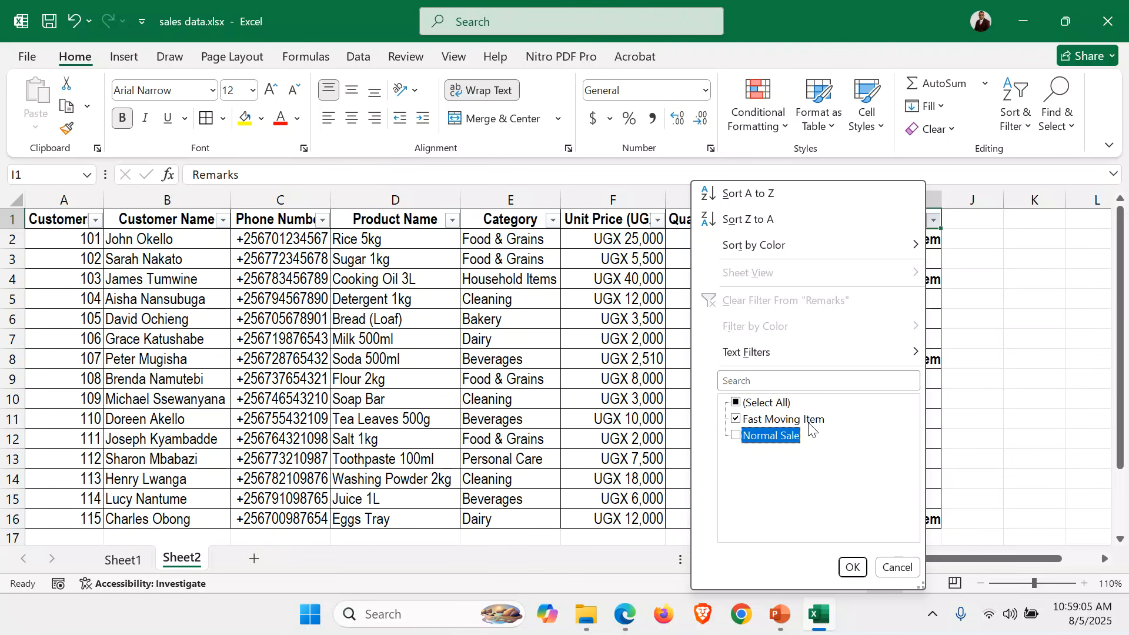
click(854, 569)
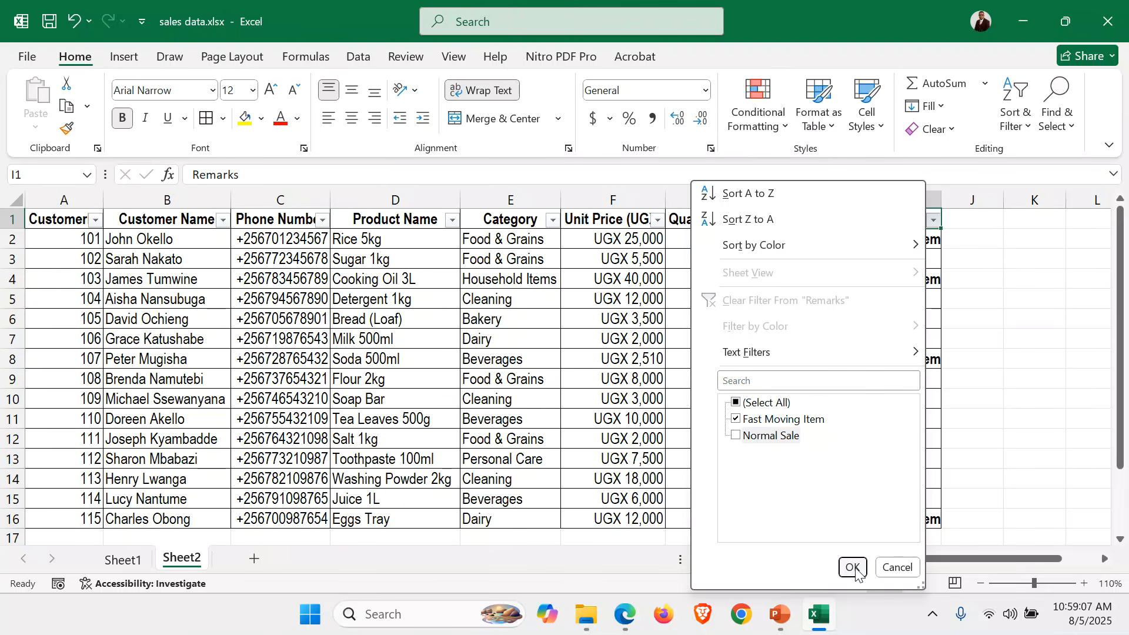
click(902, 379)
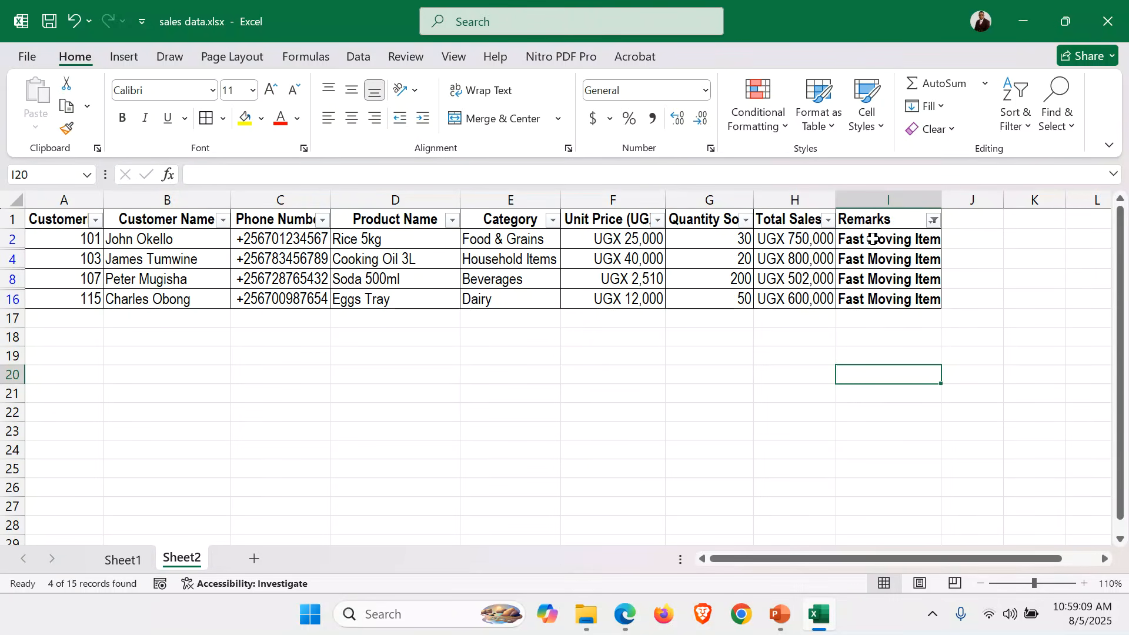
Autofit column I and rename Sheet2 to 'Fast Moving Items'.
double_click(941, 194)
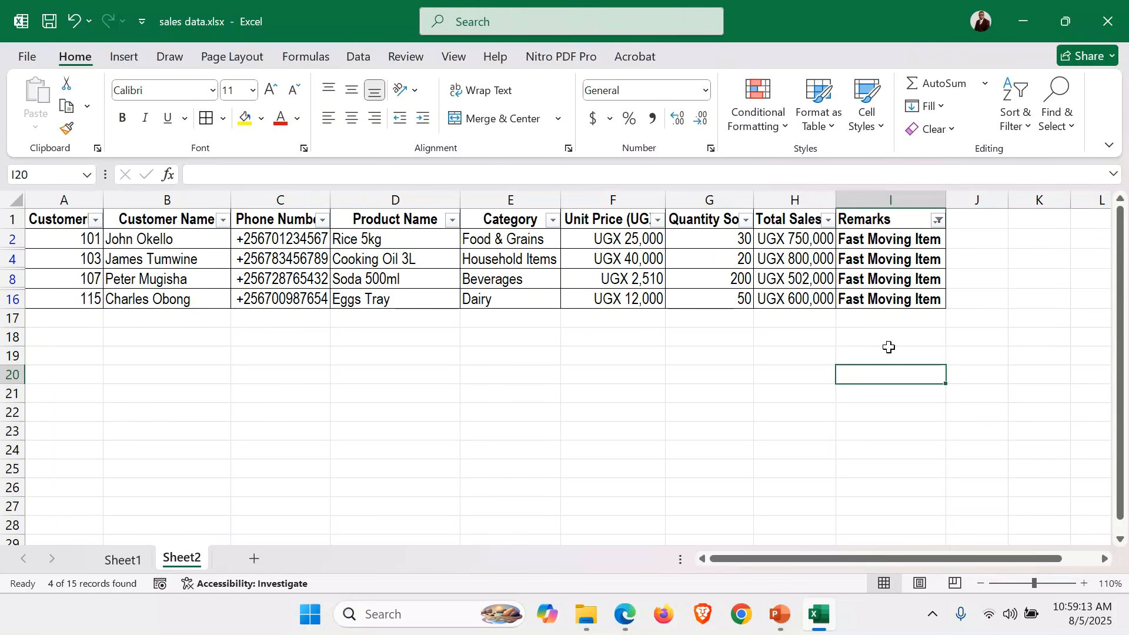
double_click(179, 560)
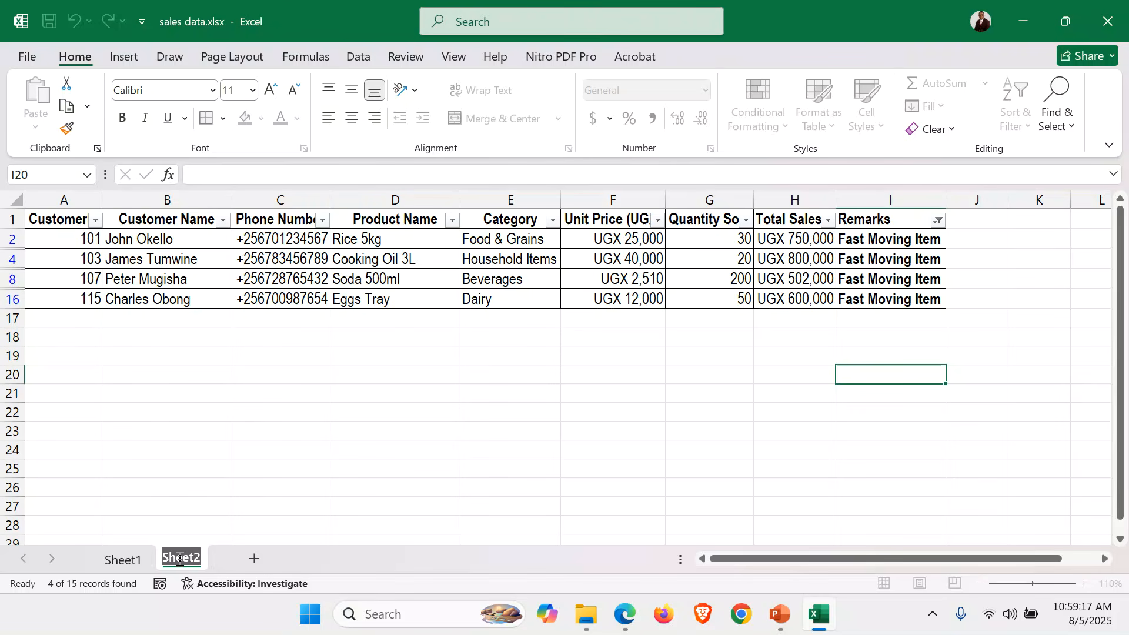
text(F)
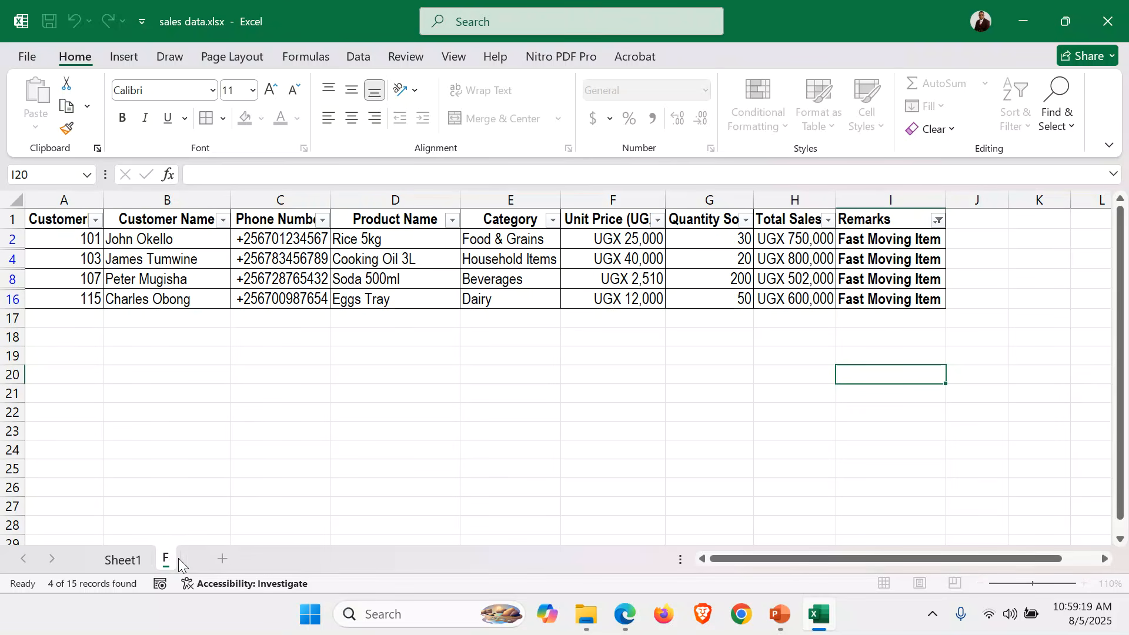
text(ast Mov)
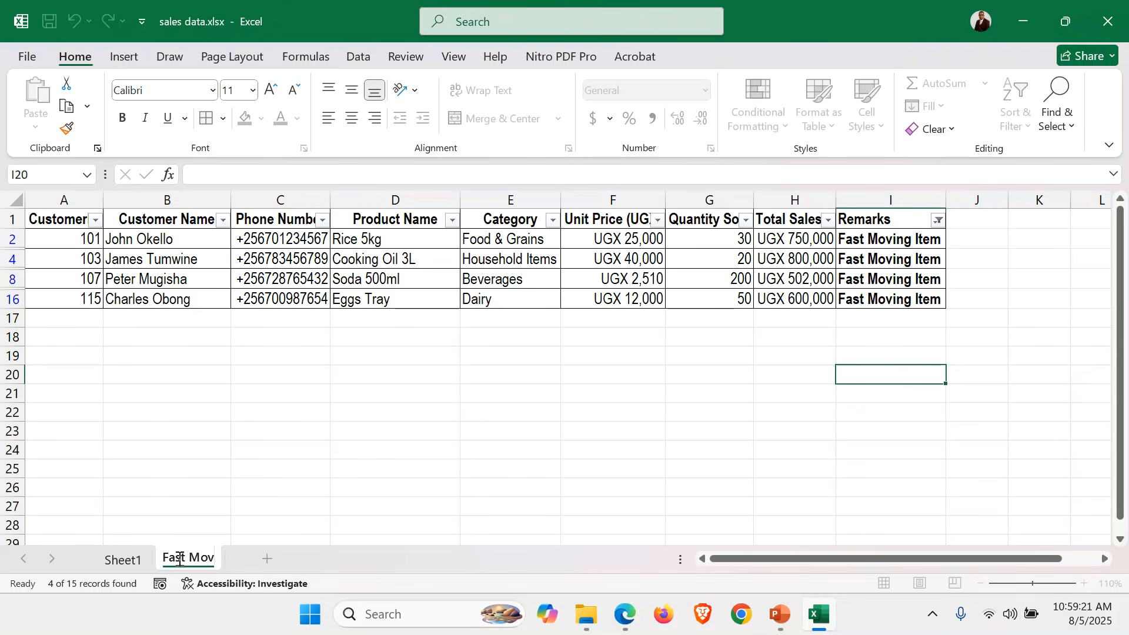
text(ing Items)
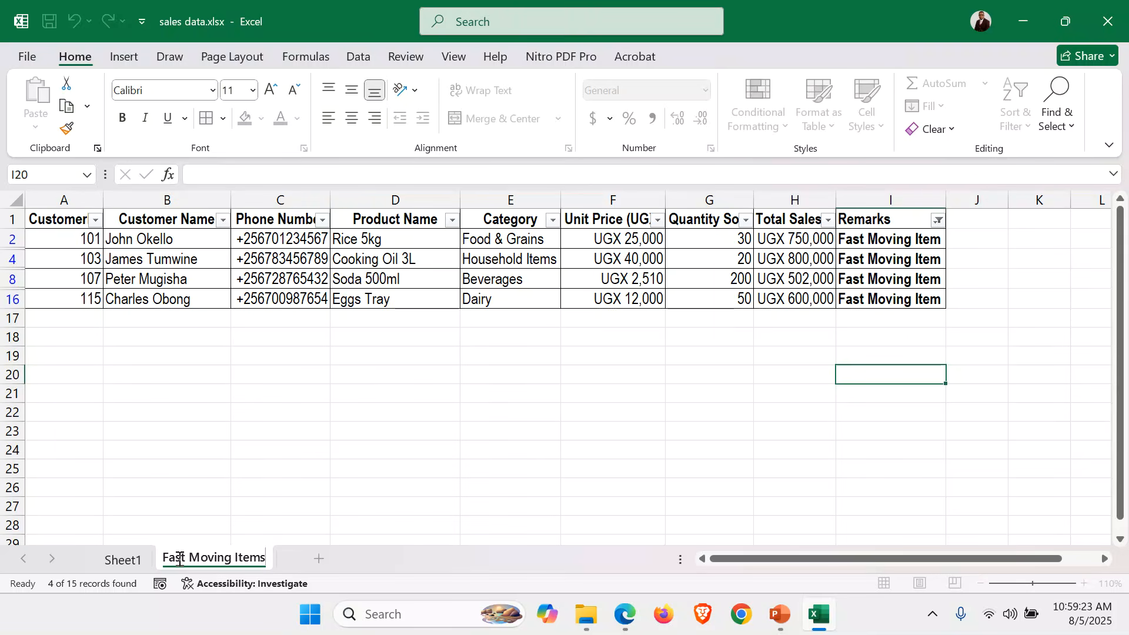
key(Return)
Rename Sheet1 to 'Sales Data' and return to the Fast Moving Items sheet.
click(120, 560)
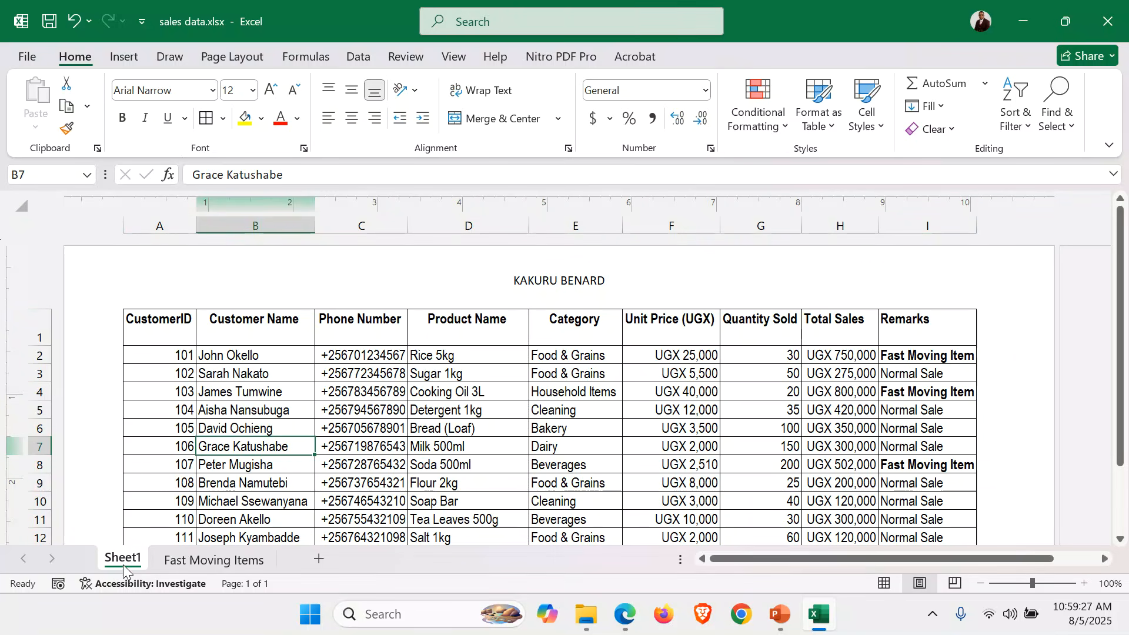
double_click(123, 563)
text(Sal)
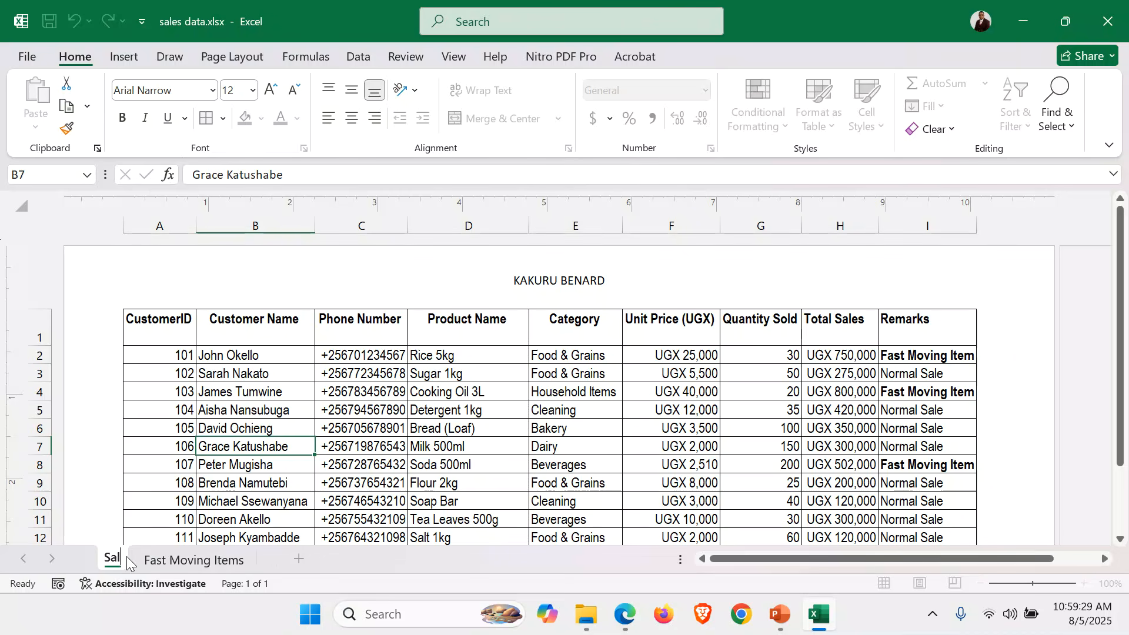
text(es Data)
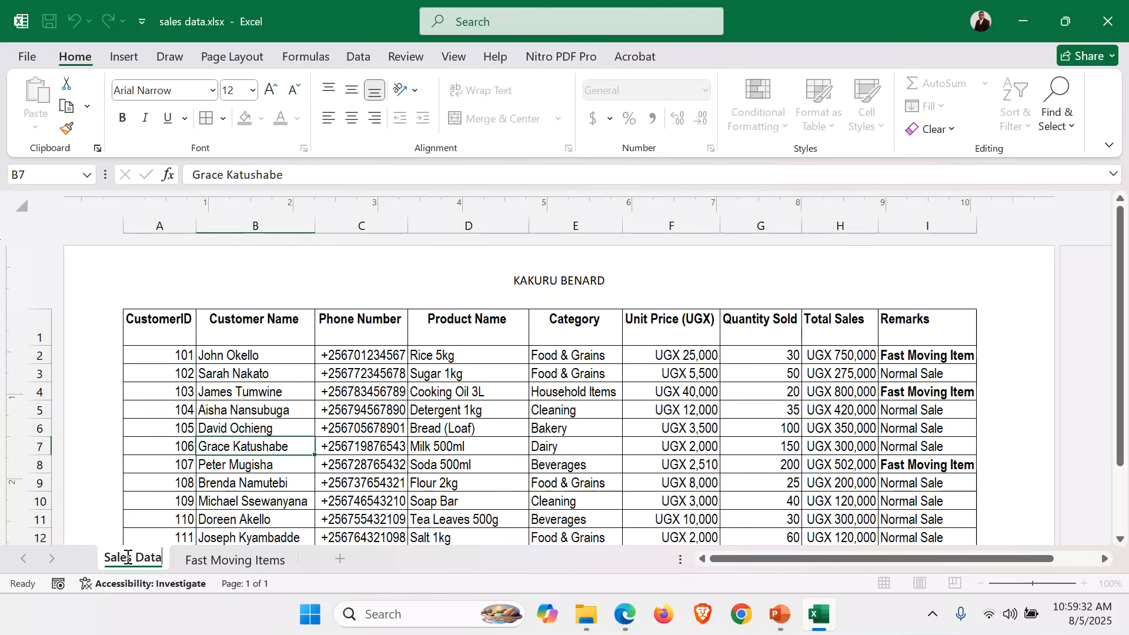
key(Return)
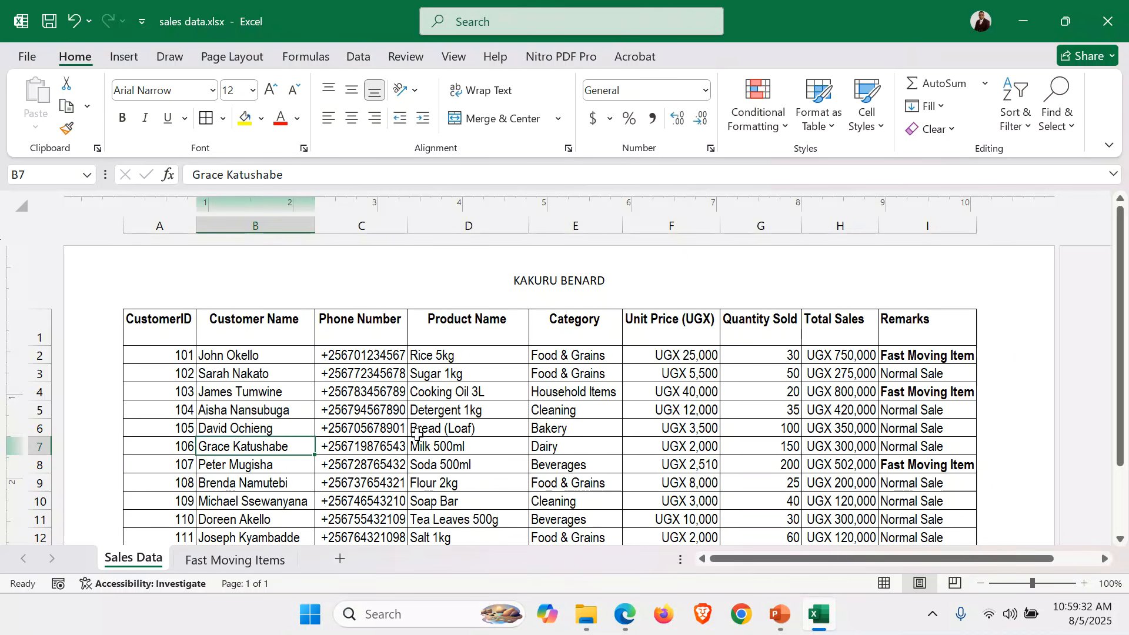
click(230, 559)
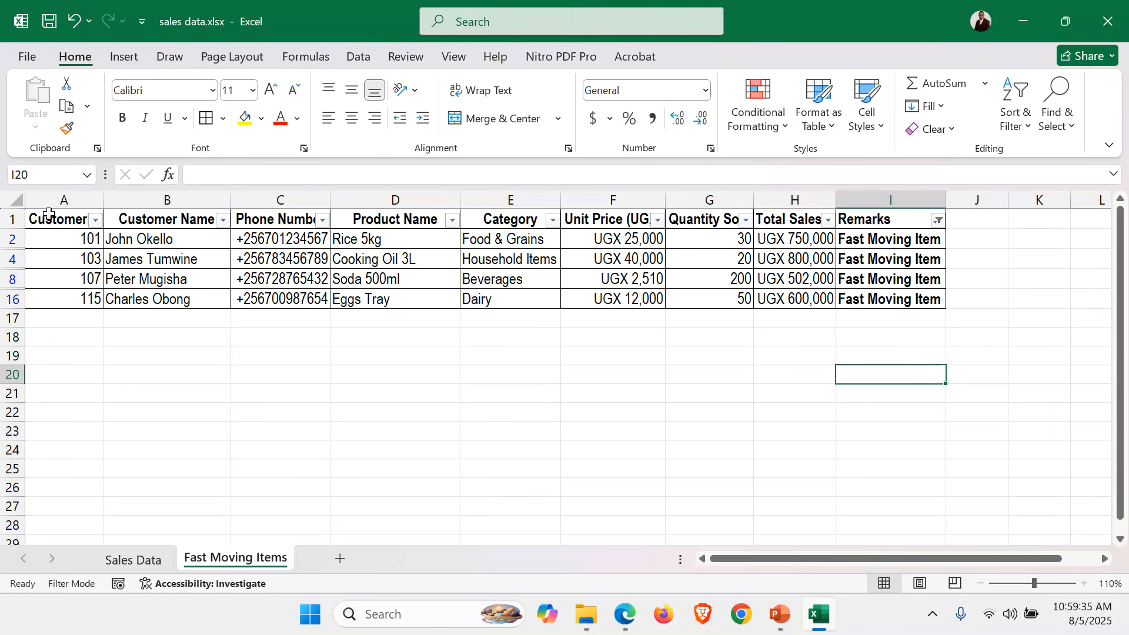
Enter 045 as the centred header of the Fast Moving Items sheet.
drag(48, 216, 892, 295)
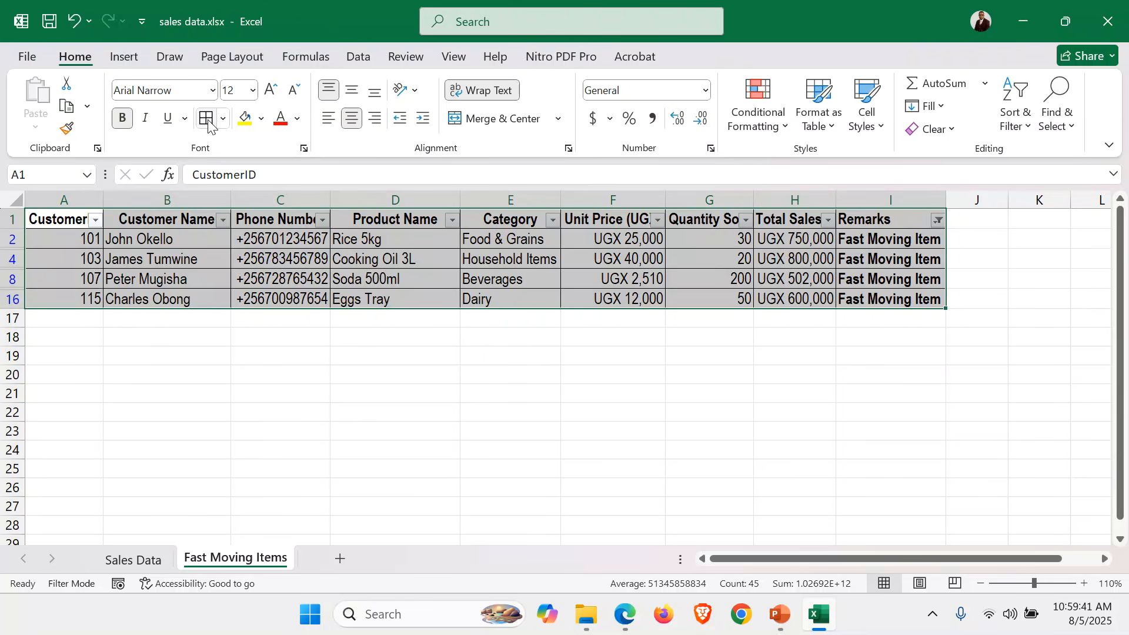
click(421, 335)
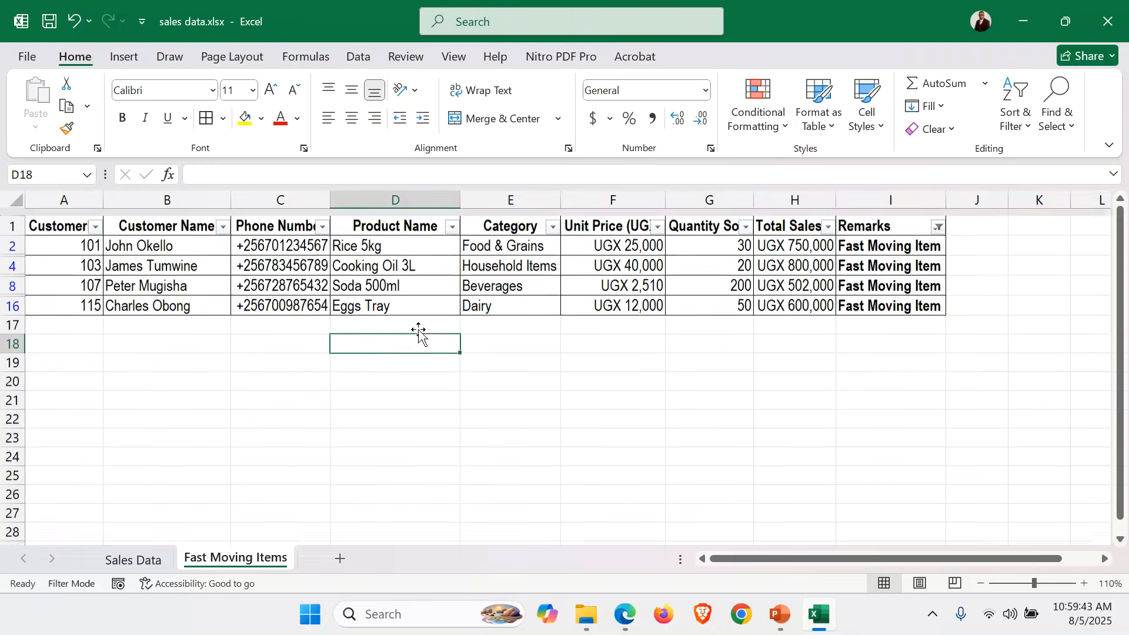
click(124, 57)
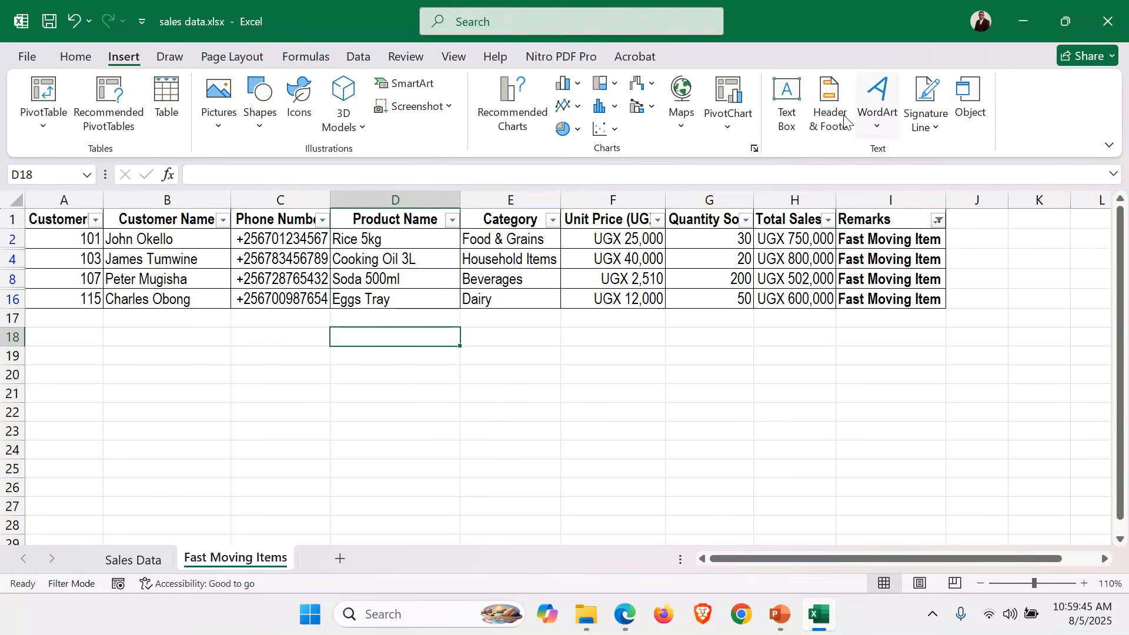
click(829, 106)
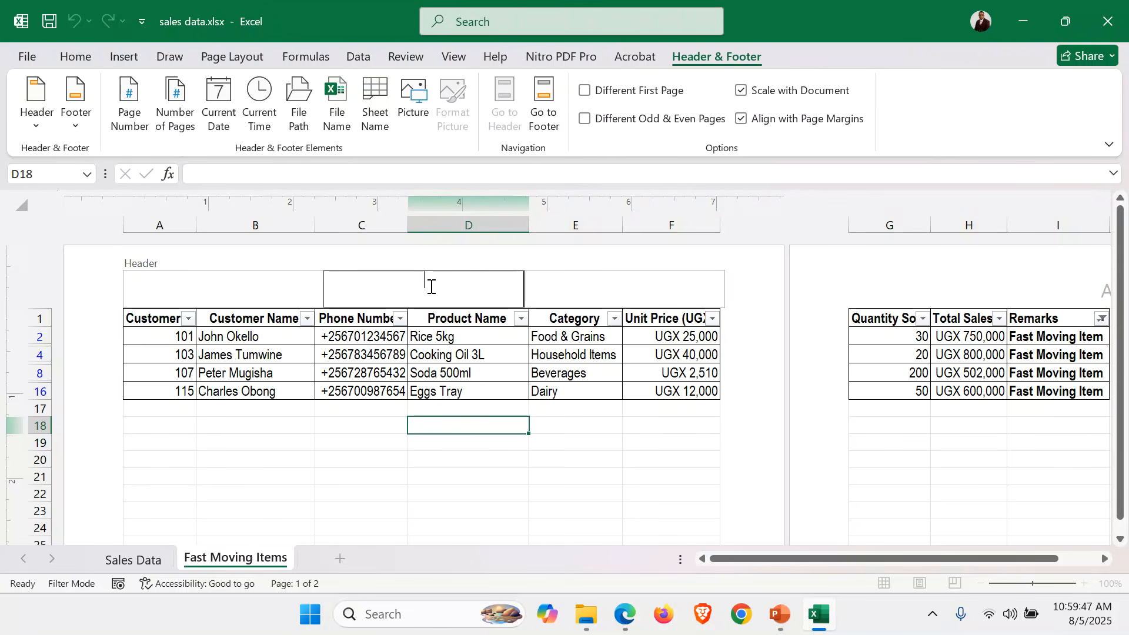
Type the author's full name into the centre footer and return to the cells.
click(556, 94)
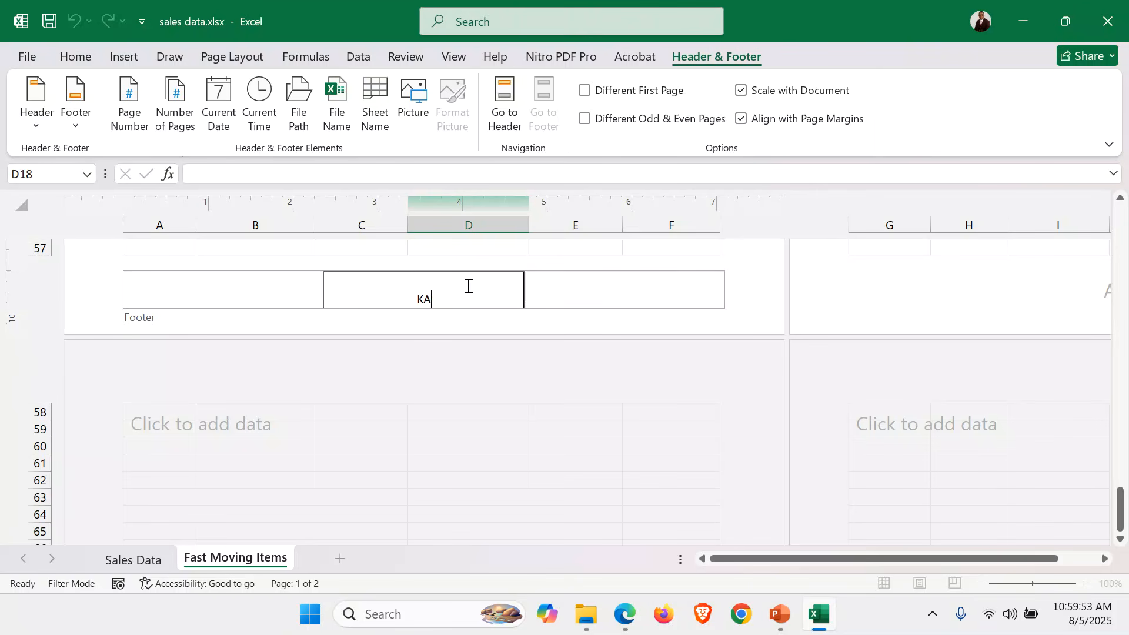
click(510, 124)
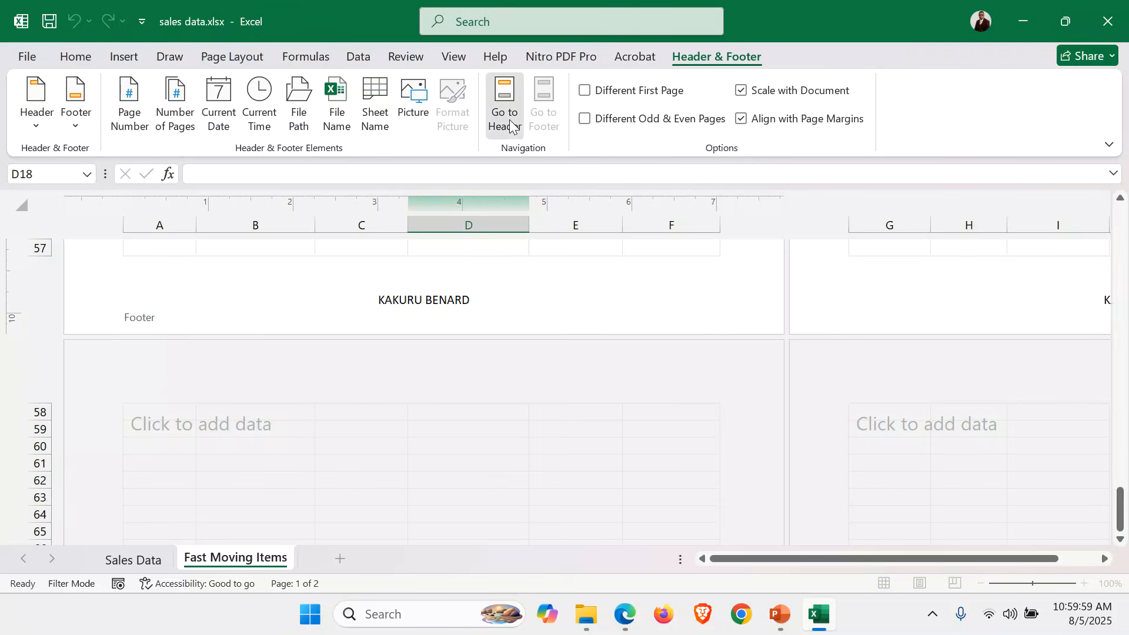
click(366, 393)
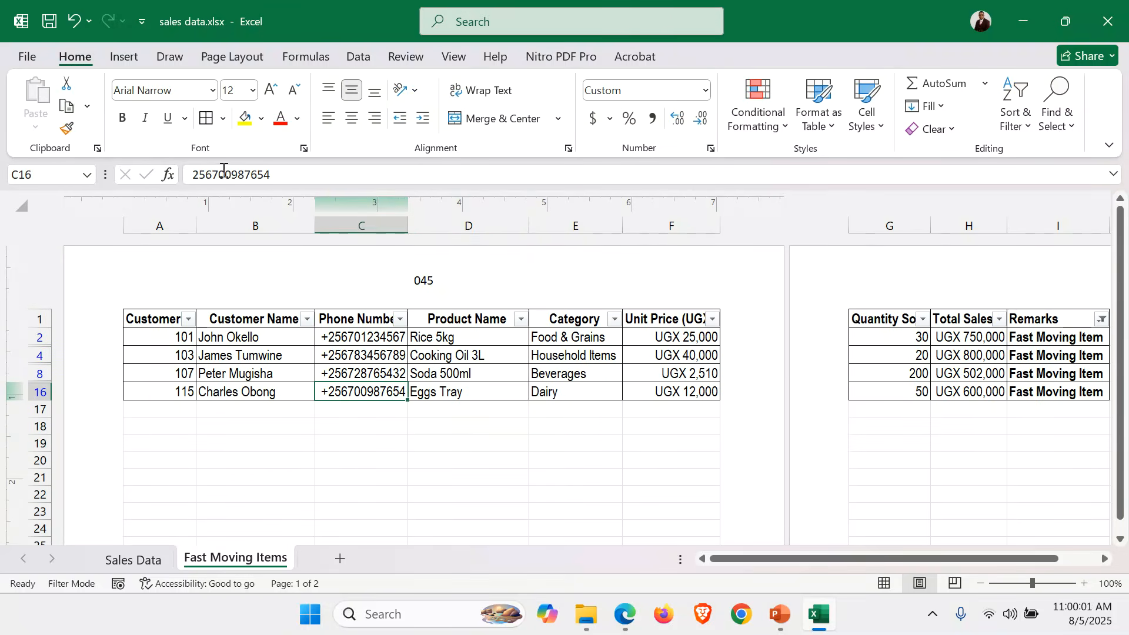
Turn the Fast Moving Items sheet to landscape orientation.
click(221, 56)
click(216, 103)
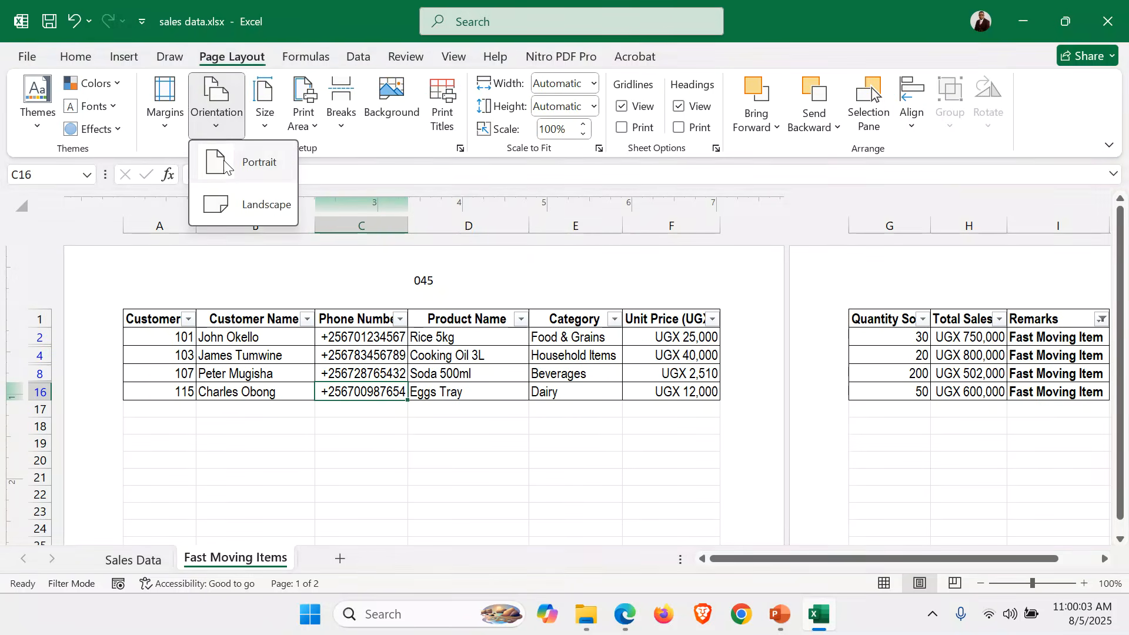
click(236, 204)
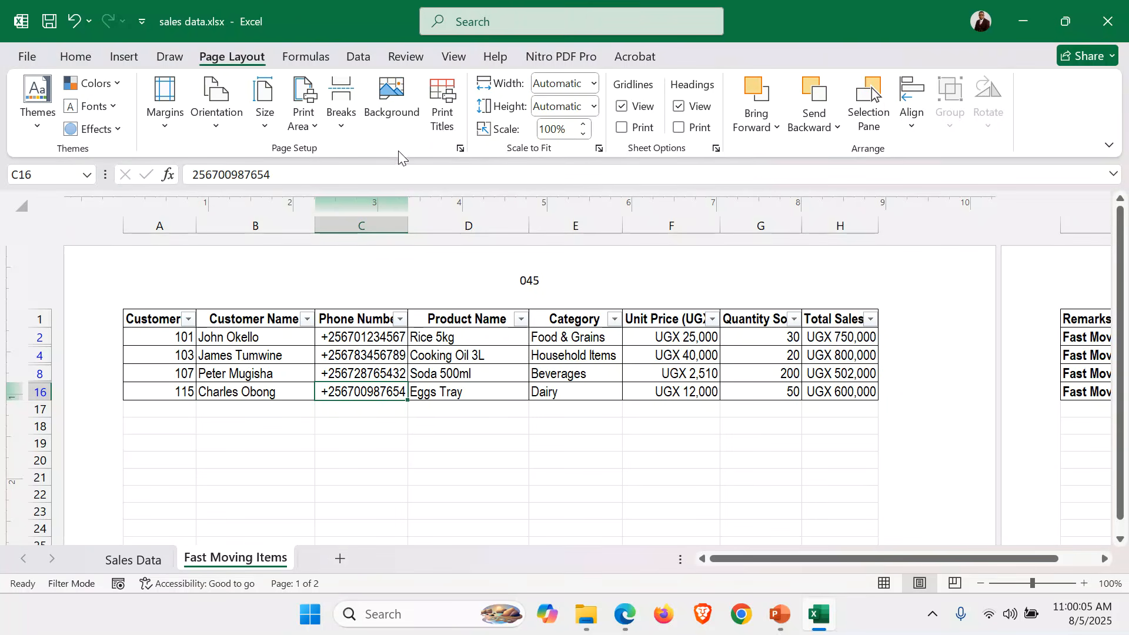
In Page Setup, fit the sheet to 1 page by 1 on A4 paper.
click(461, 148)
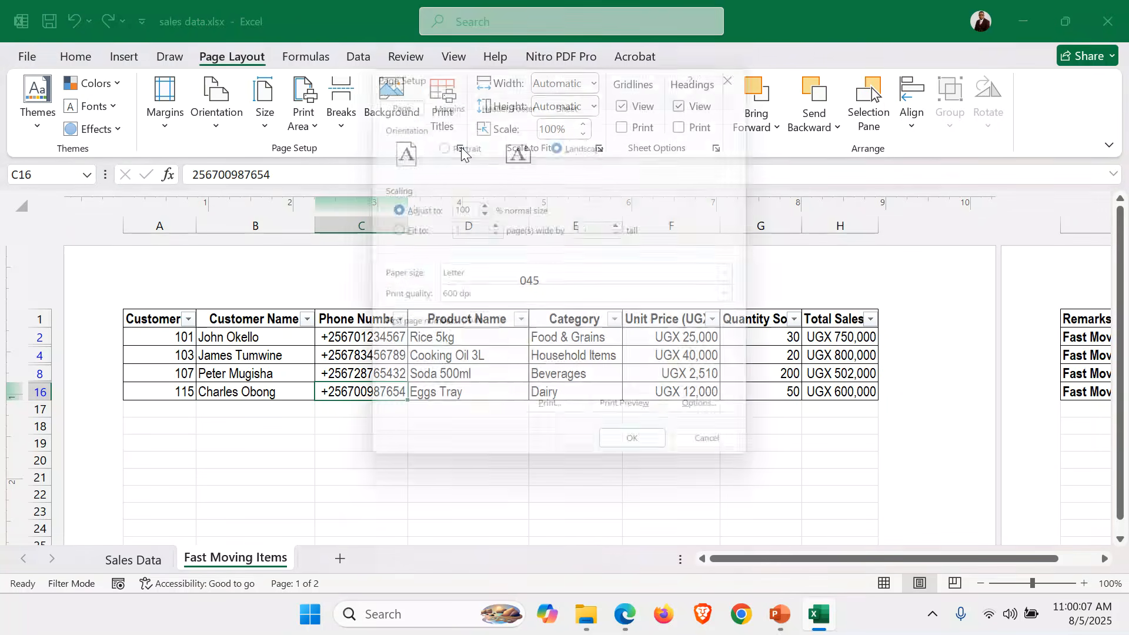
click(388, 229)
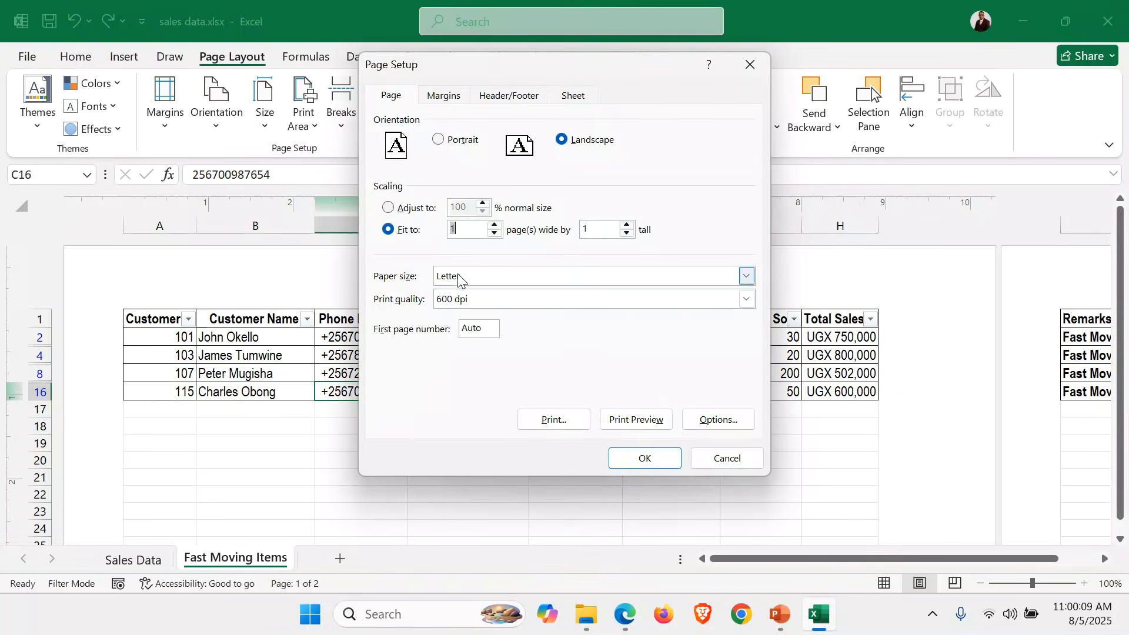
click(746, 277)
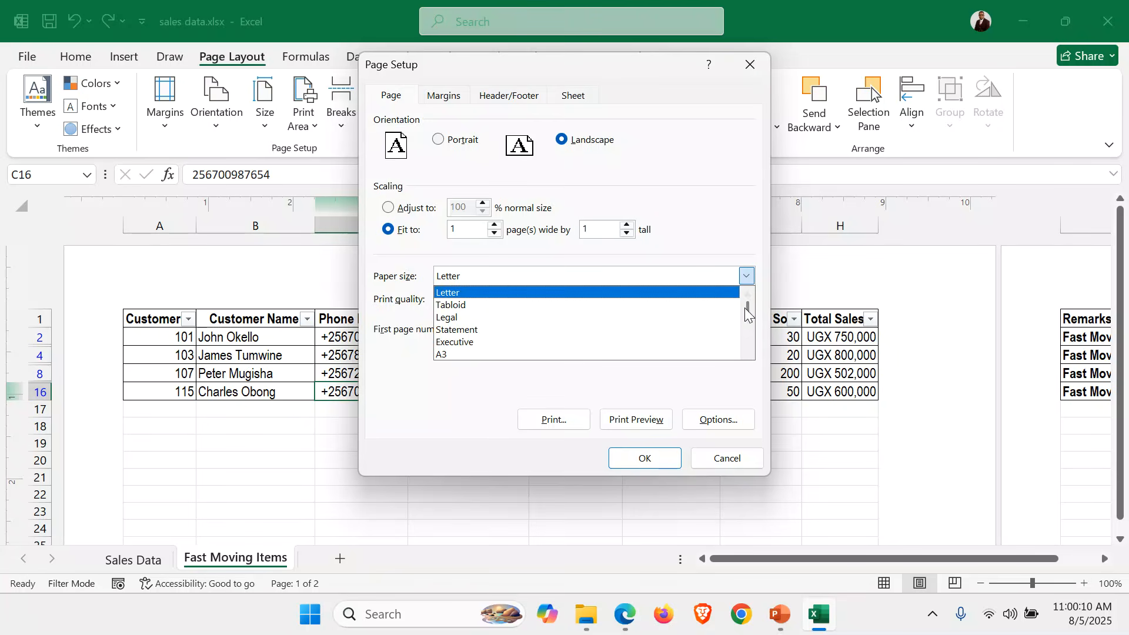
click(748, 353)
click(513, 353)
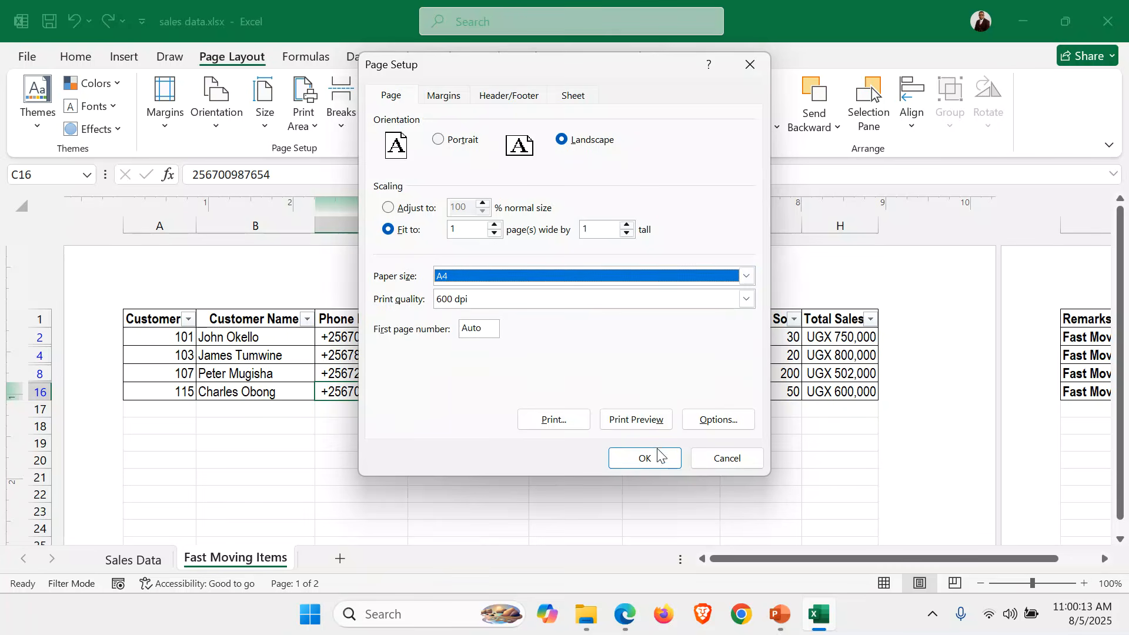
click(647, 460)
click(394, 444)
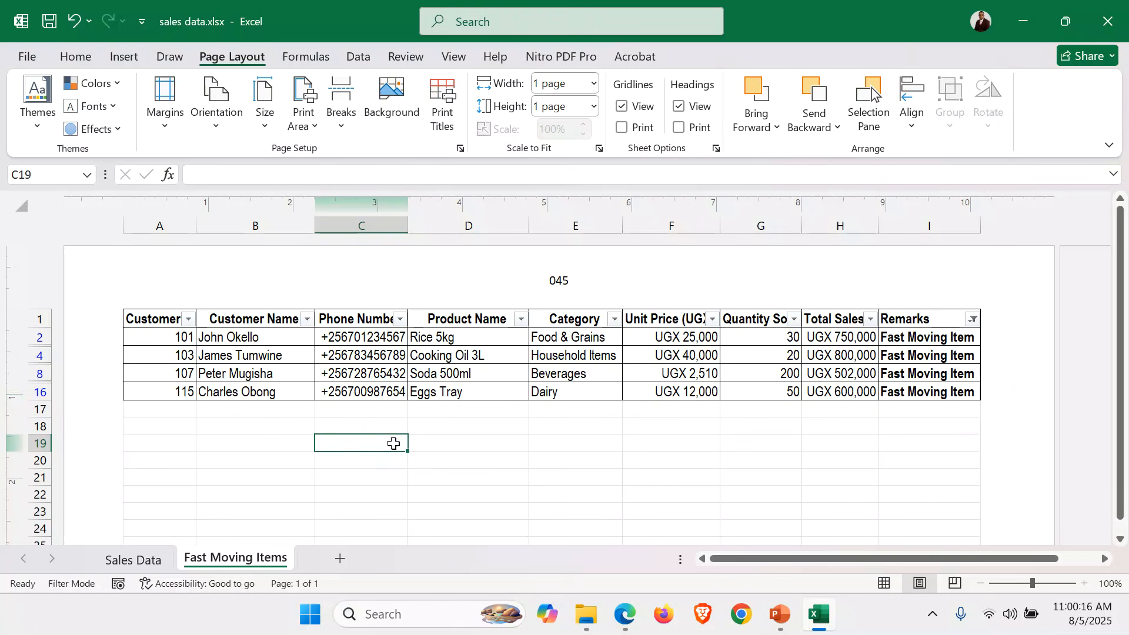
click(625, 615)
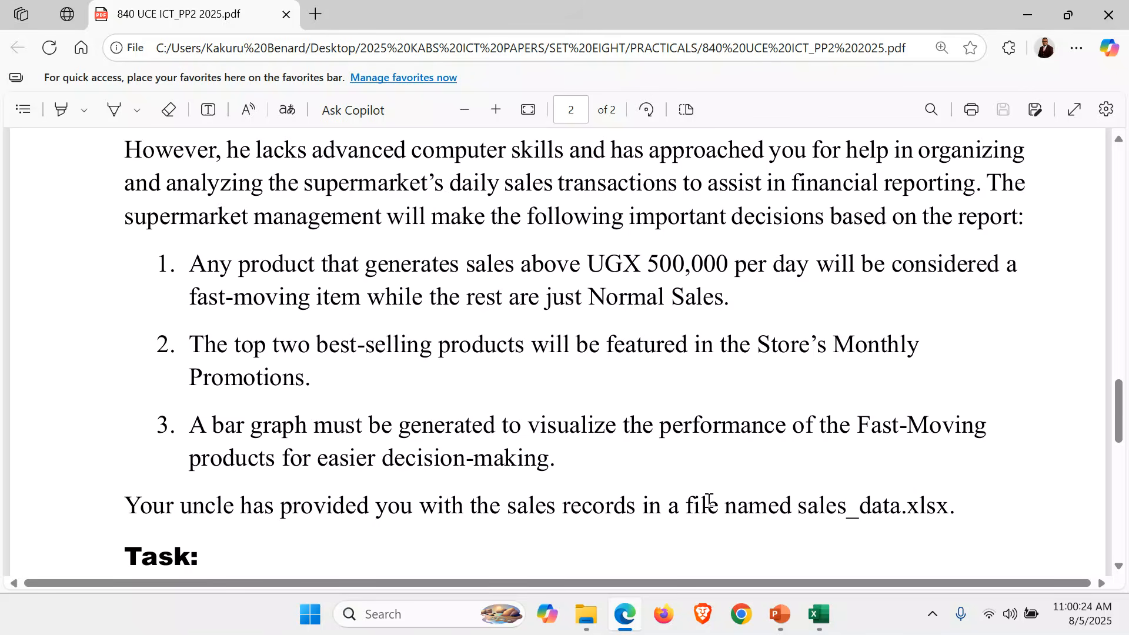
click(821, 615)
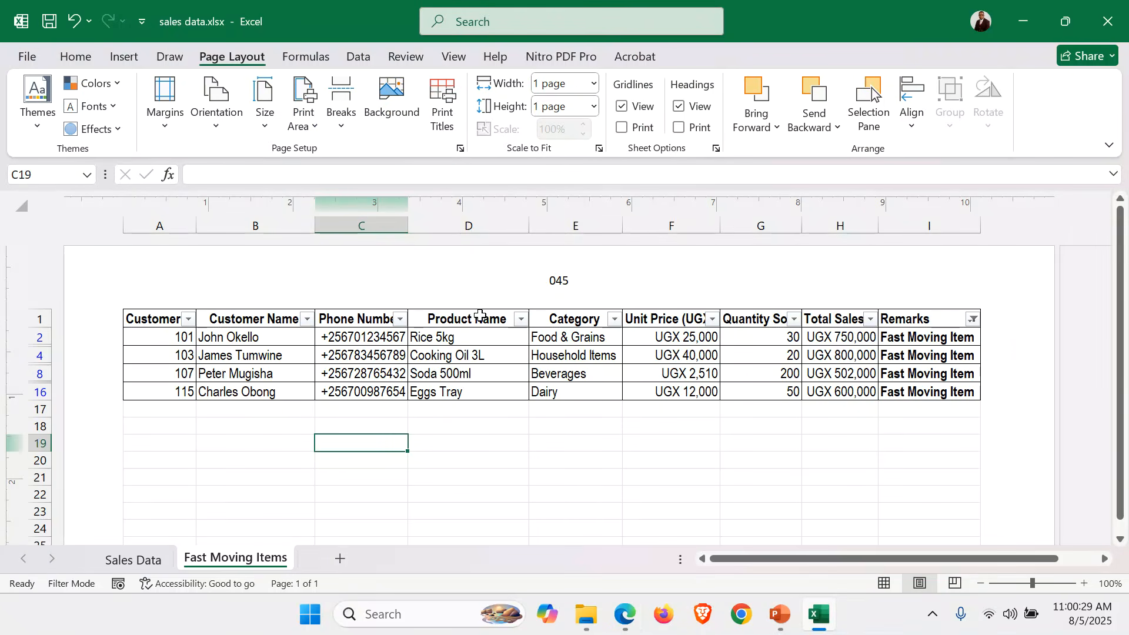
Select Product Name D1:D16 and Total Sales H1:H16, then insert a 2-D clustered column chart.
drag(488, 317, 474, 395)
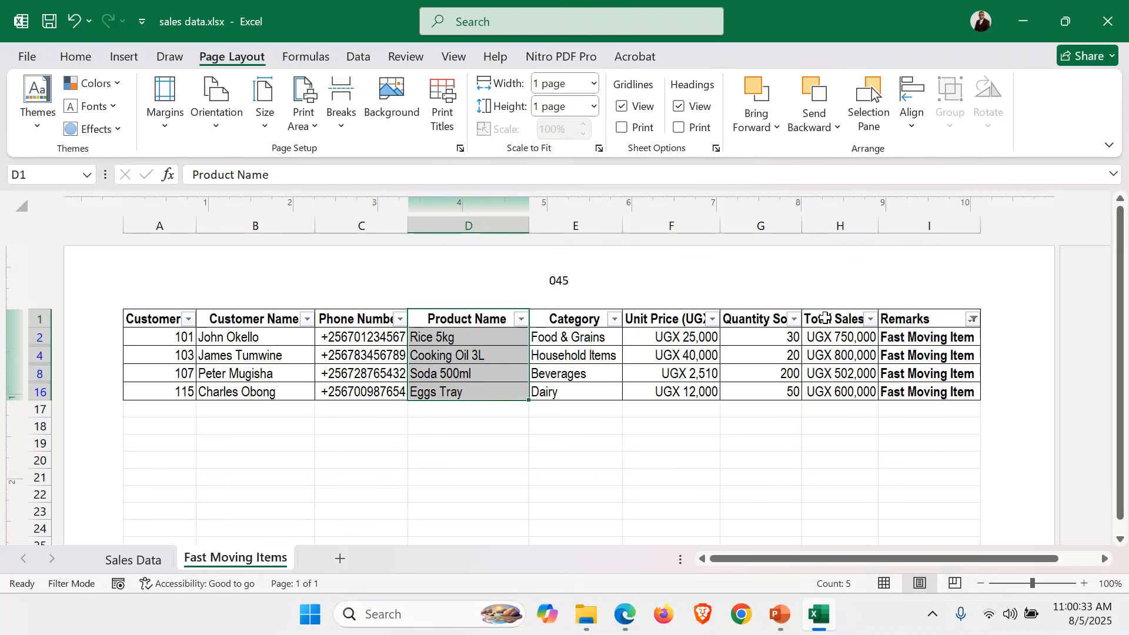
ctrl+drag(825, 318, 837, 388)
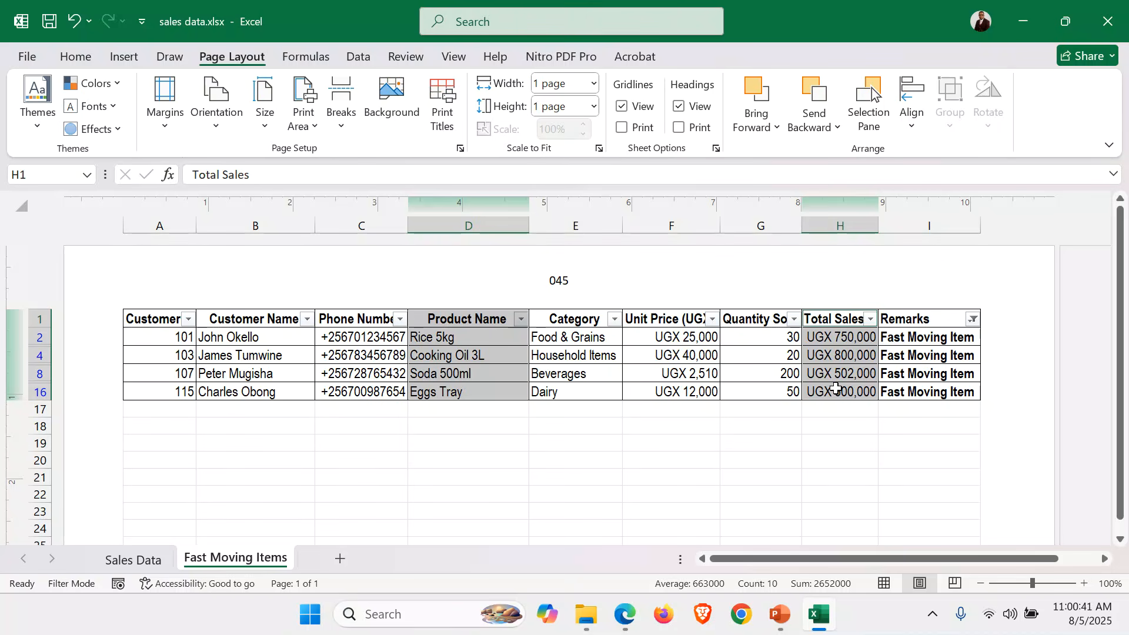
click(132, 55)
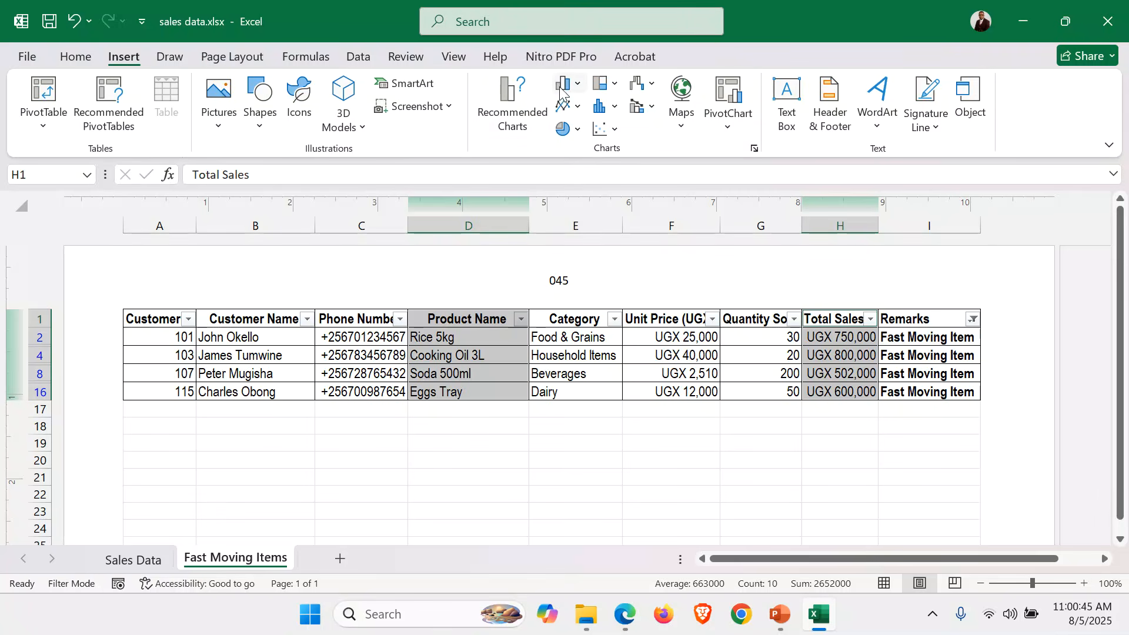
click(579, 86)
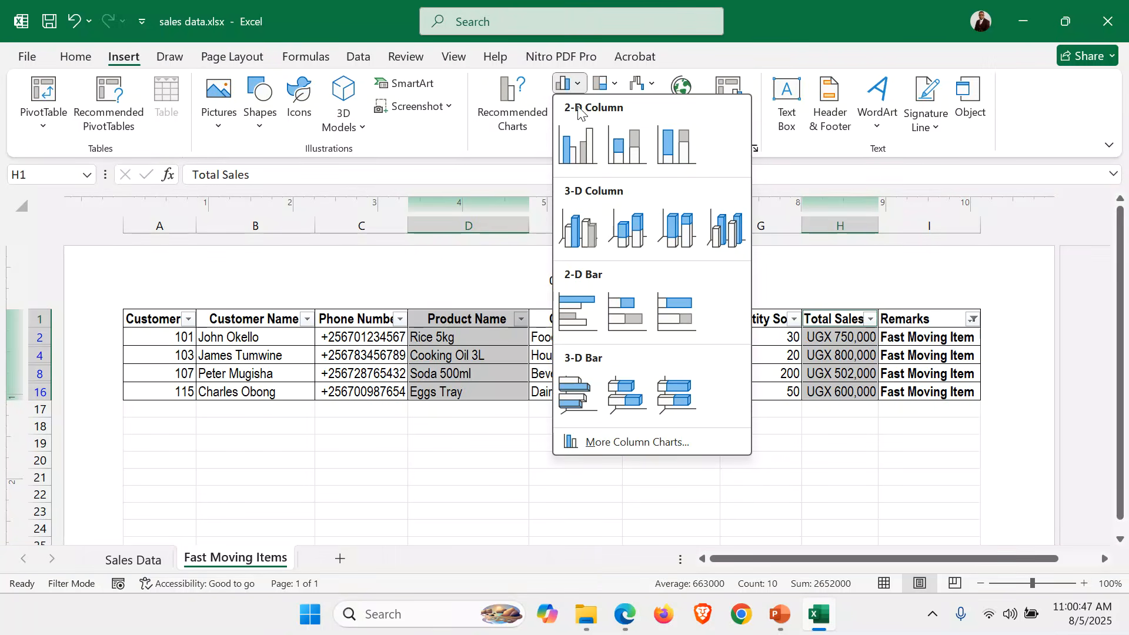
click(576, 140)
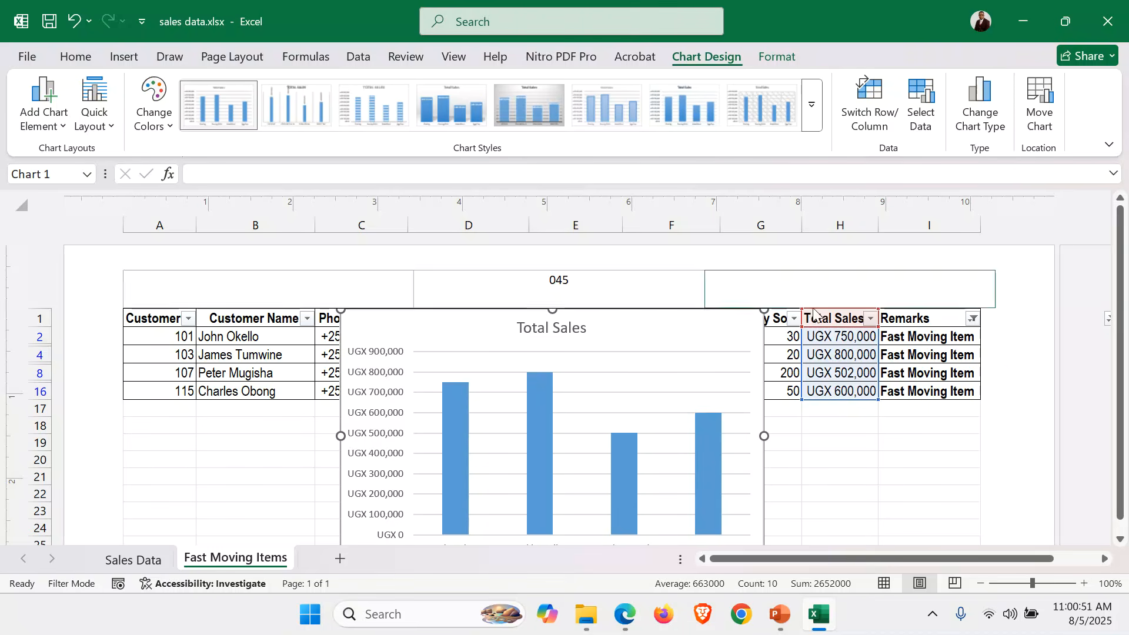
scroll(879, 345, down, 1)
scroll(879, 344, down, 1)
scroll(503, 196, up, 2)
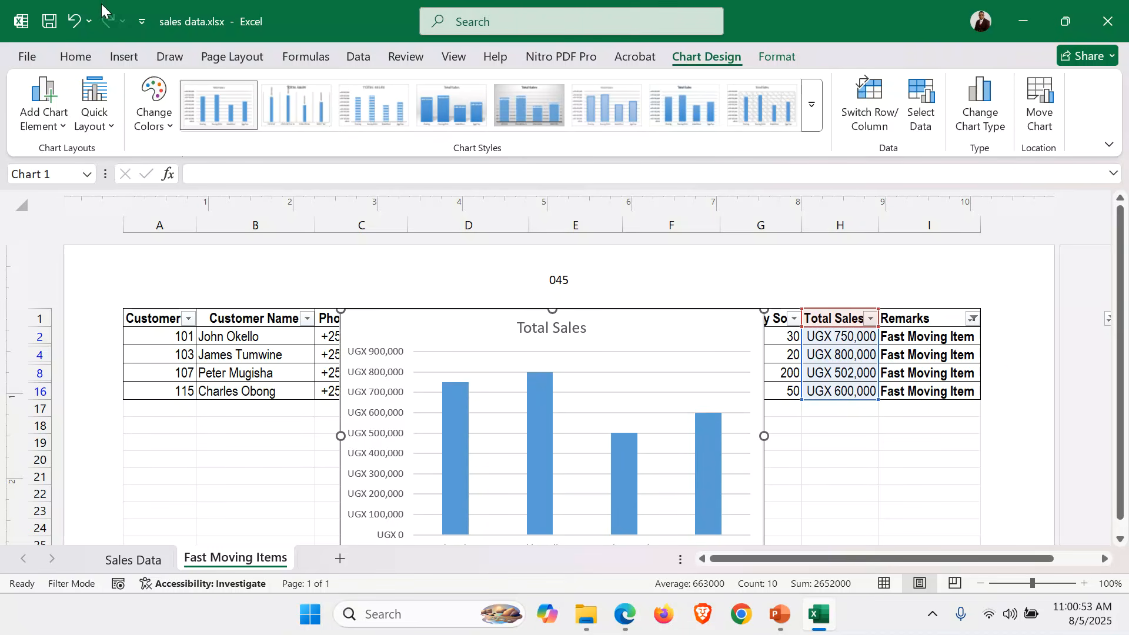
Try 3-D column styles and then horizontal clustered bars for the Total Sales chart.
click(126, 56)
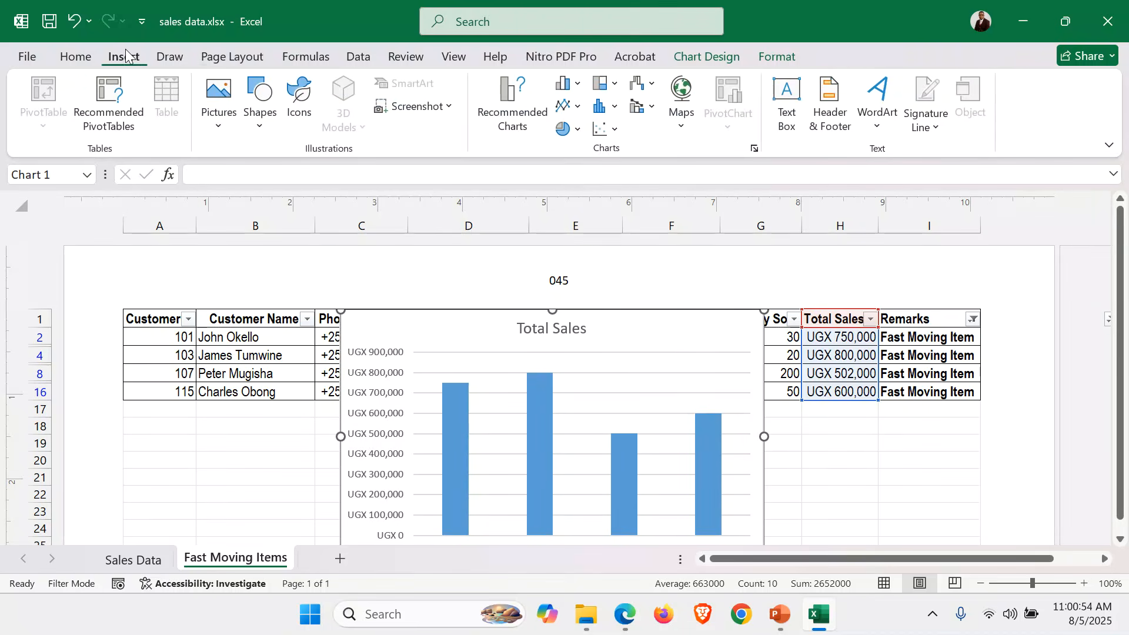
click(573, 84)
click(582, 228)
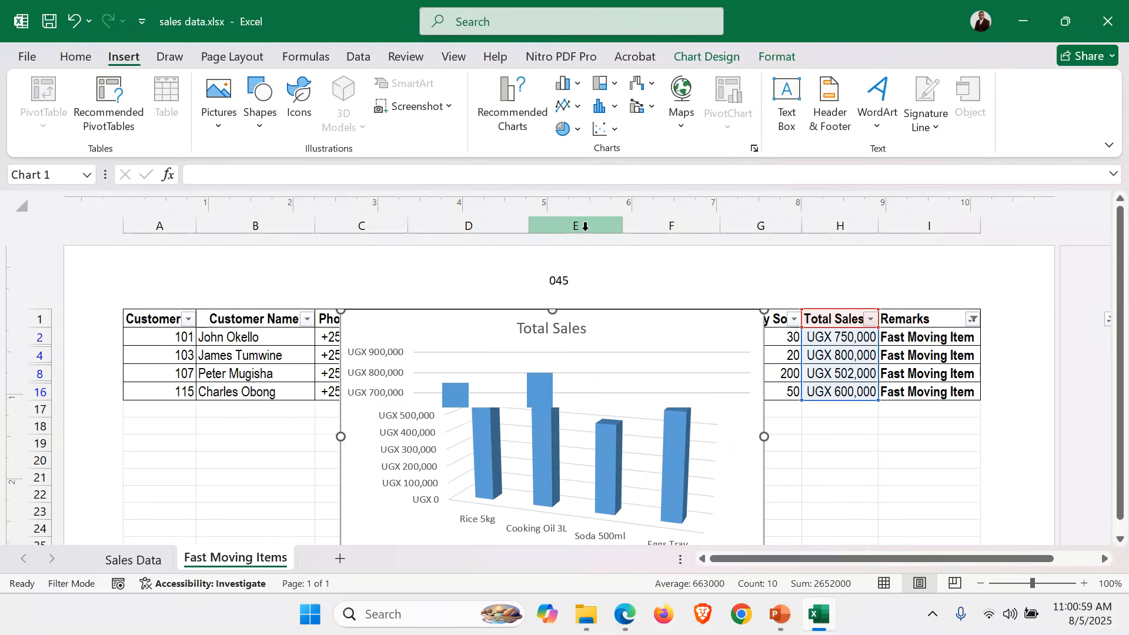
click(578, 87)
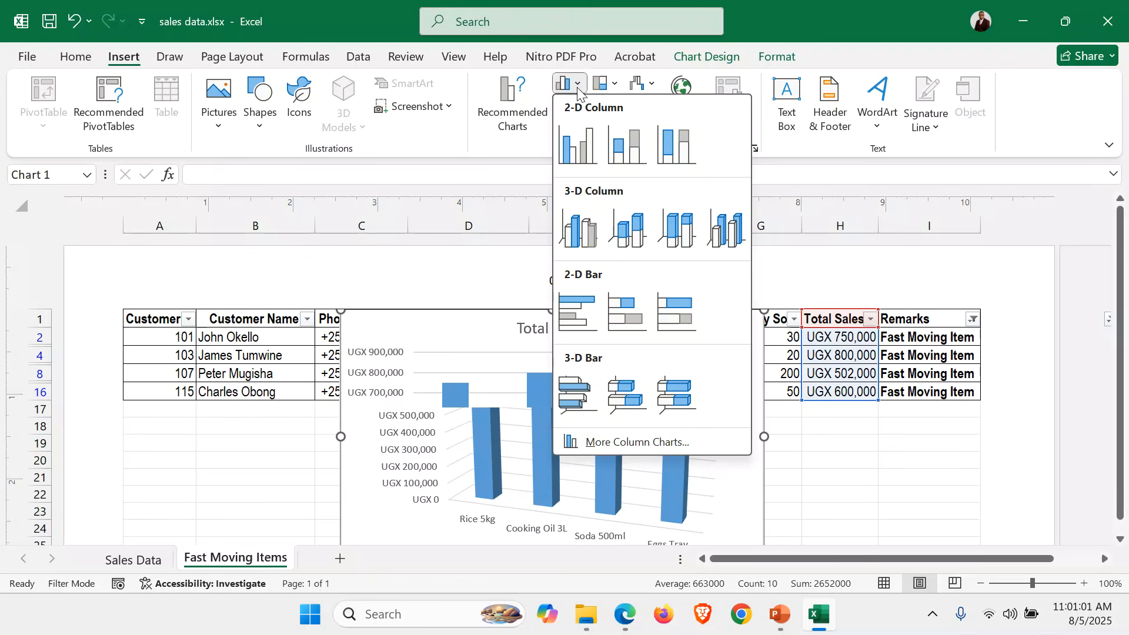
click(578, 87)
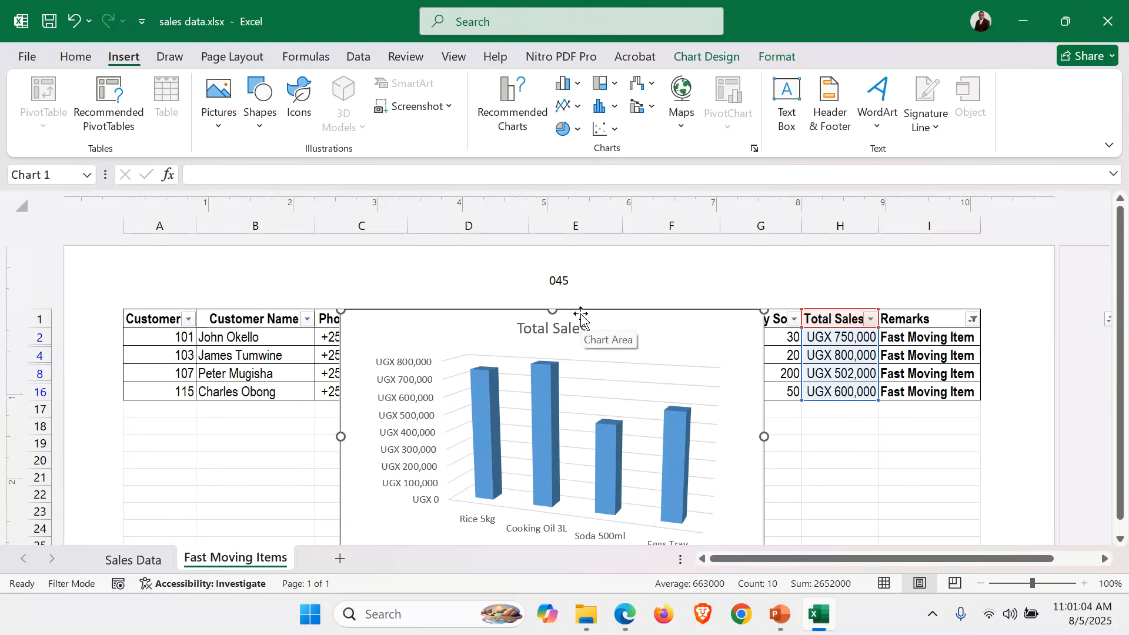
click(578, 85)
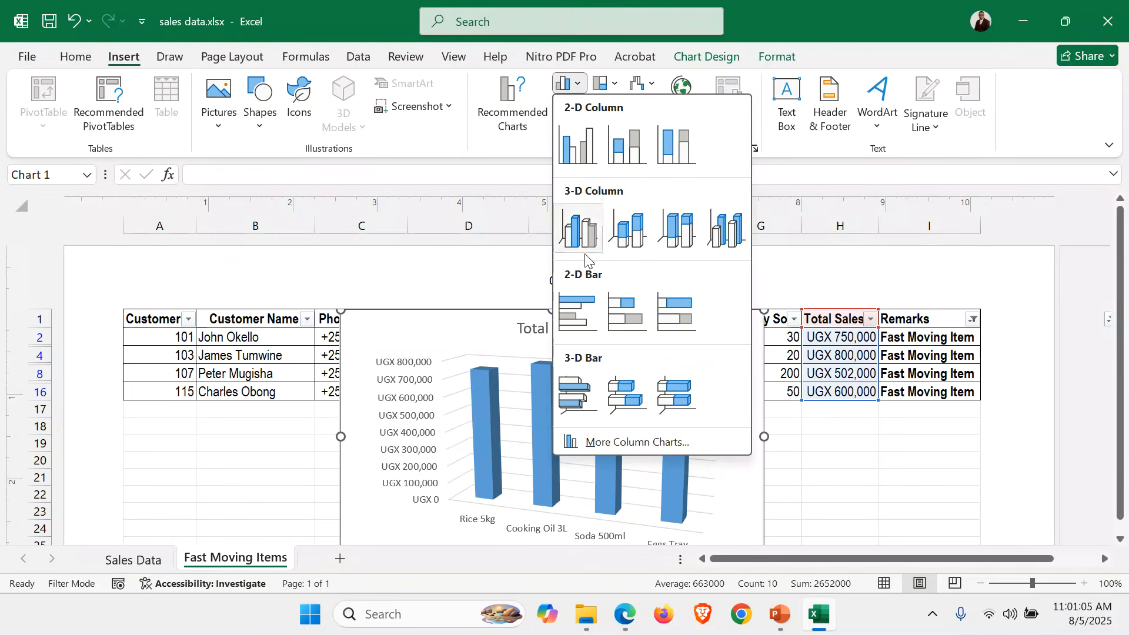
click(587, 313)
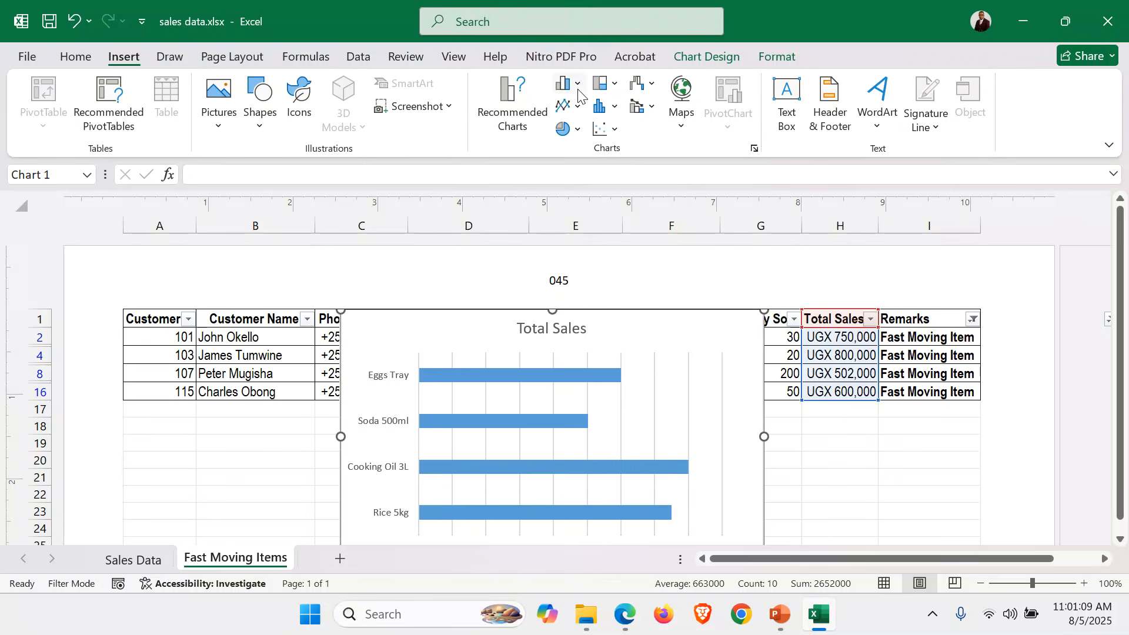
Change the chart to a line, then a 2-D pie, and finally a clustered column chart.
click(569, 105)
key(Escape)
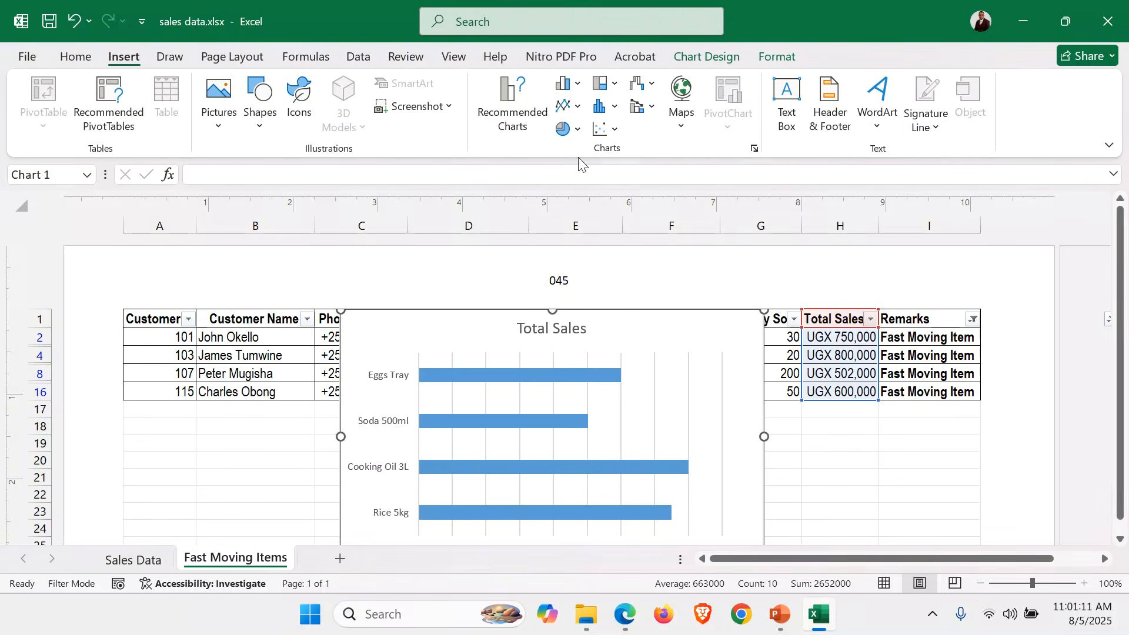
click(572, 106)
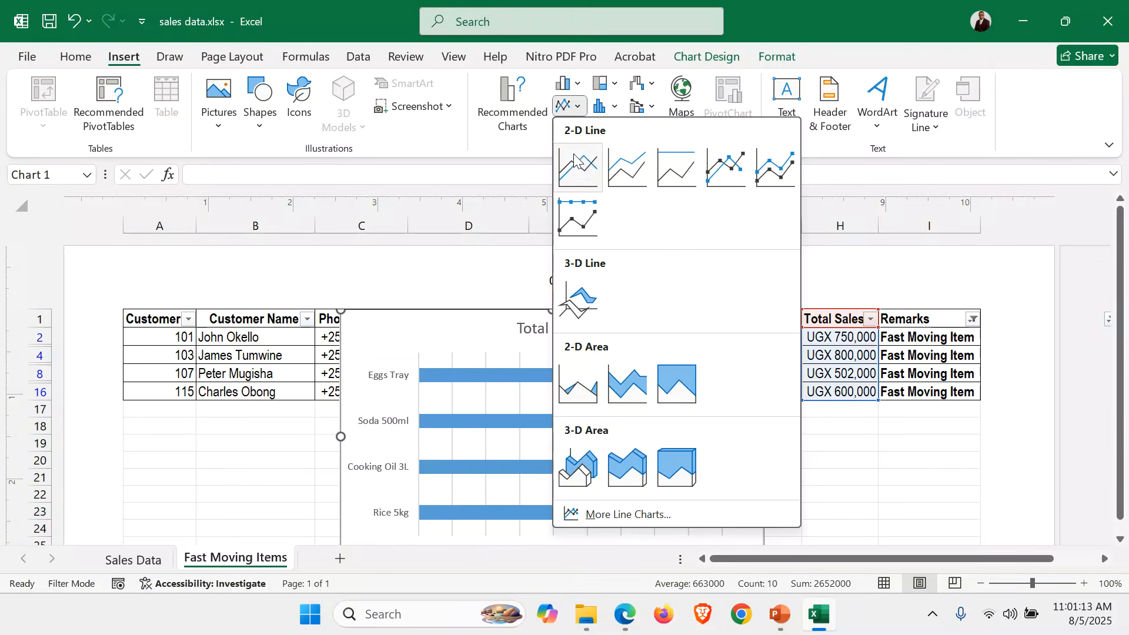
click(576, 167)
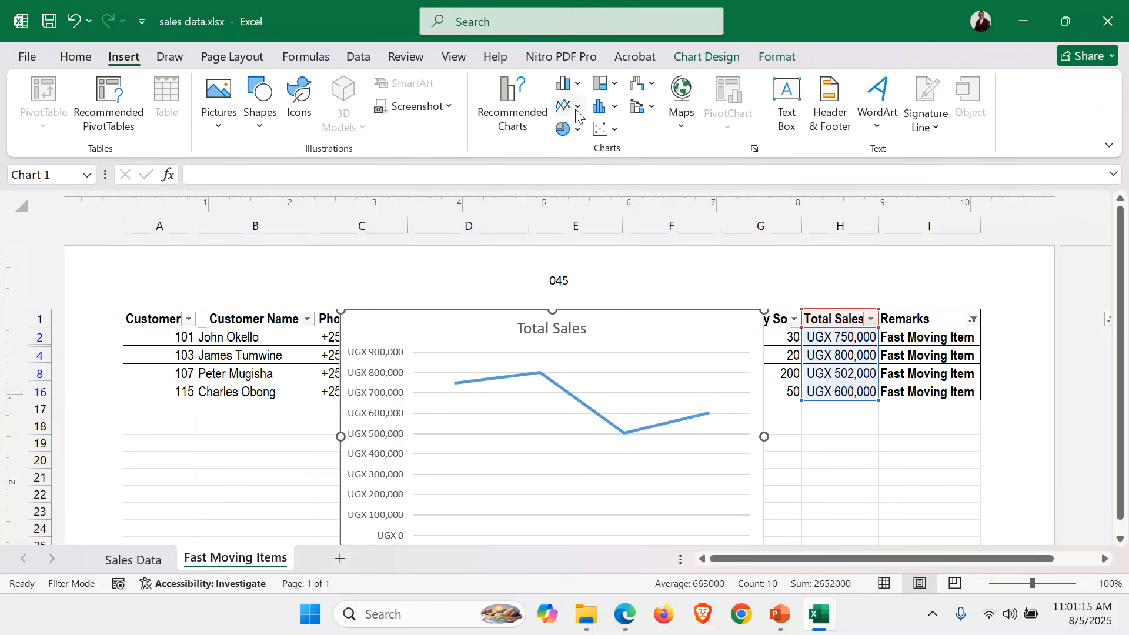
click(574, 129)
click(578, 187)
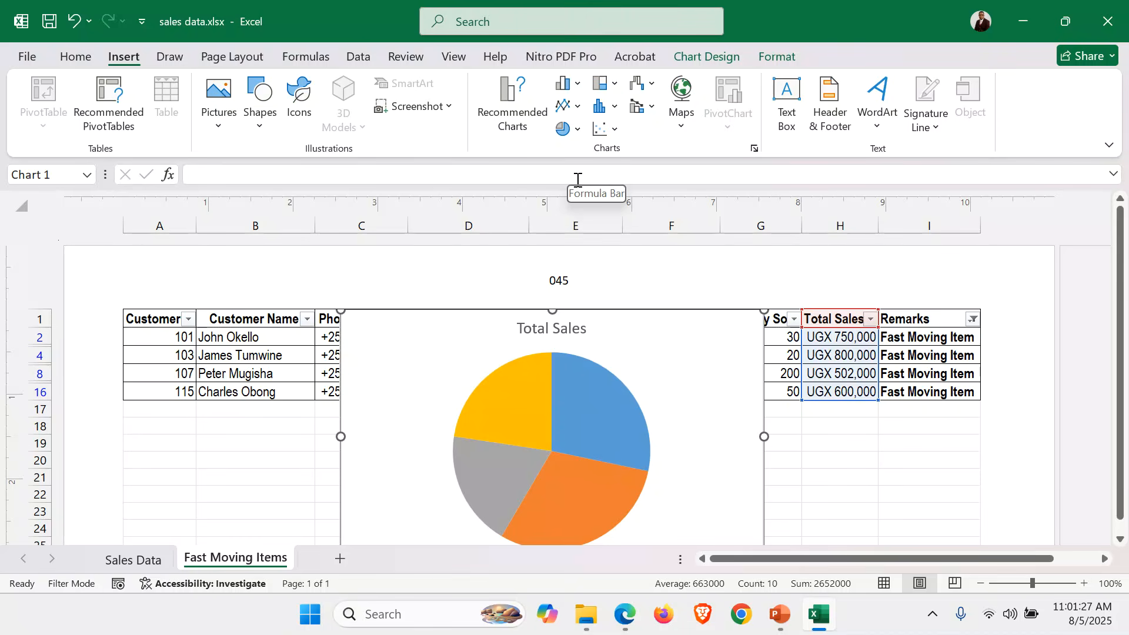
click(568, 83)
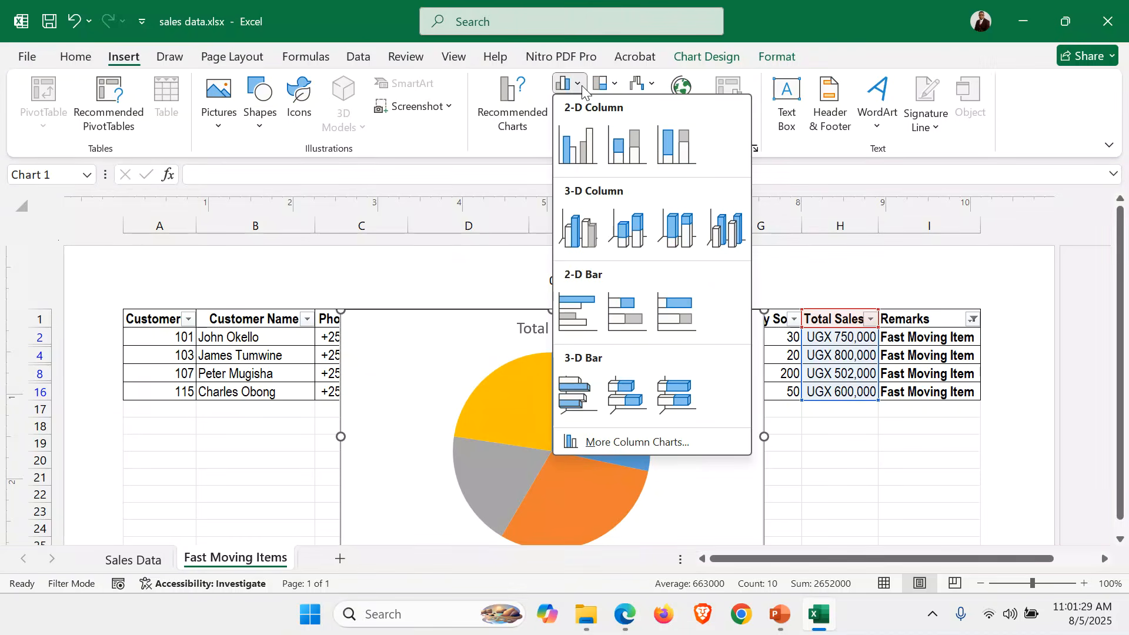
click(578, 143)
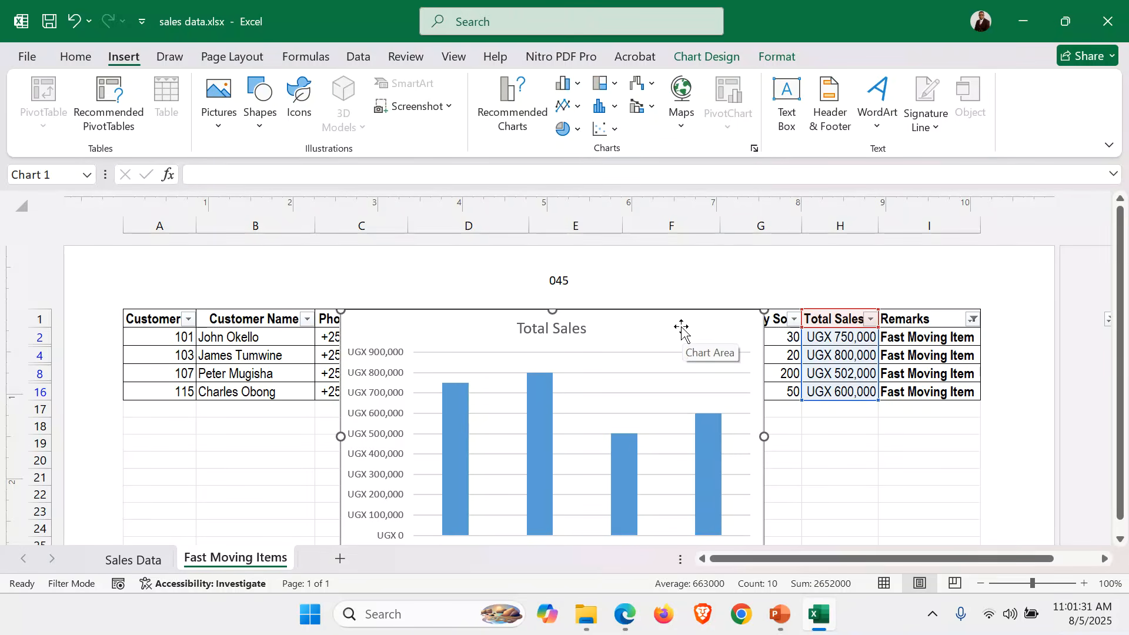
Move the Total Sales column chart onto a new chart sheet called 'Bar Graph'.
click(705, 58)
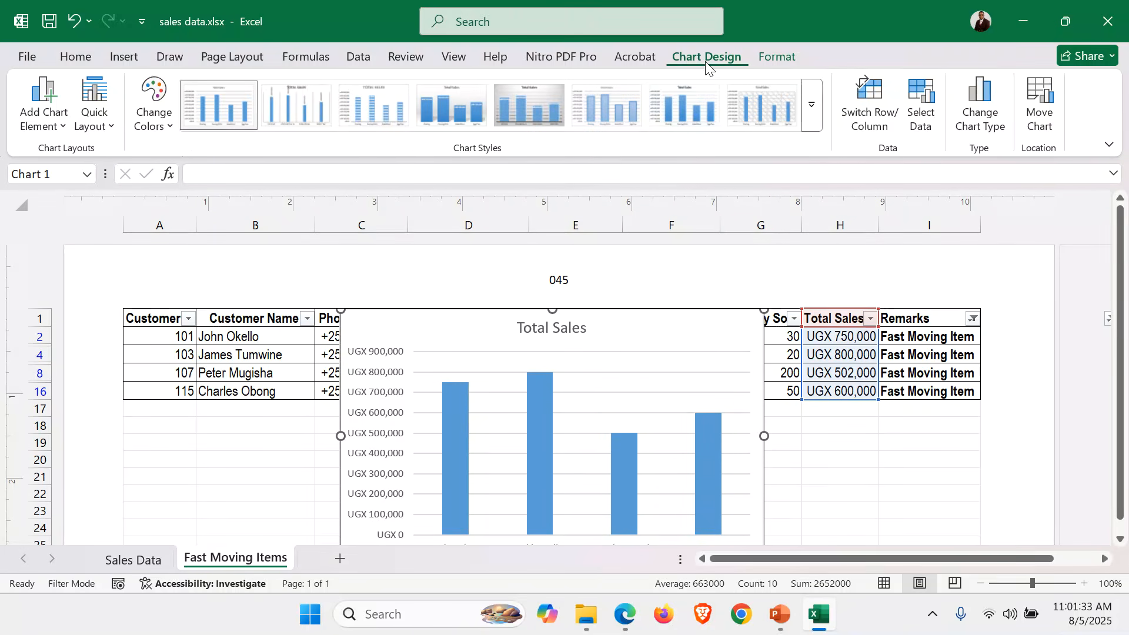
click(1043, 110)
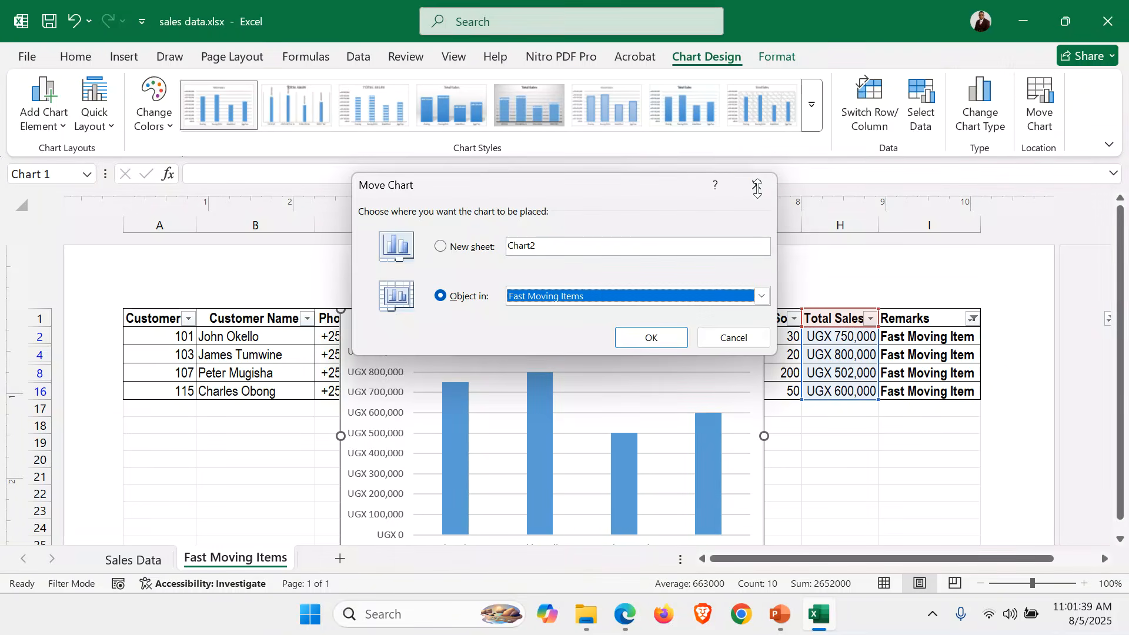
click(757, 188)
right_click(707, 333)
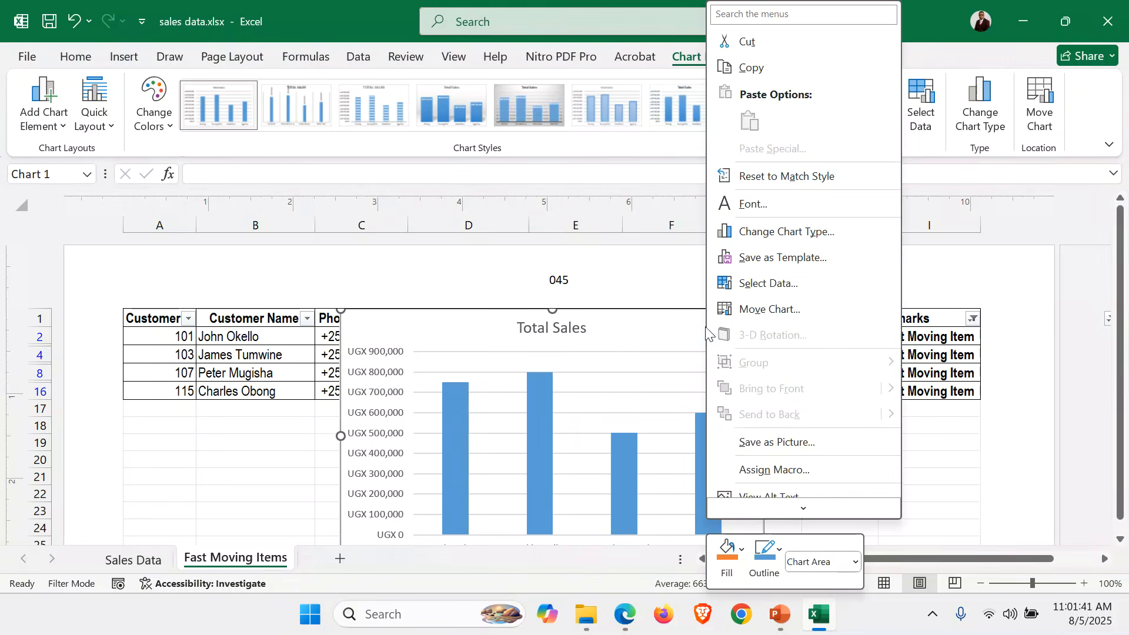
click(823, 318)
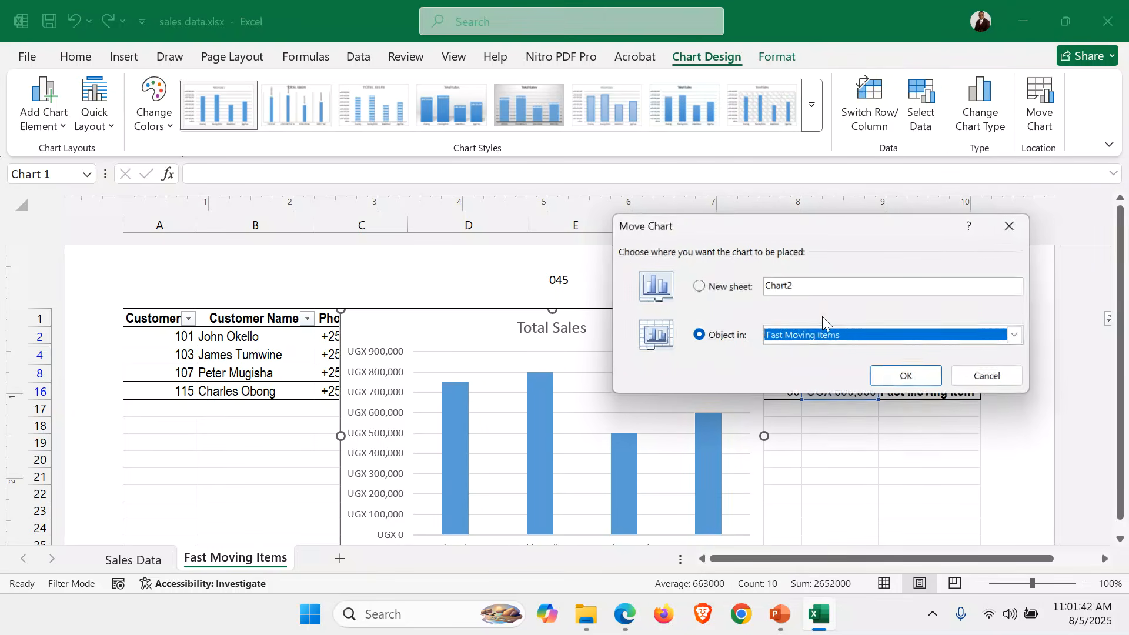
click(713, 287)
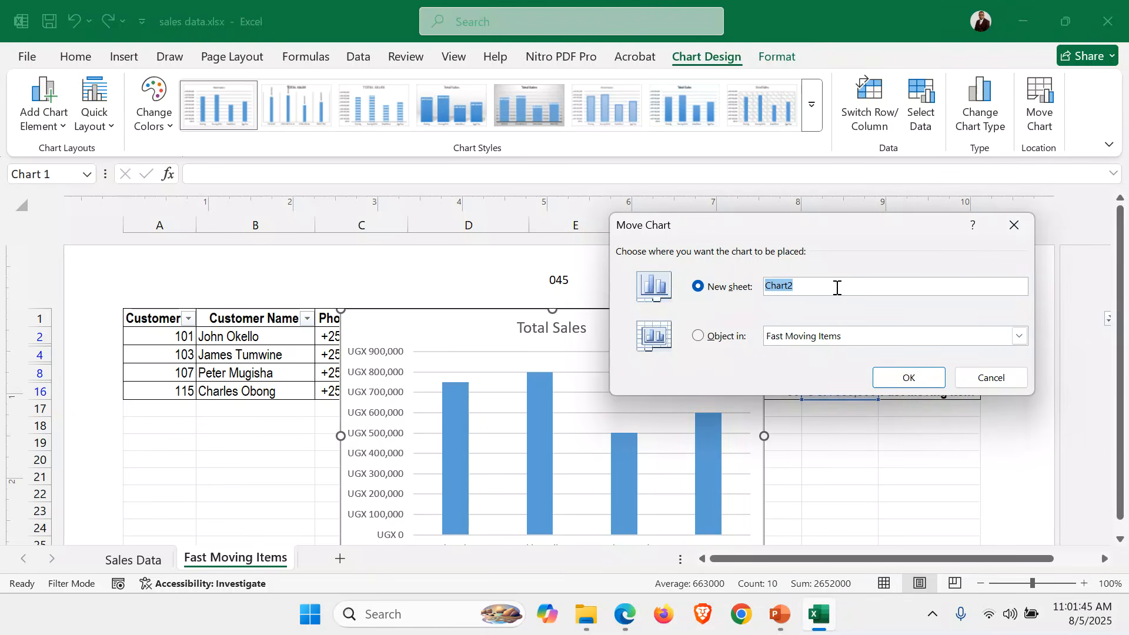
text(Bar Graph)
click(910, 378)
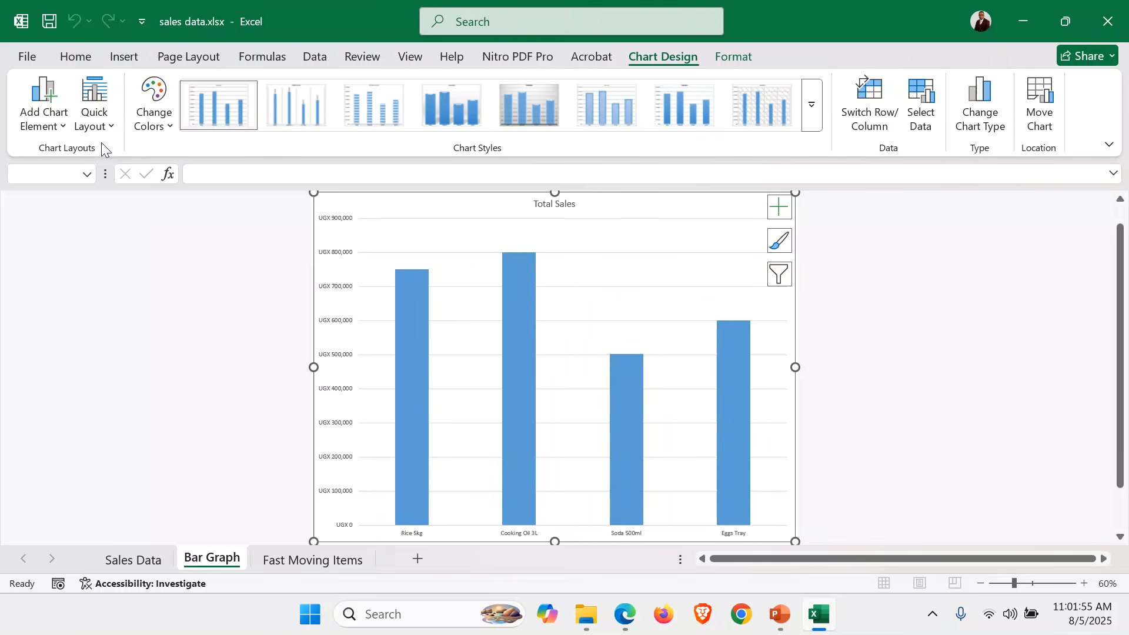
Recolour the columns with the orange Monochromatic palette and apply Quick Layout 9.
click(165, 133)
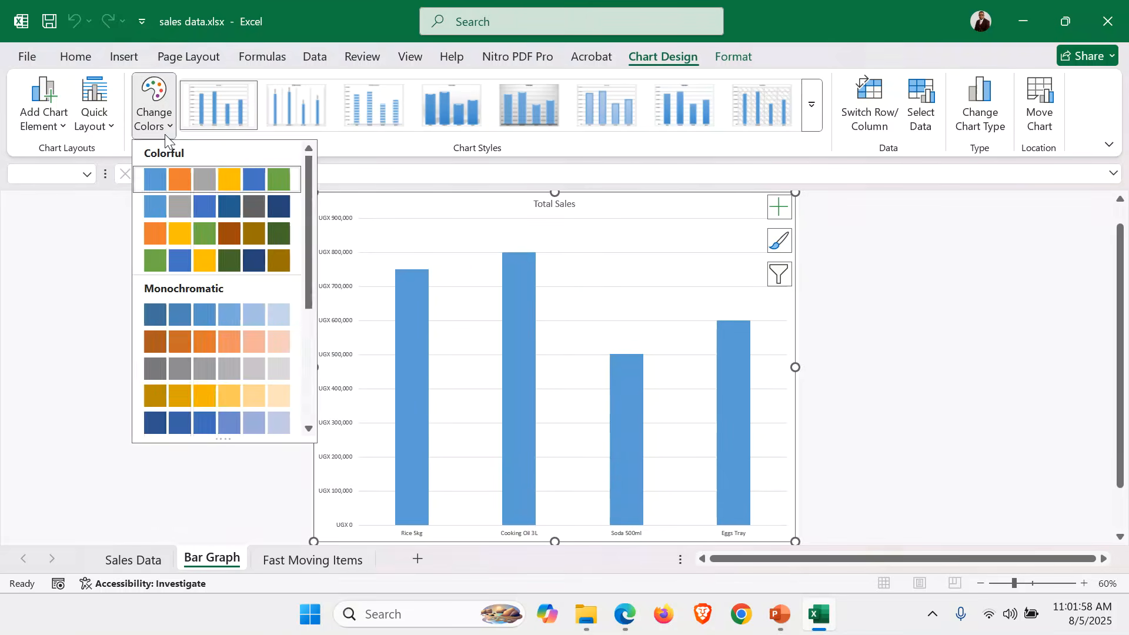
click(205, 344)
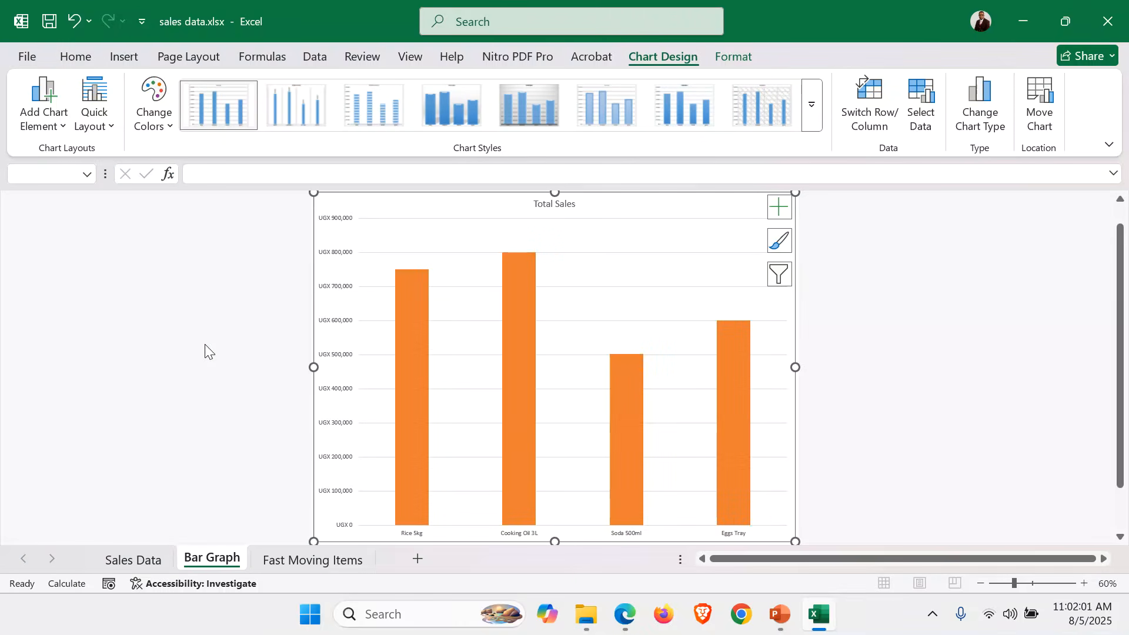
click(107, 128)
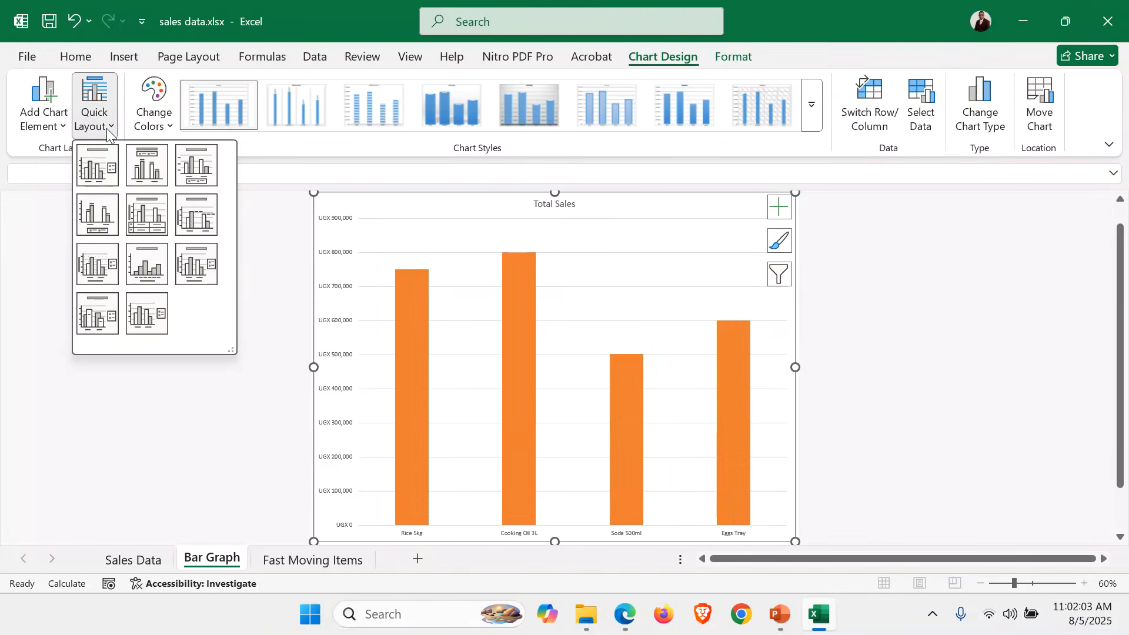
click(196, 268)
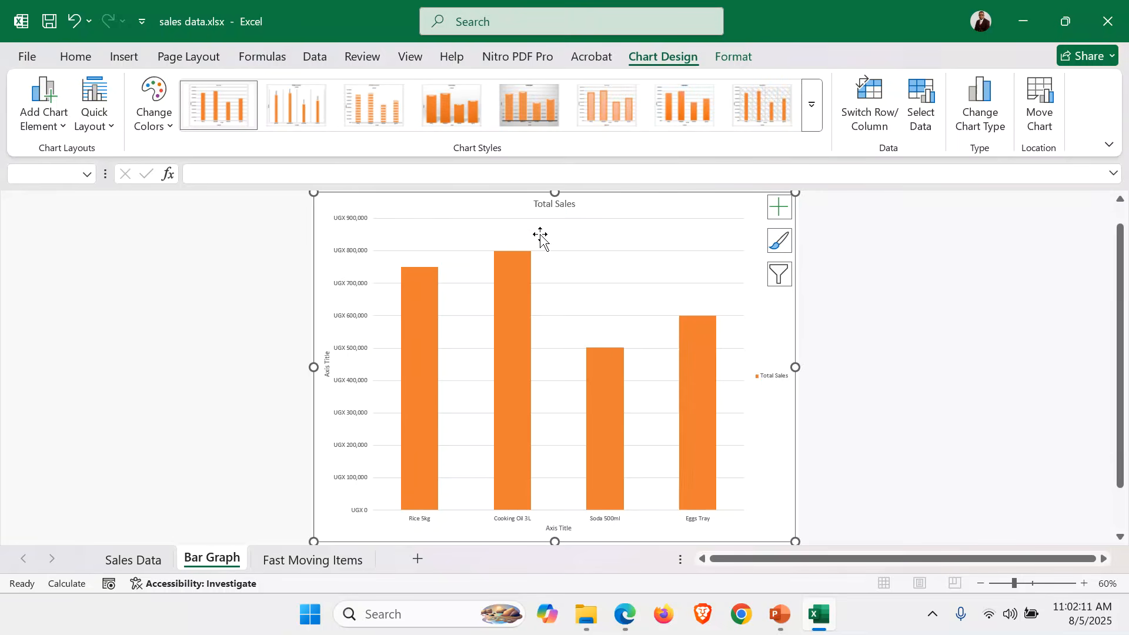
Retitle the chart 'A BAR GRAPH SHOWING FAST MOVING ITEMS'.
click(571, 204)
text(AB)
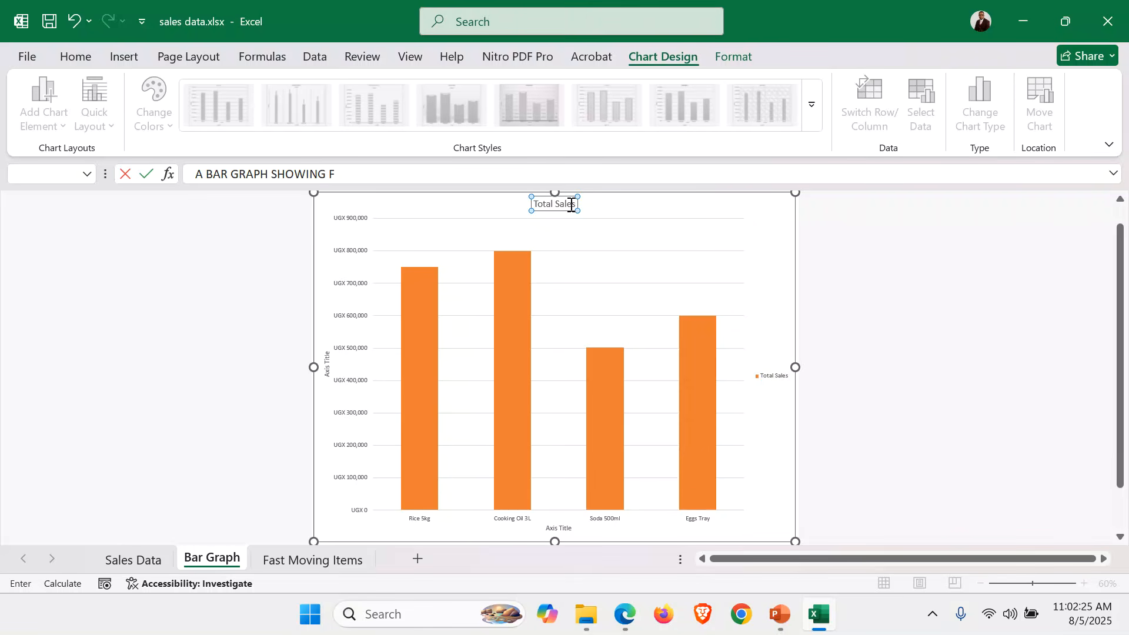
text(MOC)
text(ING ITEMS)
key(Return)
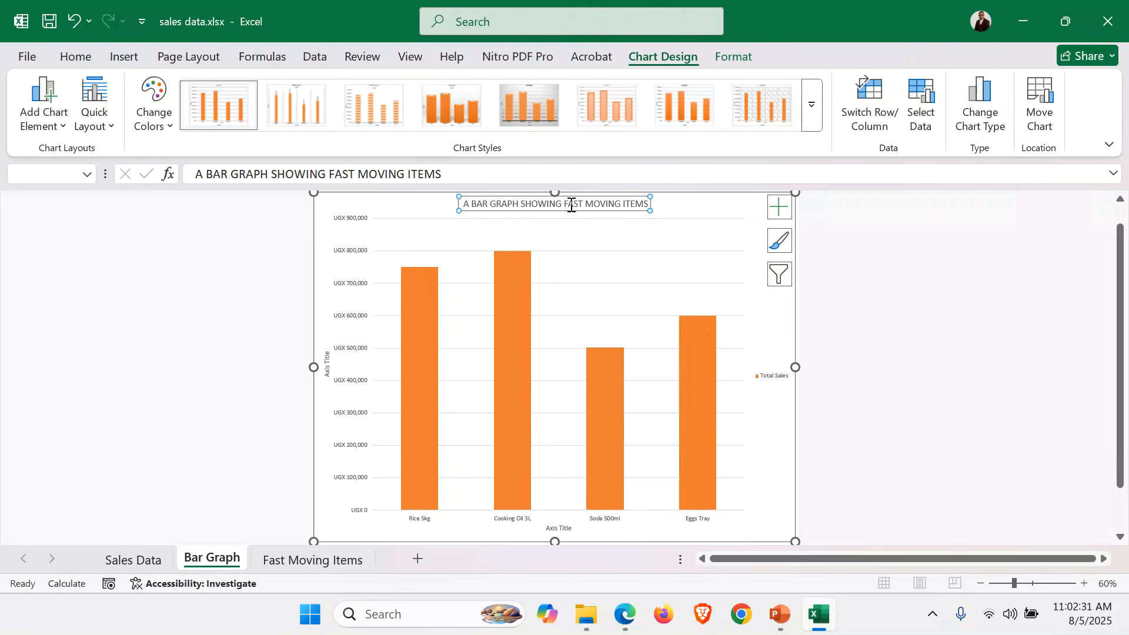
Label the vertical axis AMOUNT and the horizontal axis ITEMS.
click(327, 364)
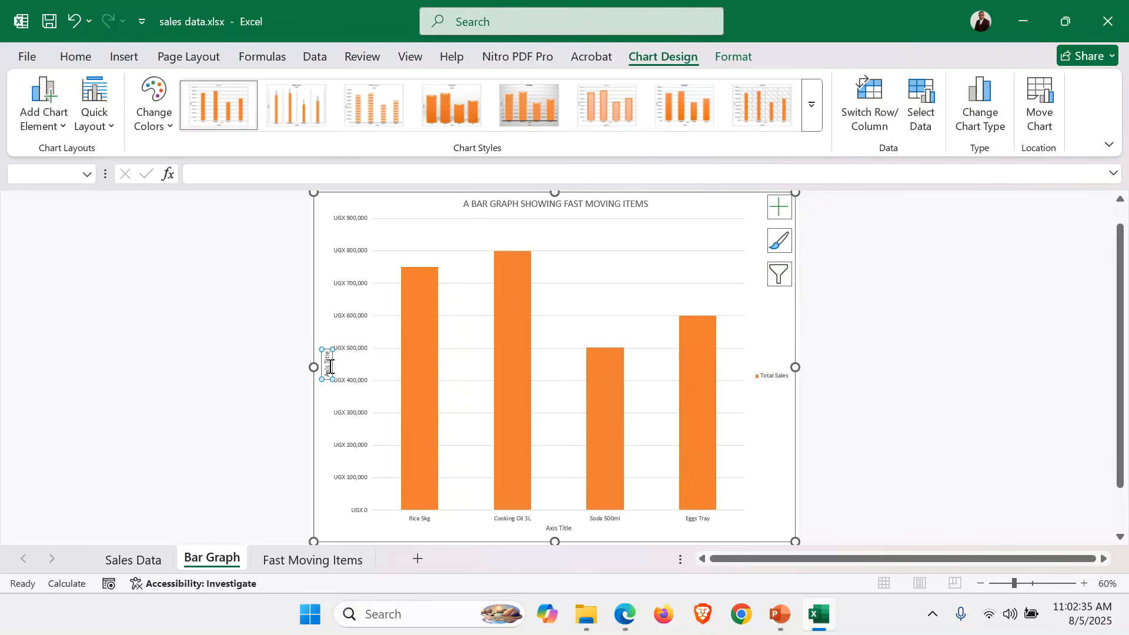
text(AMOUNT)
key(Return)
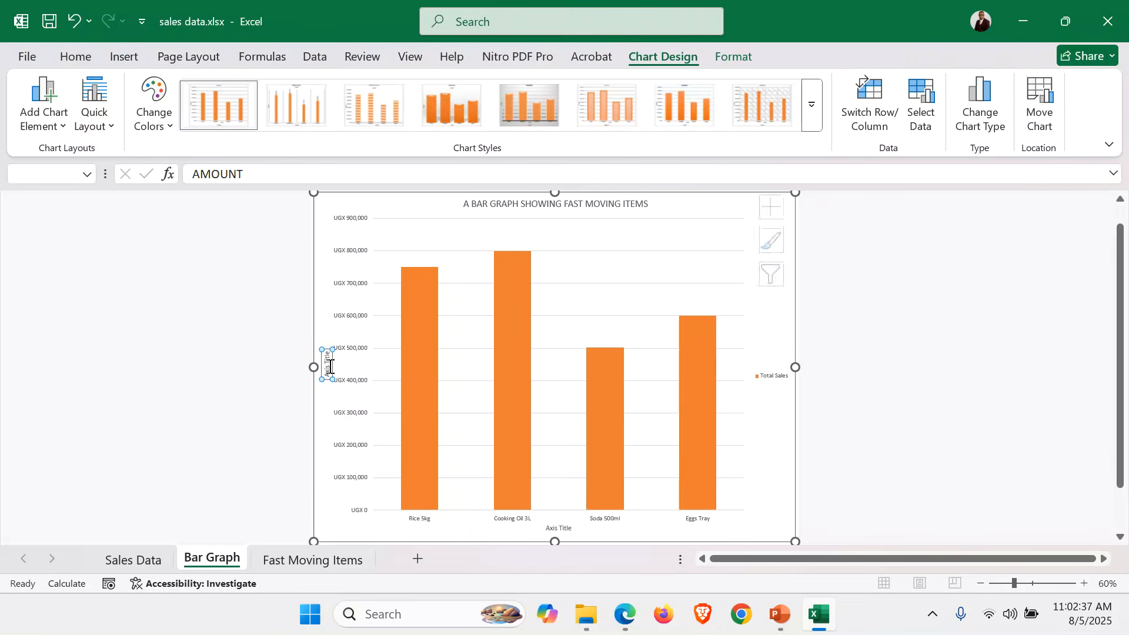
click(565, 529)
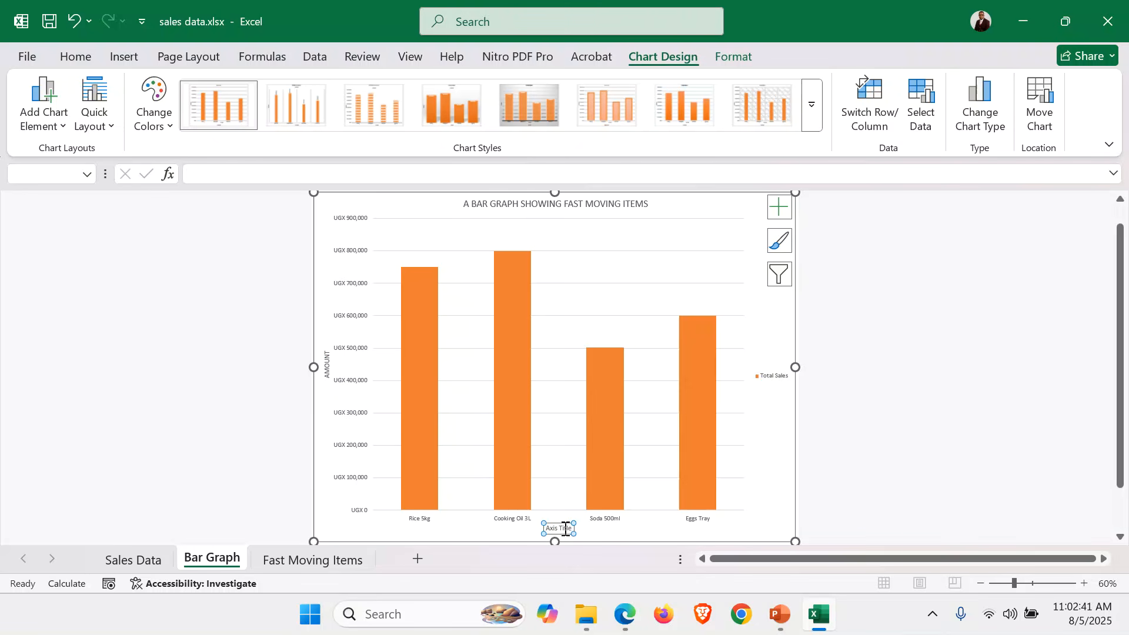
text(ITEMS)
key(Return)
Collapse the ribbon to check the chart title and axis labels, then pin it again.
click(944, 473)
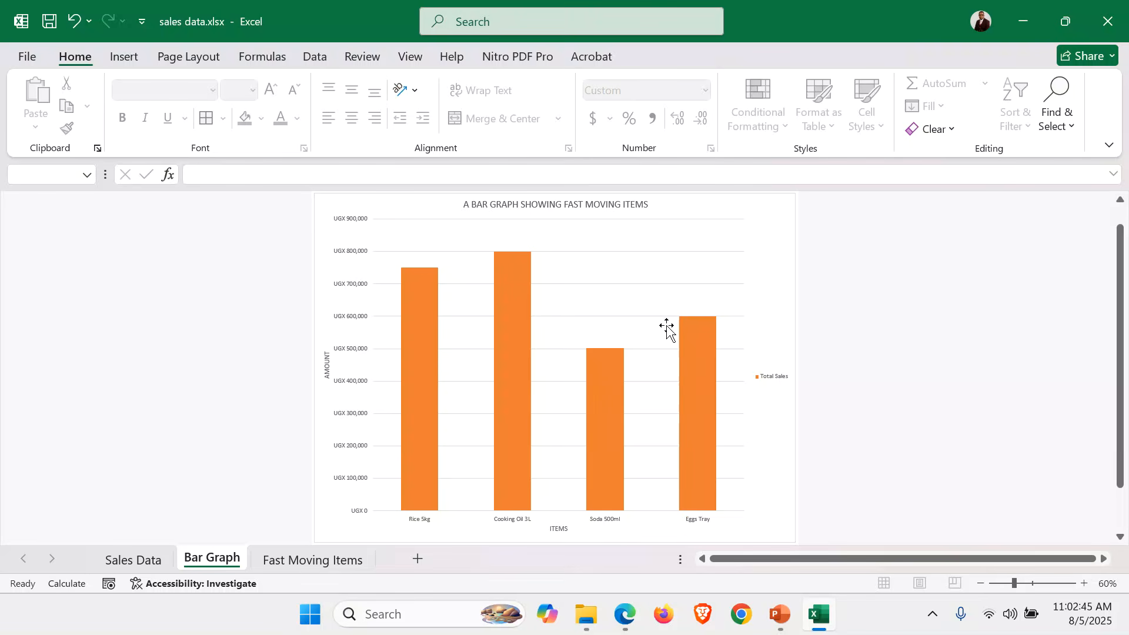
double_click(65, 60)
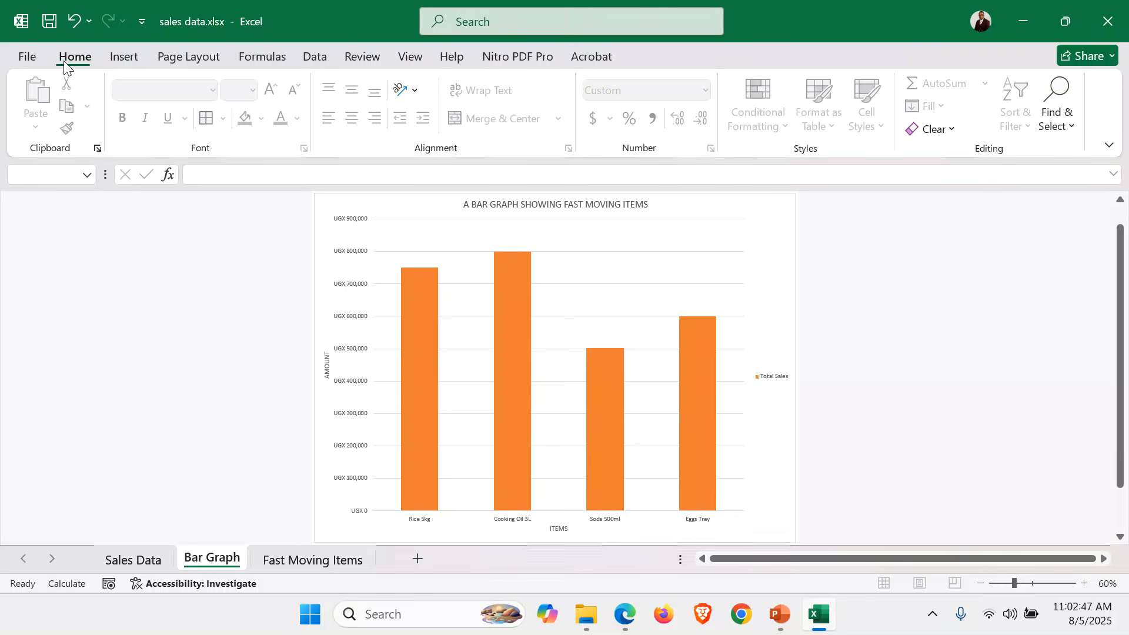
click(602, 125)
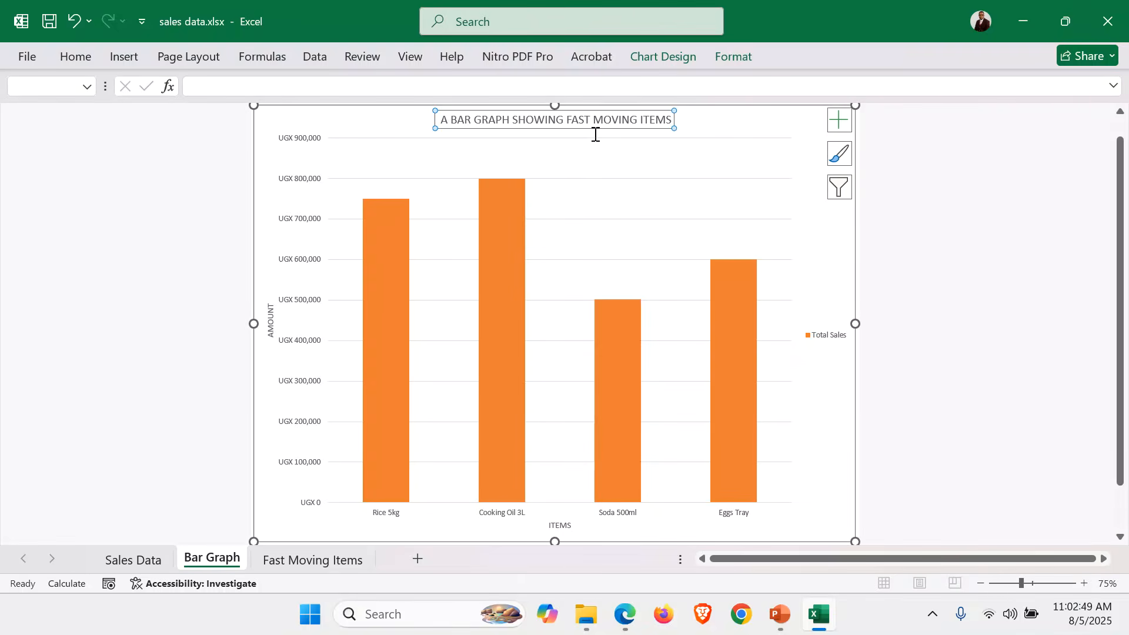
click(276, 333)
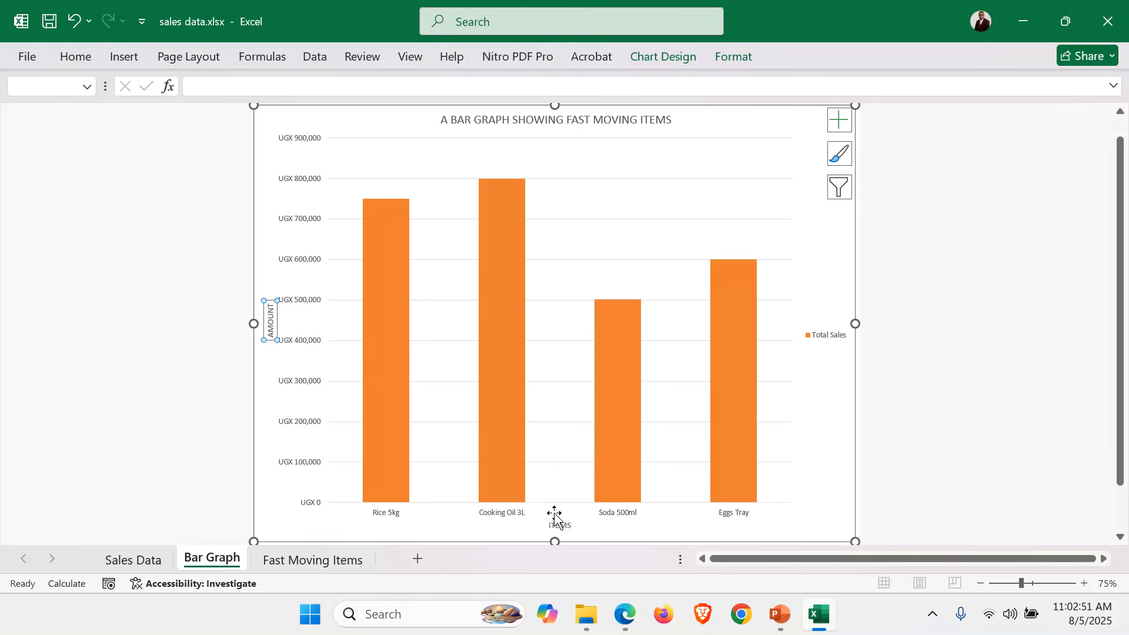
click(561, 525)
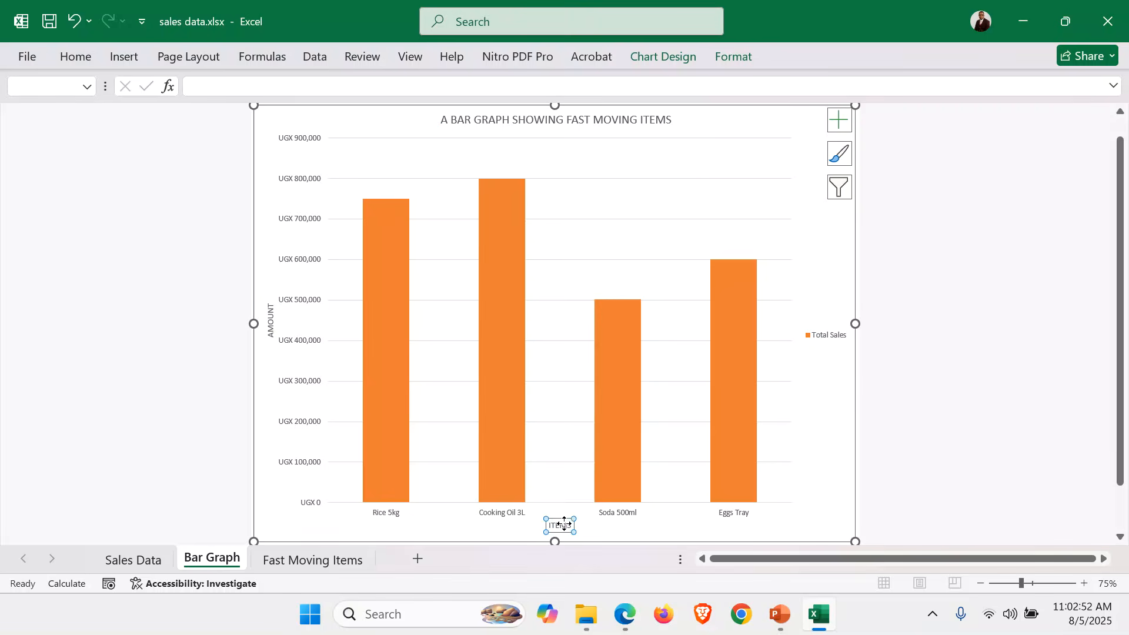
click(841, 354)
click(957, 345)
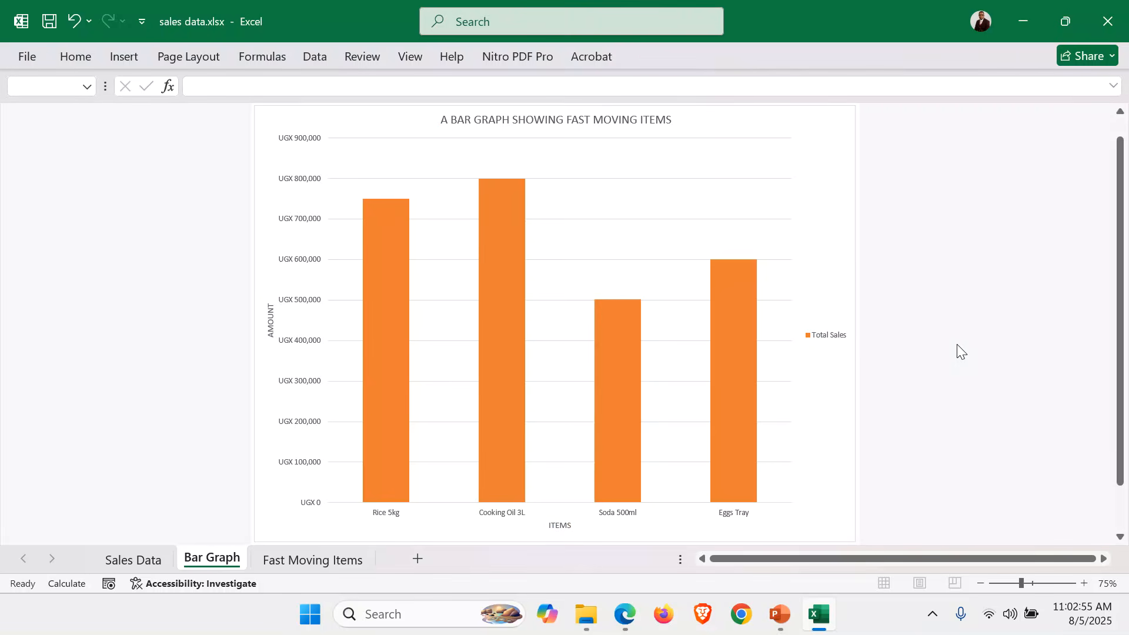
double_click(75, 56)
Give the Bar Graph sheet a custom centre header reading 045.
click(124, 57)
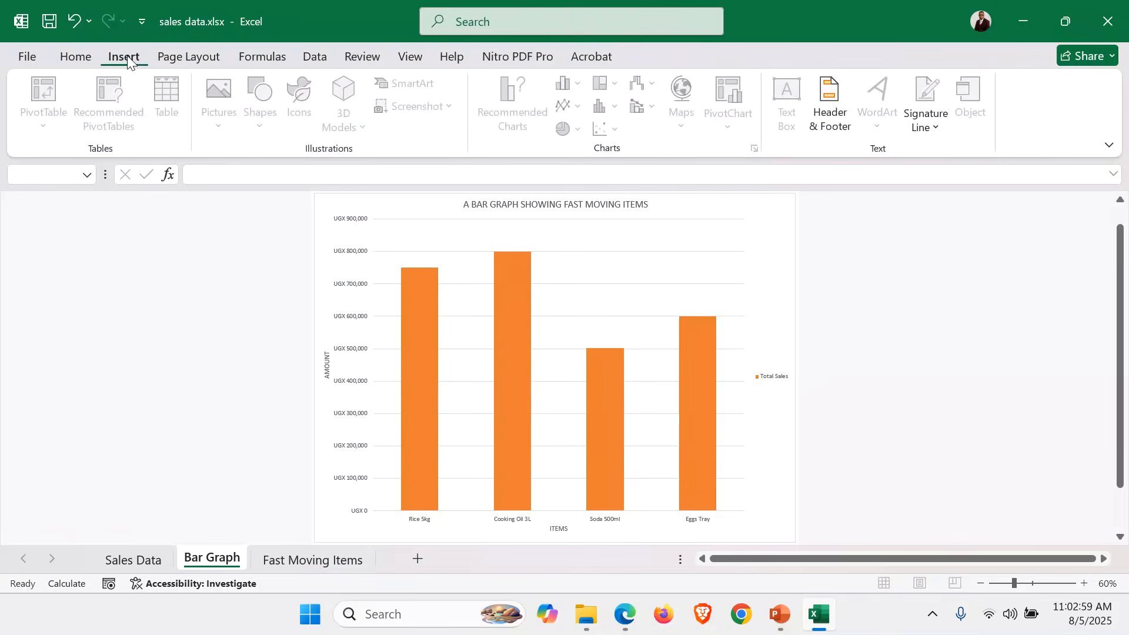
click(830, 94)
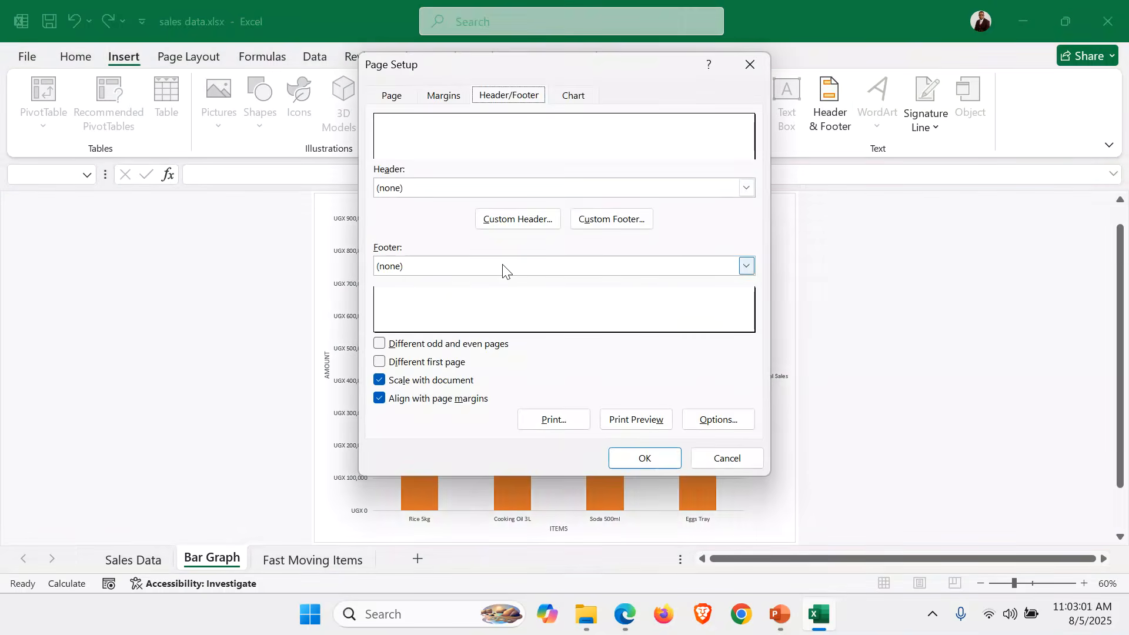
click(527, 221)
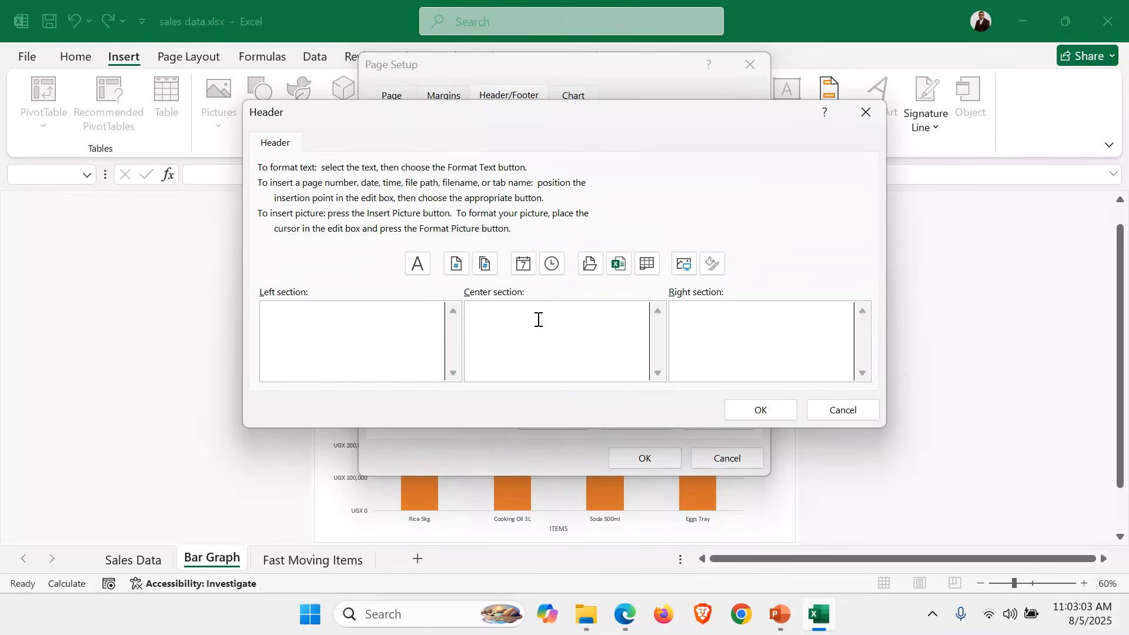
click(789, 414)
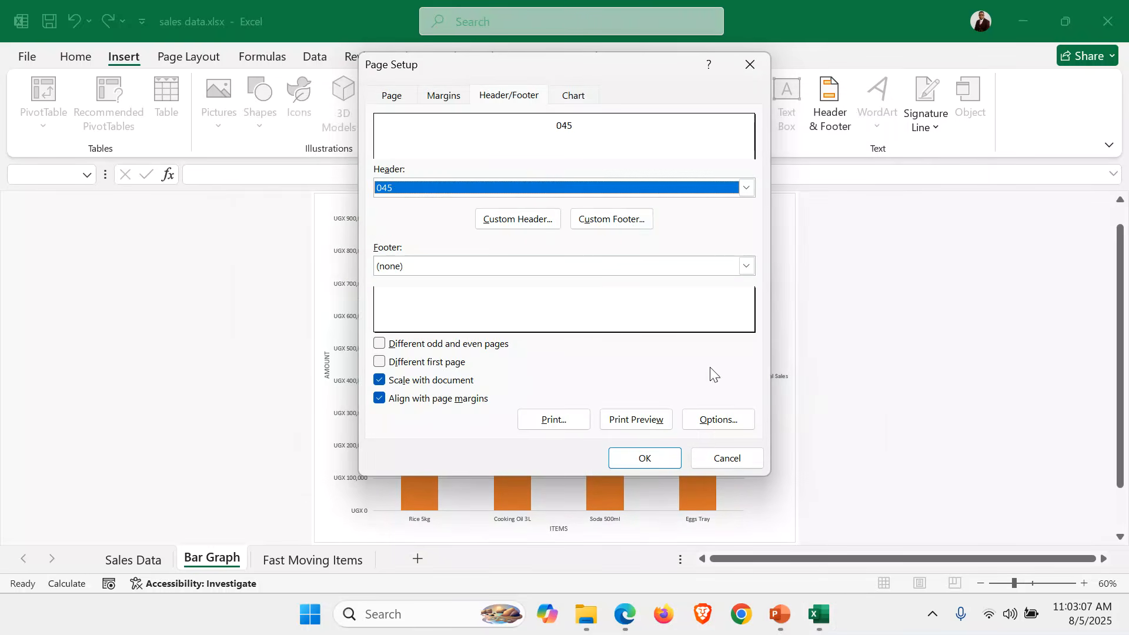
Add the author's name as the custom footer and apply the header and footer.
click(603, 219)
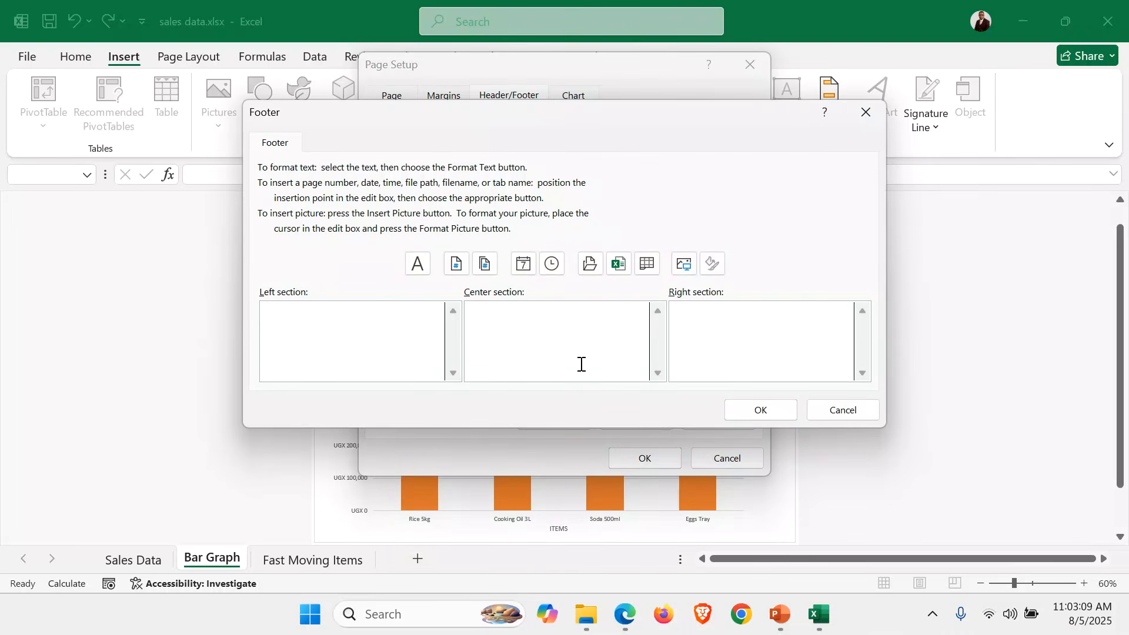
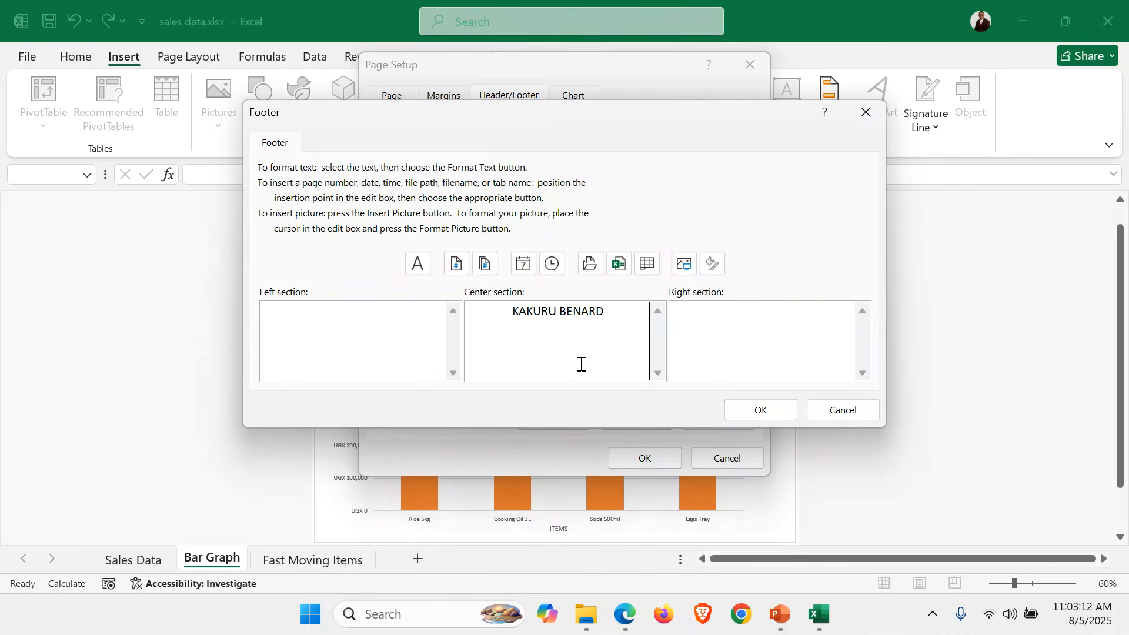
click(774, 417)
click(657, 457)
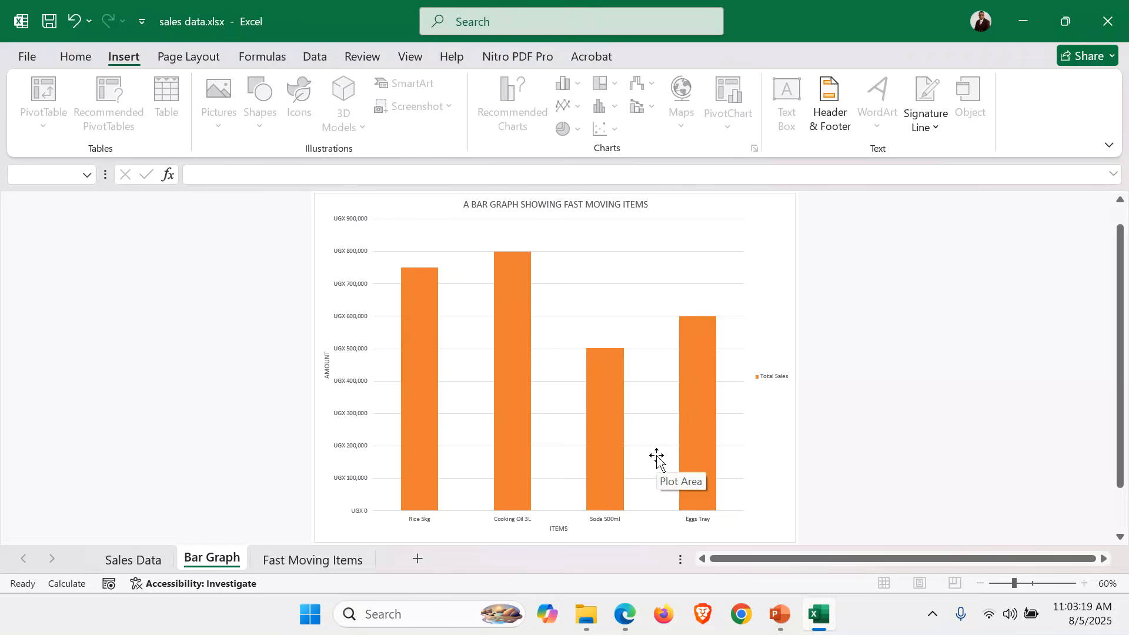
Glance over Sales Data, check the Bar Graph chart, then switch to Fast Moving Items.
click(144, 558)
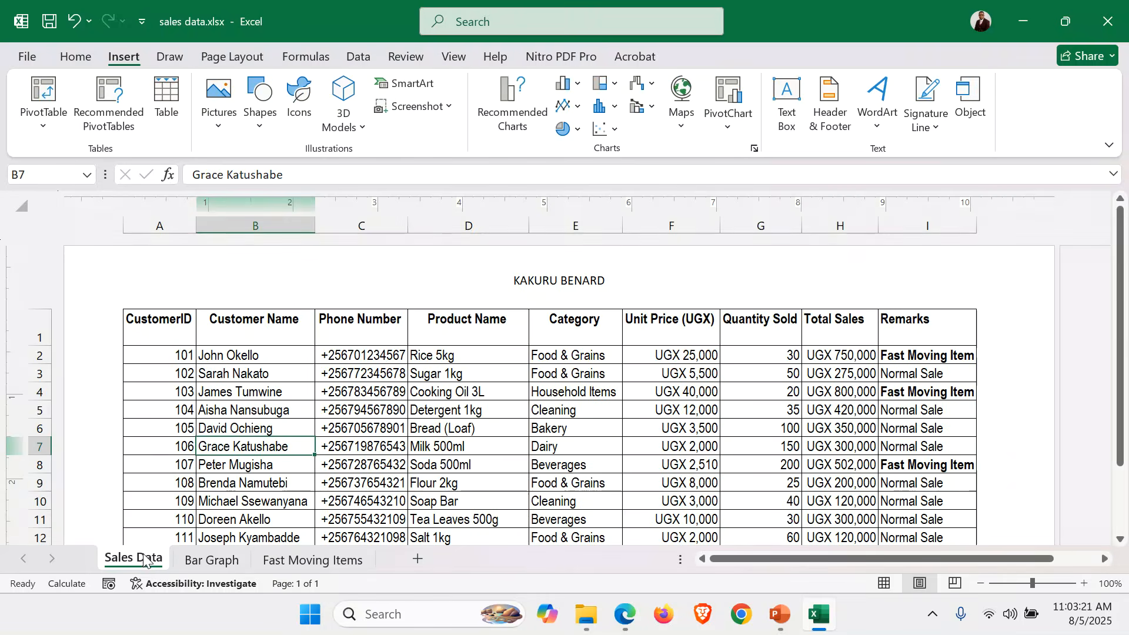
click(652, 424)
scroll(654, 422, down, 2)
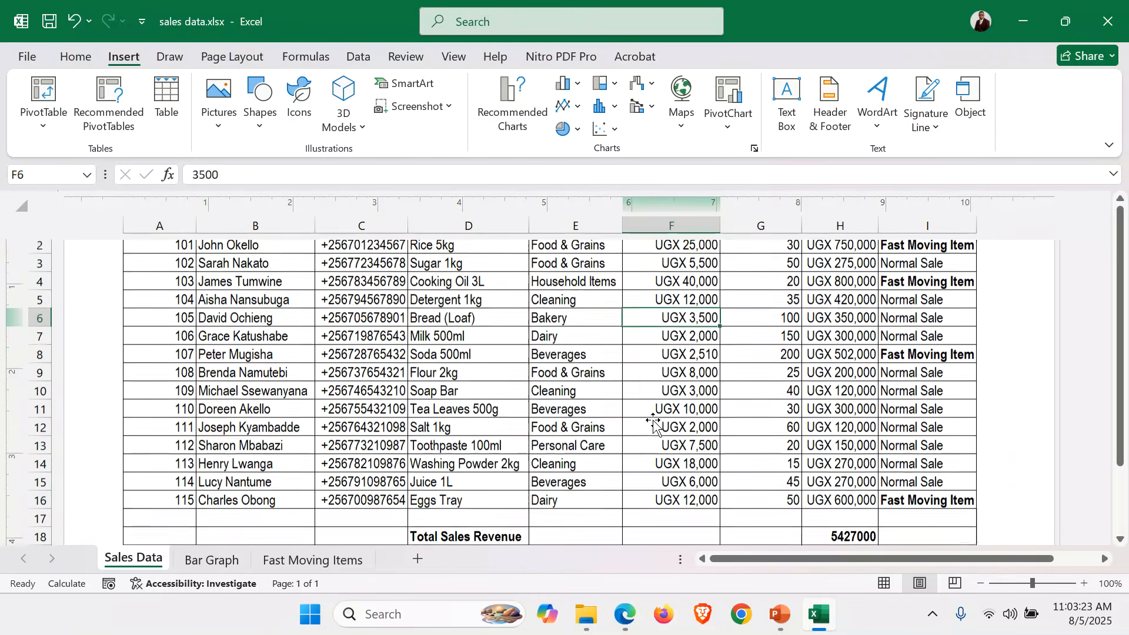
scroll(654, 422, up, 3)
click(209, 561)
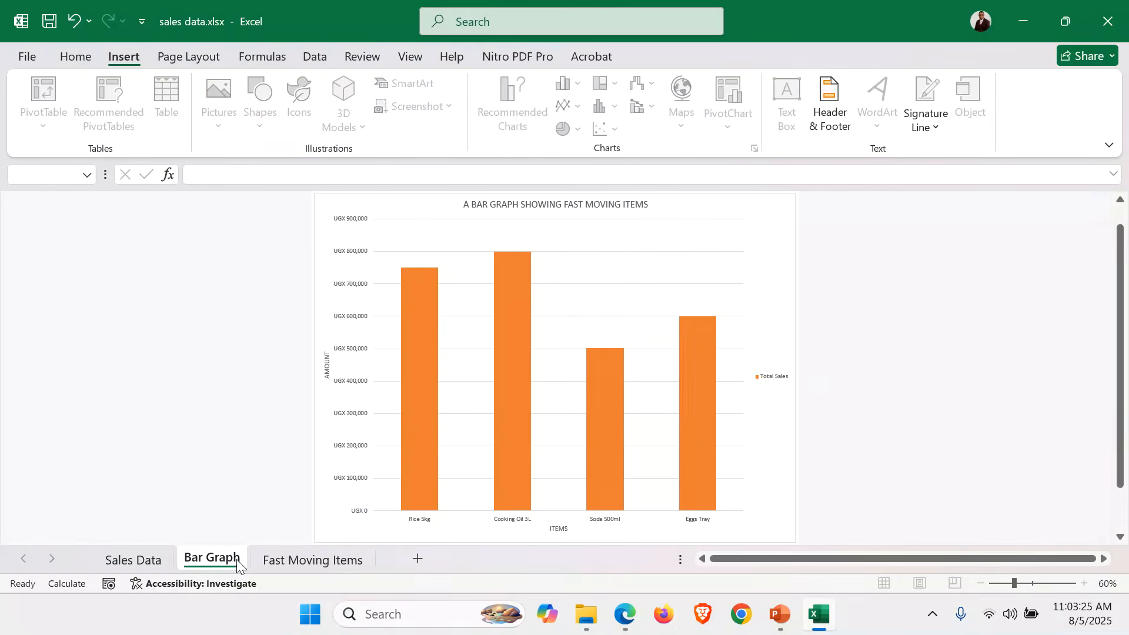
click(304, 558)
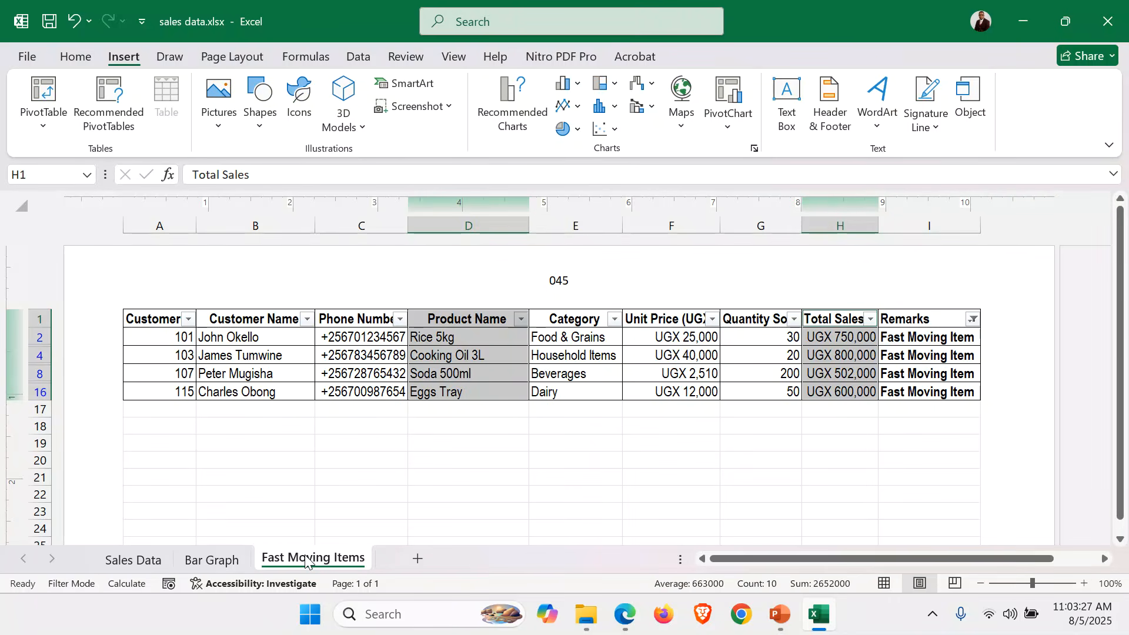
click(256, 410)
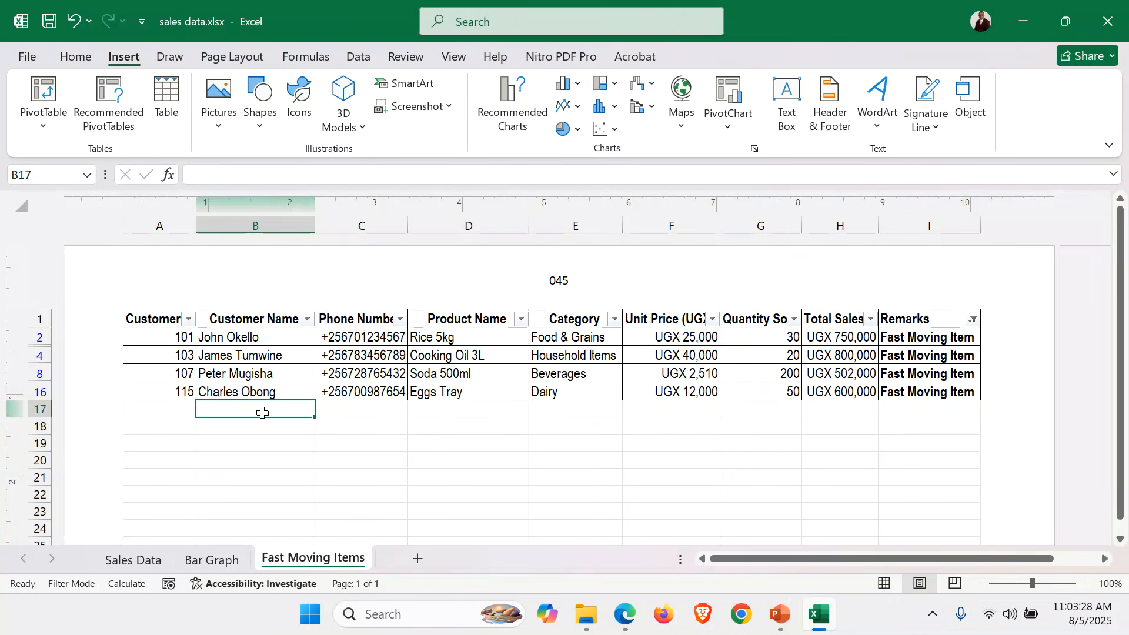
click(640, 624)
scroll(421, 405, down, 1)
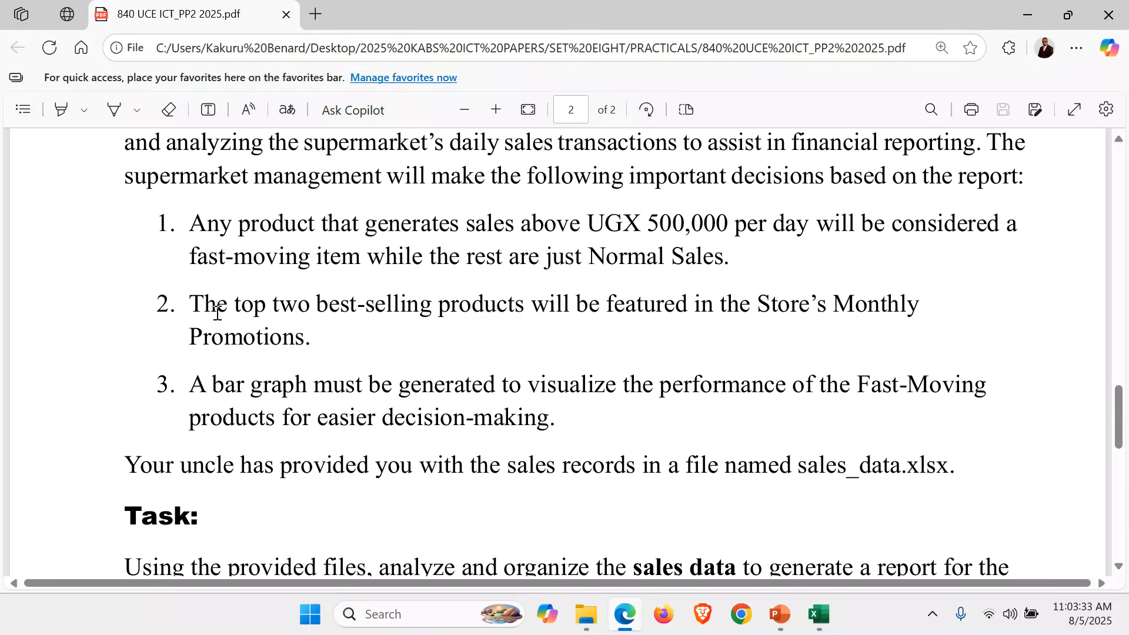
drag(195, 303, 659, 325)
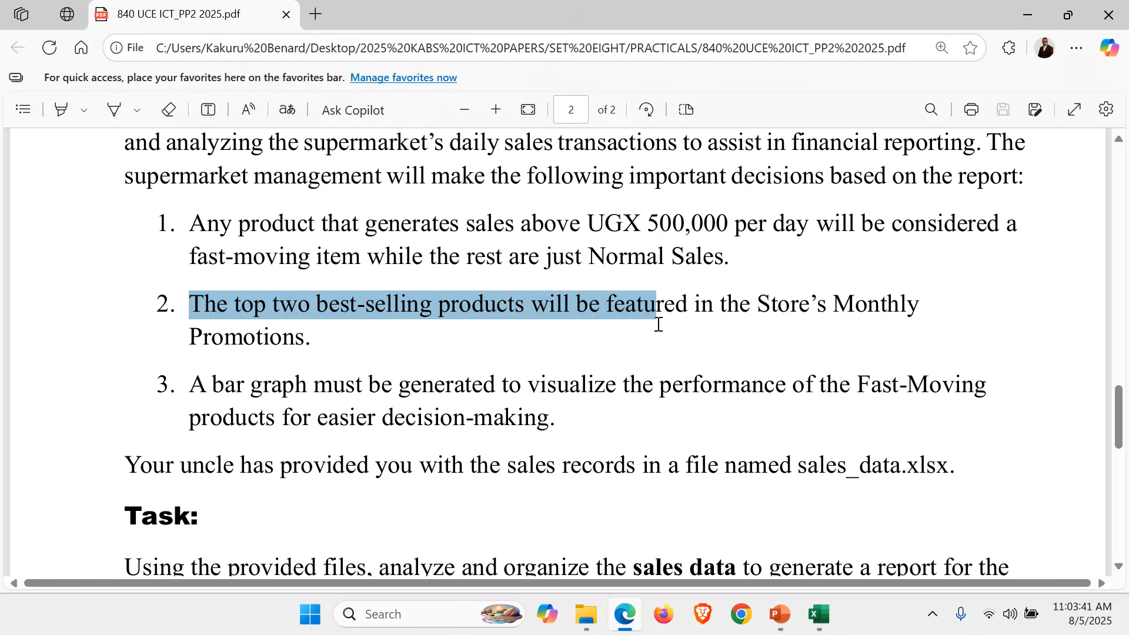
click(480, 315)
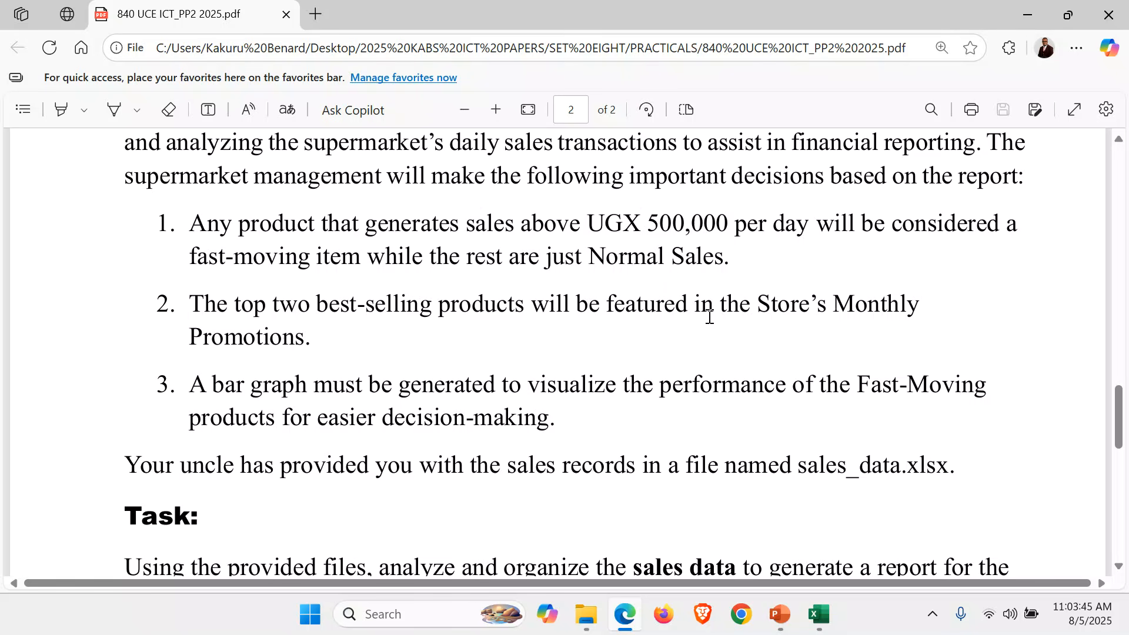
click(819, 614)
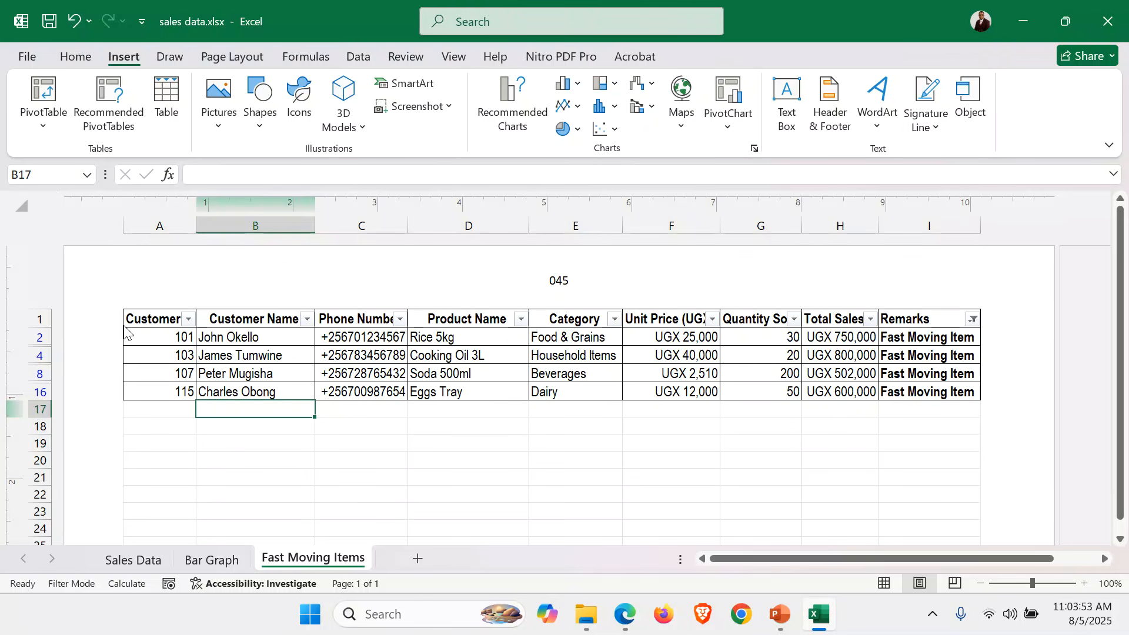
Copy the filtered Fast Moving Items sheet and paste it into a new Sheet3.
click(146, 318)
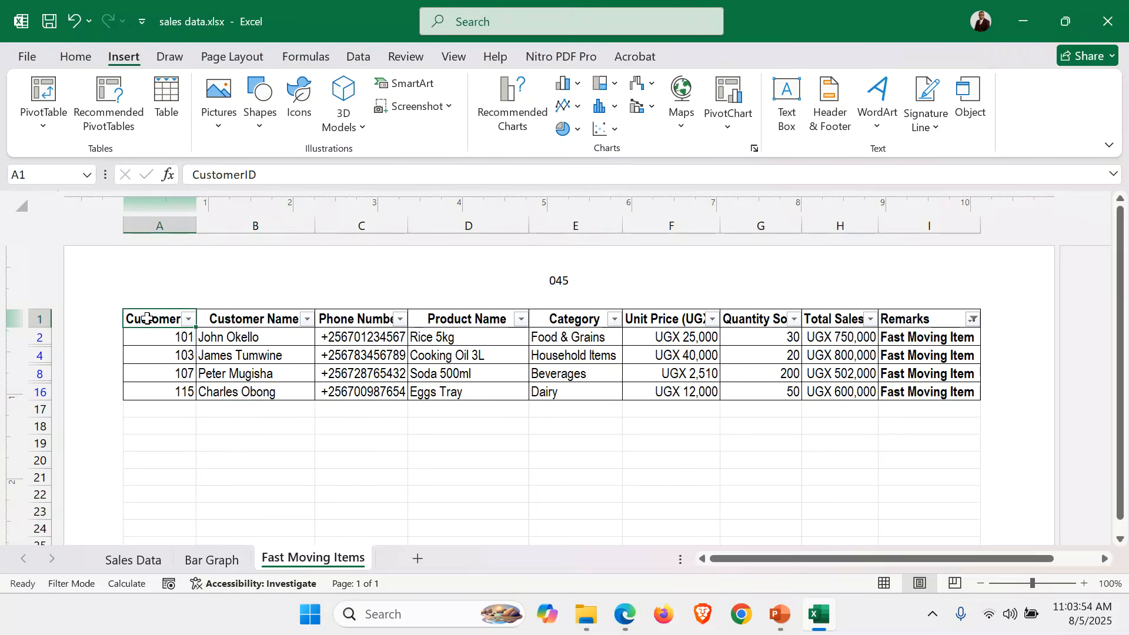
click(27, 207)
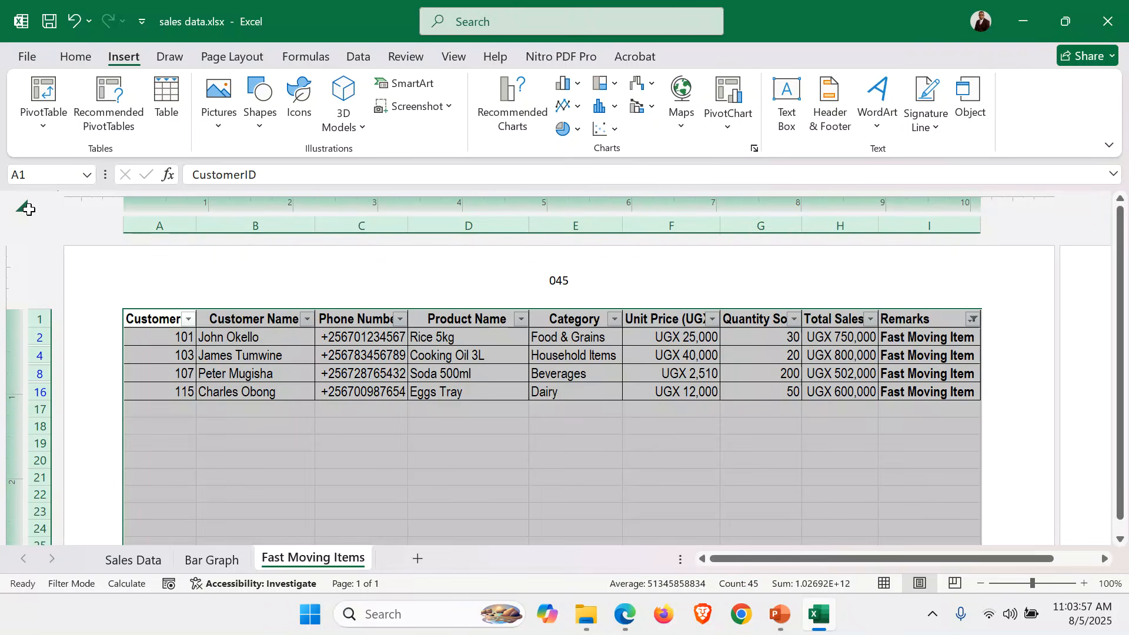
key(ctrl+c)
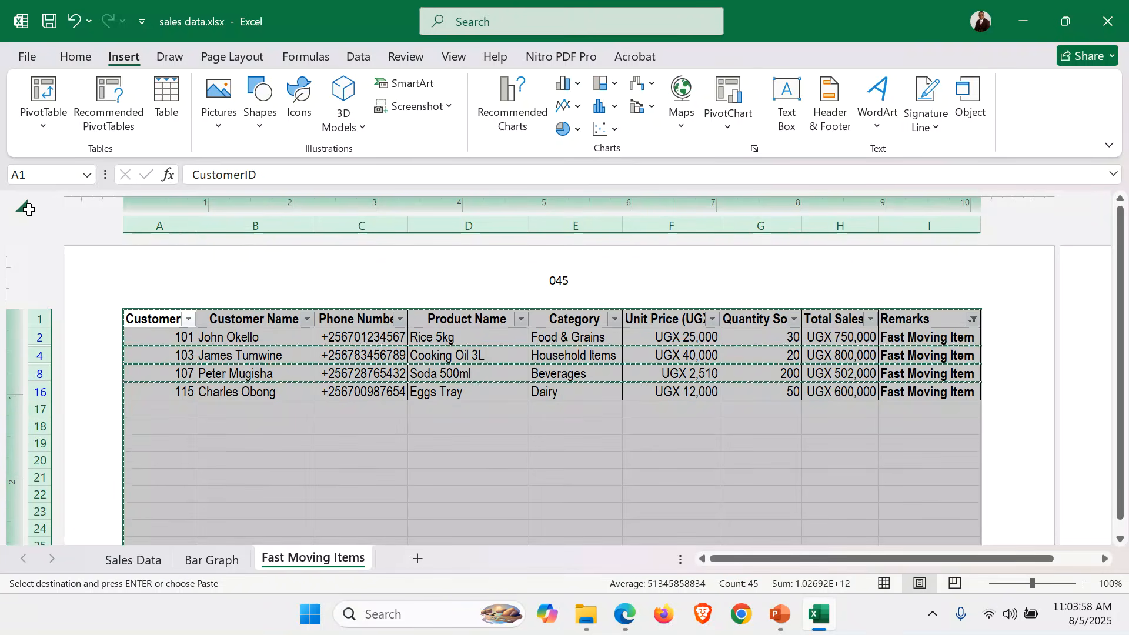
click(421, 561)
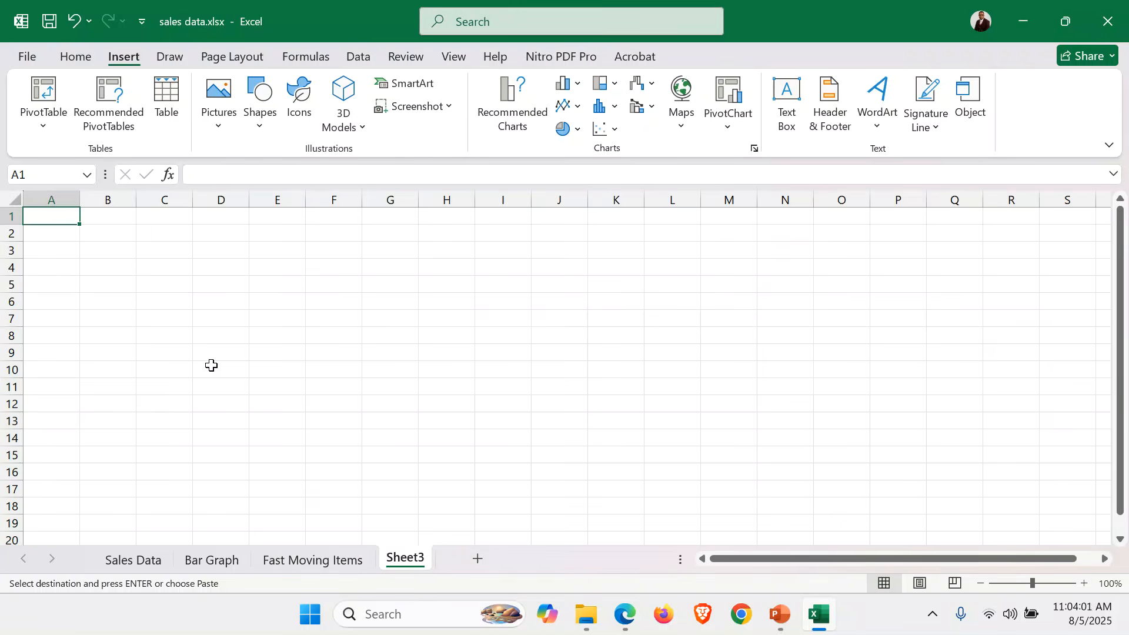
key(ctrl+v)
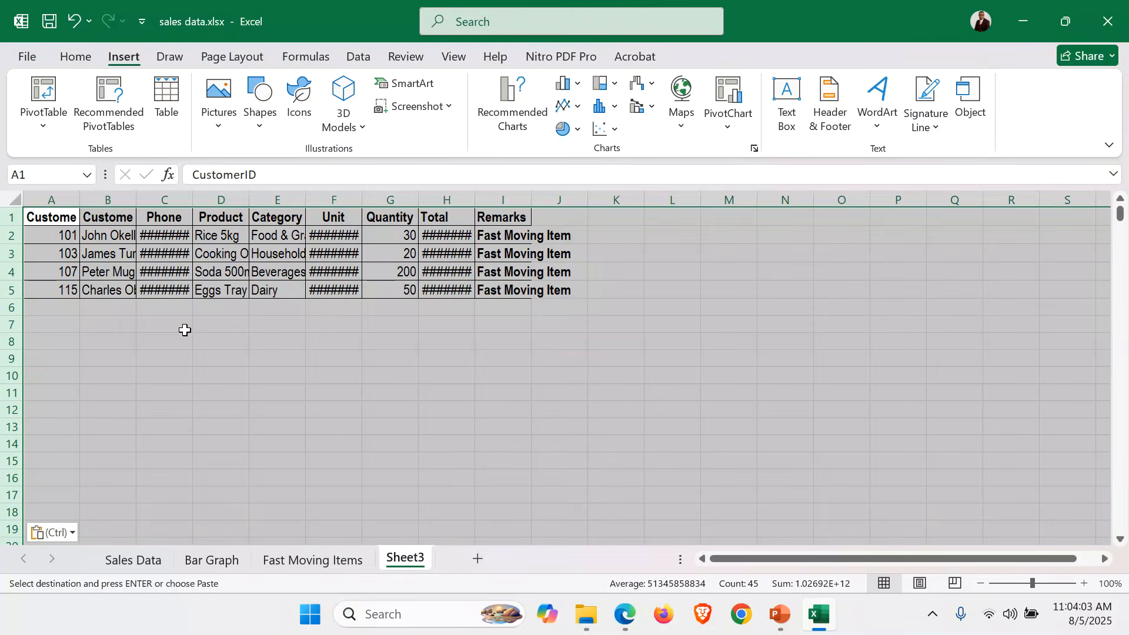
AutoFit Sheet3's columns, including CustomerID and phone numbers, to fit their contents.
double_click(79, 199)
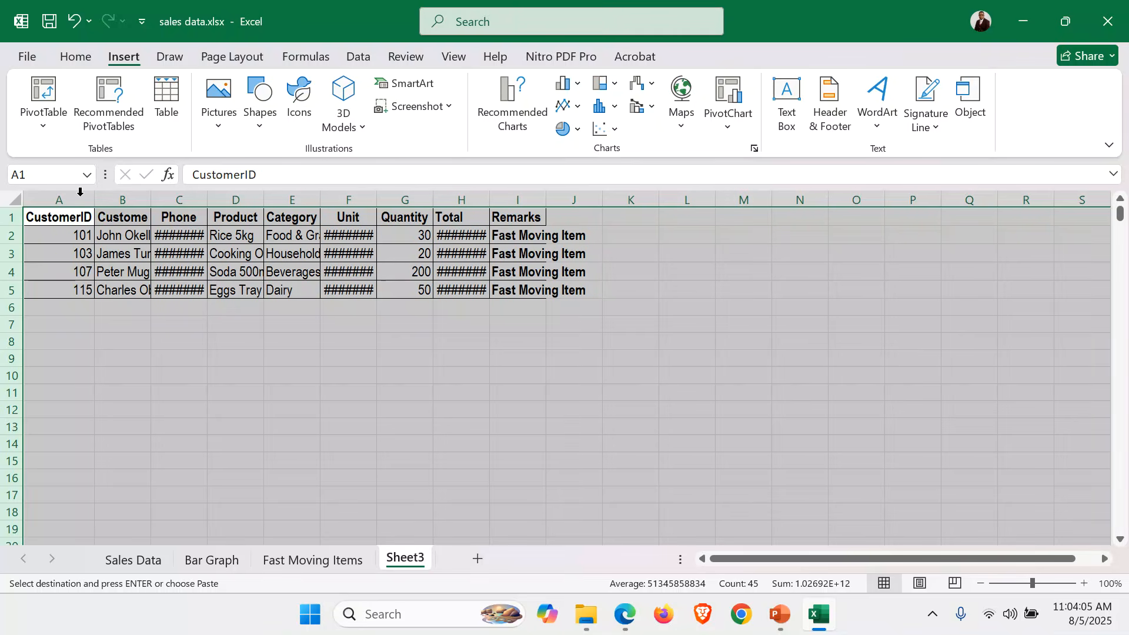
click(93, 198)
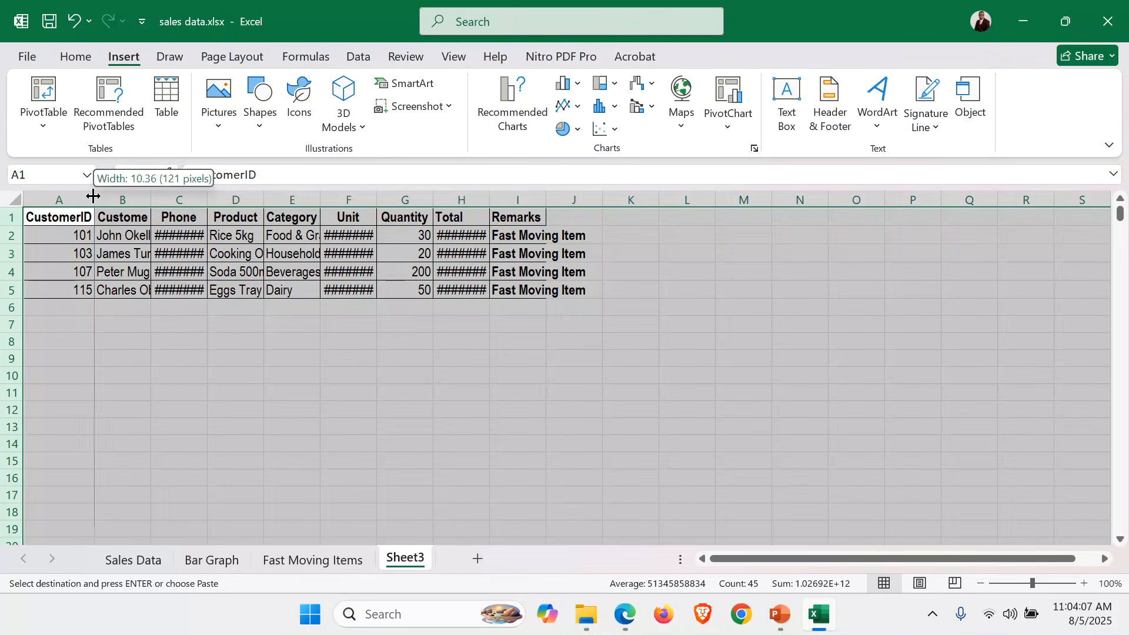
double_click(207, 199)
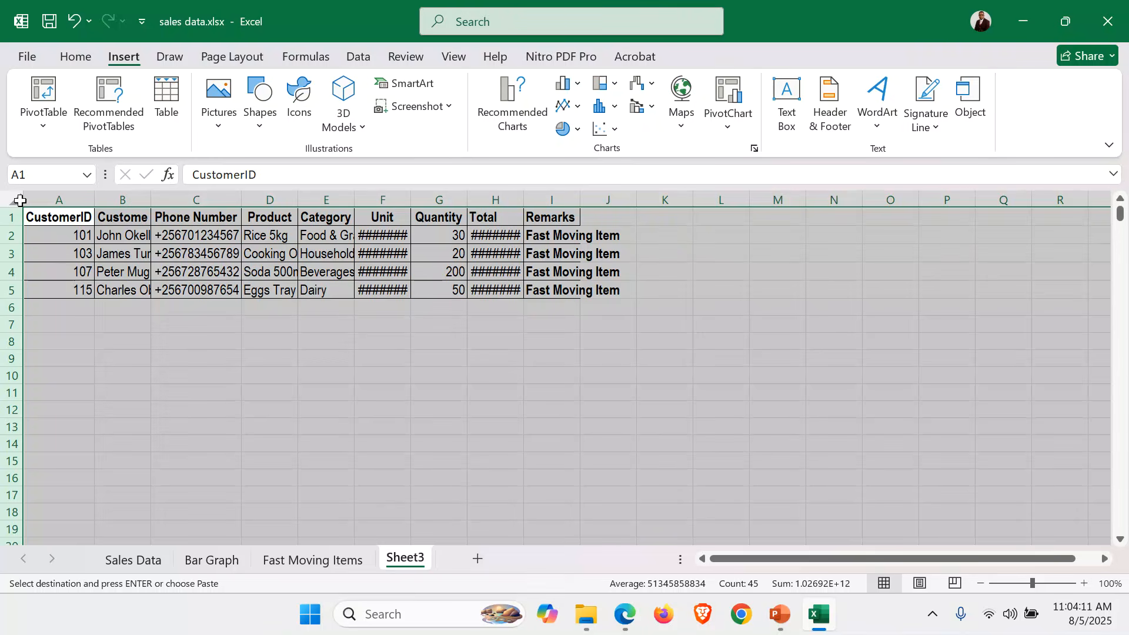
click(20, 201)
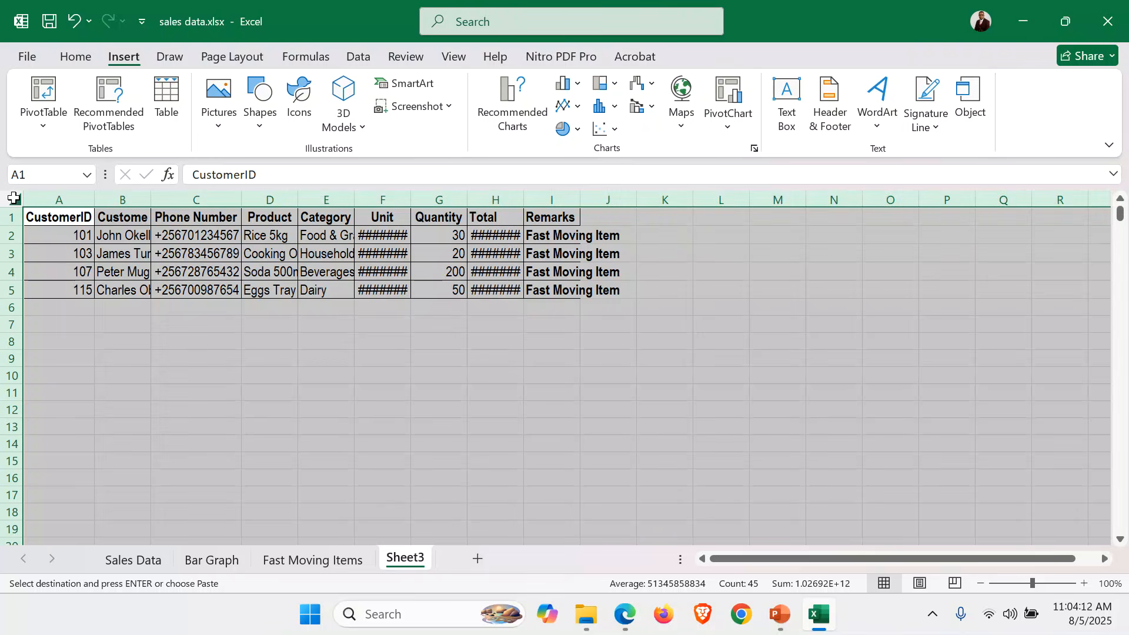
double_click(526, 200)
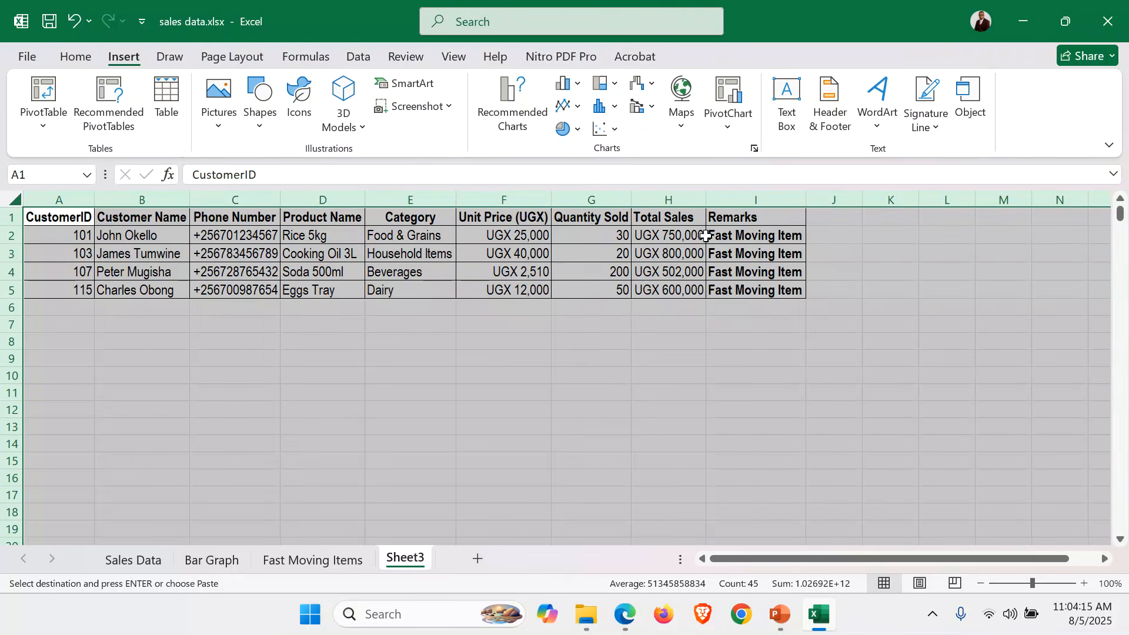
click(602, 362)
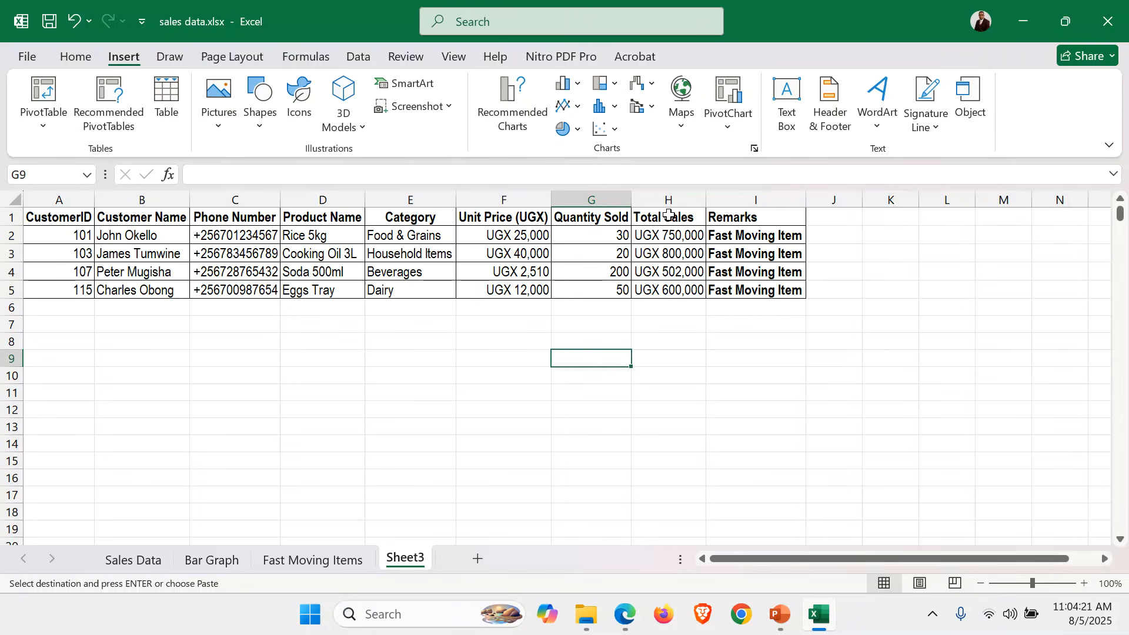
drag(671, 219, 675, 290)
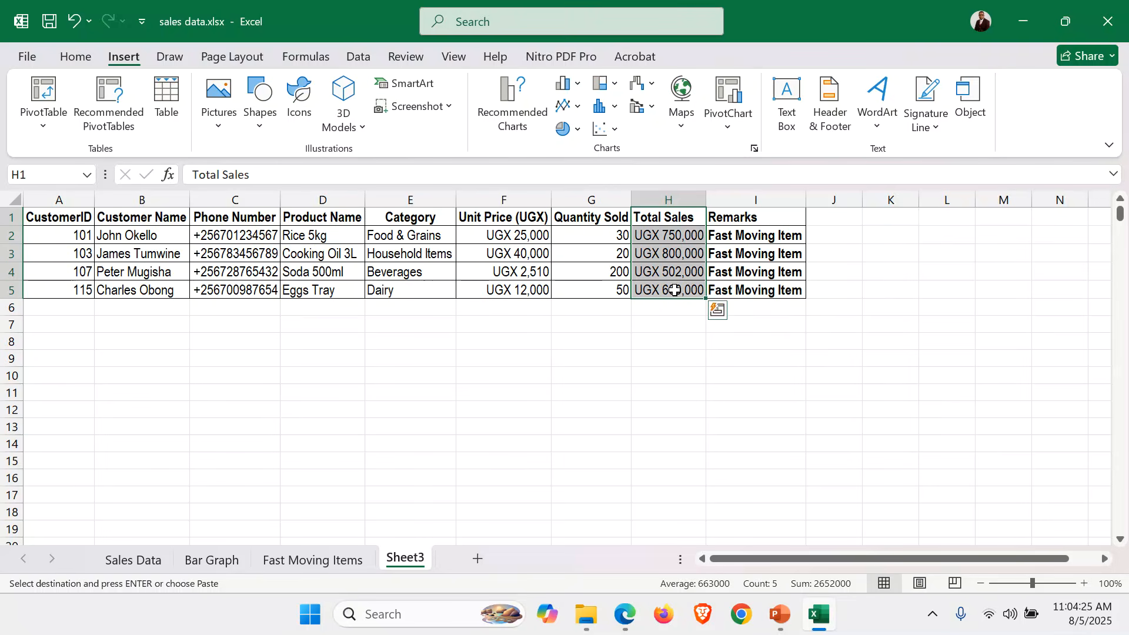
Zoom in and AutoFit column H so the Total Sales values show.
click(76, 56)
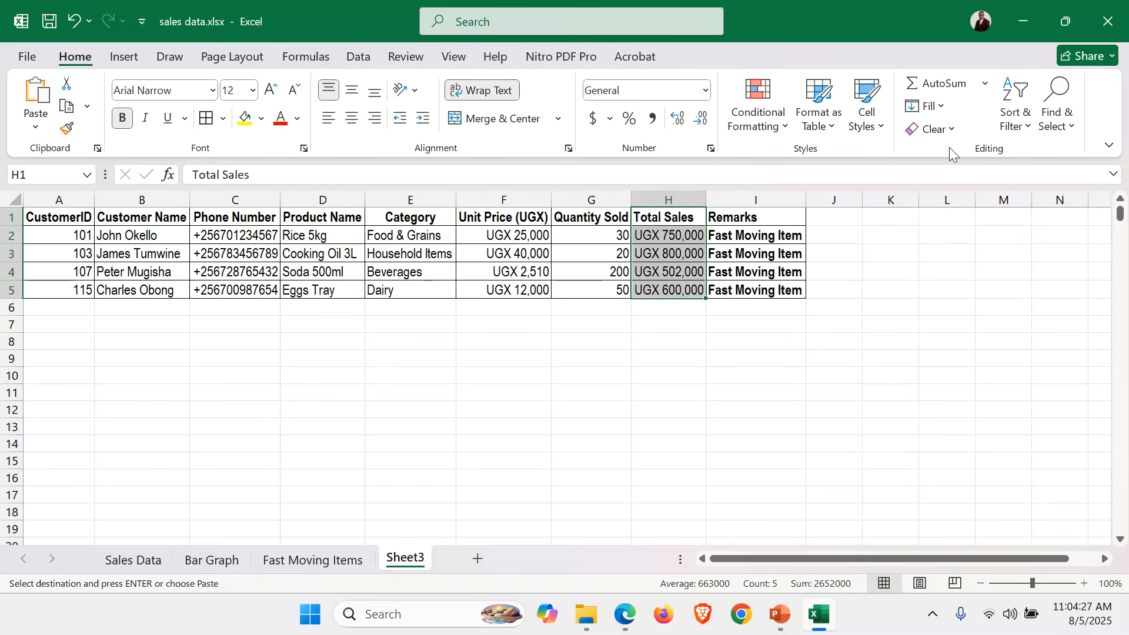
click(1086, 587)
click(1084, 583)
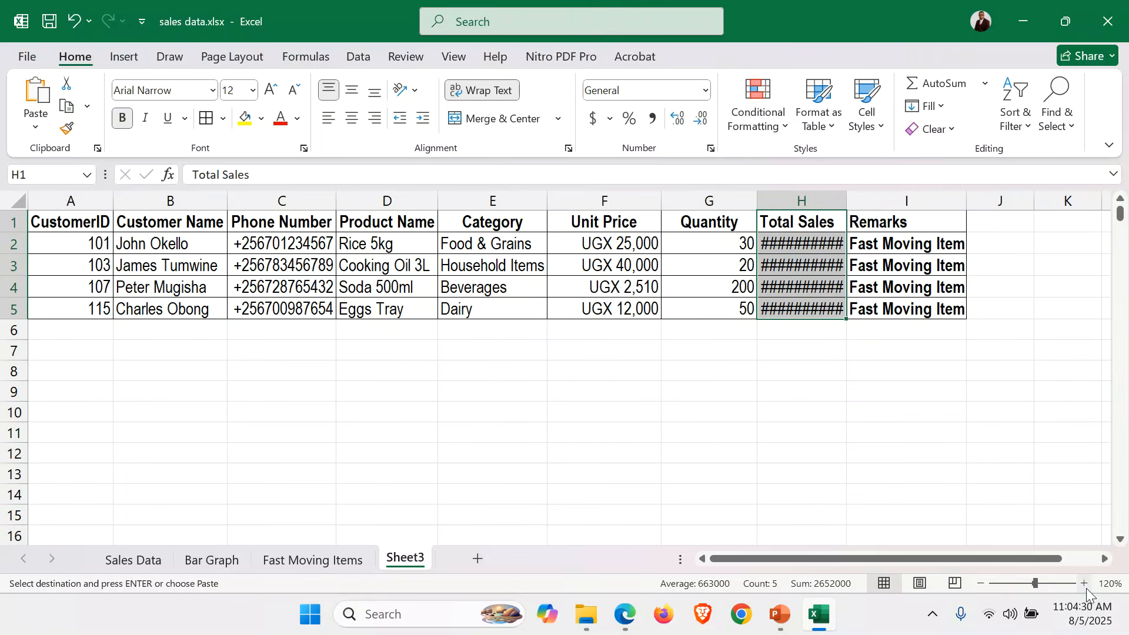
double_click(847, 199)
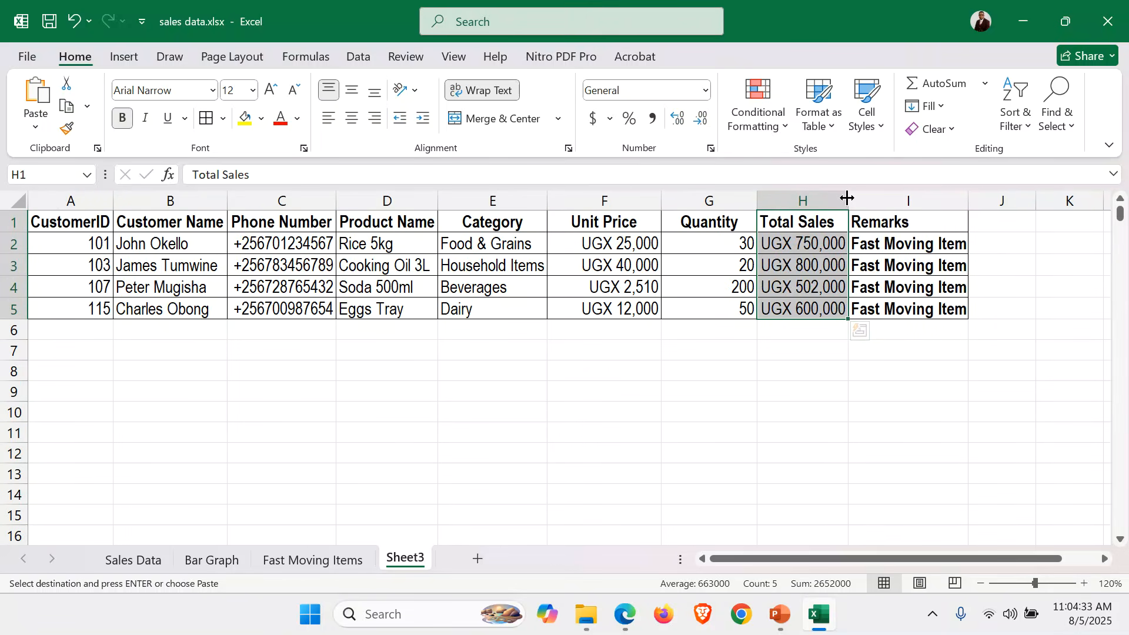
Filter Total Sales to exclude 502,000 and 600,000, keeping UGX 750,000 and 800,000.
click(1032, 126)
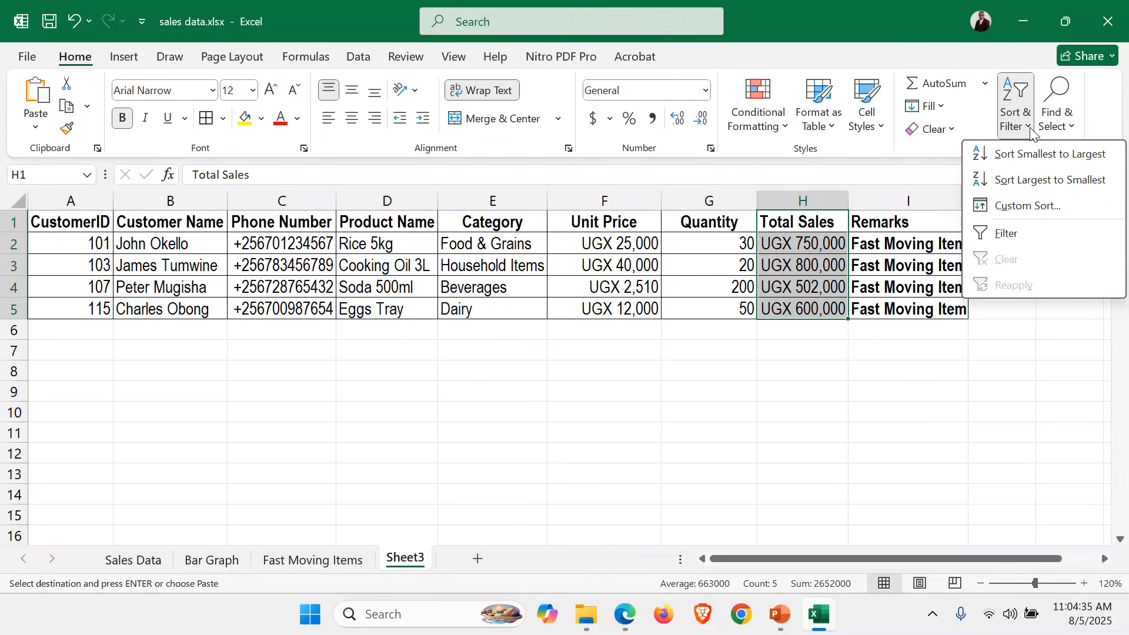
click(1007, 233)
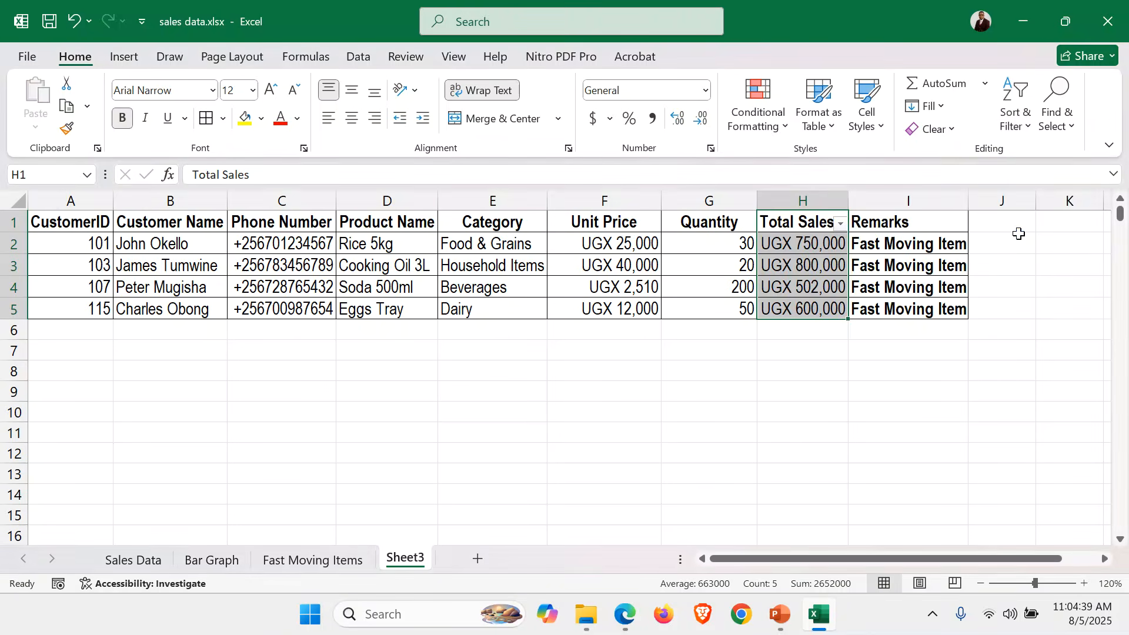
click(846, 230)
mouse_move(660, 359)
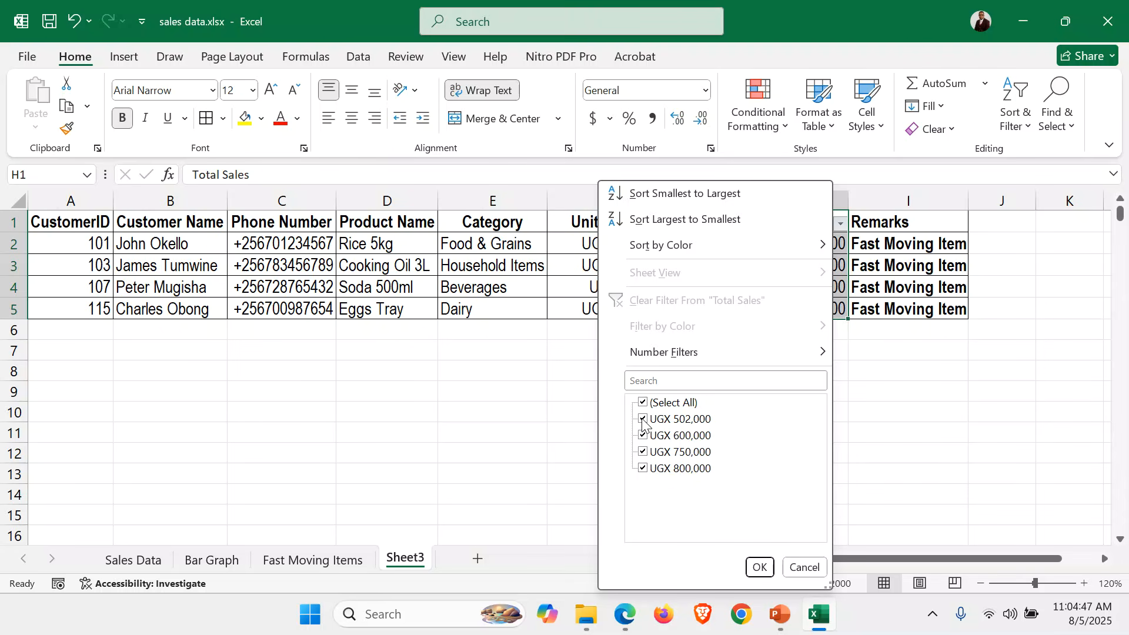
click(643, 420)
click(643, 436)
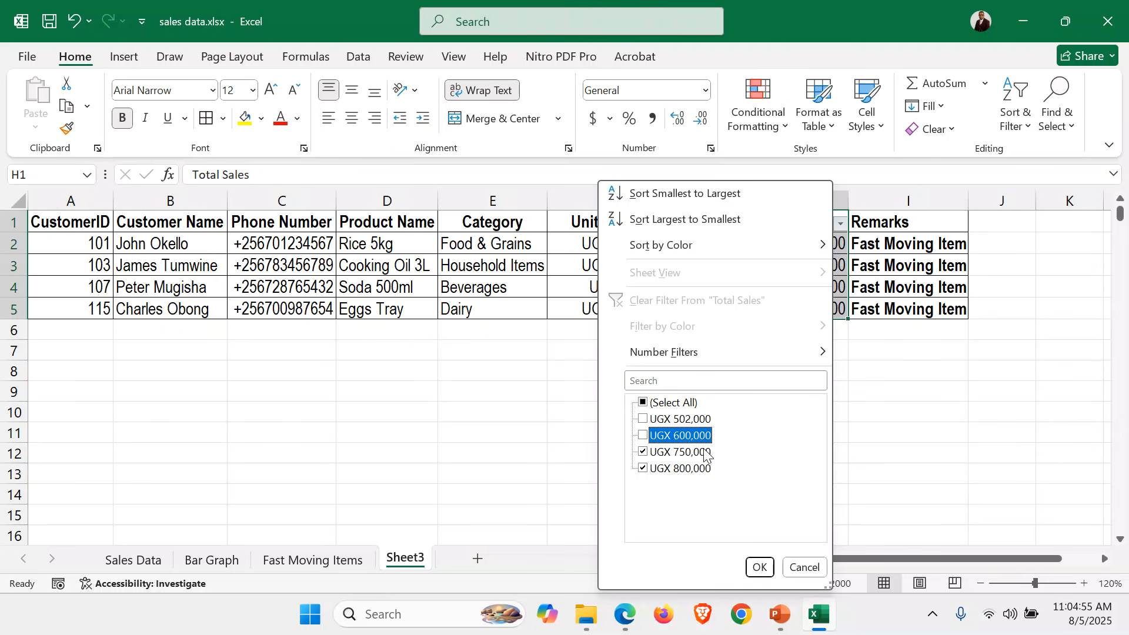
click(759, 567)
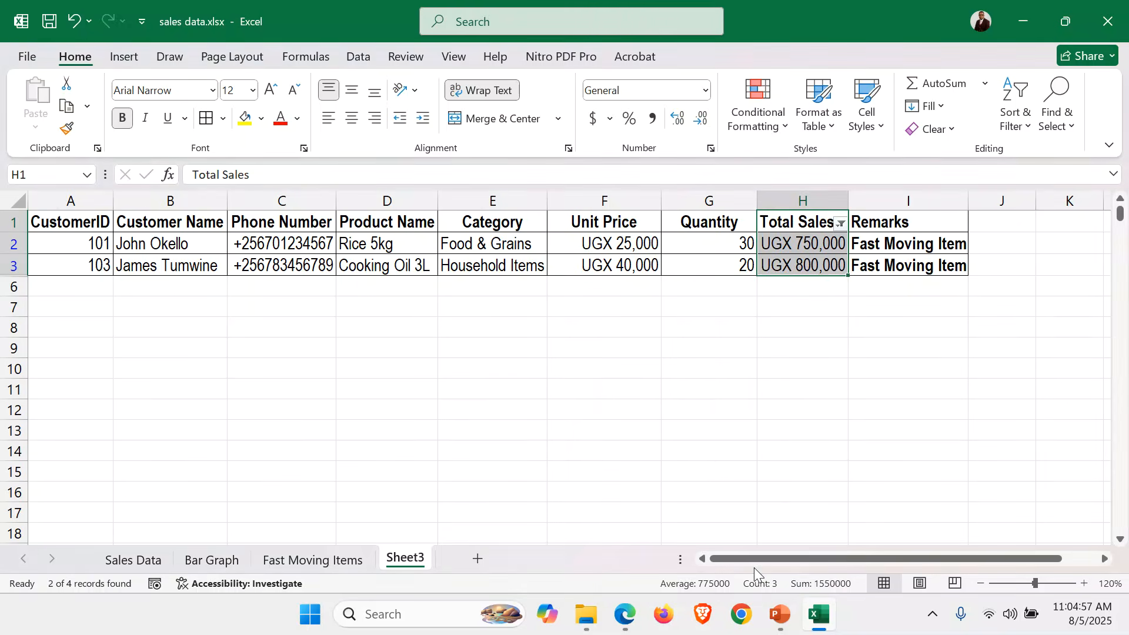
click(750, 302)
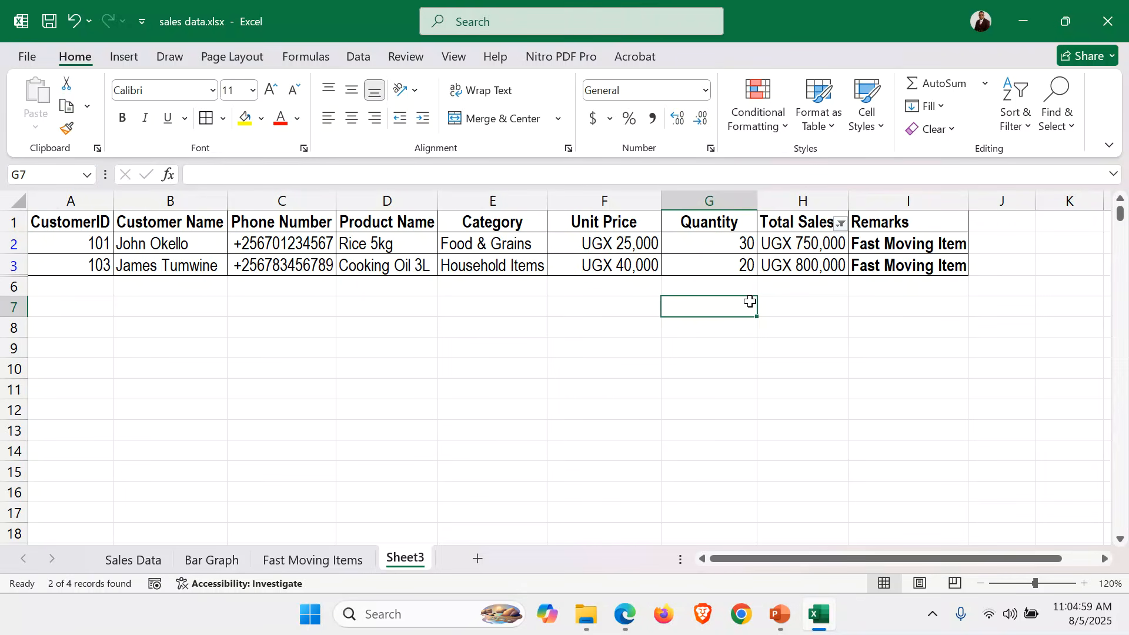
Rename the Sheet3 tab to 'Top 2 Best Selling Items'.
double_click(405, 559)
click(563, 453)
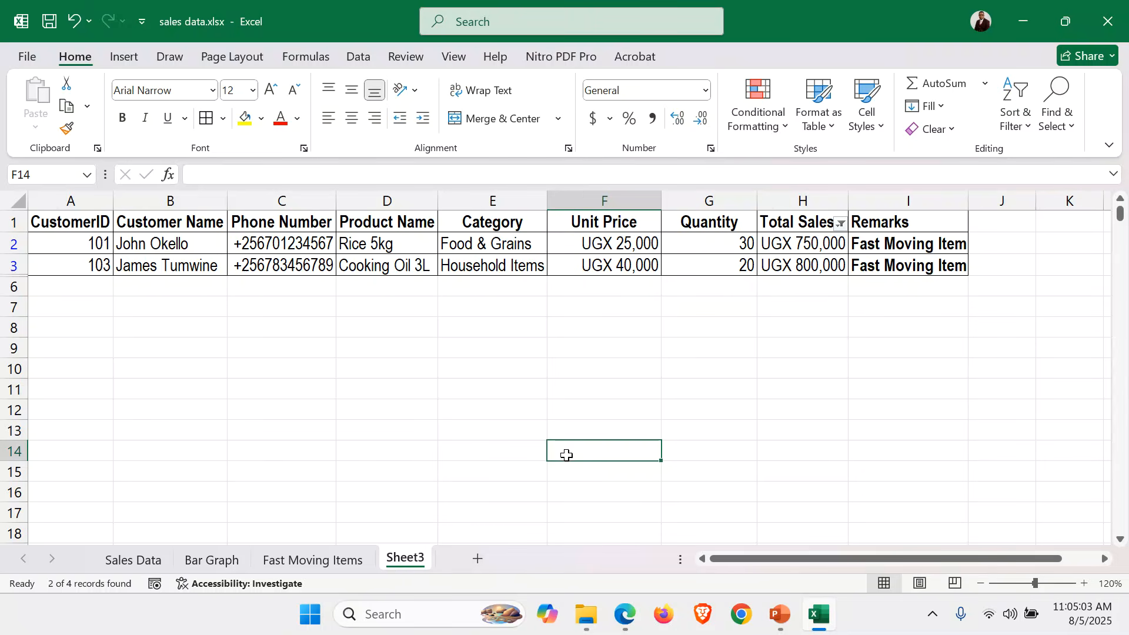
right_click(404, 559)
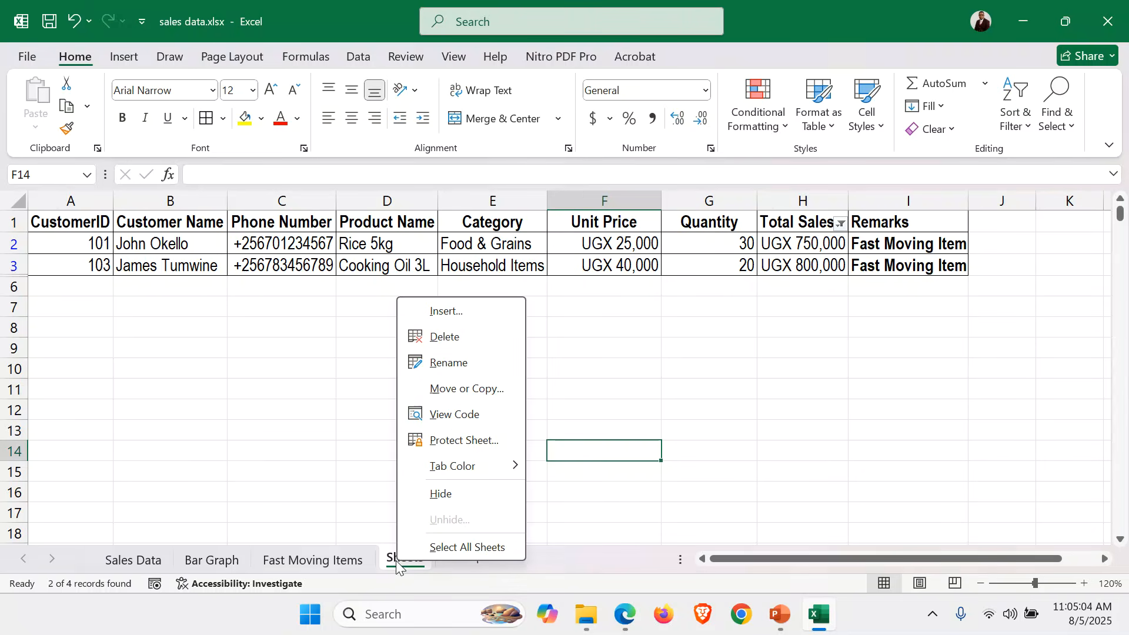
click(446, 361)
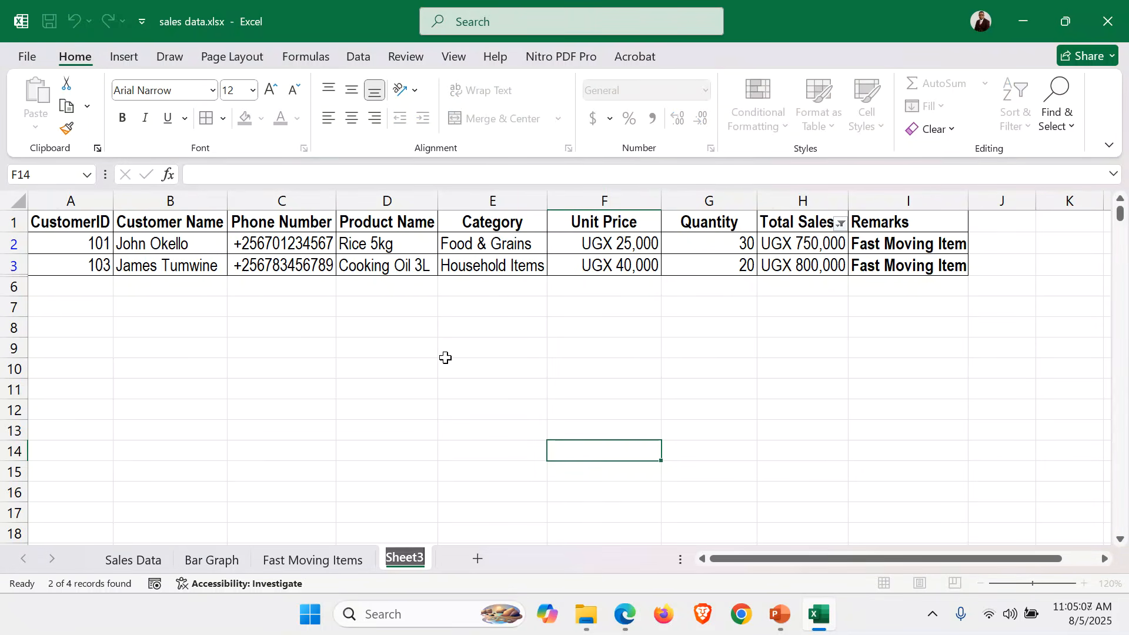
text(Top)
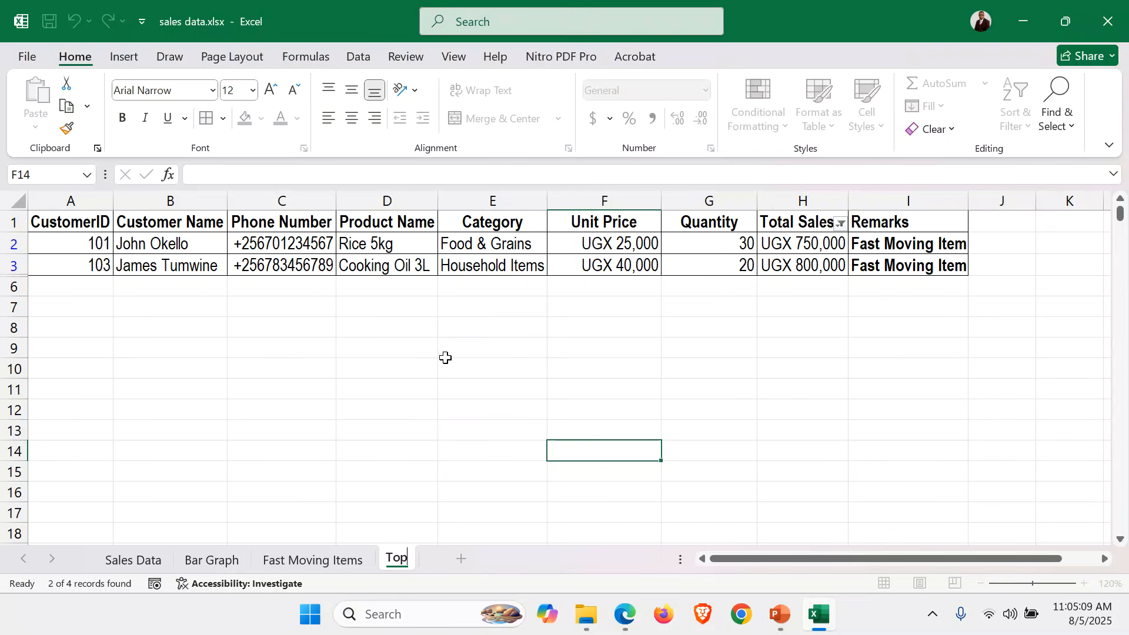
text( 2 Best Sellin)
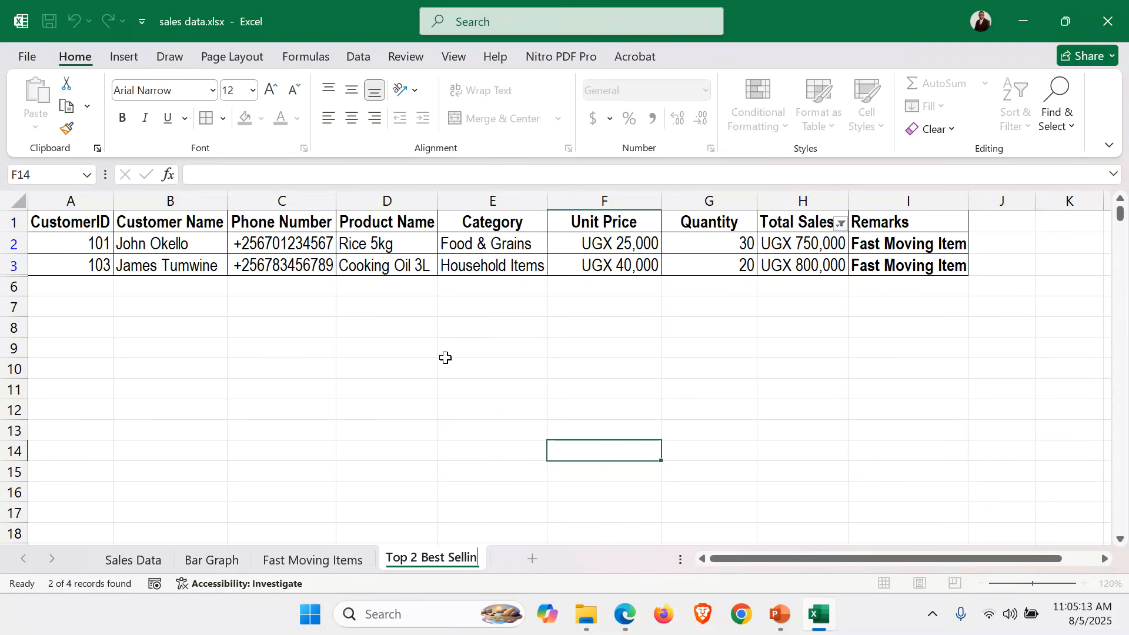
text(g Items)
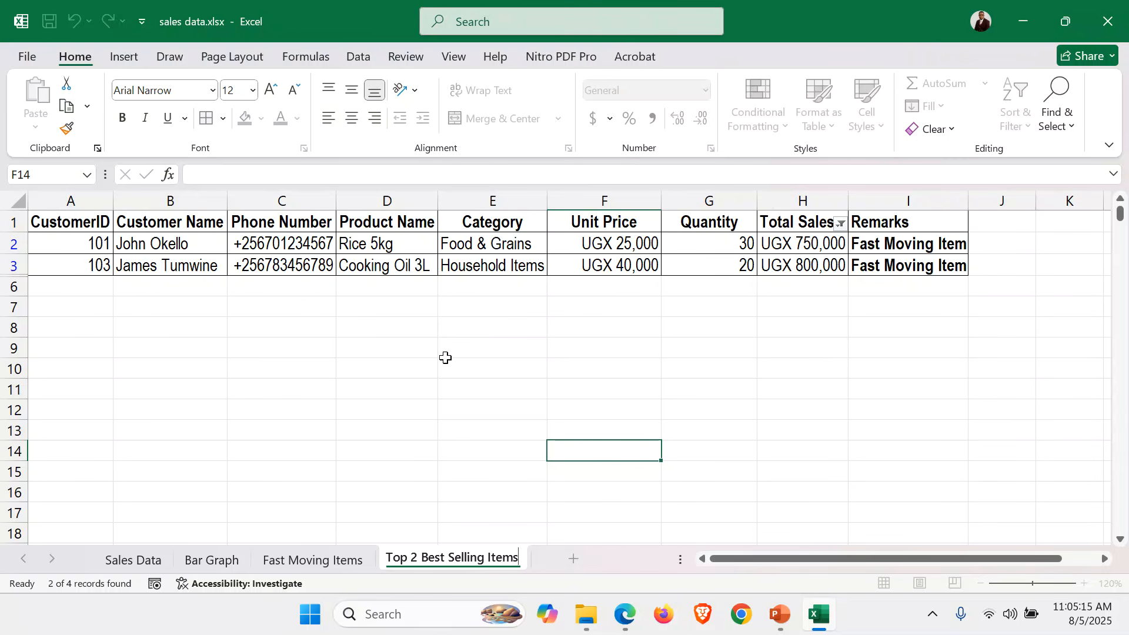
key(Return)
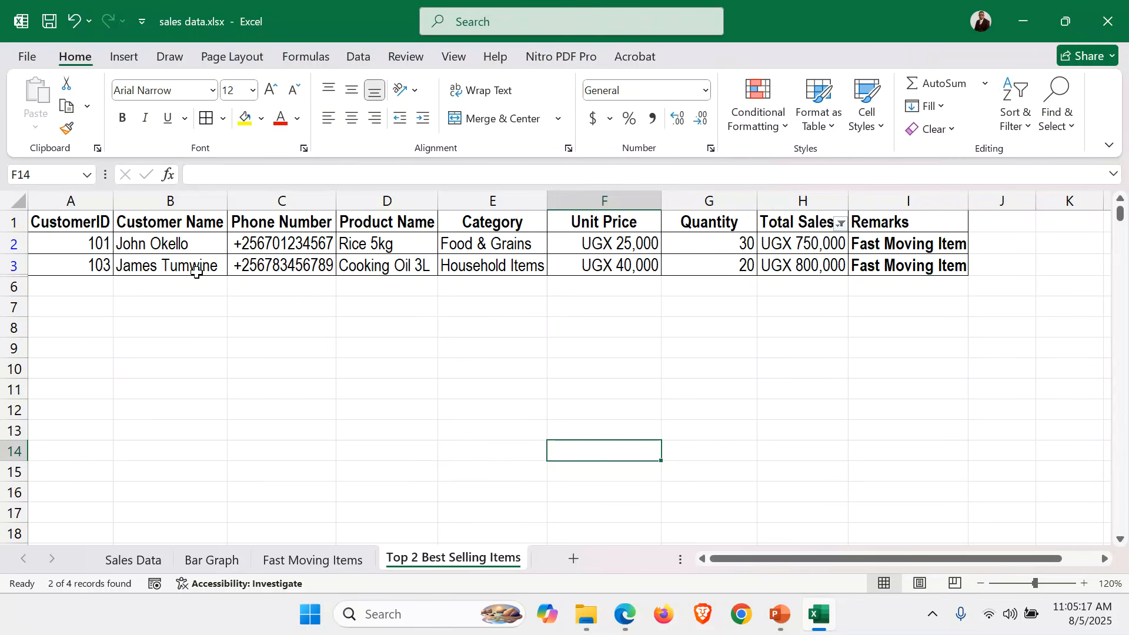
Put the author's name in the centre header and 045 in the centre footer.
click(124, 57)
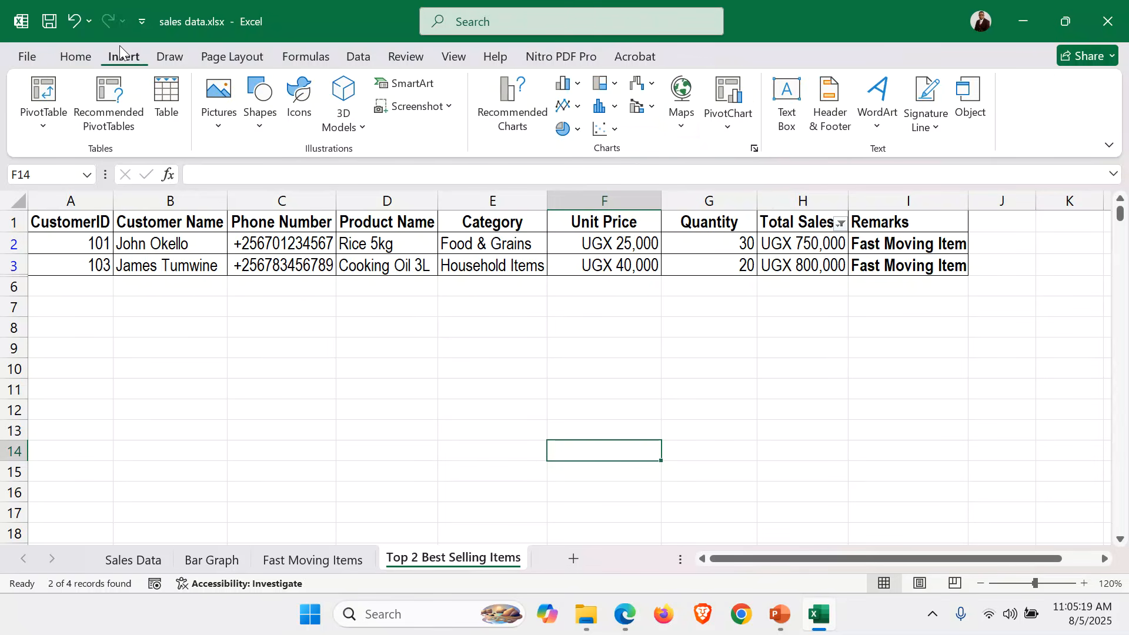
click(827, 100)
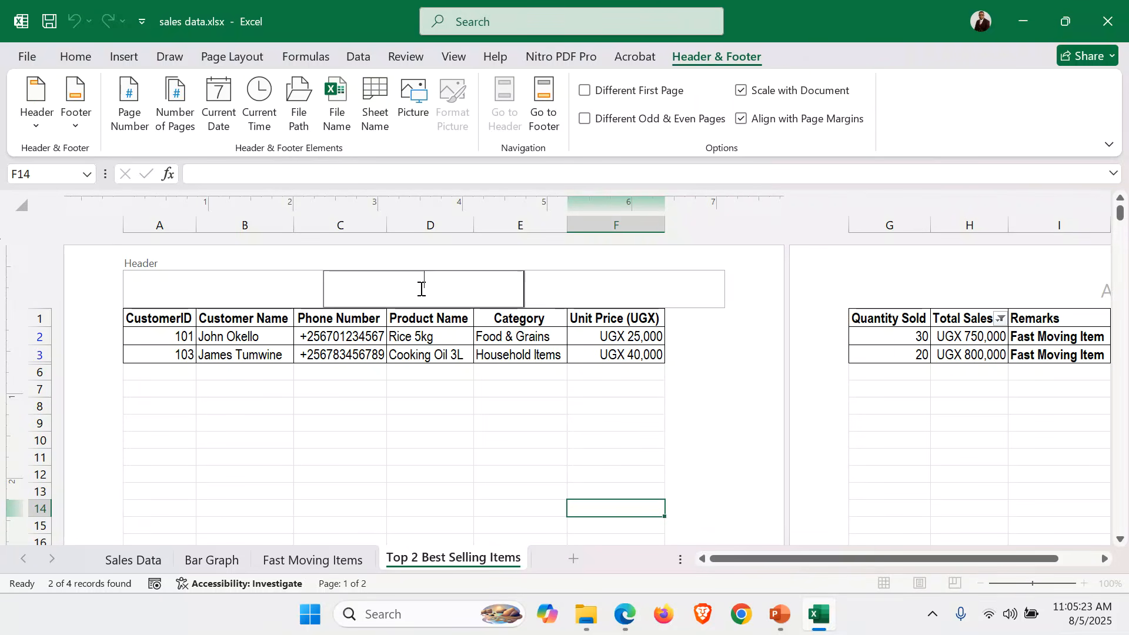
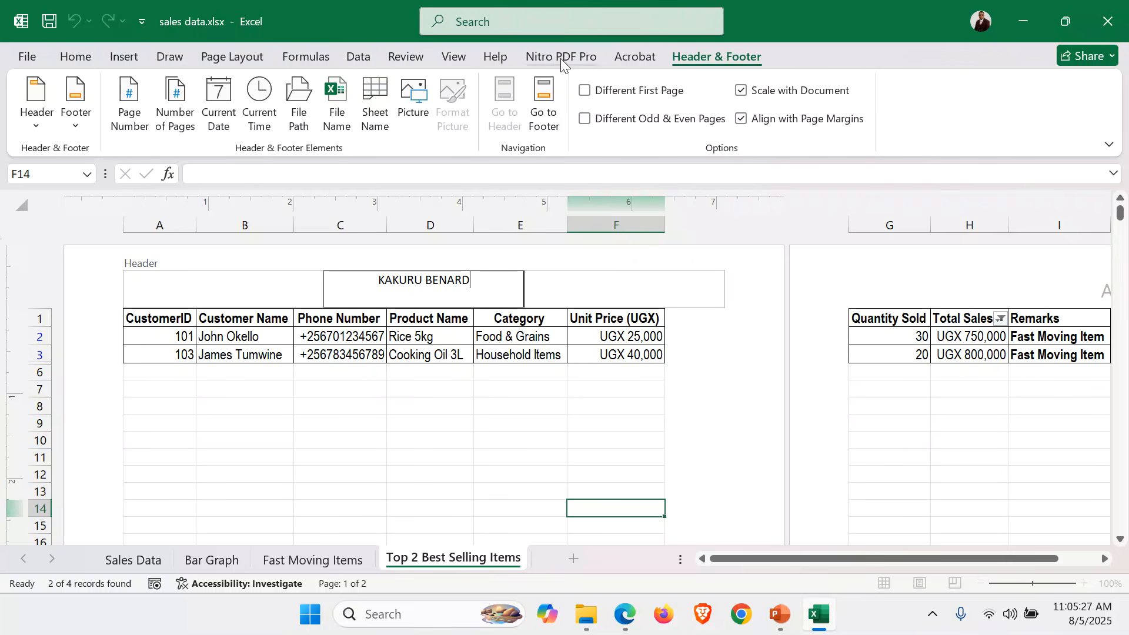
click(543, 105)
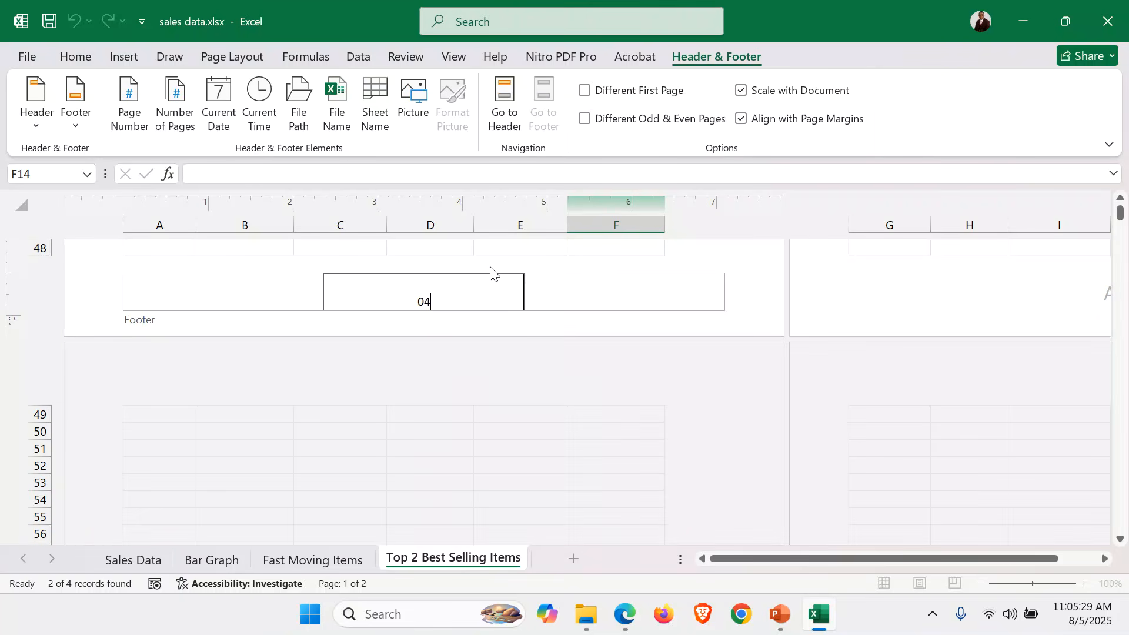
click(504, 105)
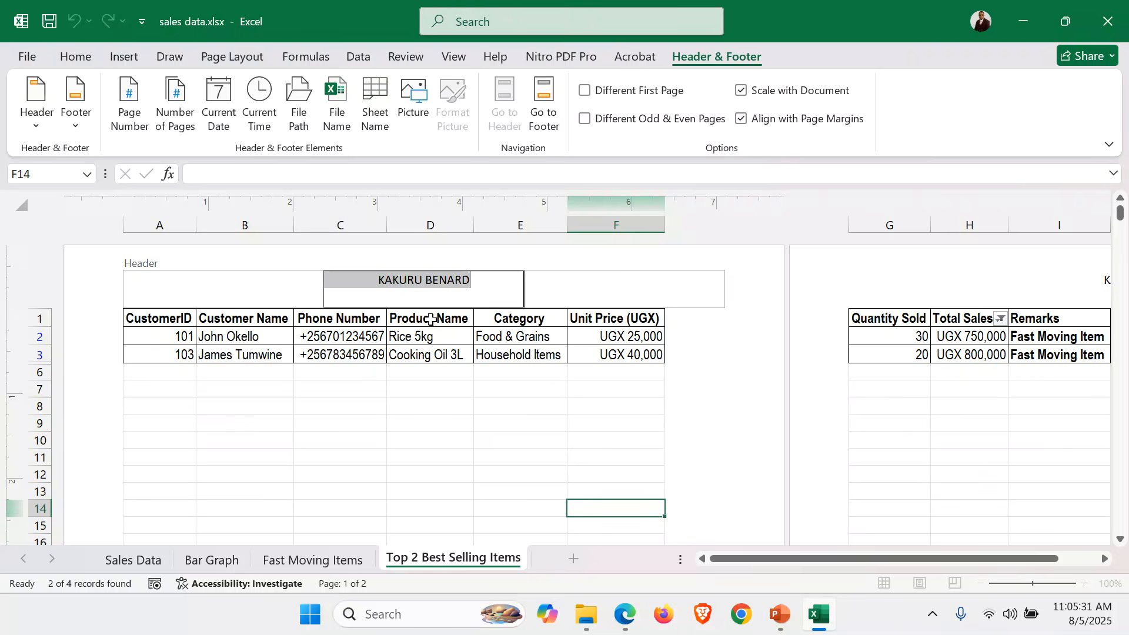
click(383, 419)
Set the sheet to landscape orientation, fit to one page, on A4 paper.
click(226, 57)
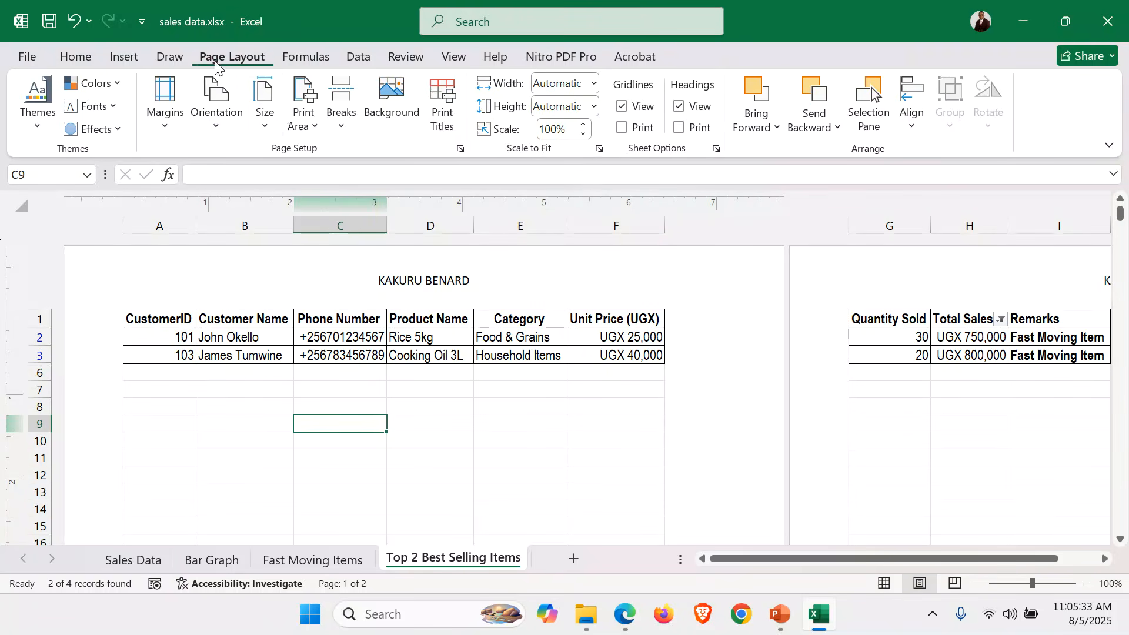
click(217, 111)
click(247, 208)
click(460, 149)
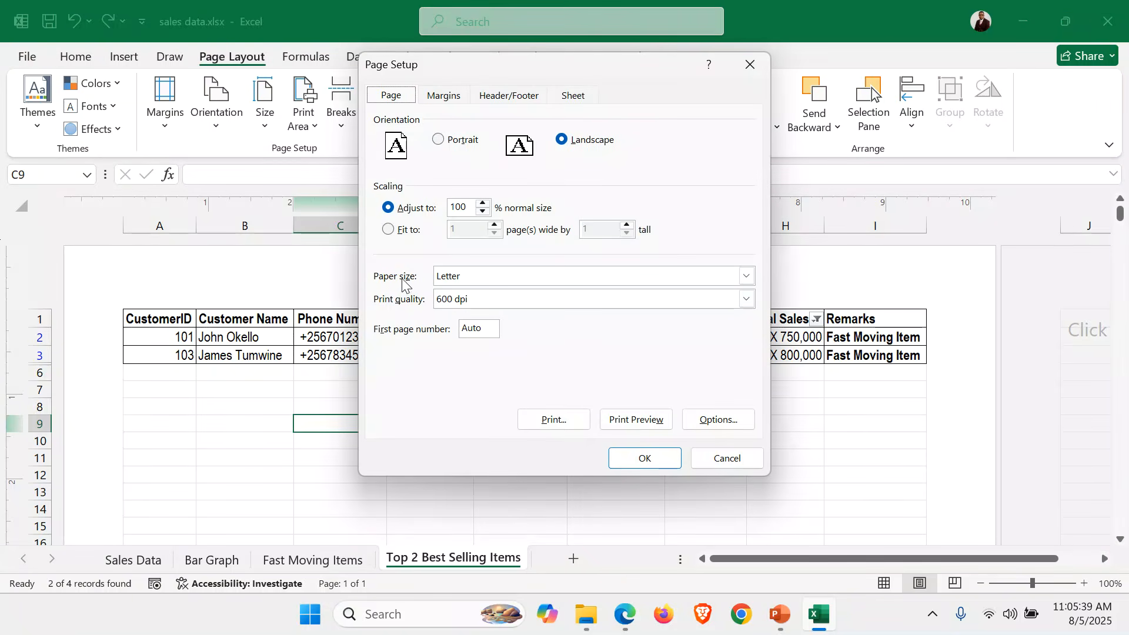
click(389, 230)
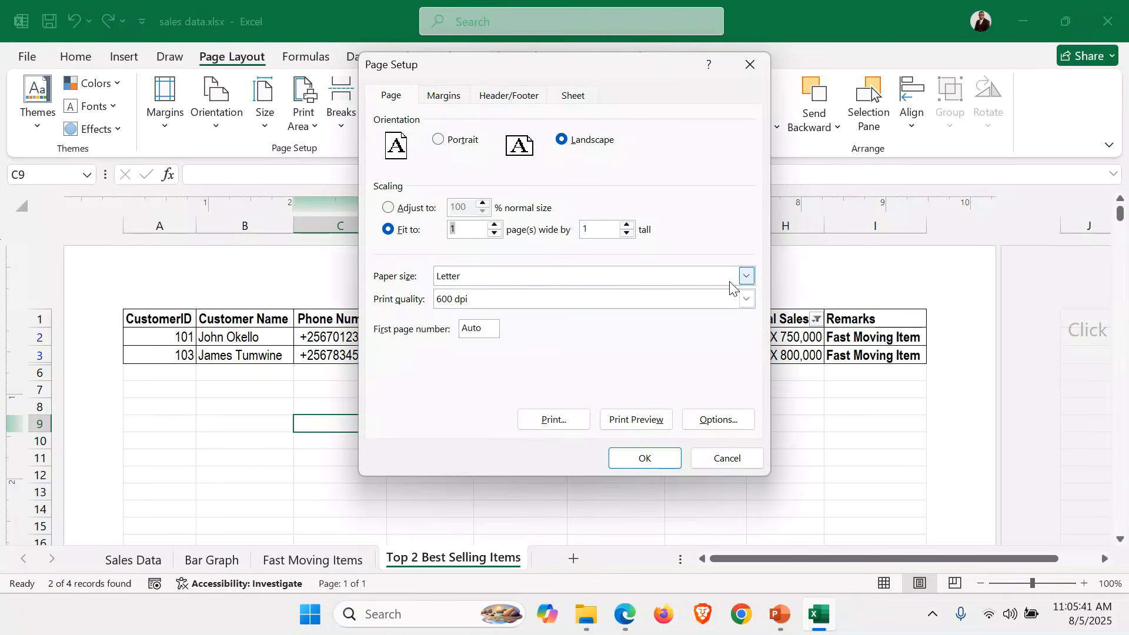
click(747, 276)
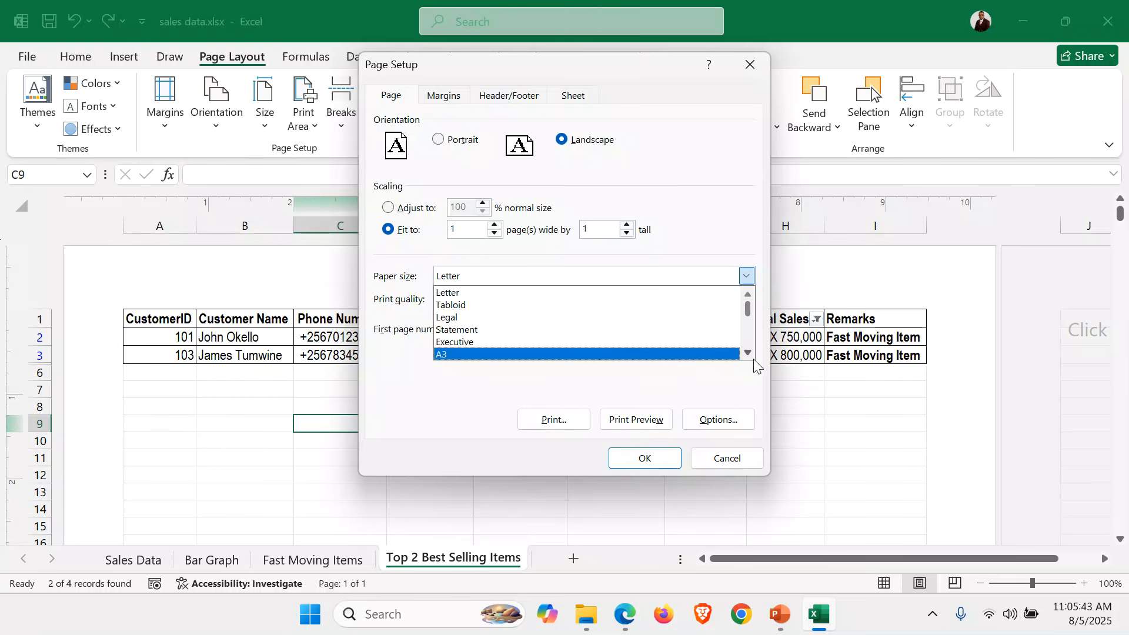
click(527, 357)
click(651, 464)
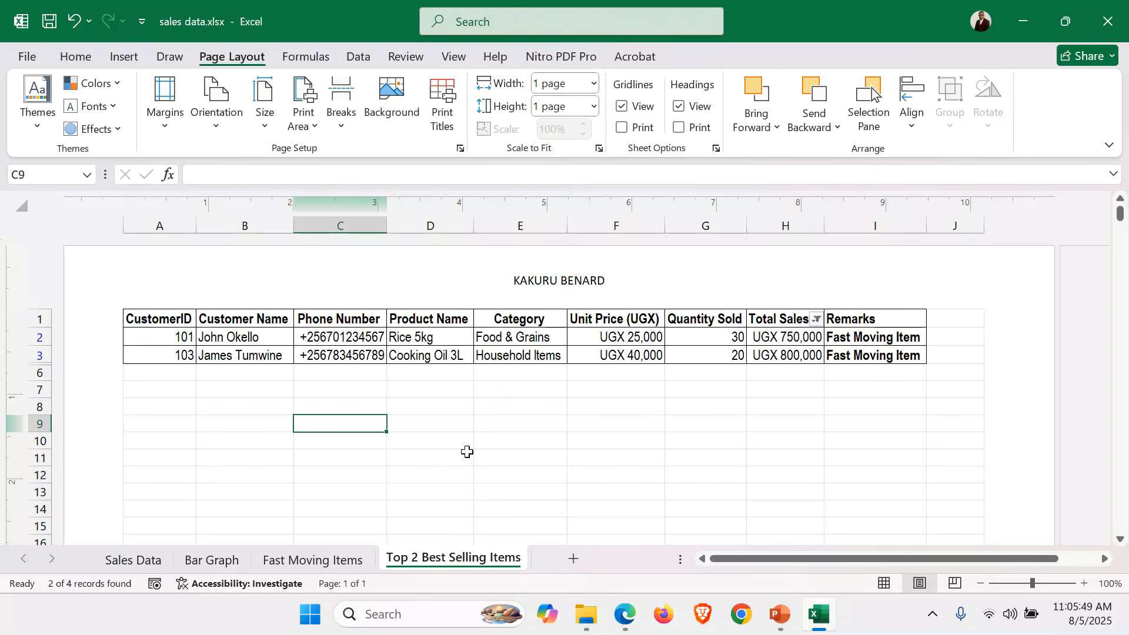
Flip through all four sheet tabs, ending on Sales Data.
click(144, 562)
click(203, 564)
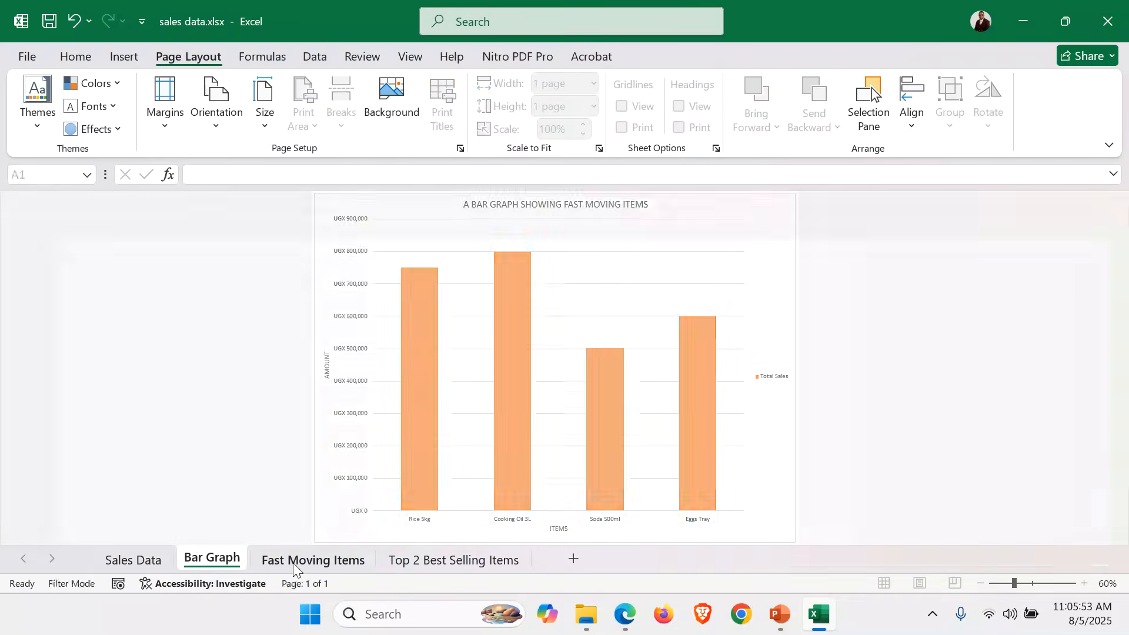
click(293, 563)
click(450, 560)
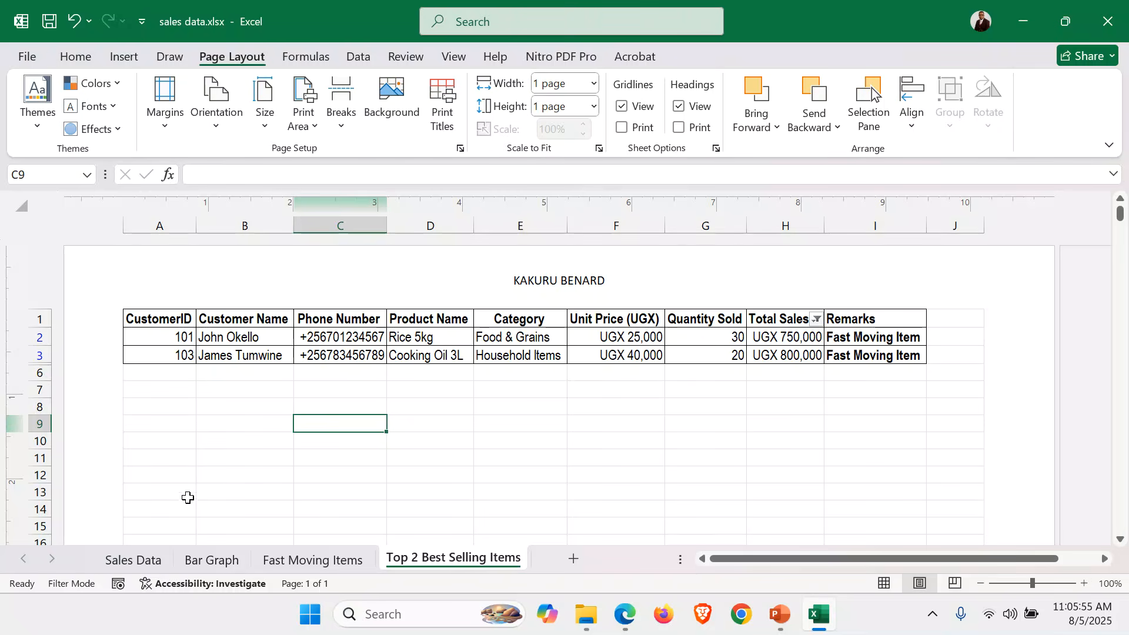
click(136, 562)
click(437, 411)
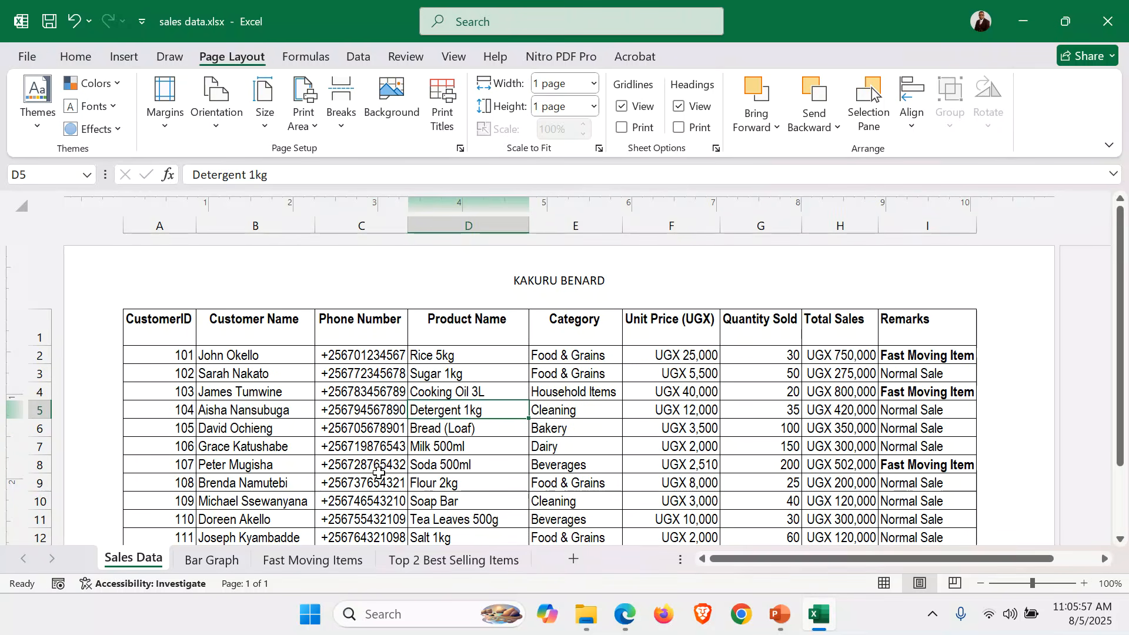
click(776, 625)
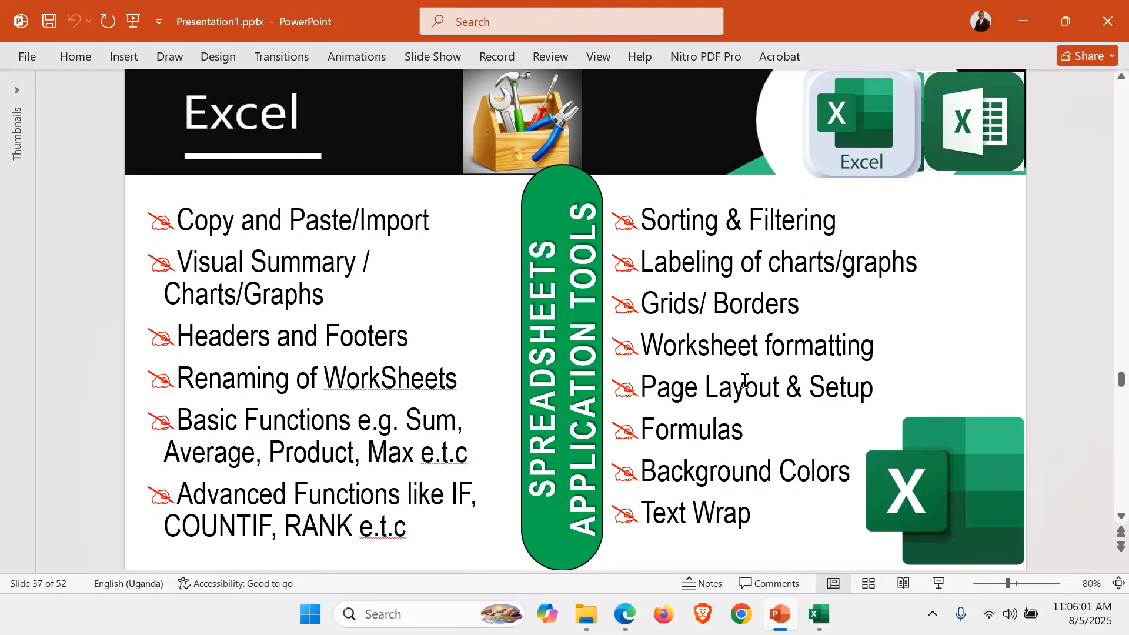
triple_click(754, 503)
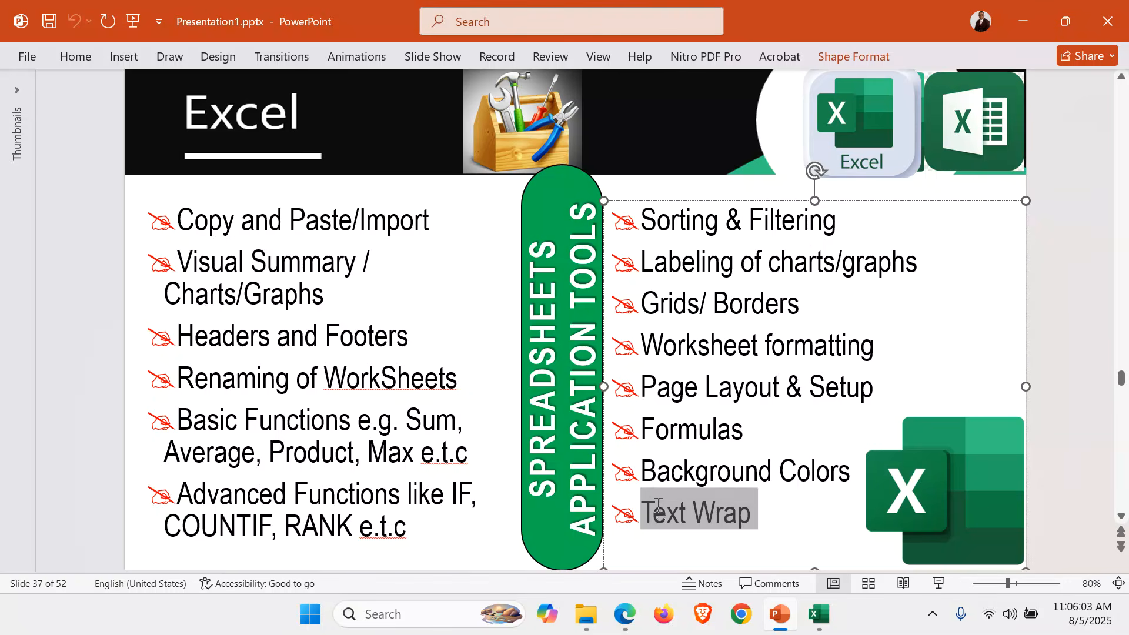
click(851, 522)
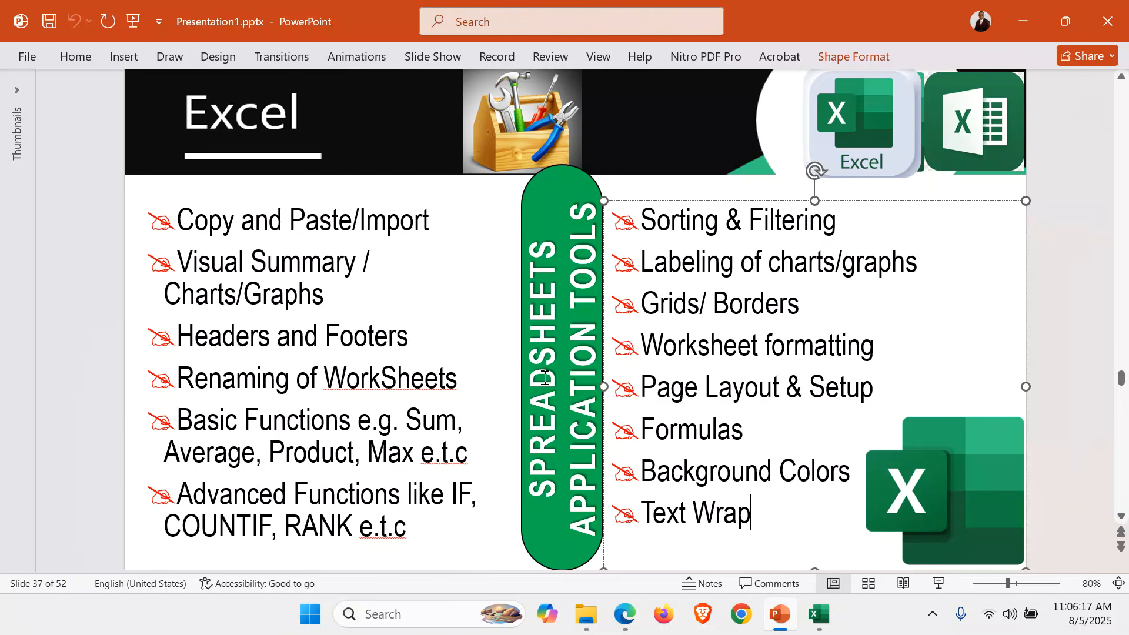
drag(854, 471, 673, 486)
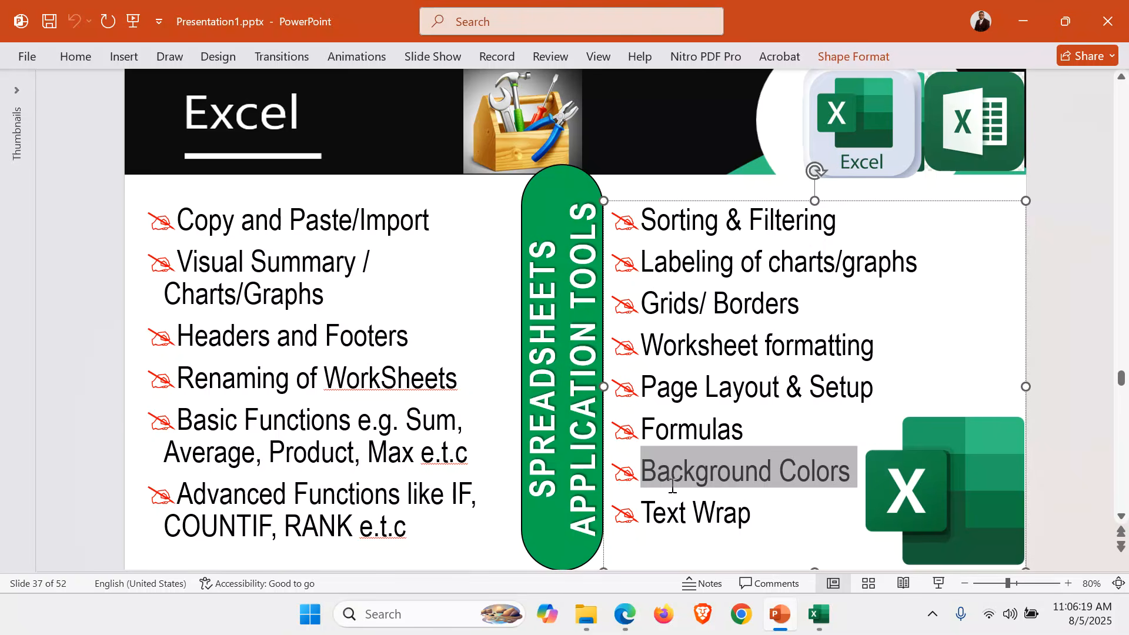
click(778, 304)
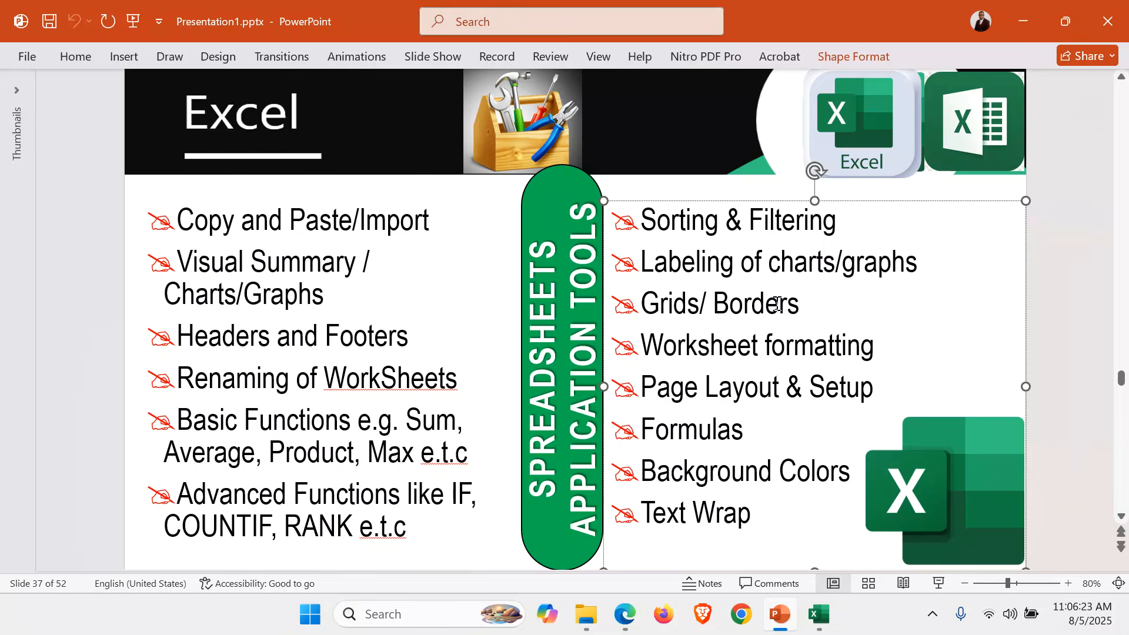
click(818, 614)
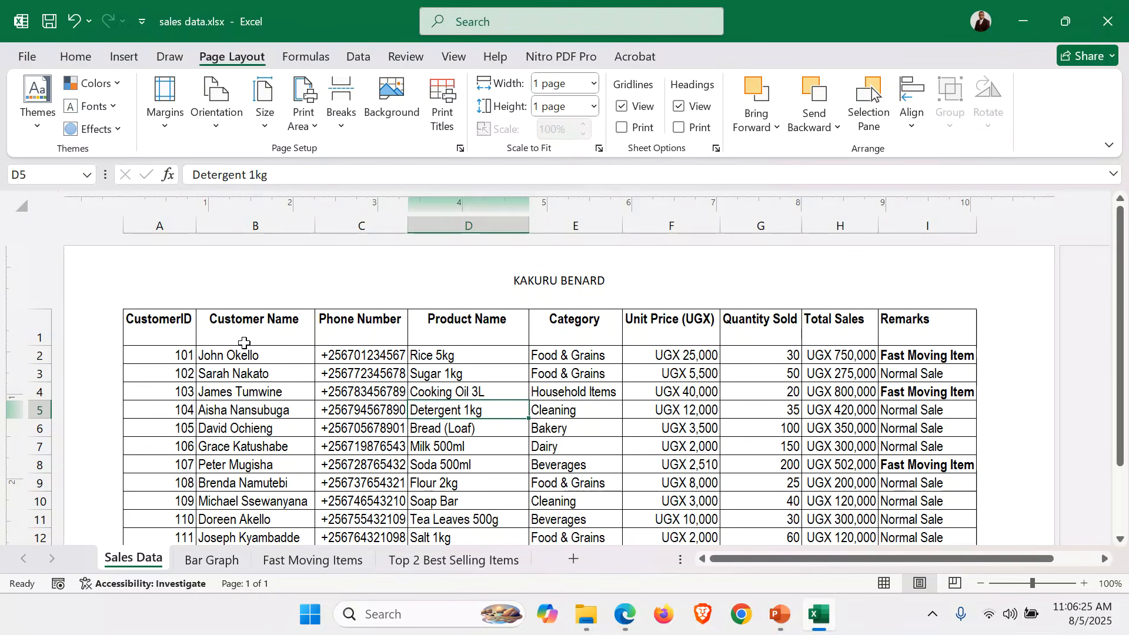
Fill the Sales Data header row A1:I1 with yellow.
drag(153, 321, 903, 334)
click(75, 56)
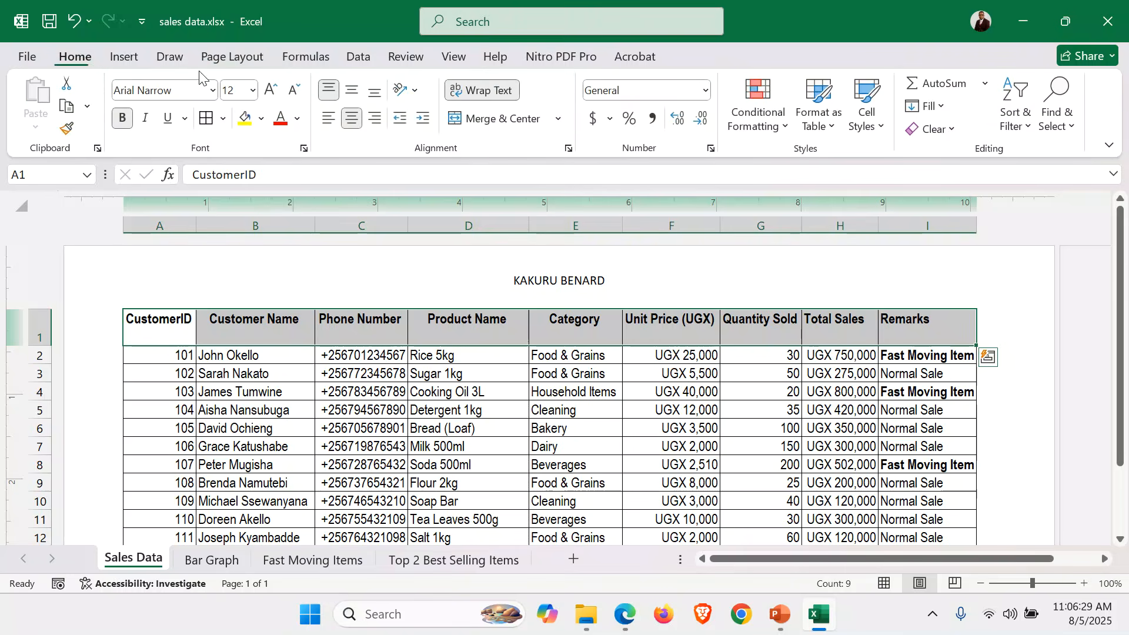
click(244, 118)
click(461, 392)
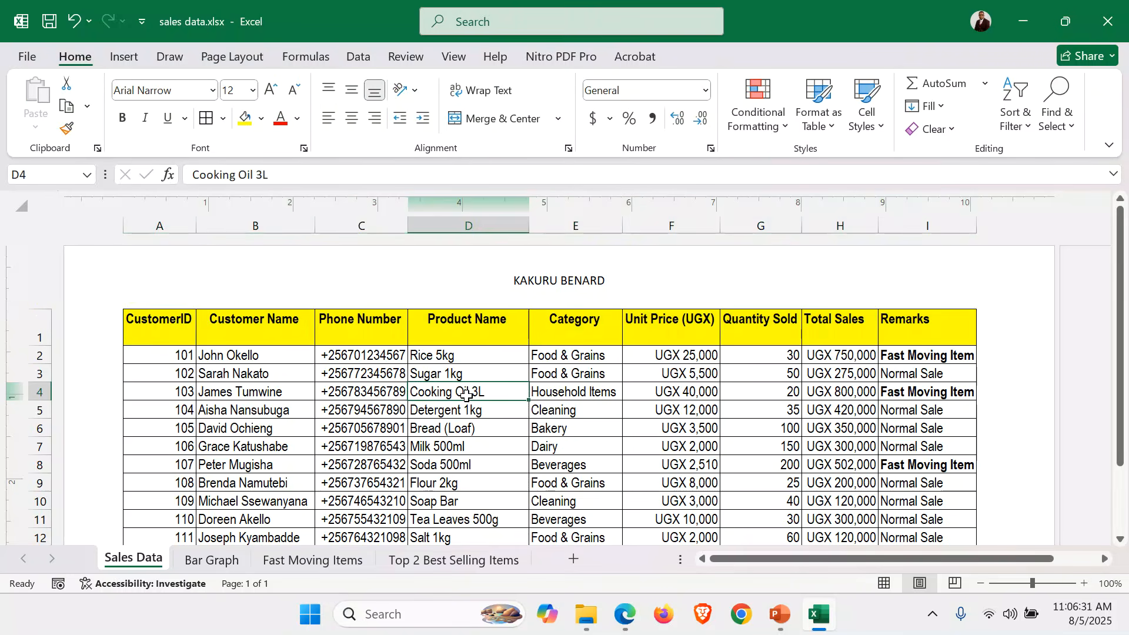
scroll(461, 353, down, 3)
scroll(466, 396, up, 3)
Apply a Red-Yellow-Green colour scale to the data rows A2:I16.
drag(144, 355, 934, 505)
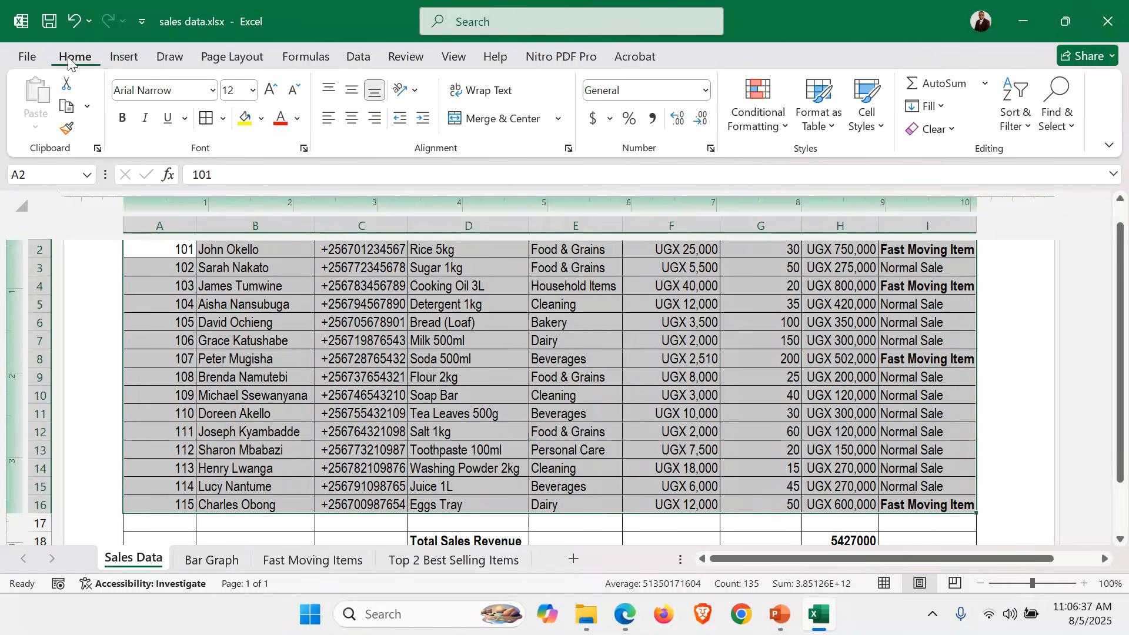
click(786, 132)
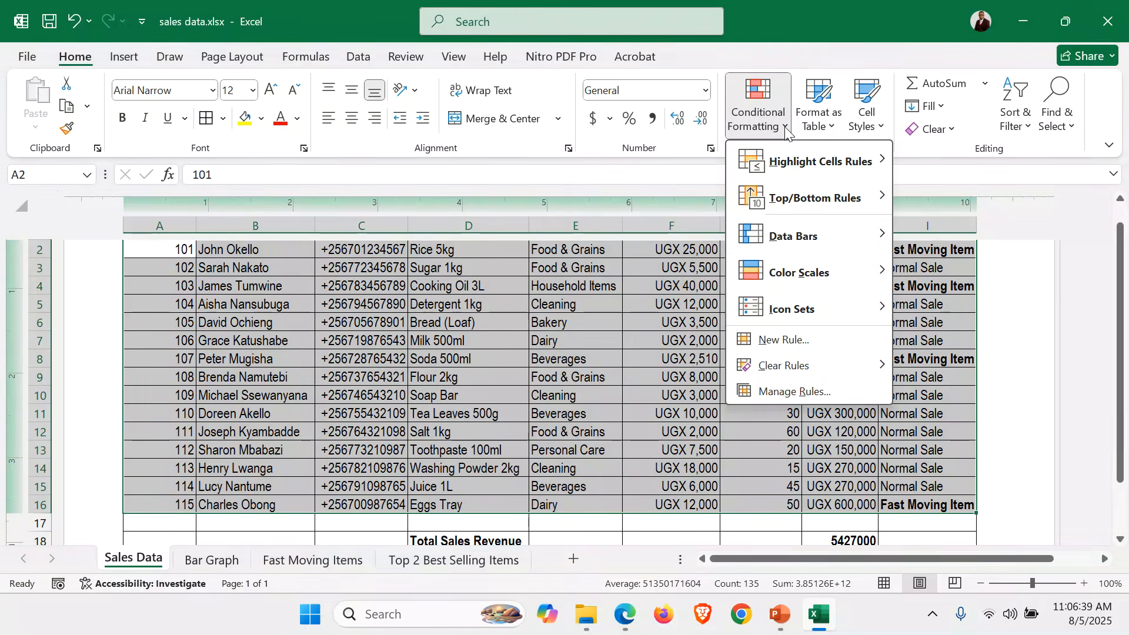
mouse_move(815, 272)
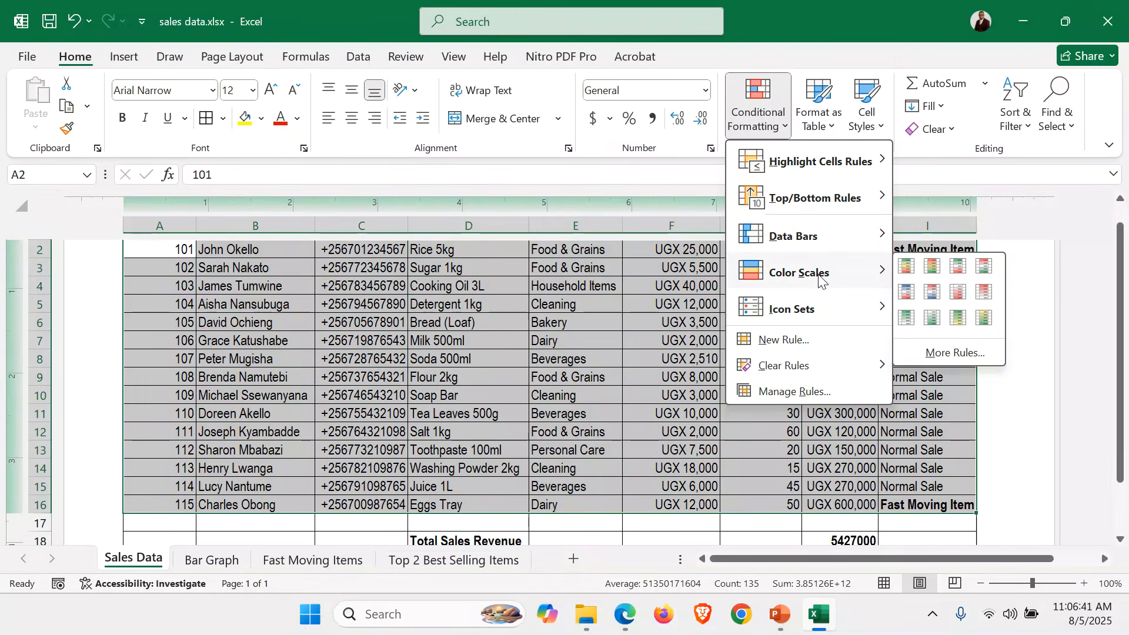
click(935, 268)
click(794, 398)
scroll(794, 398, up, 2)
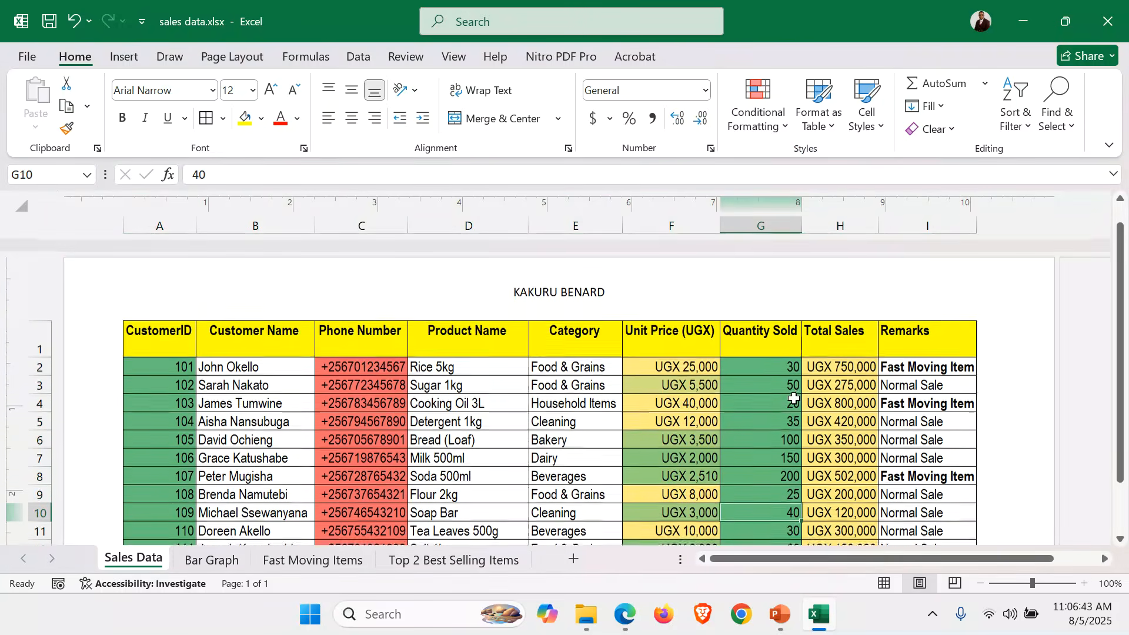
scroll(794, 398, down, 4)
scroll(795, 398, up, 4)
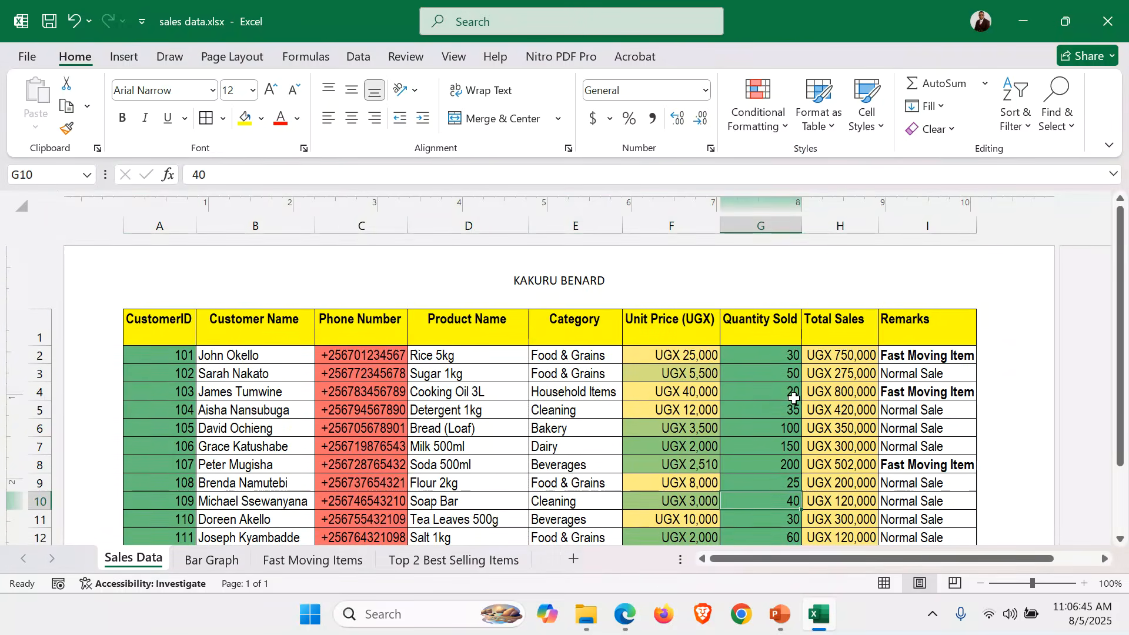
Apply a colour scale to the Fast Moving Items table and save the workbook.
click(307, 560)
click(516, 337)
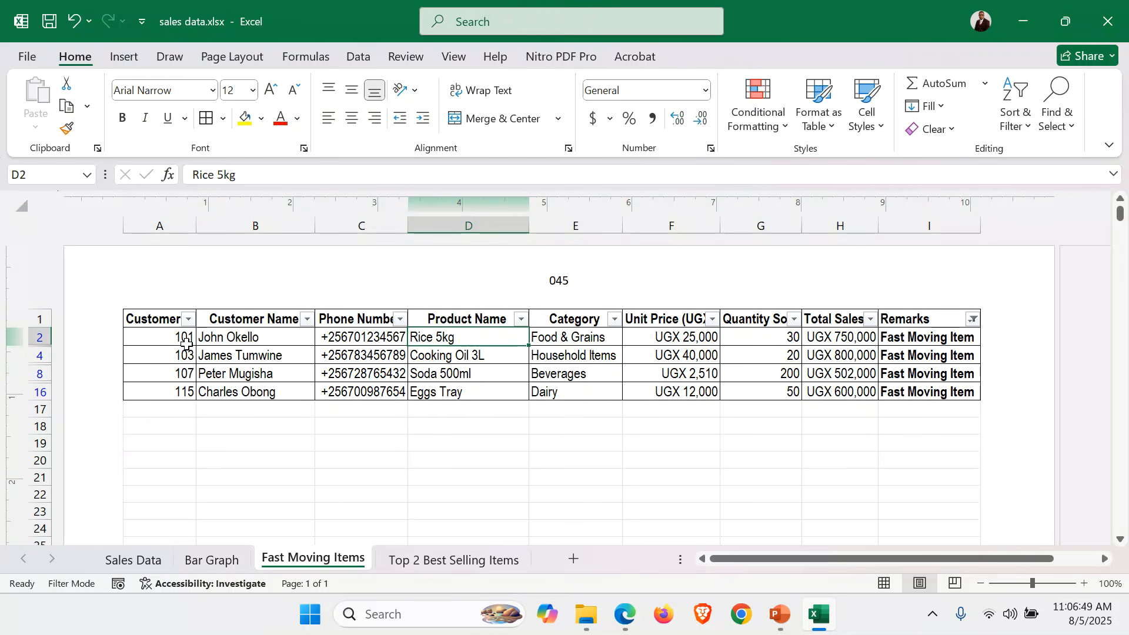
drag(144, 321, 945, 395)
click(773, 135)
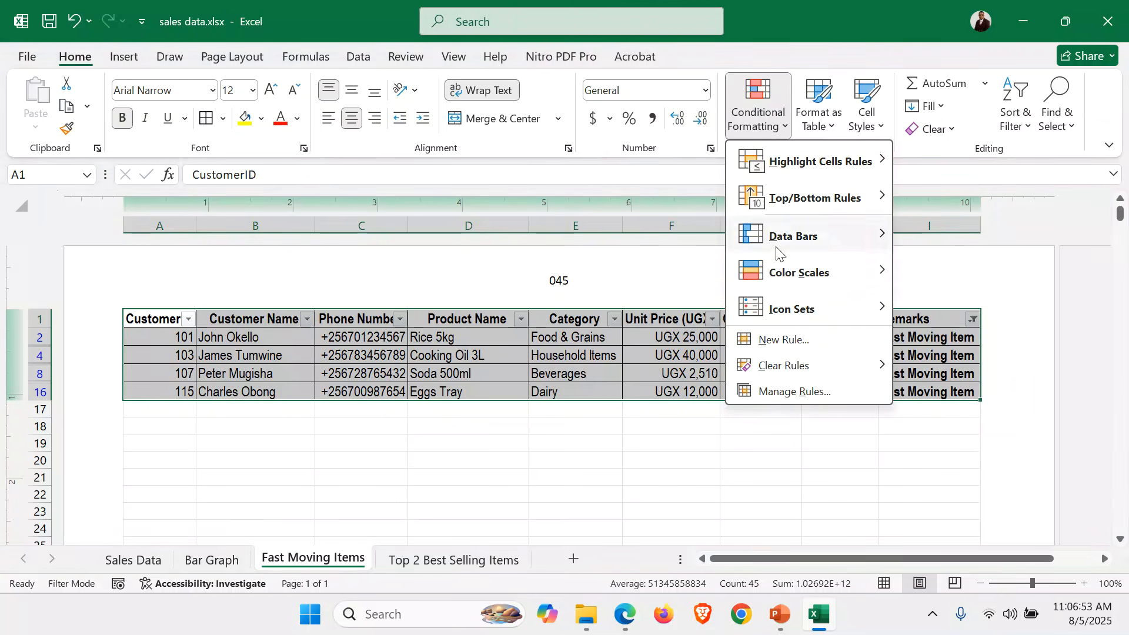
click(939, 277)
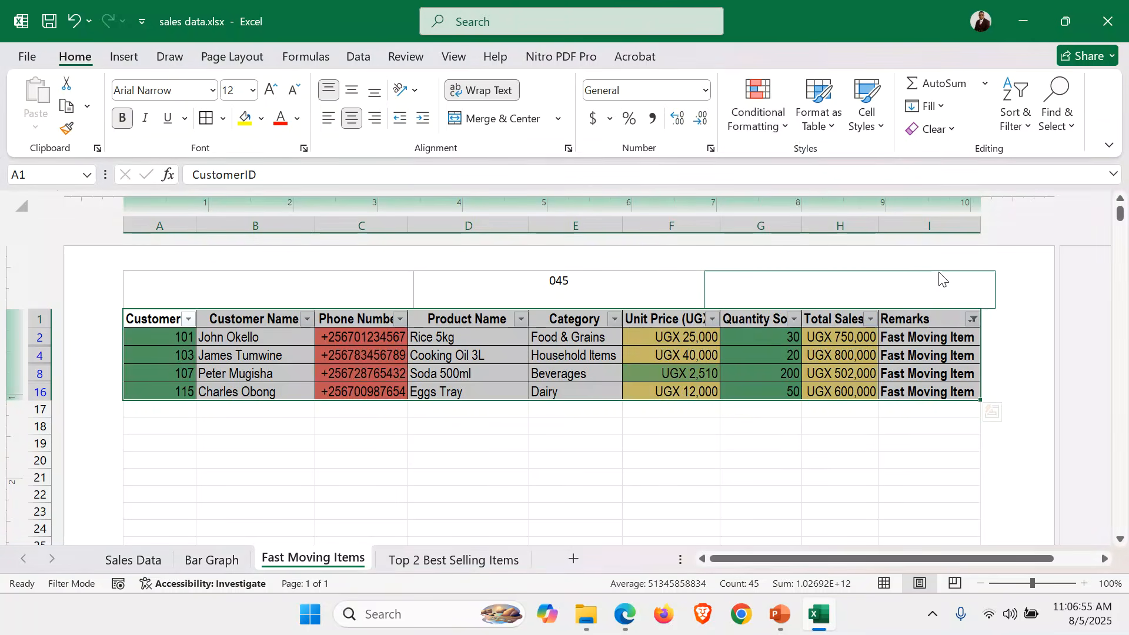
click(627, 457)
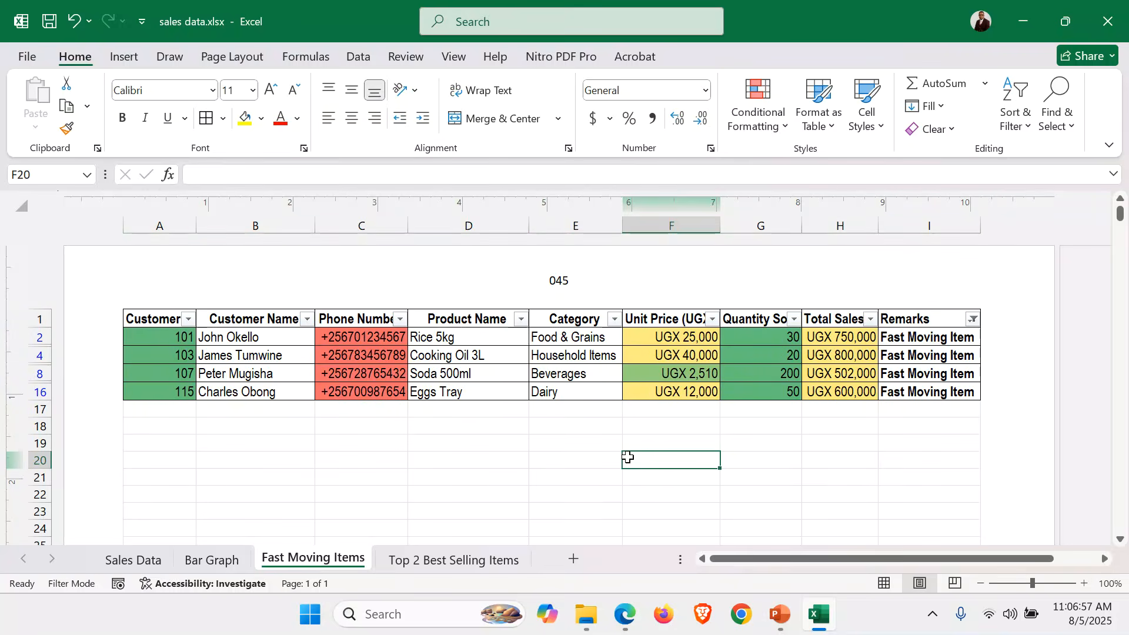
key(ctrl+s)
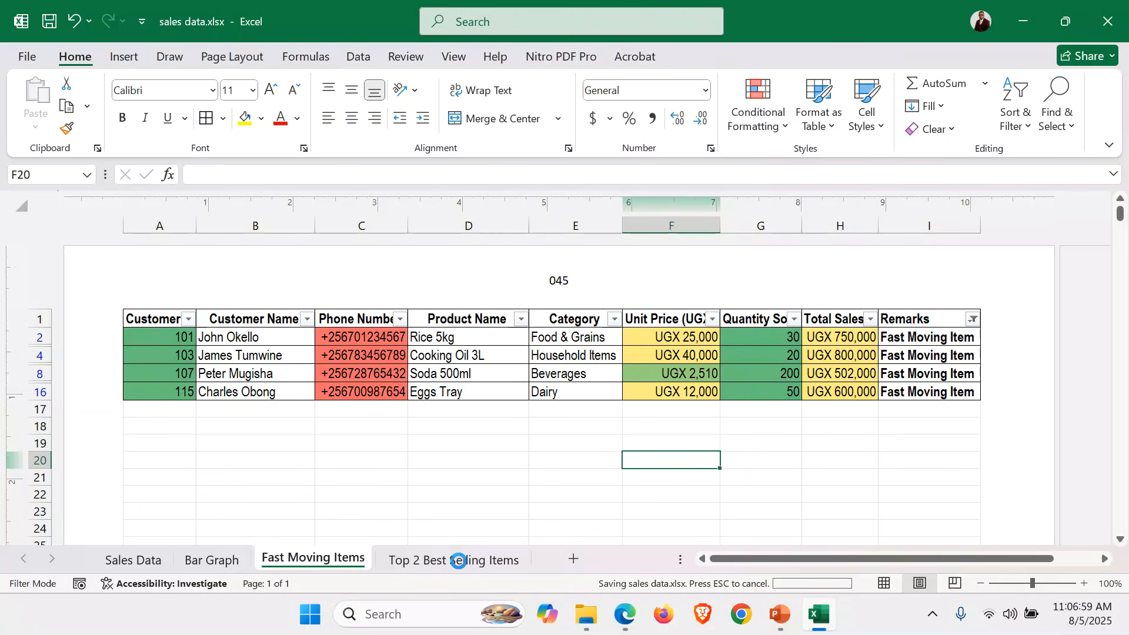
On Top 2 Best Selling Items, fill the header yellow, colour-scale rows 2–3 green-yellow-red, and save.
click(475, 560)
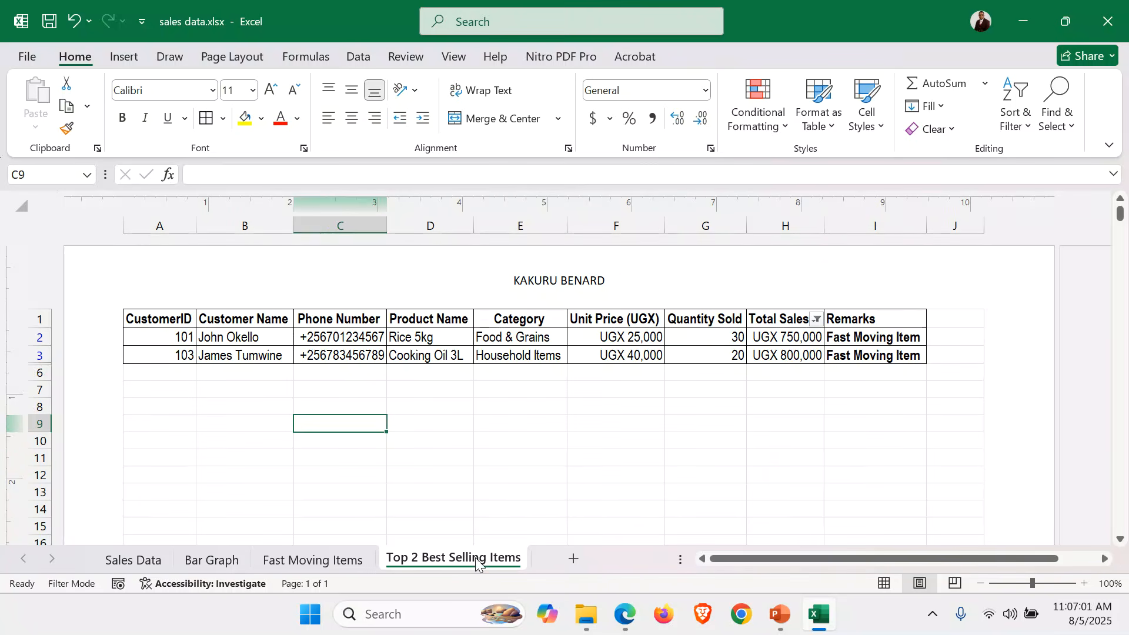
drag(150, 316, 892, 298)
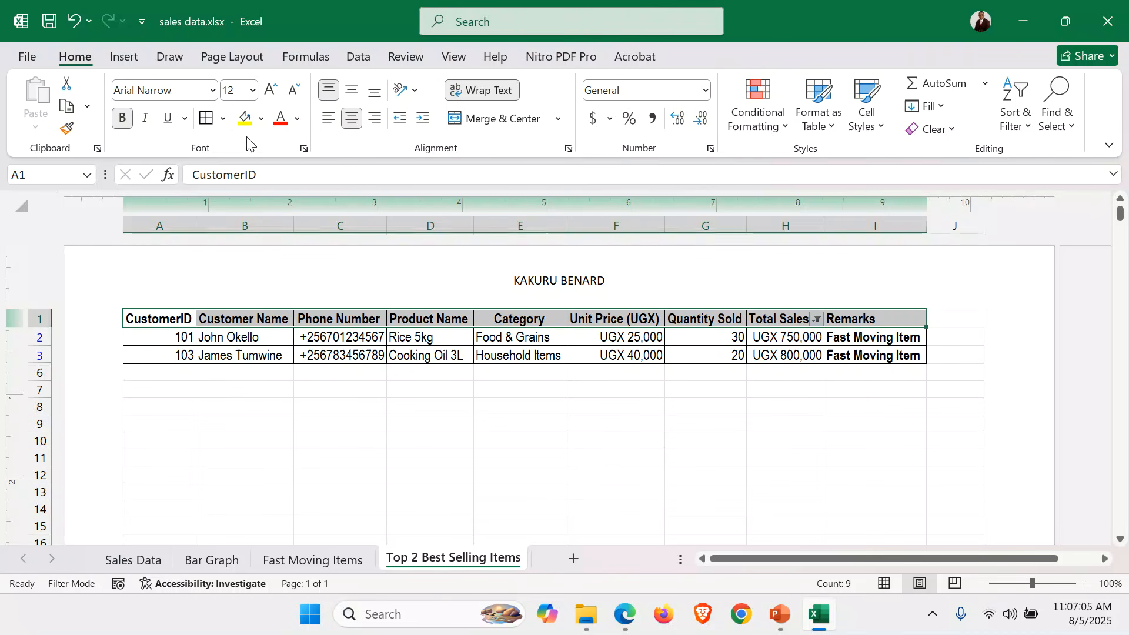
click(242, 120)
drag(174, 336, 887, 355)
click(783, 131)
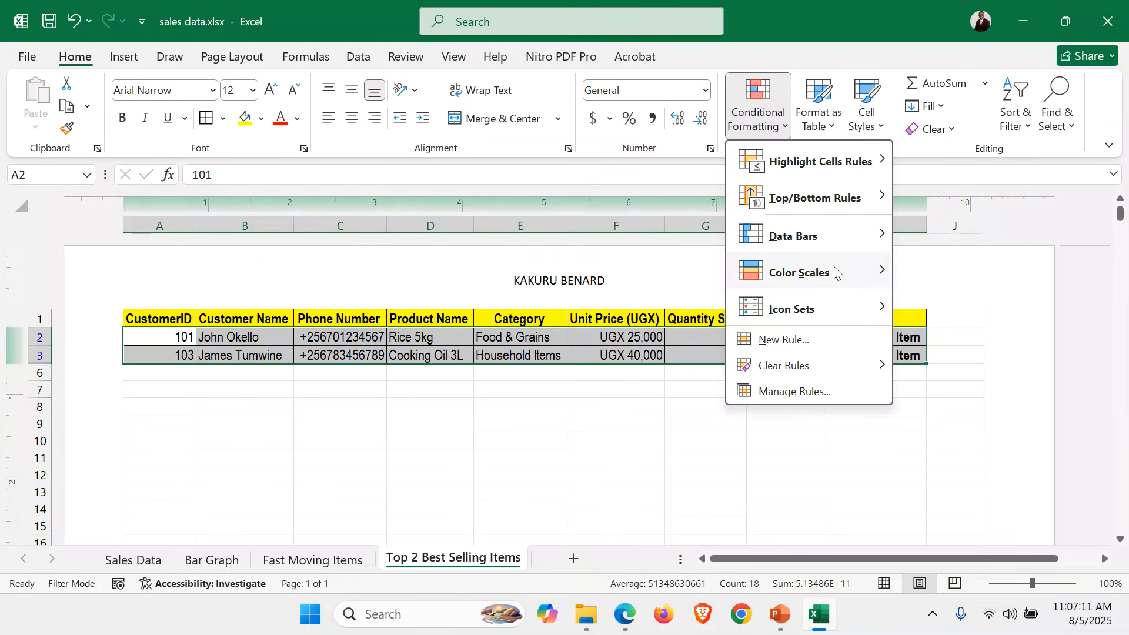
mouse_move(839, 274)
click(906, 266)
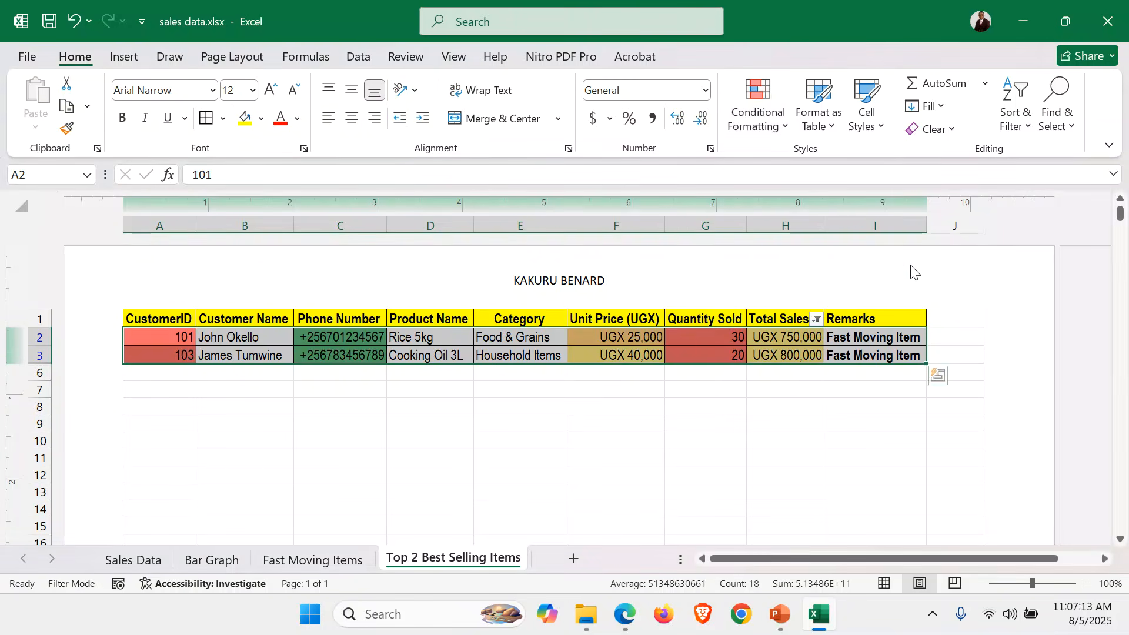
click(575, 444)
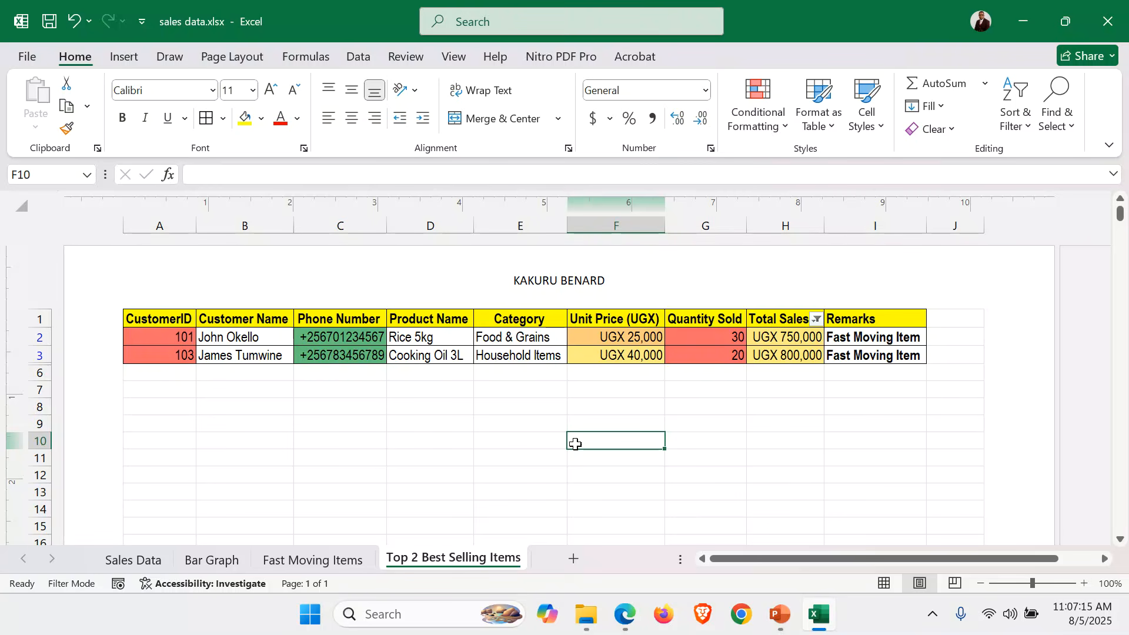
key(ctrl+s)
Print the Sales Data sheet to PDF.
click(141, 562)
click(32, 52)
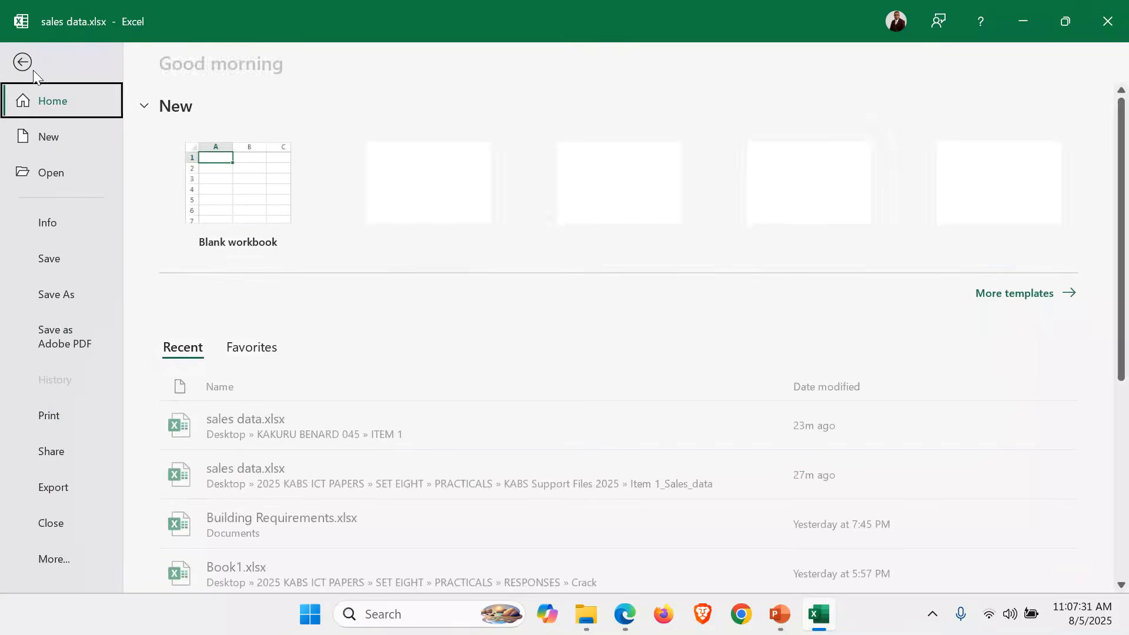
click(67, 421)
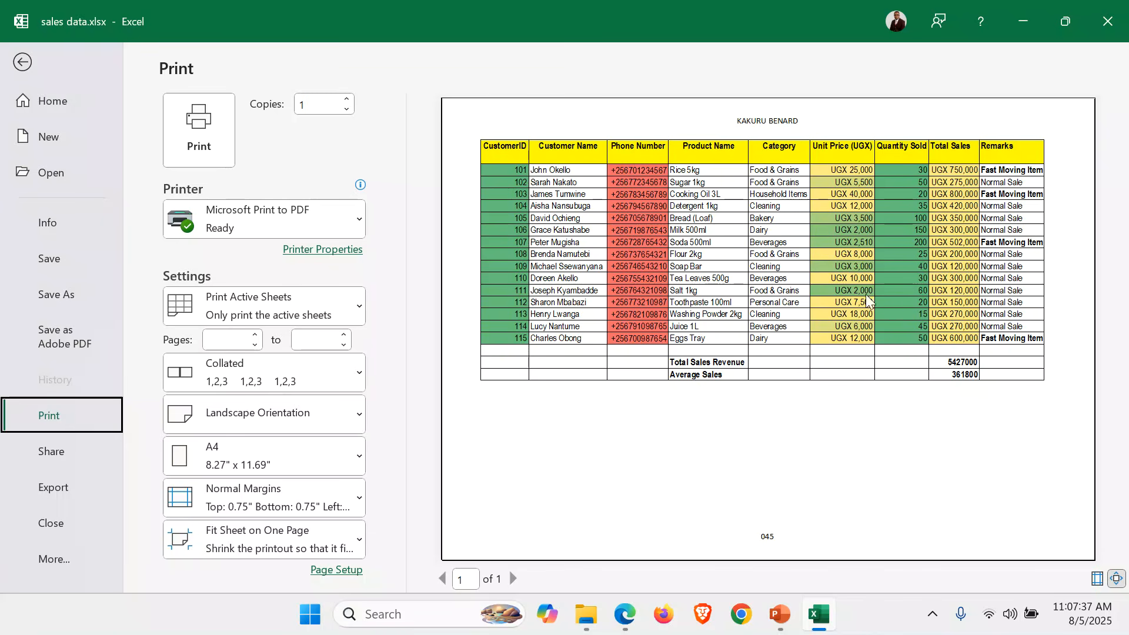
click(739, 299)
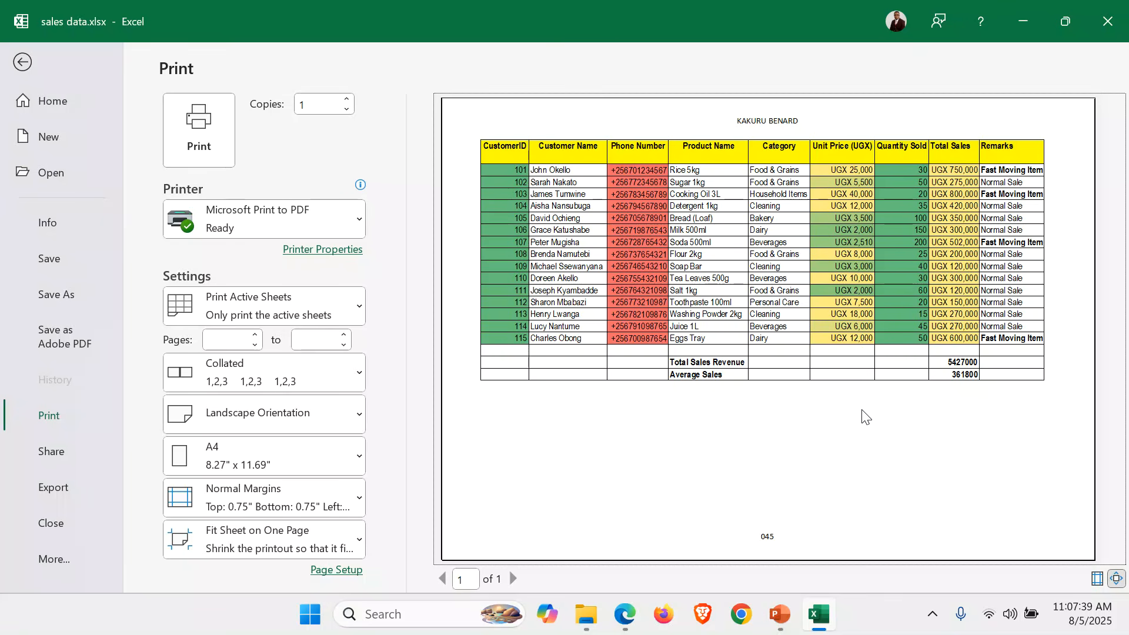
click(200, 126)
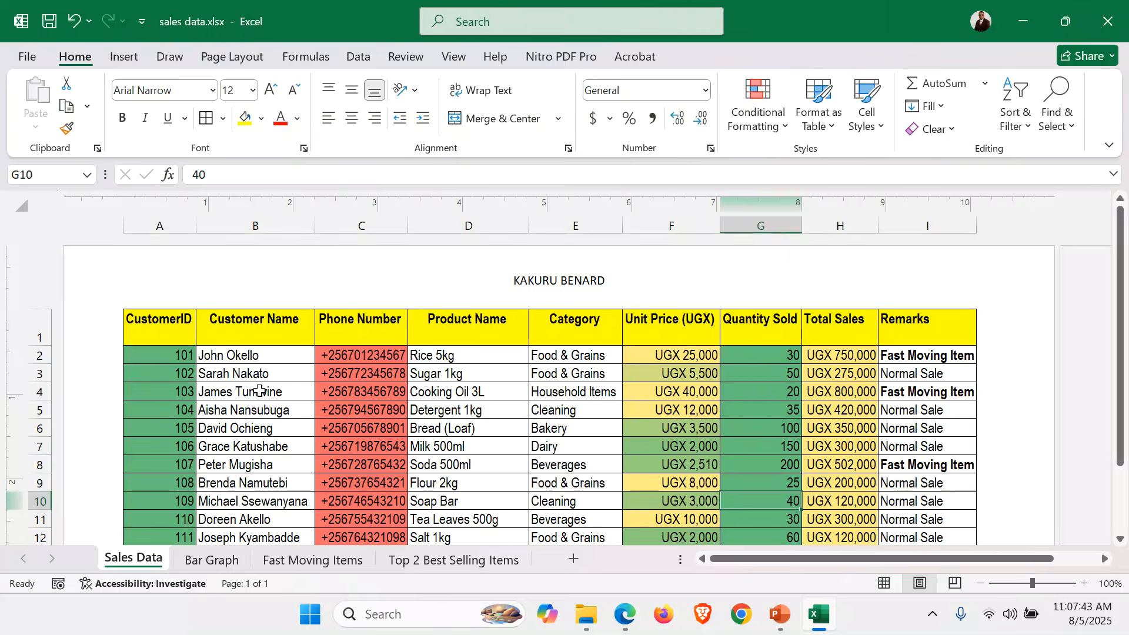
Print the Bar Graph sheet to PDF.
click(209, 562)
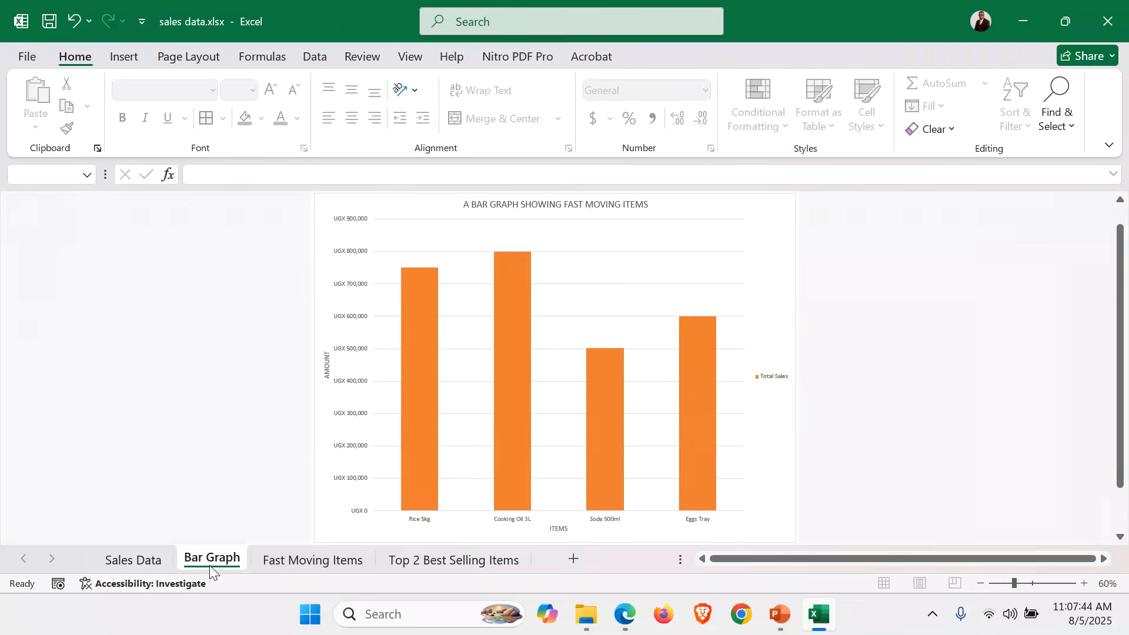
click(13, 57)
click(54, 418)
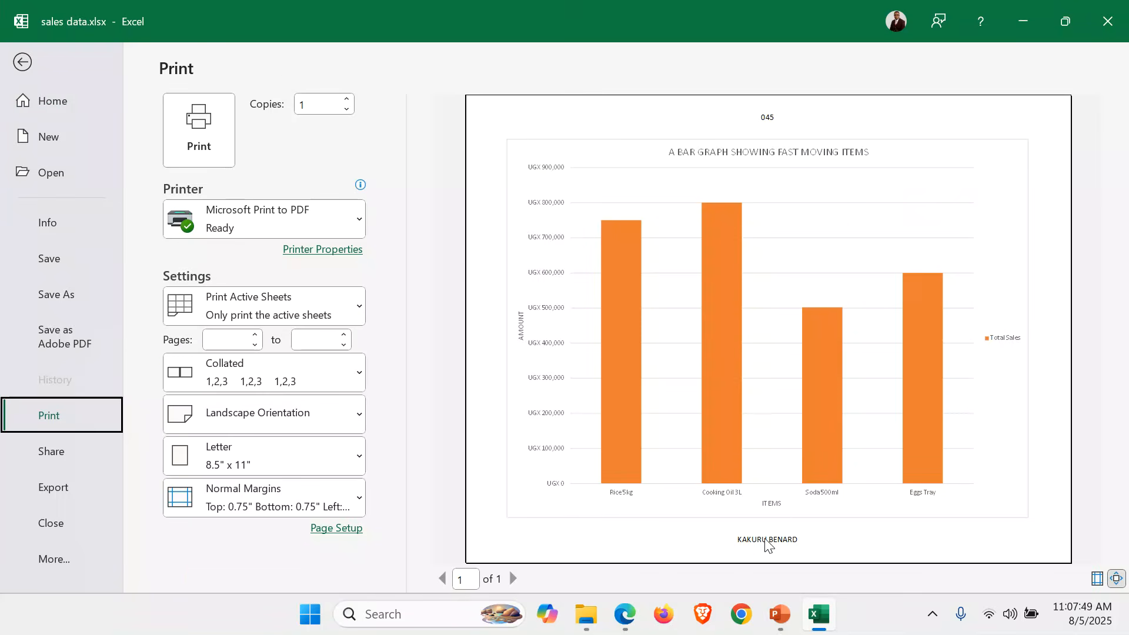
click(203, 123)
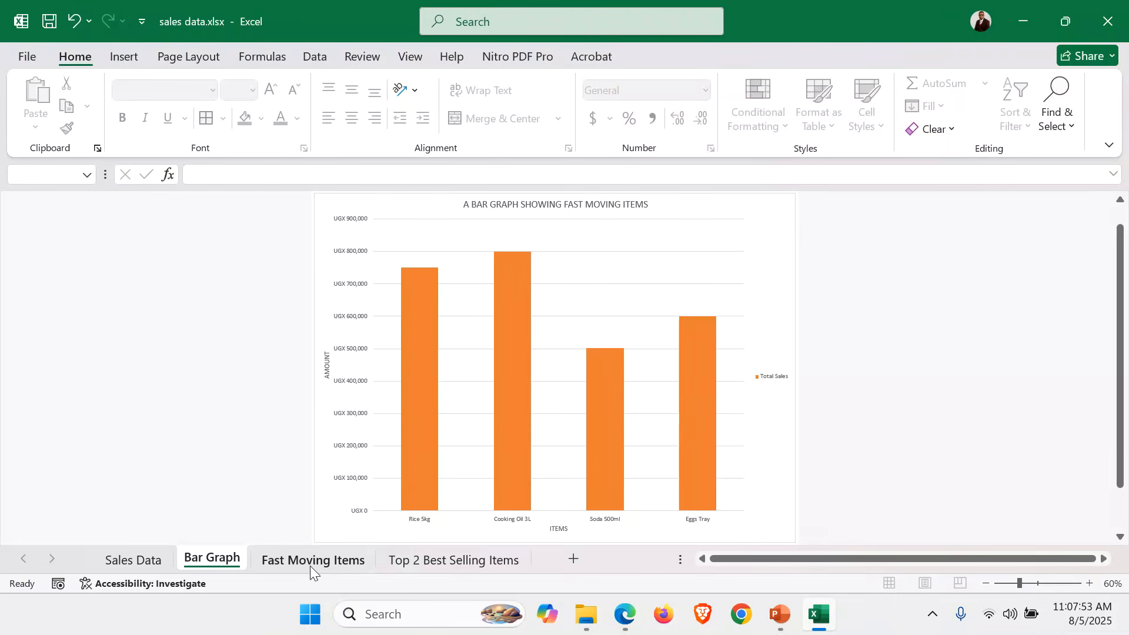
Print the Fast Moving Items sheet to PDF.
click(309, 566)
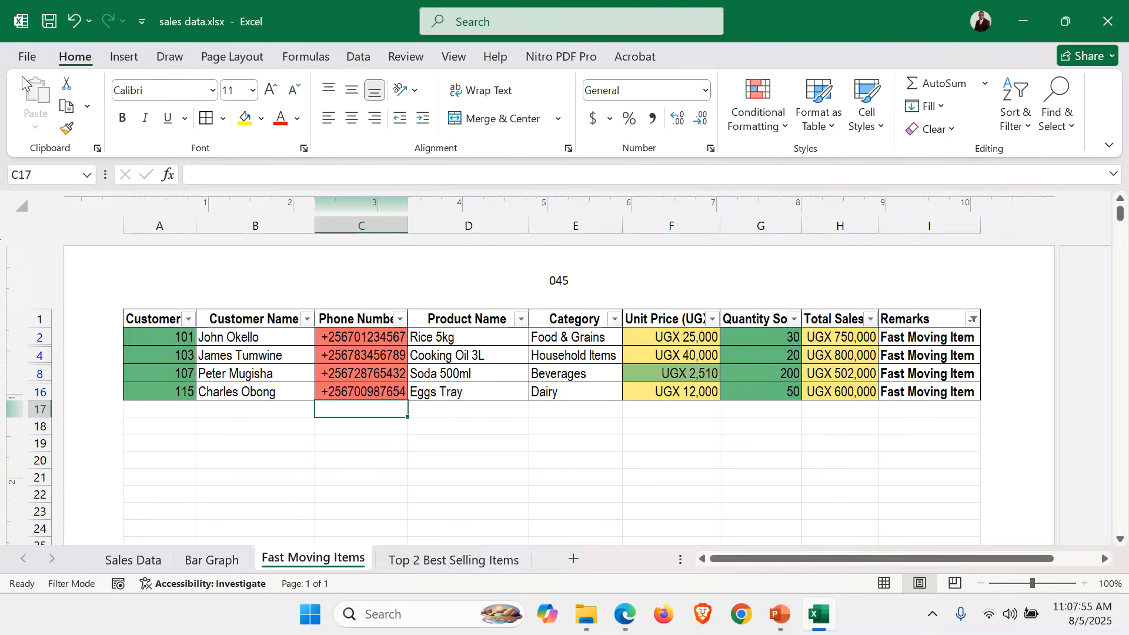
click(26, 57)
click(53, 417)
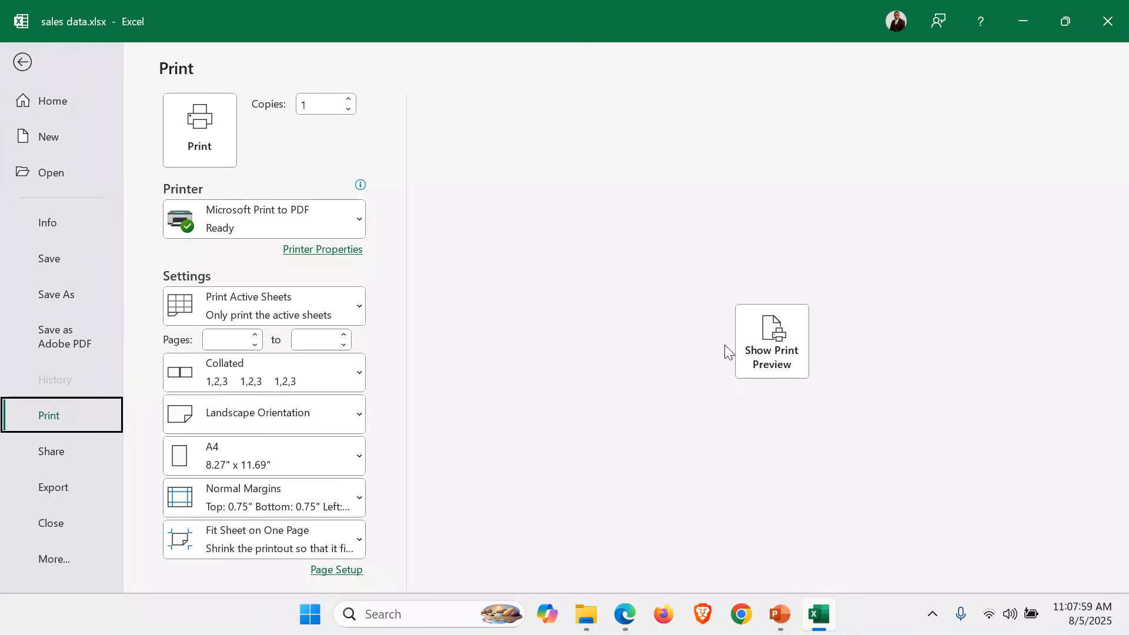
click(772, 347)
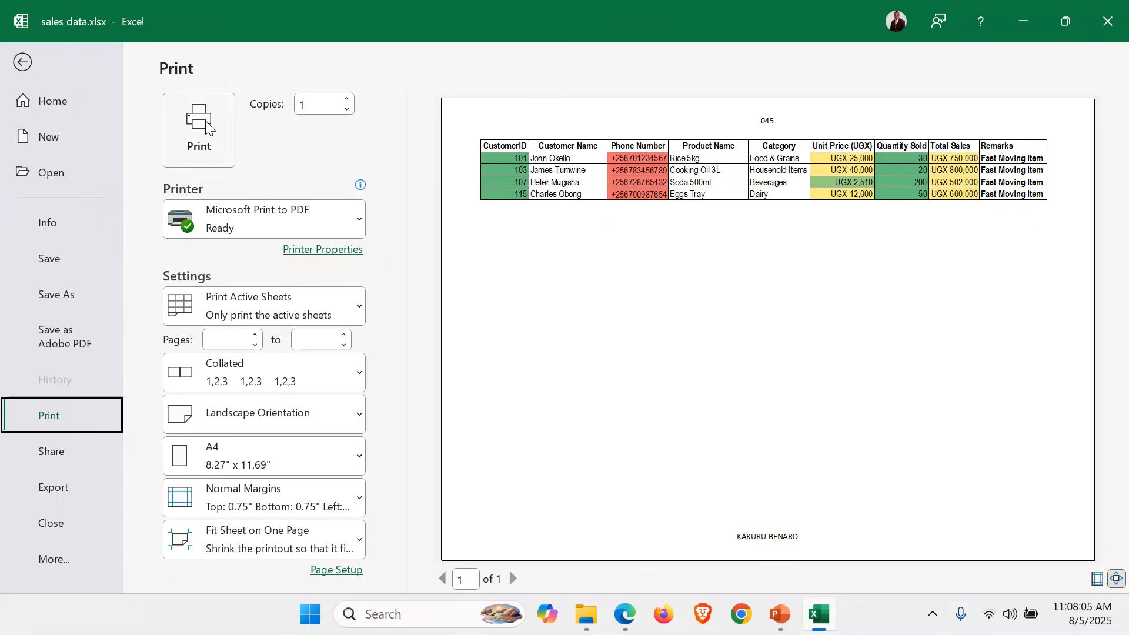
click(22, 62)
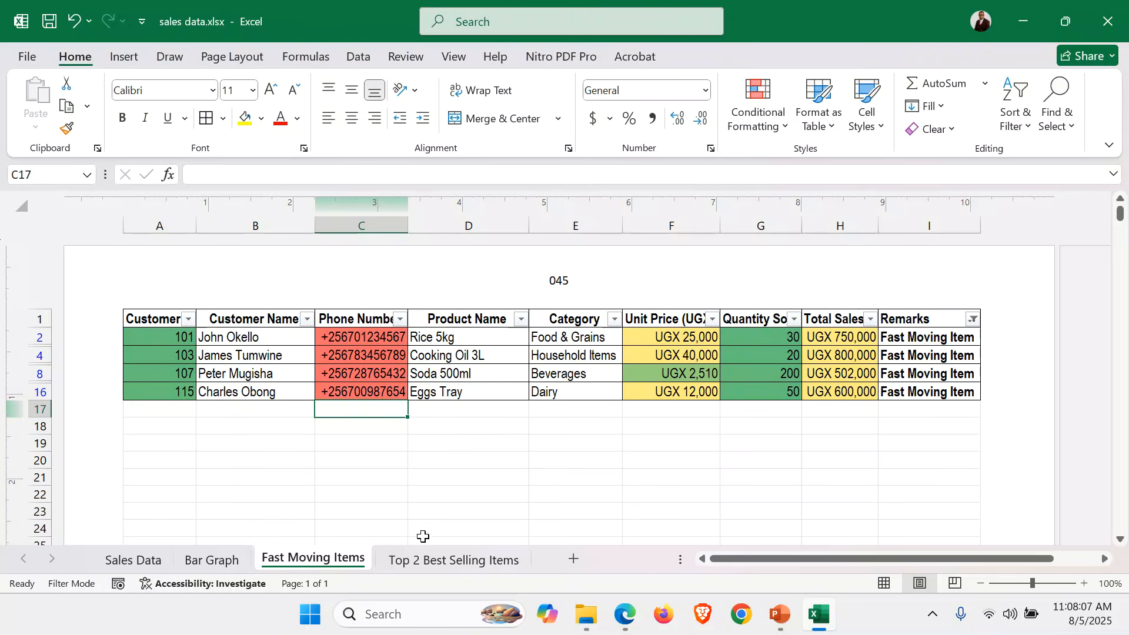
Print the Top 2 Best Selling Items sheet to PDF as one landscape page.
click(465, 562)
click(382, 456)
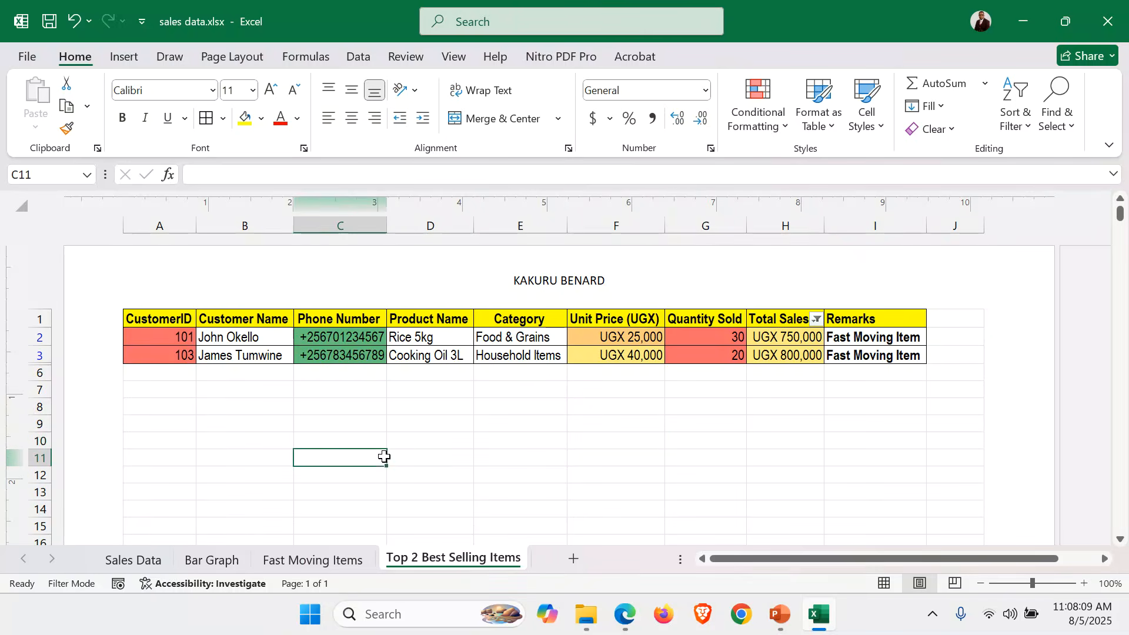
click(26, 57)
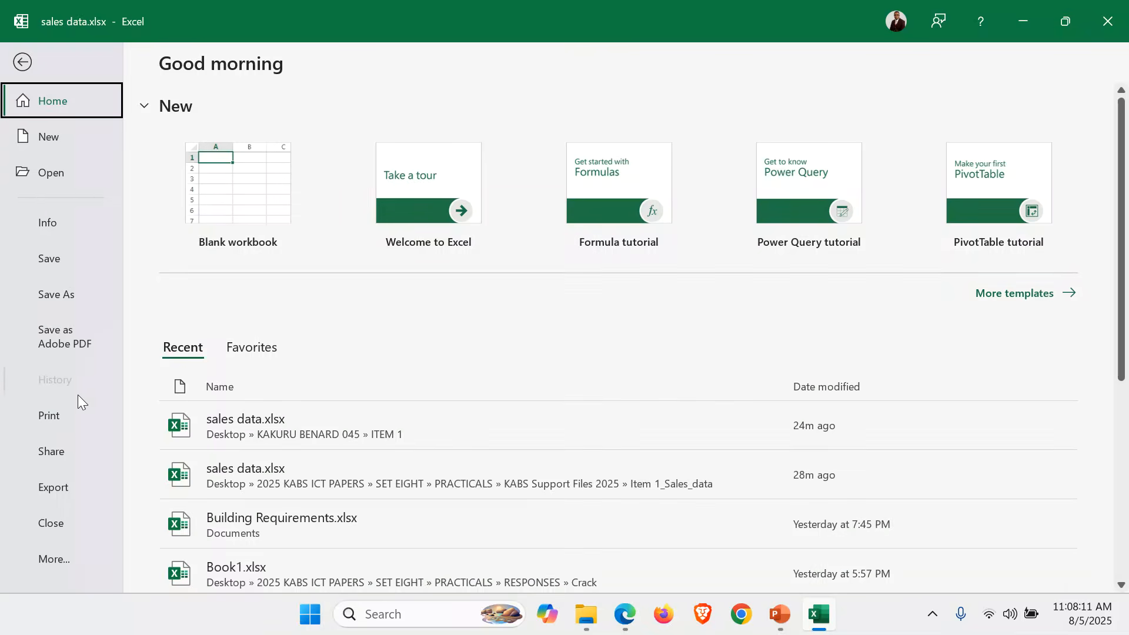
click(54, 415)
click(770, 346)
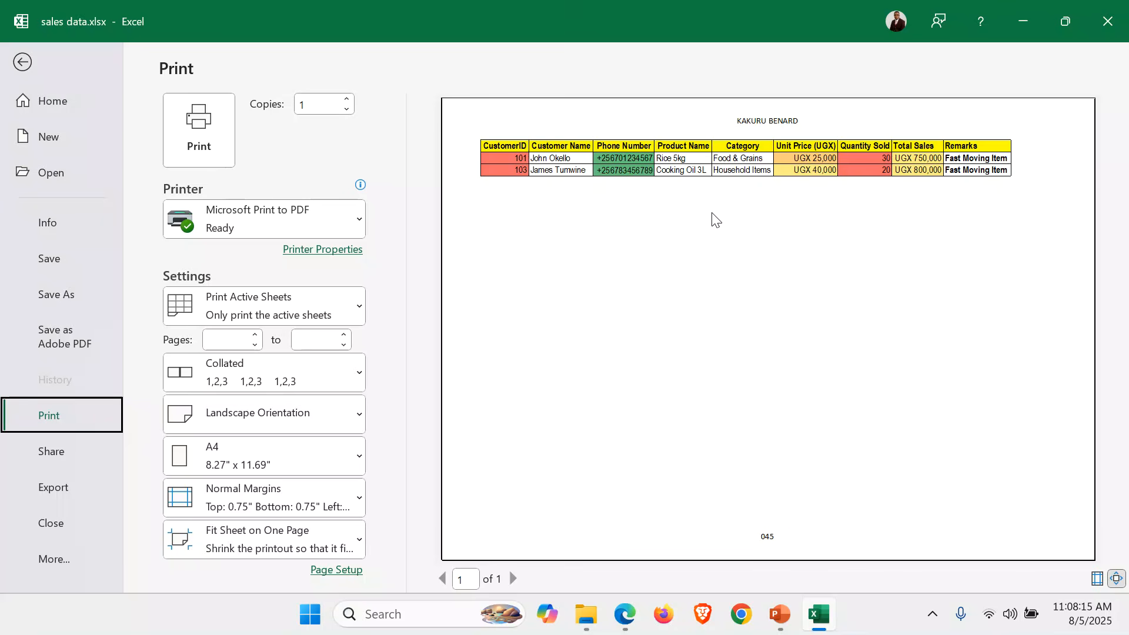
click(758, 125)
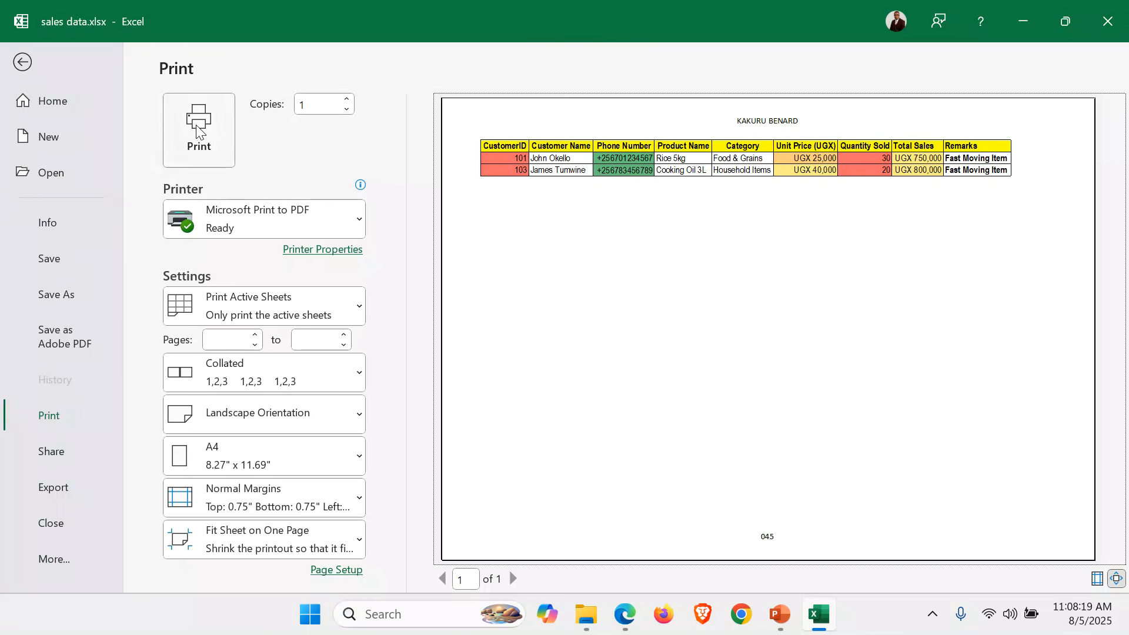
click(20, 57)
Save the workbook and bring the PowerPoint presentation to the front.
click(454, 508)
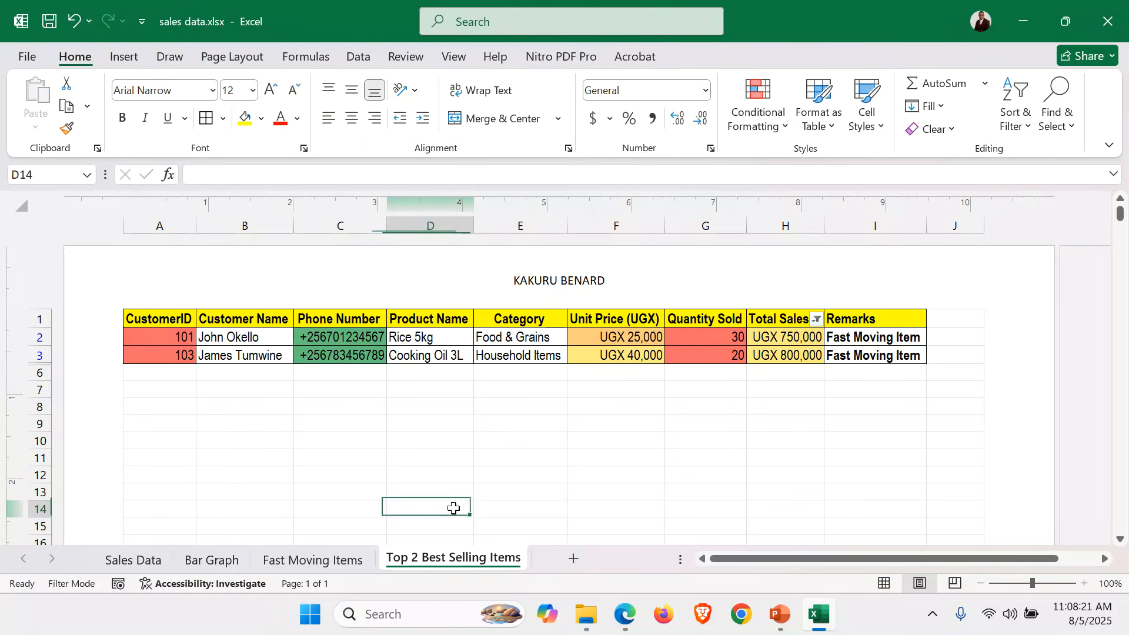
key(ctrl+s)
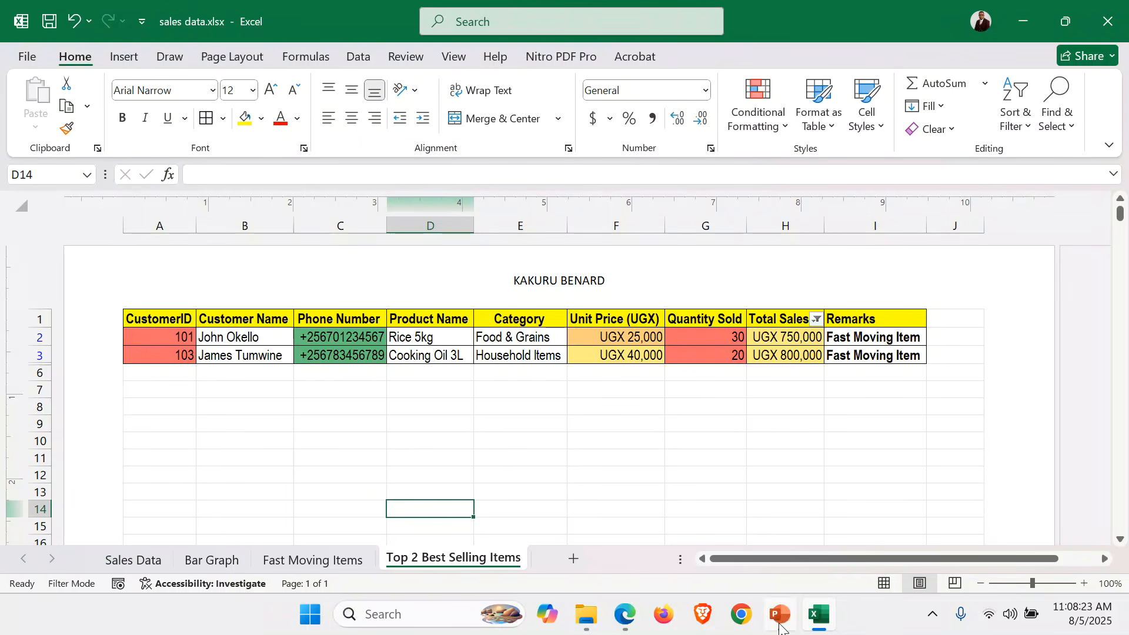
click(780, 627)
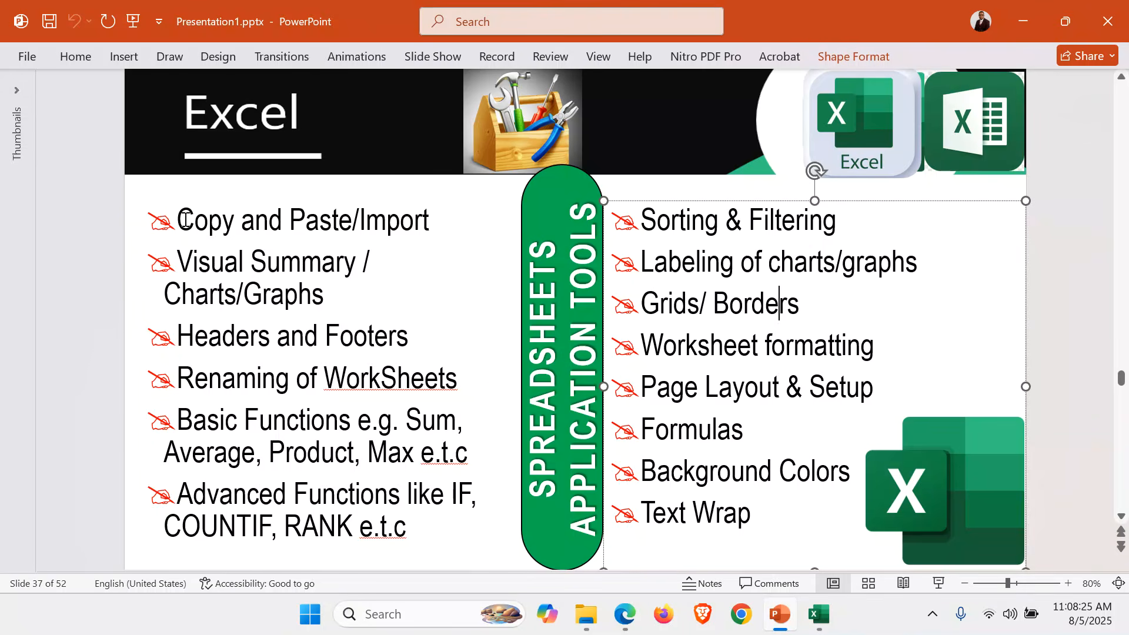
Highlight the bullet text in both slide columns, then switch back to sales data.xlsx in Excel.
drag(185, 219, 457, 535)
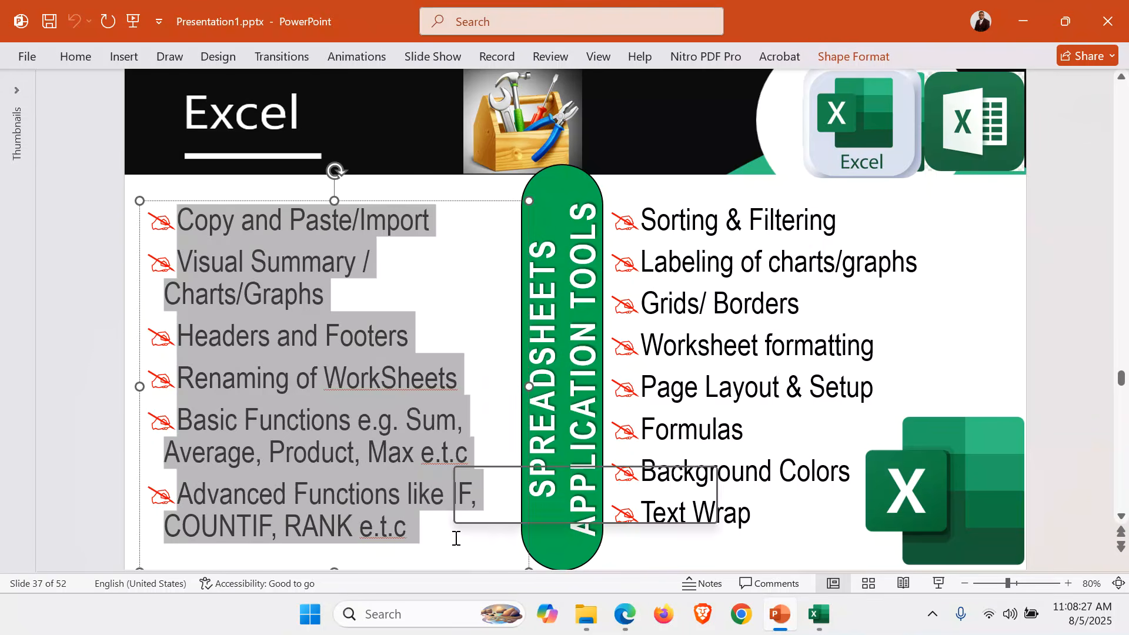
triple_click(660, 213)
click(649, 220)
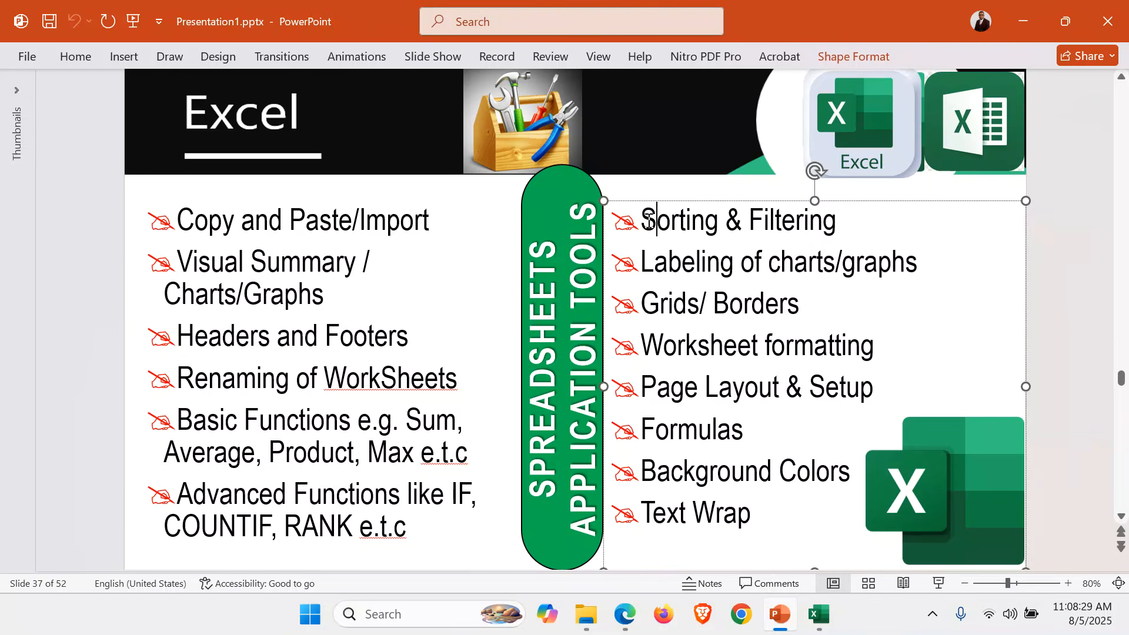
drag(649, 221, 792, 580)
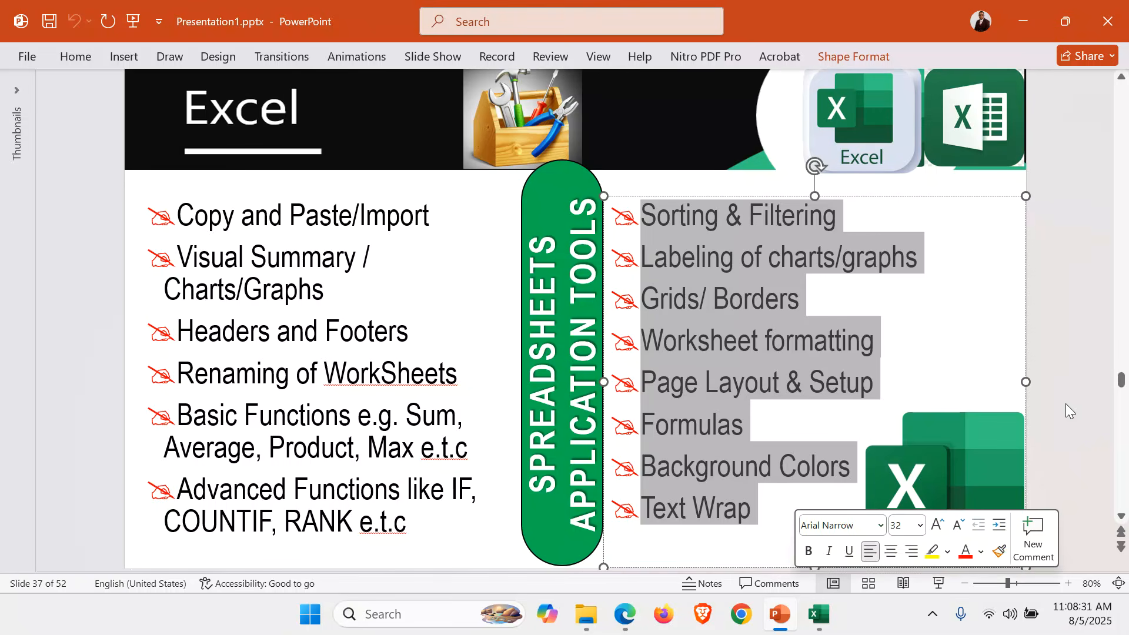
click(1085, 397)
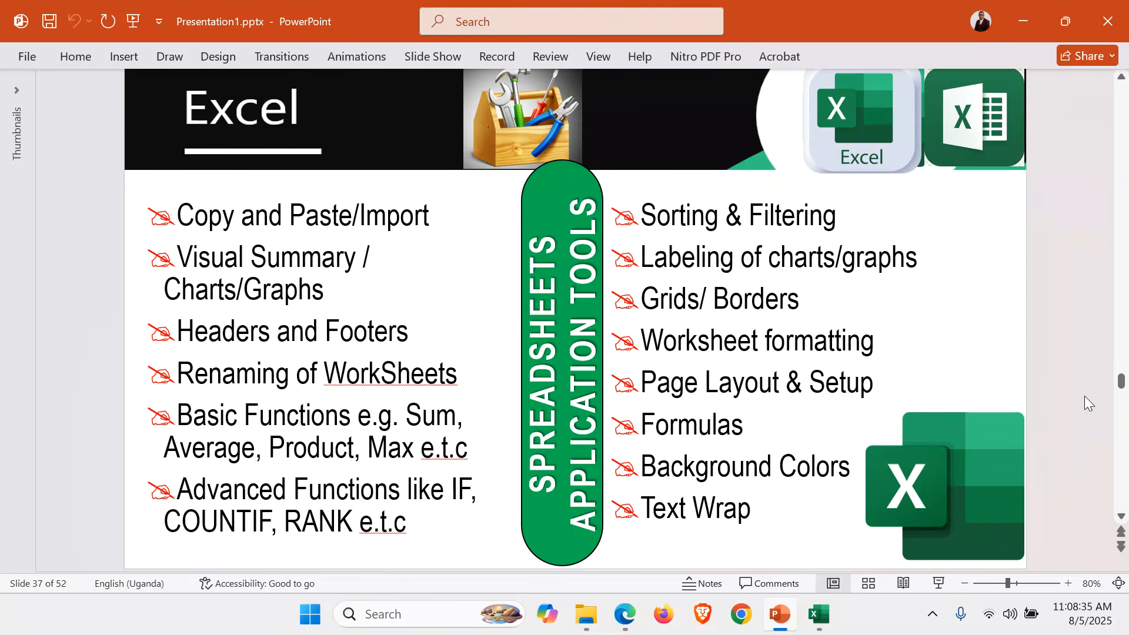
scroll(1084, 396, down, 2)
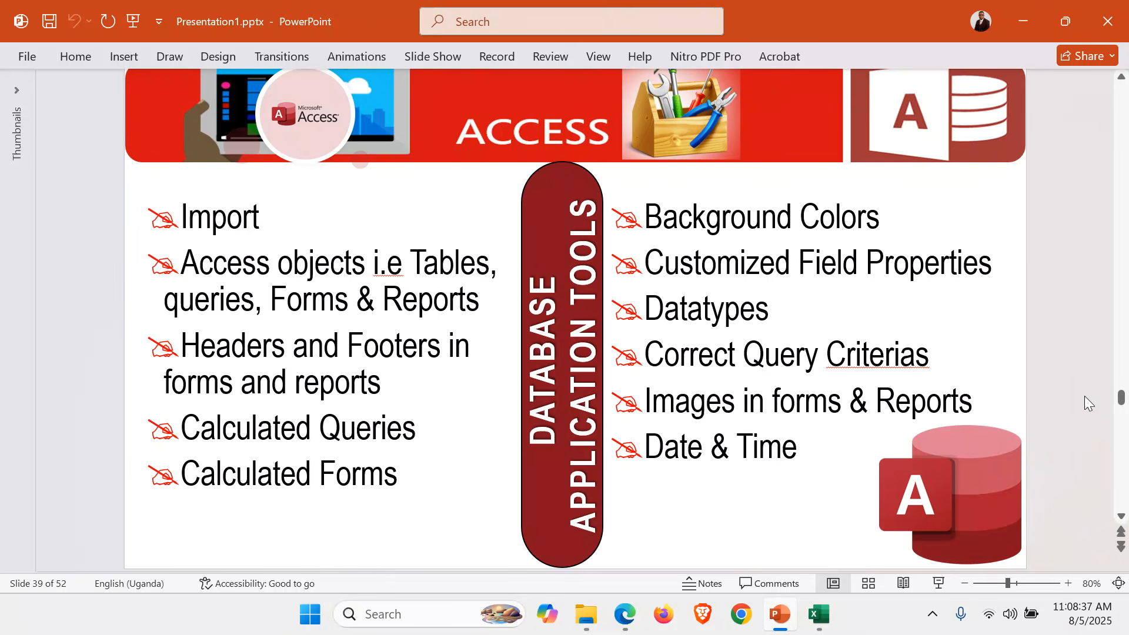
click(820, 615)
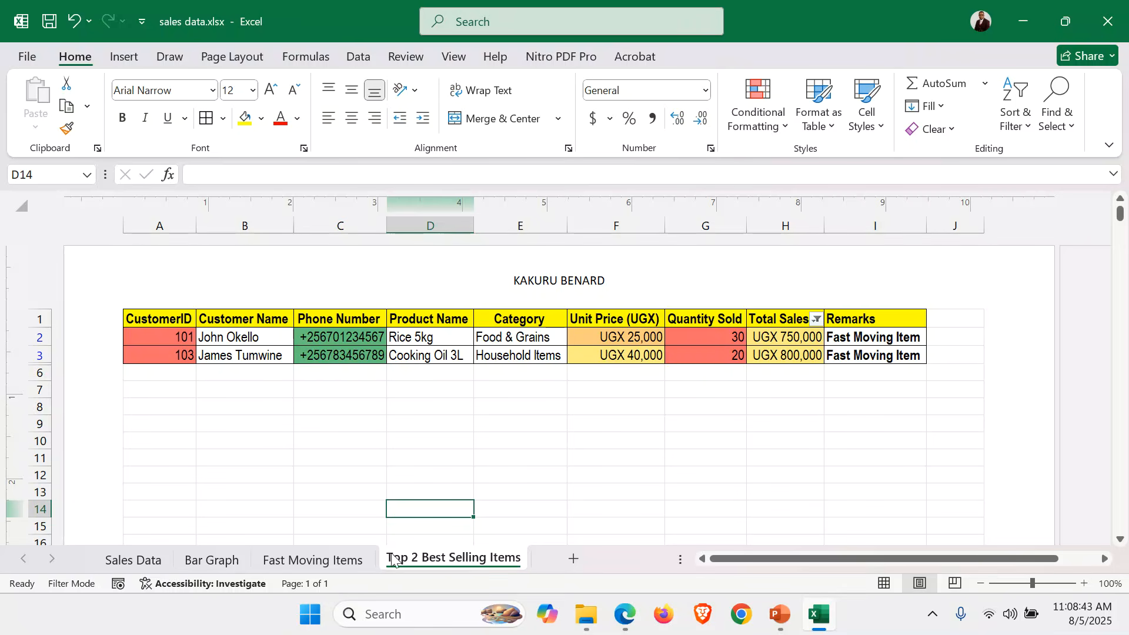
Review the Fast Moving Items, Sales Data, Bar Graph and Top 2 sheets, then close sales data.xlsx.
click(334, 562)
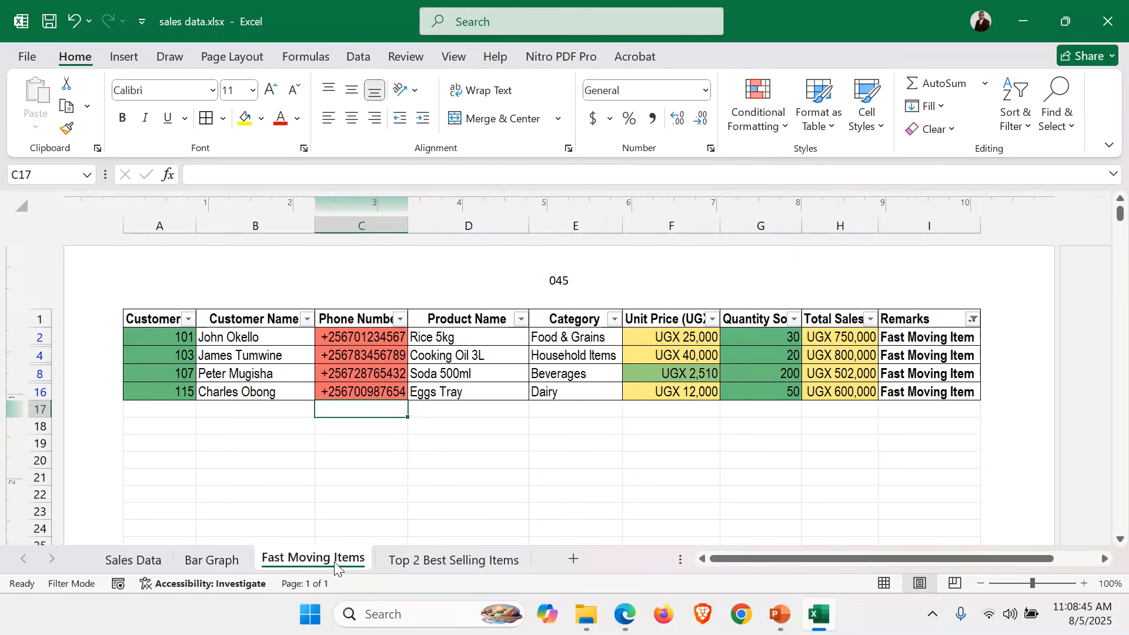
click(140, 562)
click(647, 431)
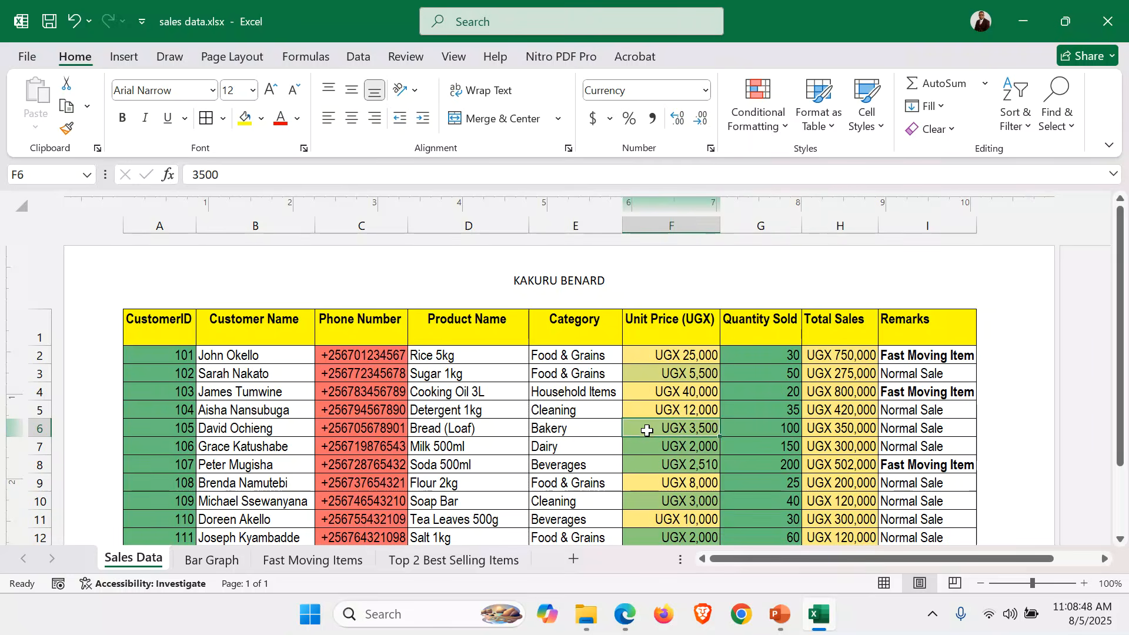
click(203, 567)
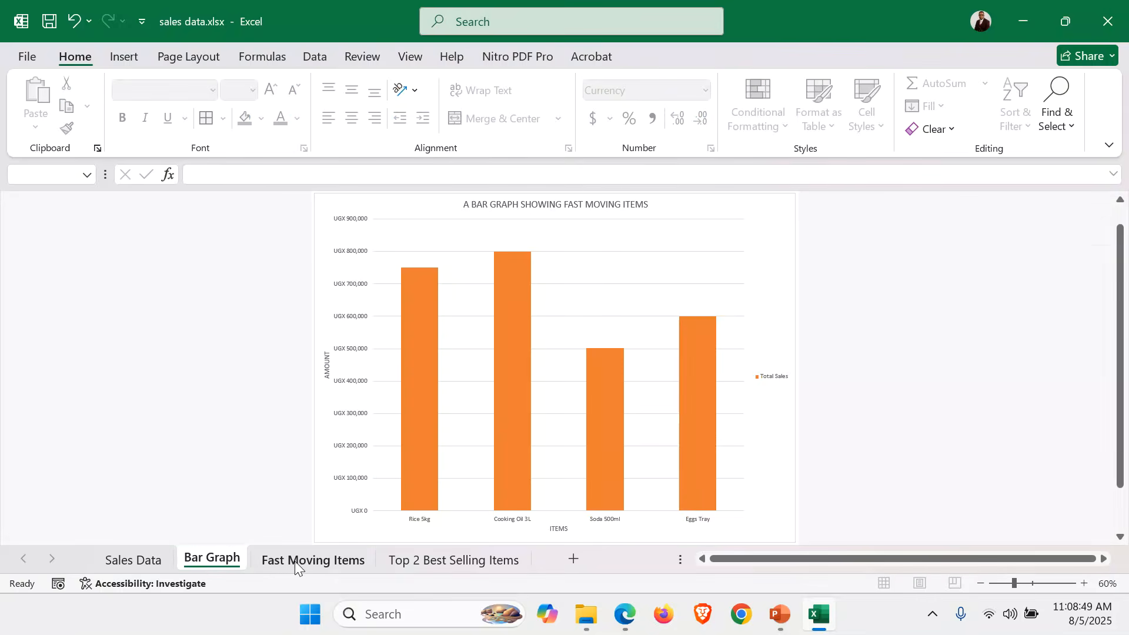
click(302, 561)
click(473, 559)
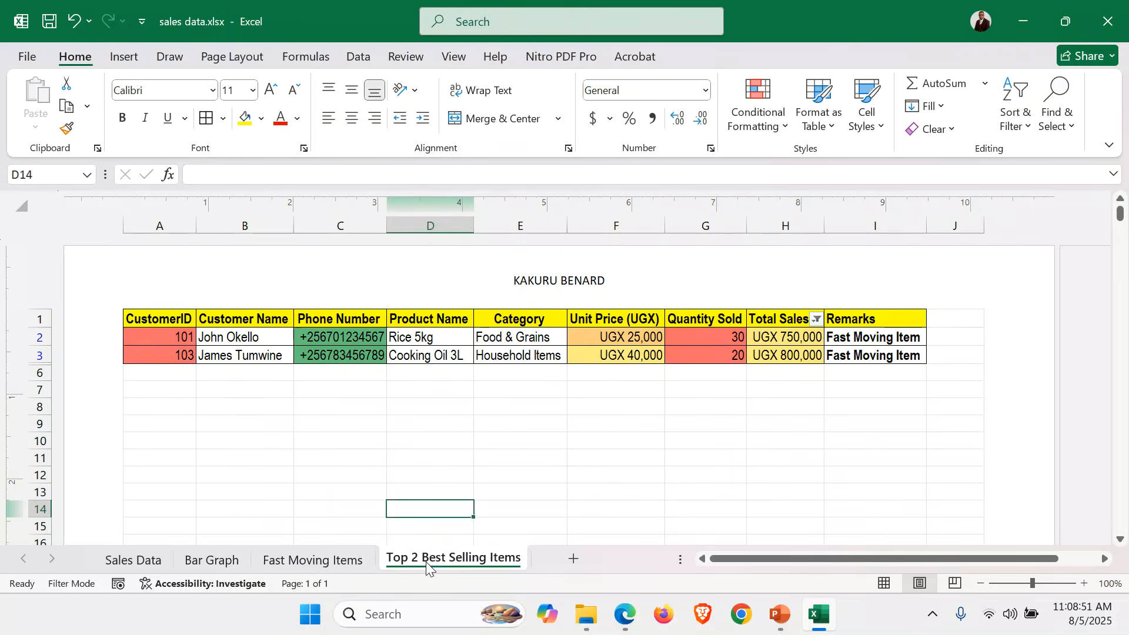
click(323, 560)
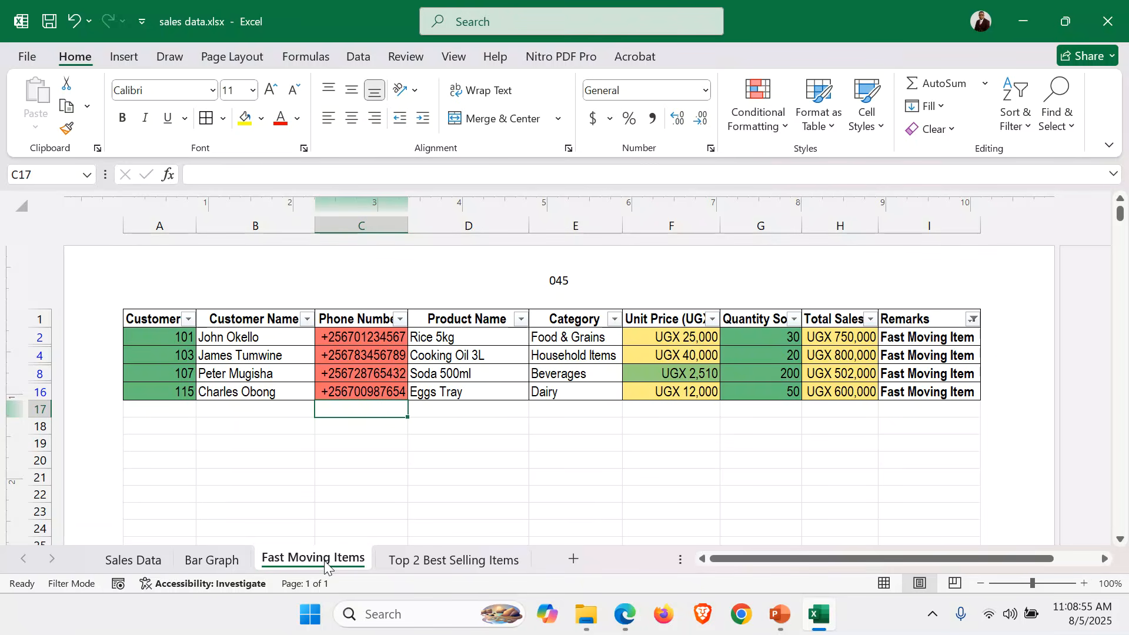
click(1122, 17)
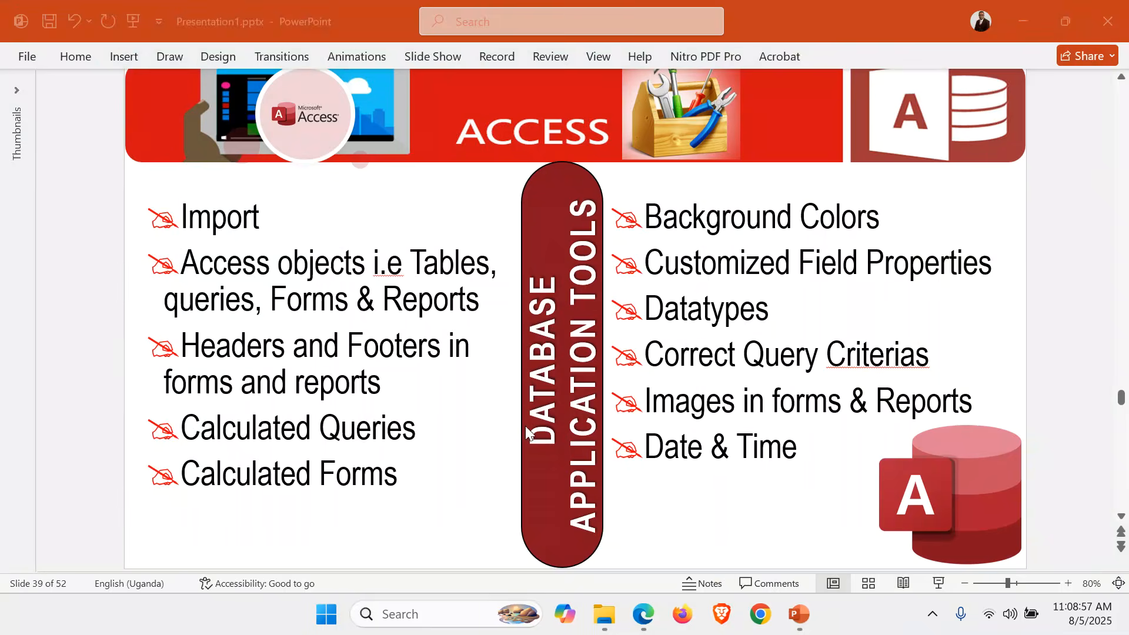
Create a new Microsoft Access Database named SALES DATABASE in ITEM 1 and open it.
click(611, 627)
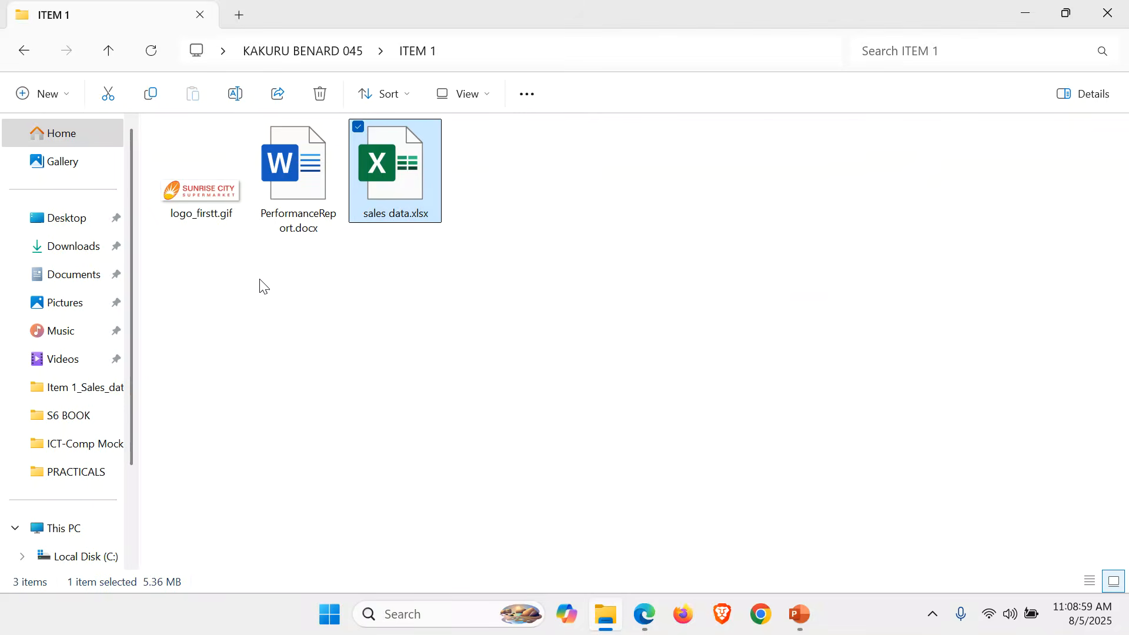
click(480, 259)
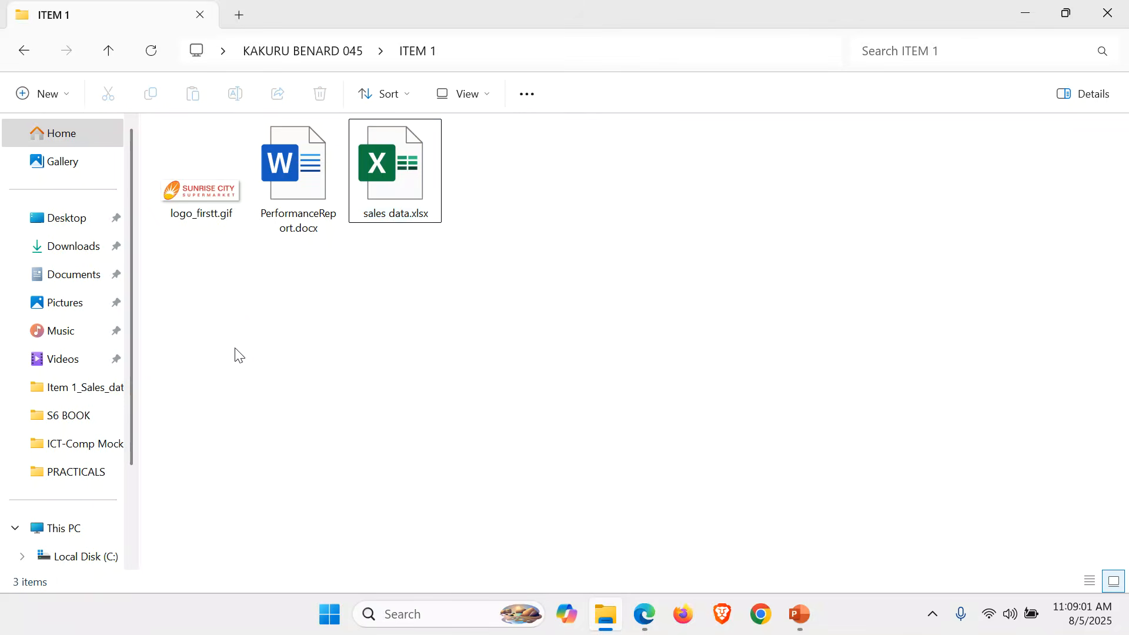
right_click(238, 353)
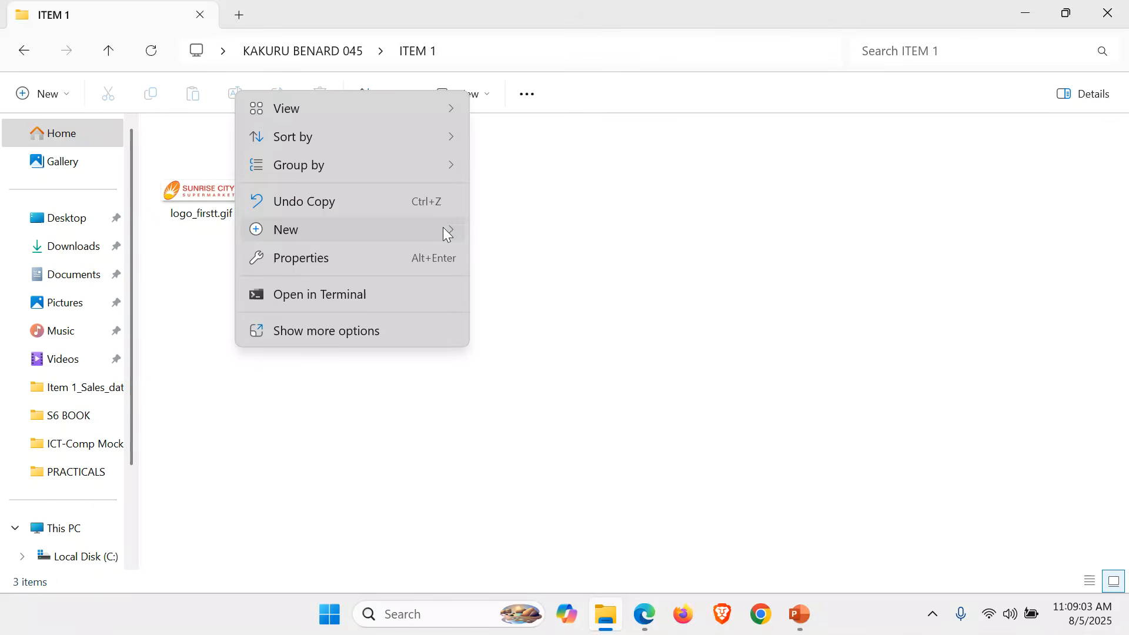
mouse_move(446, 231)
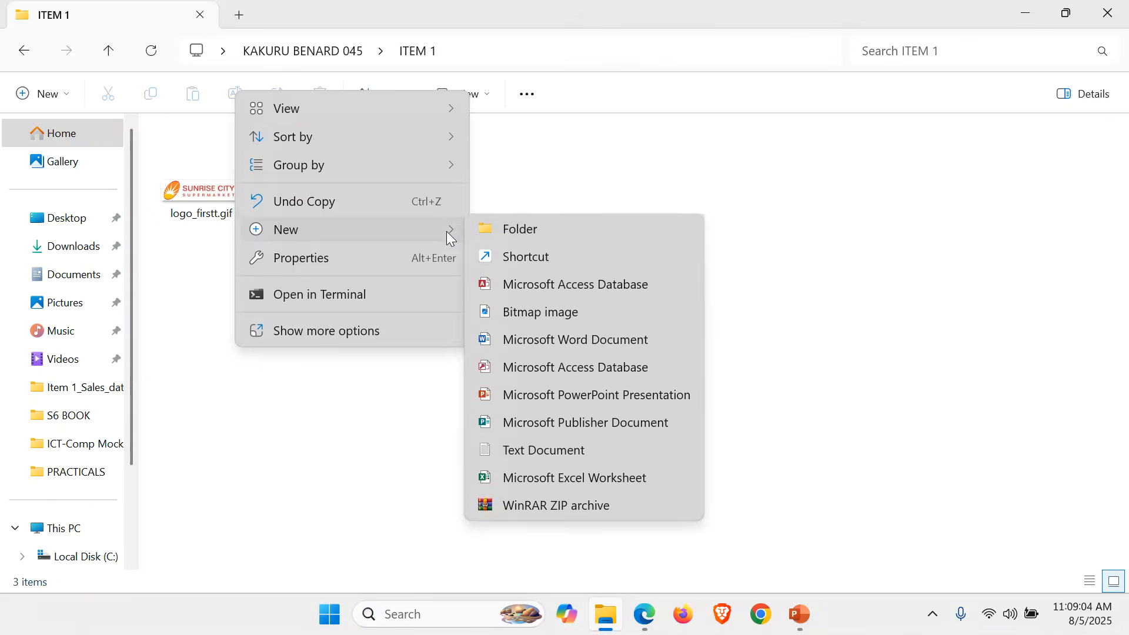
click(576, 289)
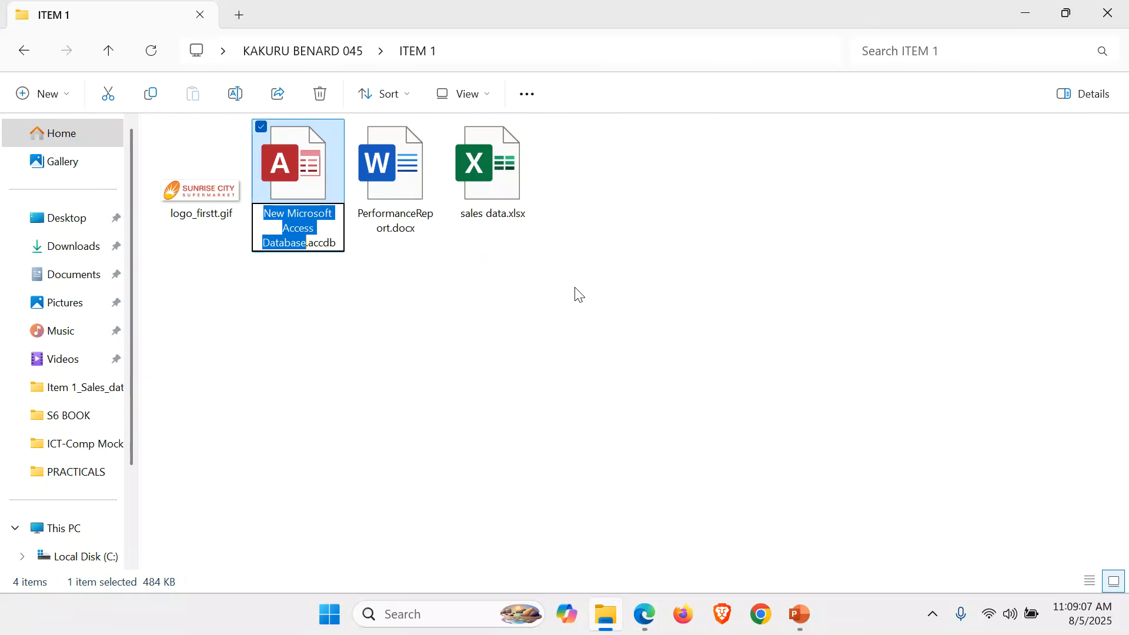
text(S)
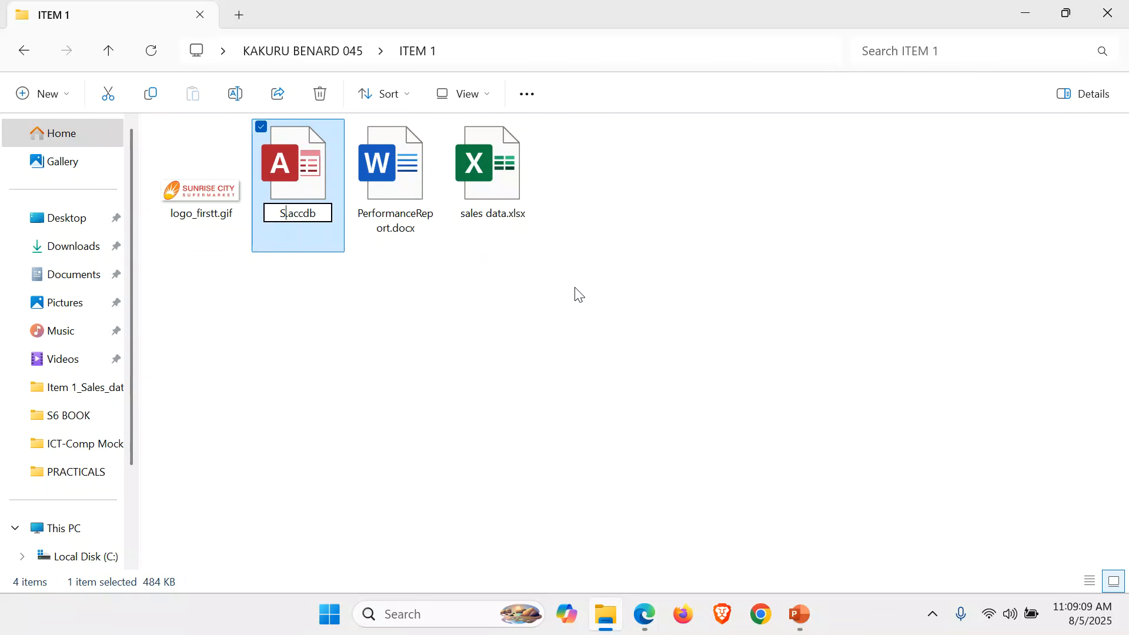
text(ALE)
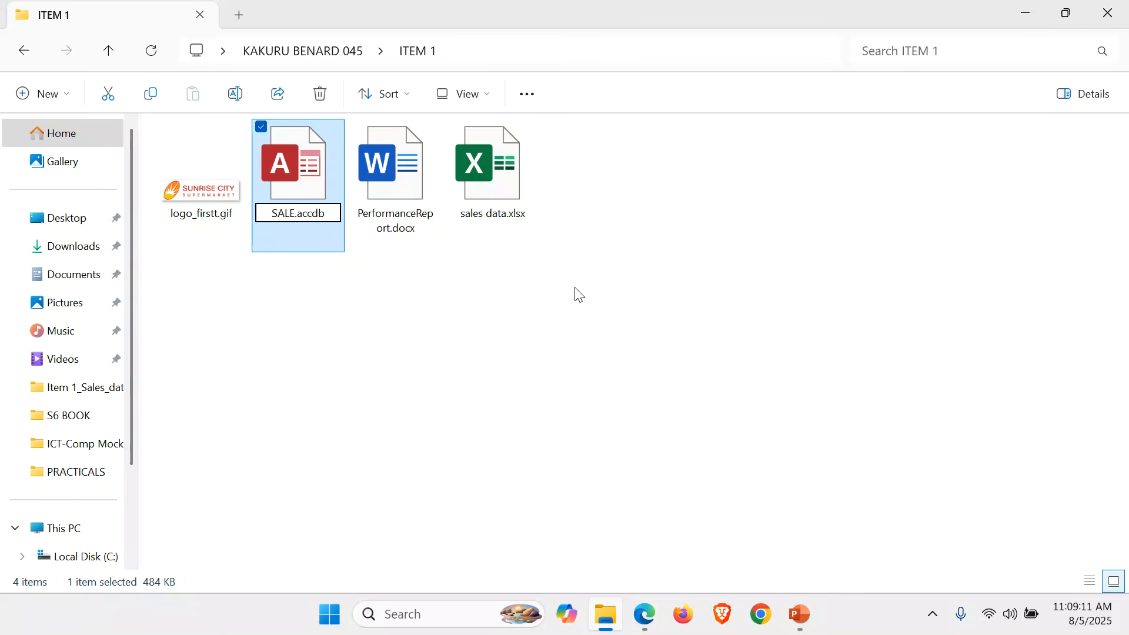
text(S DAT)
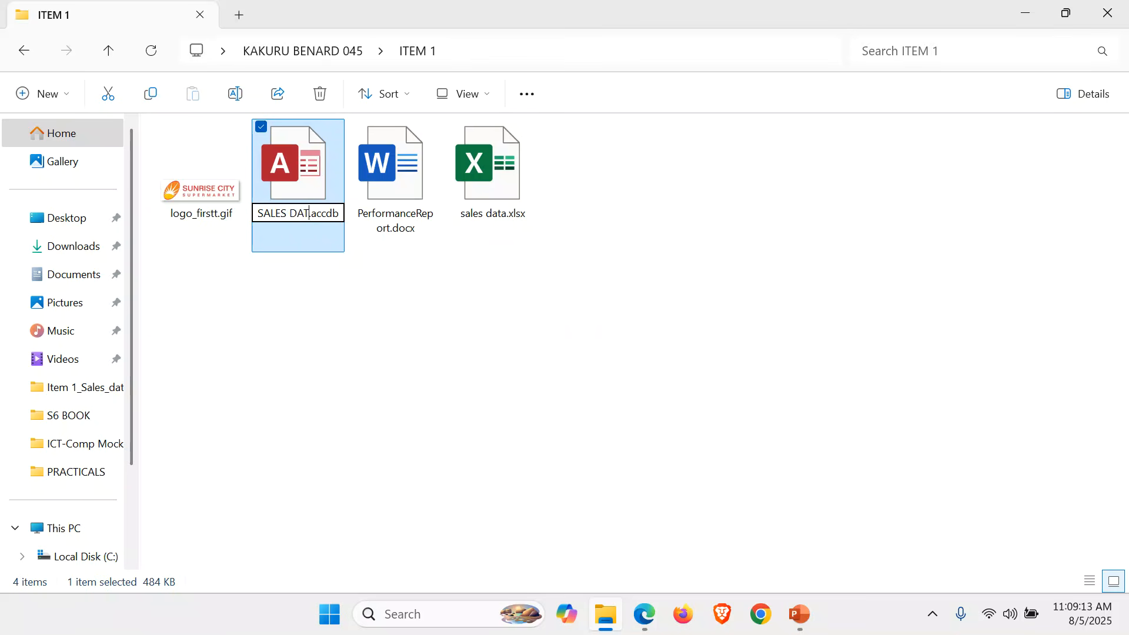
text(A)
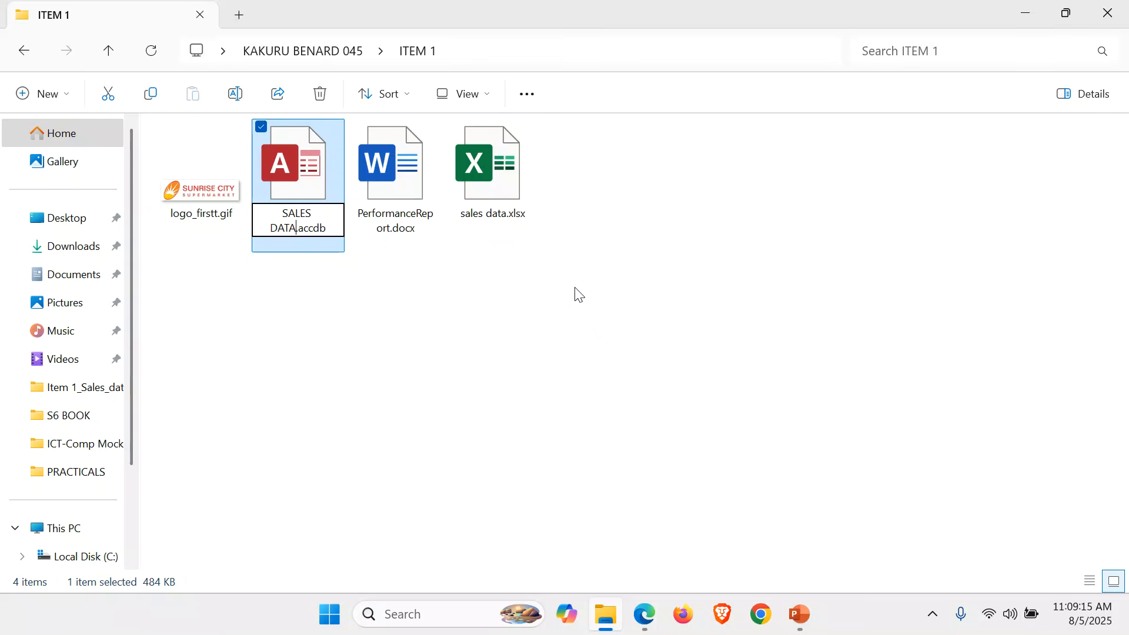
text(BASE)
key(Return)
key(Return)
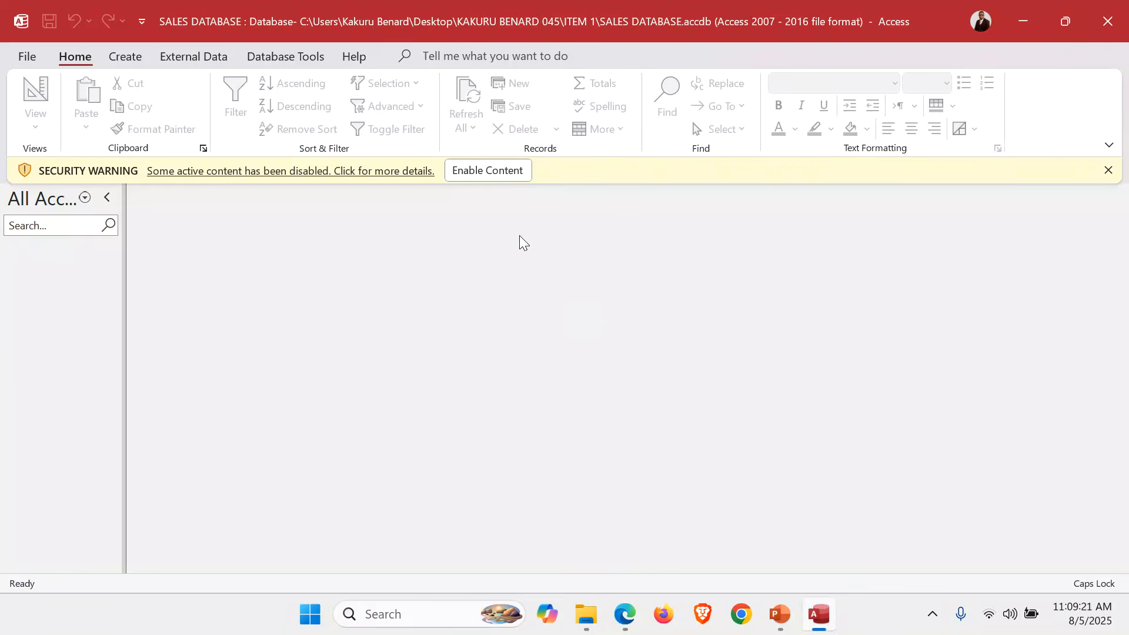
Enable the database content and start an External Data import From File > Excel.
click(480, 175)
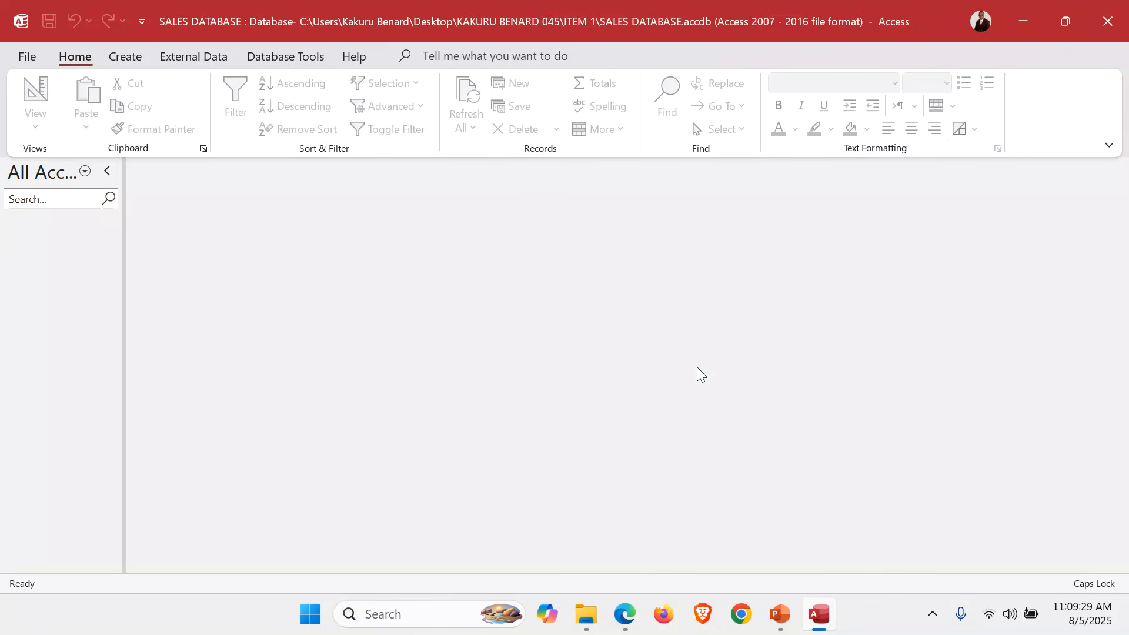
click(192, 57)
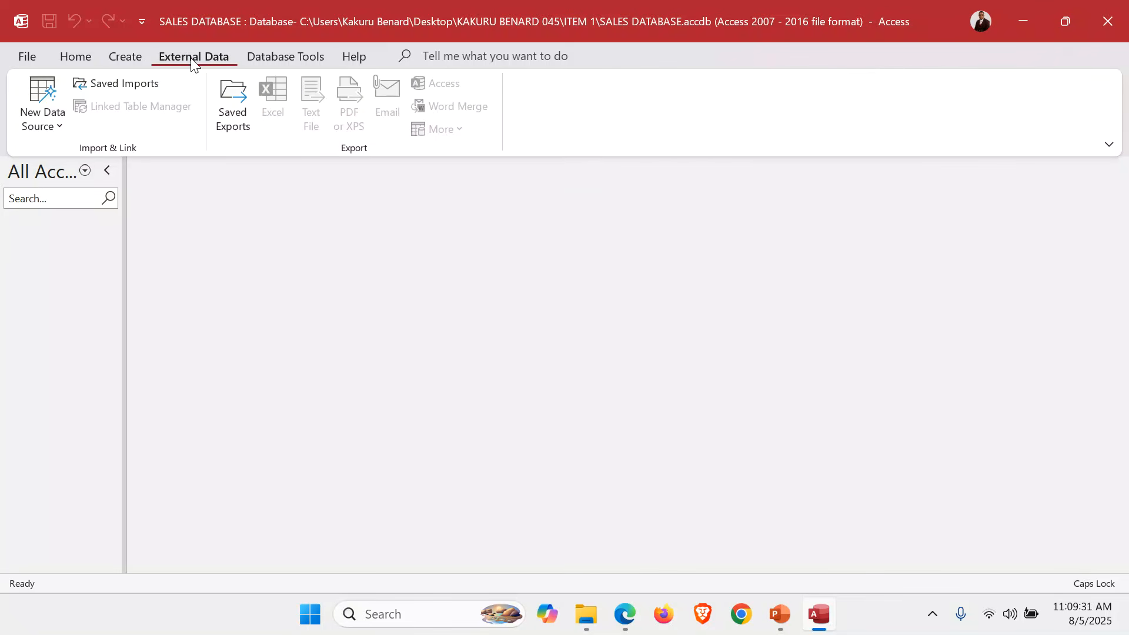
click(59, 126)
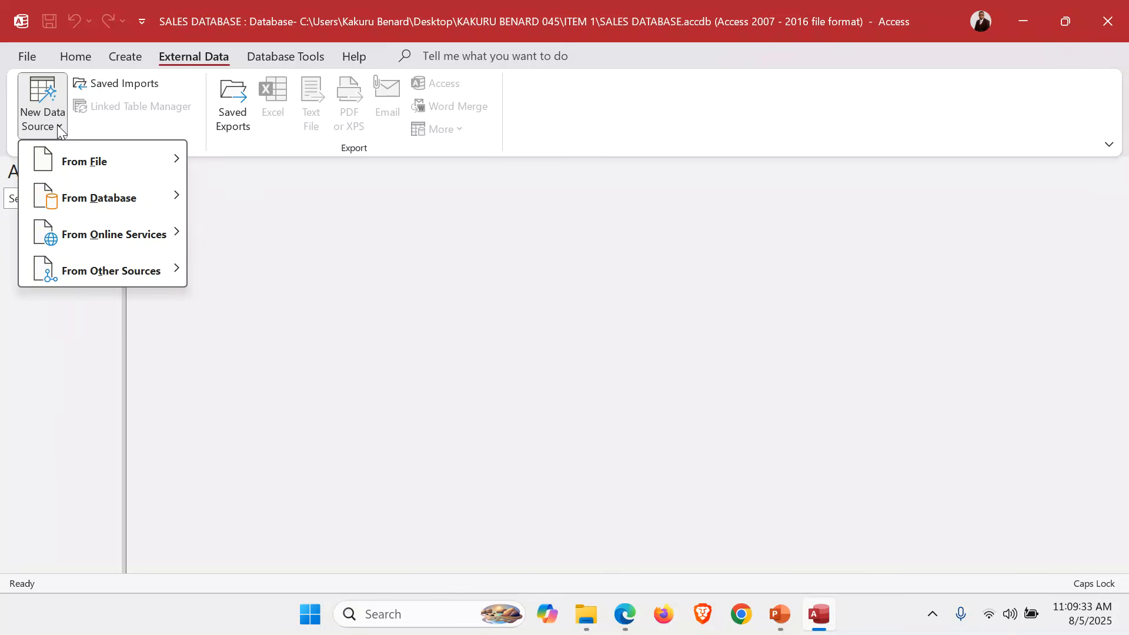
mouse_move(96, 171)
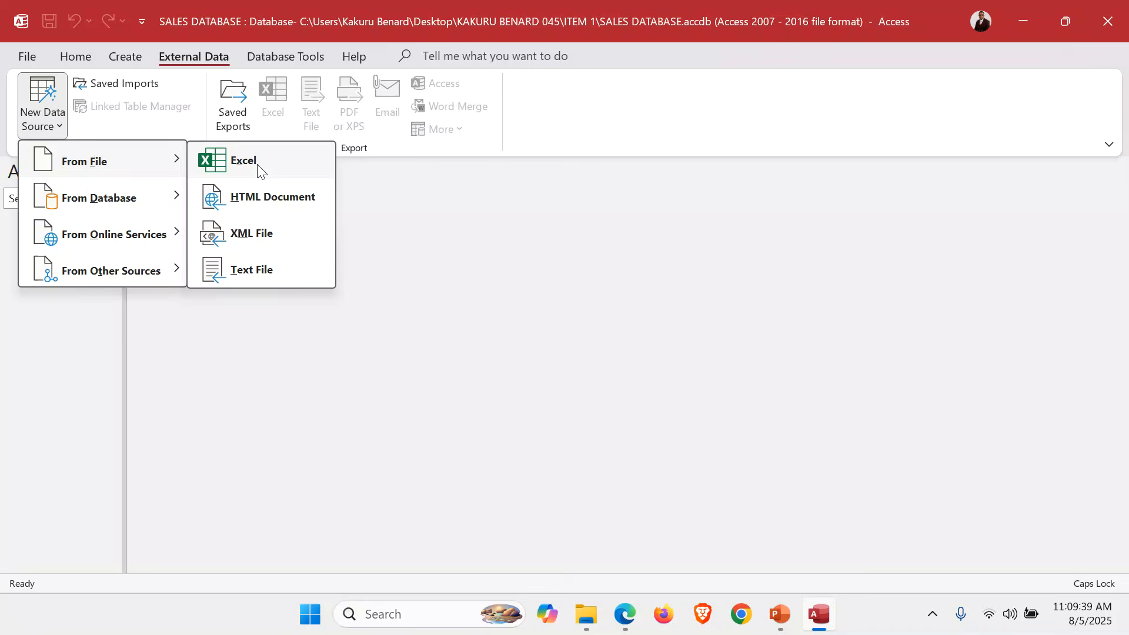
click(259, 170)
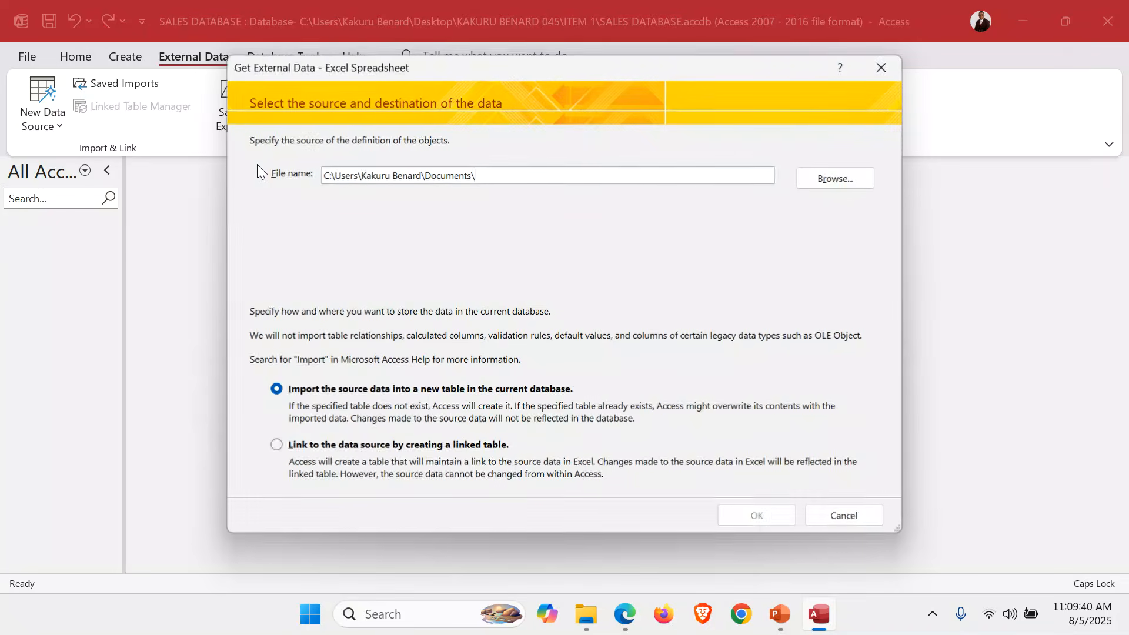
Choose sales data.xlsx from Desktop > ITEM 1 as the import source and continue to the wizard.
click(846, 186)
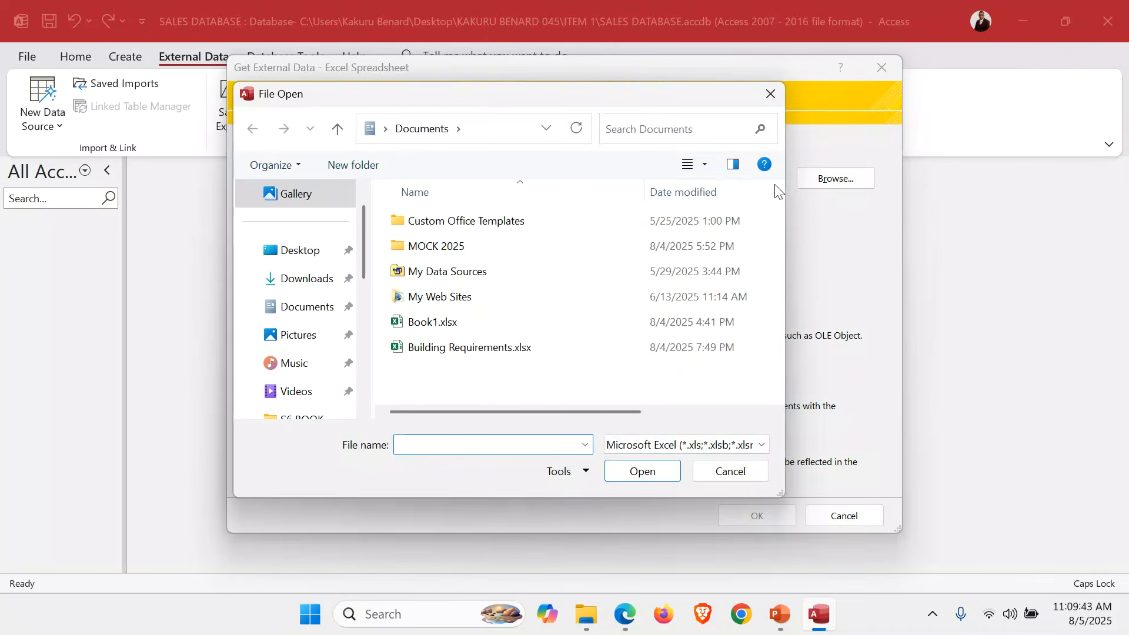
click(304, 253)
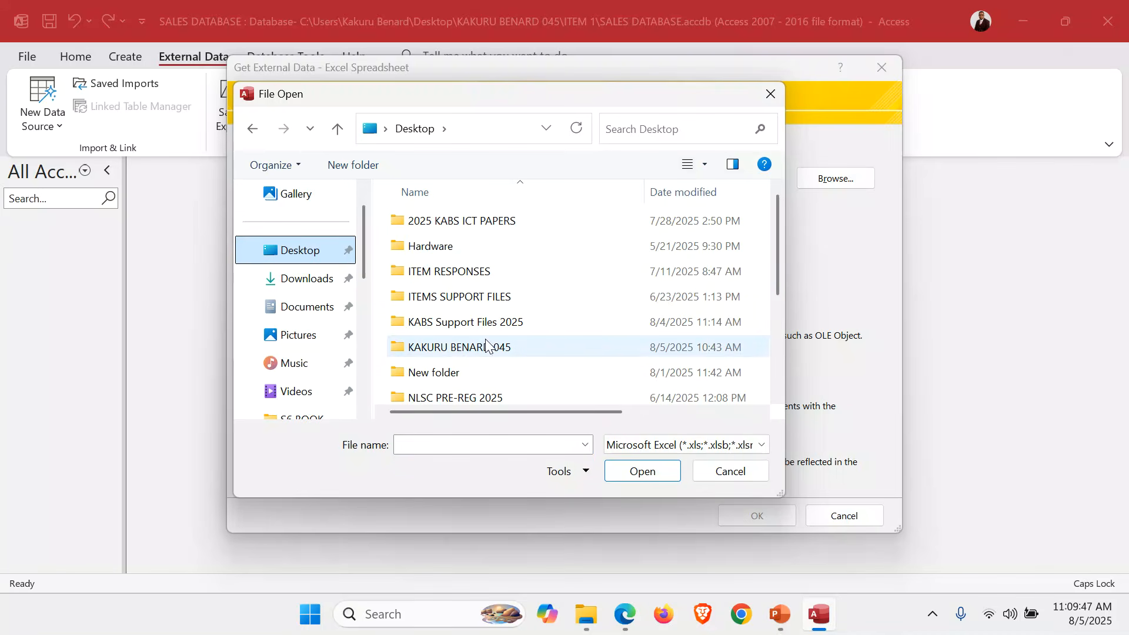
double_click(463, 352)
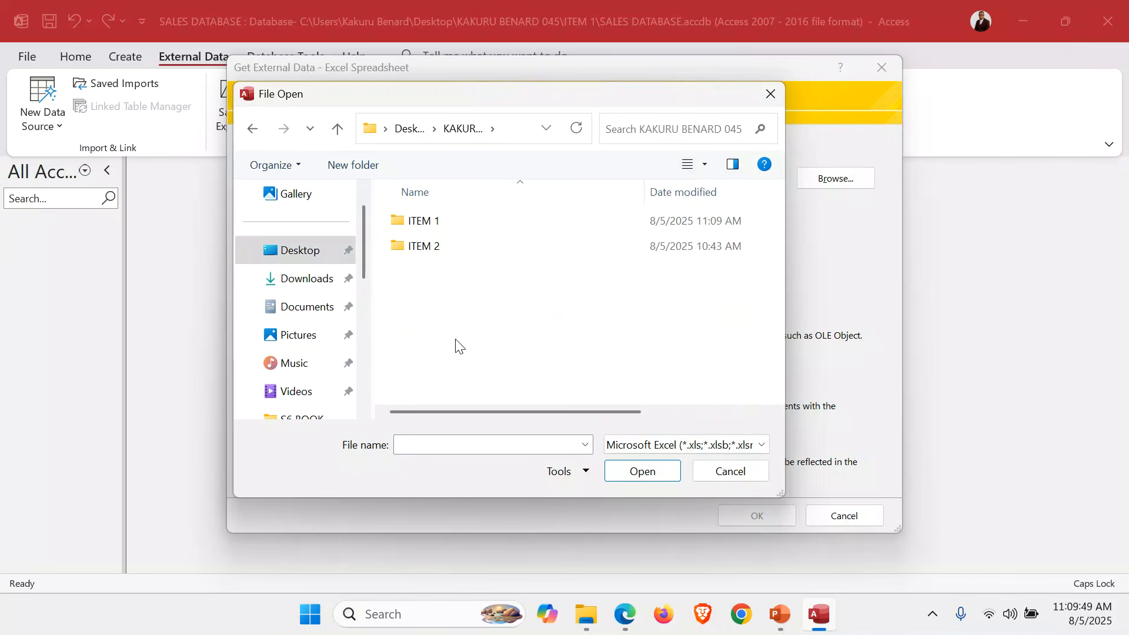
click(428, 222)
double_click(427, 222)
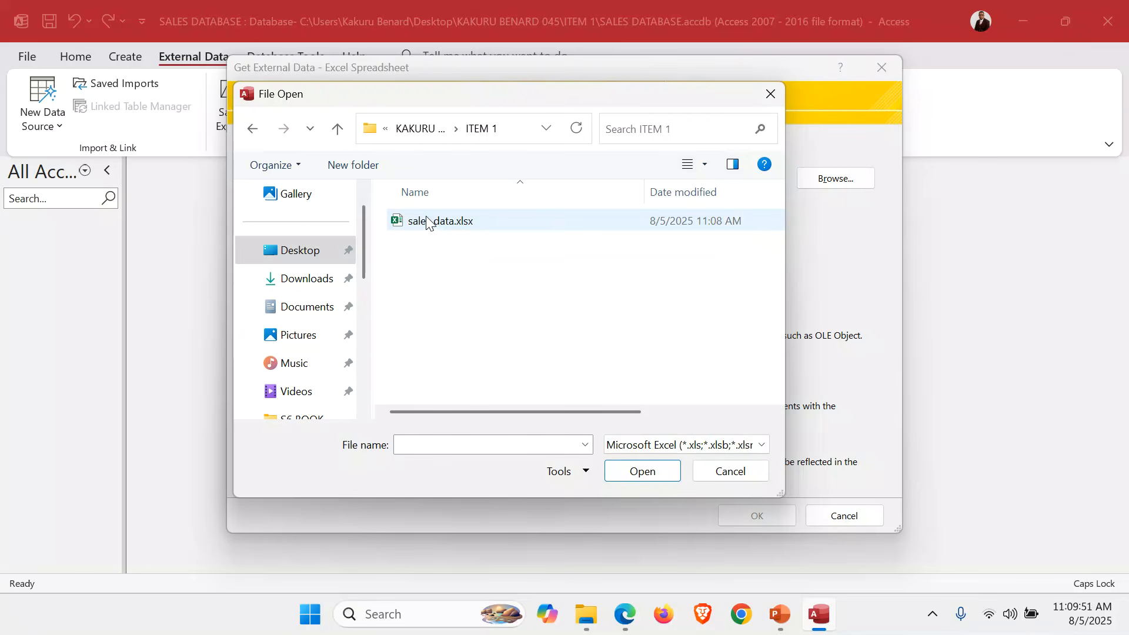
double_click(459, 225)
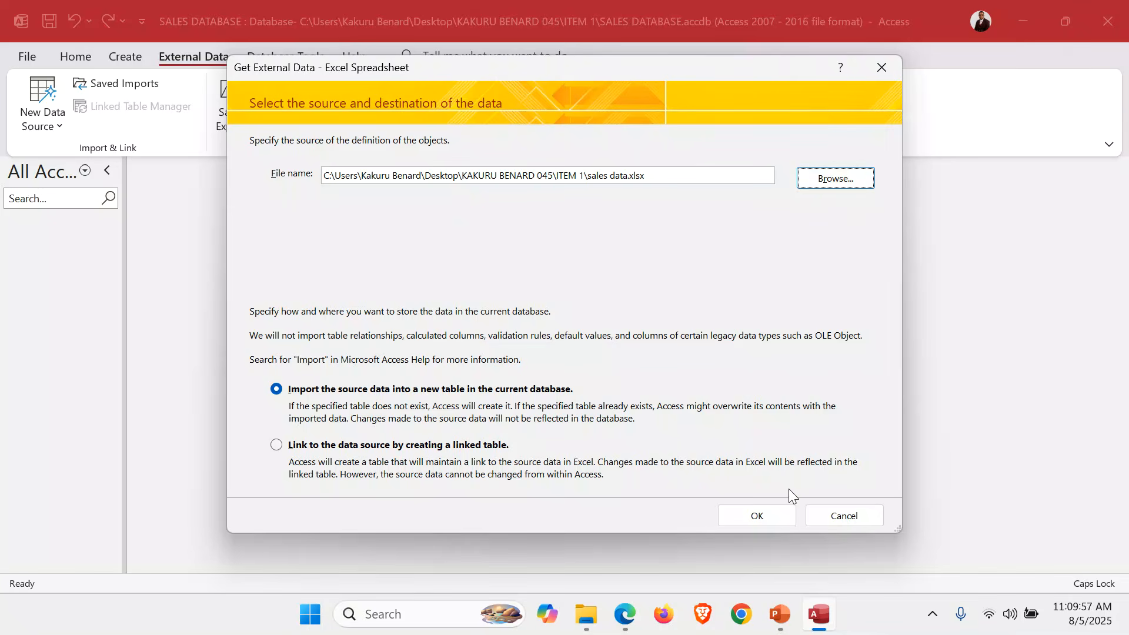
click(759, 516)
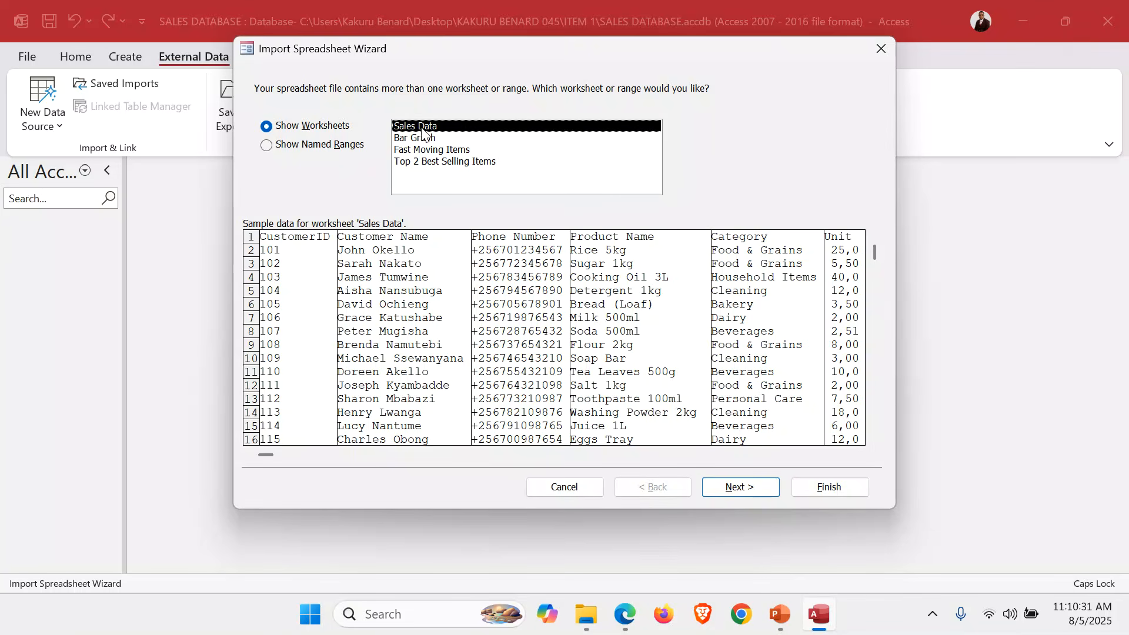
Keep the first row as column headings and choose CustomerID as the primary key.
click(746, 489)
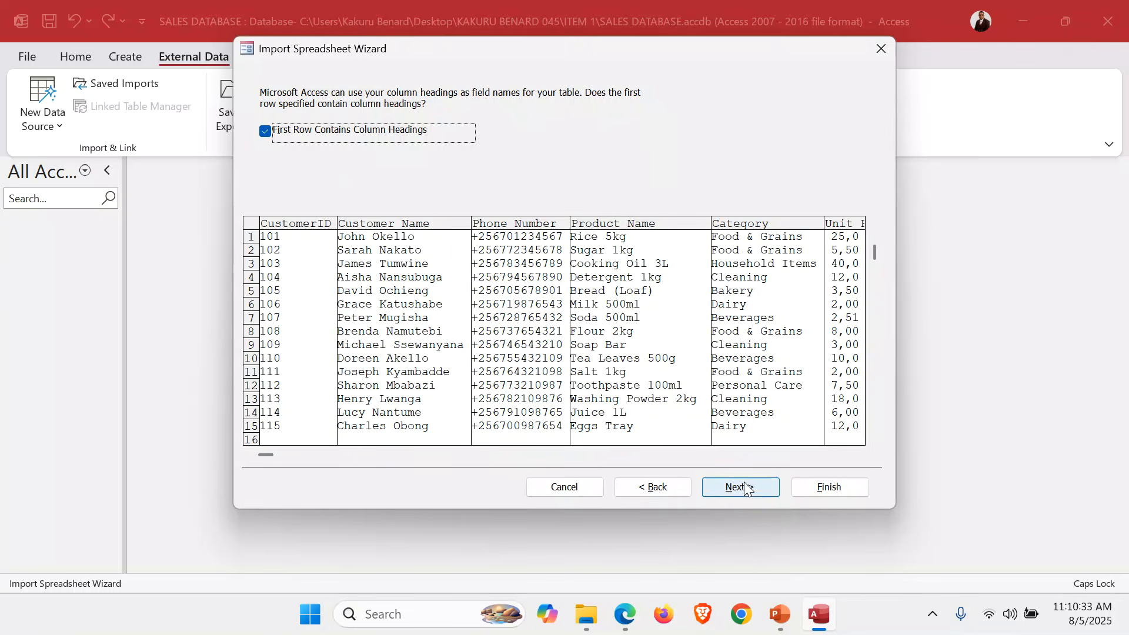
click(303, 137)
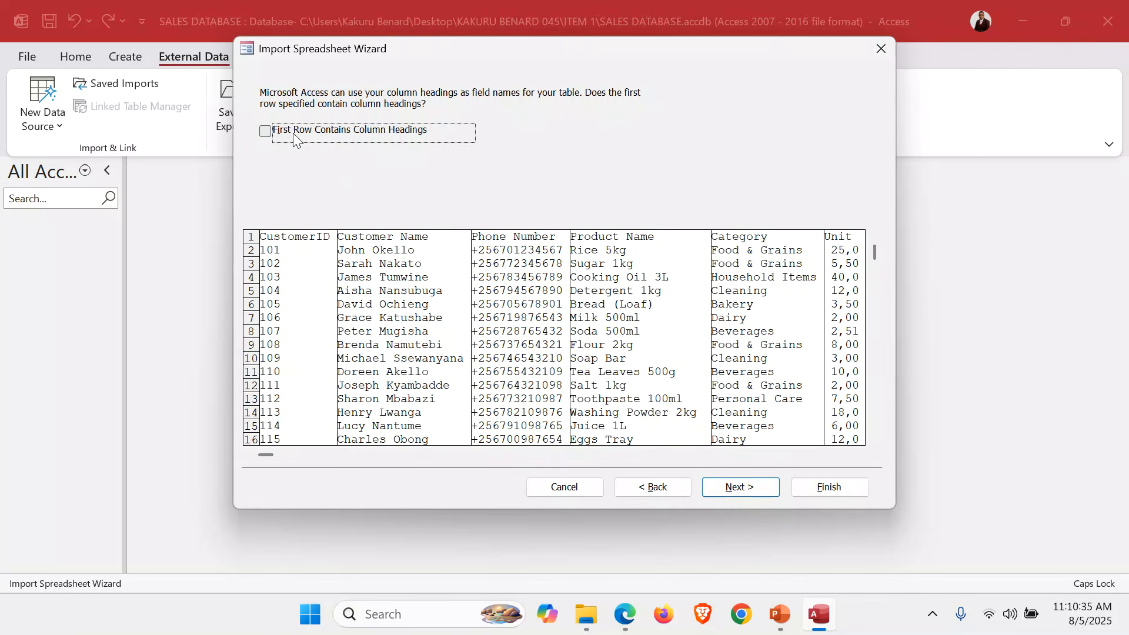
click(280, 140)
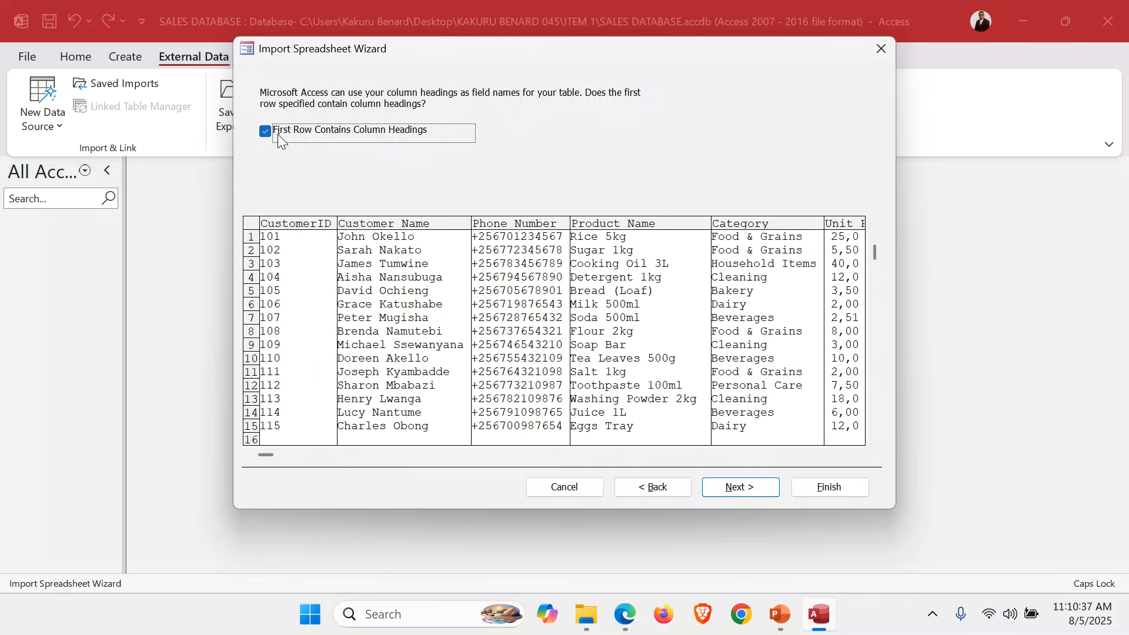
click(754, 486)
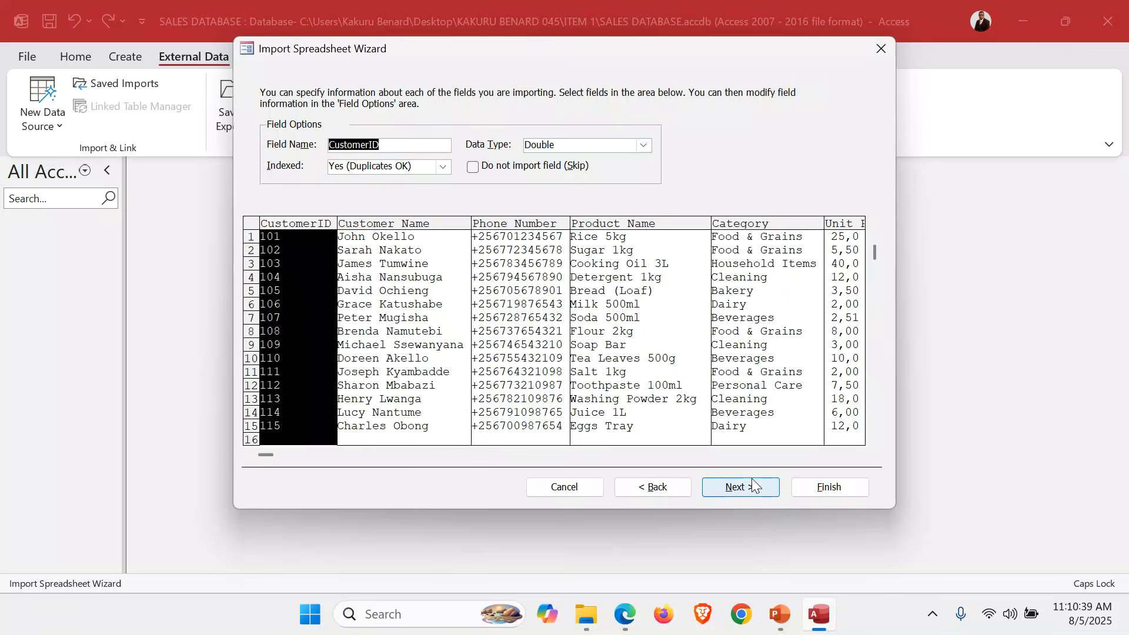
click(755, 486)
click(467, 157)
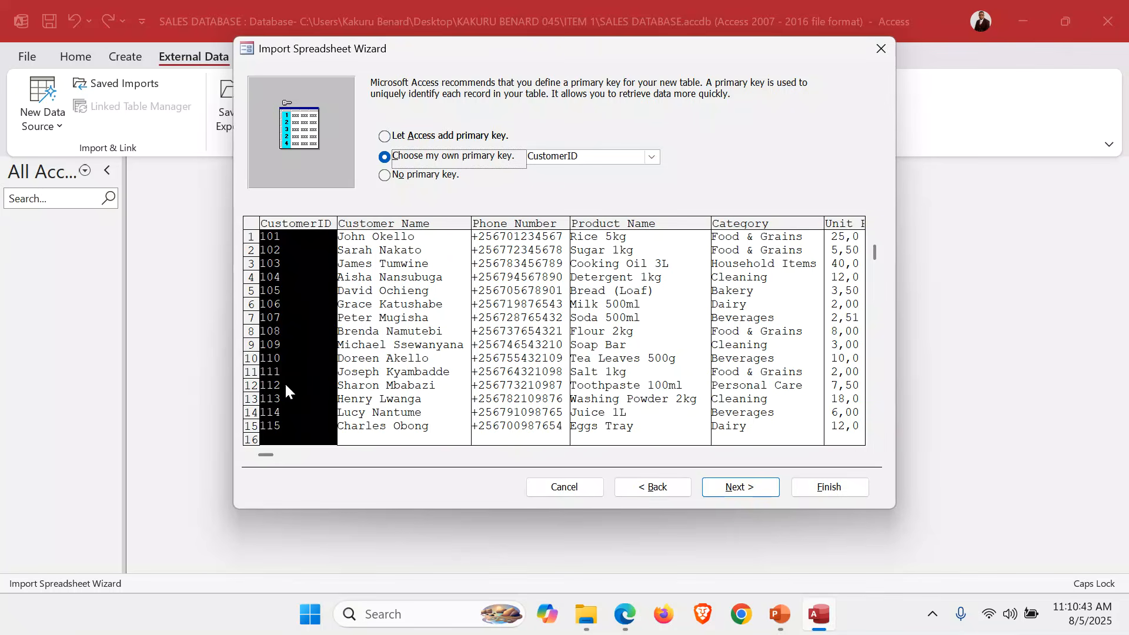
click(526, 262)
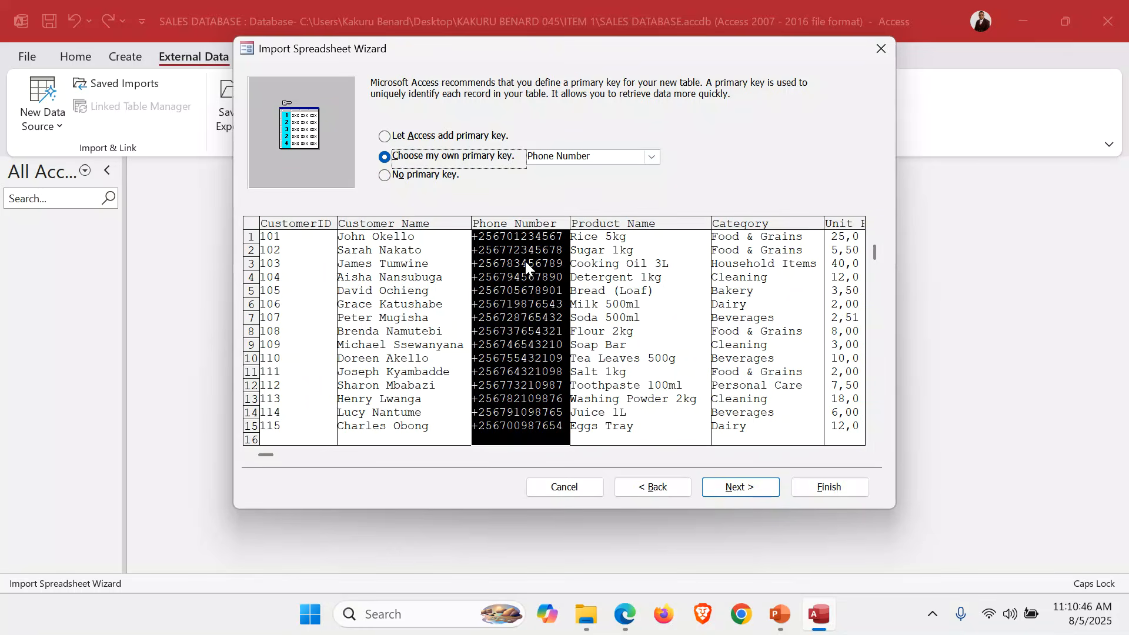
click(309, 273)
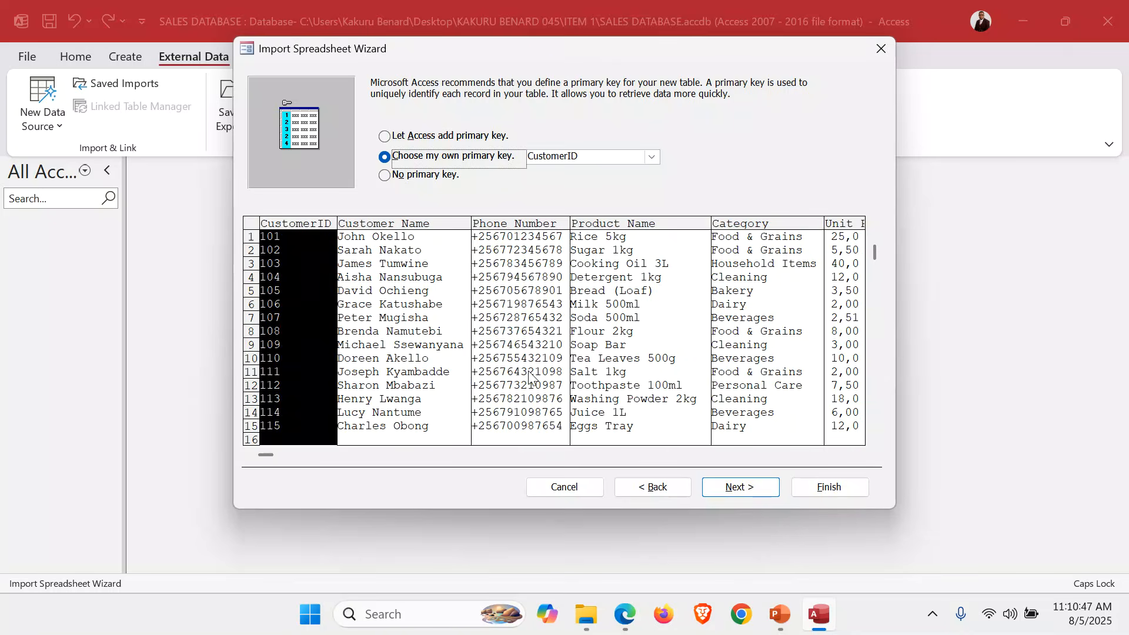
Import into the Sales Data table, dismiss the null-key warning, and close without saving import steps.
click(726, 489)
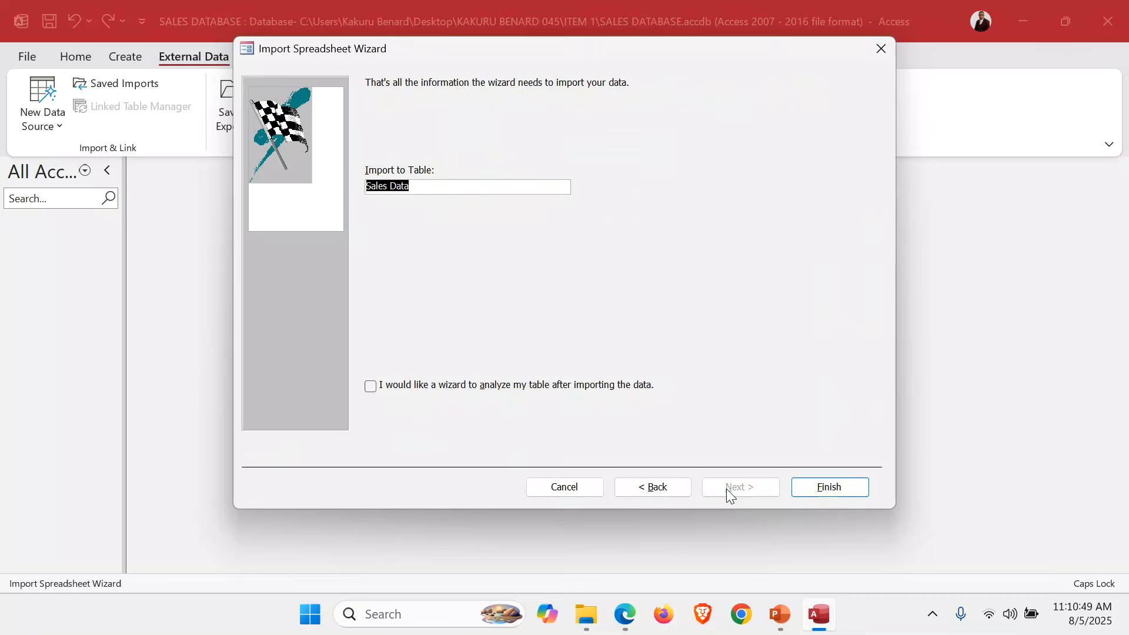
click(432, 186)
click(841, 487)
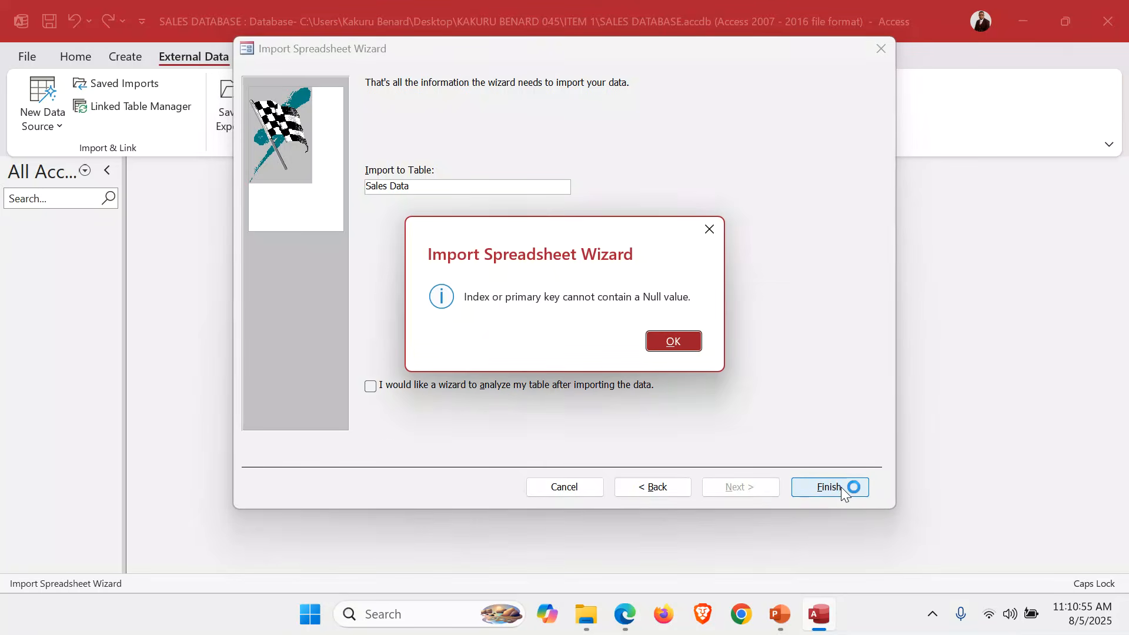
click(674, 342)
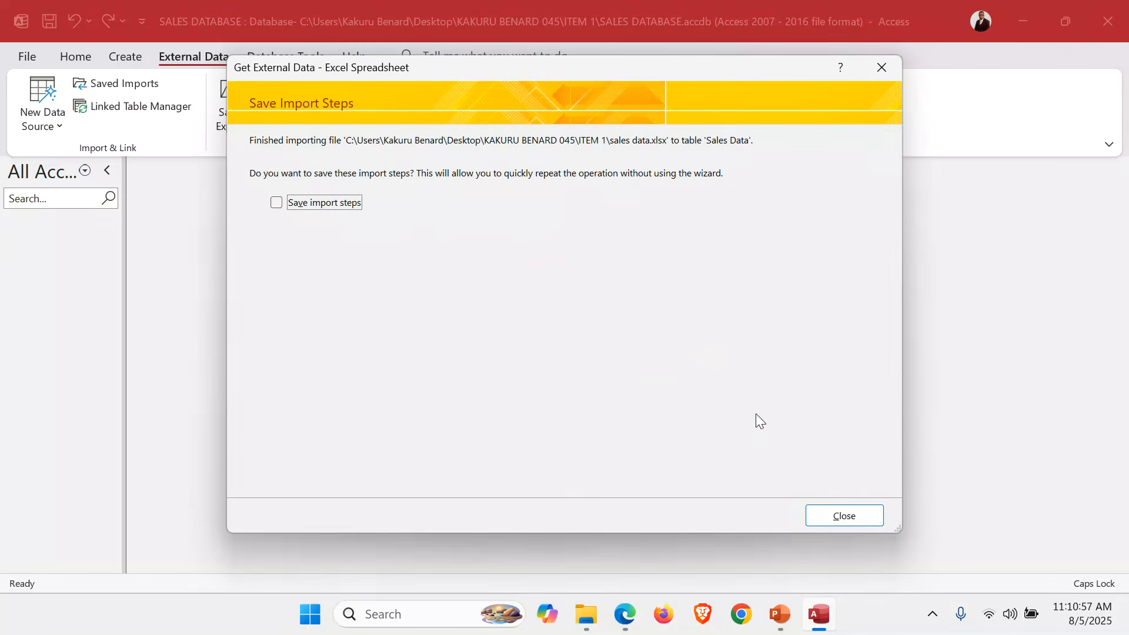
click(844, 517)
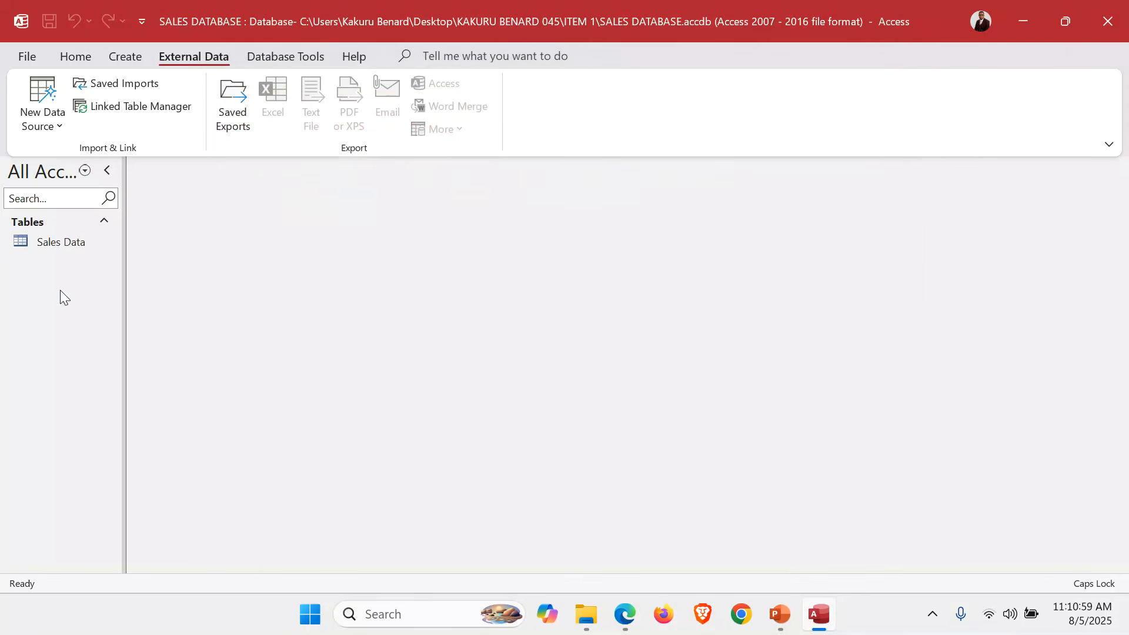
Open the Sales Data table and auto-fit all eight columns, from CustomerID to Remarks.
double_click(45, 249)
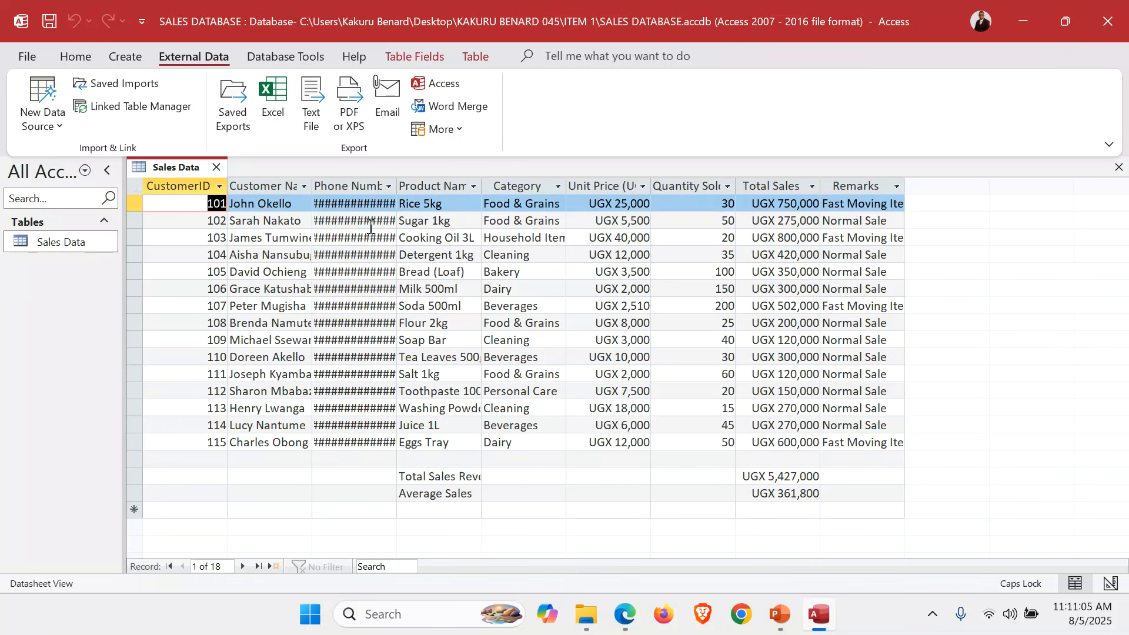
double_click(397, 184)
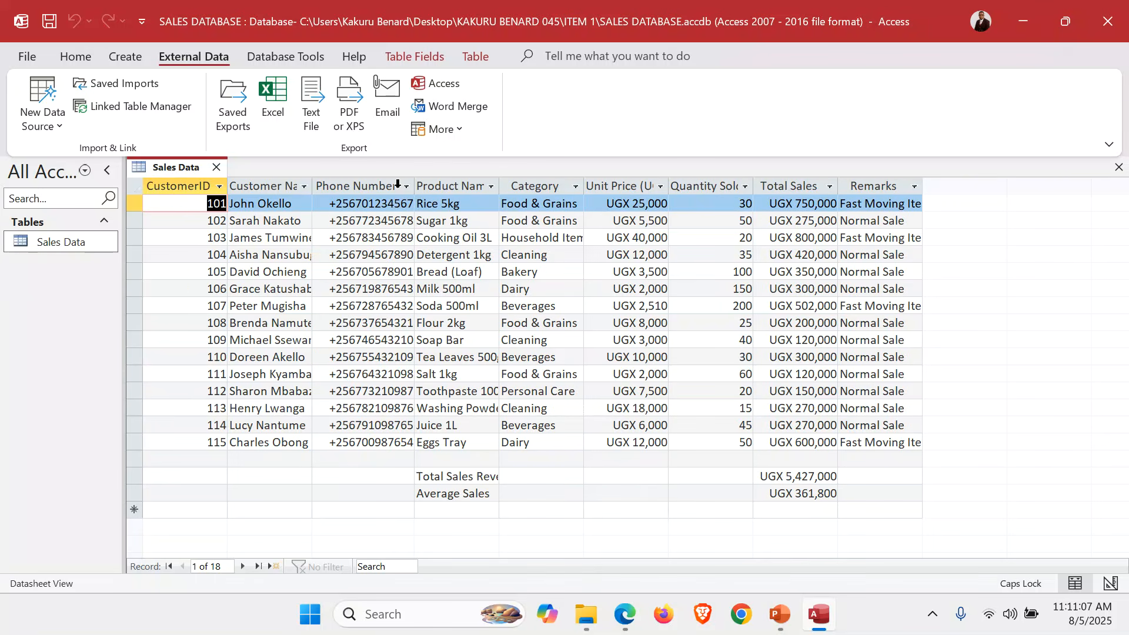
double_click(228, 186)
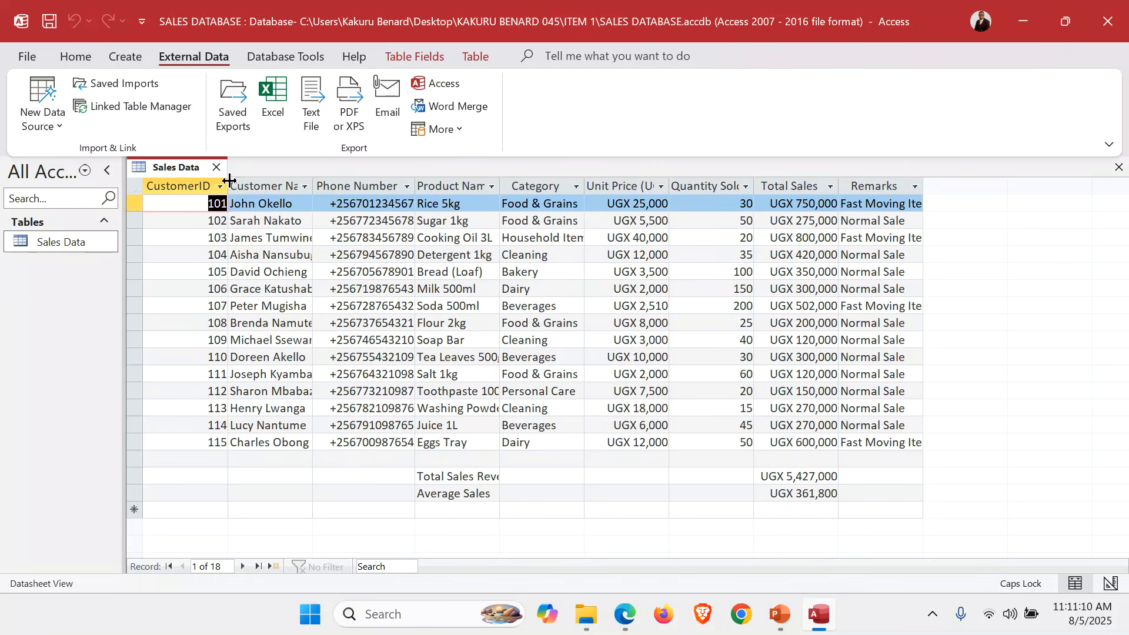
double_click(499, 184)
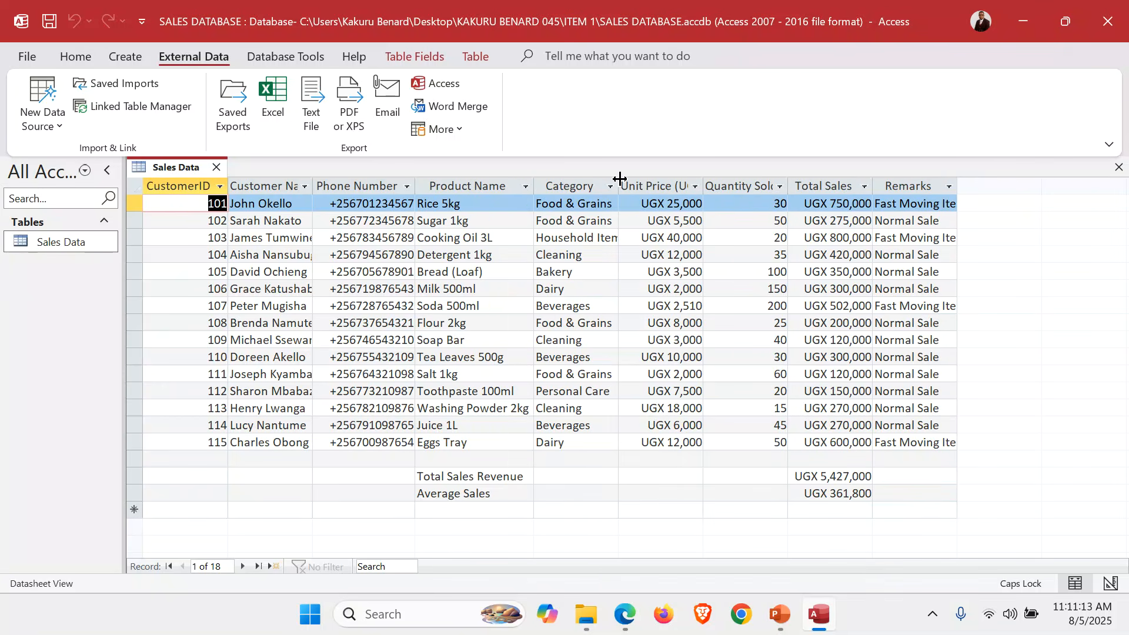
double_click(619, 178)
double_click(717, 184)
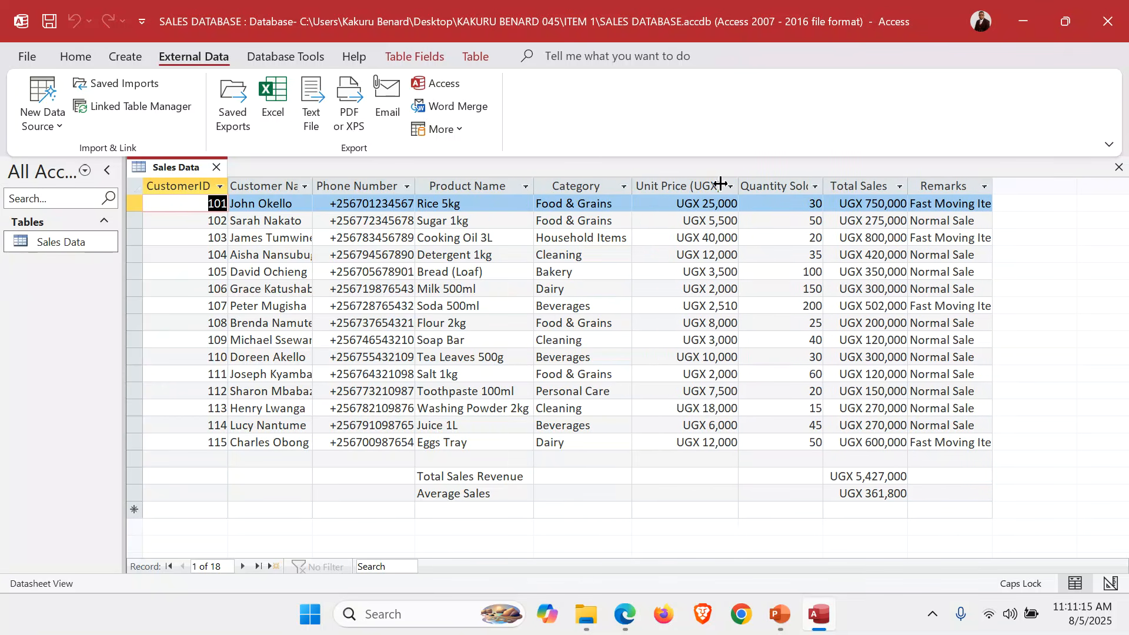
double_click(823, 186)
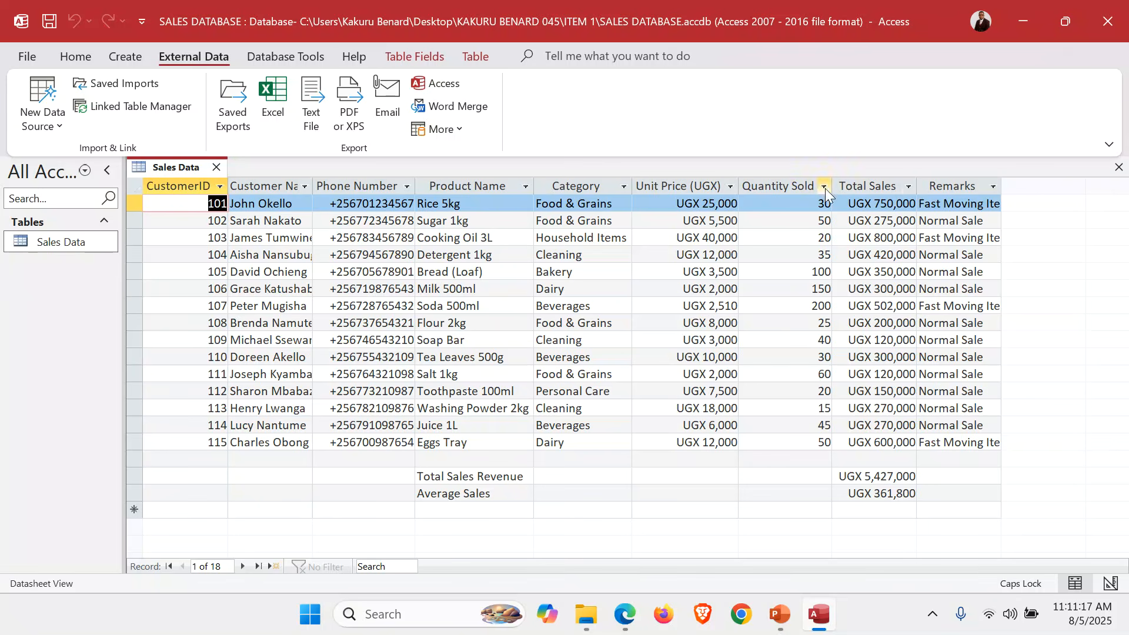
double_click(917, 186)
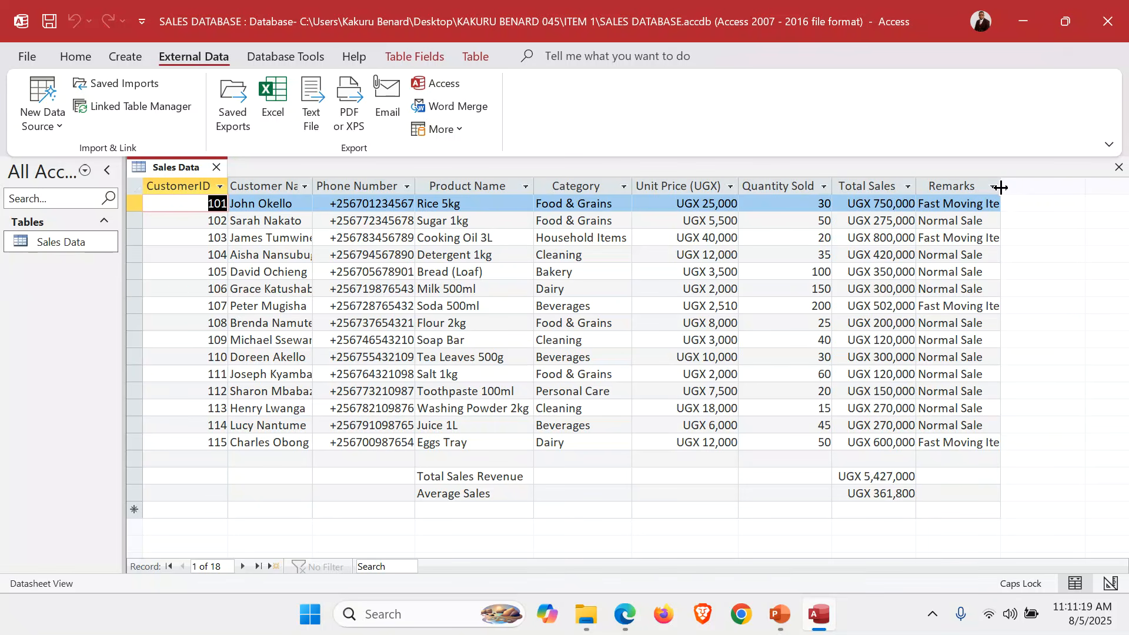
double_click(1002, 186)
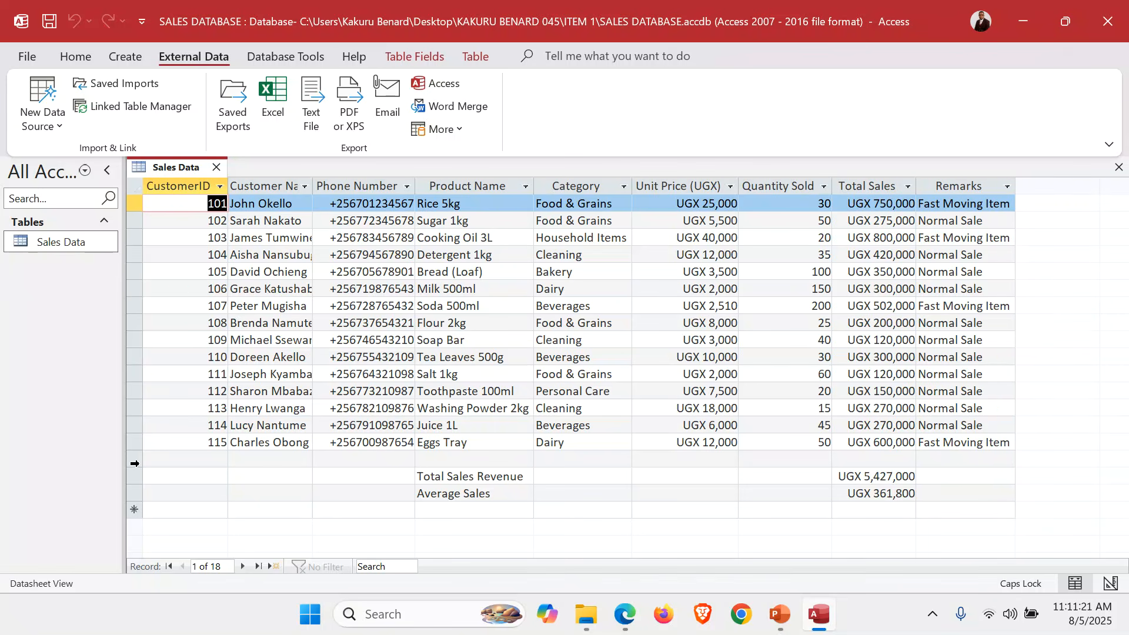
Delete the Total Sales Revenue, Average Sales and empty rows, confirming each deletion.
click(134, 477)
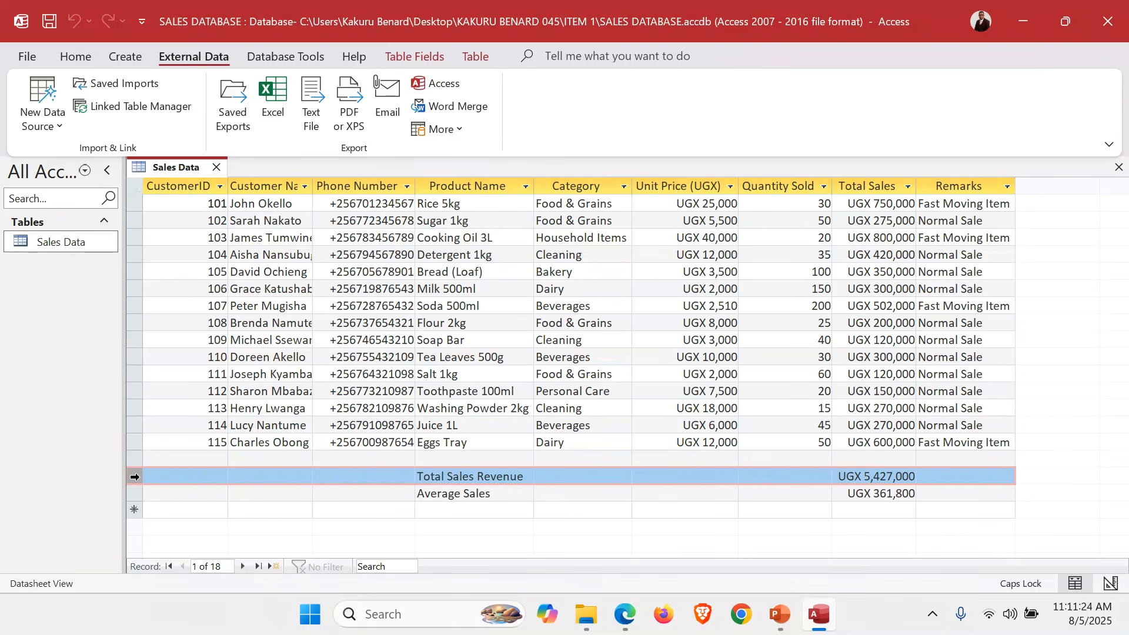
right_click(135, 477)
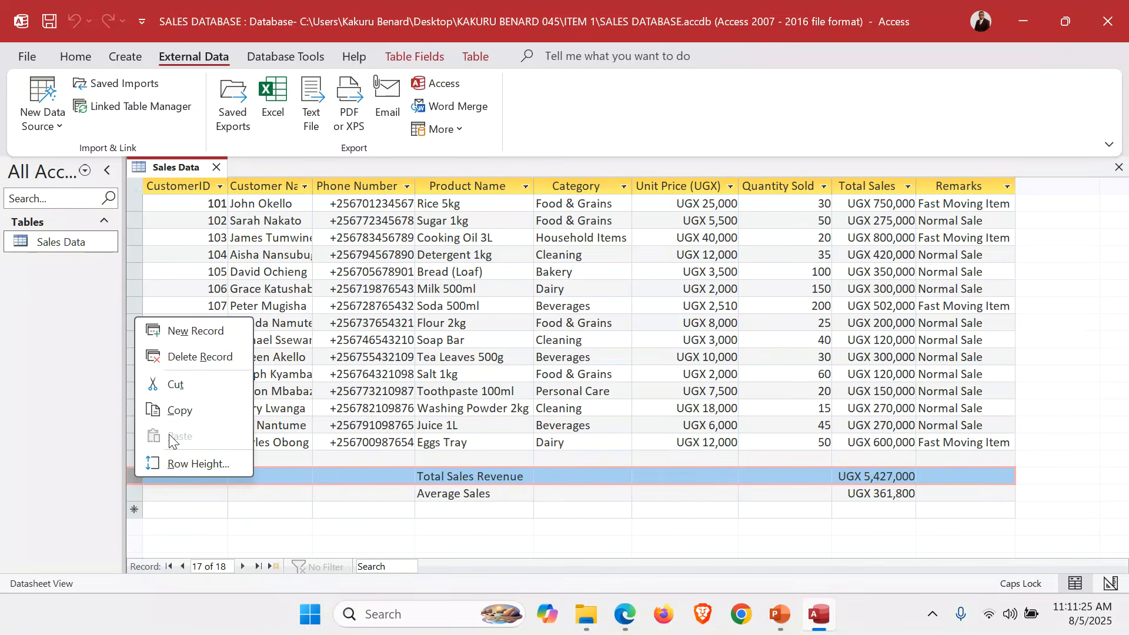
click(208, 360)
click(609, 358)
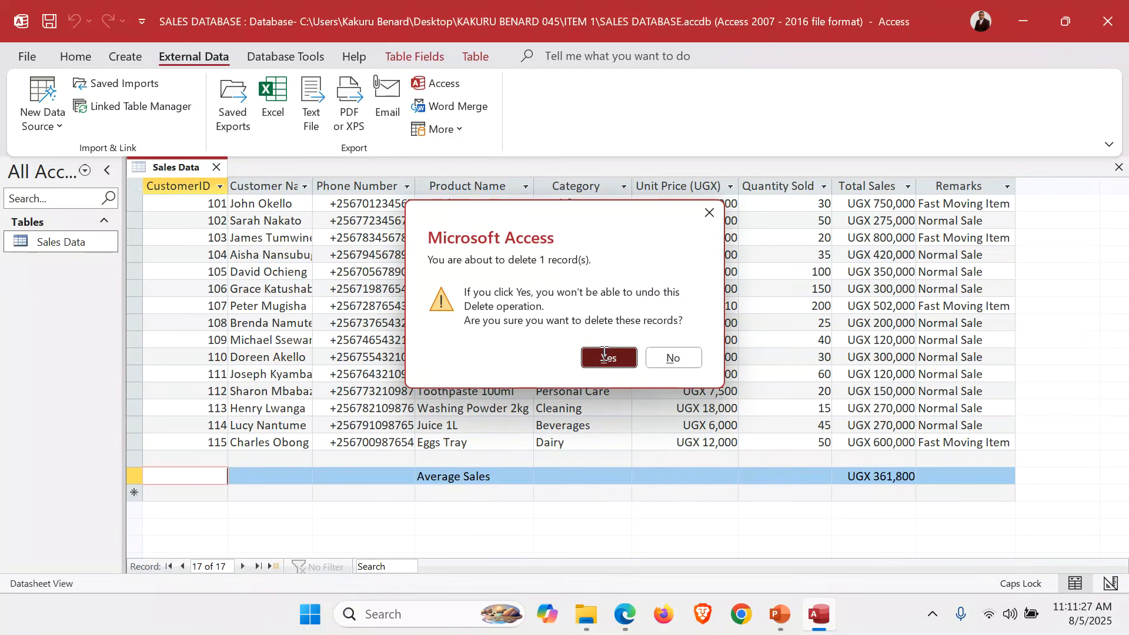
click(136, 477)
right_click(132, 474)
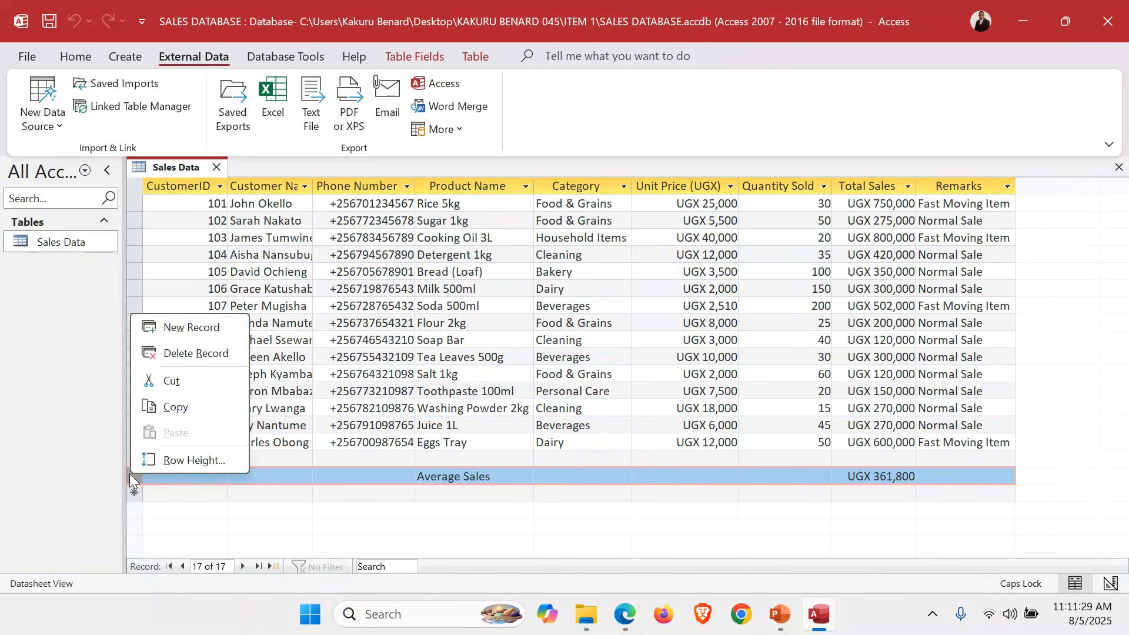
click(185, 354)
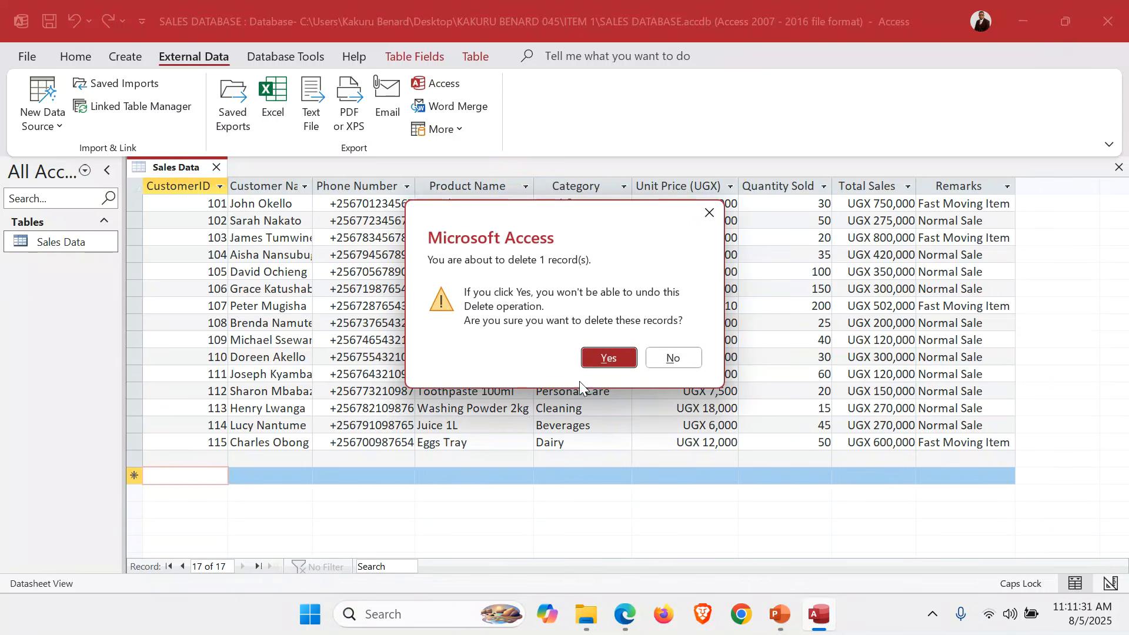
click(594, 357)
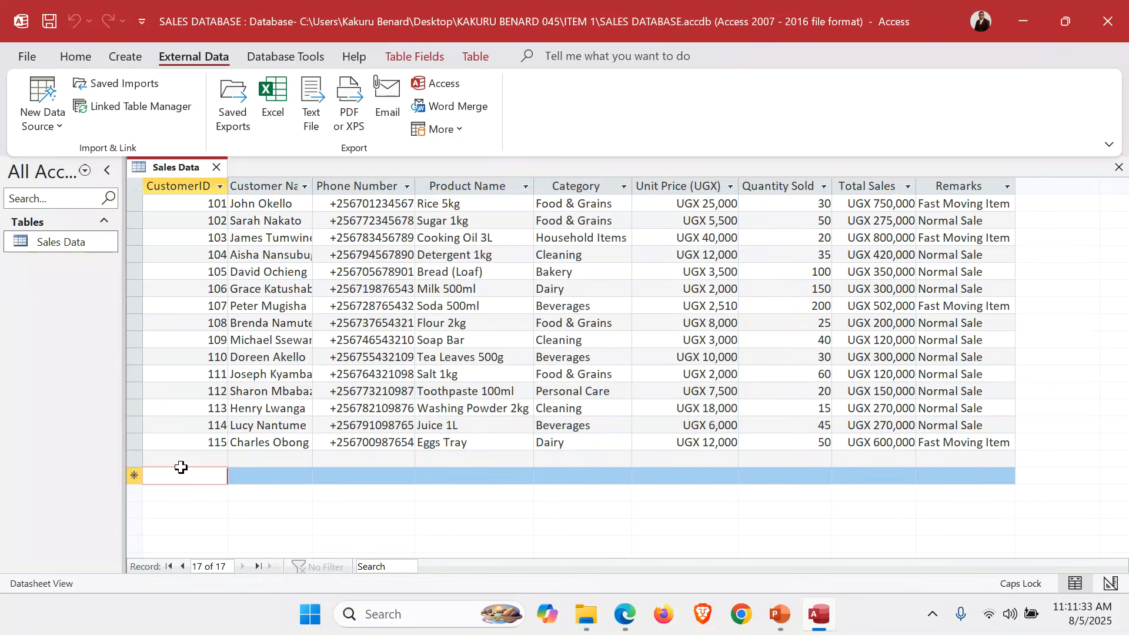
click(137, 458)
right_click(136, 458)
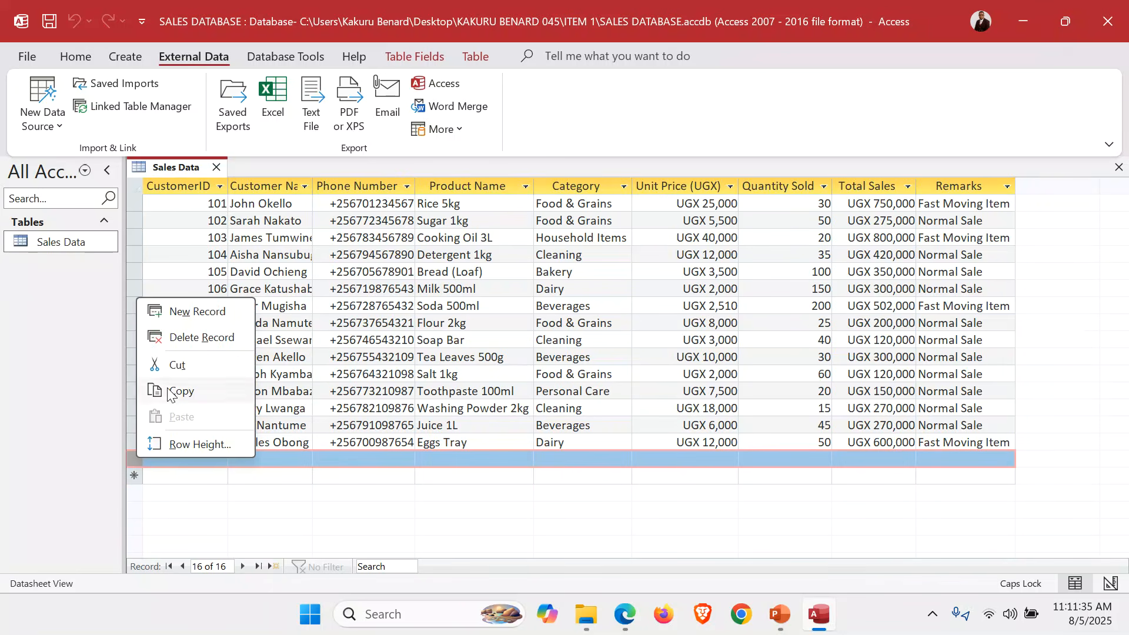
click(187, 403)
click(608, 358)
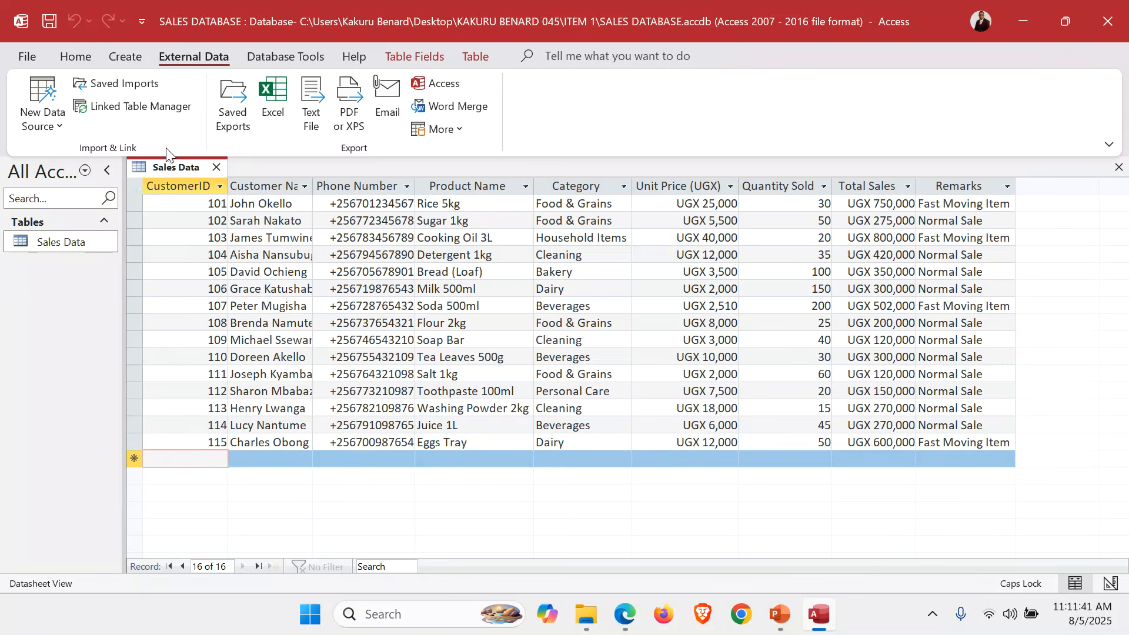
Set all records to 12-point Times New Roman and auto-fit the columns.
key(ctrl+a)
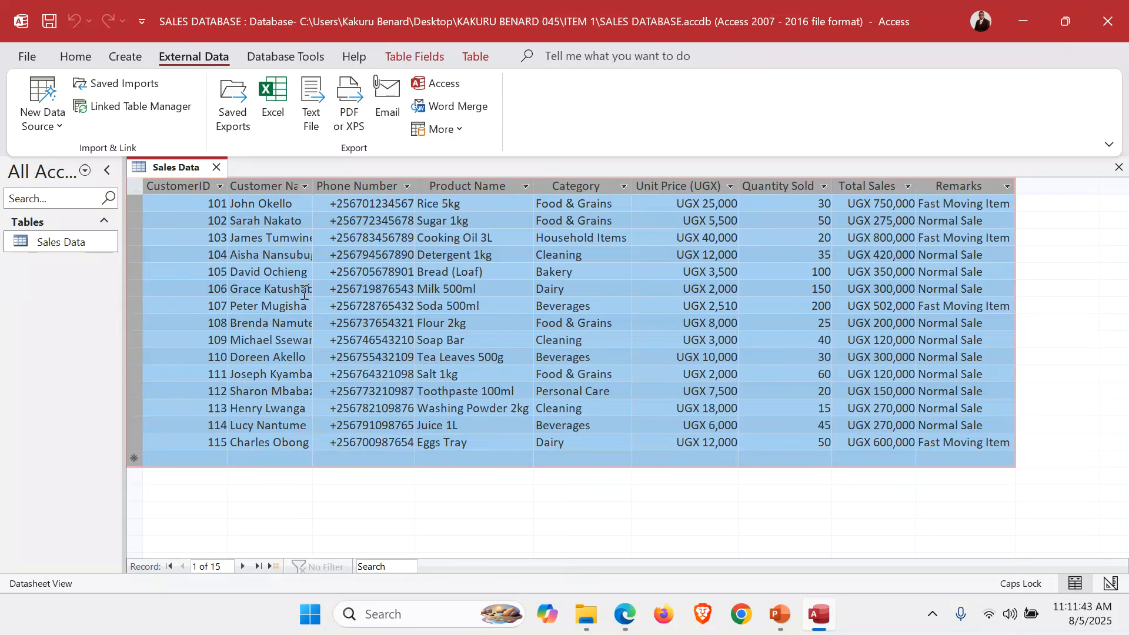
click(69, 57)
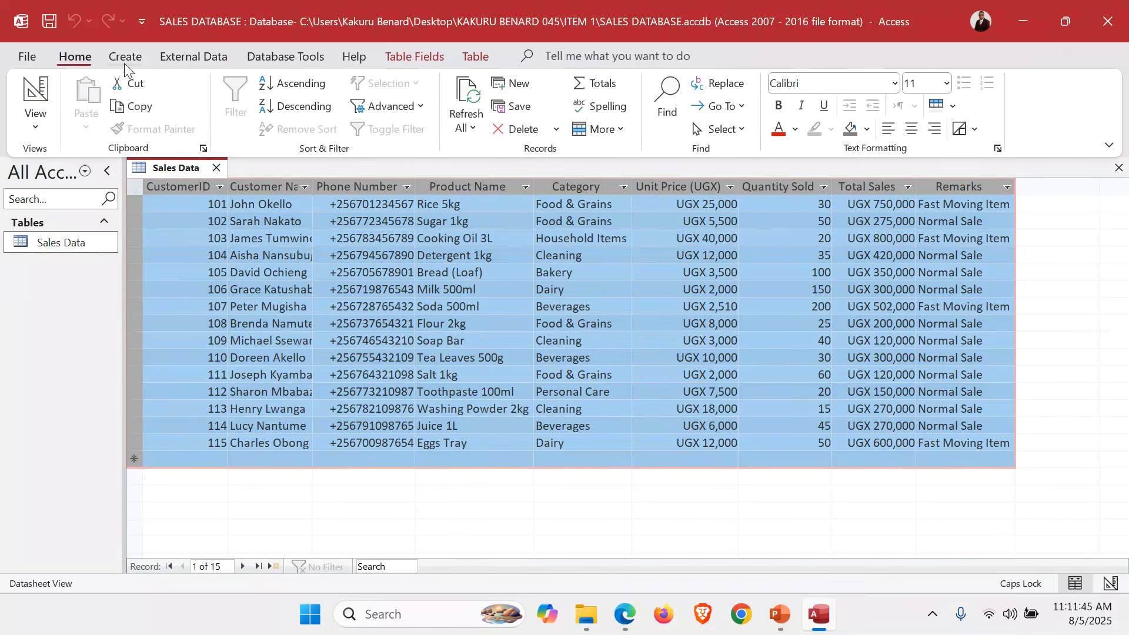
click(896, 83)
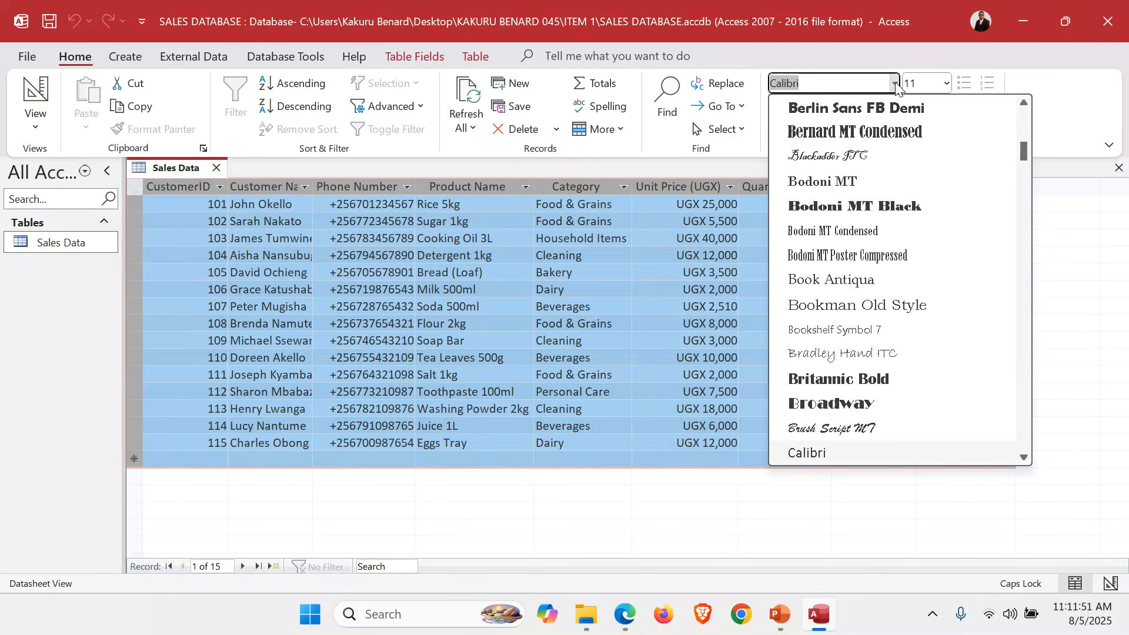
text(Times New Roman)
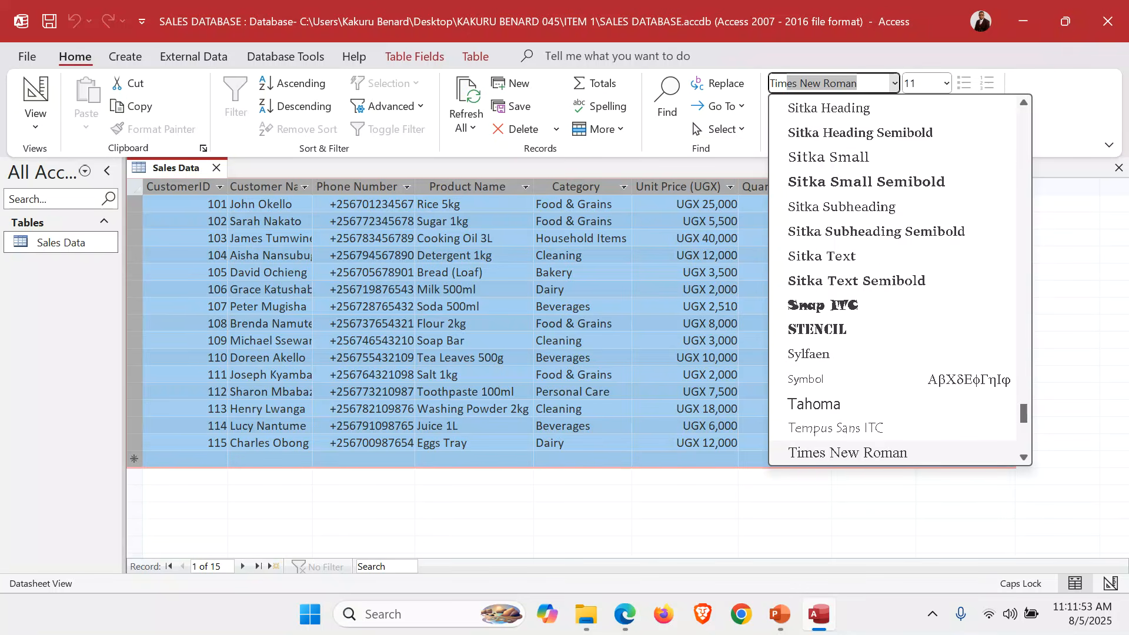
key(Return)
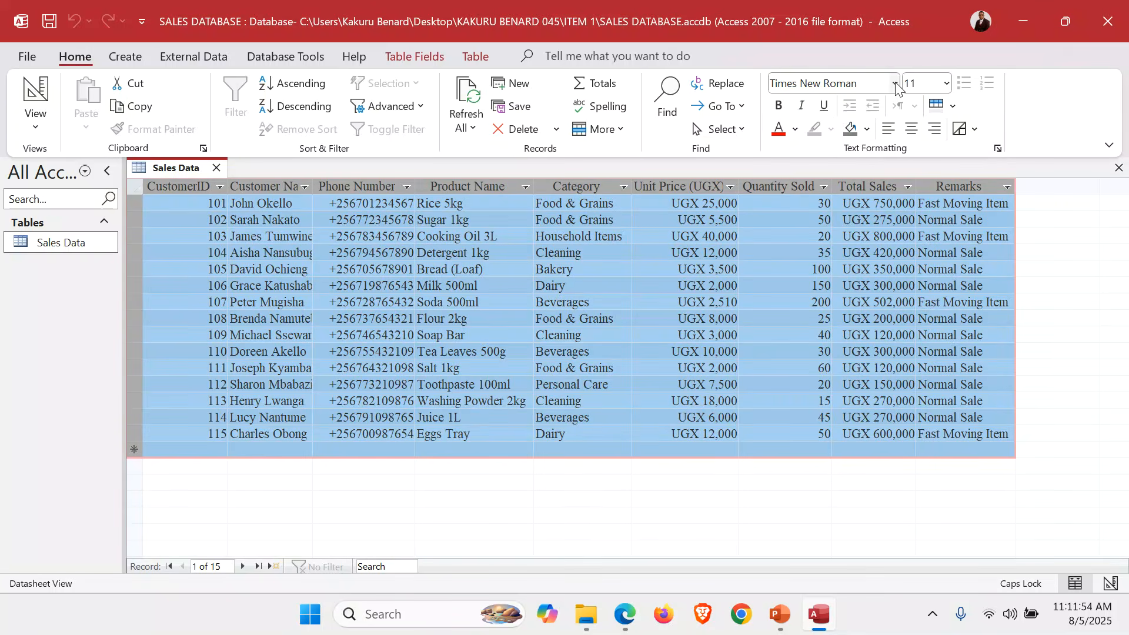
click(946, 83)
click(922, 193)
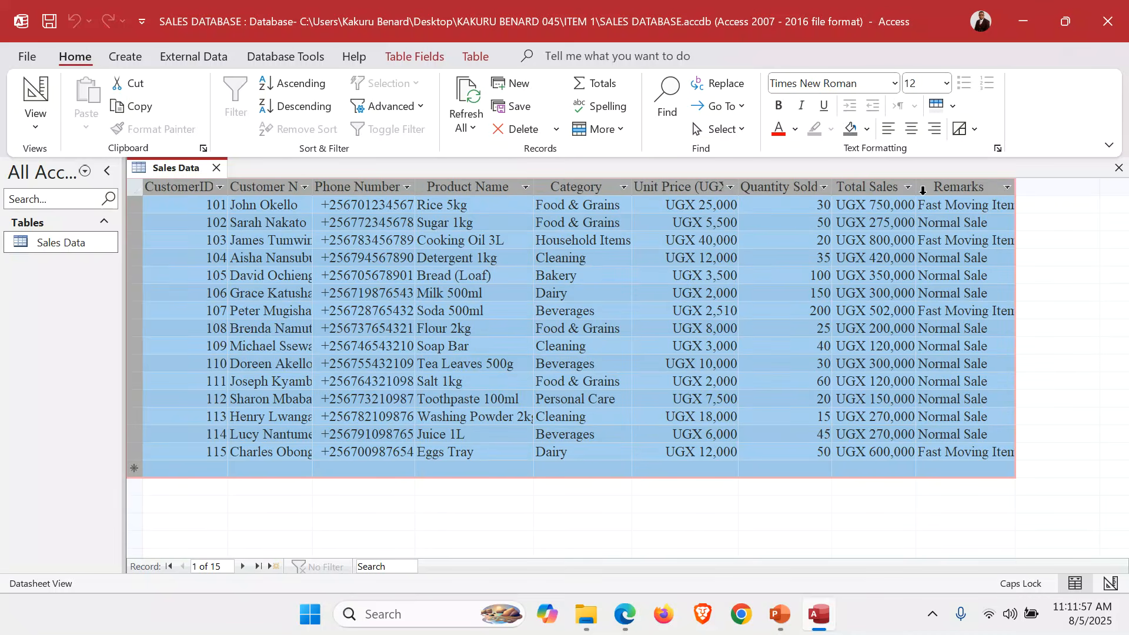
double_click(228, 186)
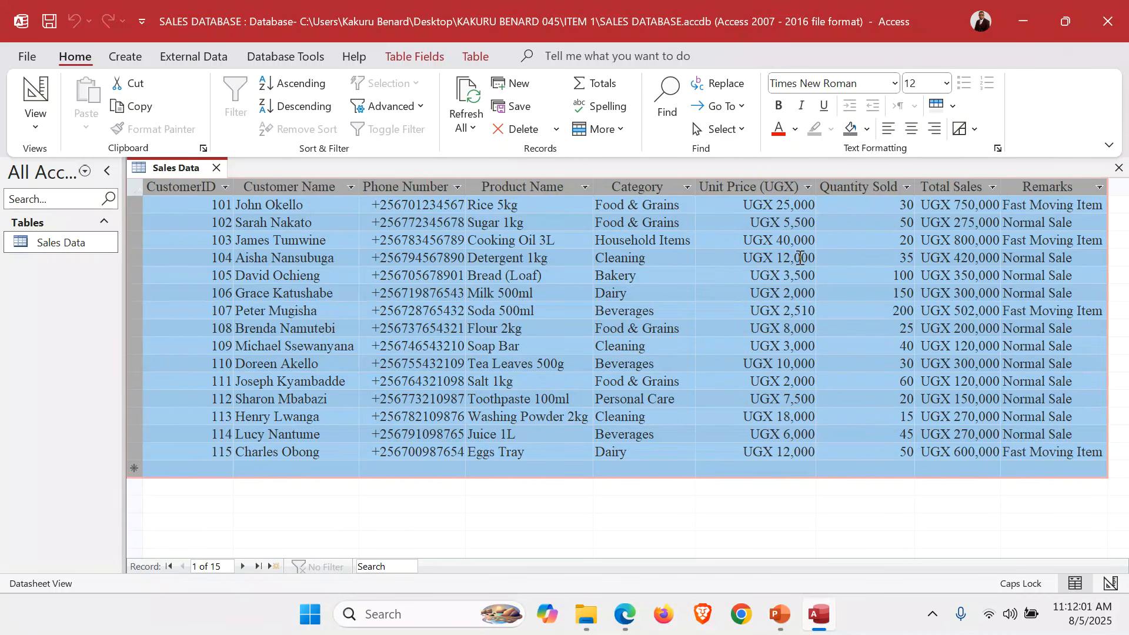
Apply a light peach alternate row color to the datasheet.
click(953, 115)
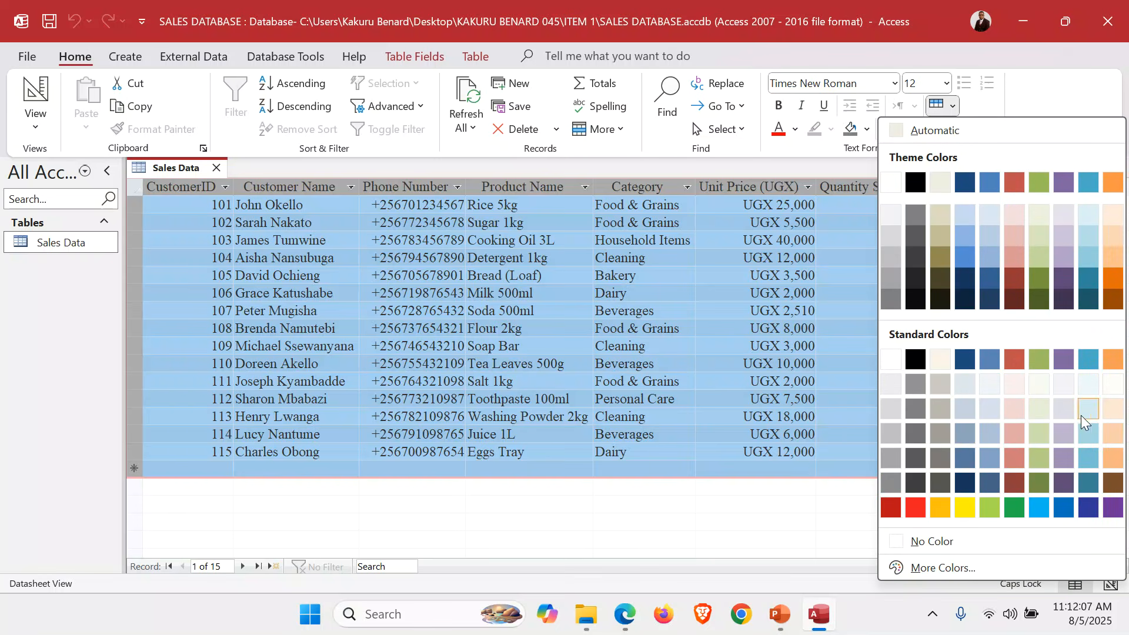
click(1116, 420)
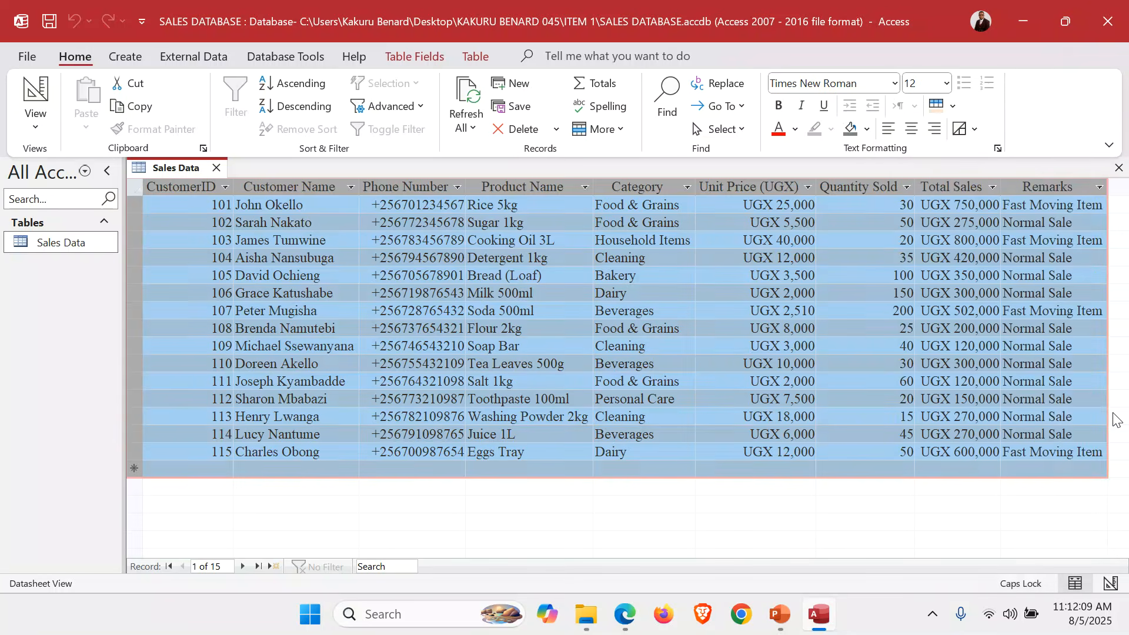
click(714, 365)
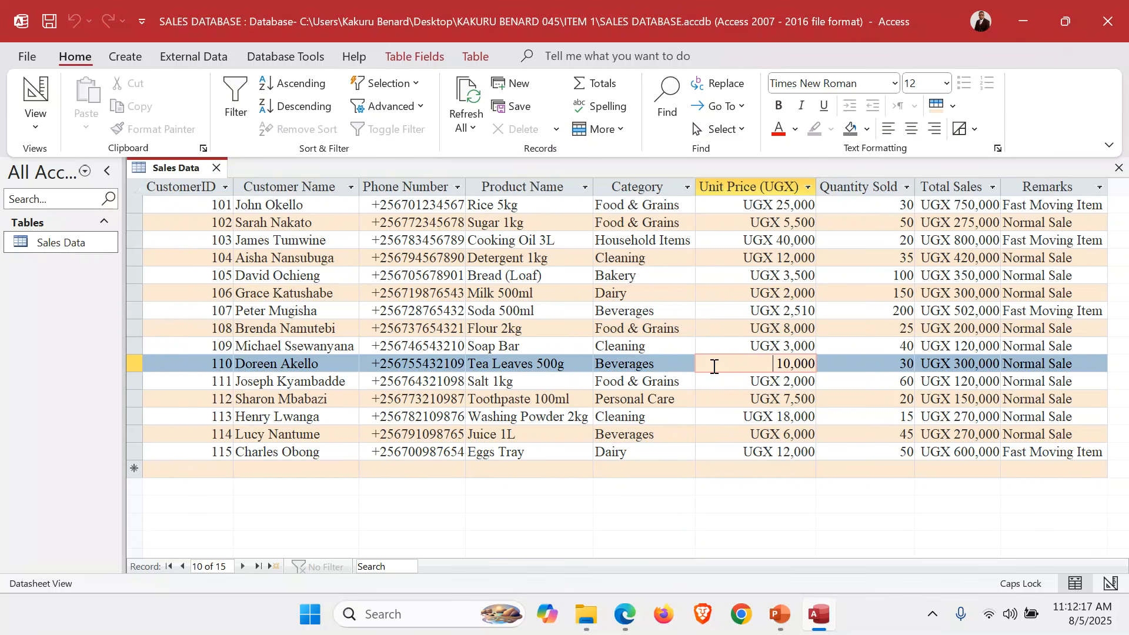
In Design View, make CustomerID the primary key.
click(30, 127)
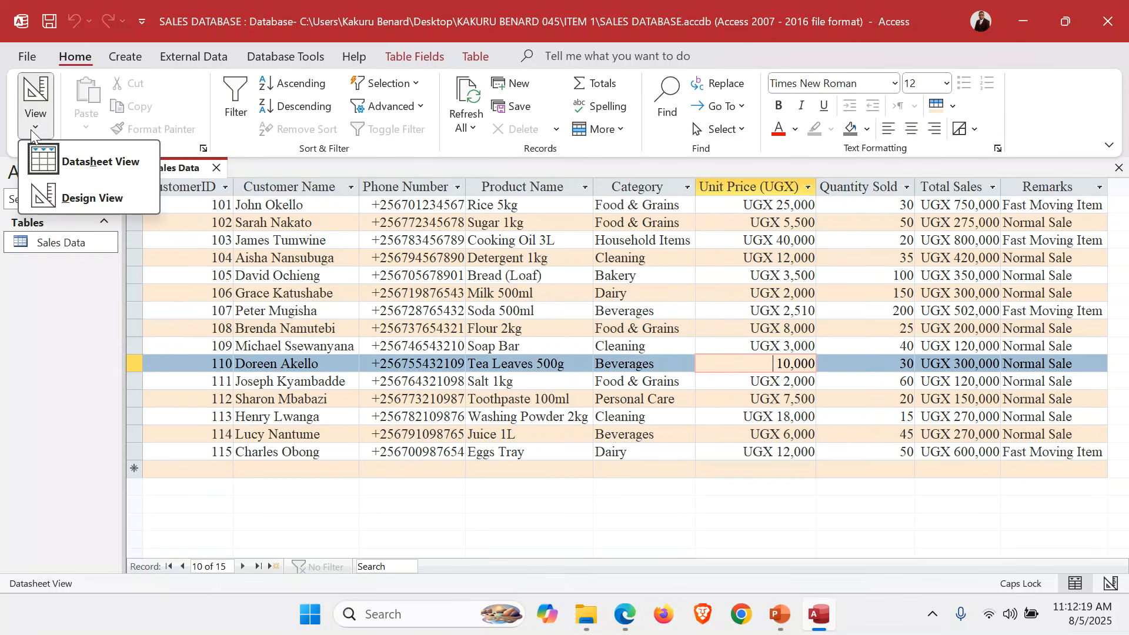
click(71, 195)
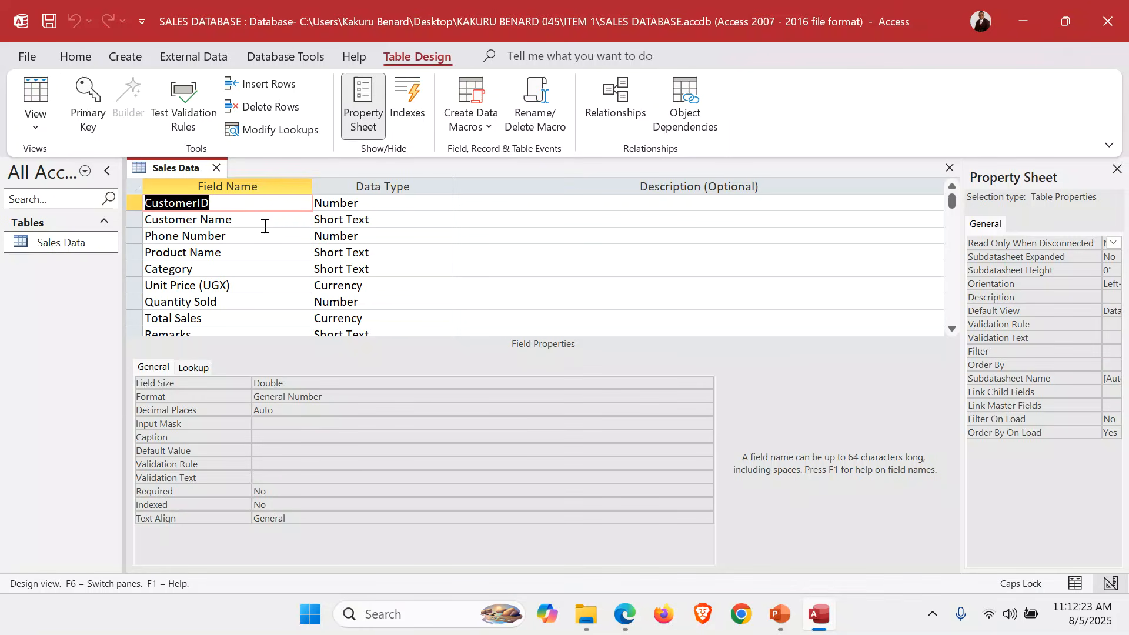
click(226, 203)
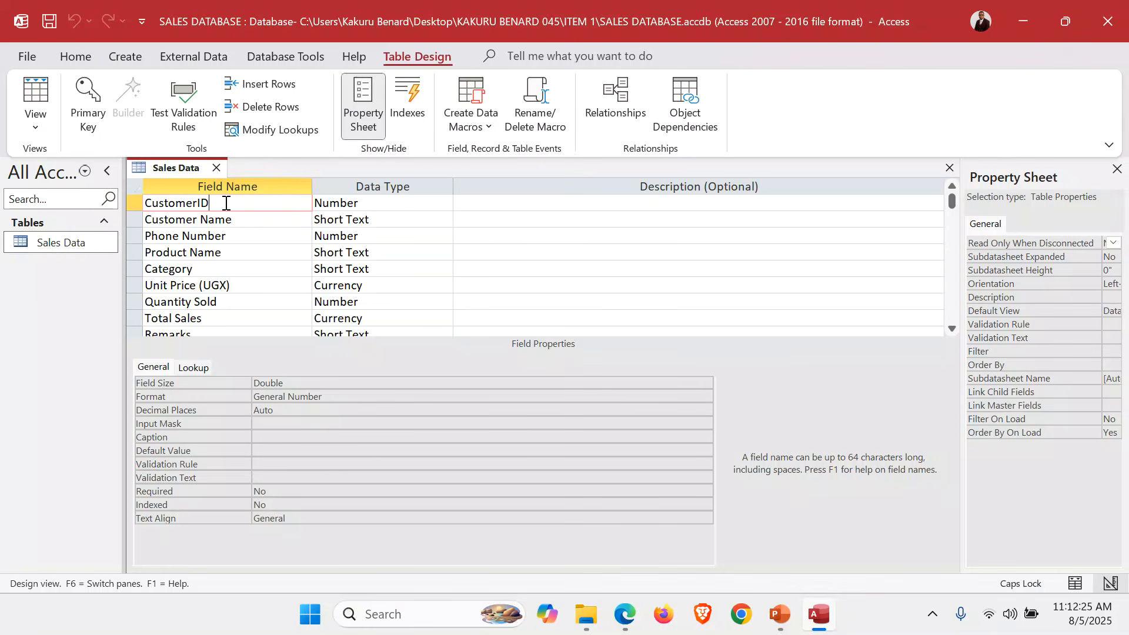
click(134, 202)
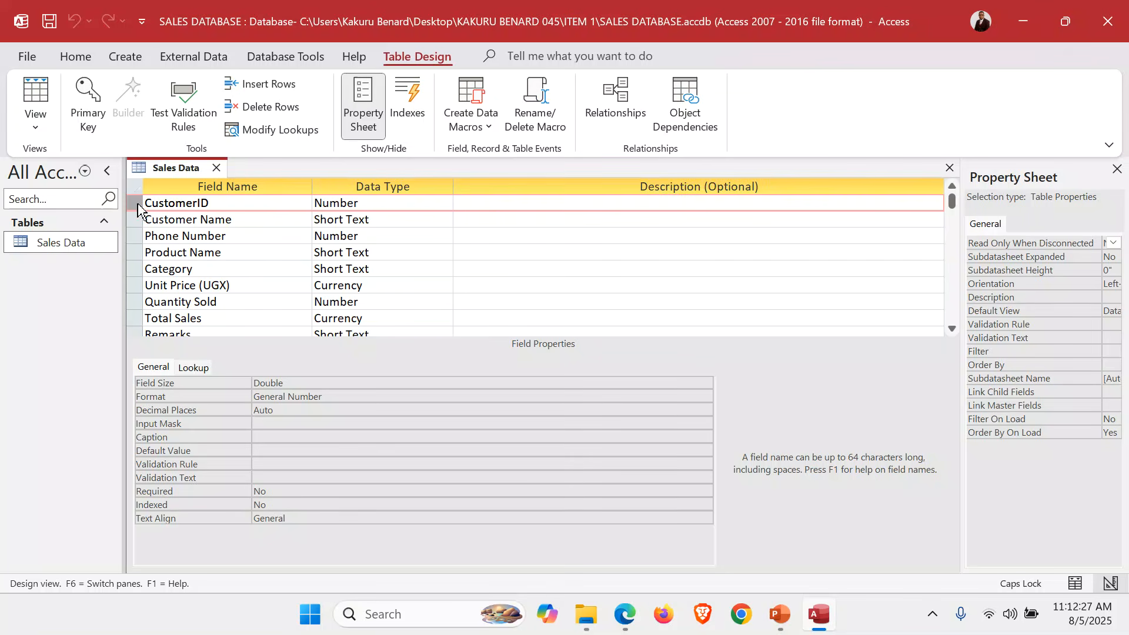
click(94, 107)
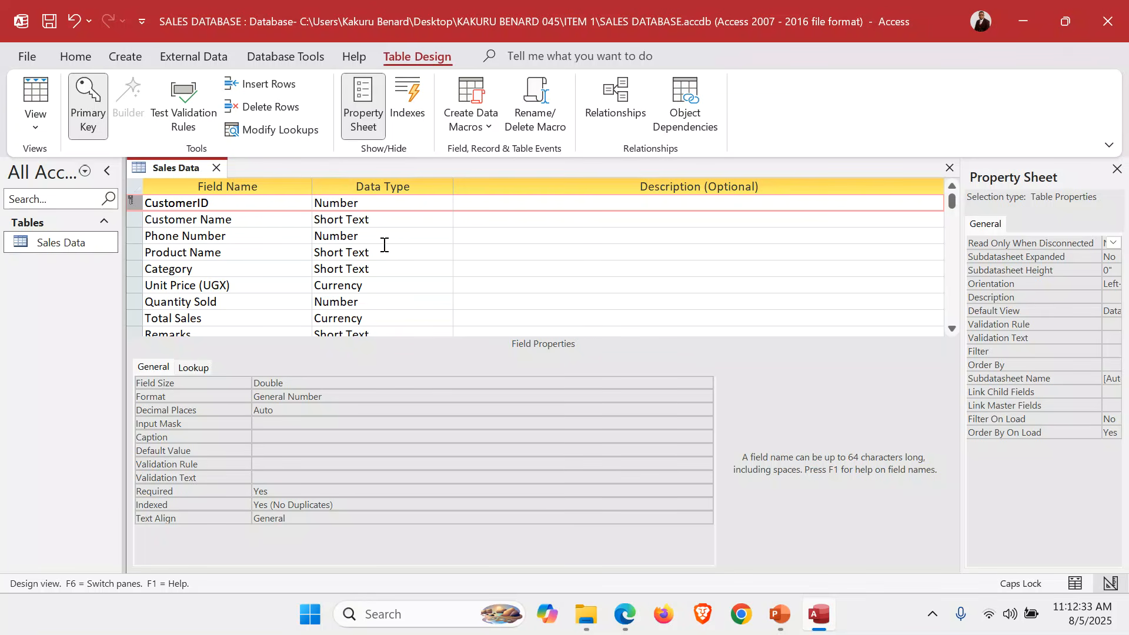
Replace the Unit Price (UGX) Format property with a UGX-prefixed #,### format and save.
click(187, 285)
click(372, 289)
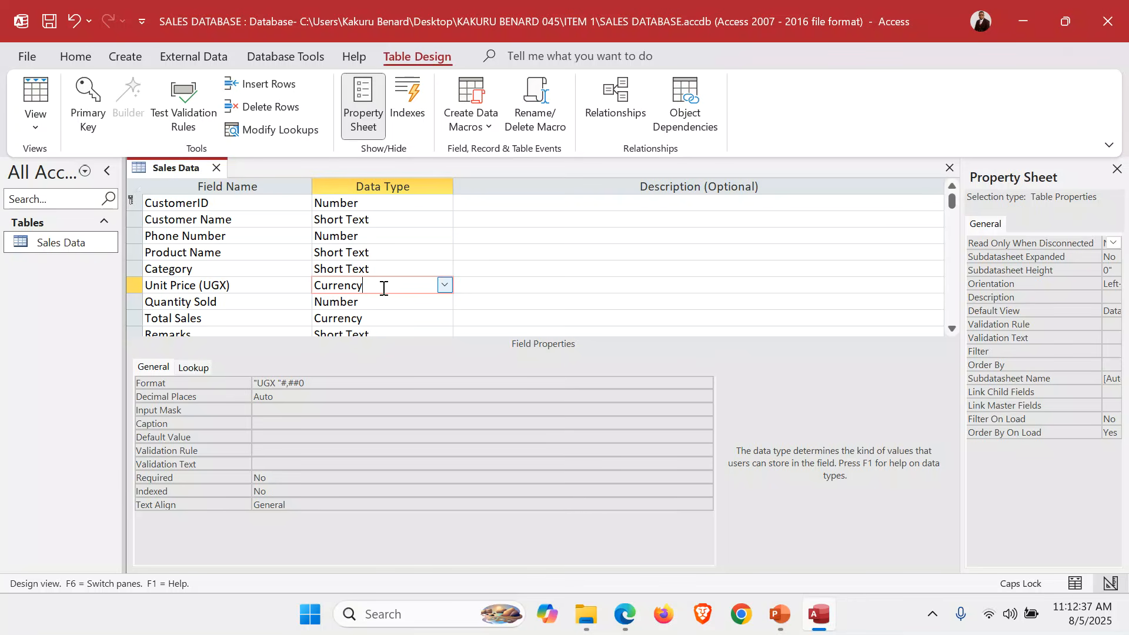
drag(341, 386, 224, 380)
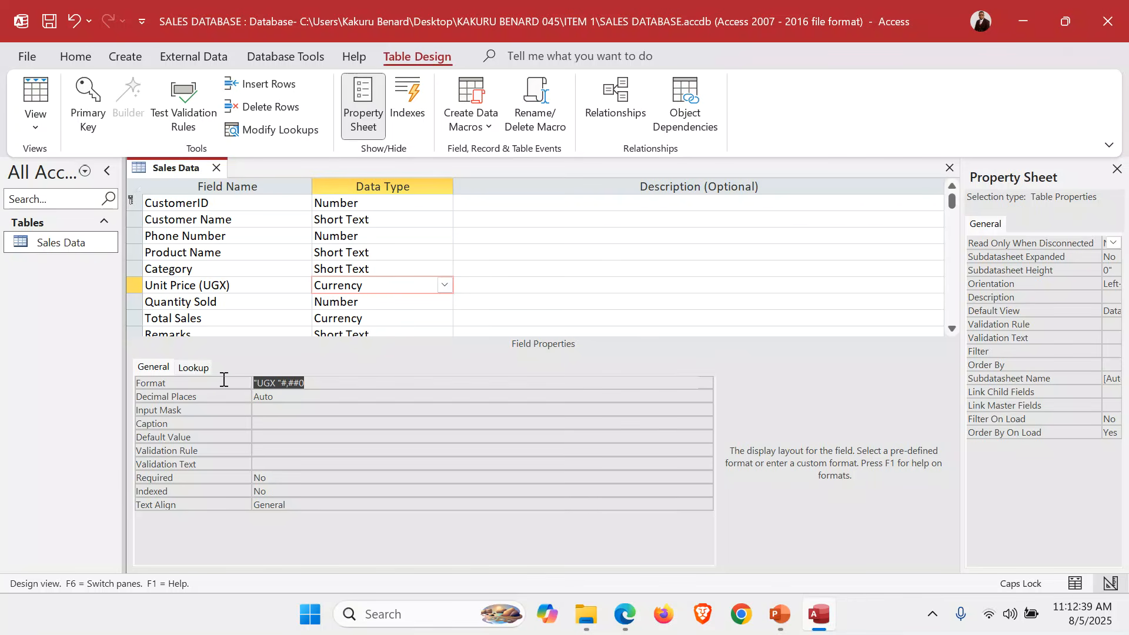
key(Delete)
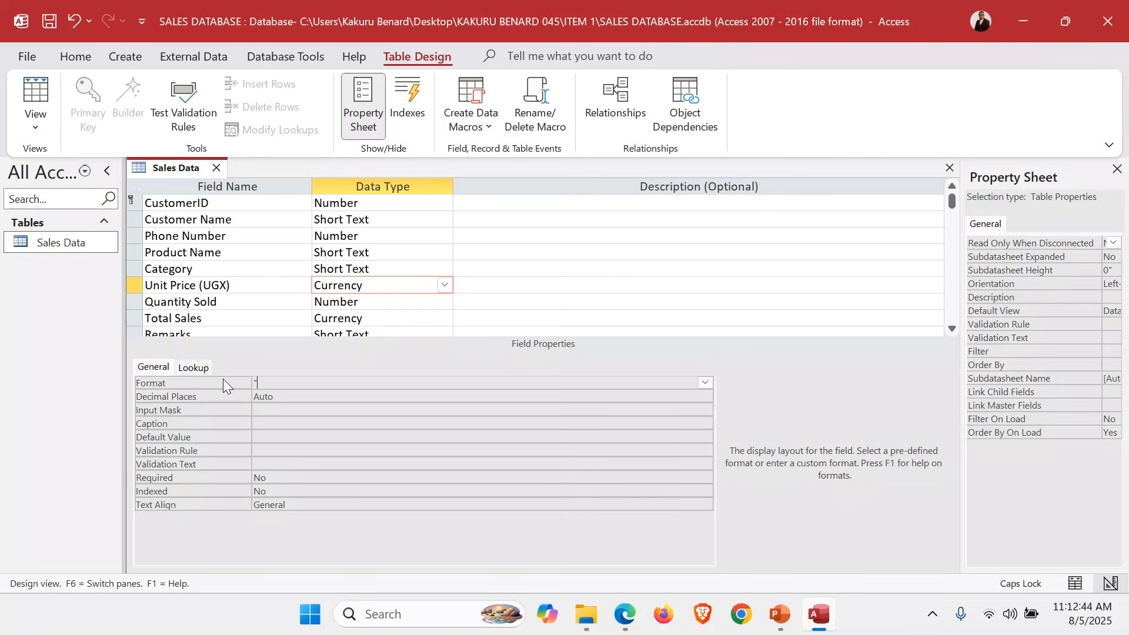
text("UGX)
text(")
text( @)
key(BackSpace)
key(BackSpace)
text("#)
text(,)
text(##)
text(#)
key(ctrl+s)
Give Total Sales the format "UGX "0,000, save, and return to Datasheet View.
click(383, 318)
click(305, 383)
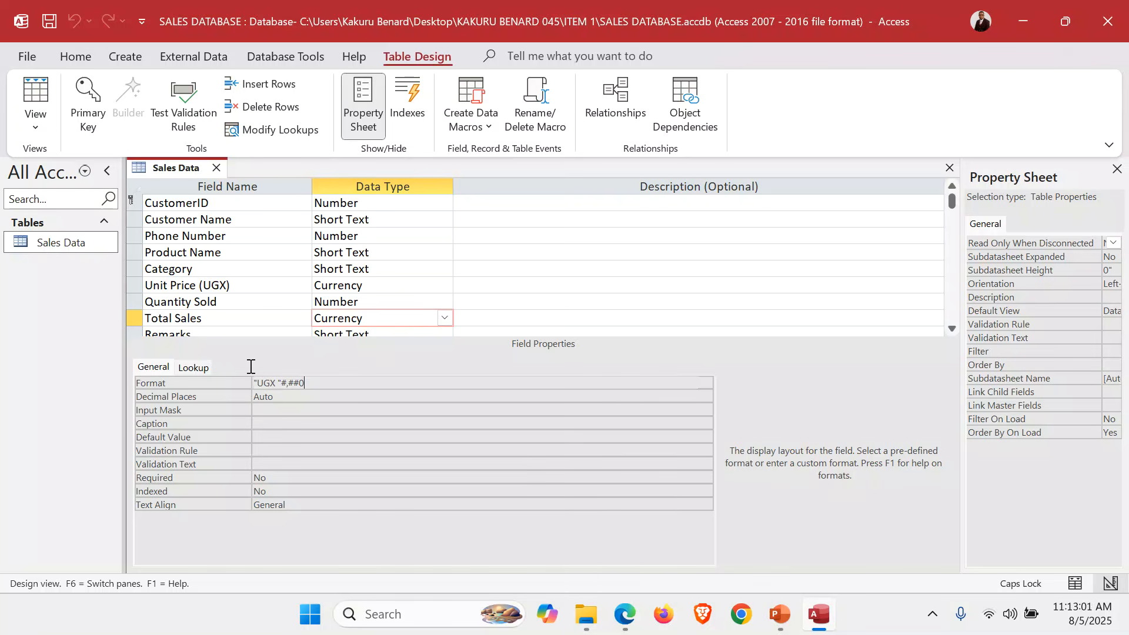
key(shift+Home)
key(Delete)
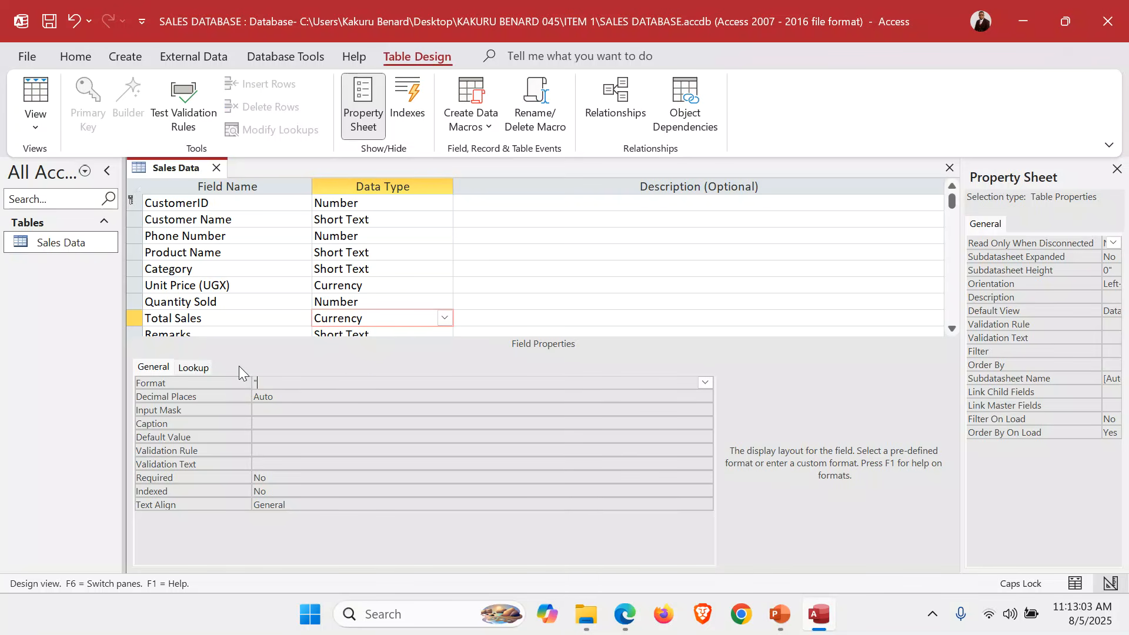
text("UGX#)
key(BackSpace)
text(@)
key(BackSpace)
text(" 0,000)
key(ctrl+s)
click(34, 129)
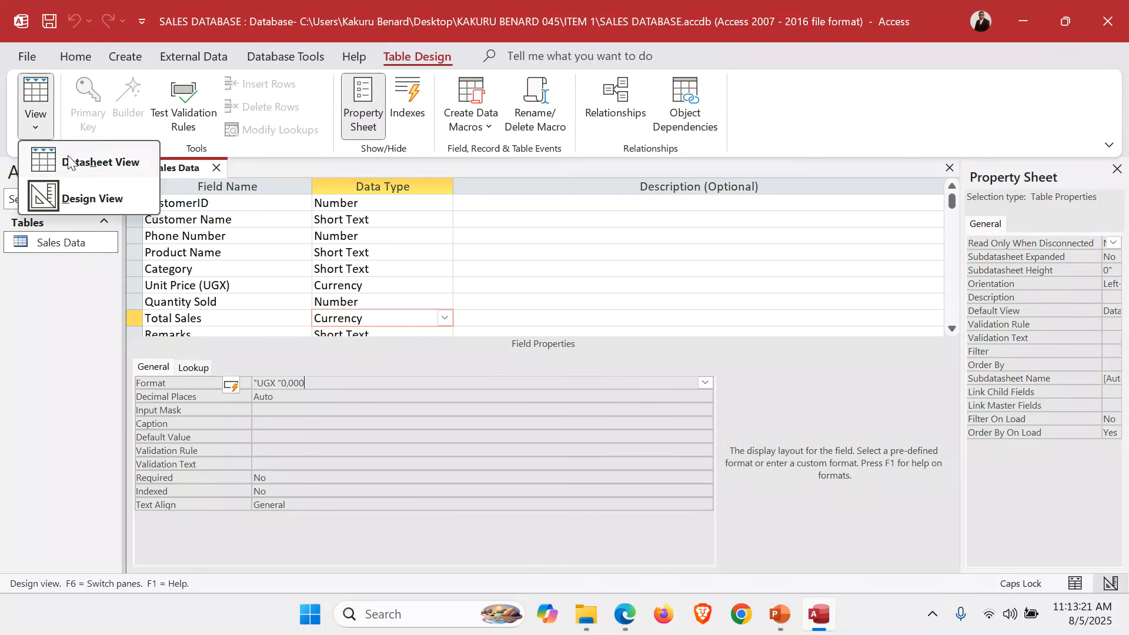
click(69, 163)
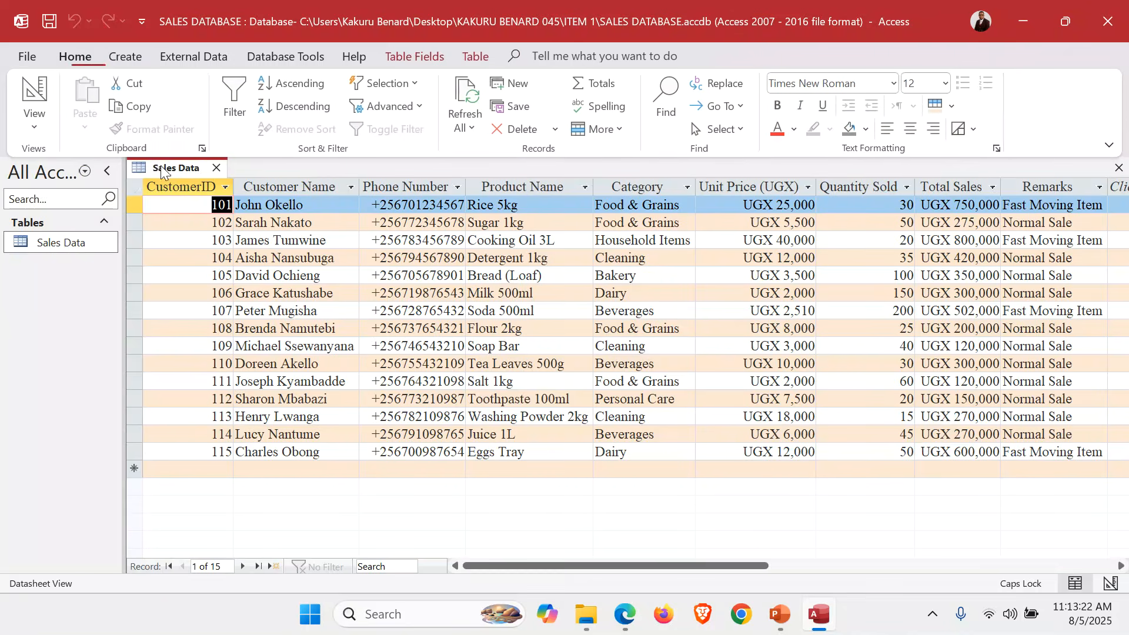
Check the reformatted price and total in the first record, then close Sales Data.
click(961, 211)
click(784, 206)
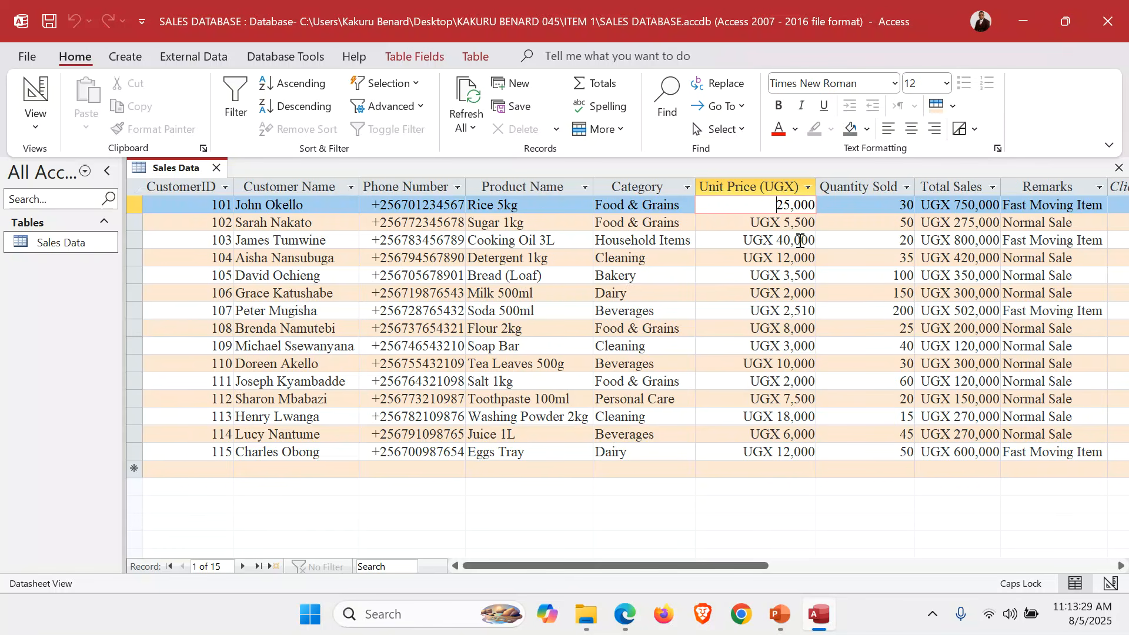
click(1119, 169)
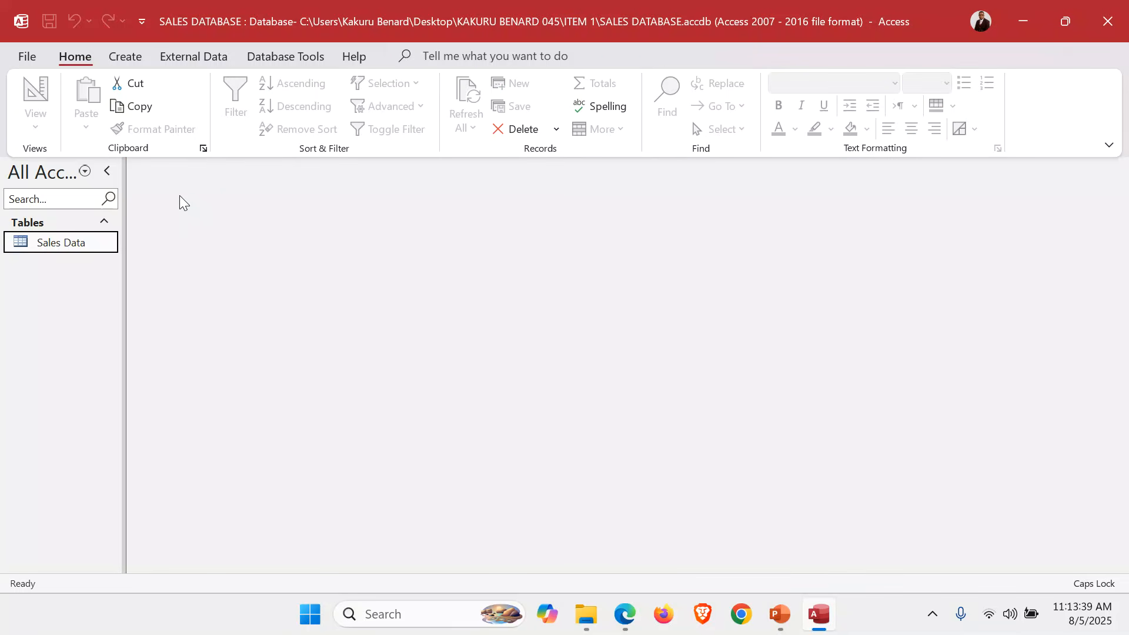
Start a Simple Query Wizard query including every Sales Data field.
click(123, 58)
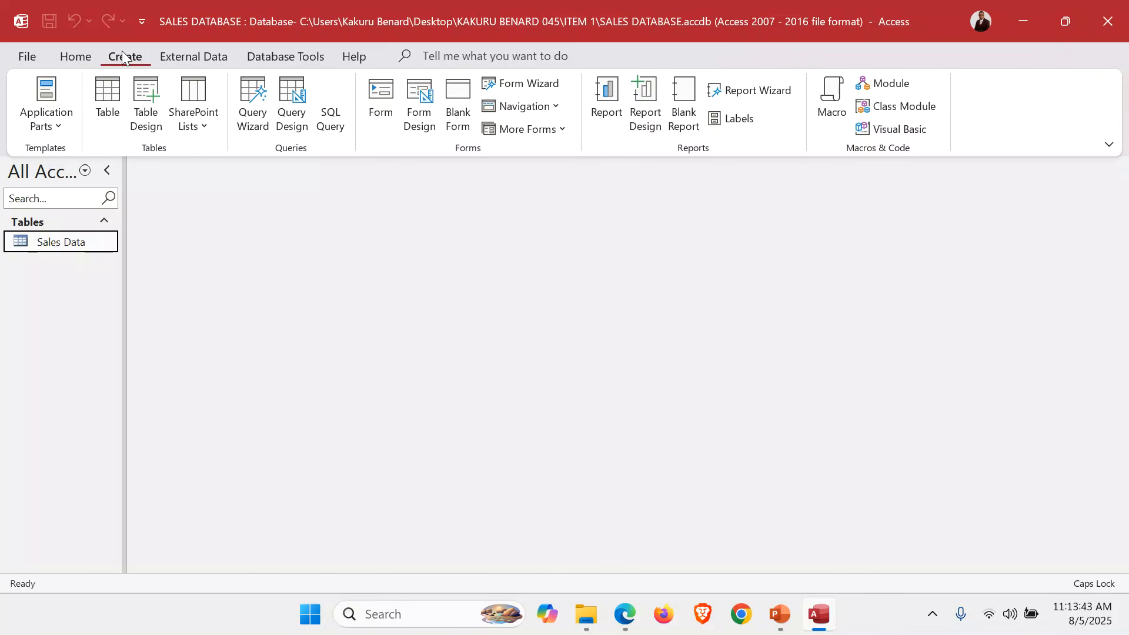
click(257, 104)
click(640, 360)
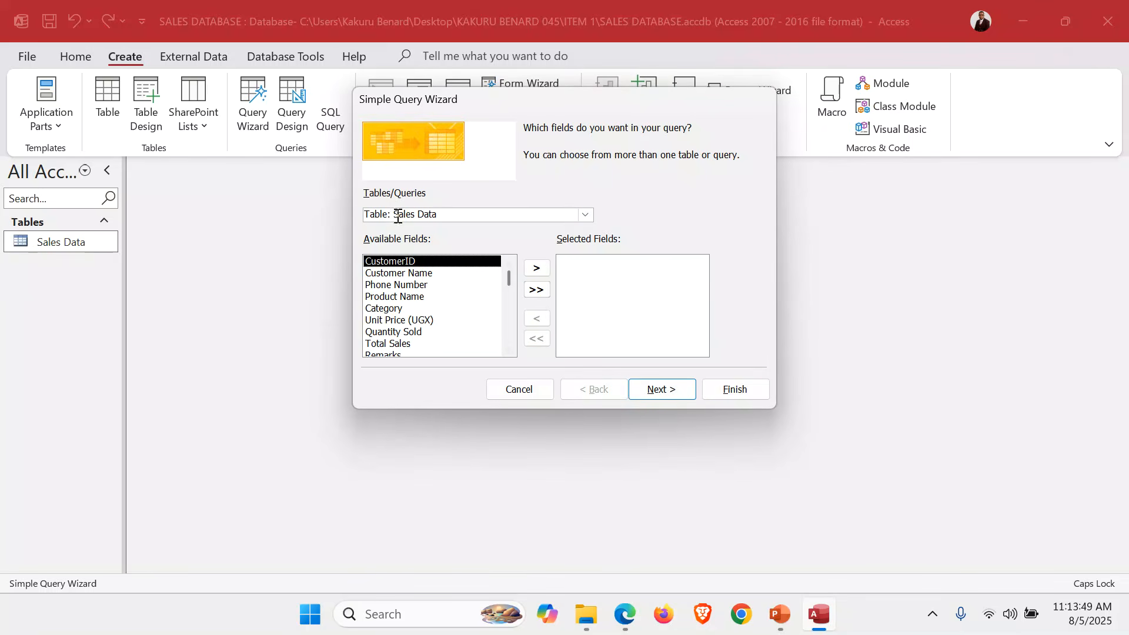
click(536, 290)
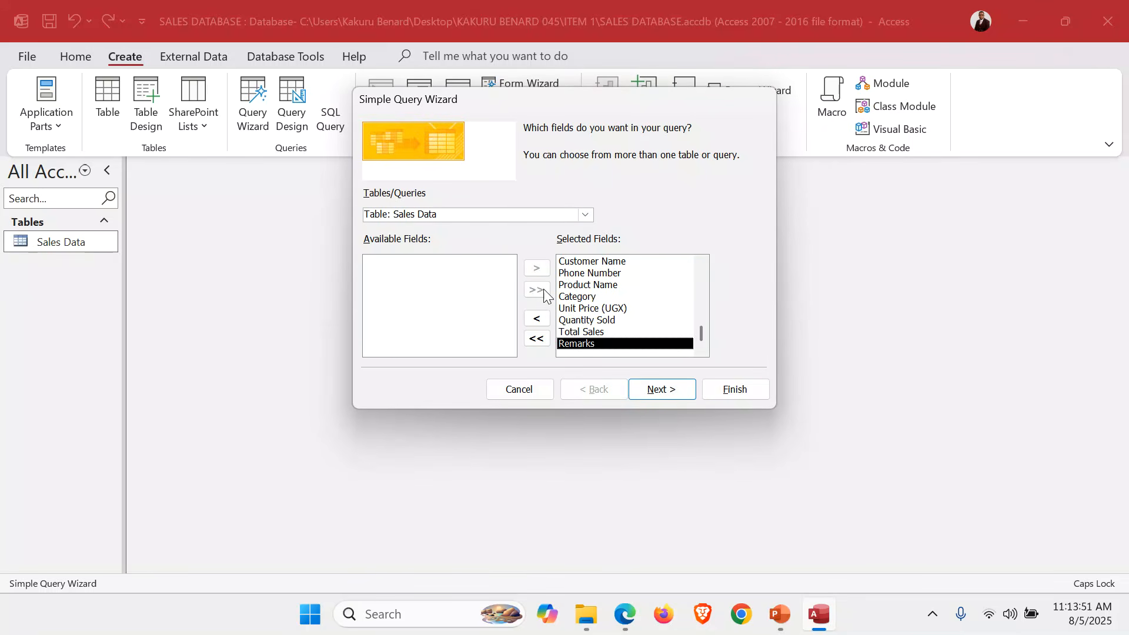
click(675, 392)
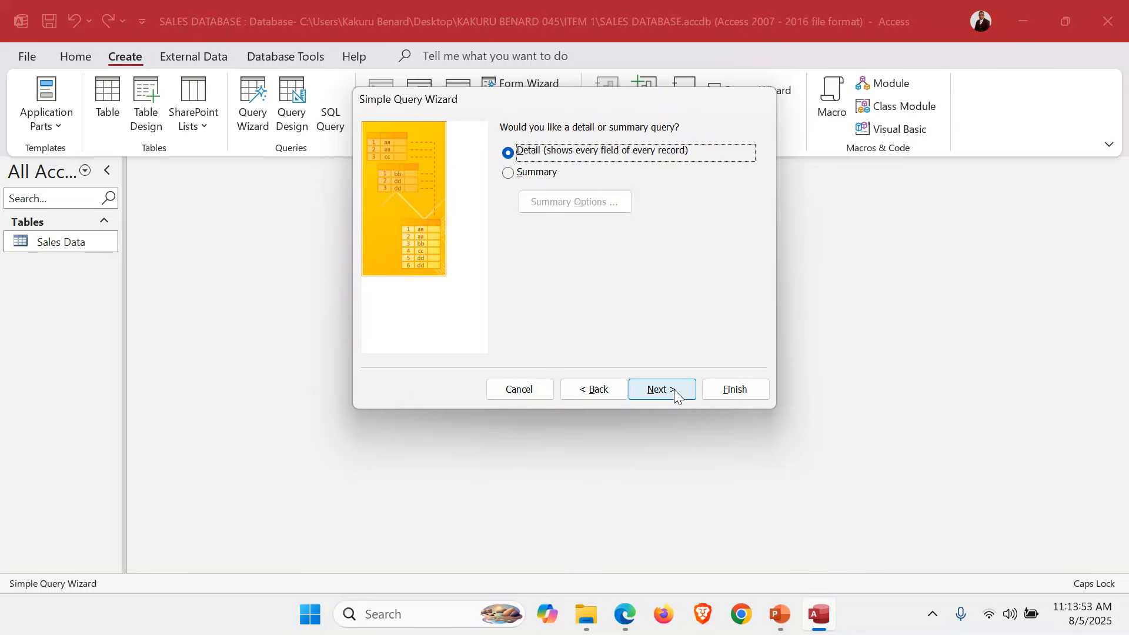
click(675, 390)
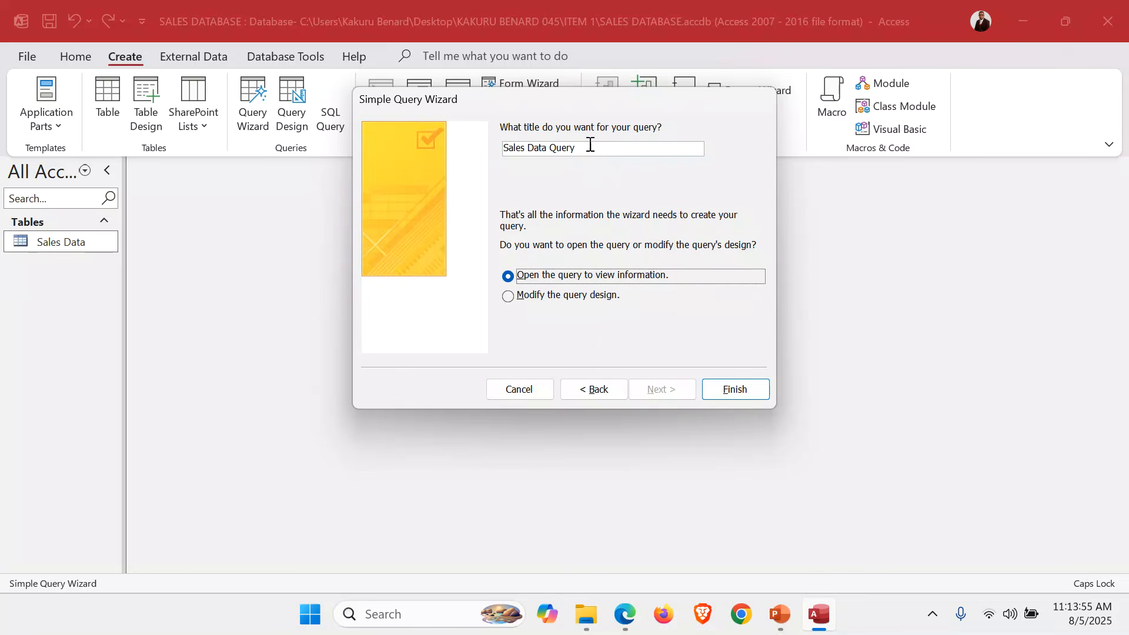
Title the query Fast Moving Items and finish with 'Modify the query design' selected.
drag(590, 147, 447, 141)
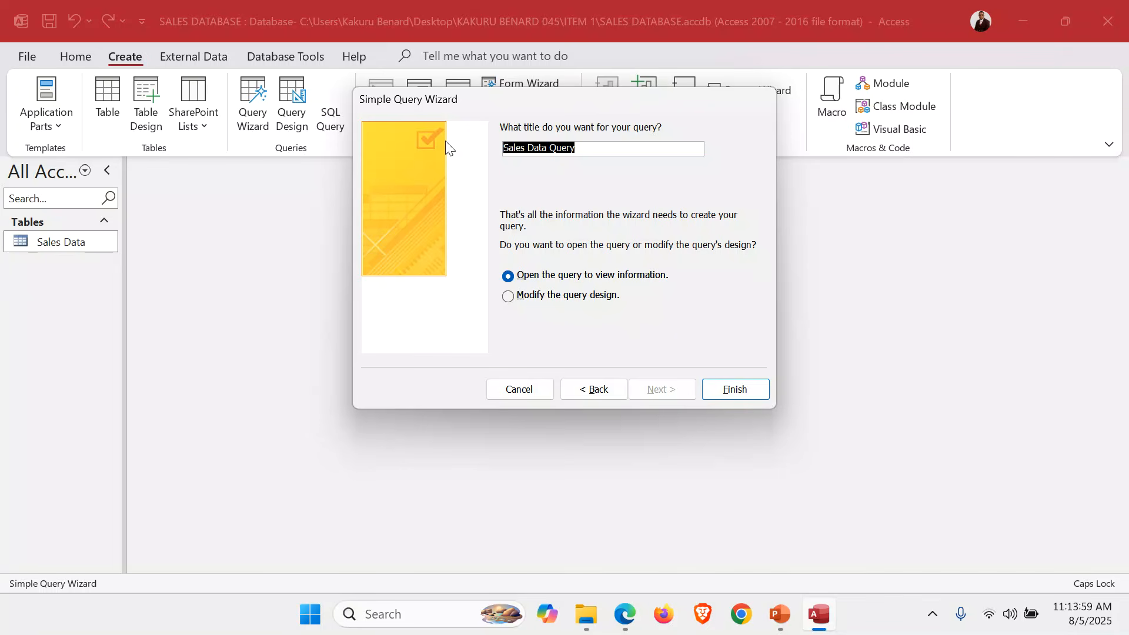
text(Fast)
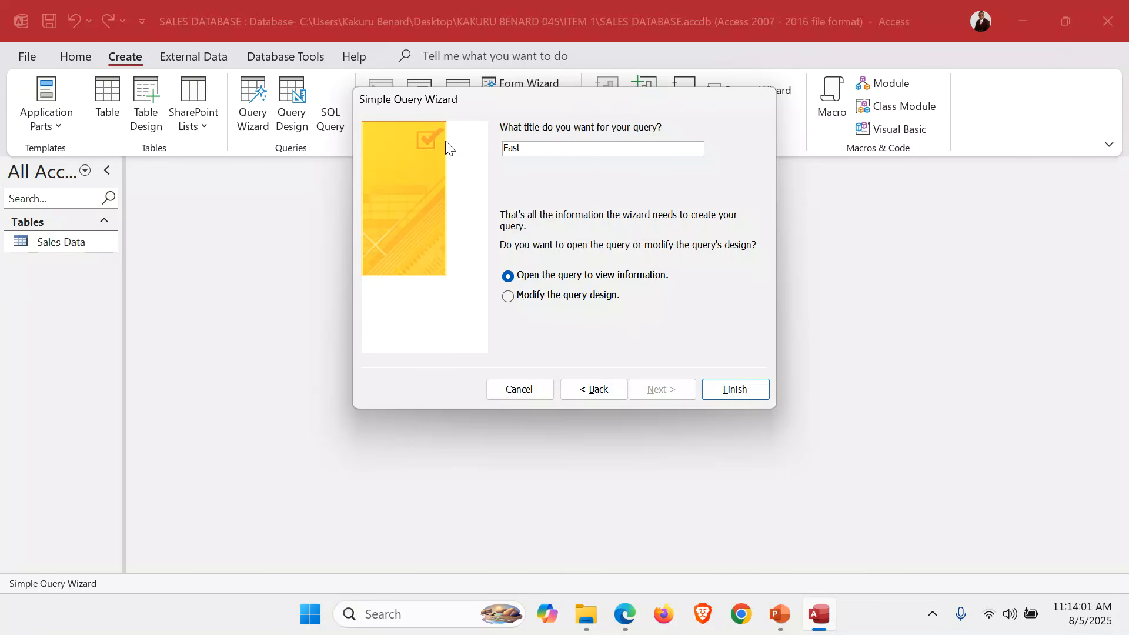
text( Moving Items)
click(549, 298)
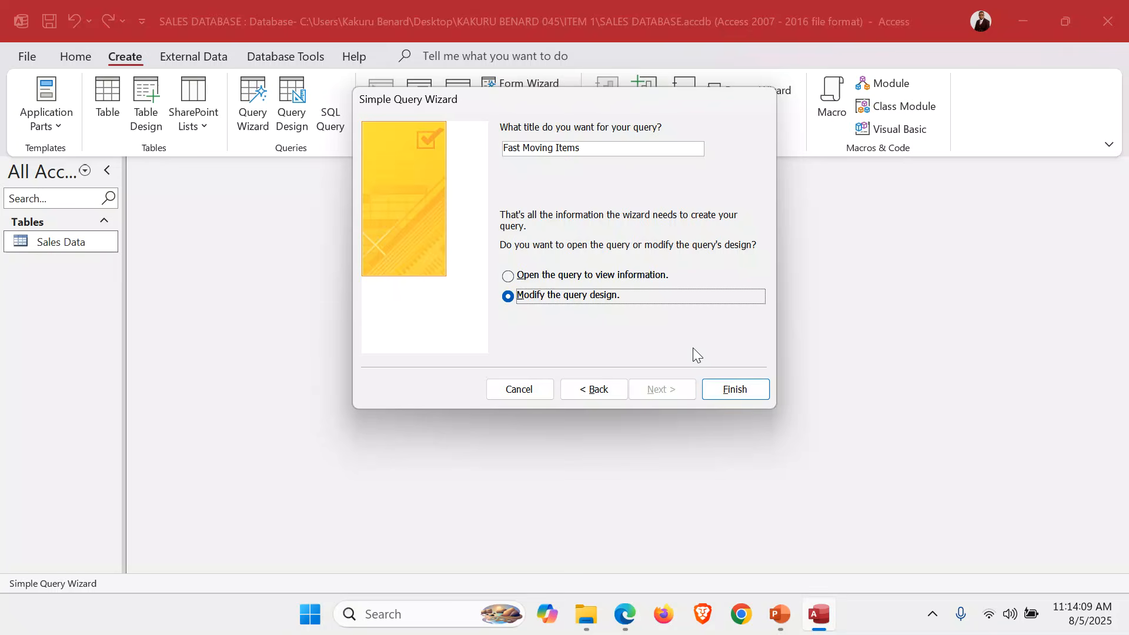
click(732, 389)
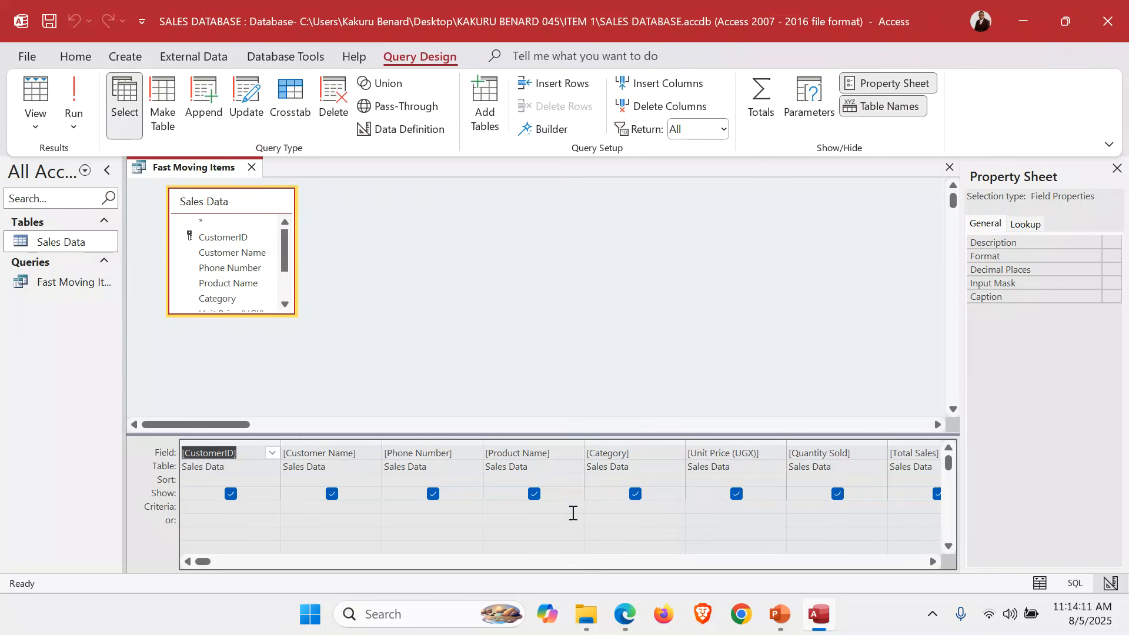
click(628, 616)
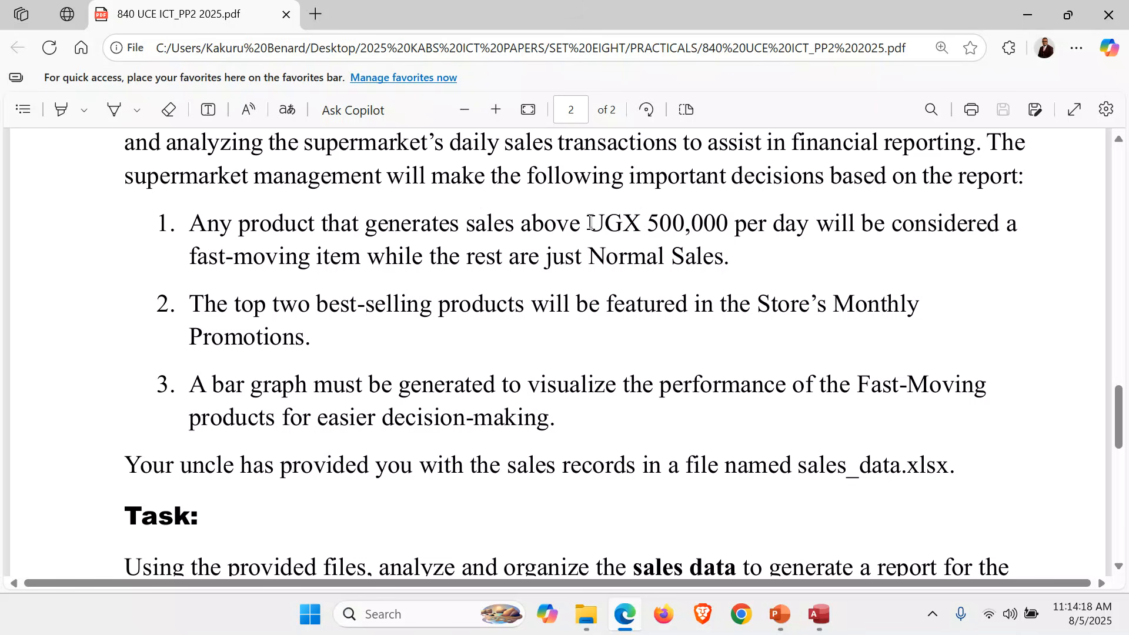
Highlight the UGX 500,000 threshold in the exam paper, then return to Access.
drag(587, 226, 737, 227)
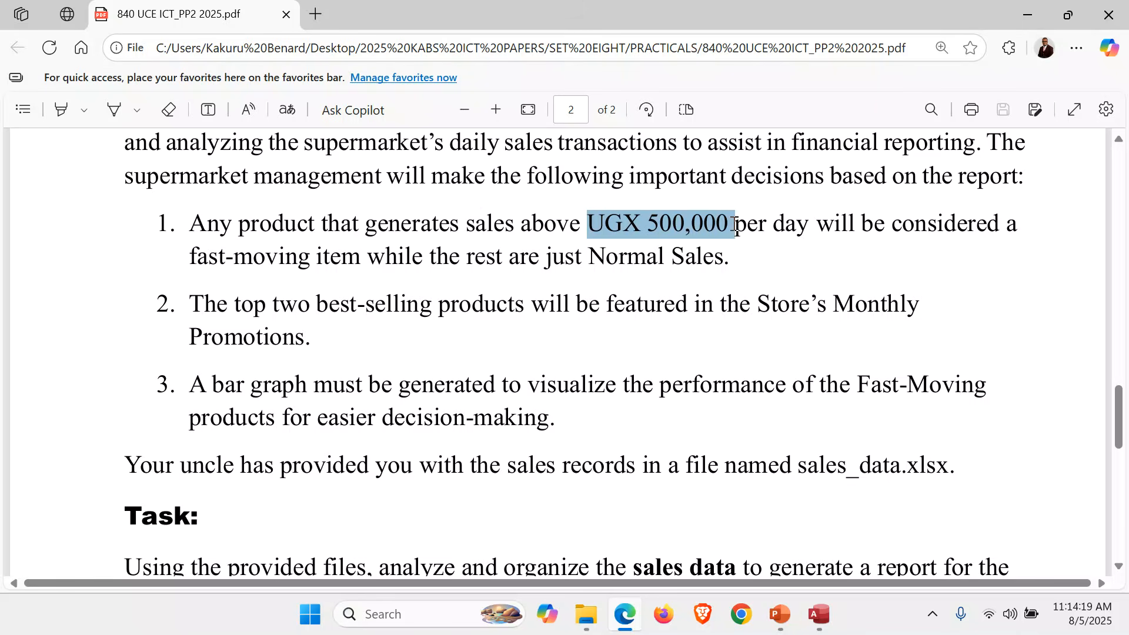
click(646, 244)
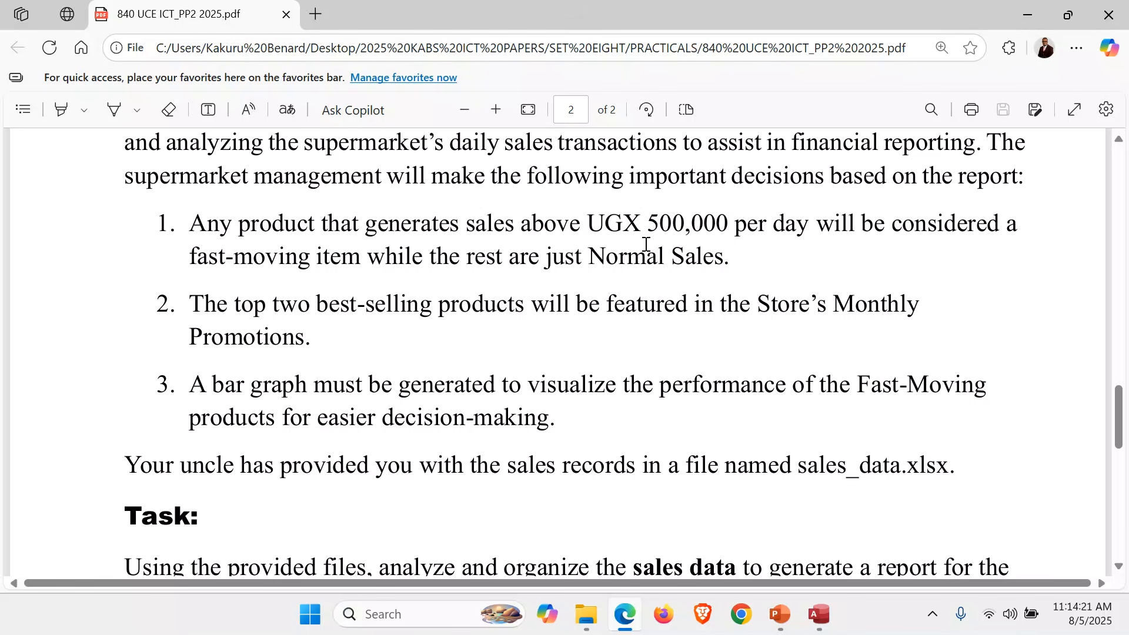
click(819, 627)
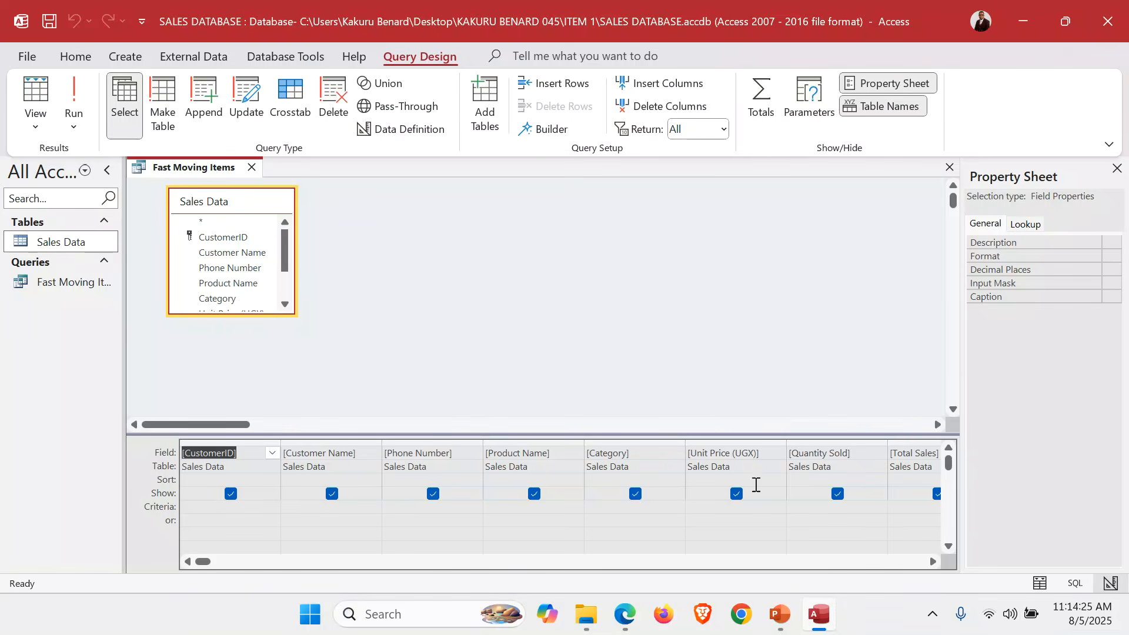
Add >500000 as the Total Sales criterion, run the query, review its four records, and close it.
click(908, 508)
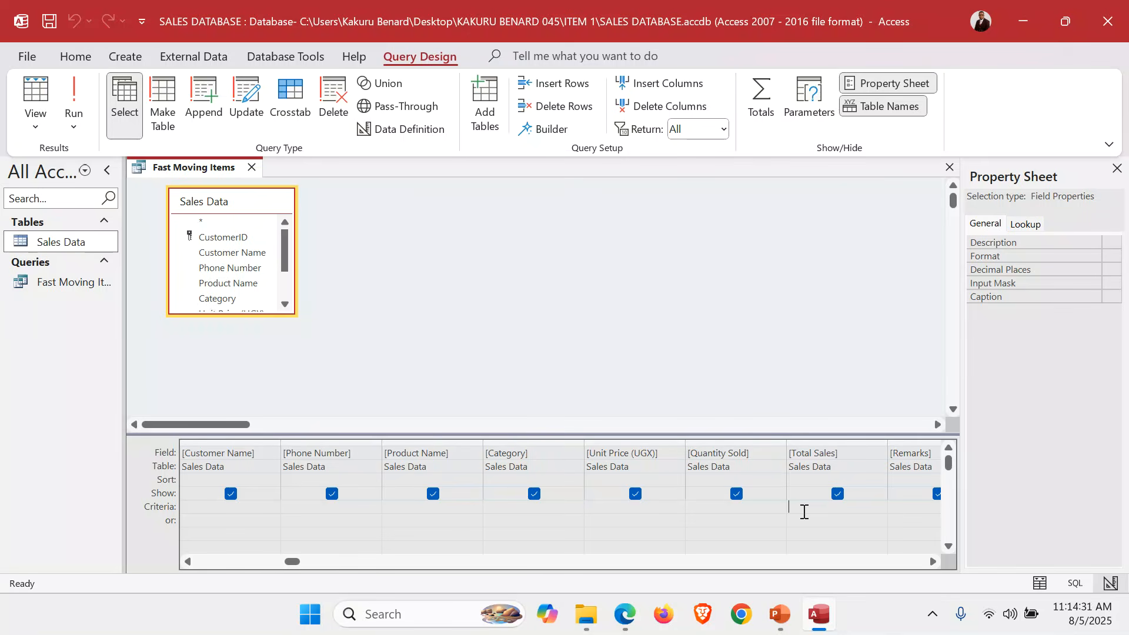
text(>500000)
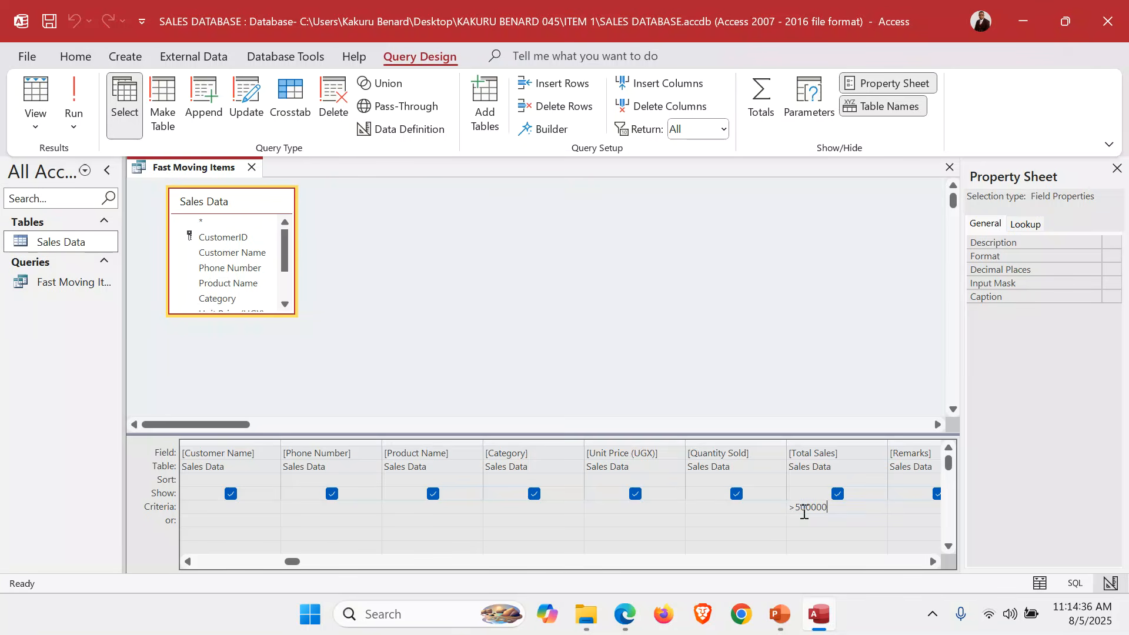
click(74, 94)
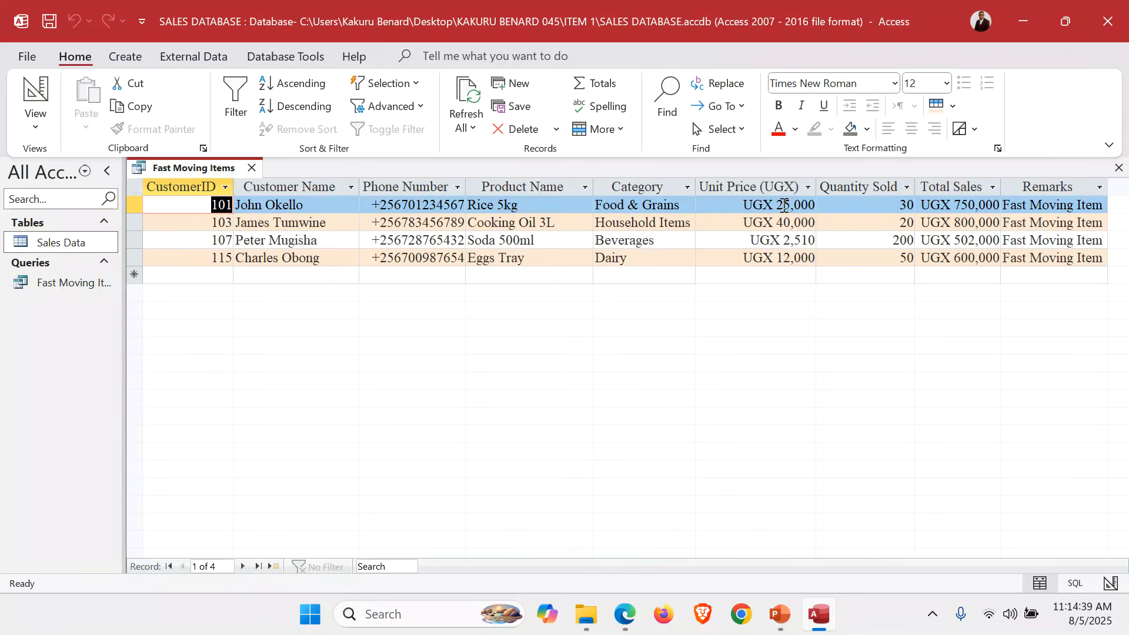
click(958, 183)
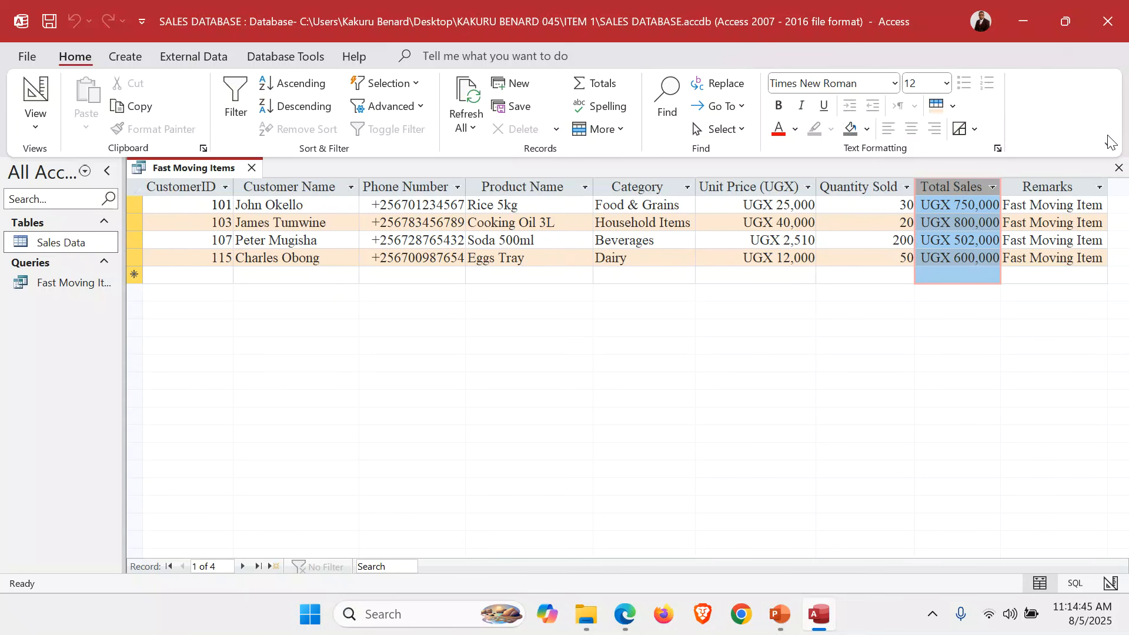
click(1119, 168)
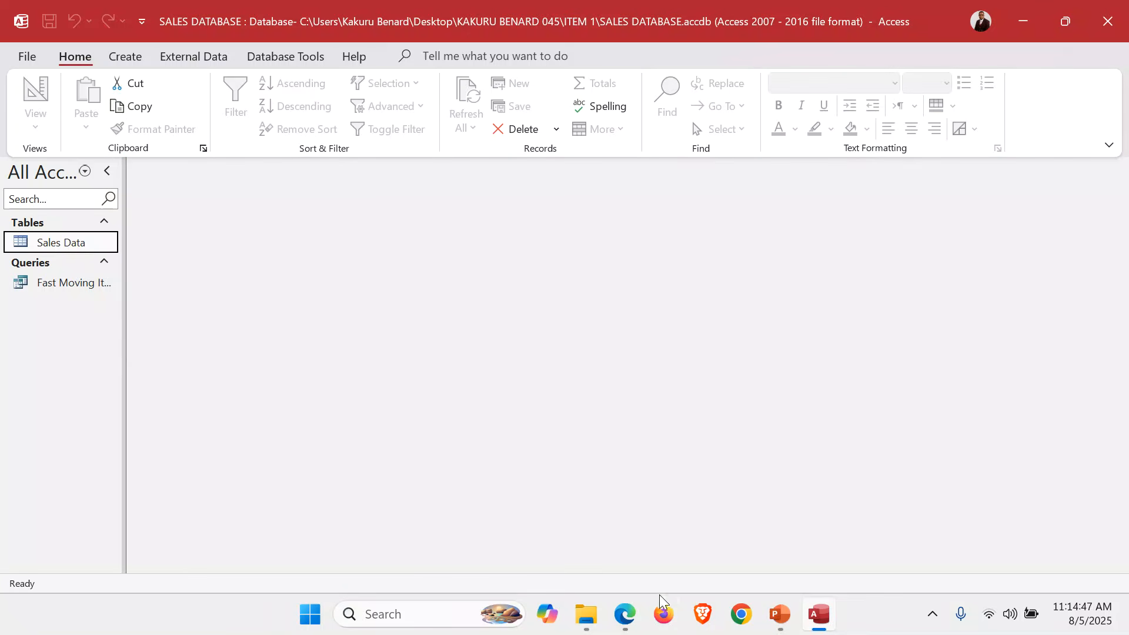
click(644, 625)
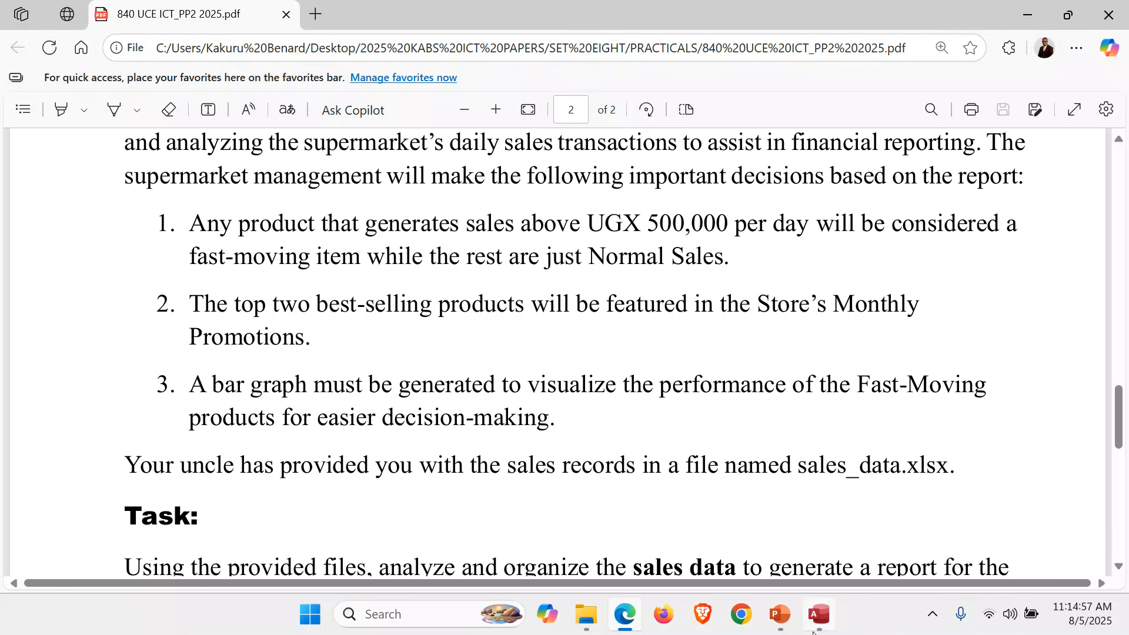
Return from the exam paper to the Access database window.
click(819, 614)
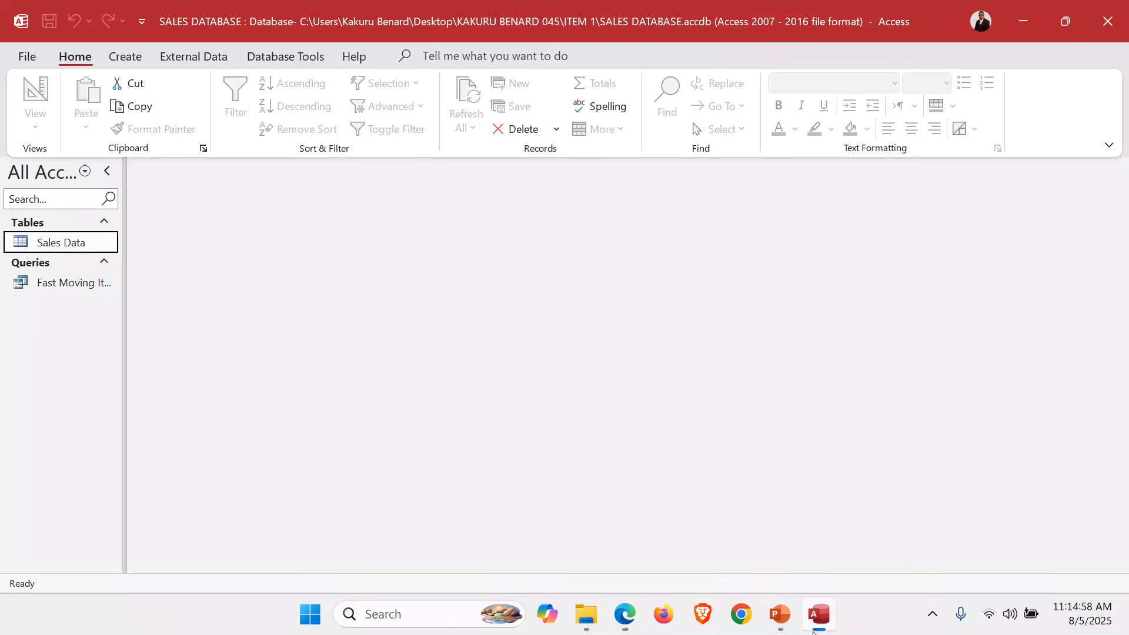
Start a Simple Query Wizard on the Fast Moving Items query with all its fields.
click(121, 57)
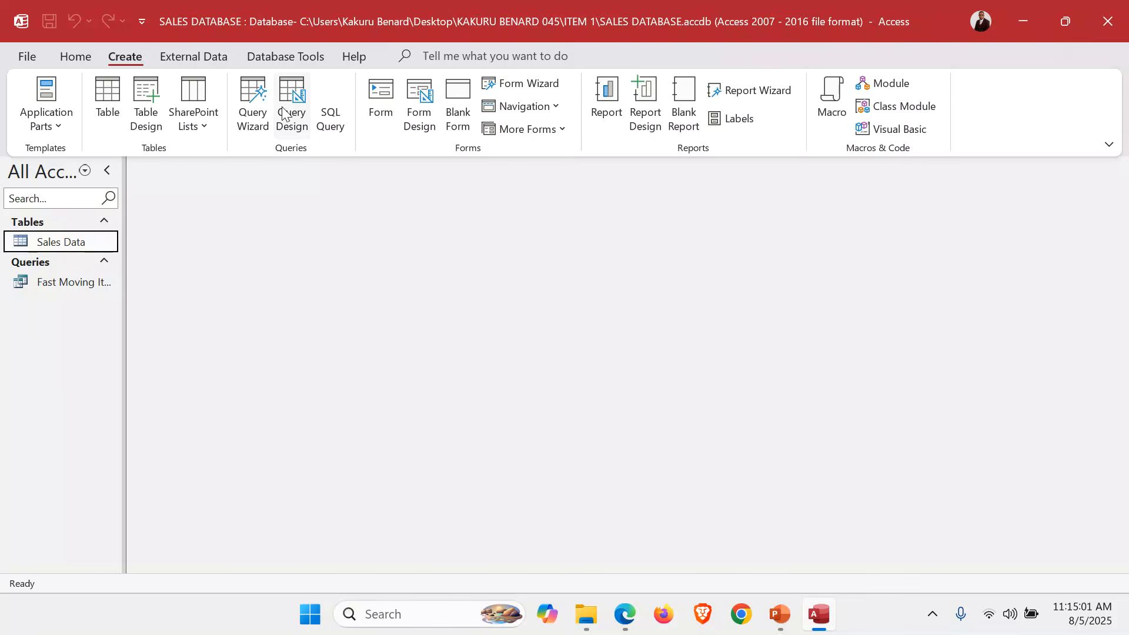
click(255, 114)
click(618, 357)
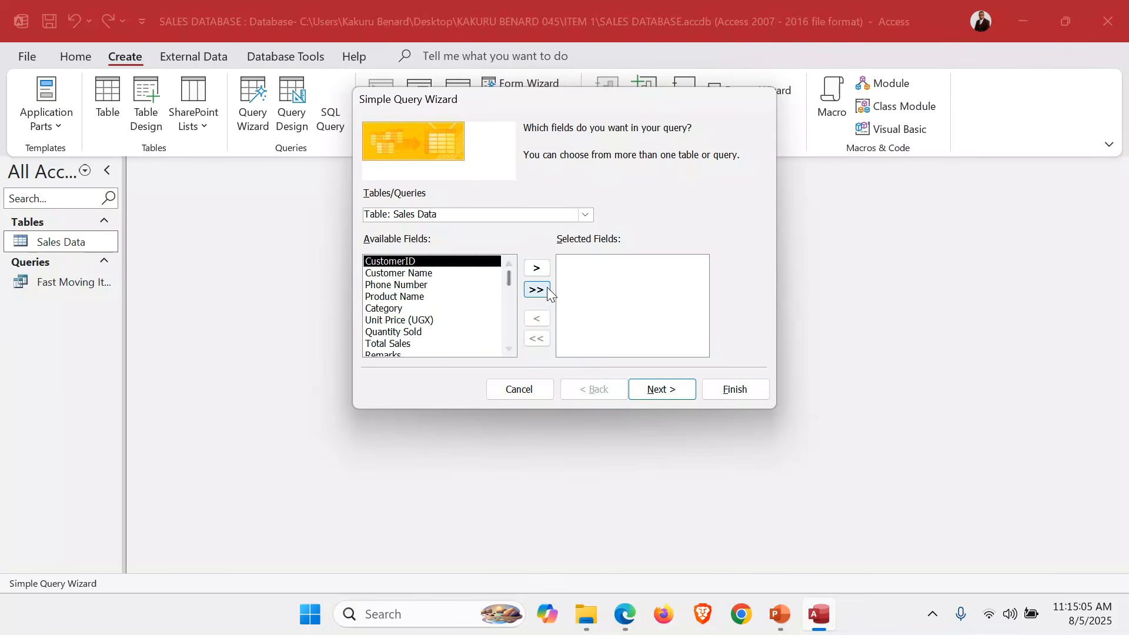
click(585, 215)
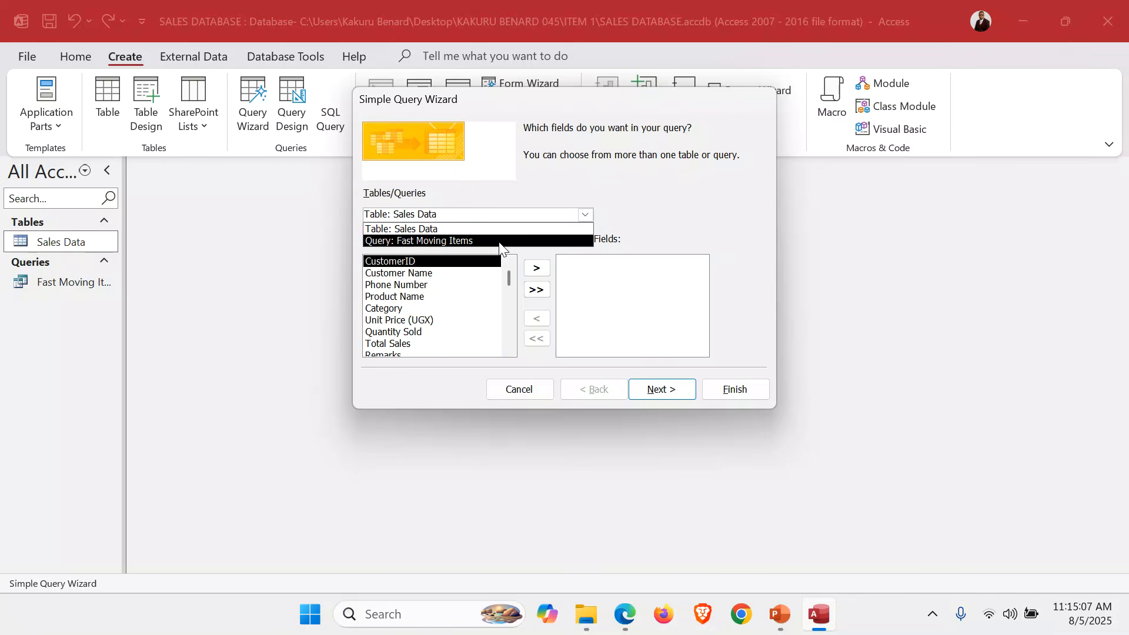
click(481, 241)
click(535, 290)
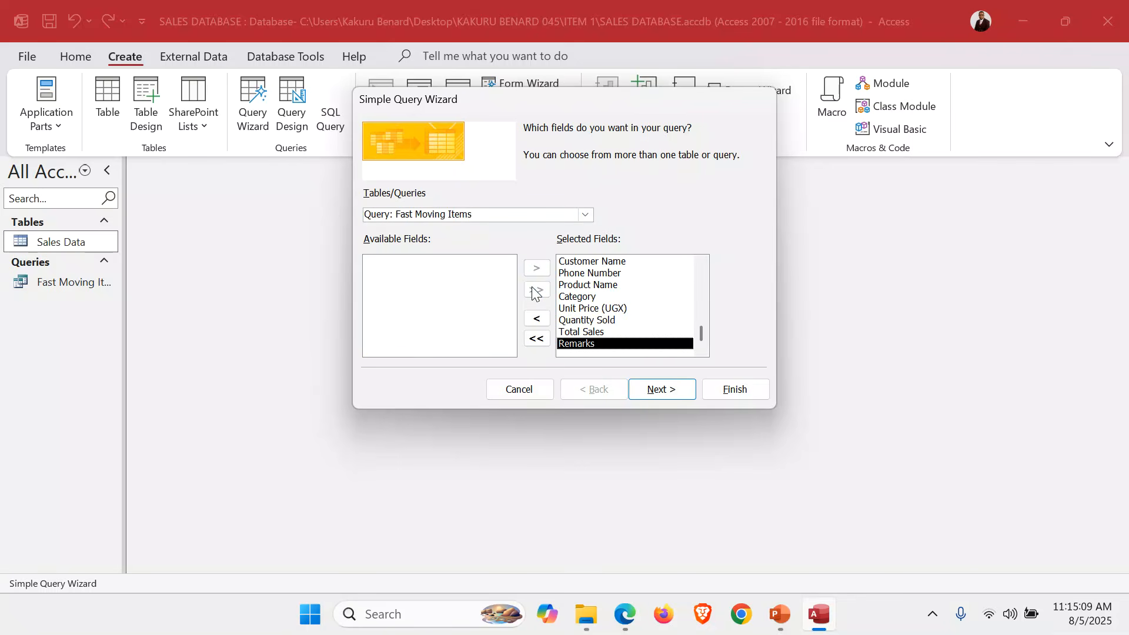
Keep the detail output and title the query 'Best 2 Selling Products'.
click(656, 389)
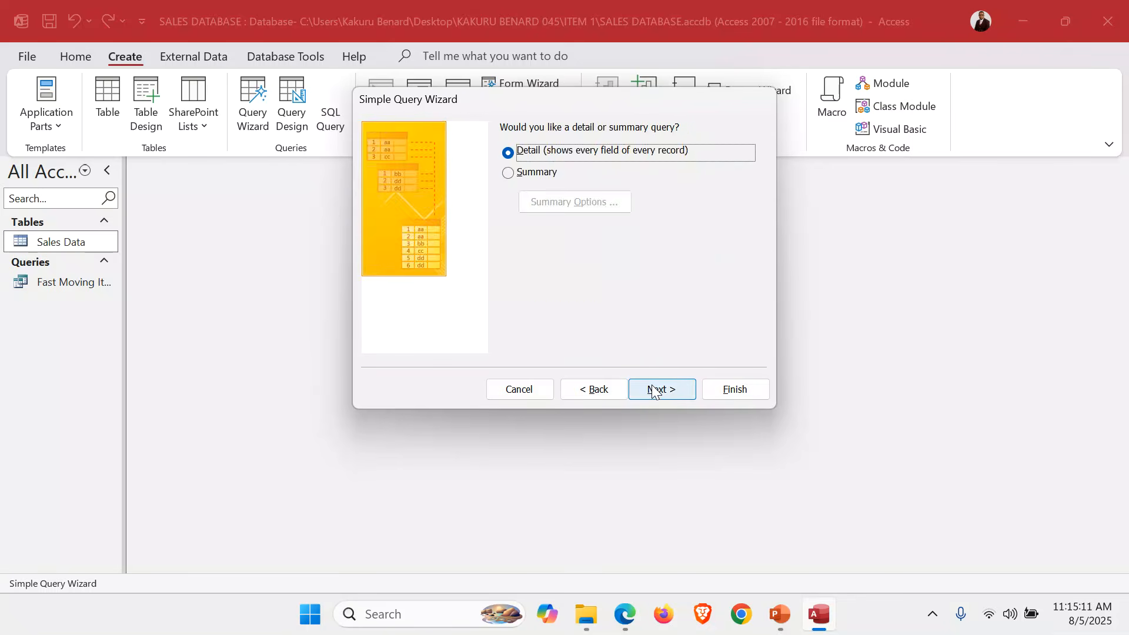
click(656, 389)
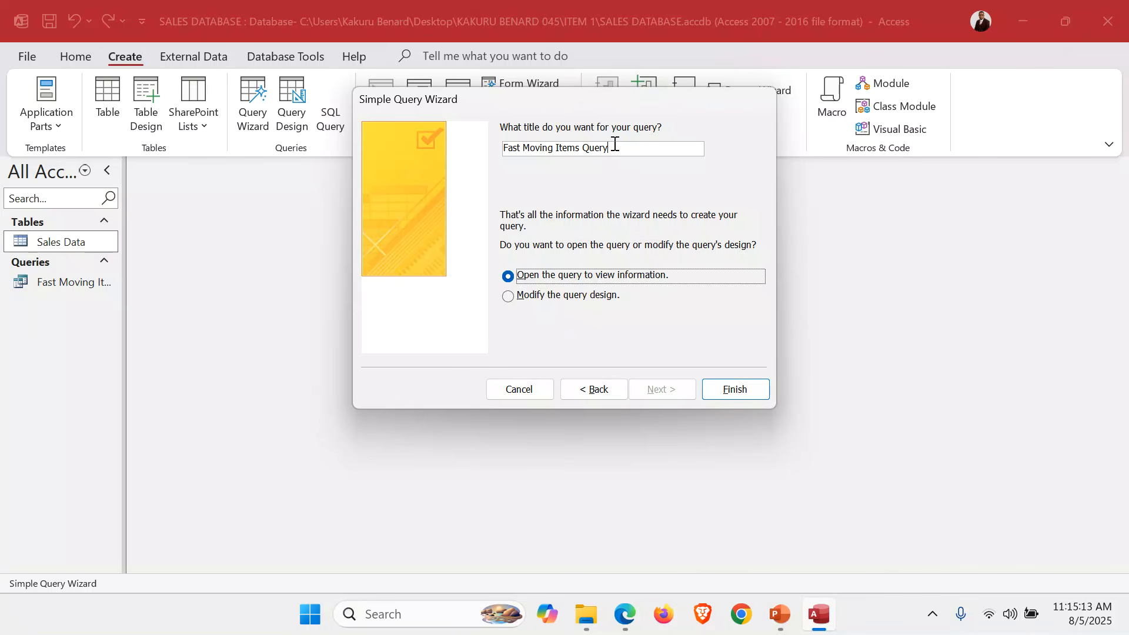
drag(615, 145, 487, 146)
text(Best )
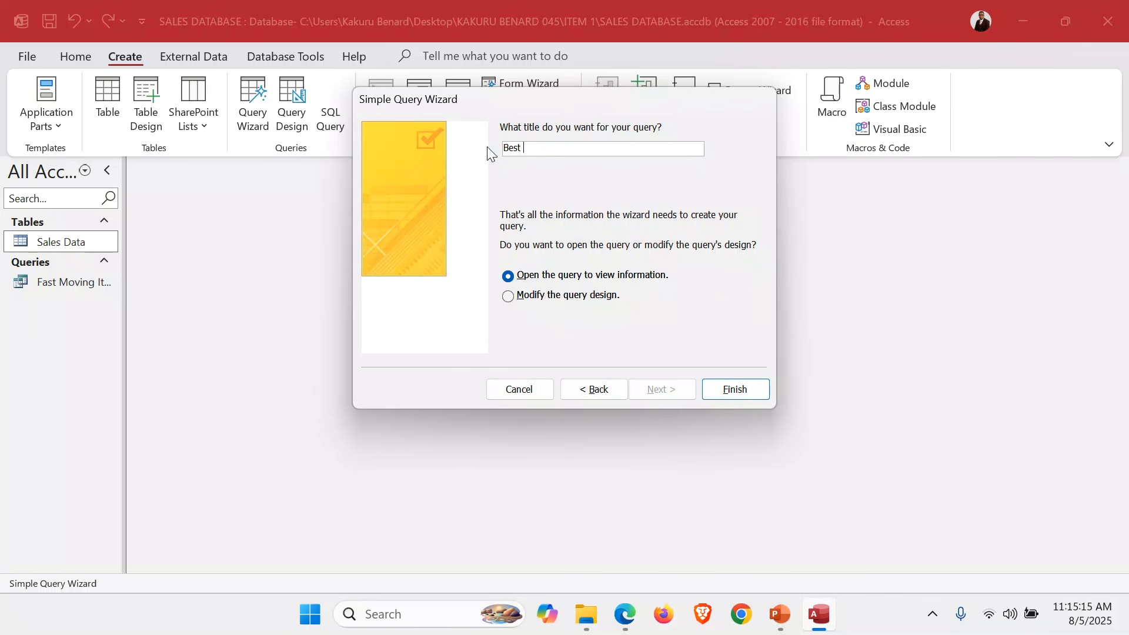
text(2 Selling Products)
Limit the query to Total Sales over 700000, review the two resulting products, and close it.
click(590, 295)
click(737, 391)
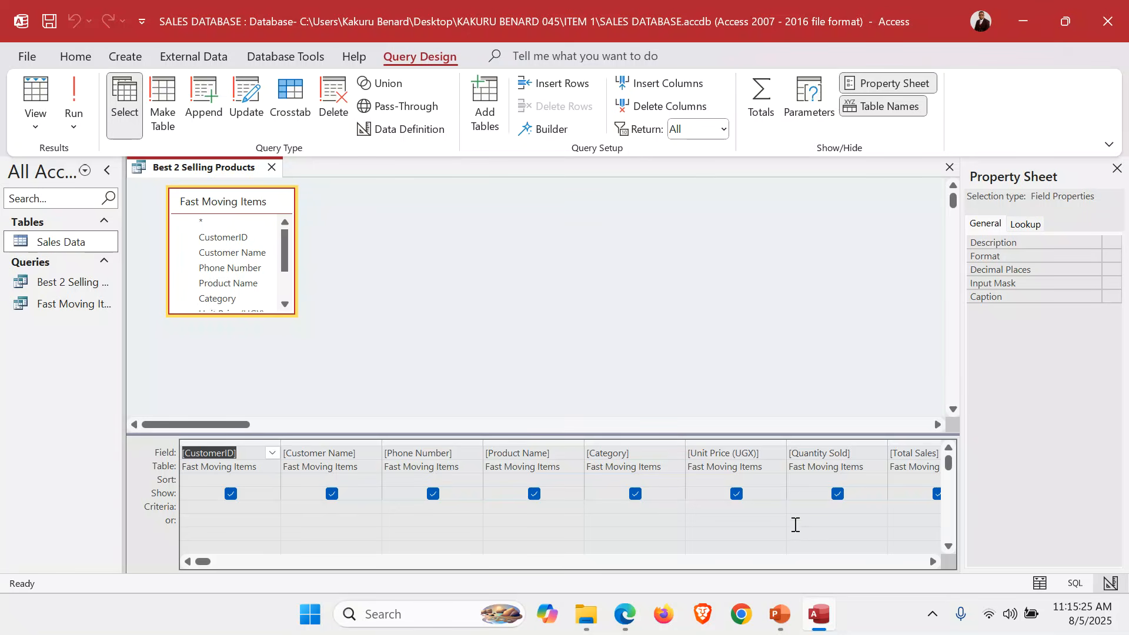
click(908, 508)
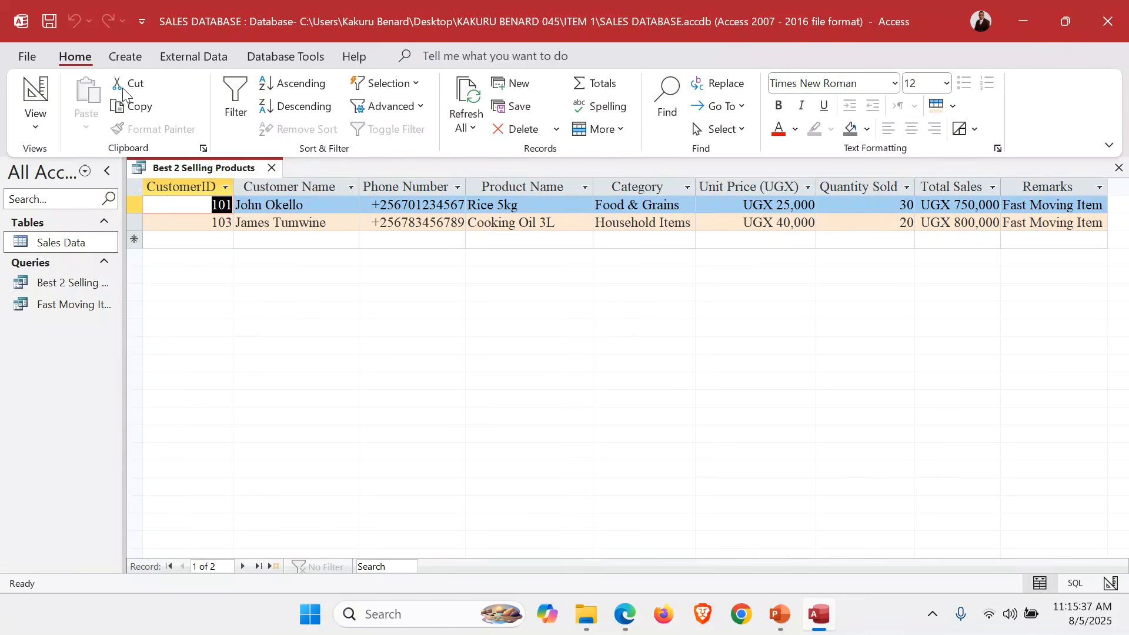
click(938, 187)
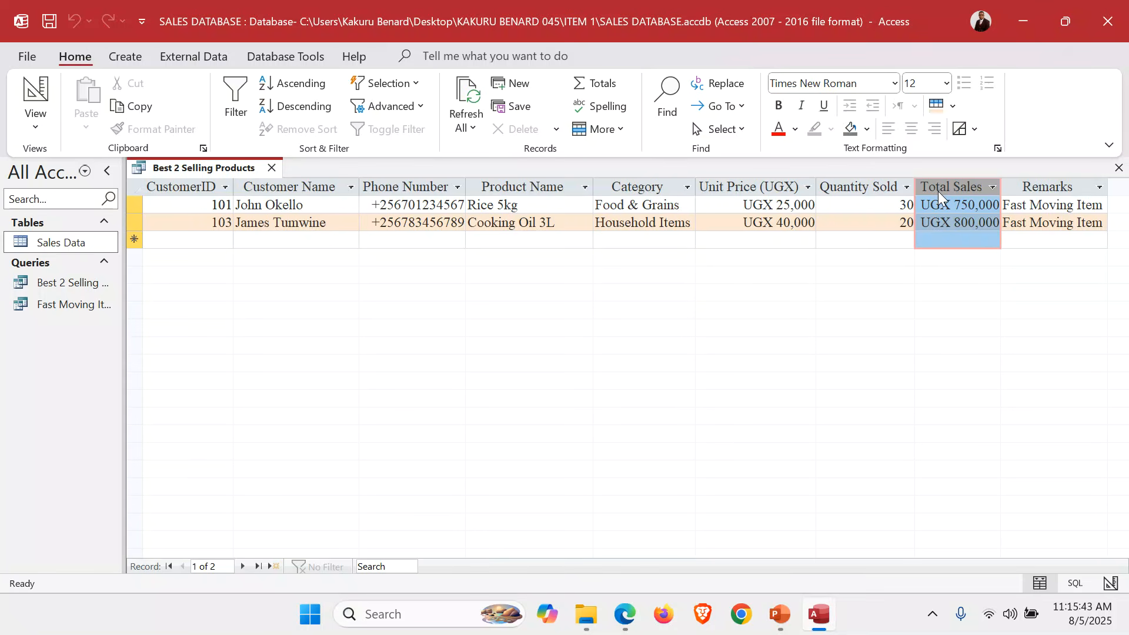
click(1119, 168)
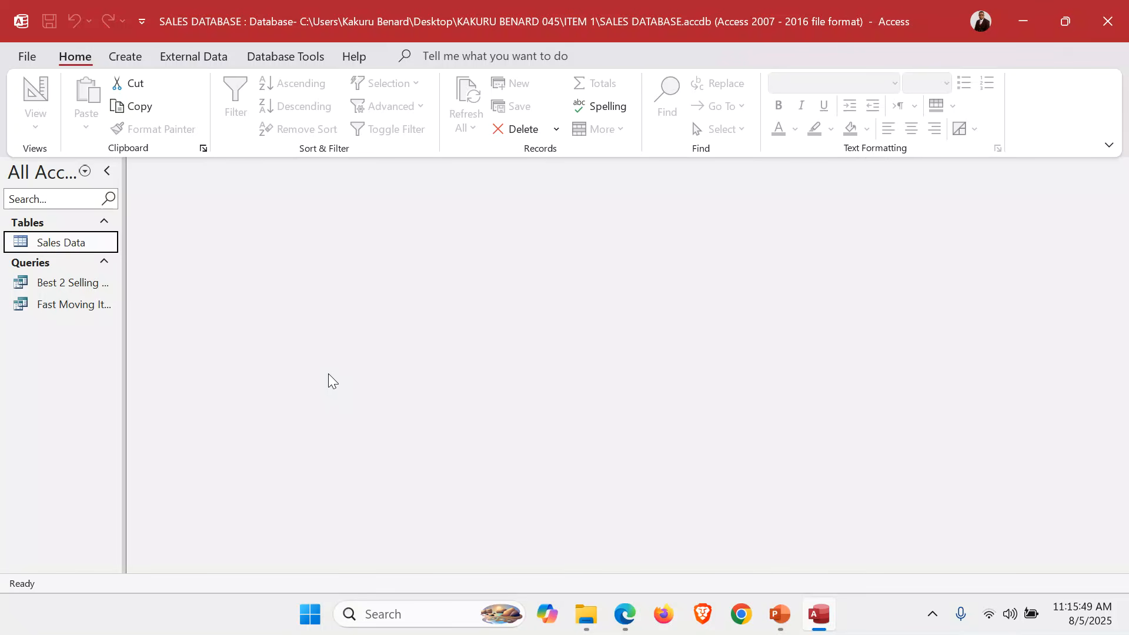
Start a Form Wizard on the Fast Moving Items query with all its fields.
click(131, 58)
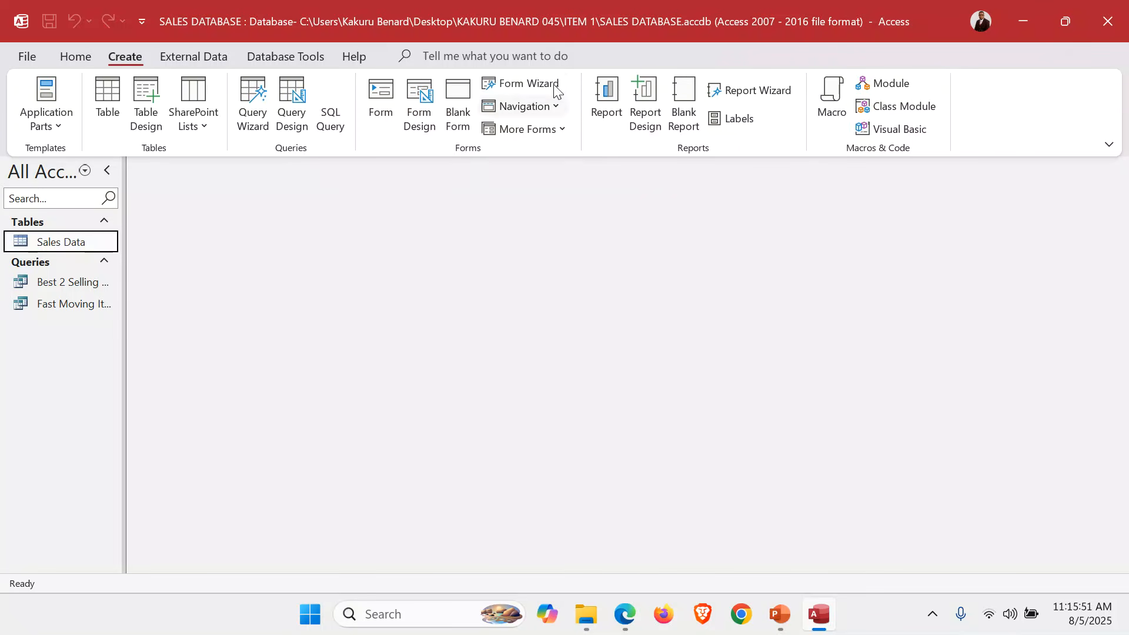
click(532, 84)
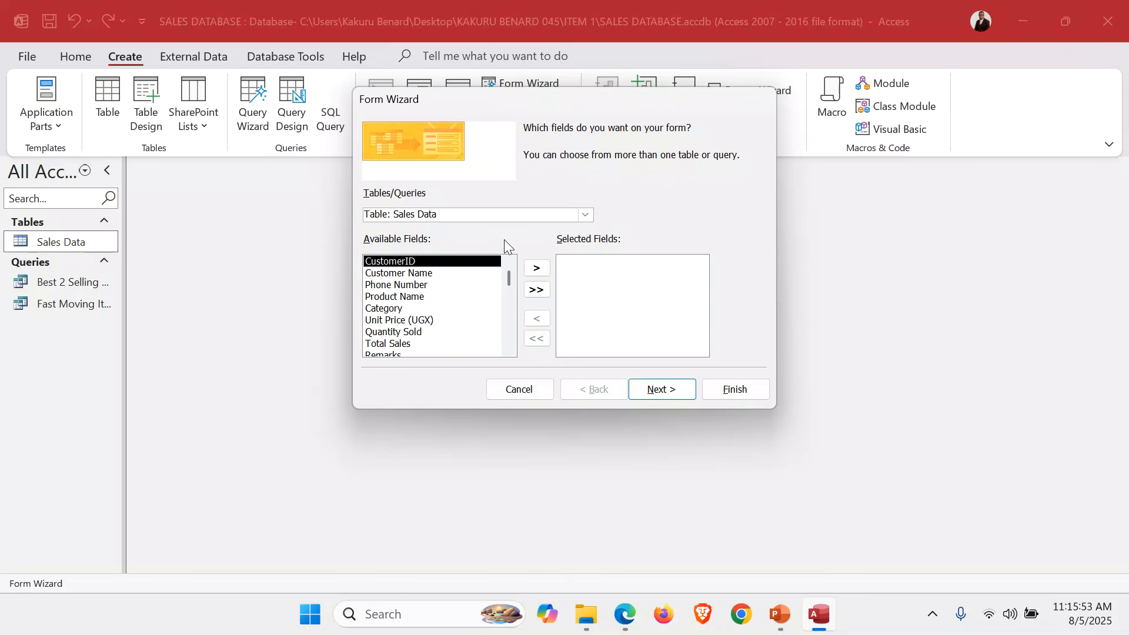
click(586, 215)
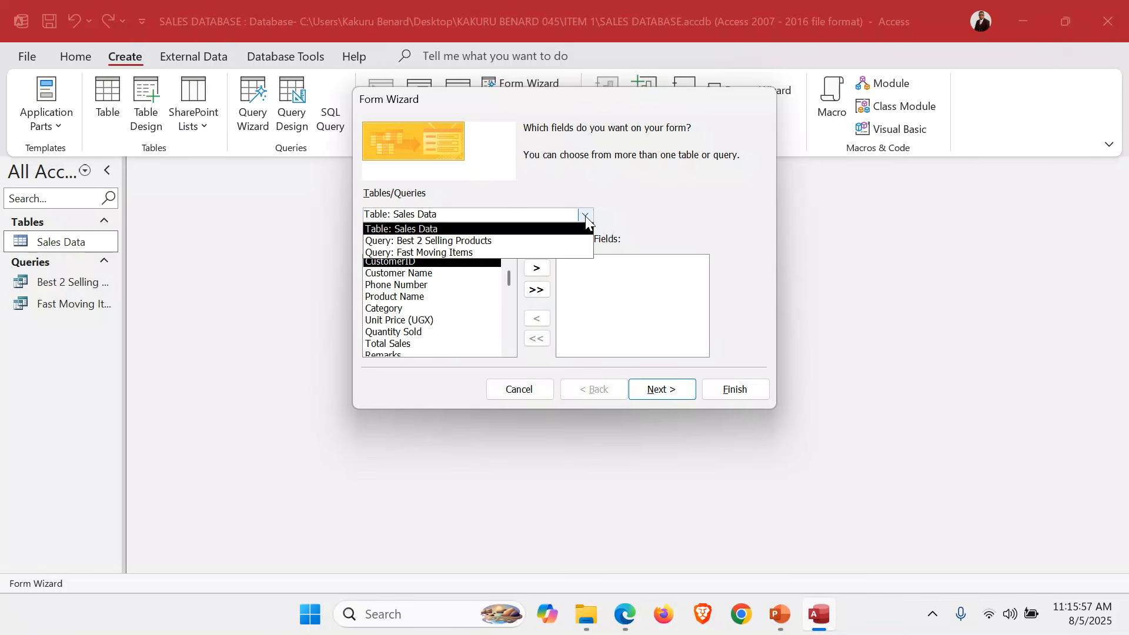
click(452, 250)
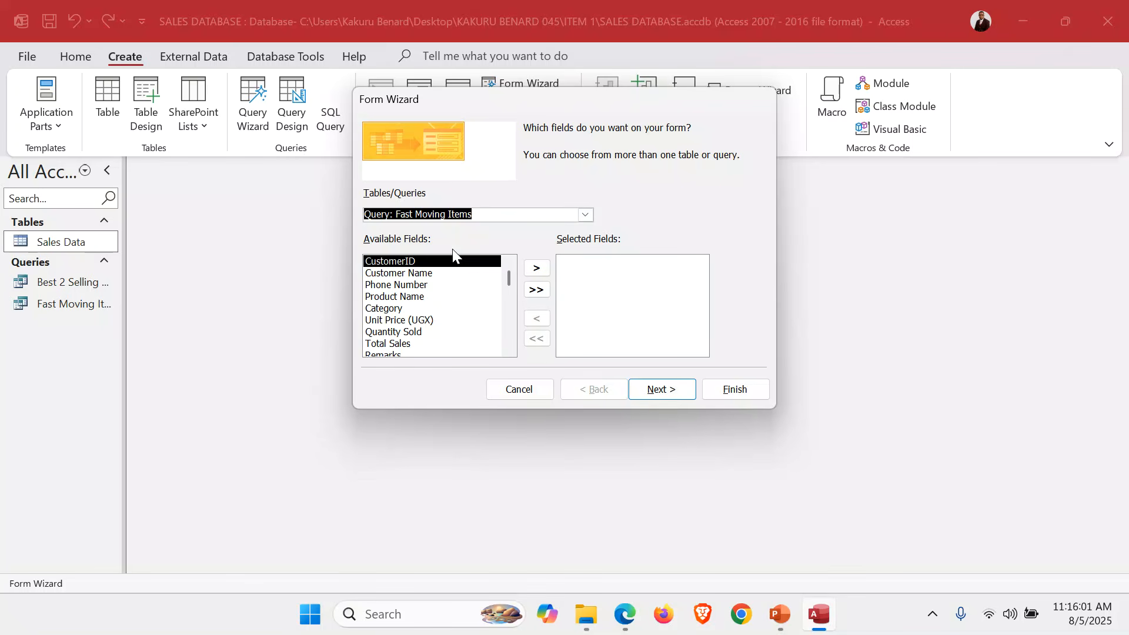
click(536, 289)
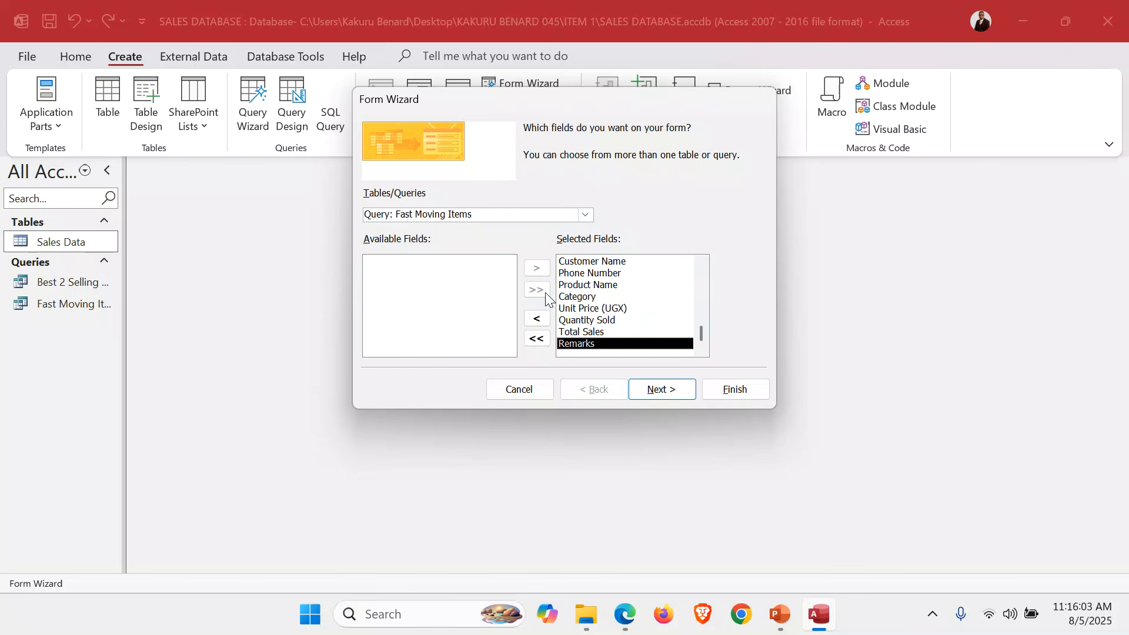
Create it as a columnar form titled 'Fast Moving Items Form', then switch to PowerPoint.
click(661, 392)
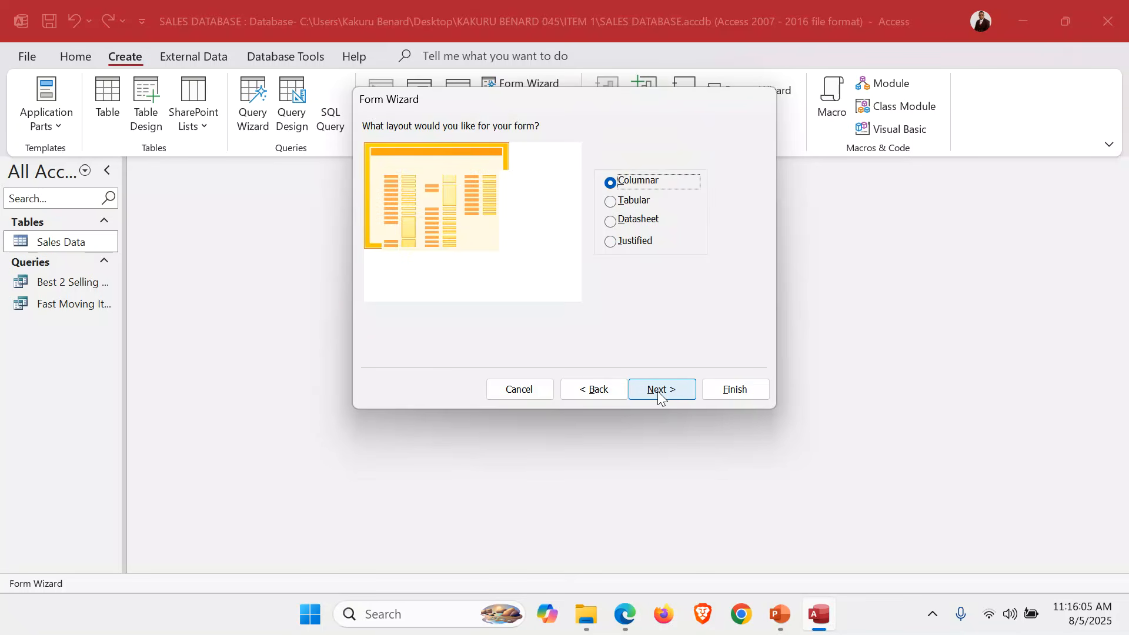
click(662, 398)
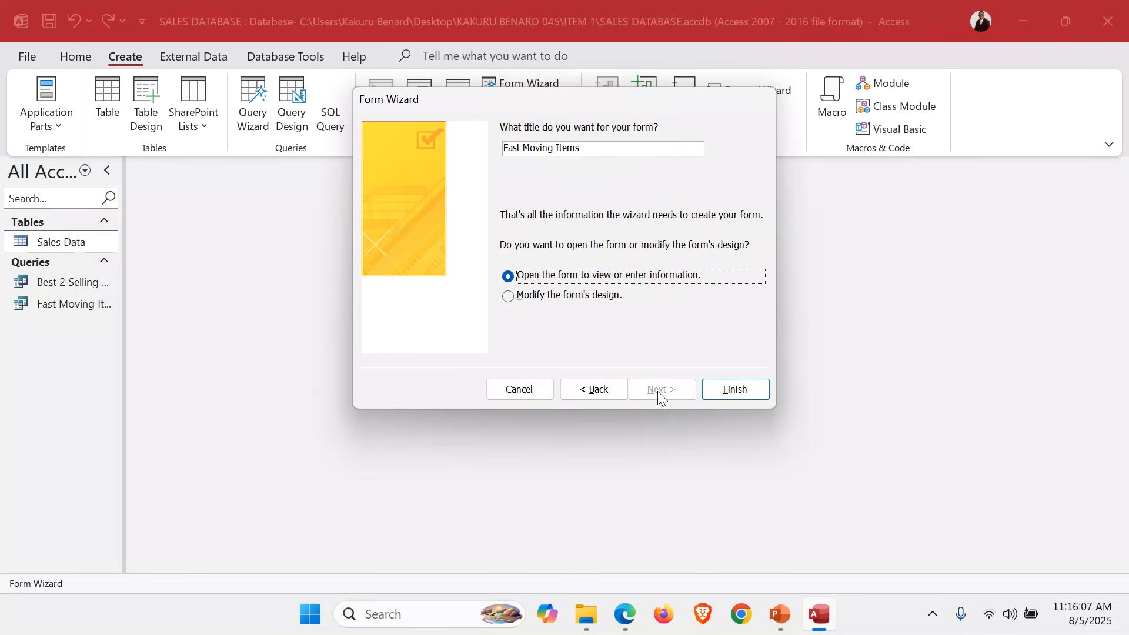
click(588, 147)
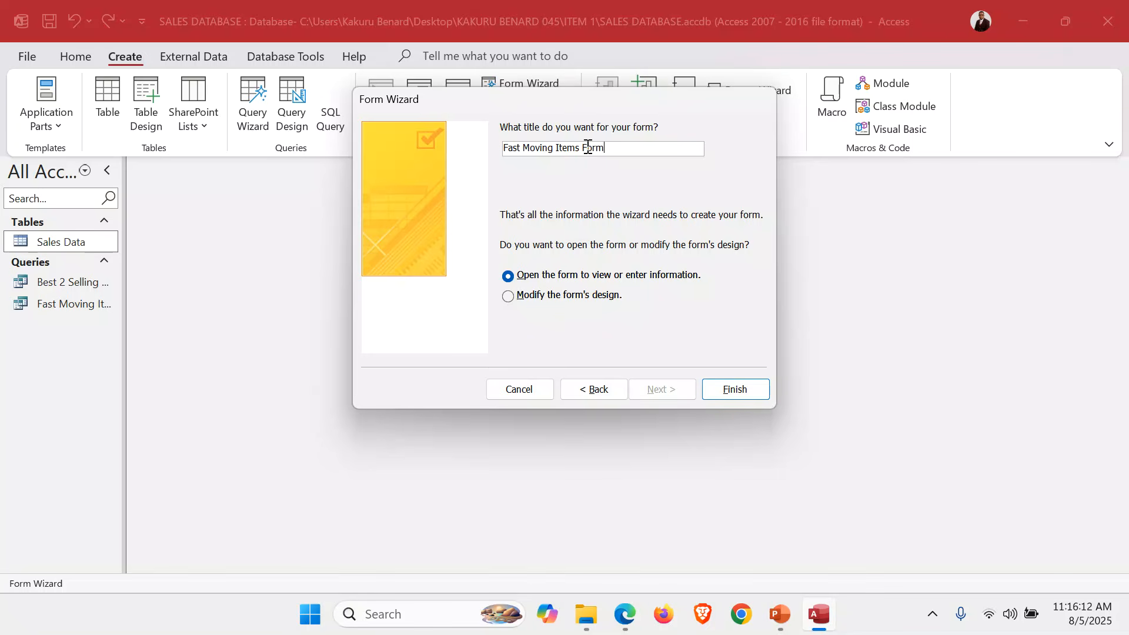
click(728, 389)
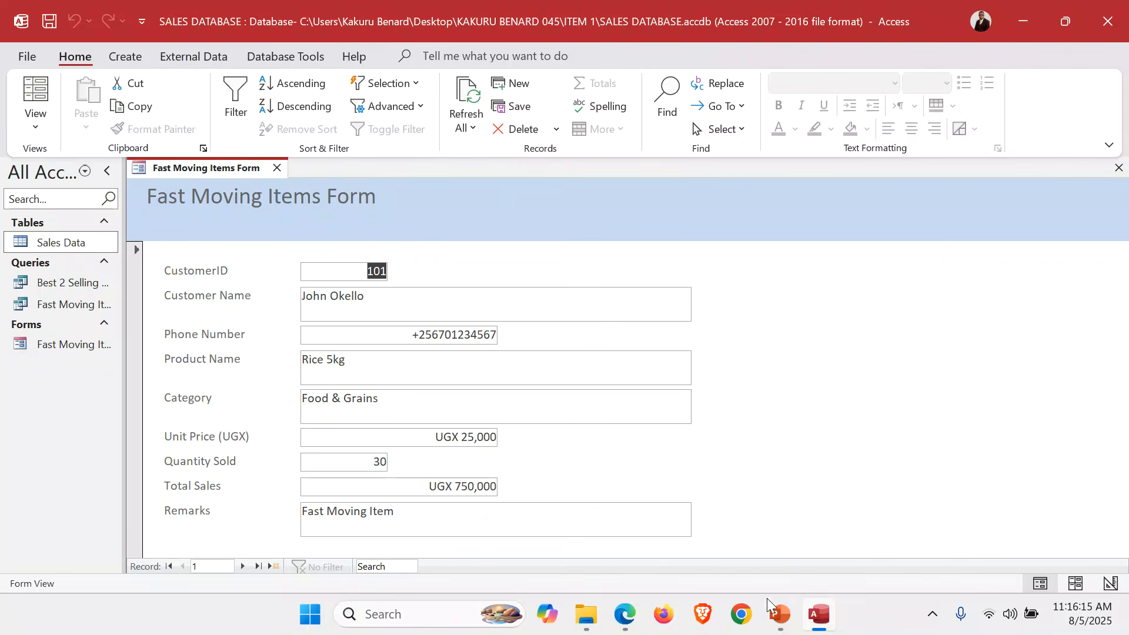
click(779, 615)
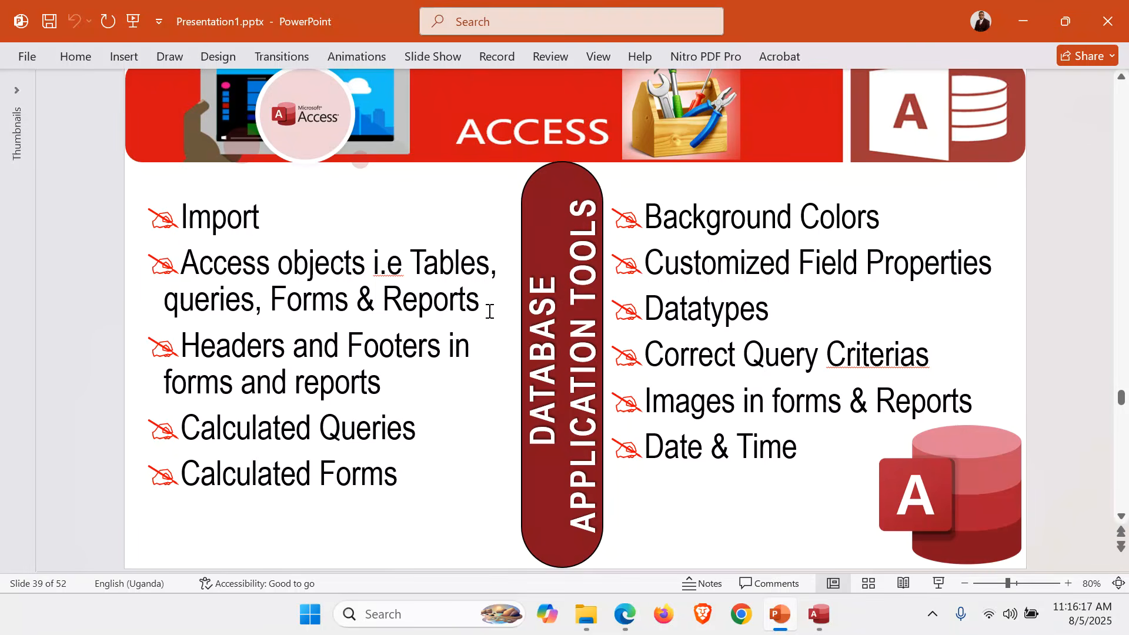
Look over both Access topic lists on slide 39, then return to Access.
click(303, 374)
click(723, 216)
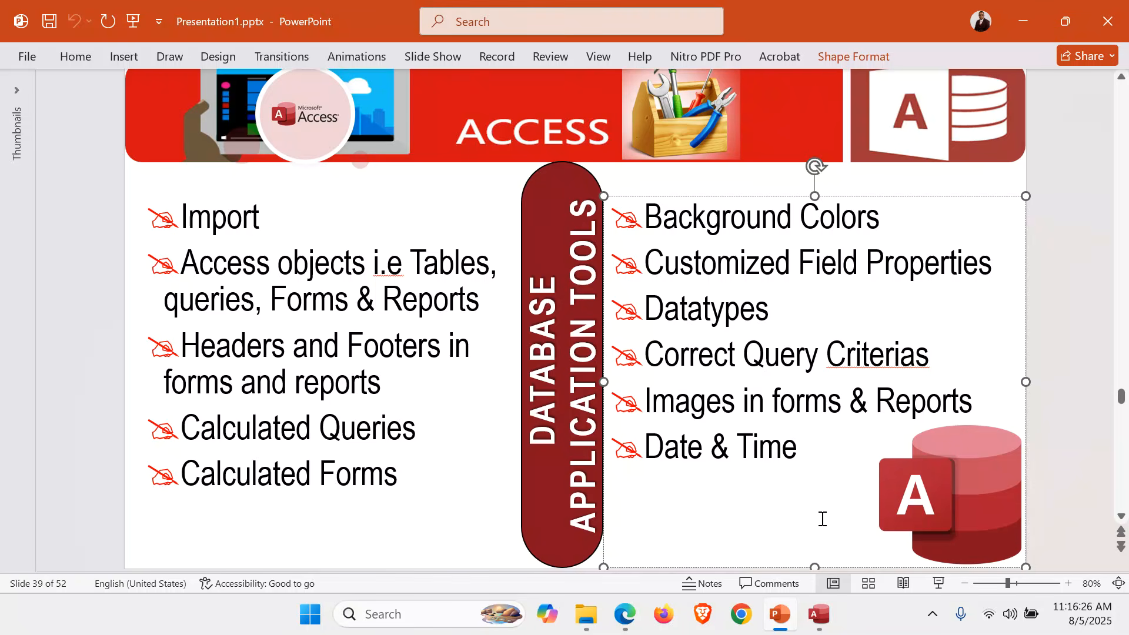
click(825, 626)
In Design View, insert the current date and time into the Form Header.
click(43, 134)
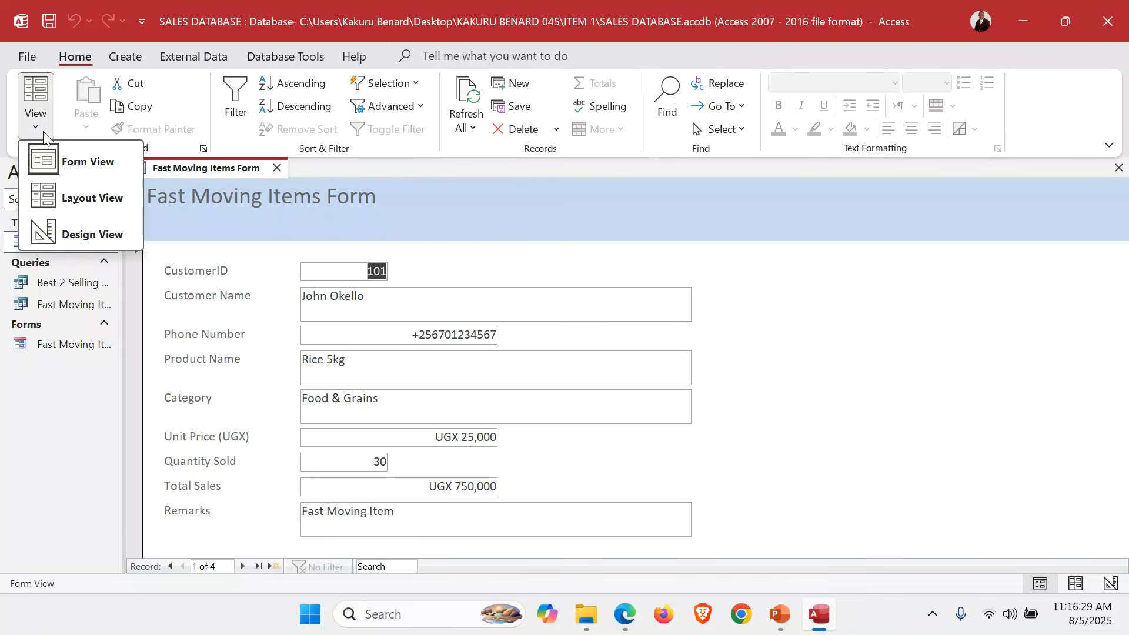
click(88, 232)
click(566, 240)
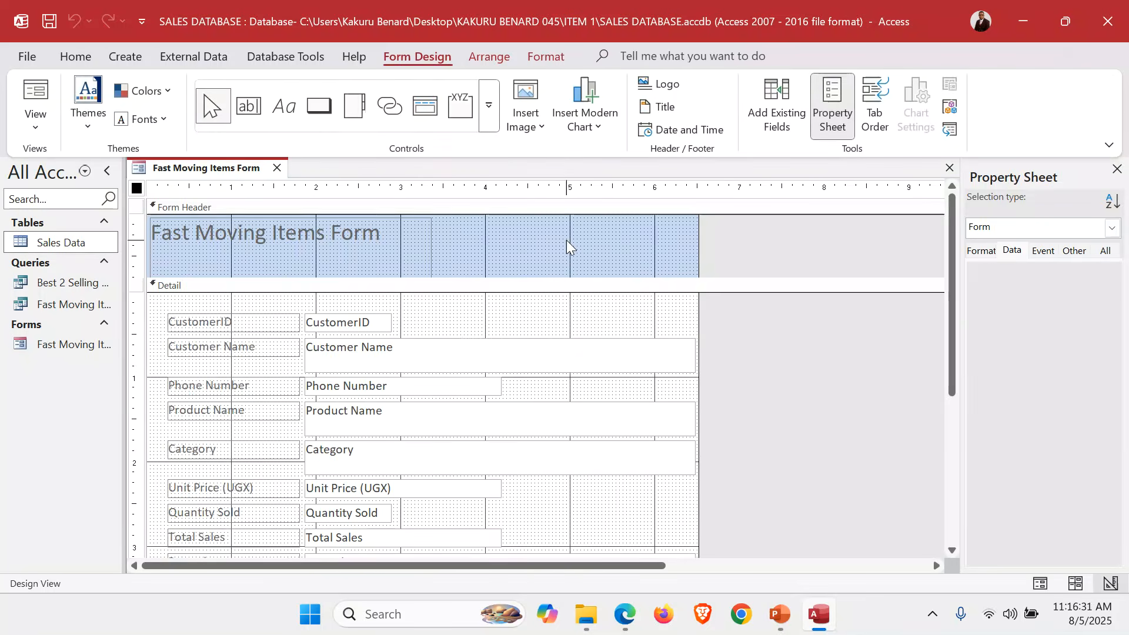
click(686, 134)
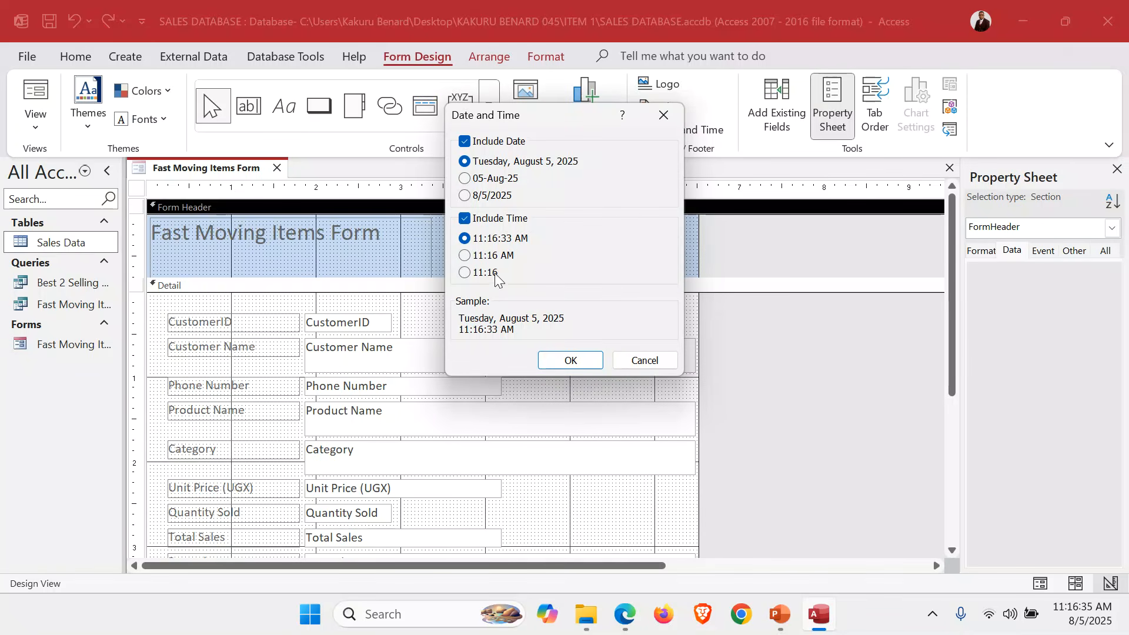
click(580, 365)
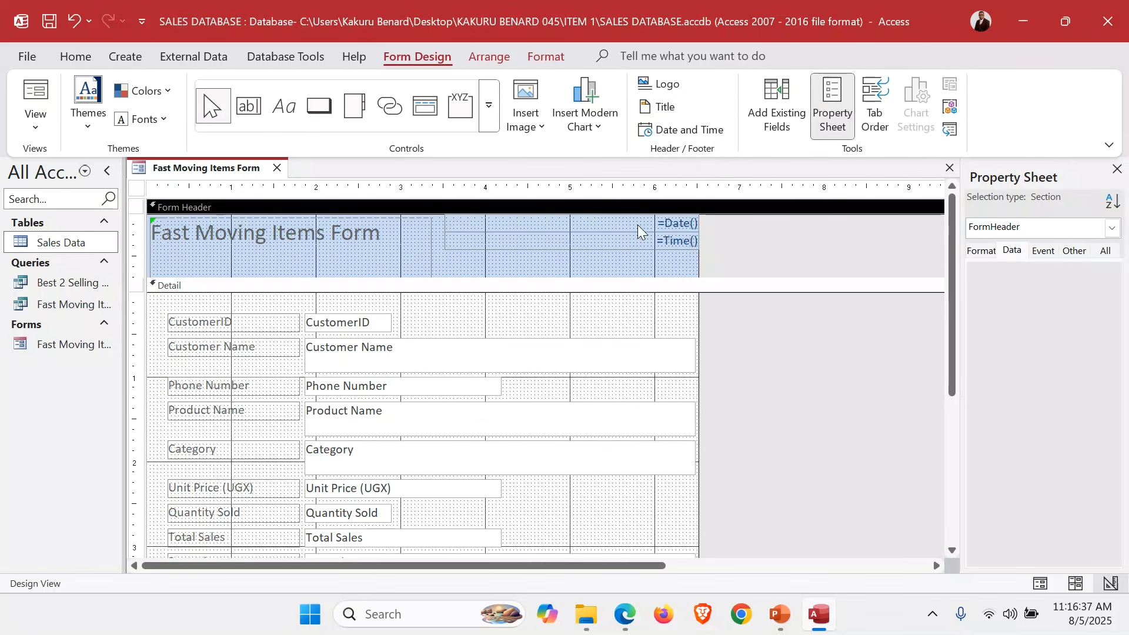
click(634, 227)
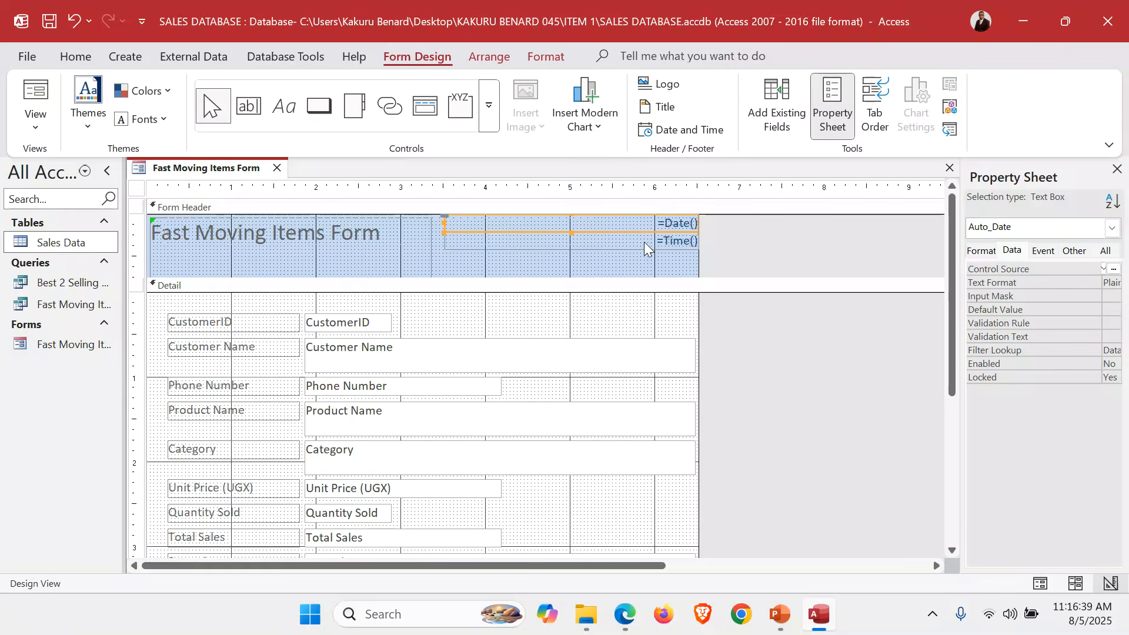
Fill the Form Header green and the Detail section yellow.
click(484, 263)
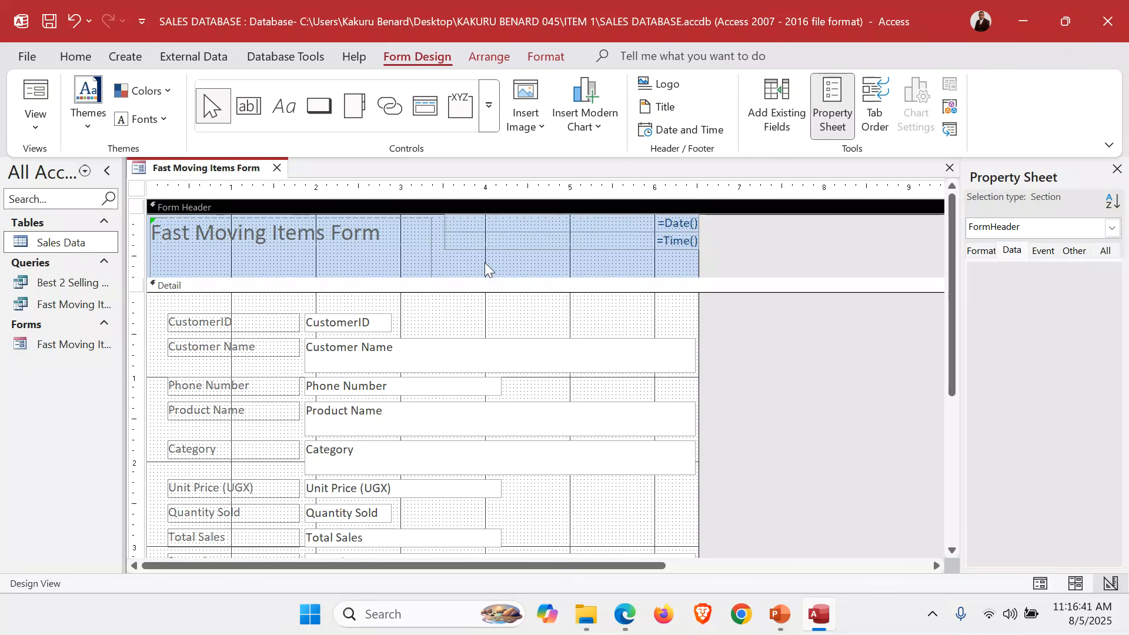
right_click(485, 263)
mouse_move(469, 343)
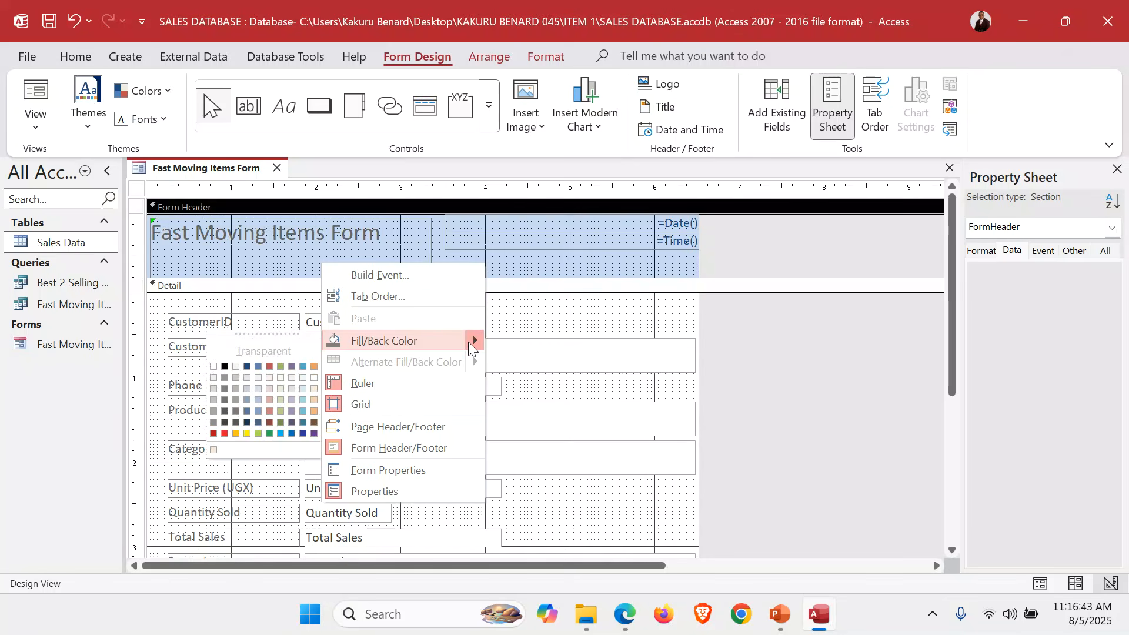
click(258, 434)
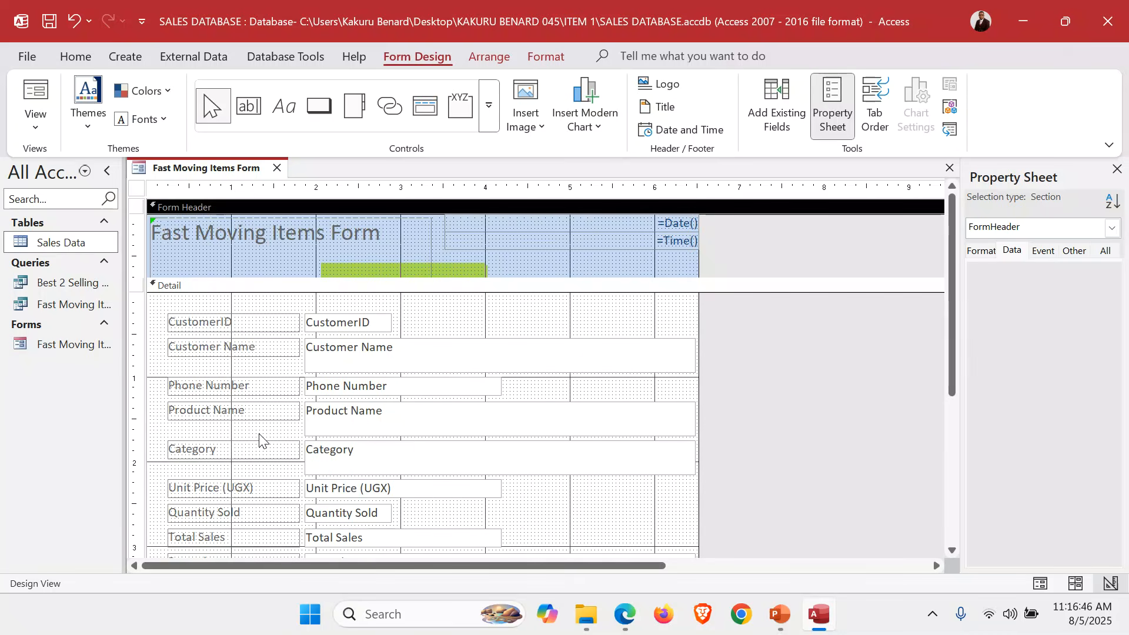
click(442, 316)
right_click(443, 316)
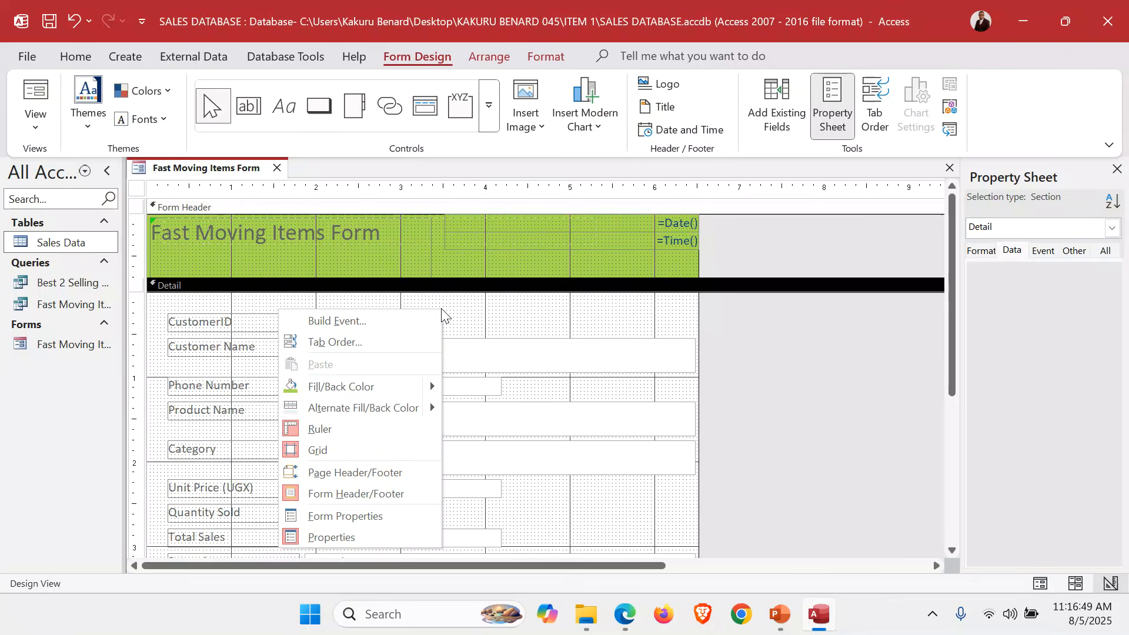
mouse_move(433, 388)
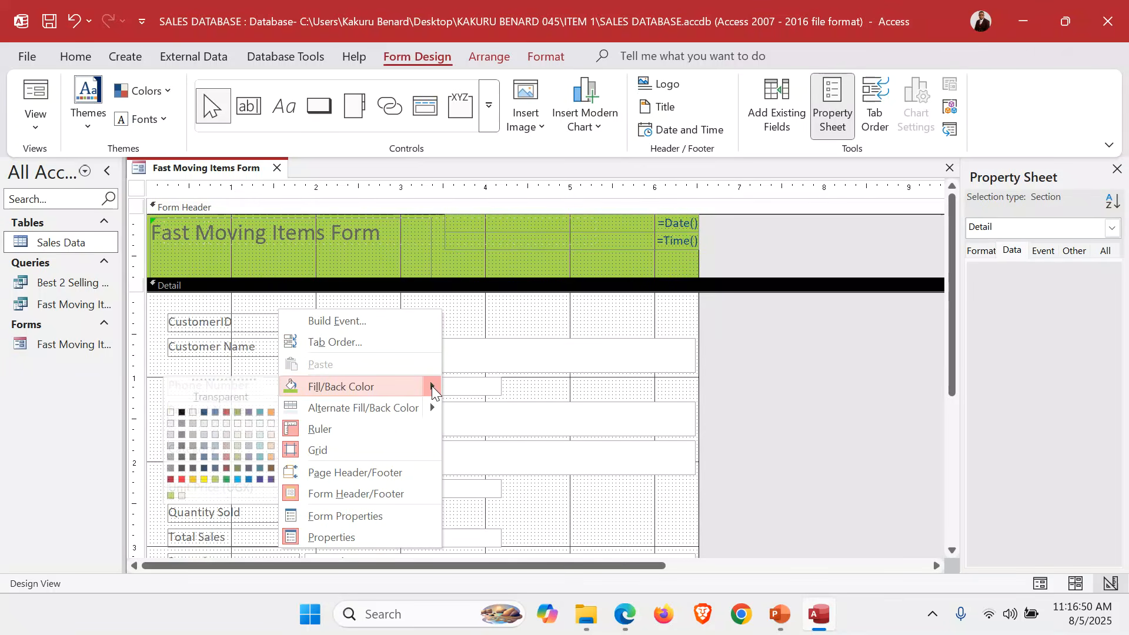
click(203, 479)
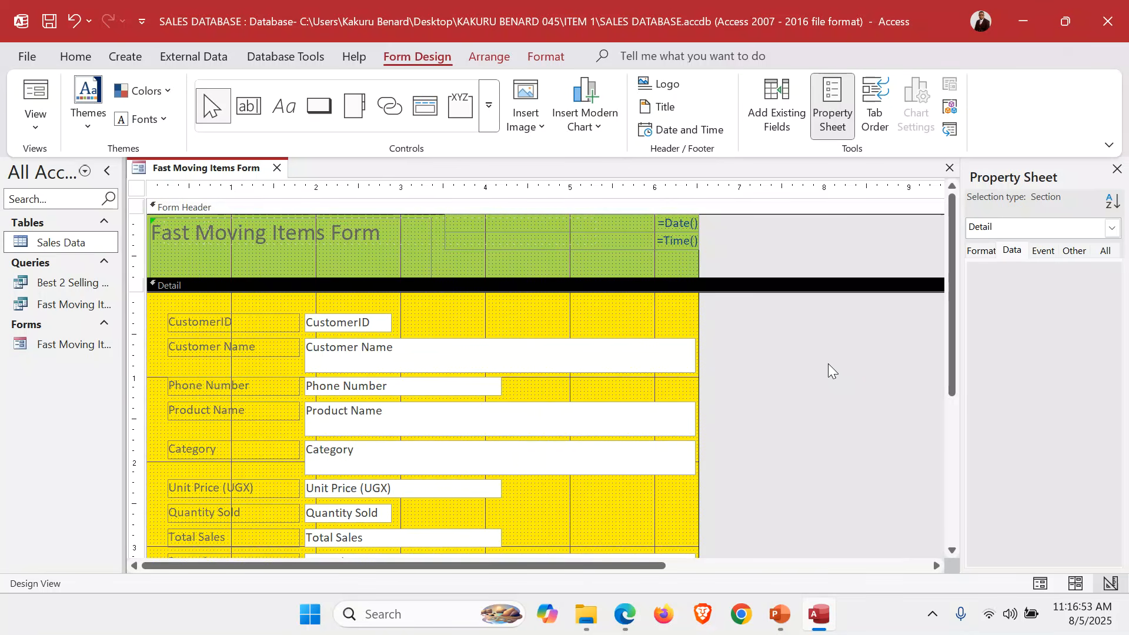
scroll(828, 363, down, 3)
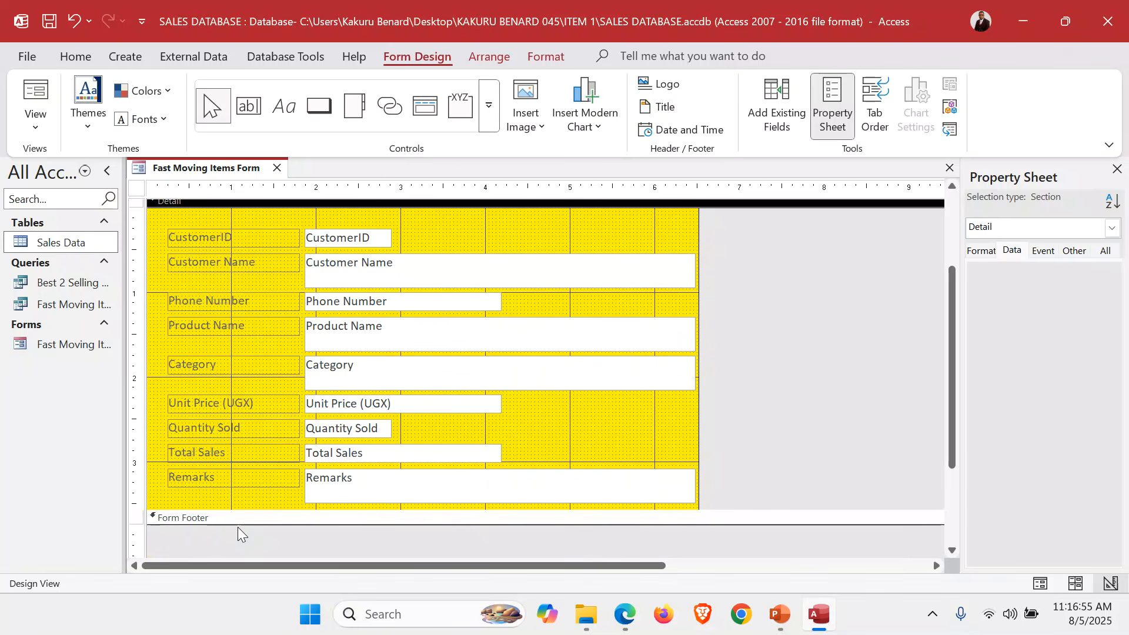
Enlarge the Form Footer and add a capitalised label with the author's name and number.
drag(237, 522, 239, 549)
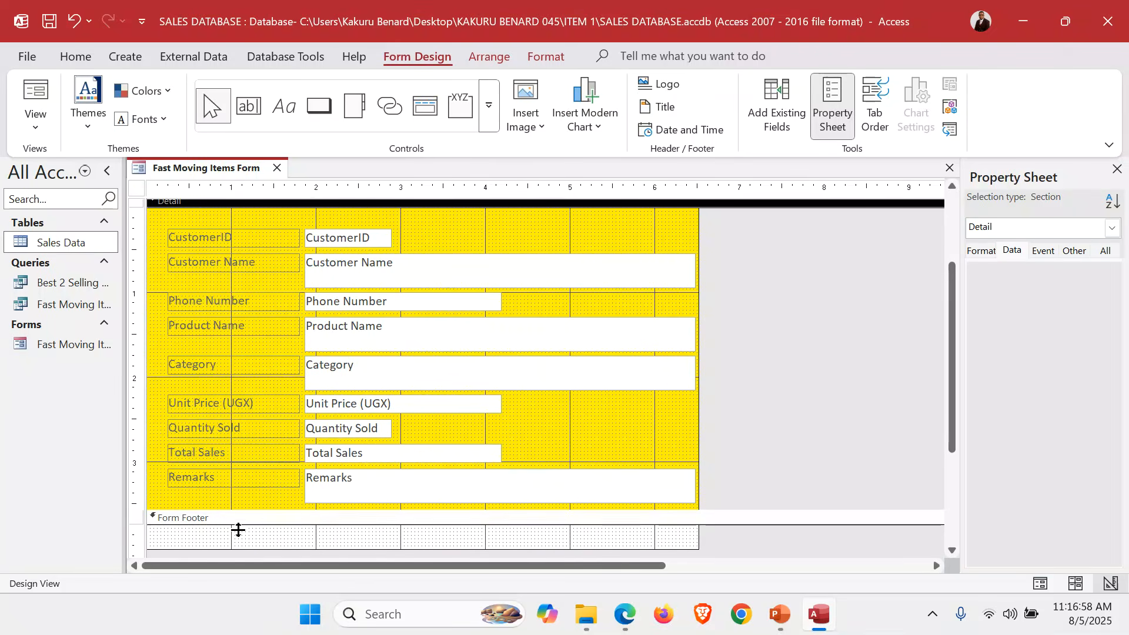
click(284, 110)
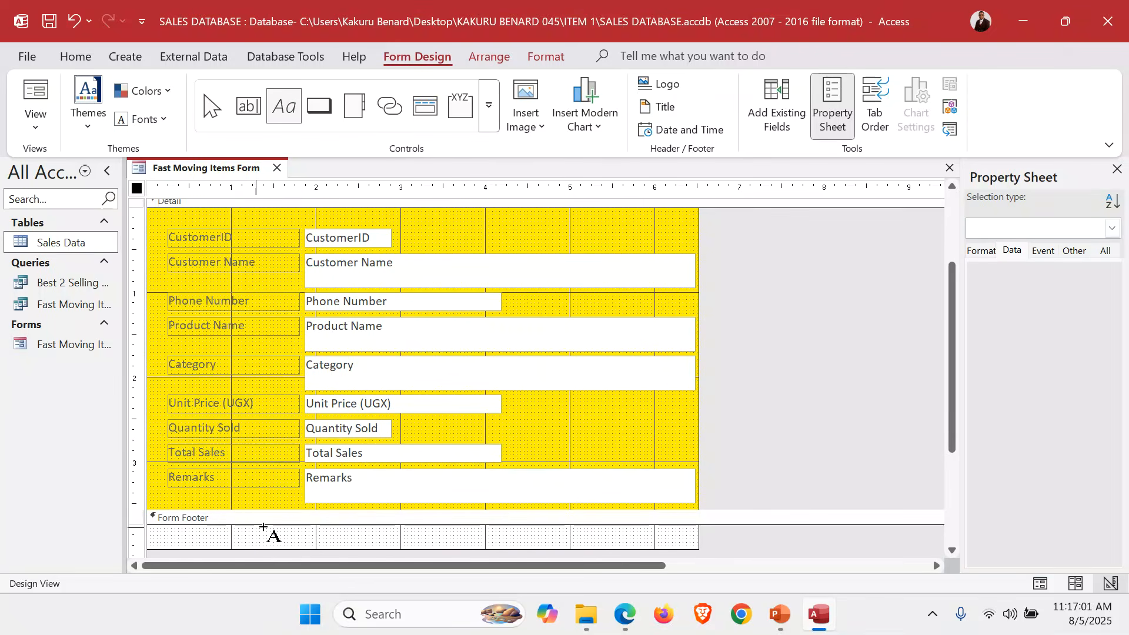
drag(263, 528, 425, 546)
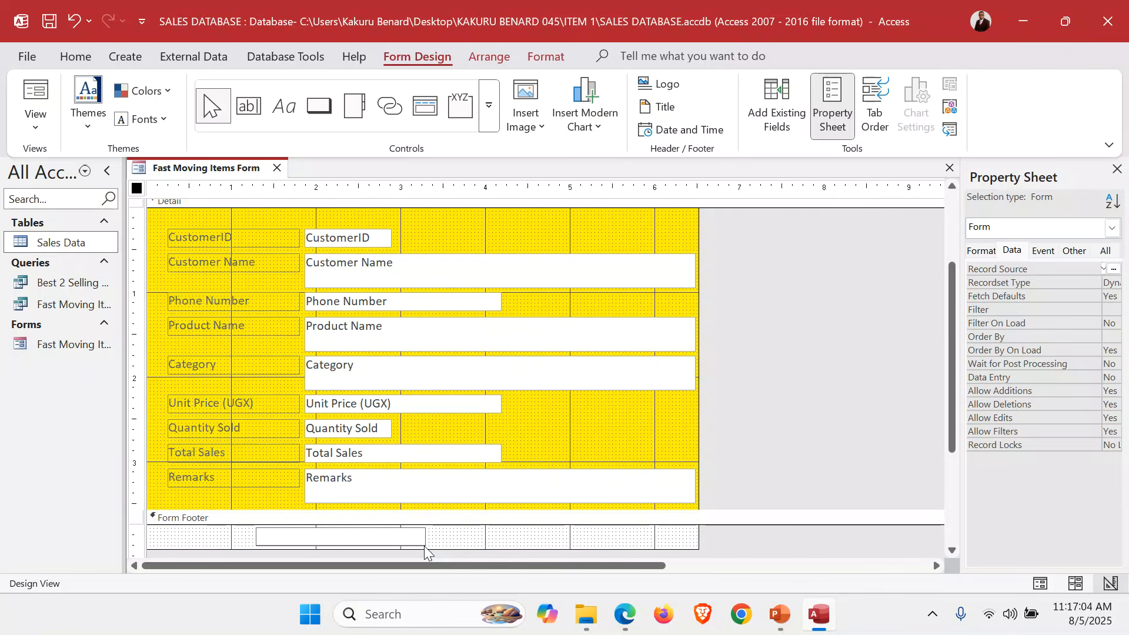
key(Caps_Lock)
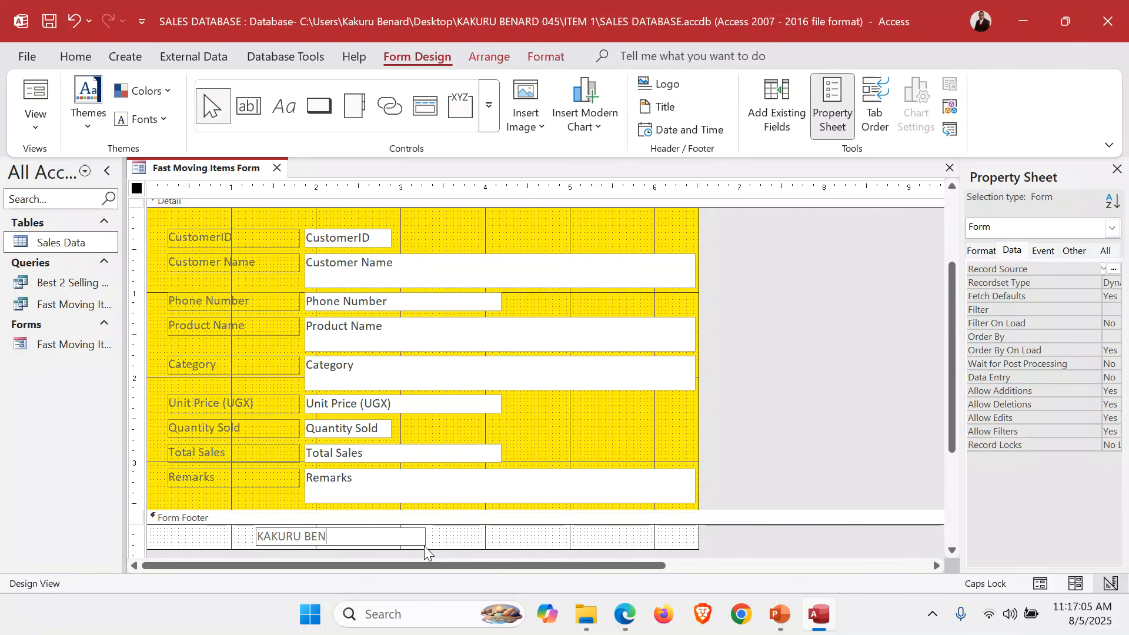
key(Return)
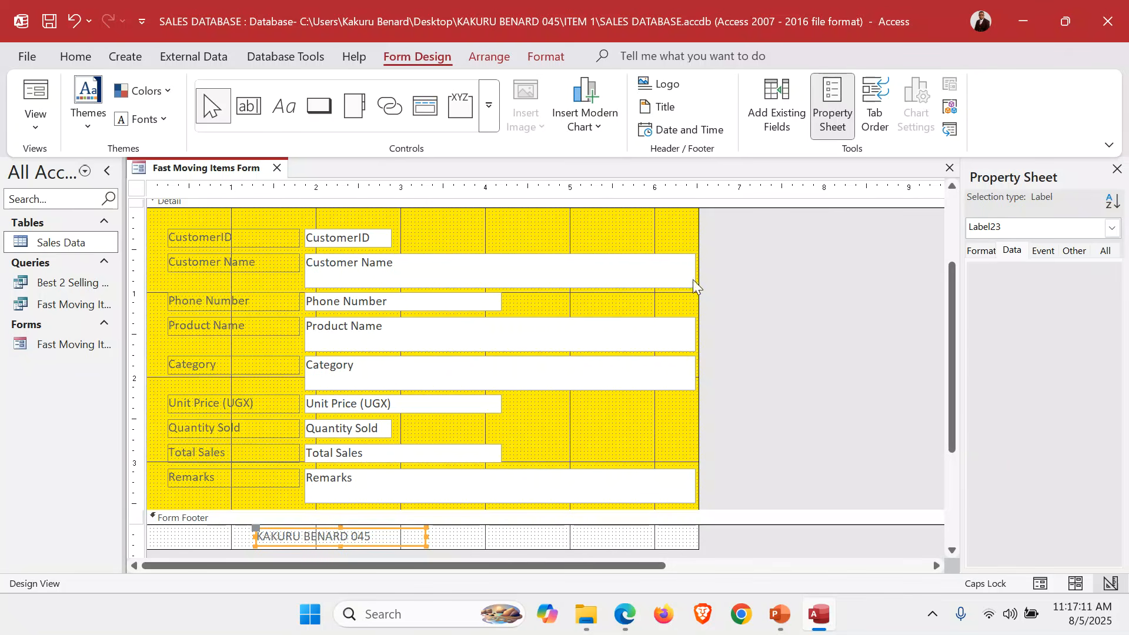
Save the form, check it in Form View, and close it.
scroll(692, 279, up, 2)
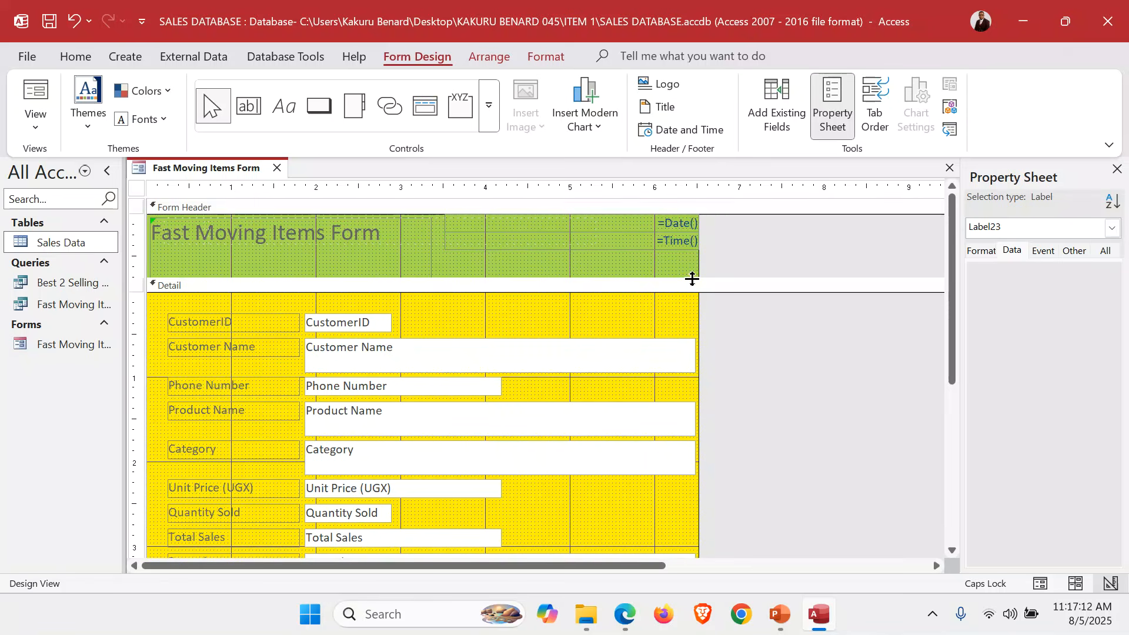
click(499, 270)
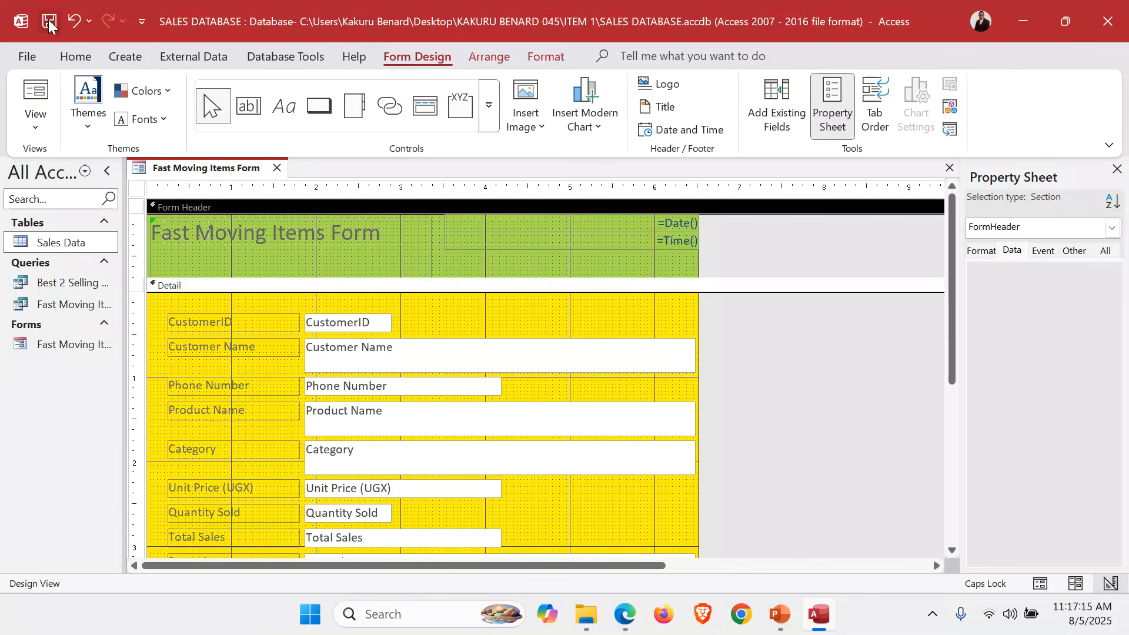
click(40, 123)
click(77, 165)
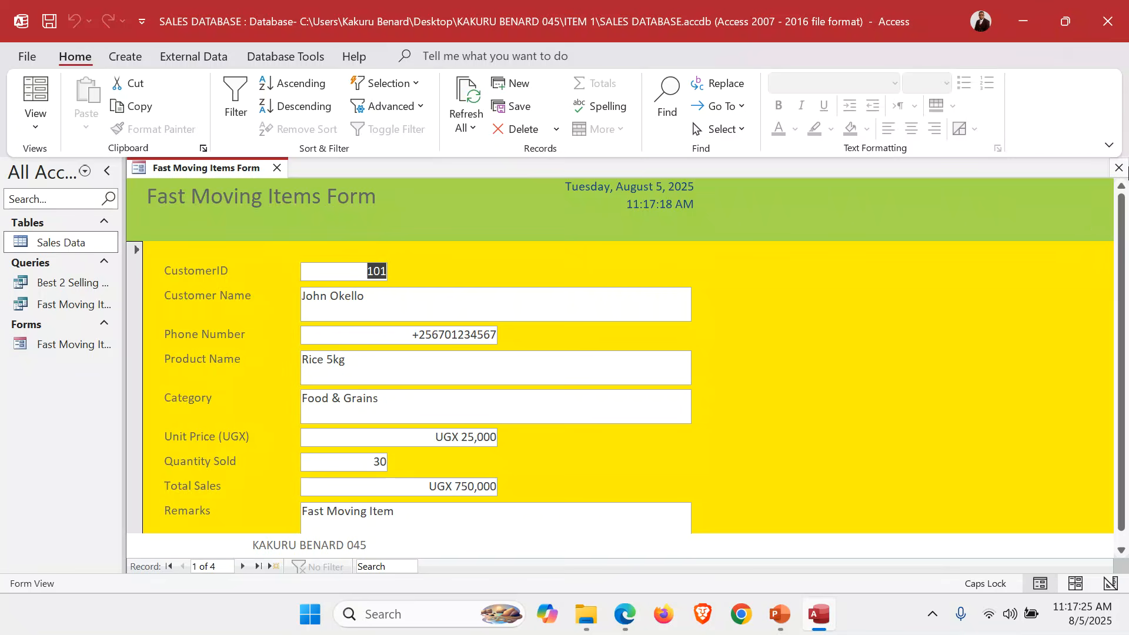
click(1118, 168)
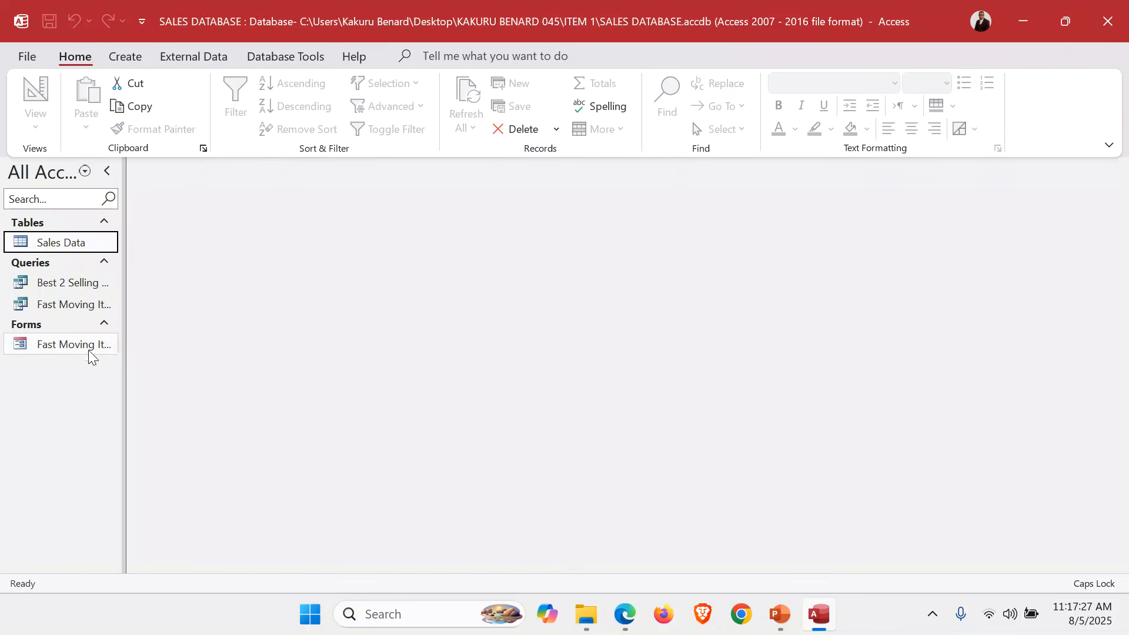
Start the Report Wizard on Best 2 Selling Products with all its fields.
click(53, 286)
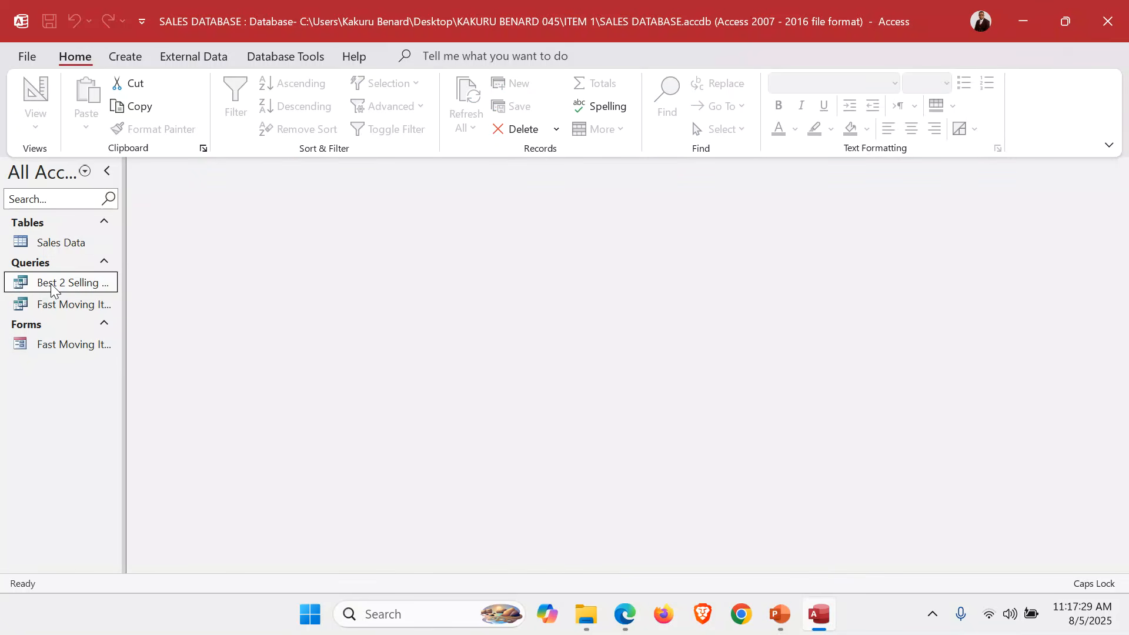
click(135, 60)
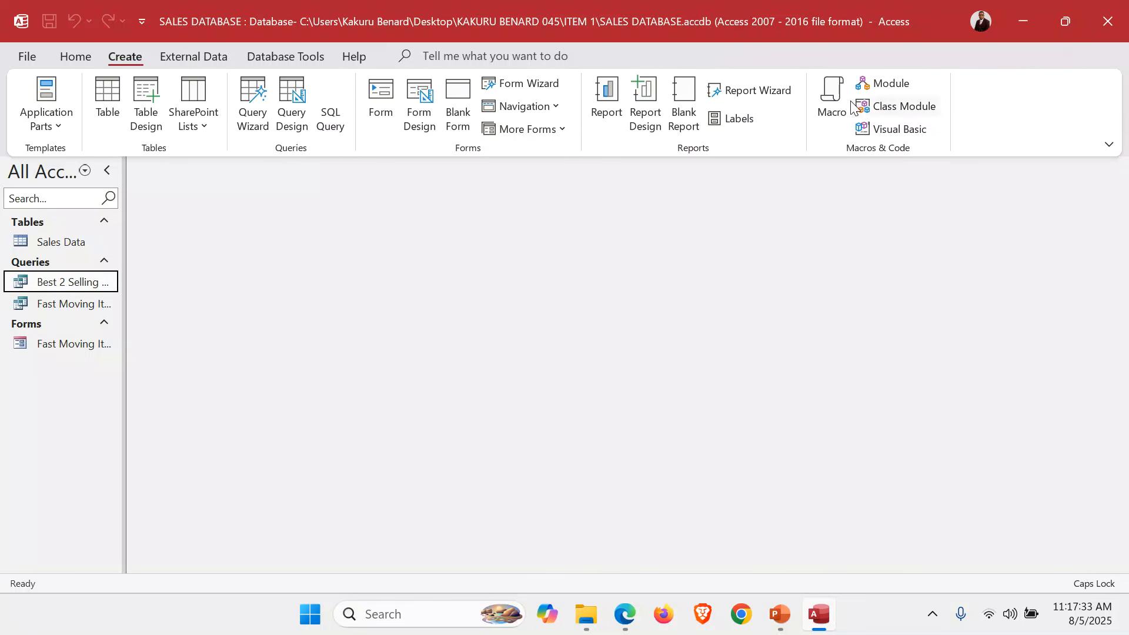
click(758, 91)
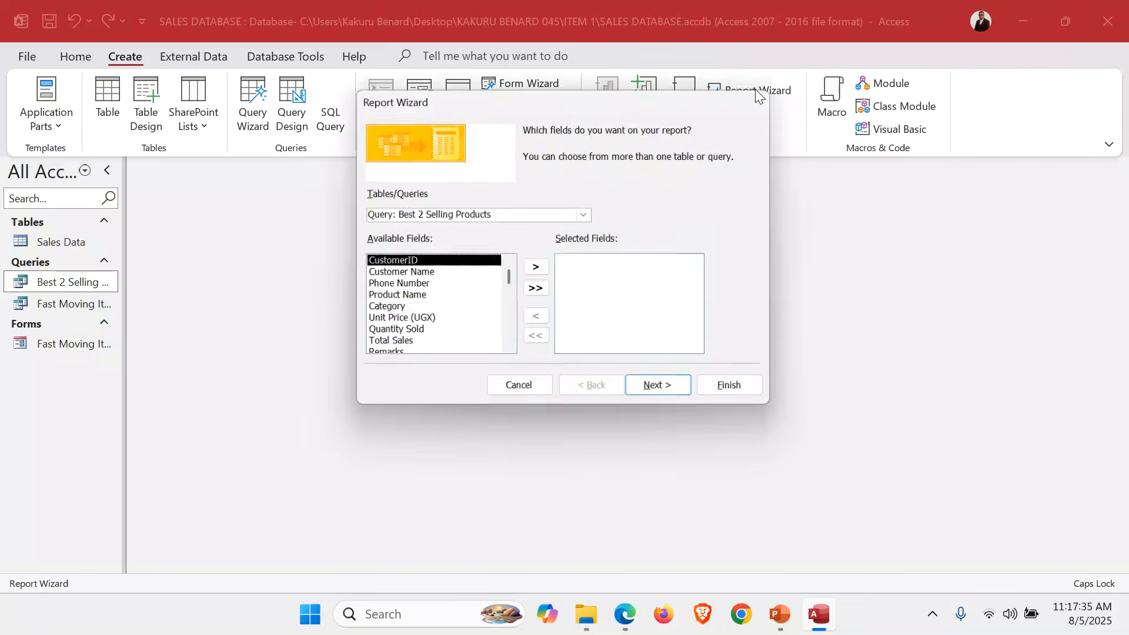
click(586, 214)
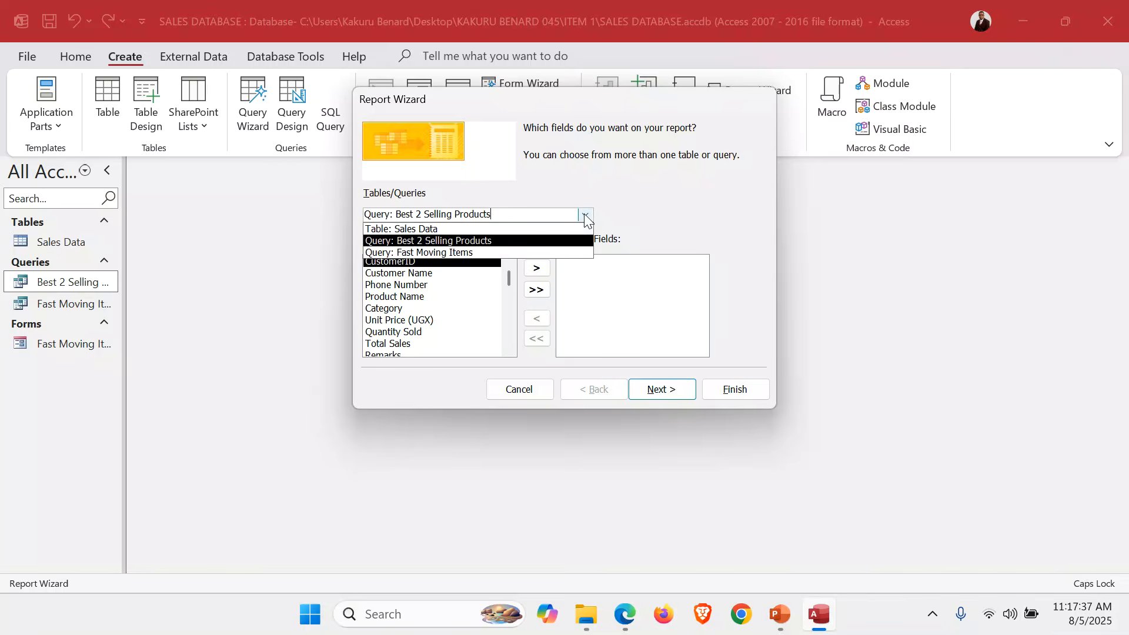
click(464, 241)
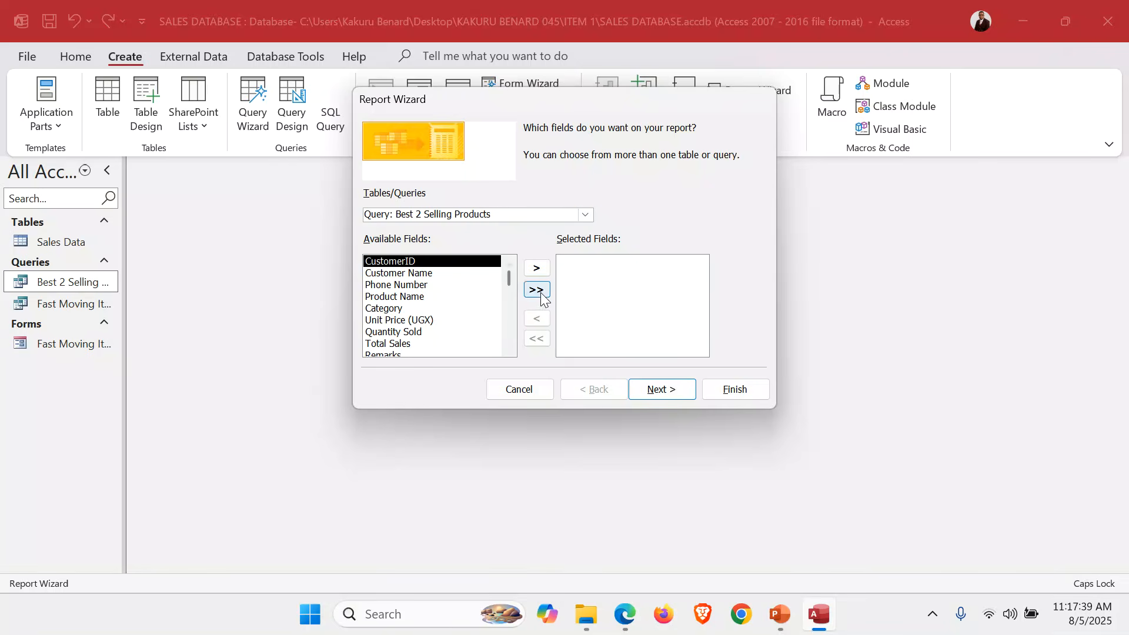
click(537, 290)
Skip grouping and sorting and choose a landscape report layout.
click(657, 390)
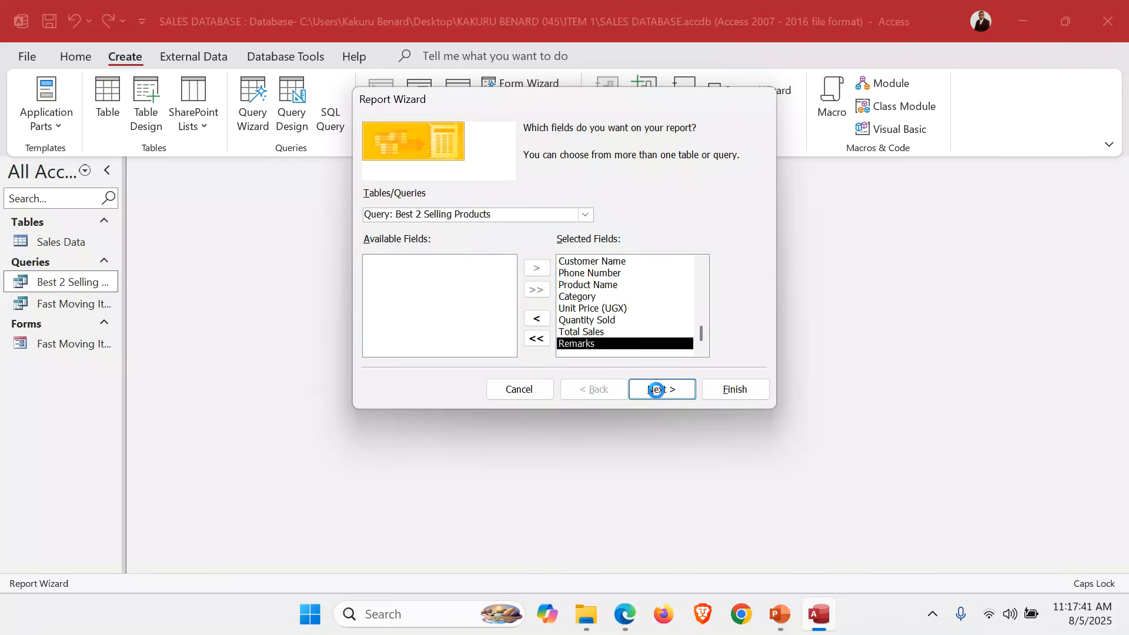
click(659, 390)
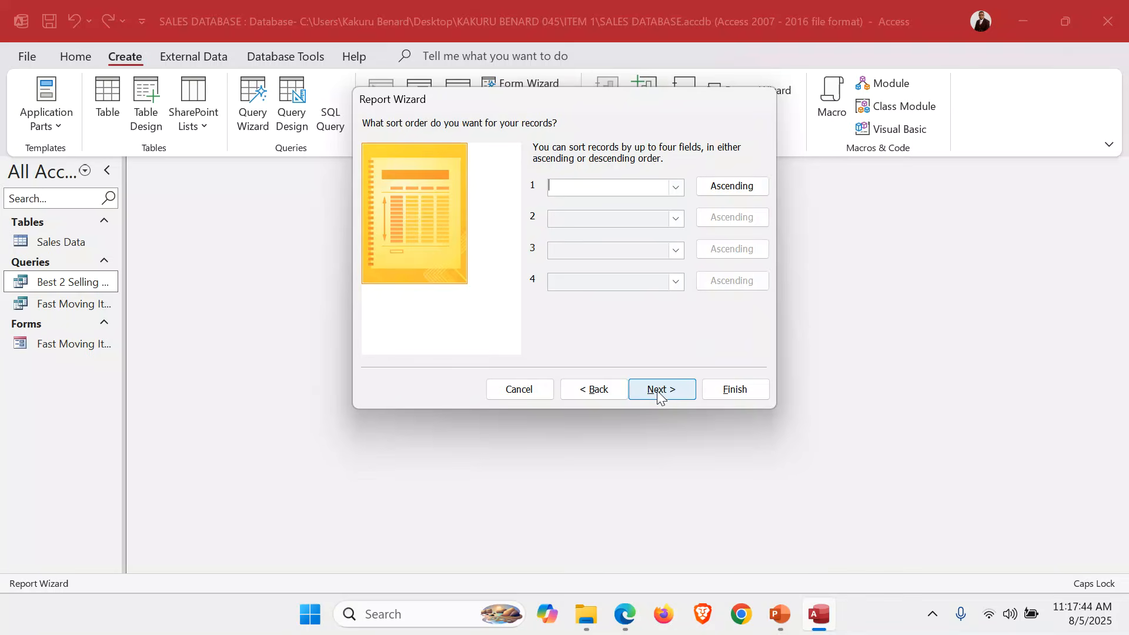
click(660, 394)
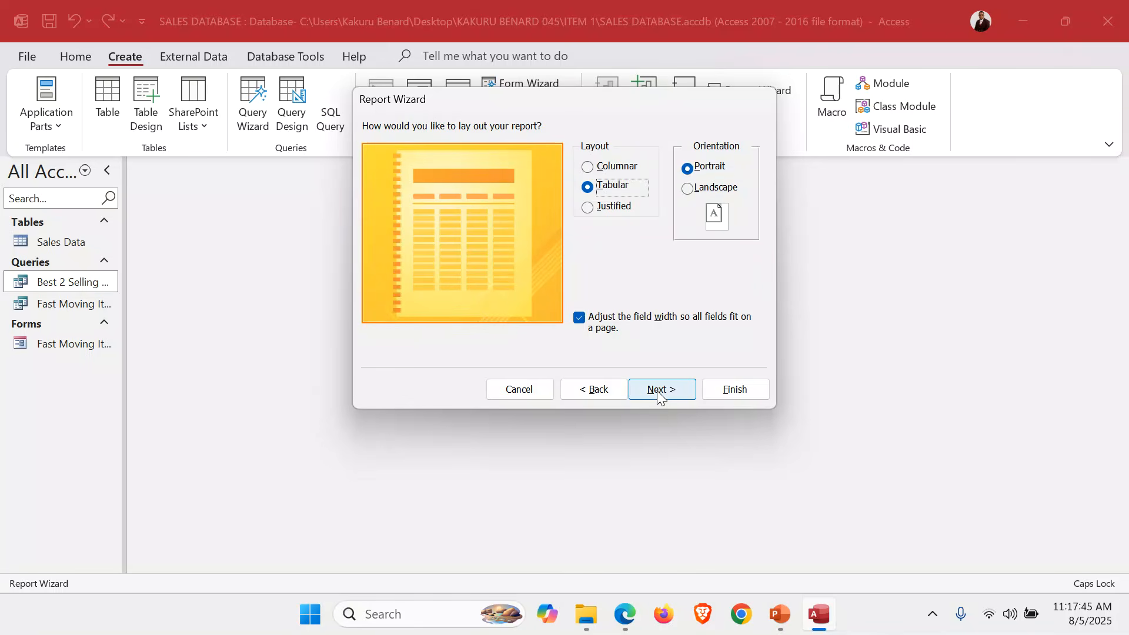
click(689, 189)
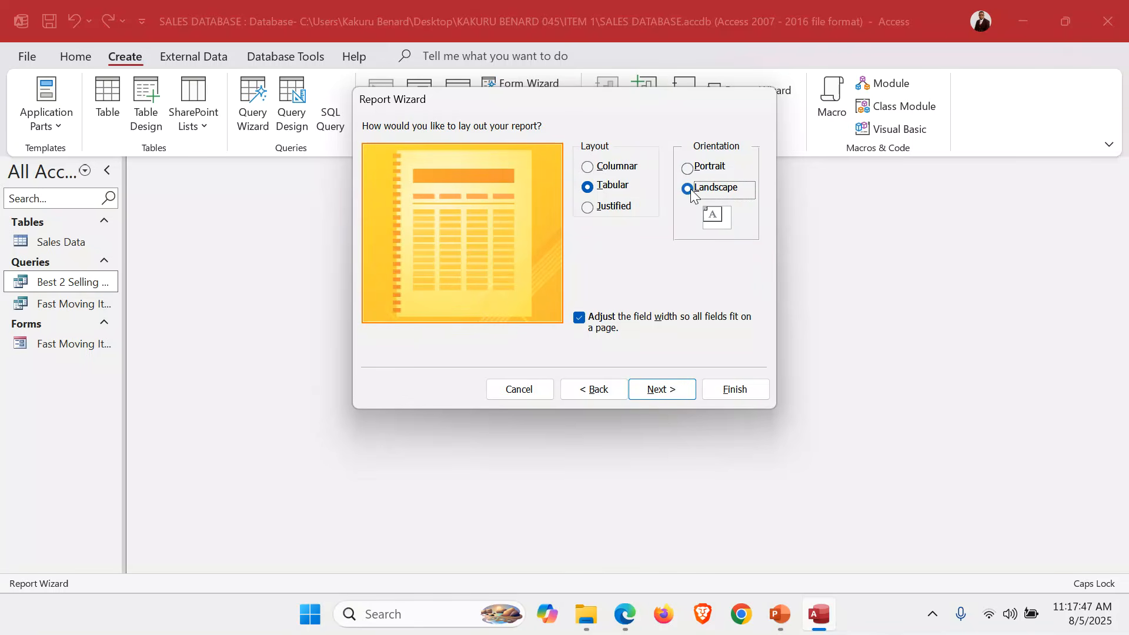
click(663, 388)
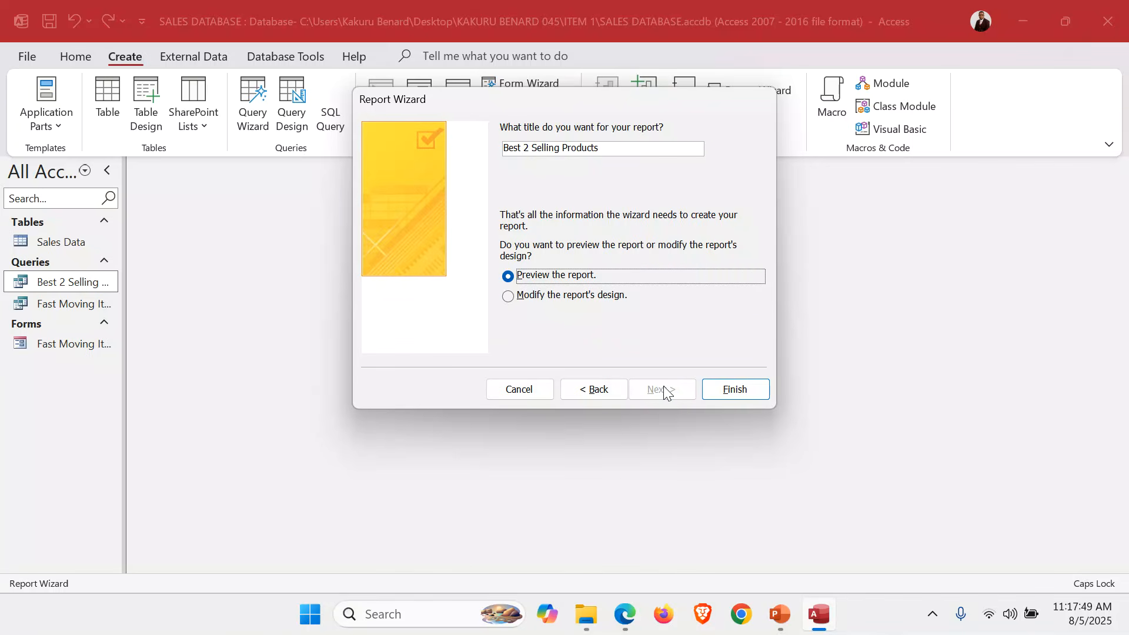
Title the report 'Best 2 Selling Product Report' and finish it into Print Preview.
click(624, 149)
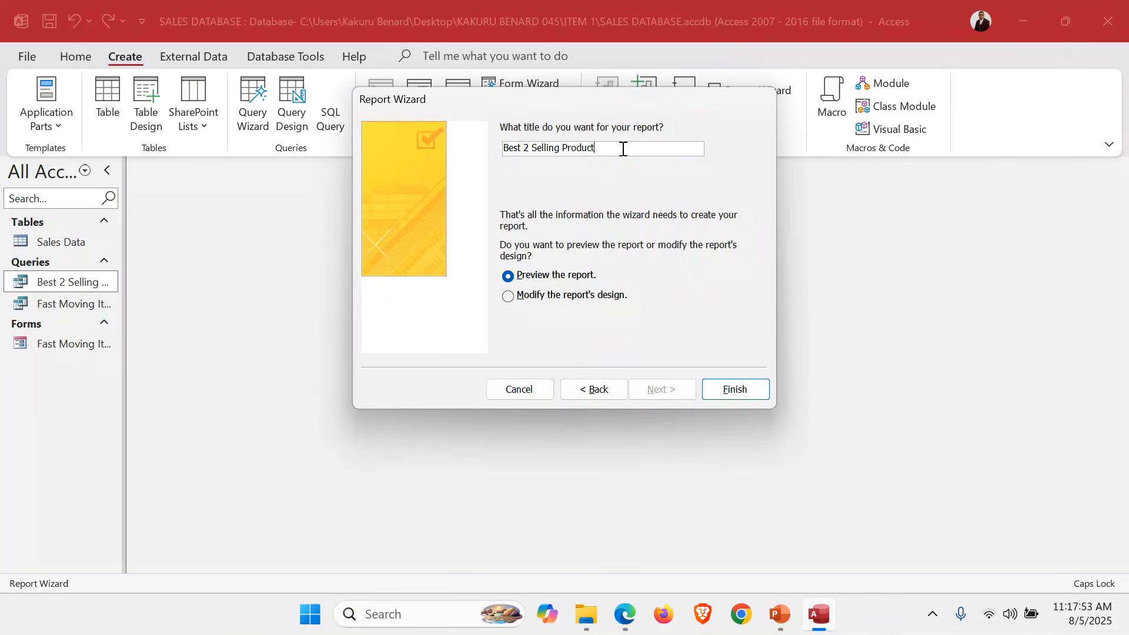
text(R)
key(Caps_Lock)
text(eport)
click(725, 389)
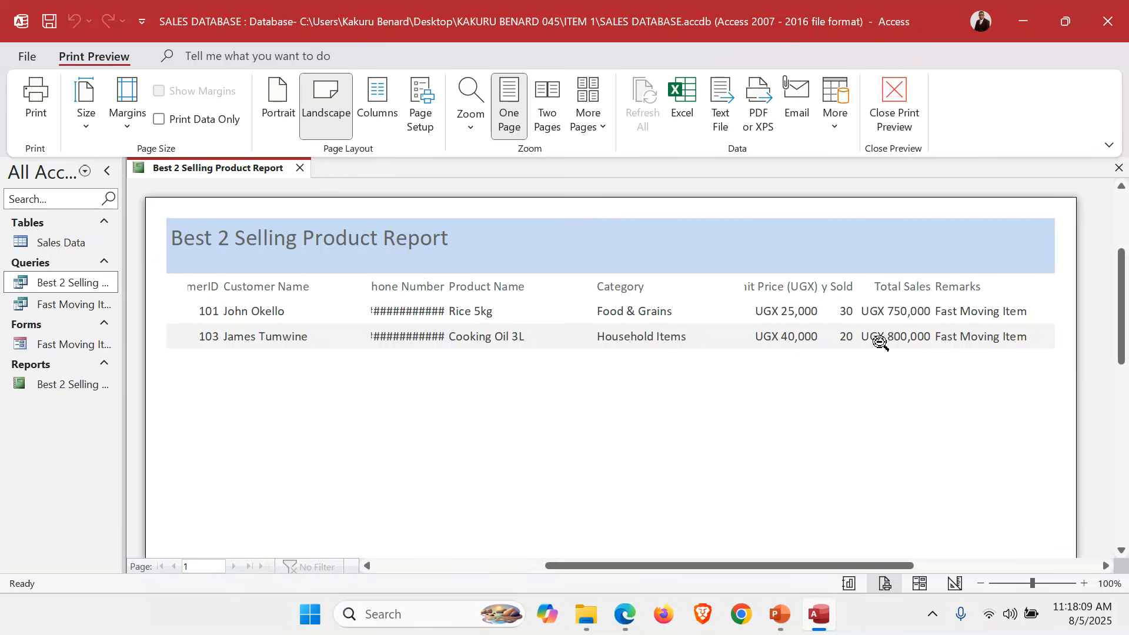
Switch the report to Design View, close the Property Sheet, and fill the report header yellow.
click(897, 97)
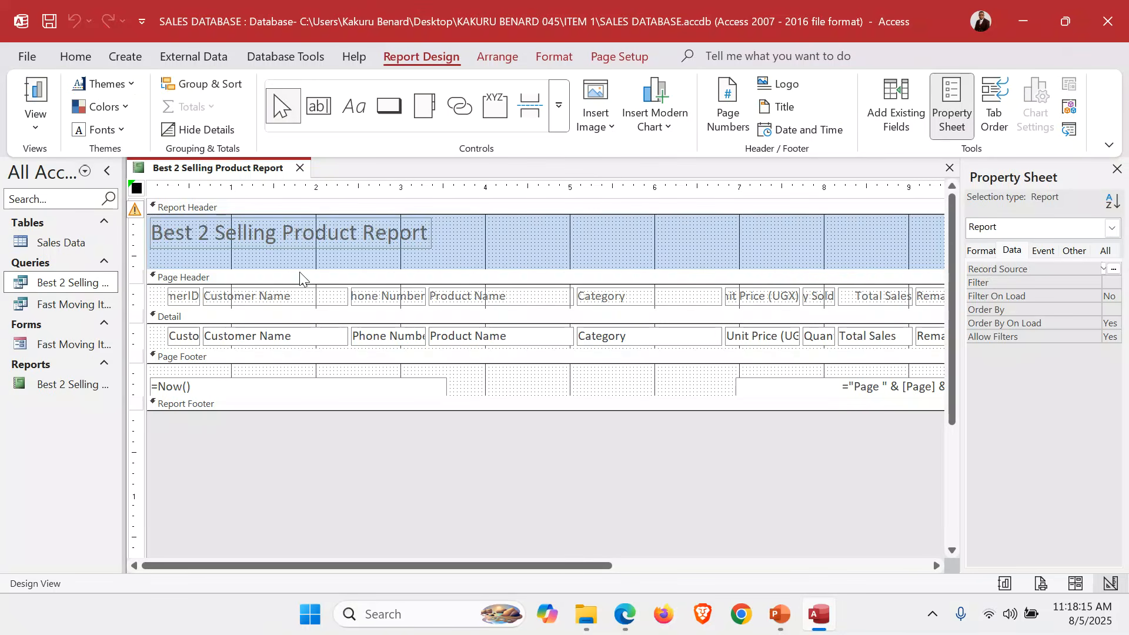
click(1116, 169)
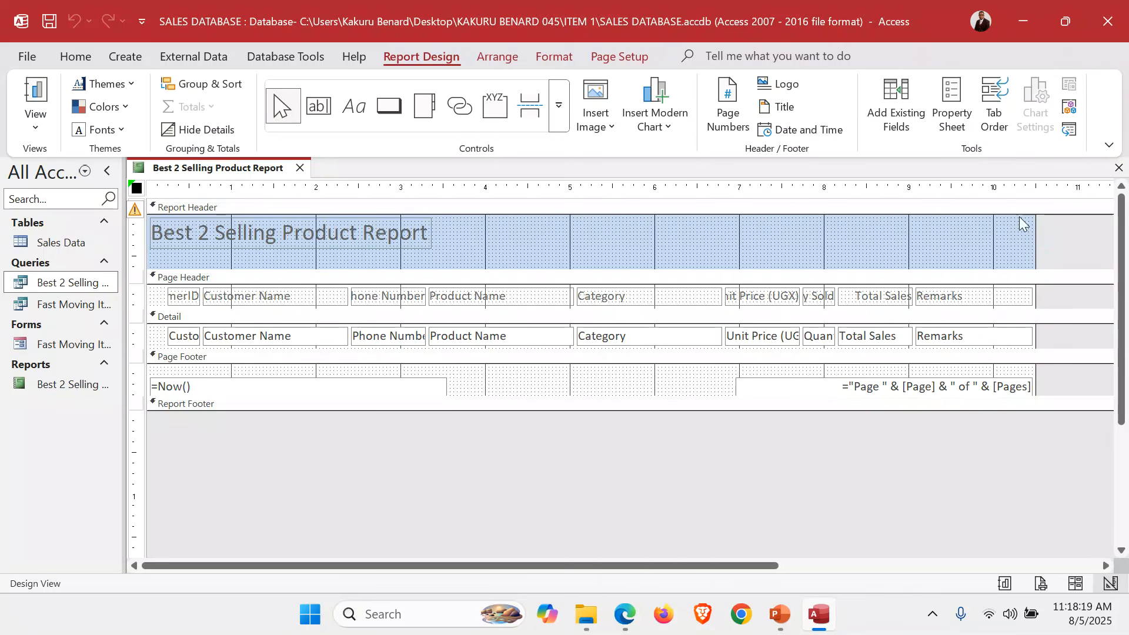
right_click(488, 234)
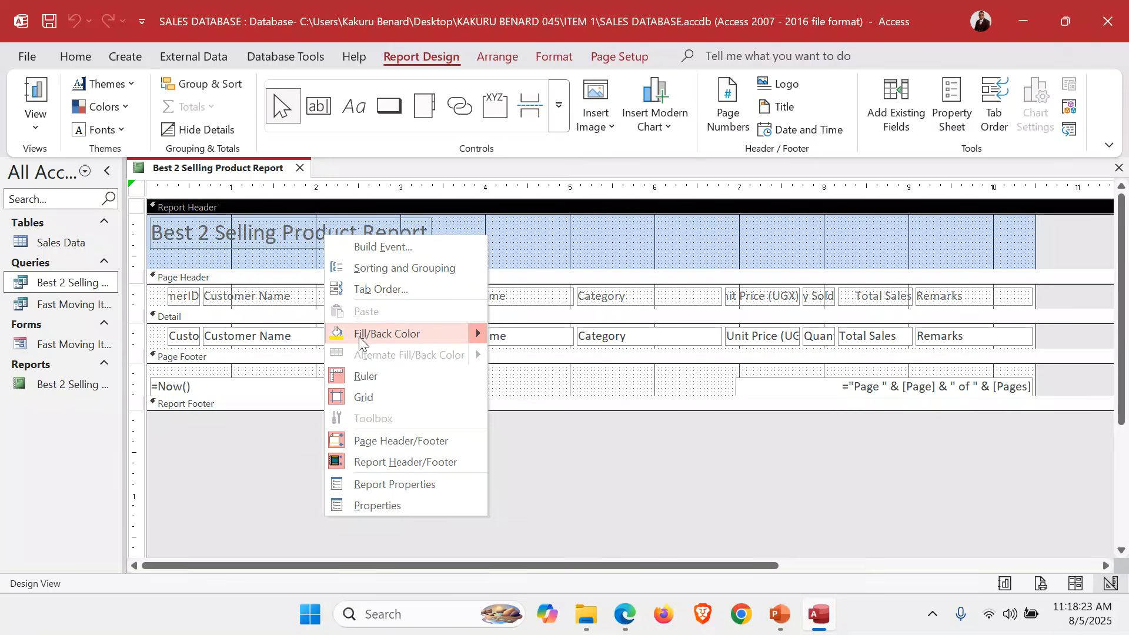
click(252, 421)
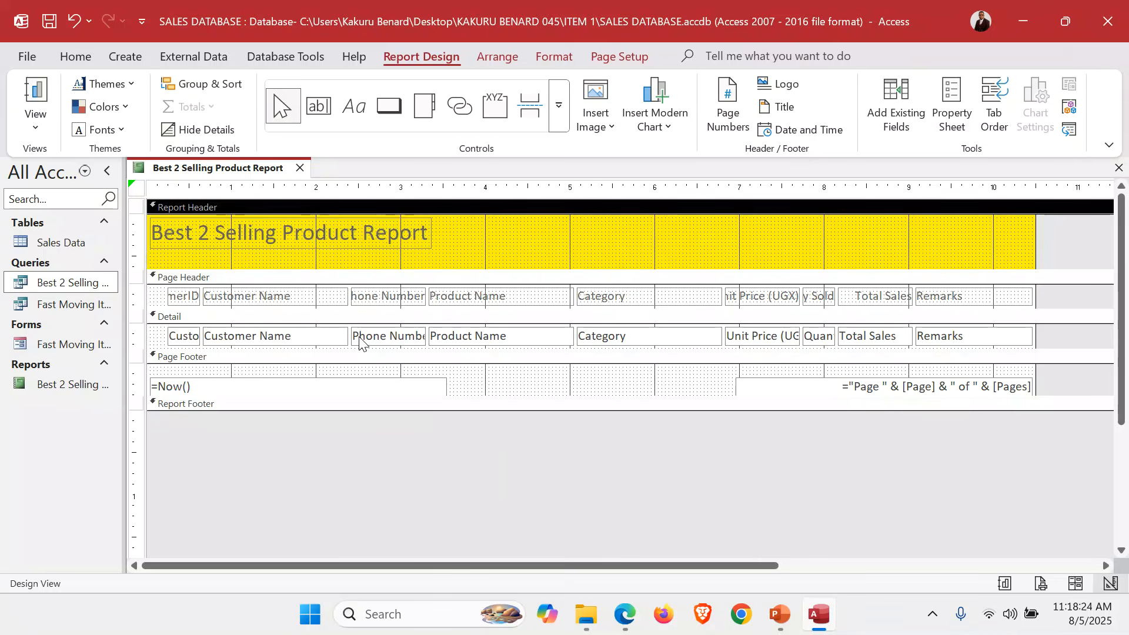
Fill the page header green and the detail section light peach.
right_click(153, 297)
mouse_move(141, 396)
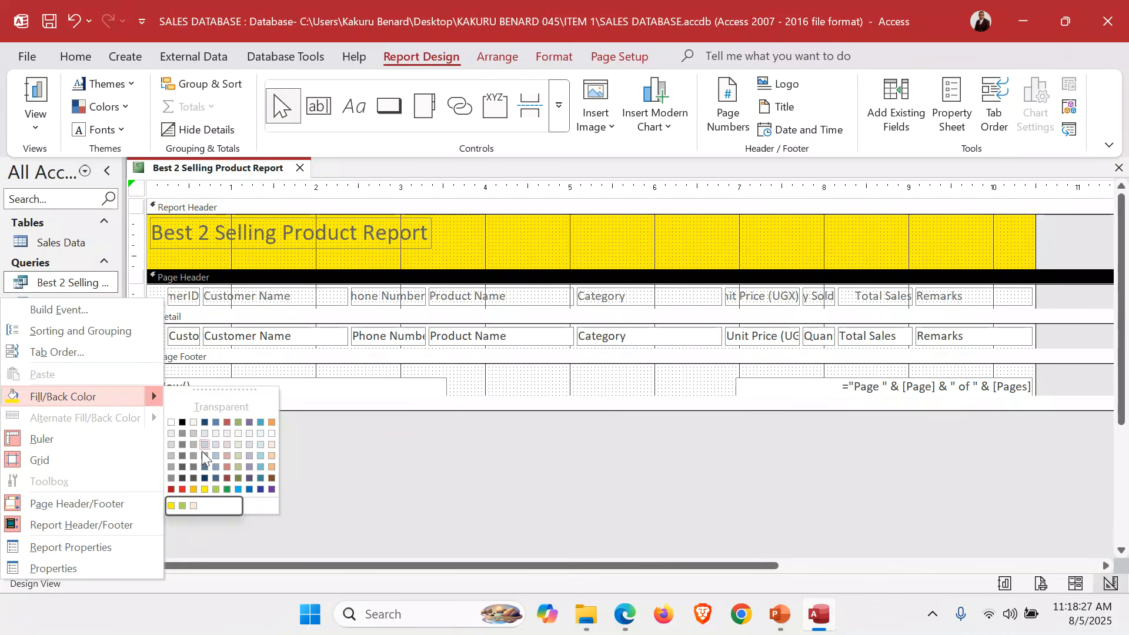
click(182, 506)
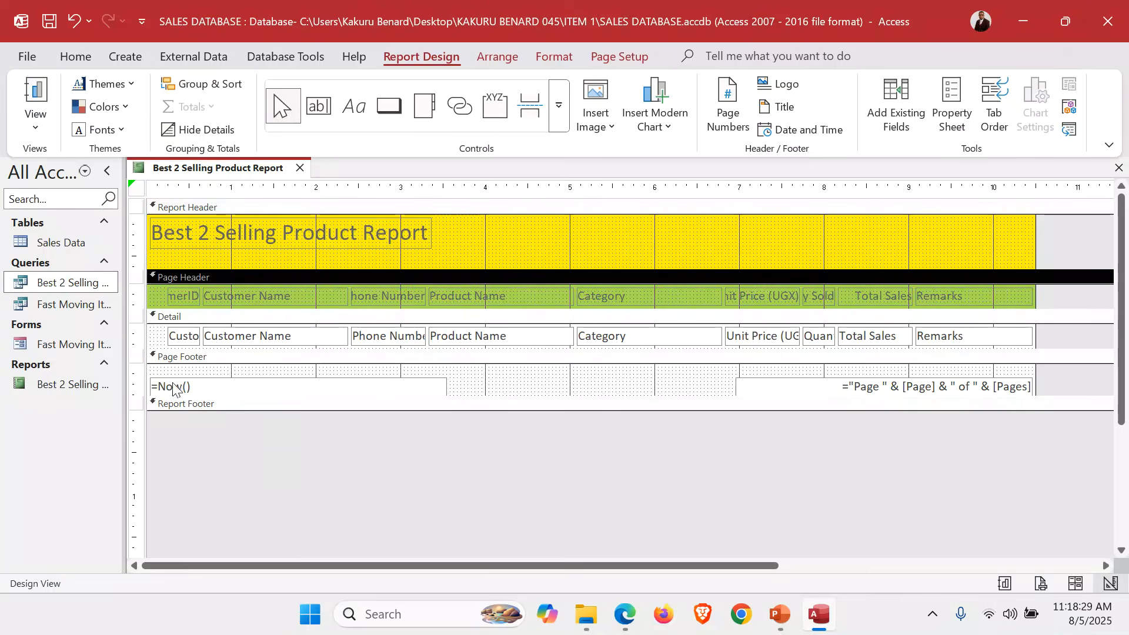
right_click(164, 338)
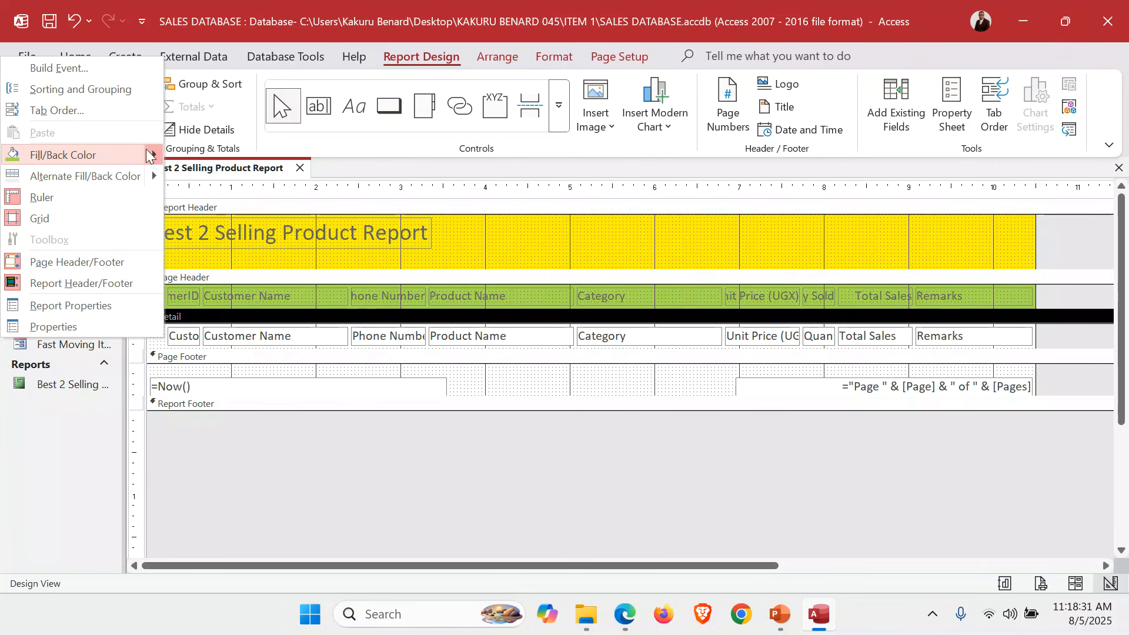
mouse_move(147, 154)
click(193, 264)
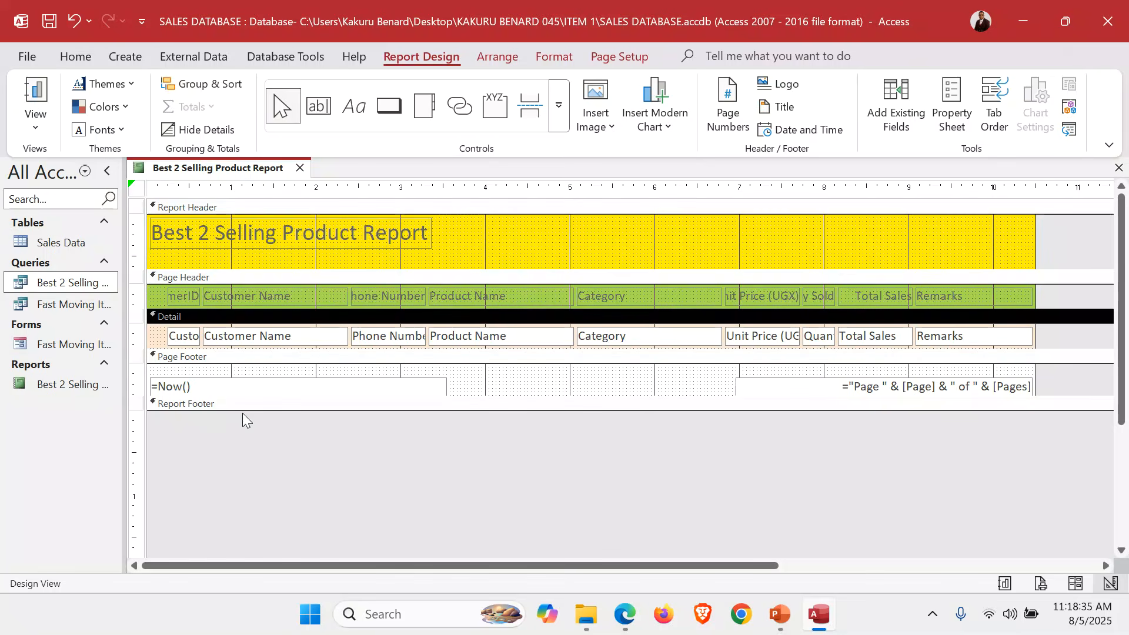
Enlarge the Report Footer, add the author's name label, and widen the CustomerID column.
mouse_move(242, 411)
mouse_down()
mouse_move(243, 439)
mouse_move(394, 433)
mouse_up()
click(353, 106)
text(k)
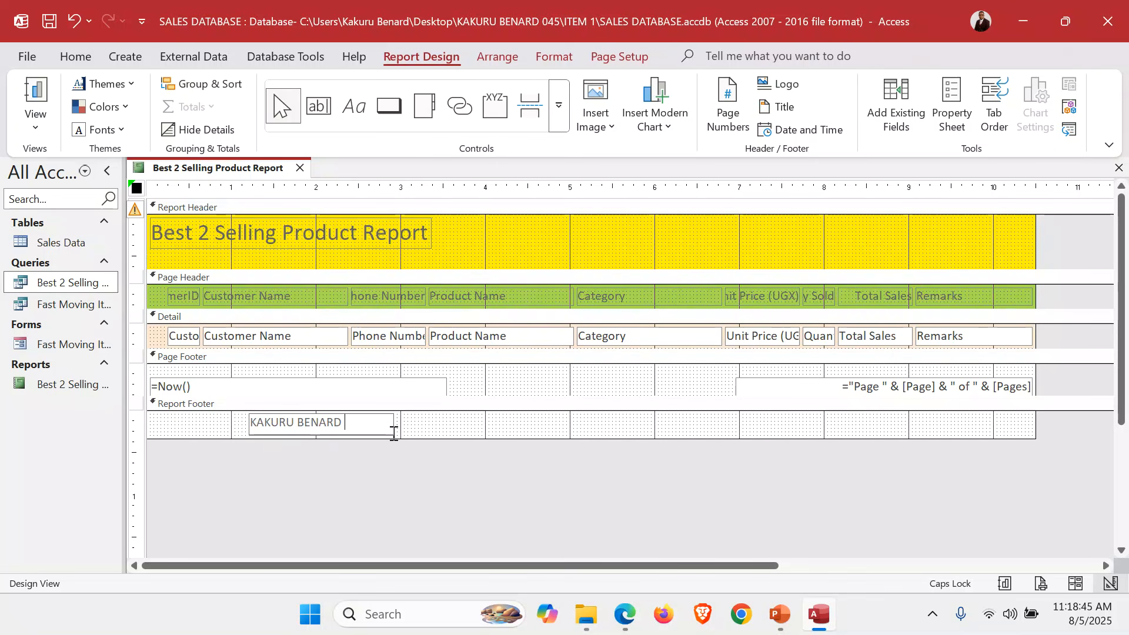
key(Return)
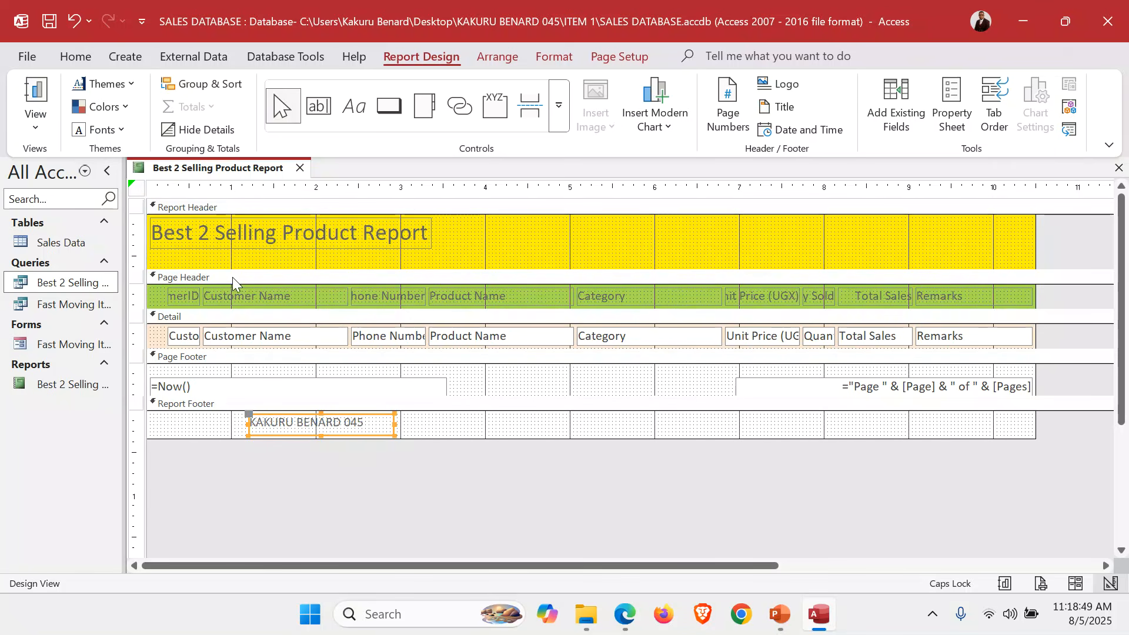
drag(184, 260, 180, 348)
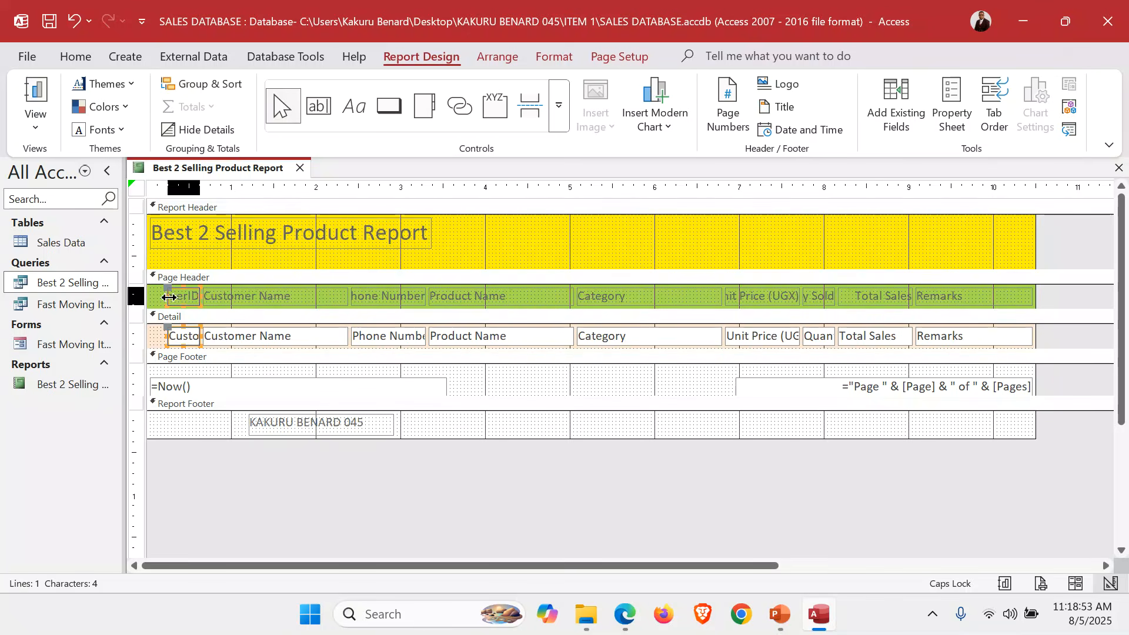
drag(169, 297, 150, 297)
Resize the CustomerID and Customer Name columns and nudge Customer Name left.
click(272, 262)
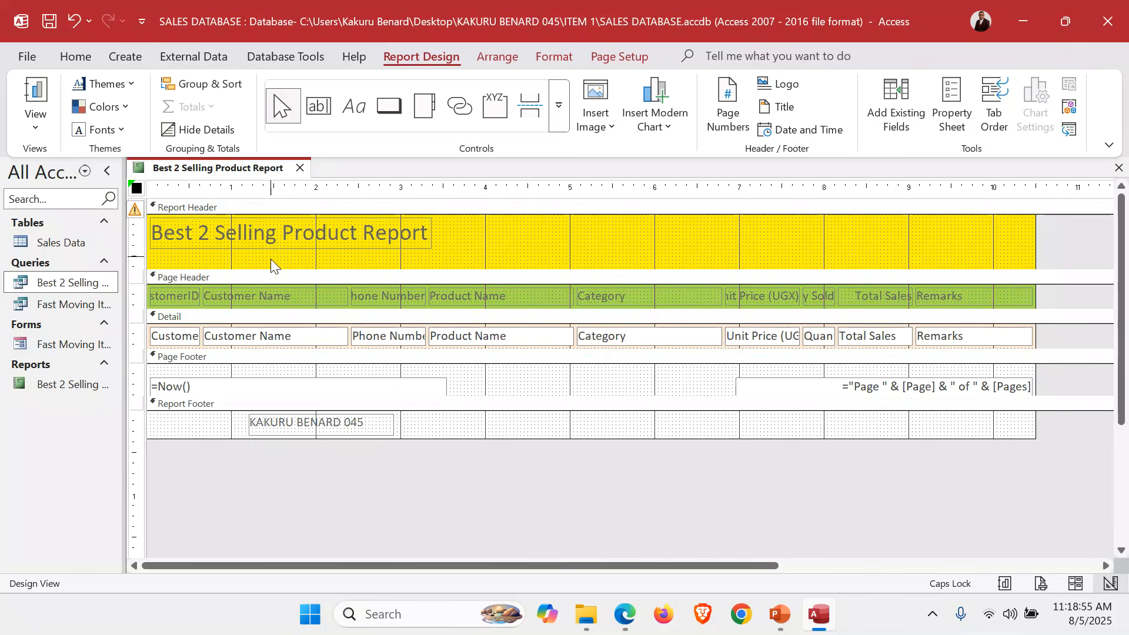
drag(270, 262, 276, 354)
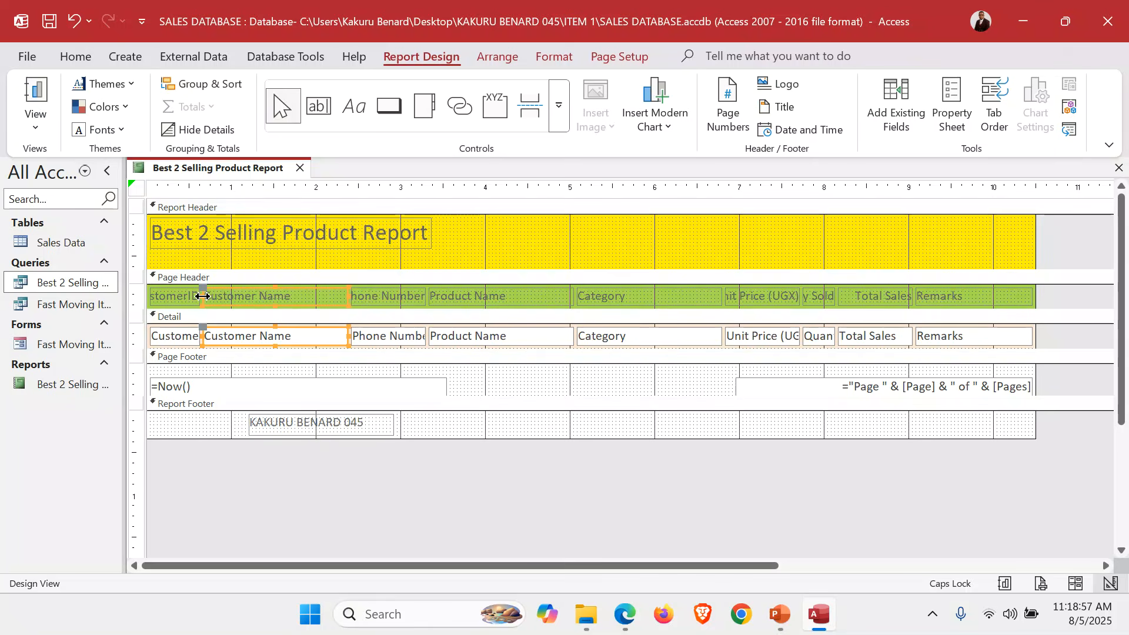
drag(203, 296, 244, 301)
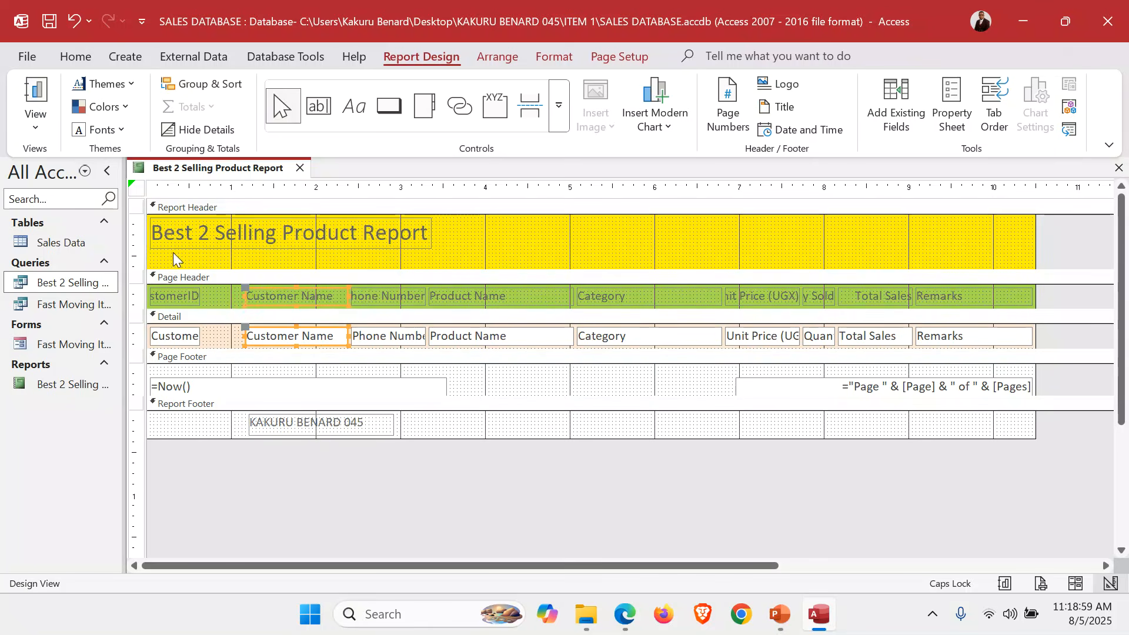
drag(173, 258, 176, 357)
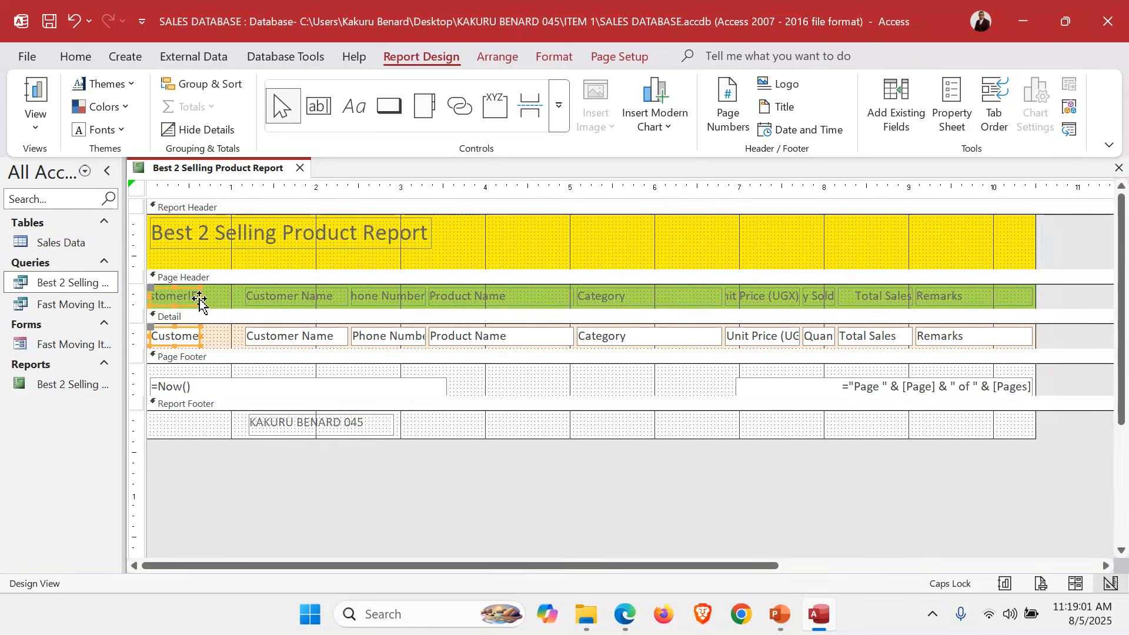
mouse_move(199, 296)
mouse_down()
mouse_move(243, 295)
mouse_move(215, 296)
mouse_up()
drag(280, 268, 280, 341)
key(Left)
key(Left)
key(Left)
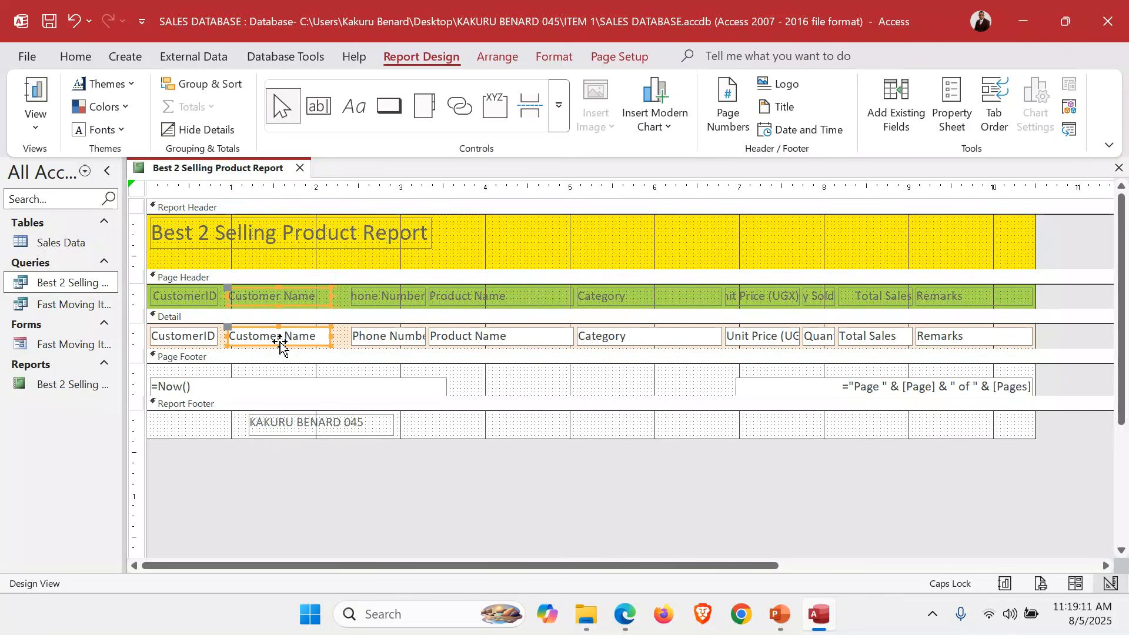
key(Left)
key(Left)
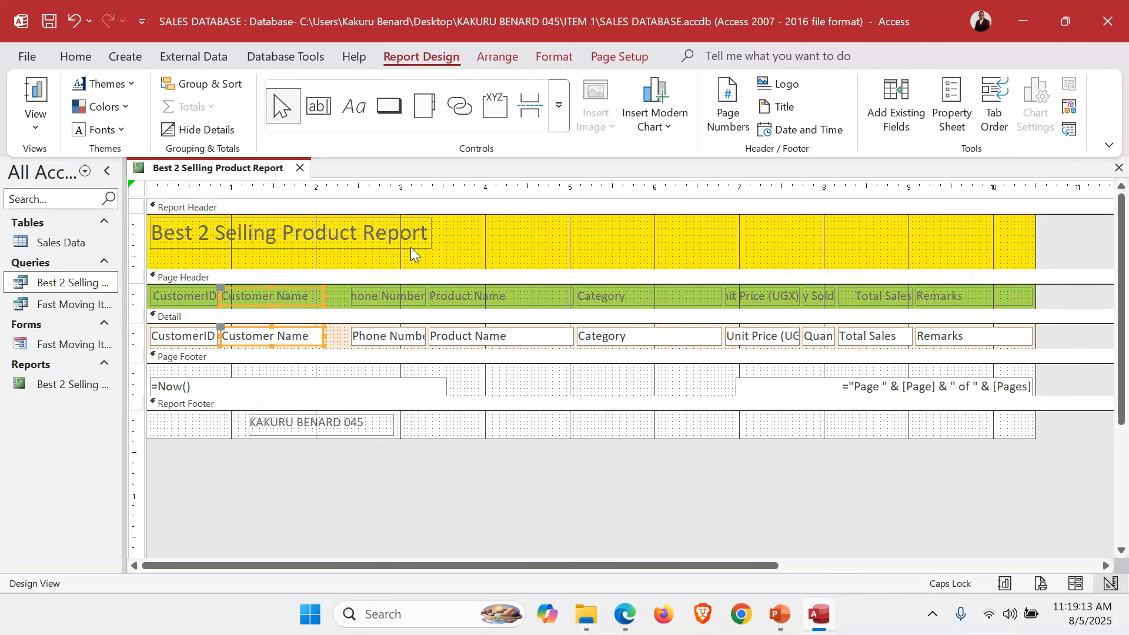
Widen the Phone Number column and narrow Product Name from its left side.
drag(380, 257, 386, 344)
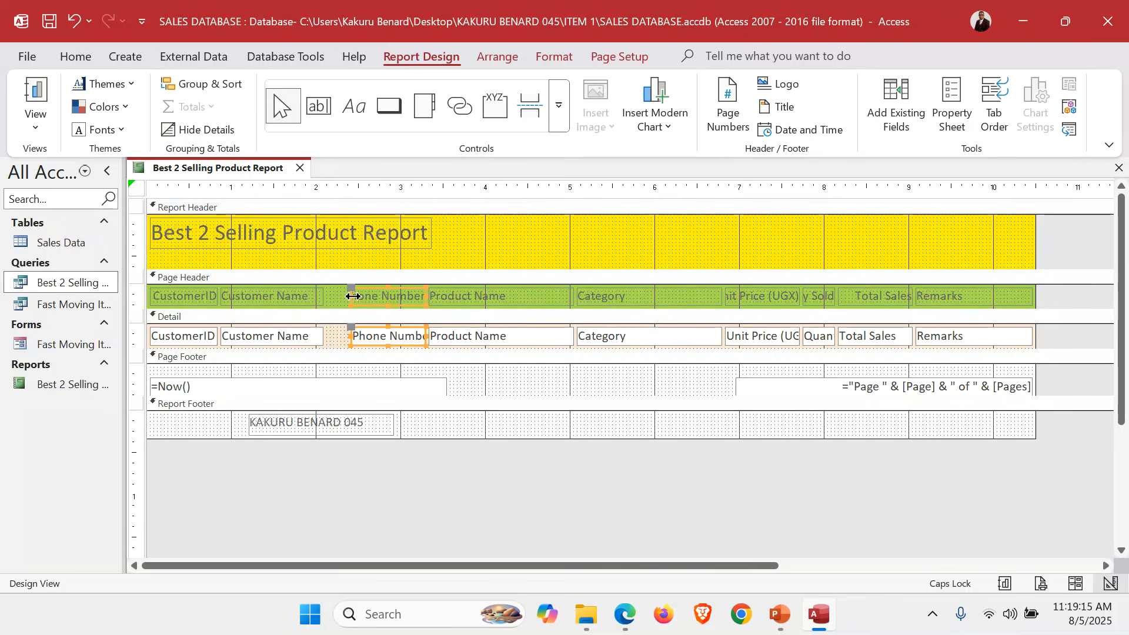
drag(353, 296, 327, 300)
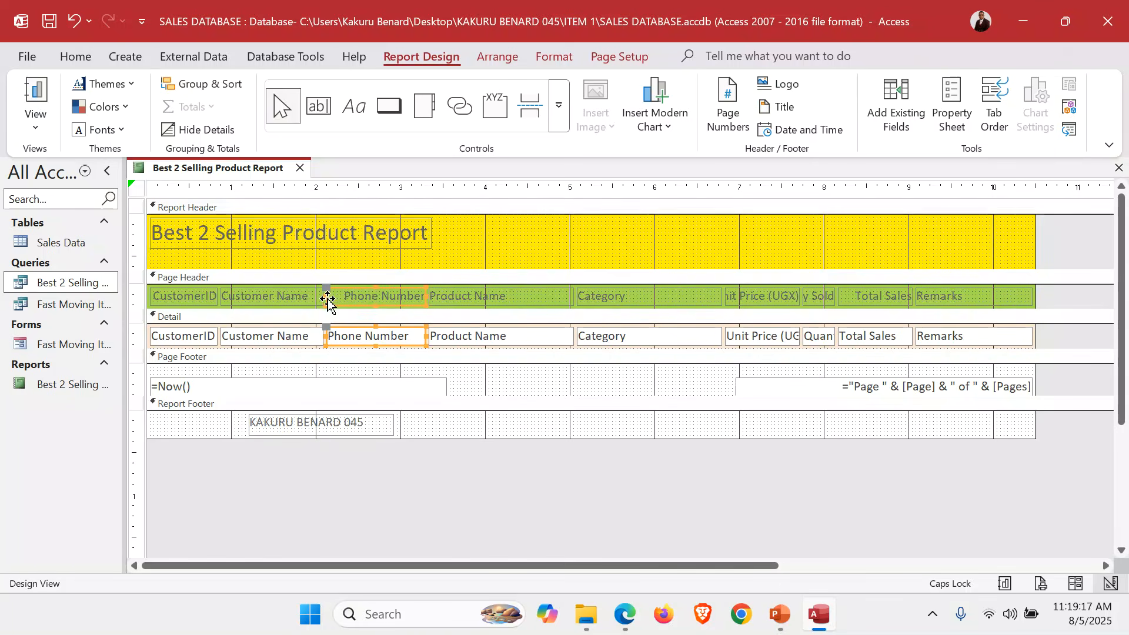
drag(484, 249, 504, 349)
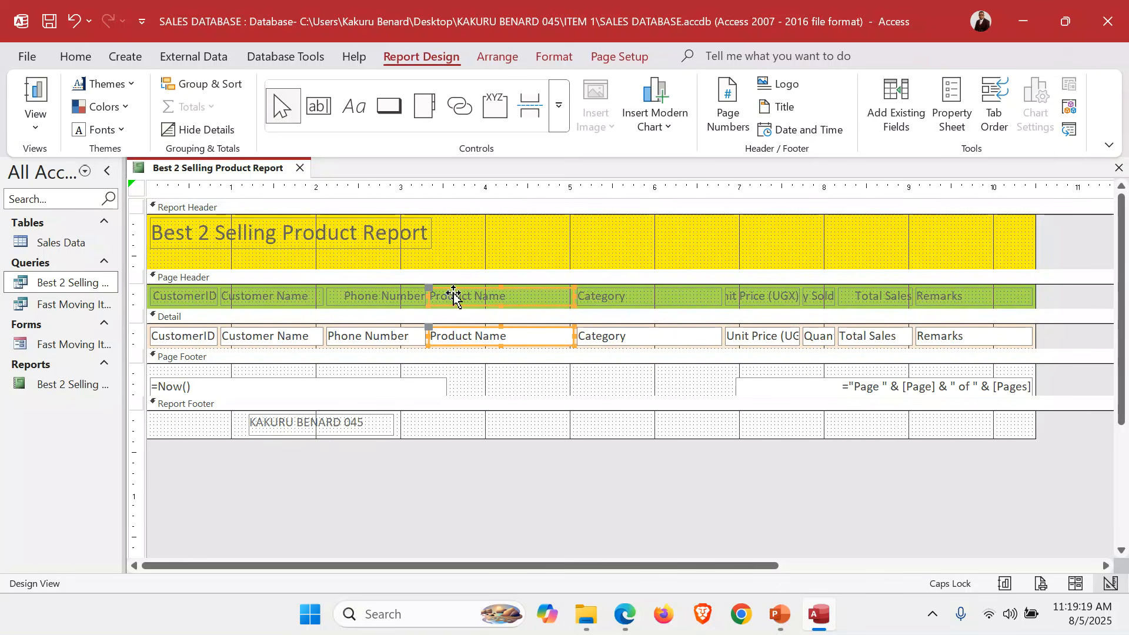
drag(427, 295, 452, 303)
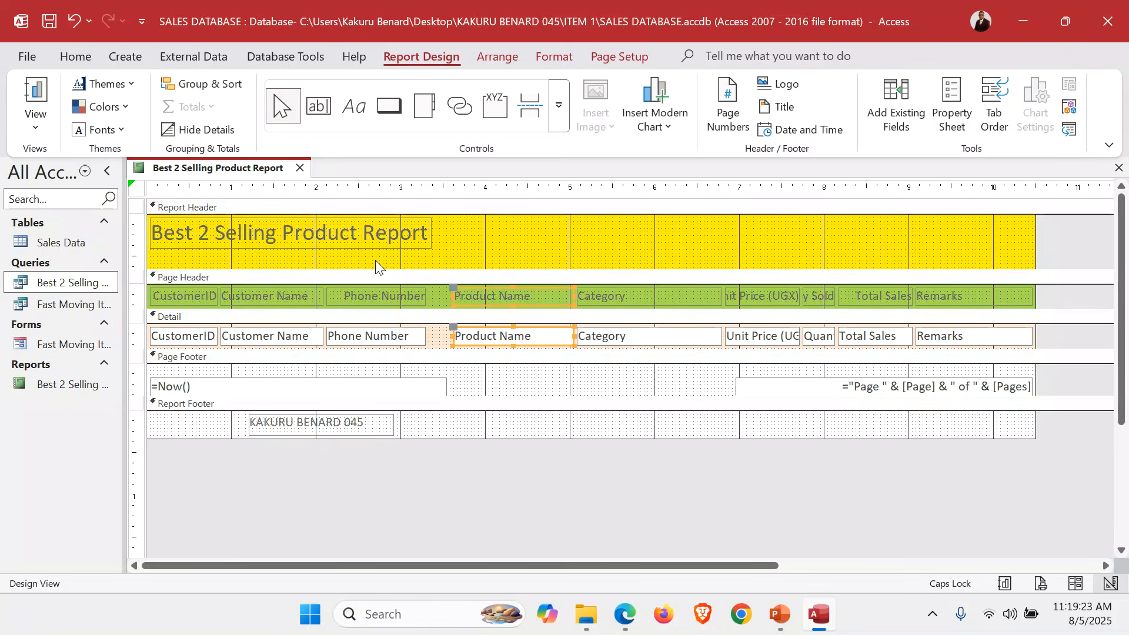
drag(375, 265, 380, 339)
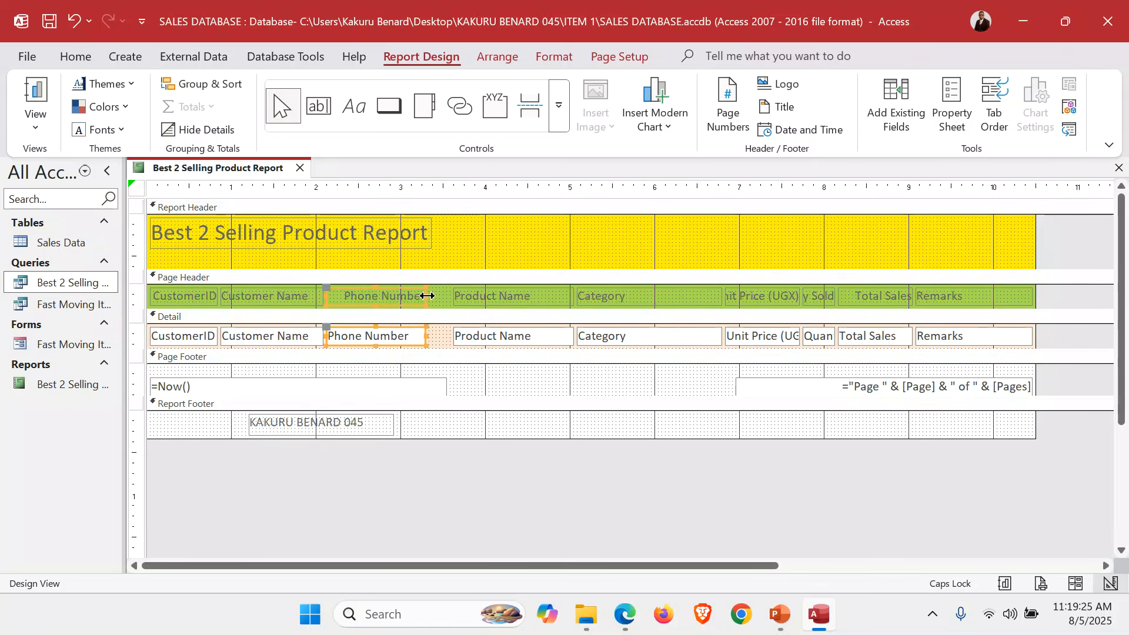
drag(426, 294, 451, 296)
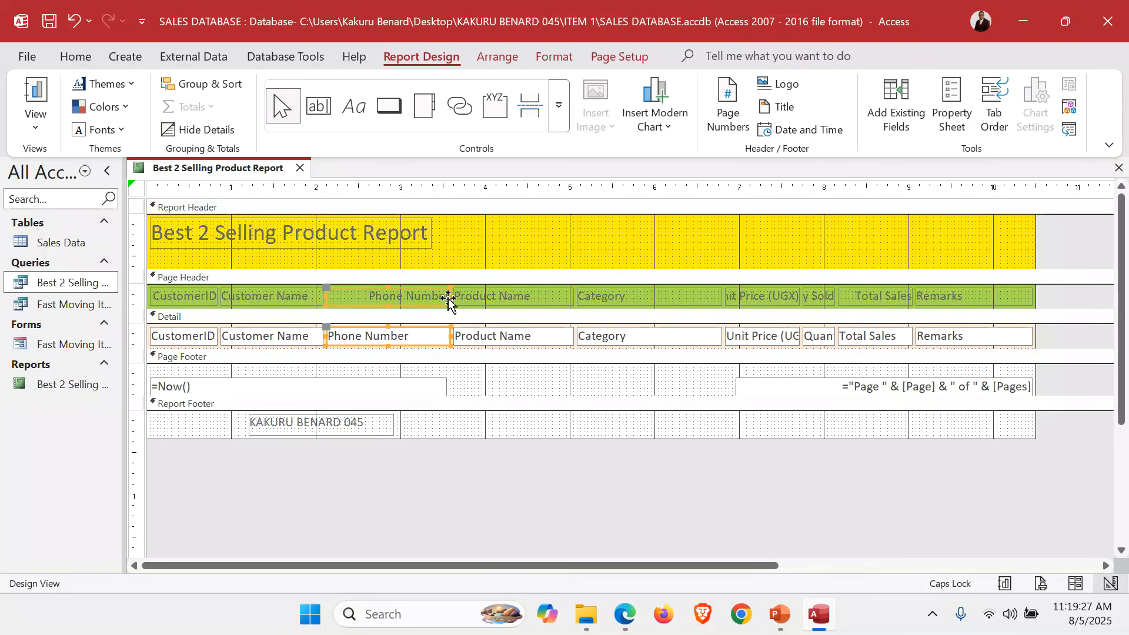
Narrow the Category column and widen and shift the Unit Price (UGX) column left.
drag(634, 253, 645, 354)
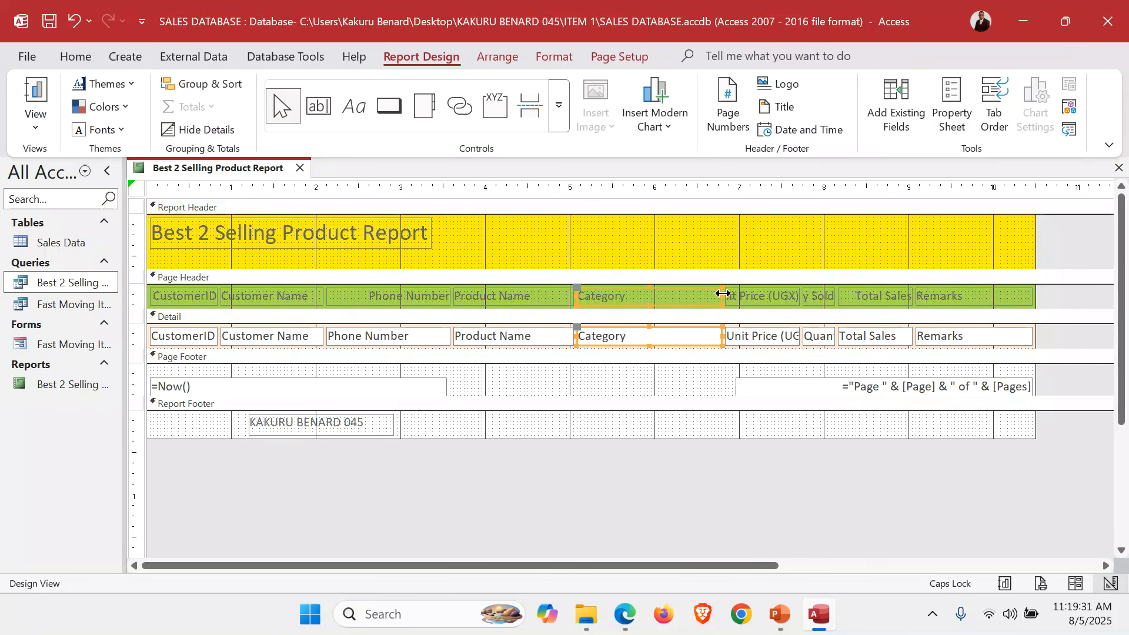
drag(722, 296, 668, 305)
drag(753, 259, 776, 359)
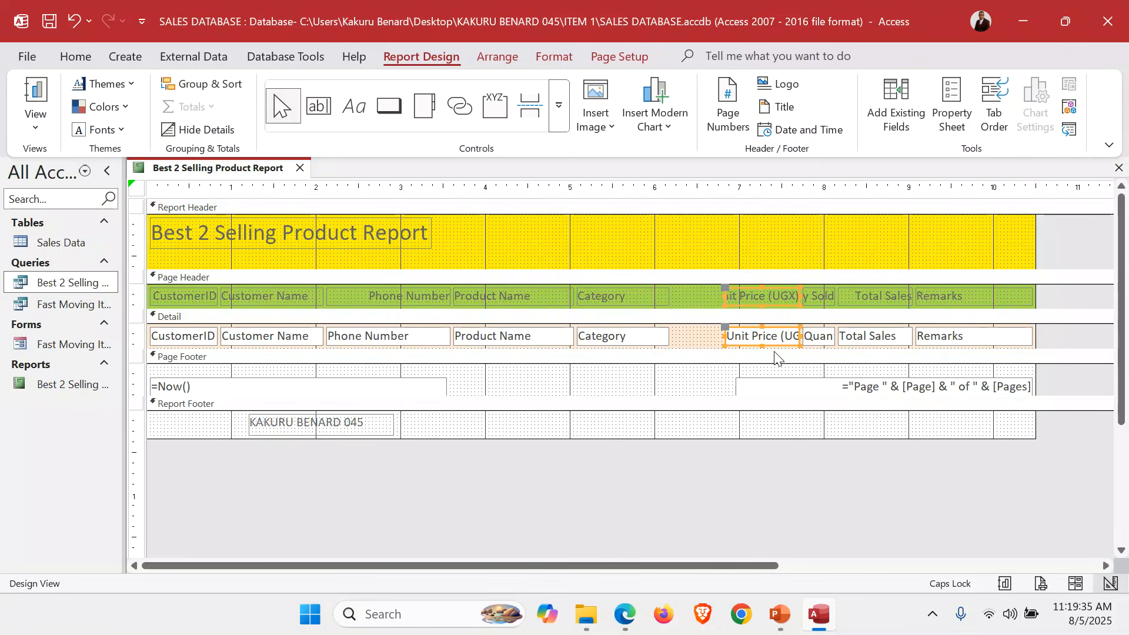
drag(725, 296, 698, 299)
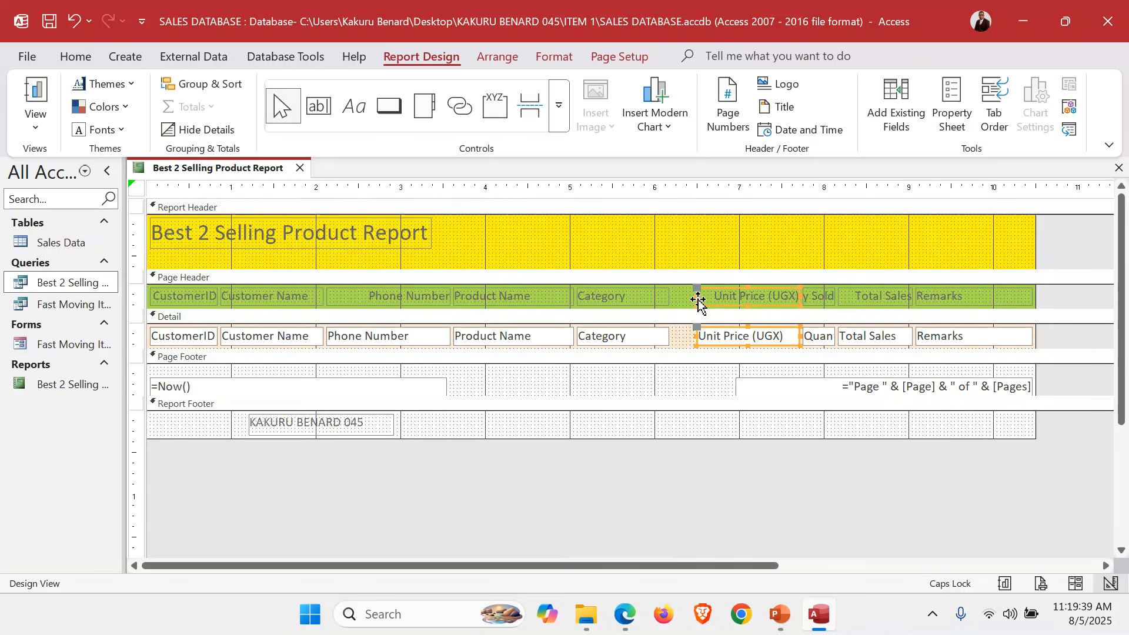
key(Left)
key(Left)
key(Left)
key(Left)
key(Left)
key(Left)
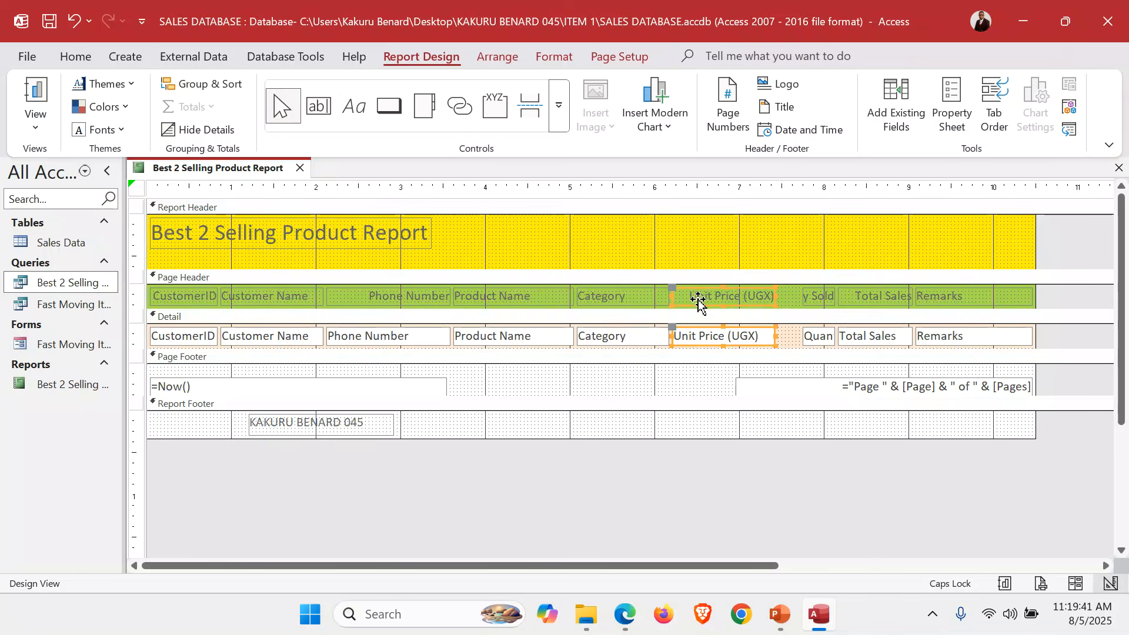
click(814, 237)
Widen the Quantity Sold column leftward and narrow the Remarks column.
click(818, 187)
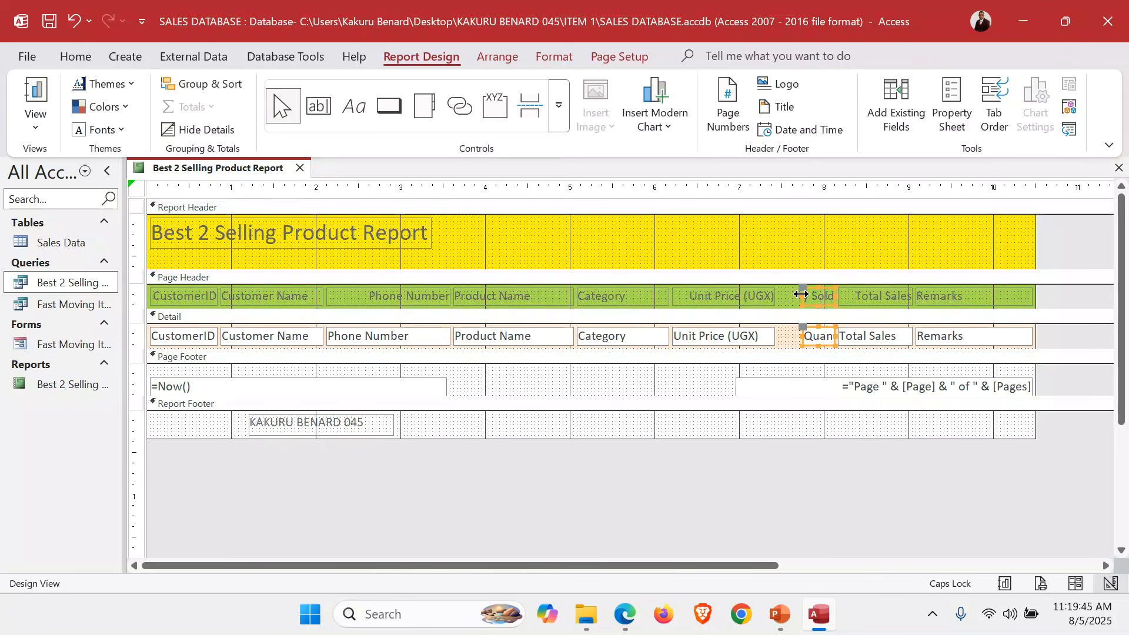
drag(802, 295, 777, 297)
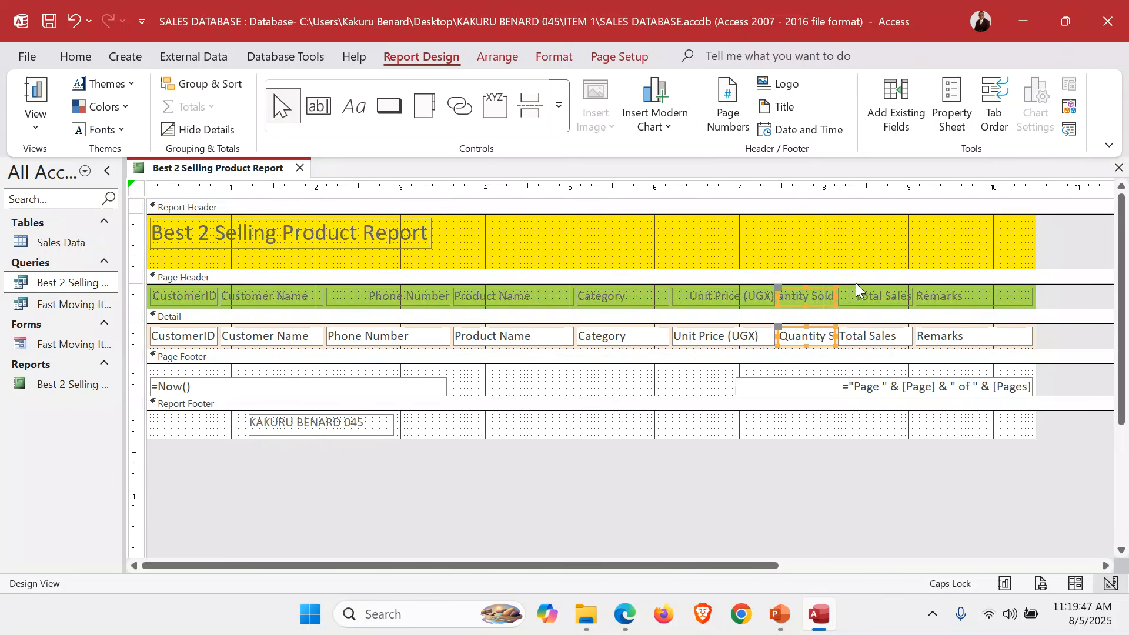
click(861, 257)
drag(942, 240, 972, 346)
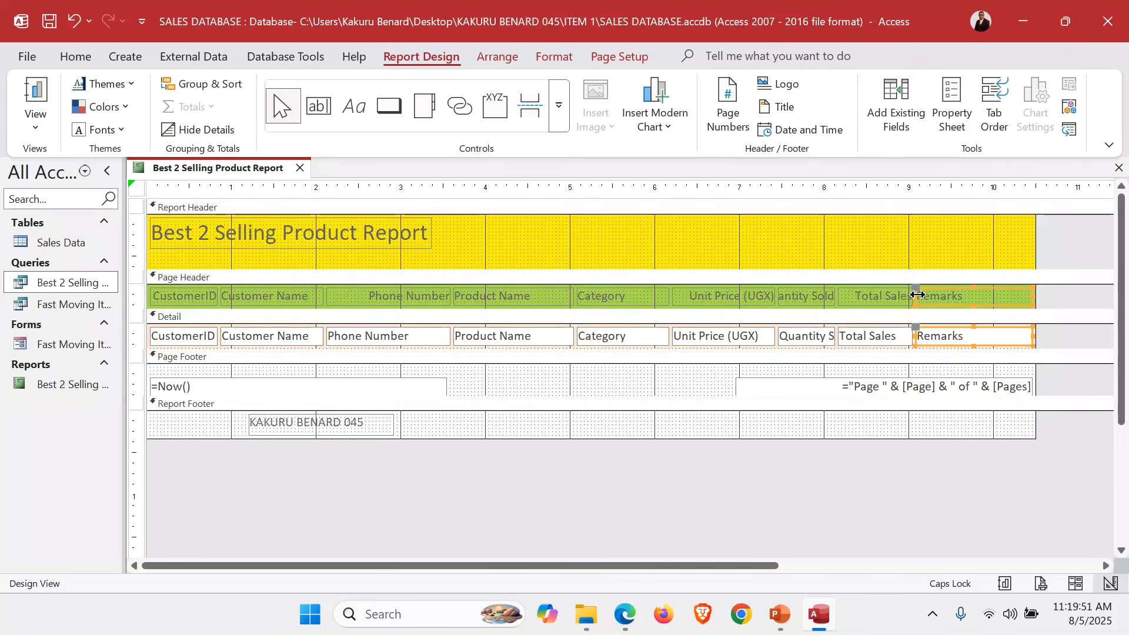
drag(918, 295, 941, 297)
Widen Quantity Sold to the right so it and Total Sales show in full.
double_click(875, 253)
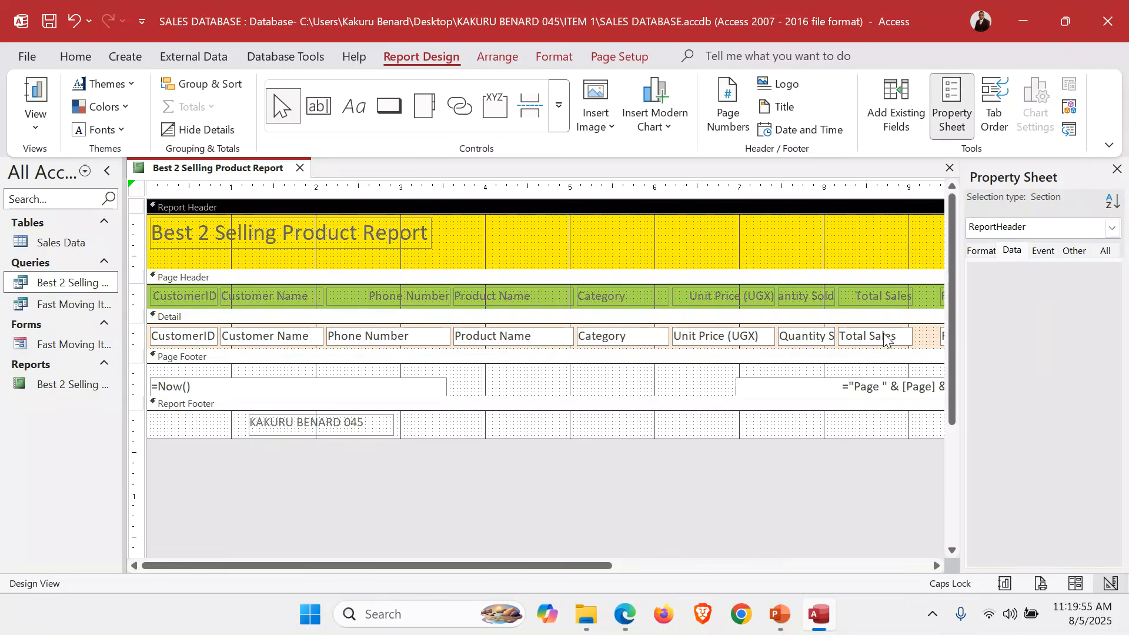
click(1117, 169)
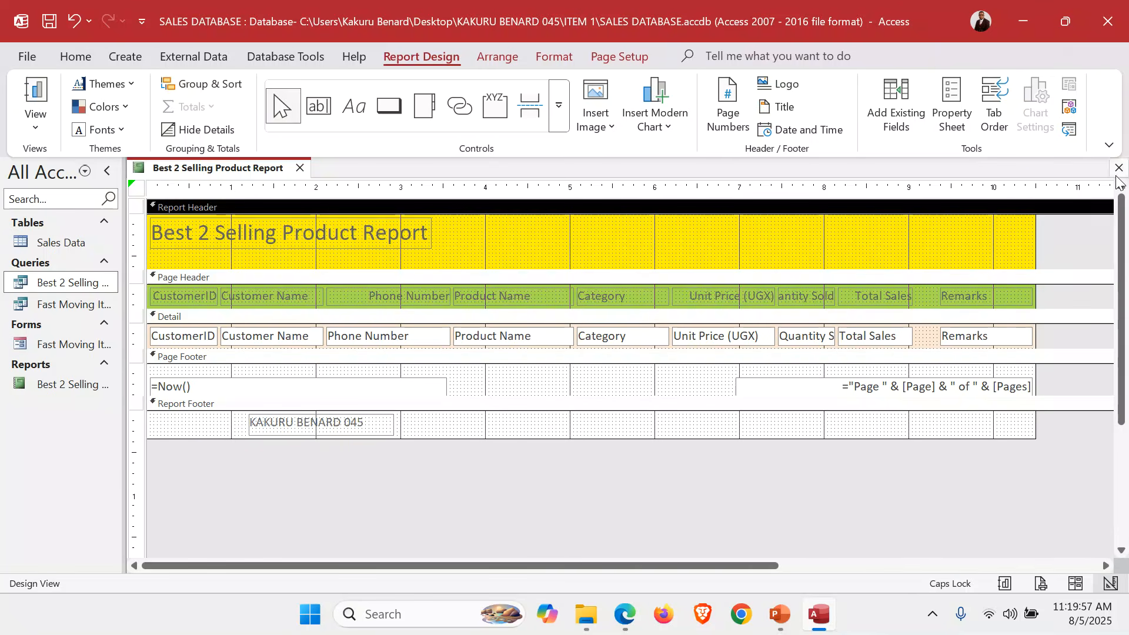
drag(859, 256, 881, 346)
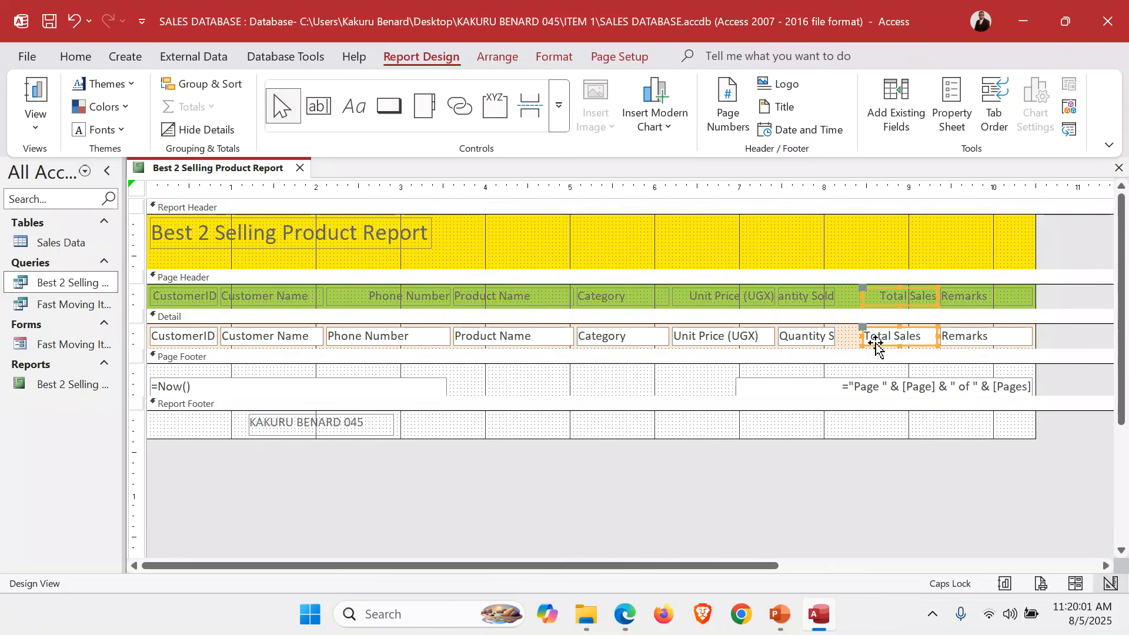
click(805, 260)
drag(805, 260, 804, 350)
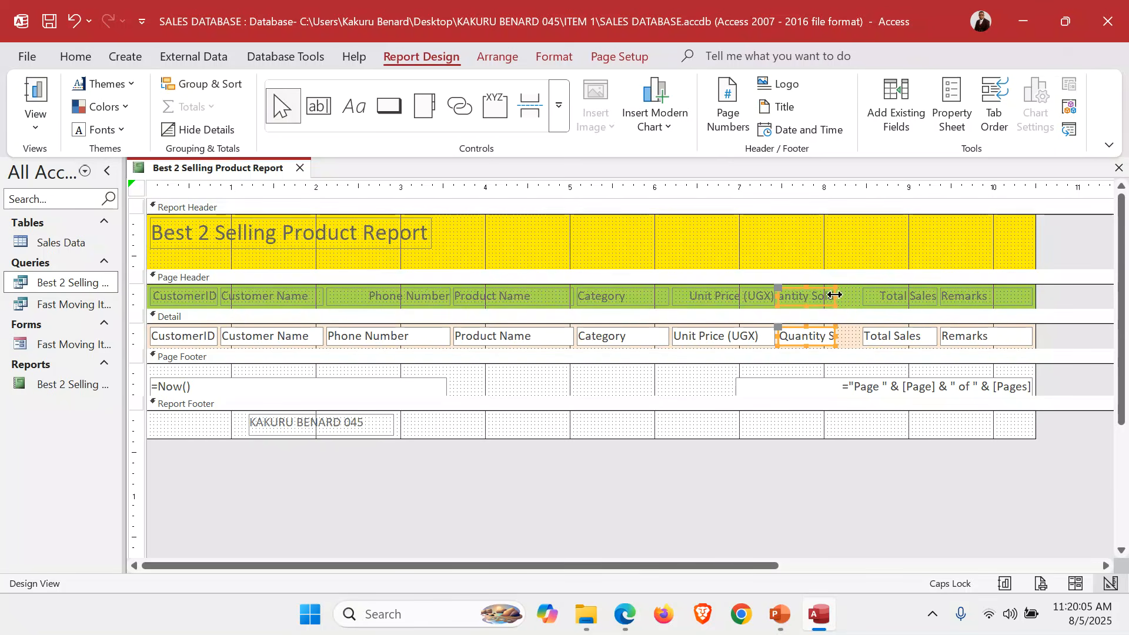
drag(837, 290, 859, 299)
click(835, 234)
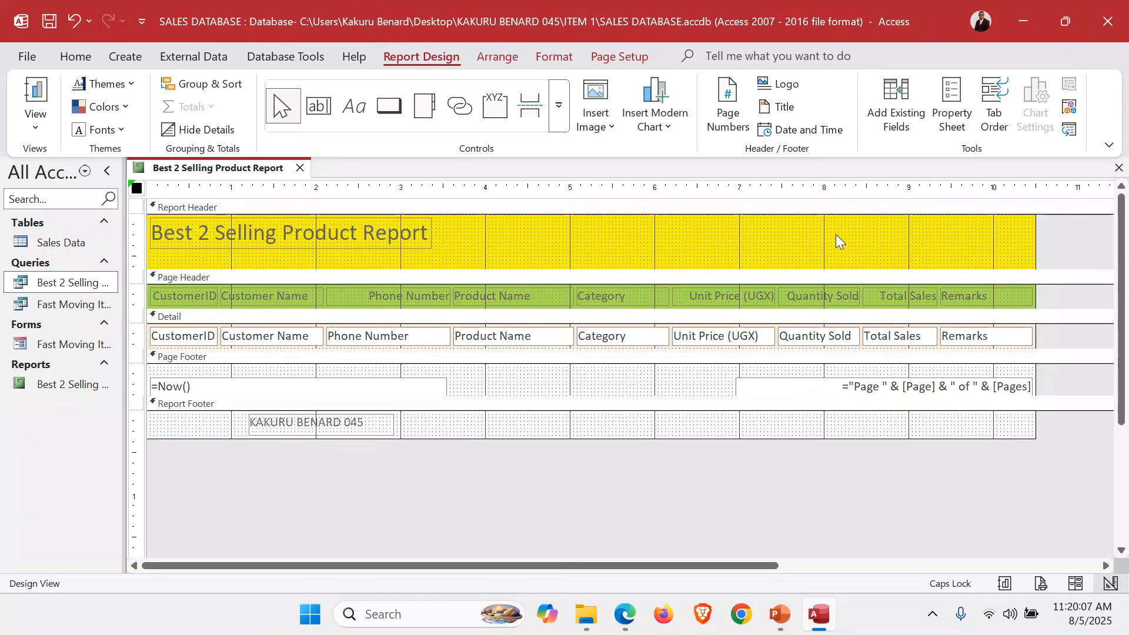
click(35, 134)
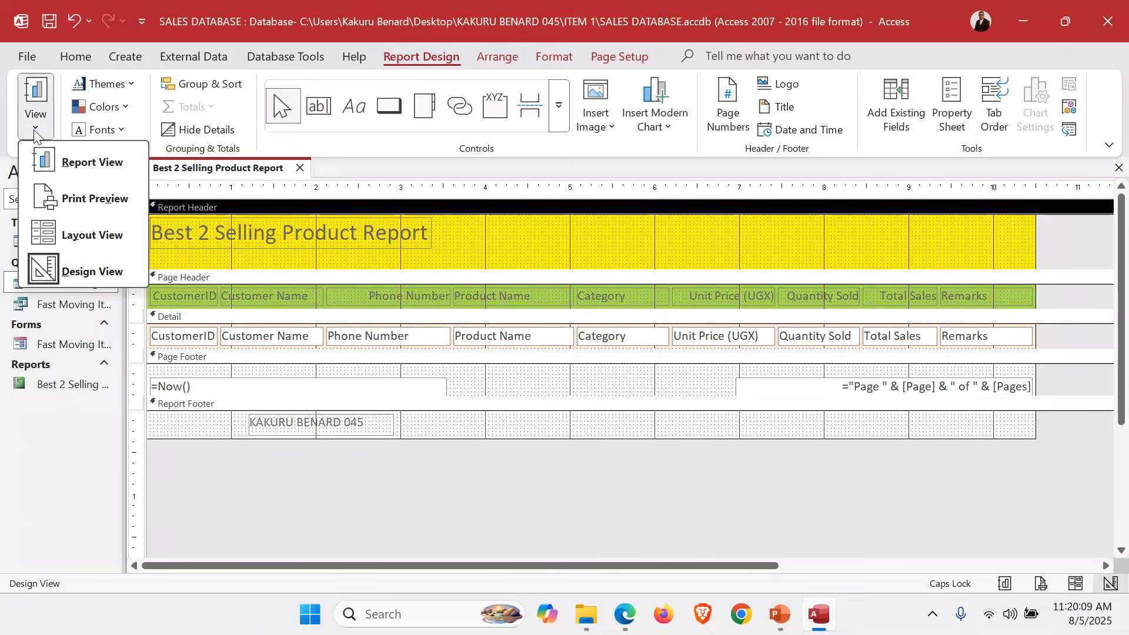
click(65, 159)
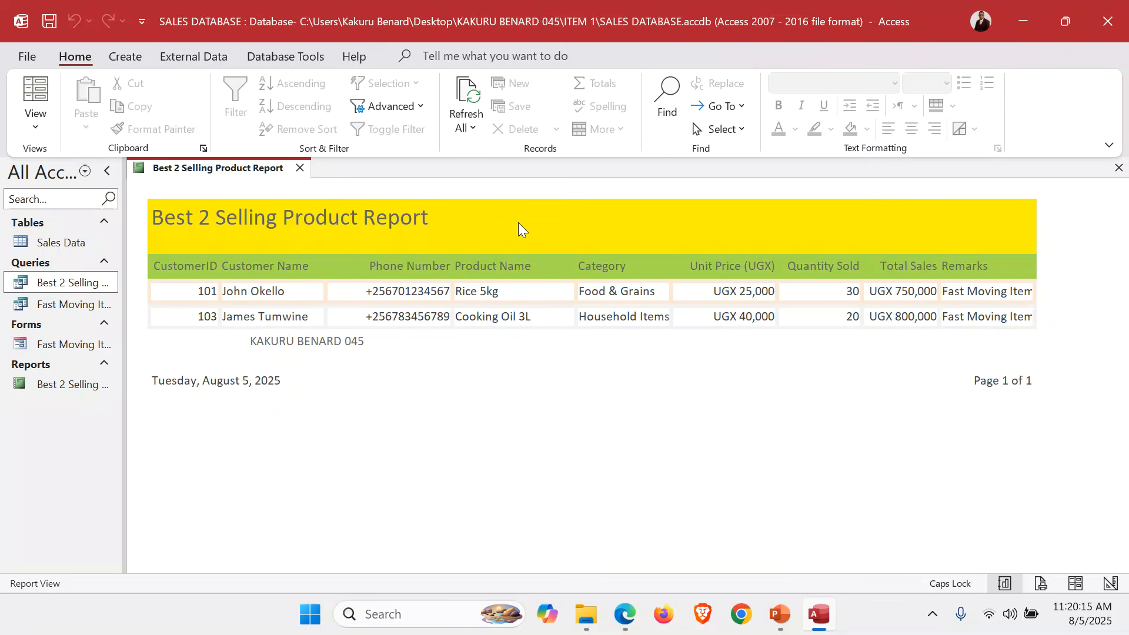
click(36, 117)
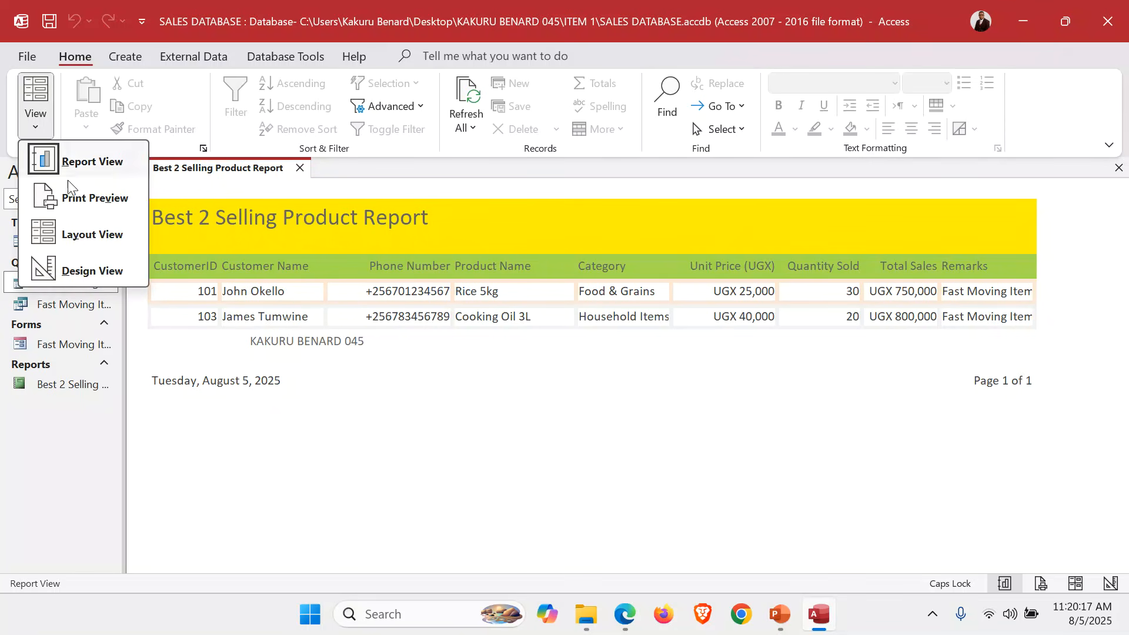
click(100, 269)
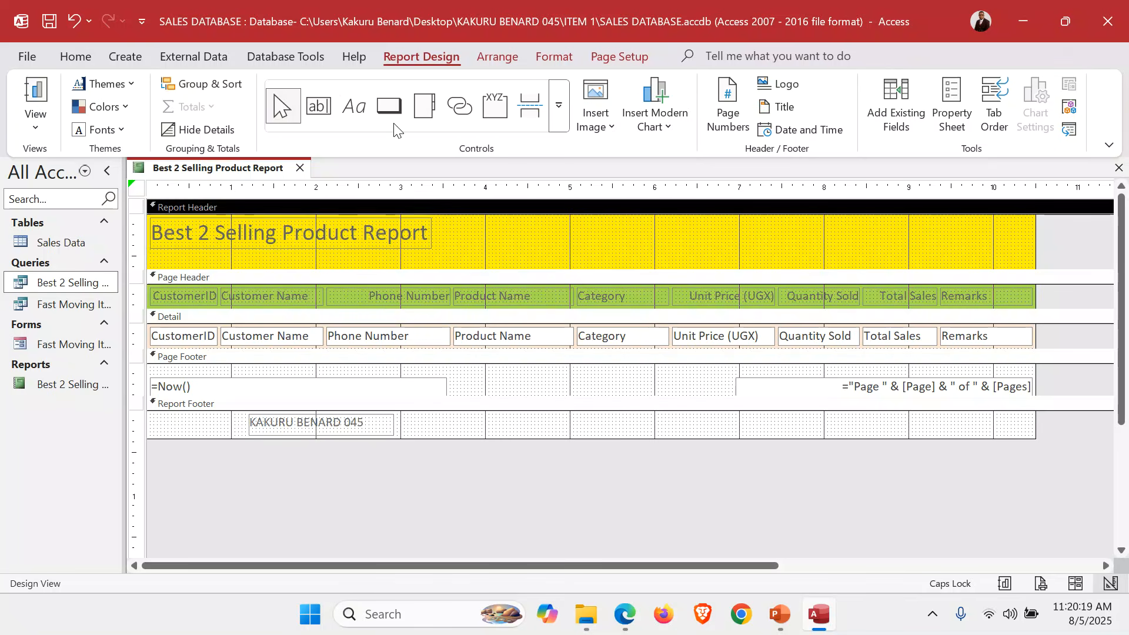
Insert the Sunrise City Supermarket logo beside the Best 2 Selling Product Report title, then close the report.
click(609, 119)
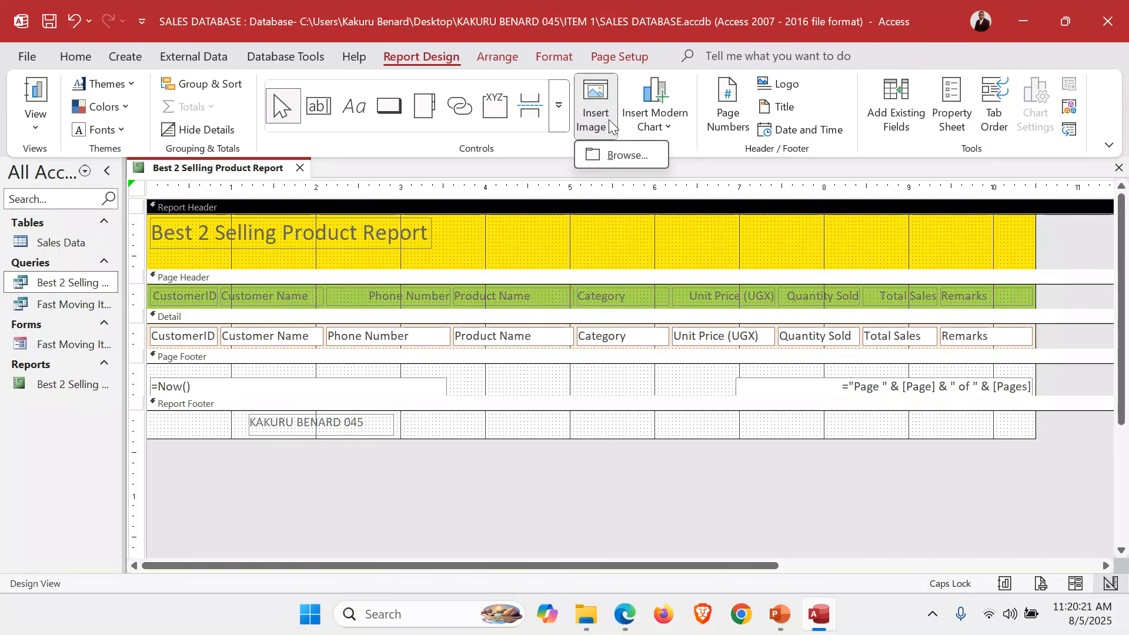
click(628, 158)
double_click(209, 180)
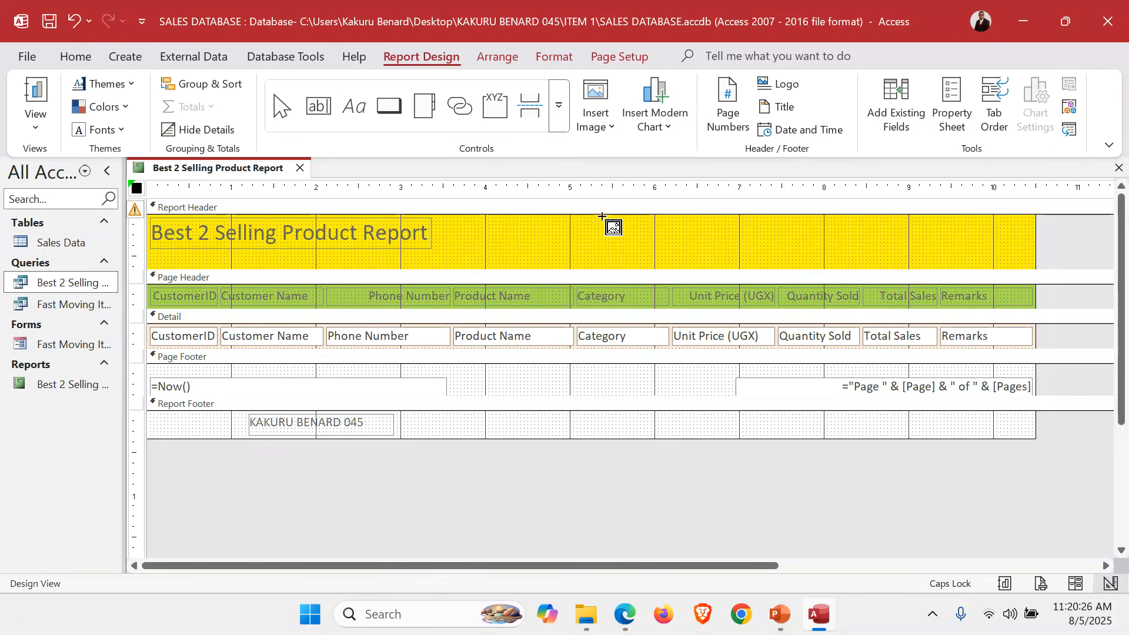
drag(602, 216, 794, 268)
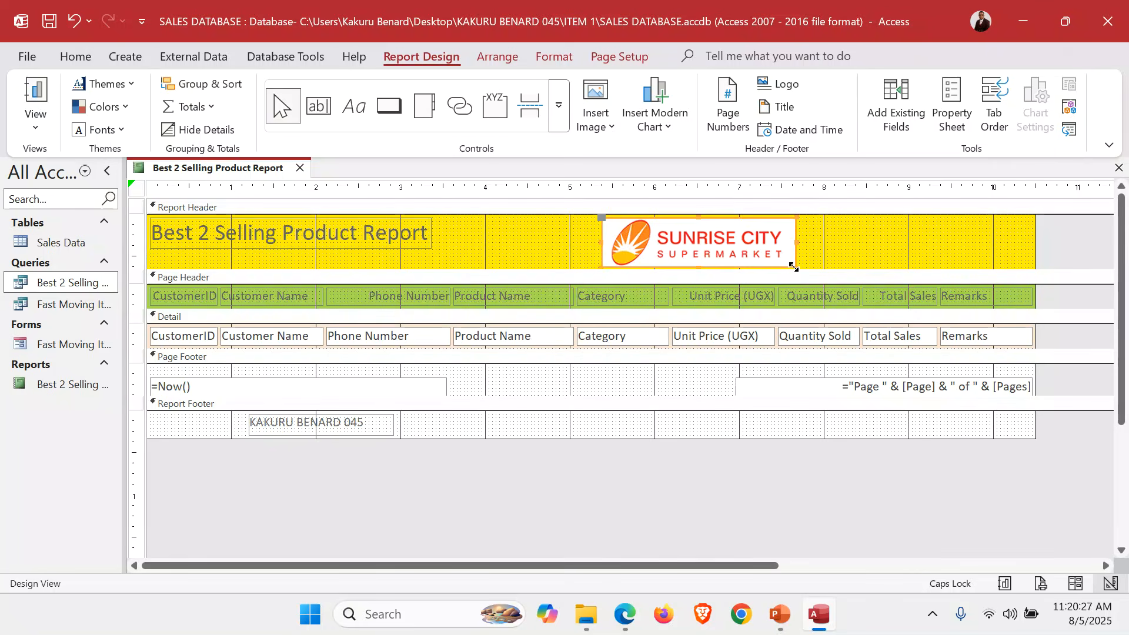
click(867, 263)
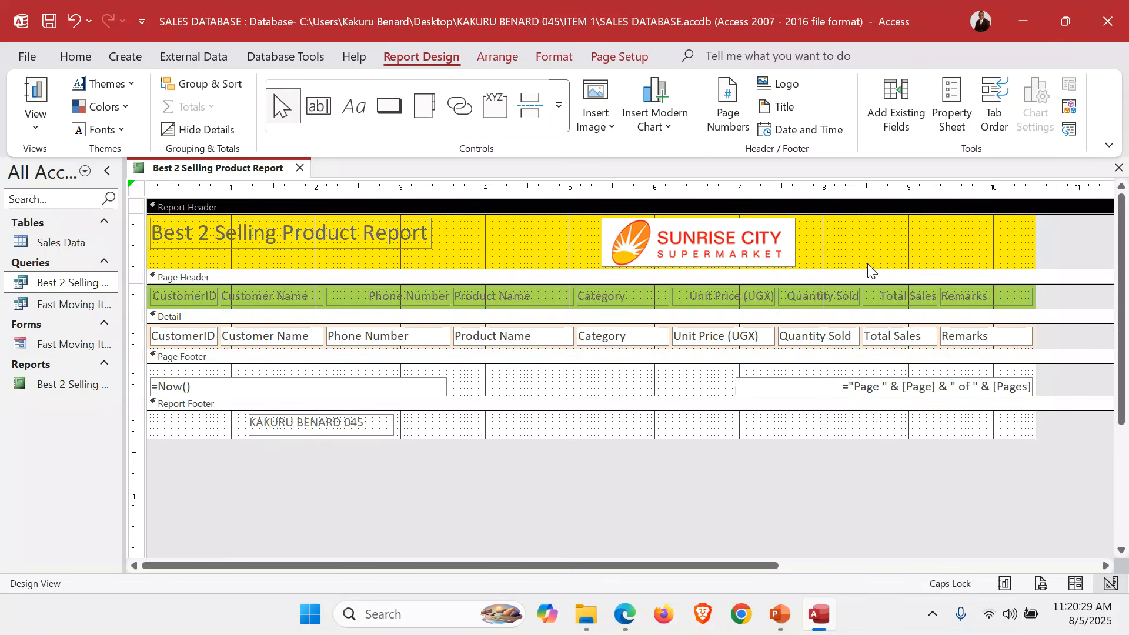
click(1118, 168)
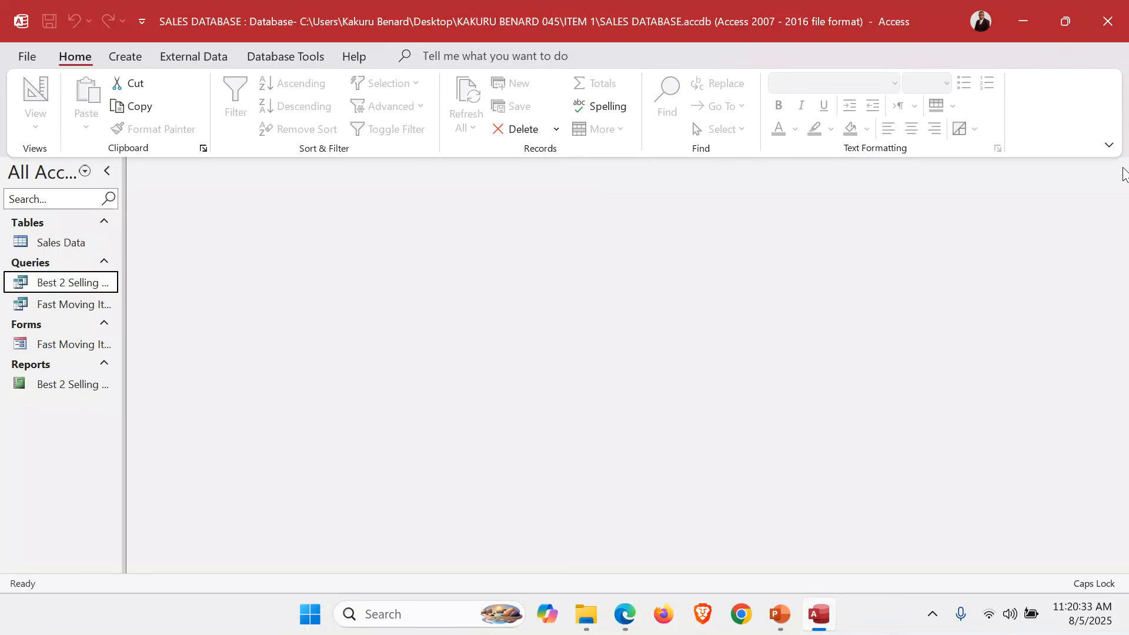
Open the Sales Data table in print preview zoomed to 100%.
double_click(49, 241)
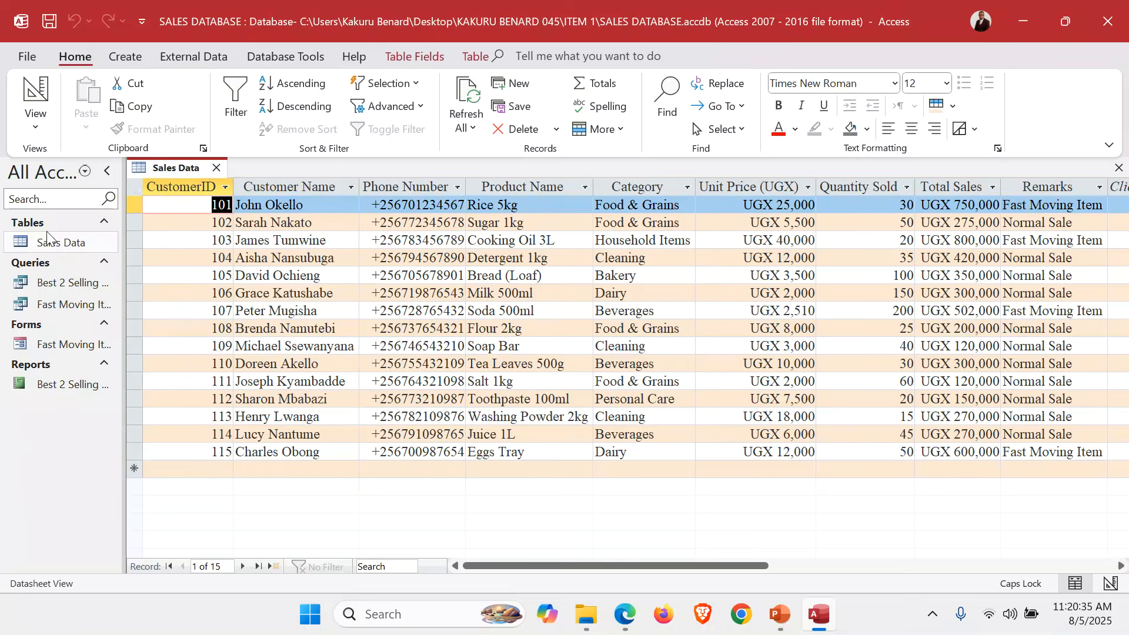
click(26, 59)
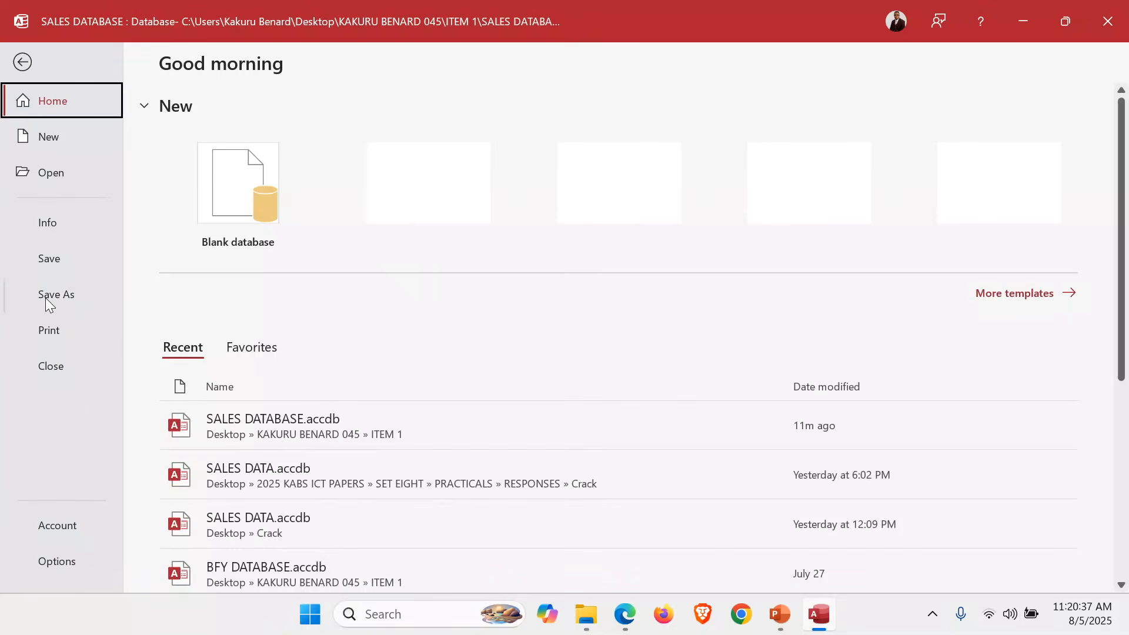
click(52, 325)
click(295, 263)
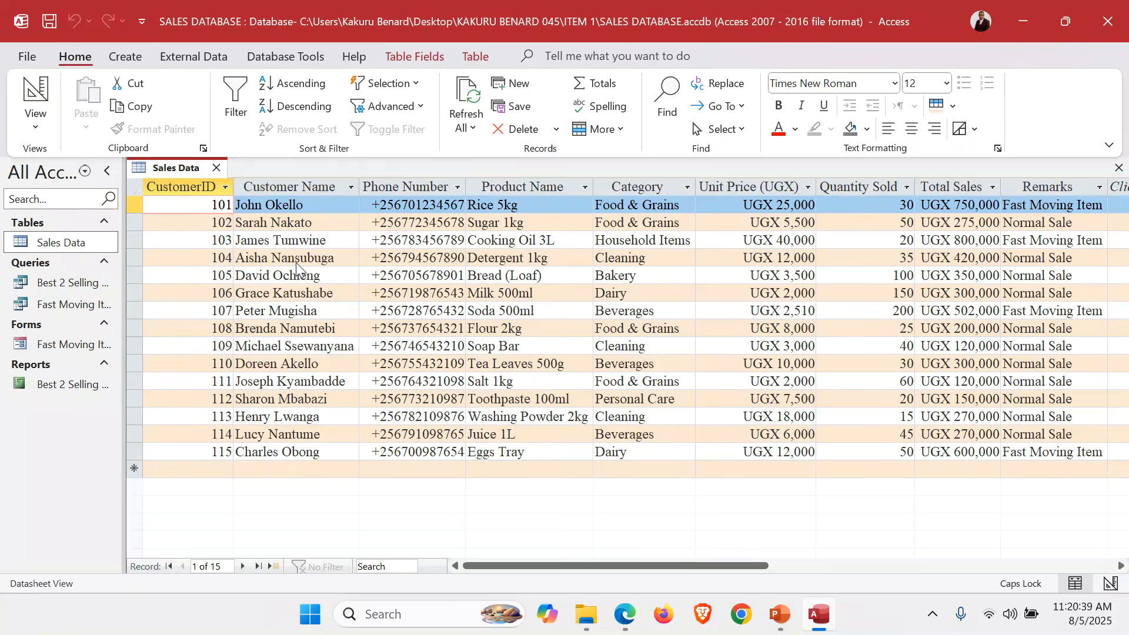
click(661, 259)
scroll(747, 262, up, 3)
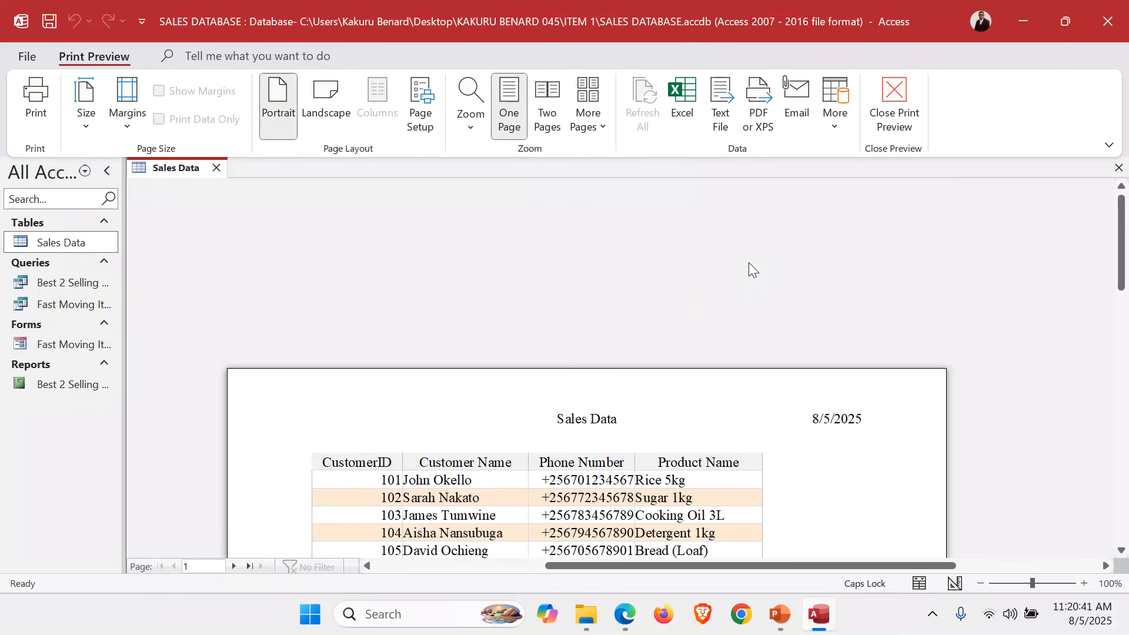
scroll(749, 262, down, 5)
scroll(753, 266, up, 5)
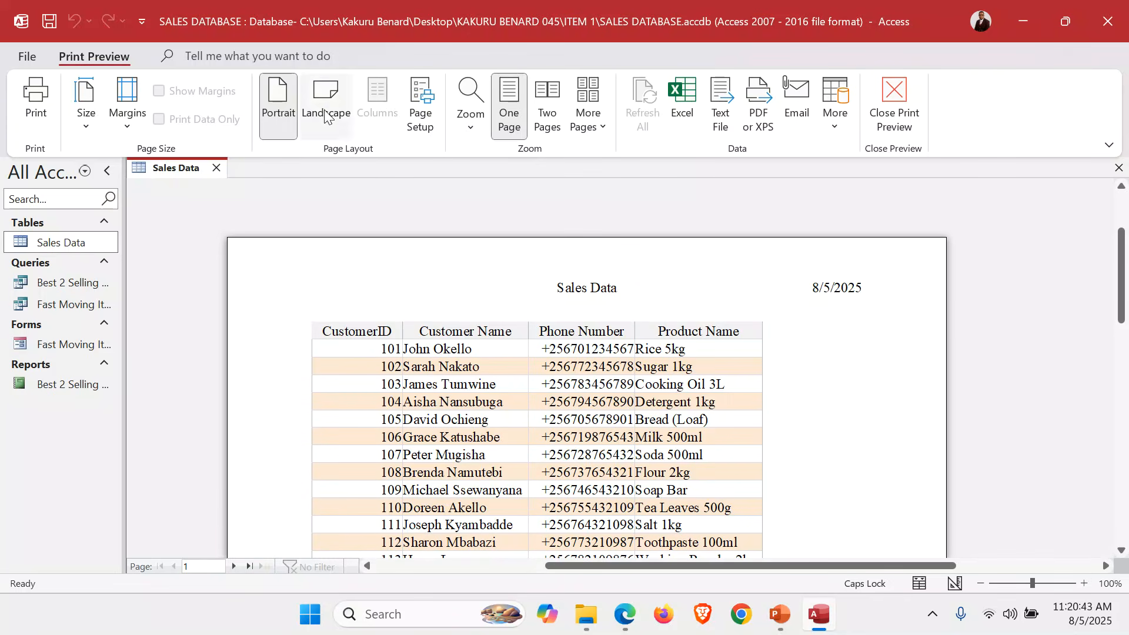
Switch the Sales Data preview to landscape and check both pages.
click(326, 111)
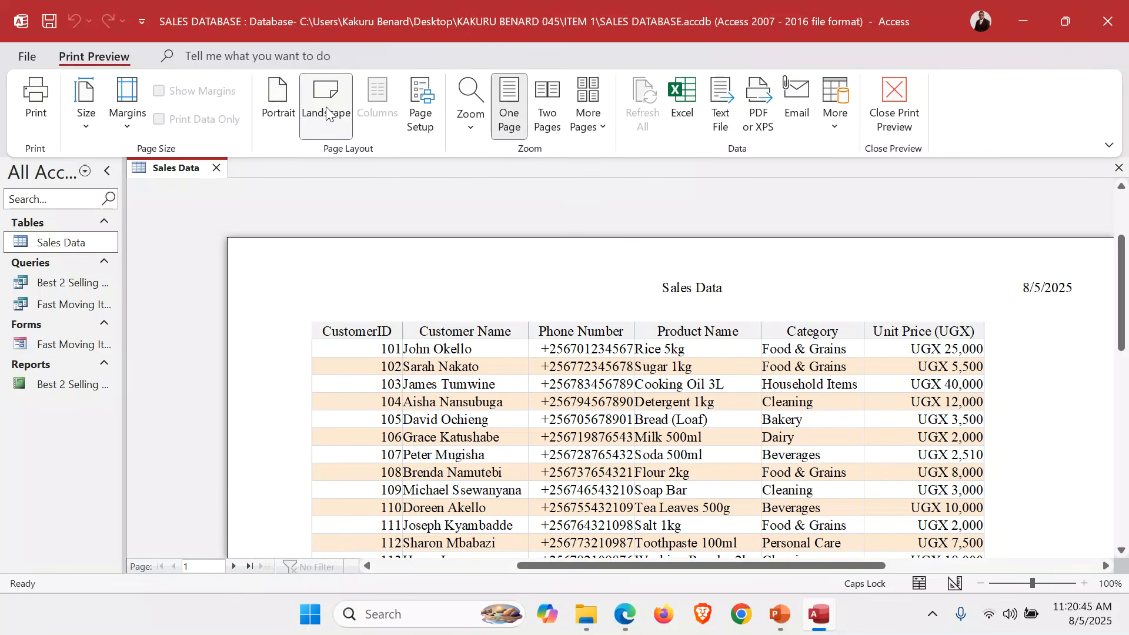
scroll(759, 412, down, 5)
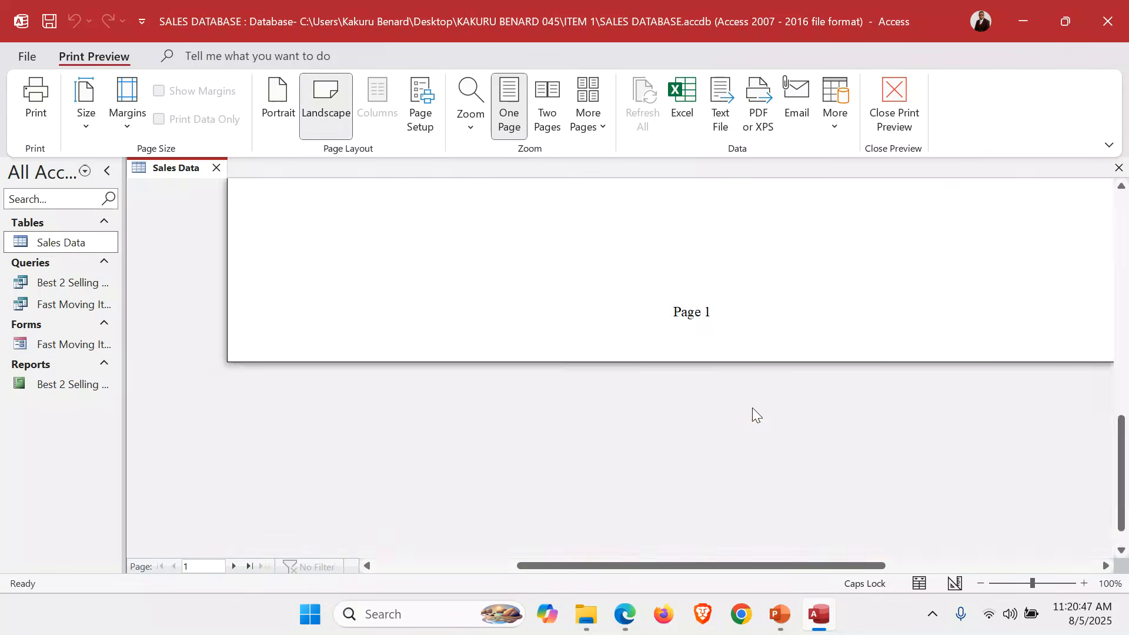
scroll(760, 414, up, 3)
click(234, 567)
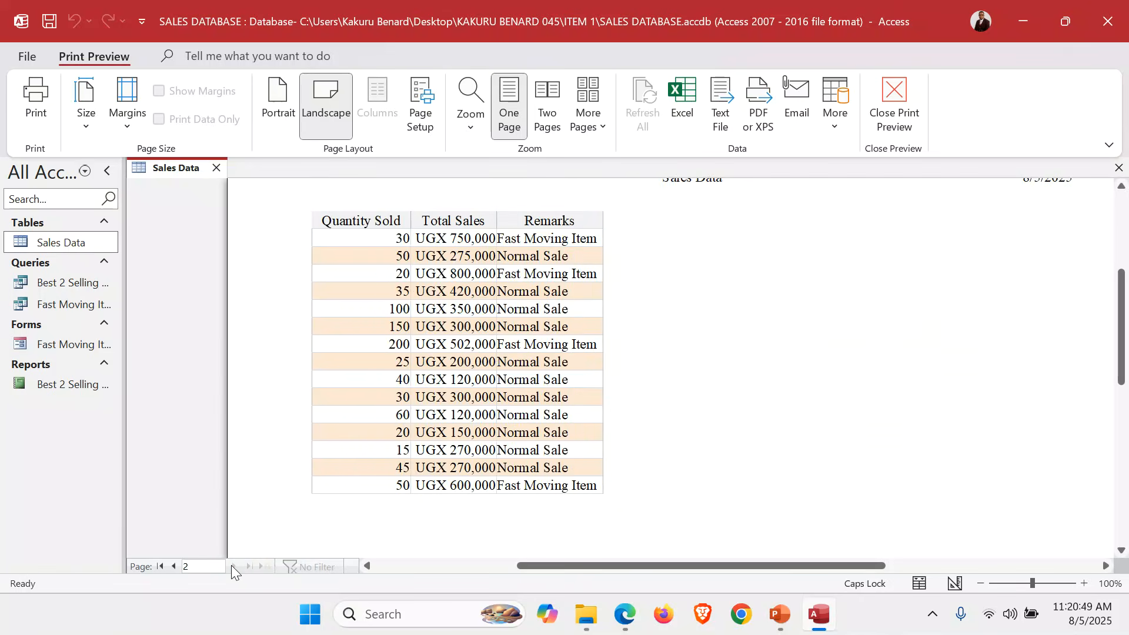
click(170, 565)
scroll(575, 391, up, 3)
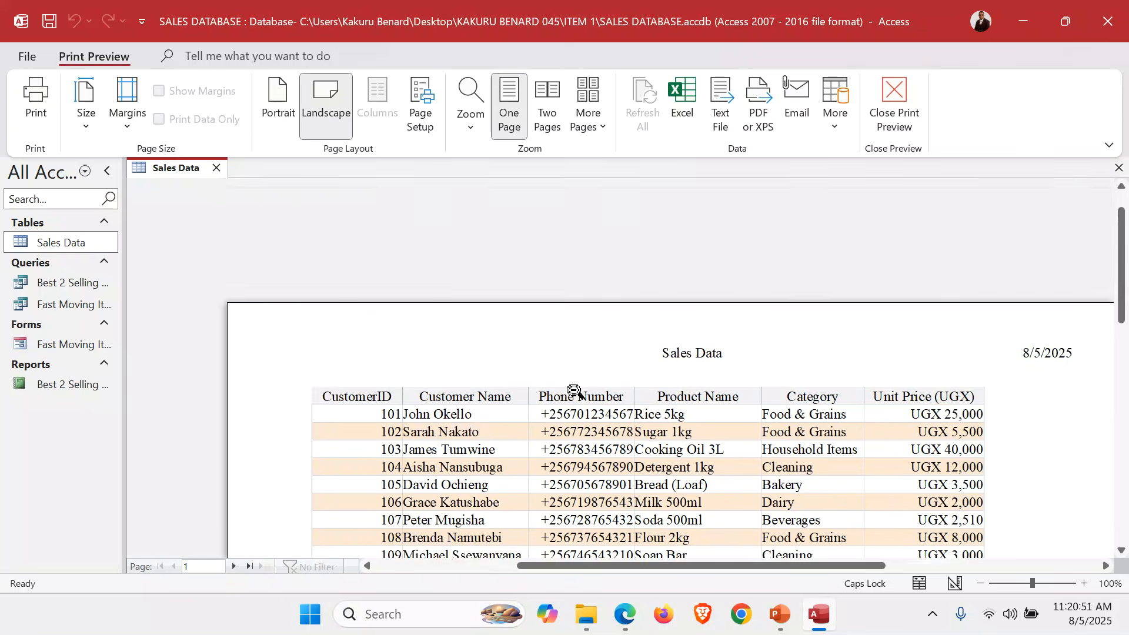
scroll(575, 391, down, 6)
scroll(575, 391, up, 2)
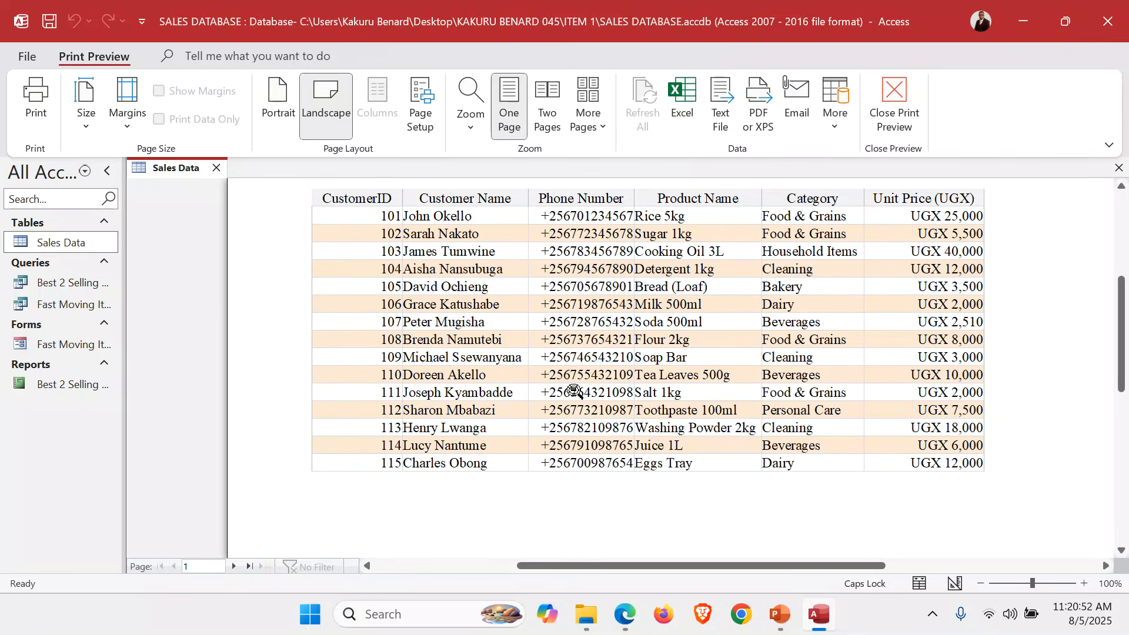
Apply Narrow margins, cancel the Print dialog, and close the Sales Data preview.
click(131, 130)
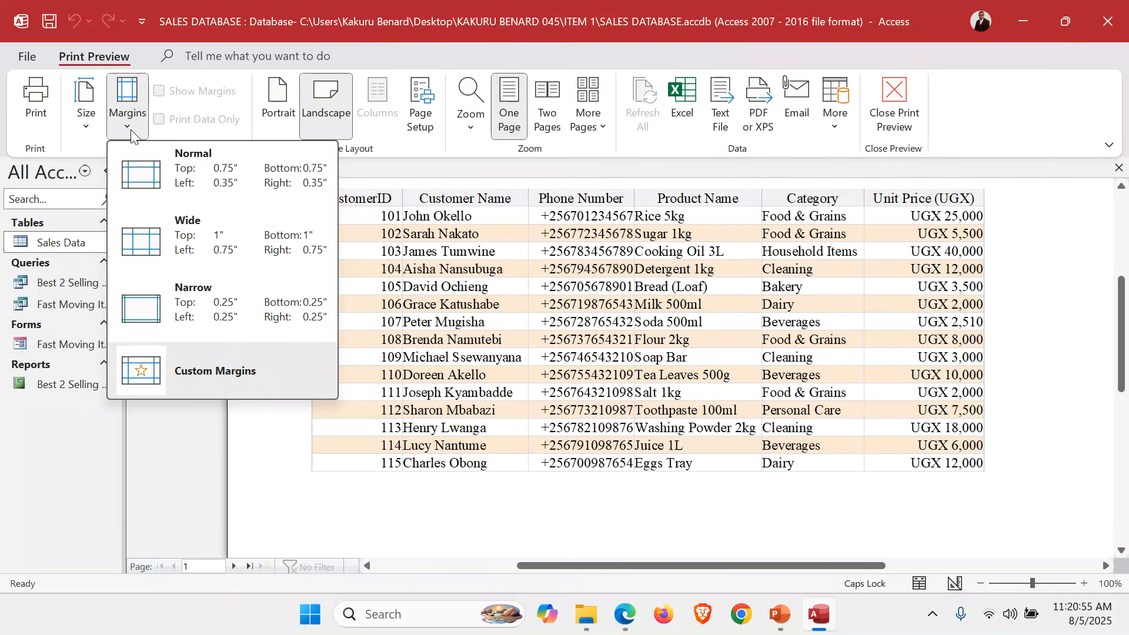
click(213, 298)
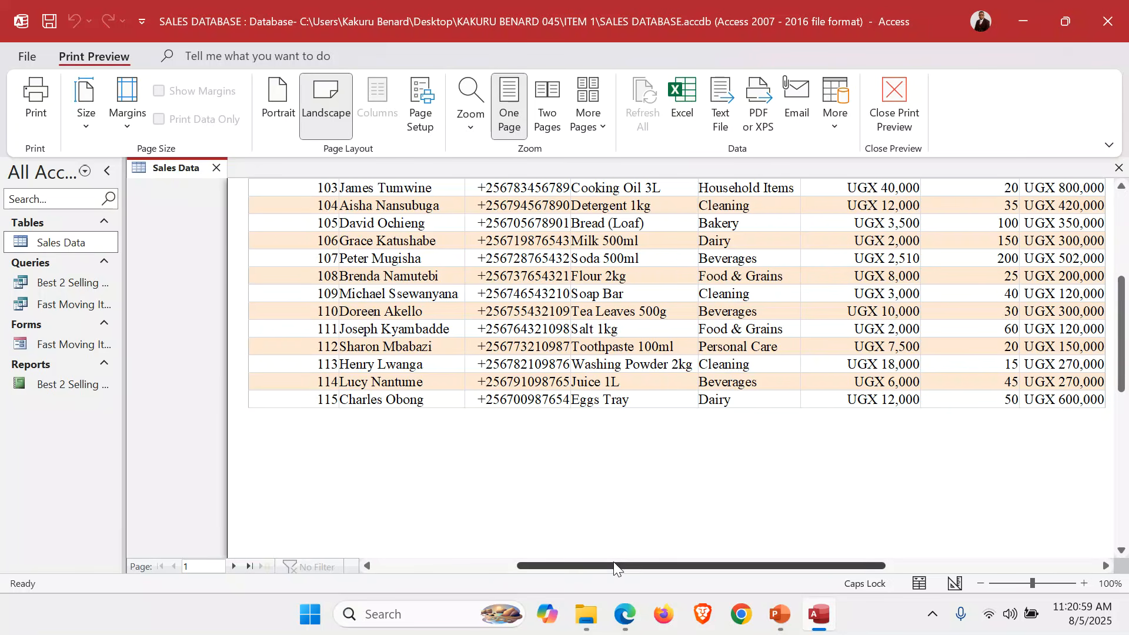
drag(610, 564, 667, 566)
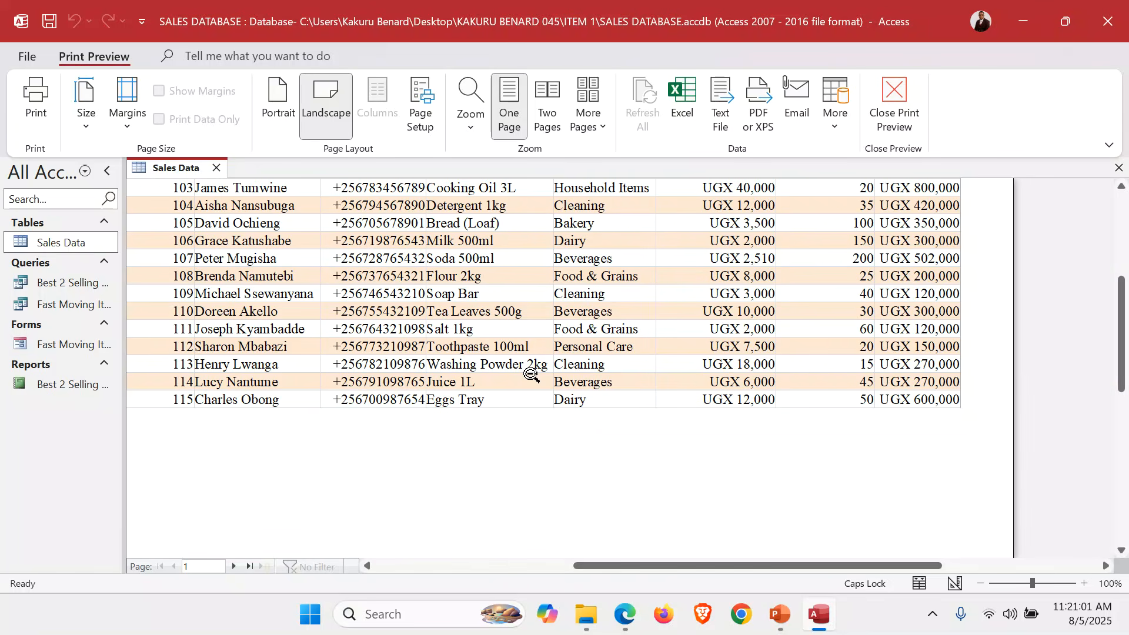
click(45, 86)
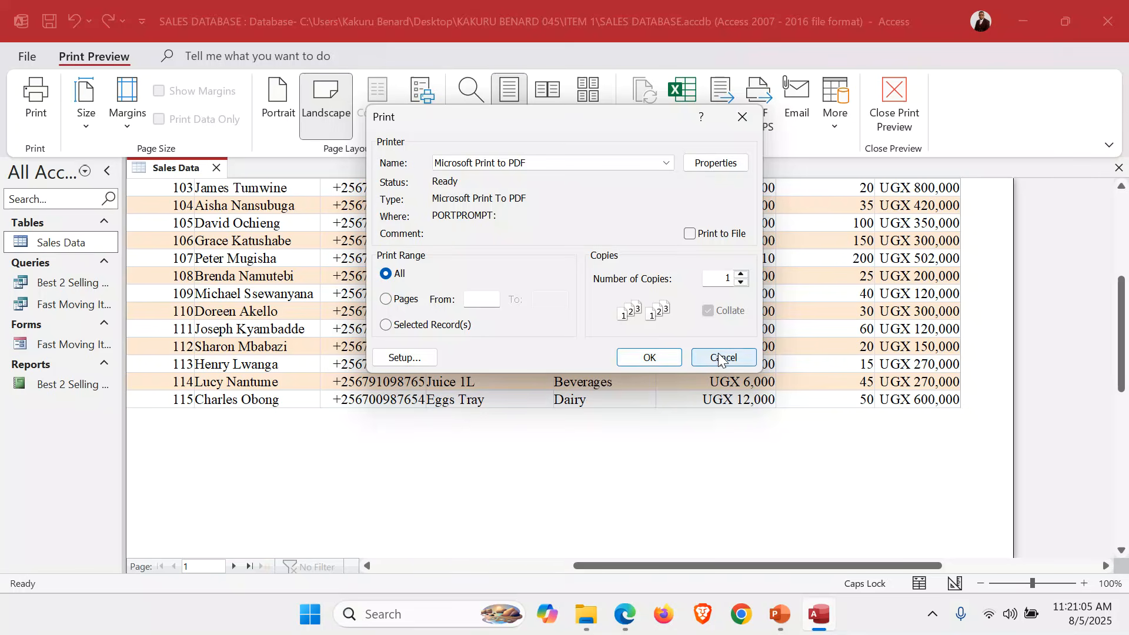
click(721, 358)
click(1120, 169)
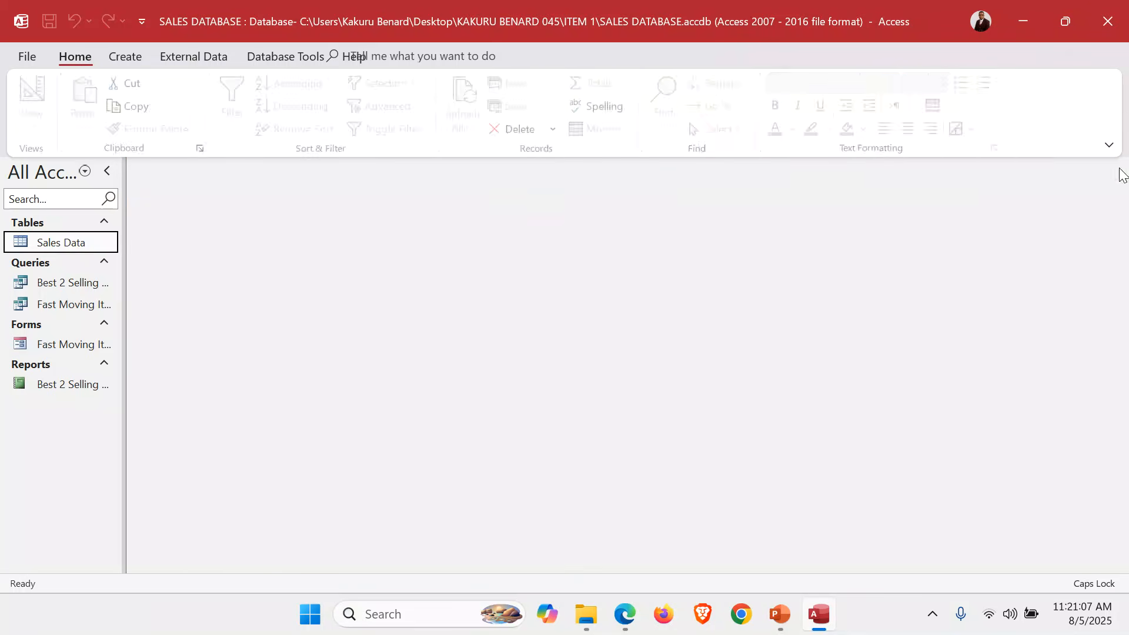
Print-preview the Best 2 Selling Products query in landscape, cancelling the Print dialog.
double_click(78, 285)
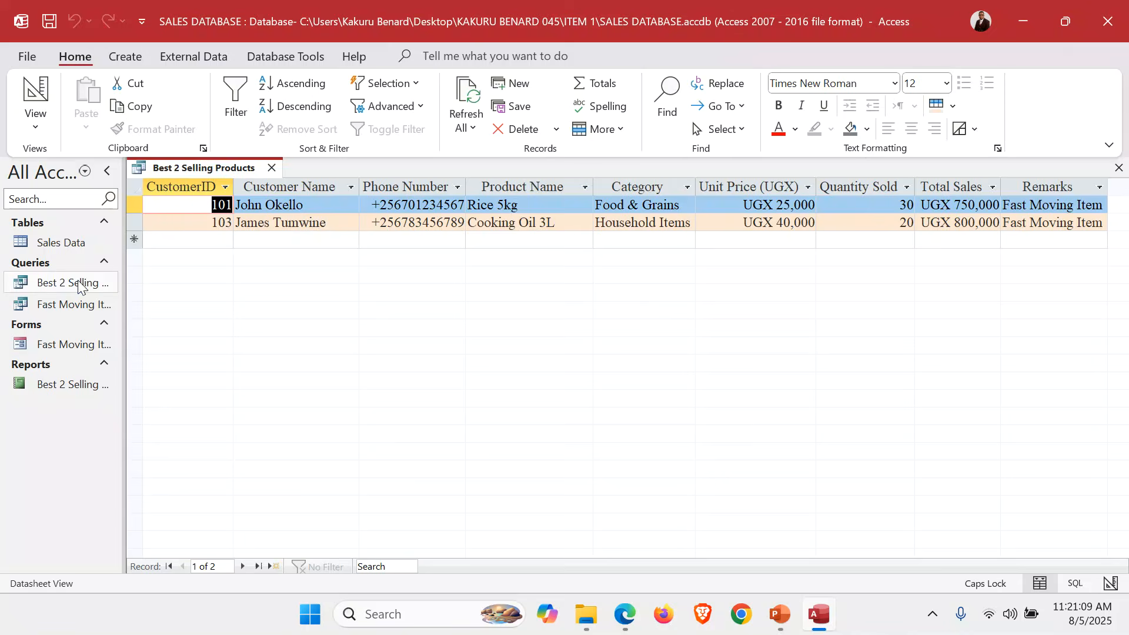
click(28, 57)
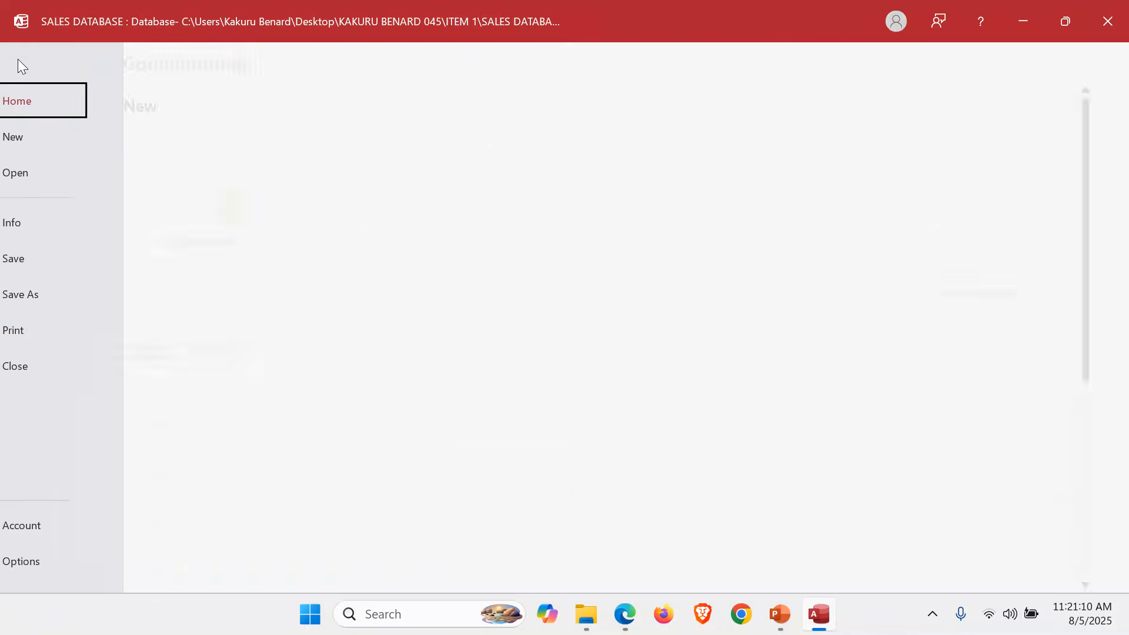
click(57, 321)
click(264, 244)
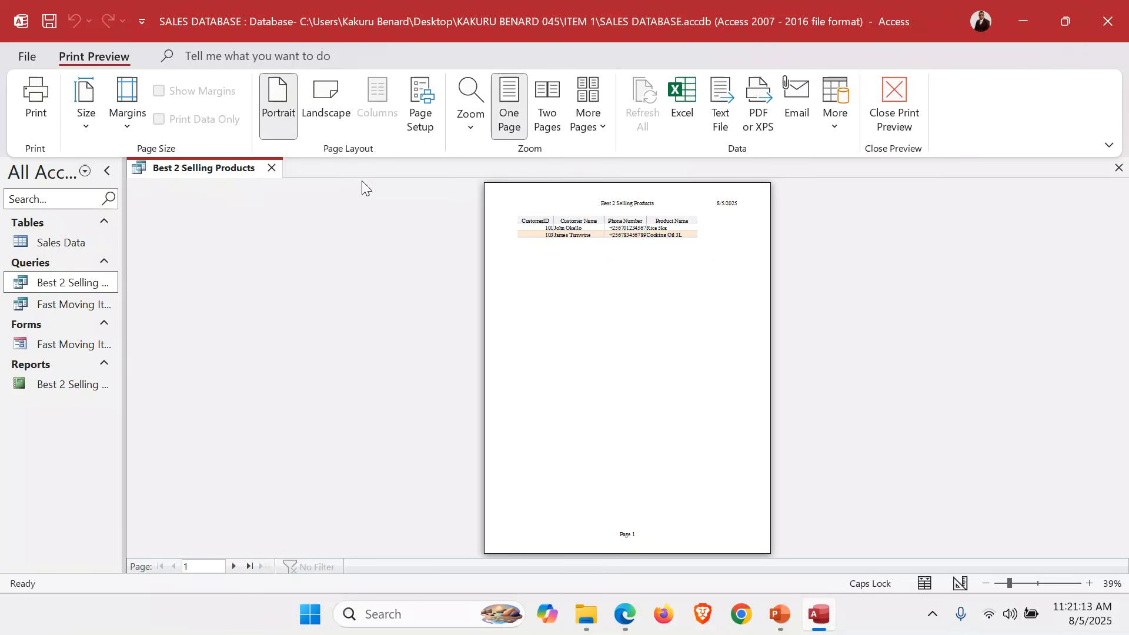
click(344, 91)
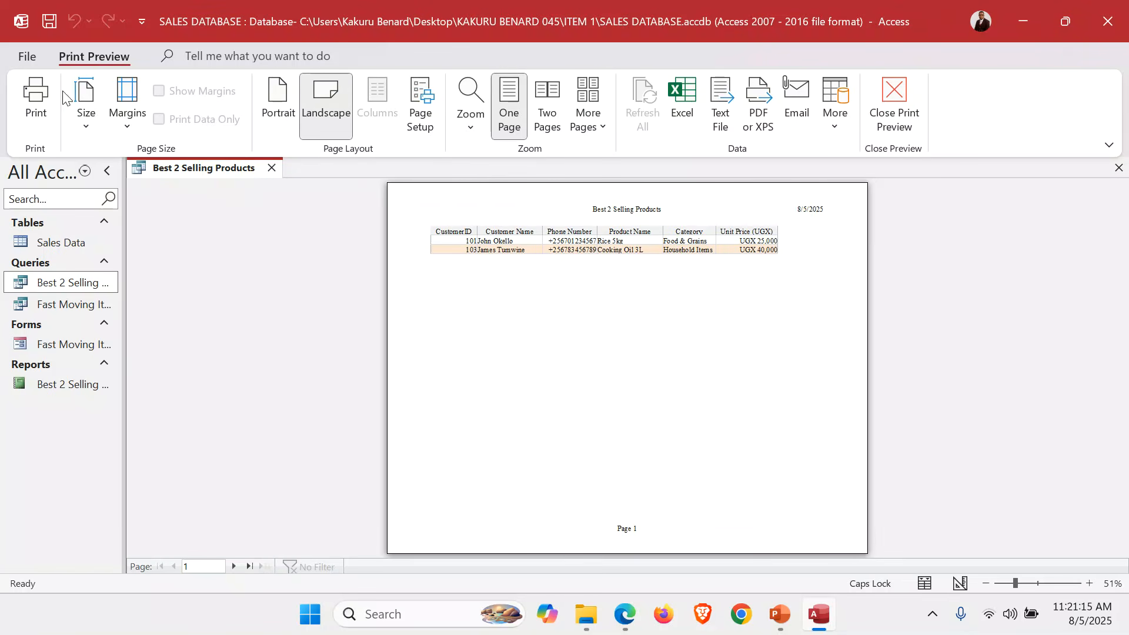
click(47, 88)
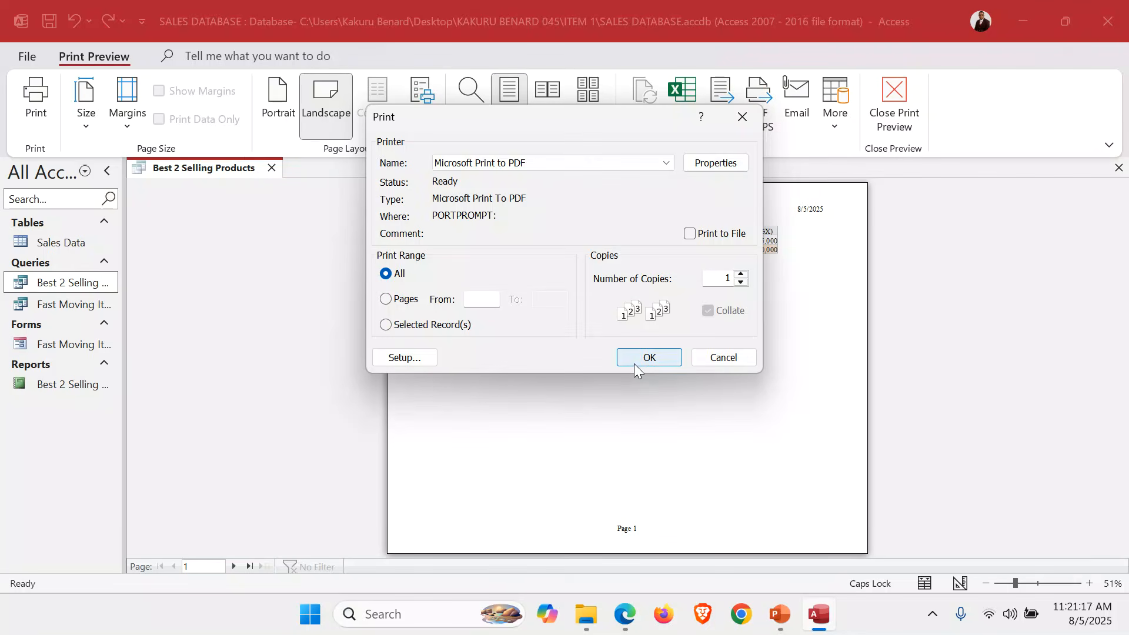
click(723, 358)
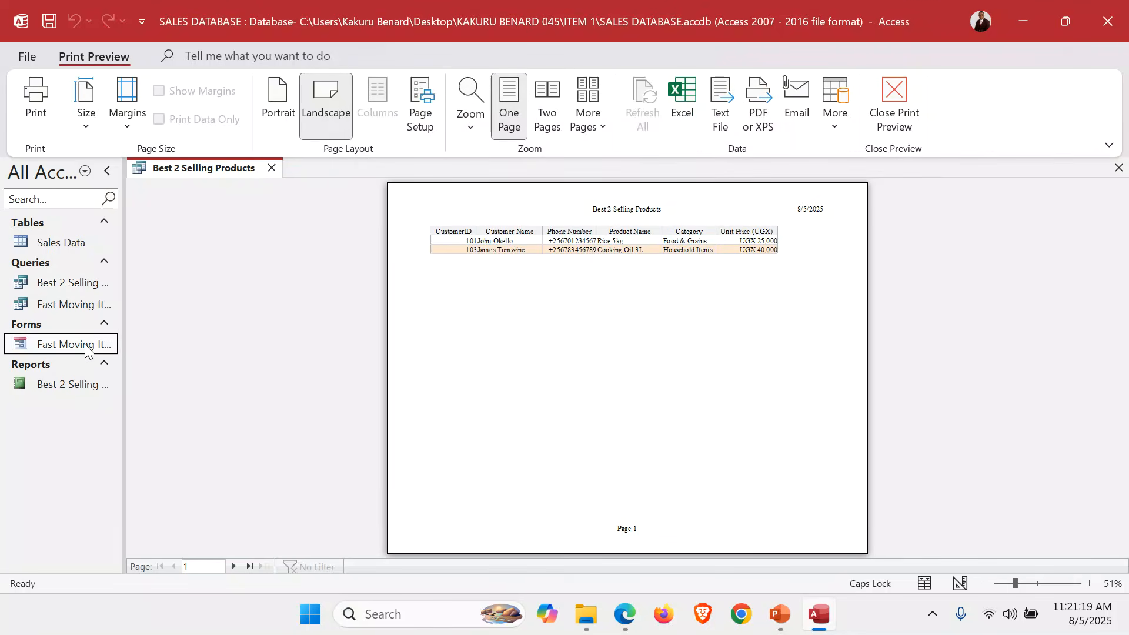
Print-preview the Fast Moving Items Form, cancel printing, then open the Best 2 Selling Product Report.
double_click(85, 348)
click(27, 56)
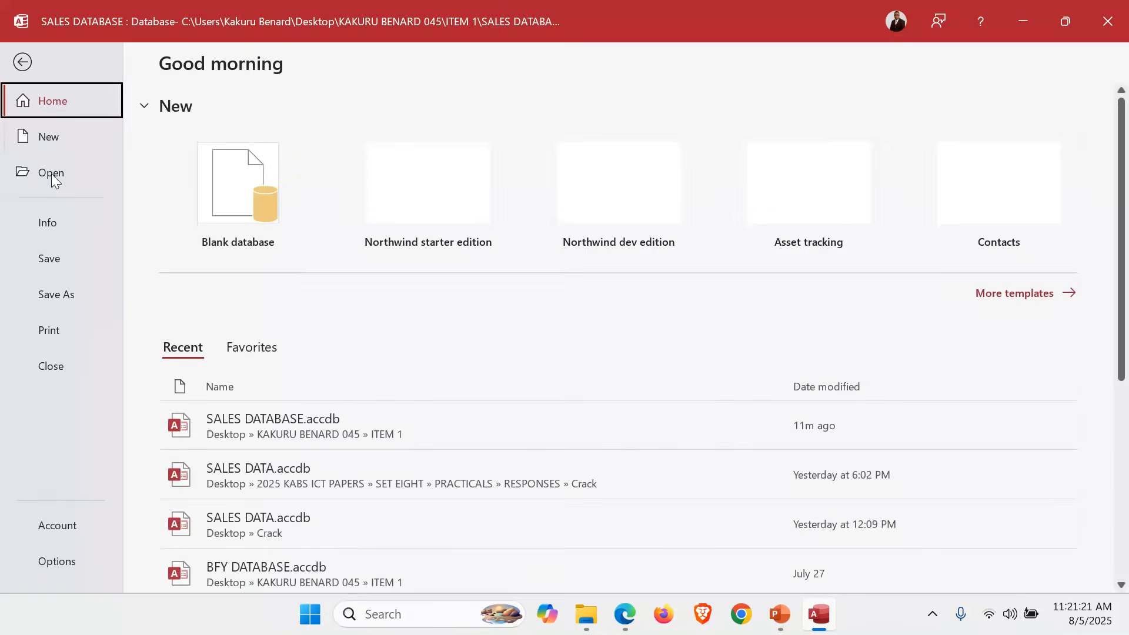
click(65, 323)
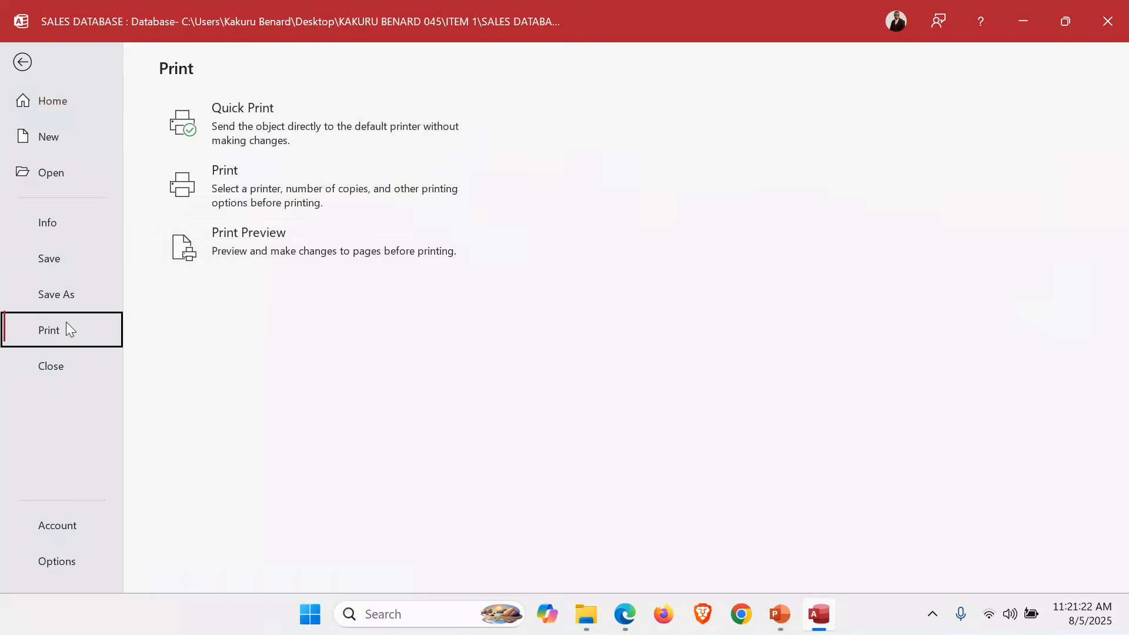
click(318, 234)
click(680, 329)
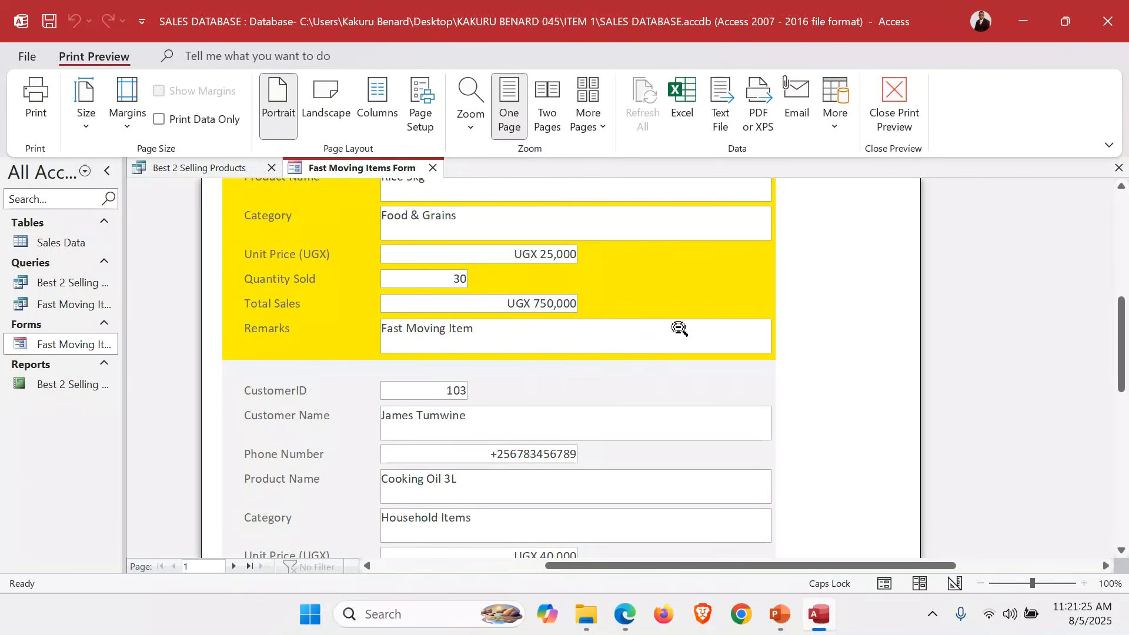
click(680, 328)
click(36, 100)
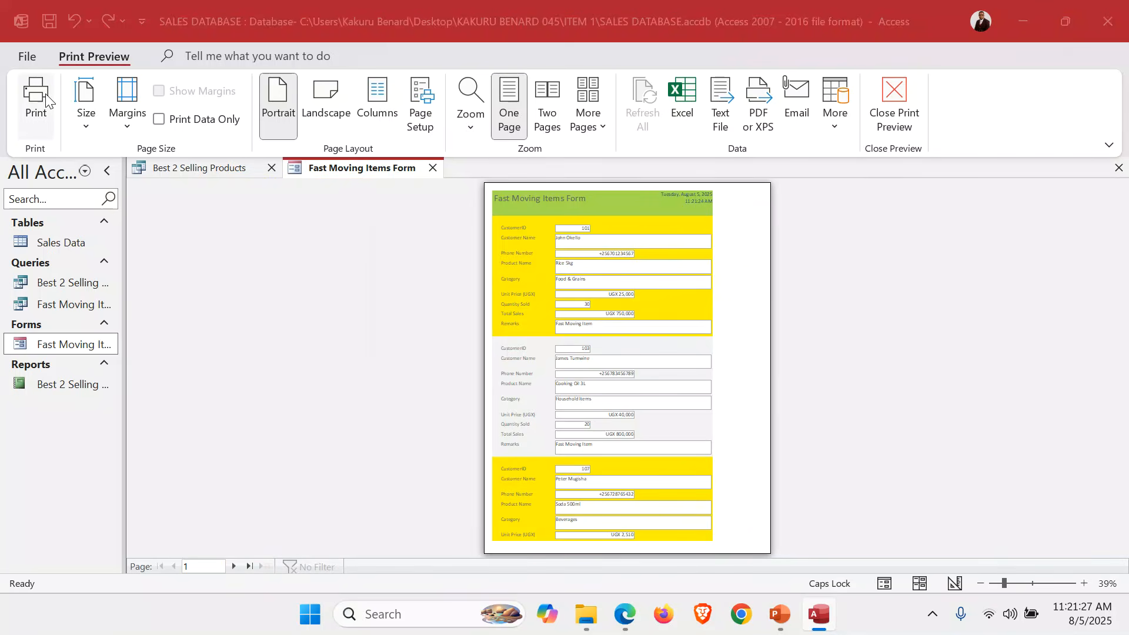
click(723, 357)
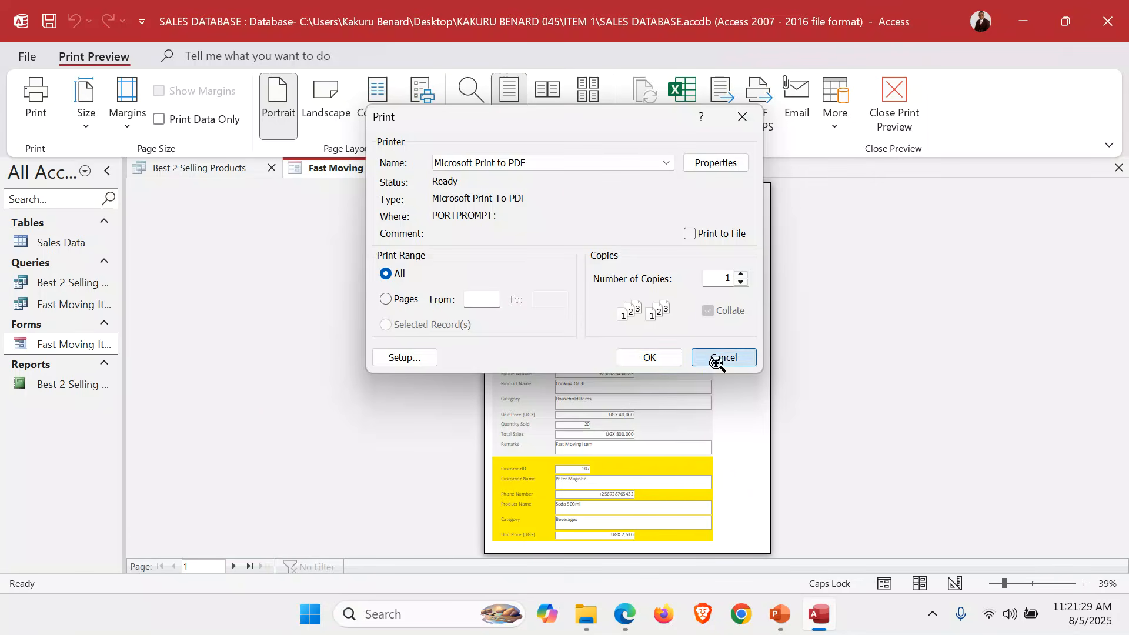
click(70, 387)
double_click(71, 386)
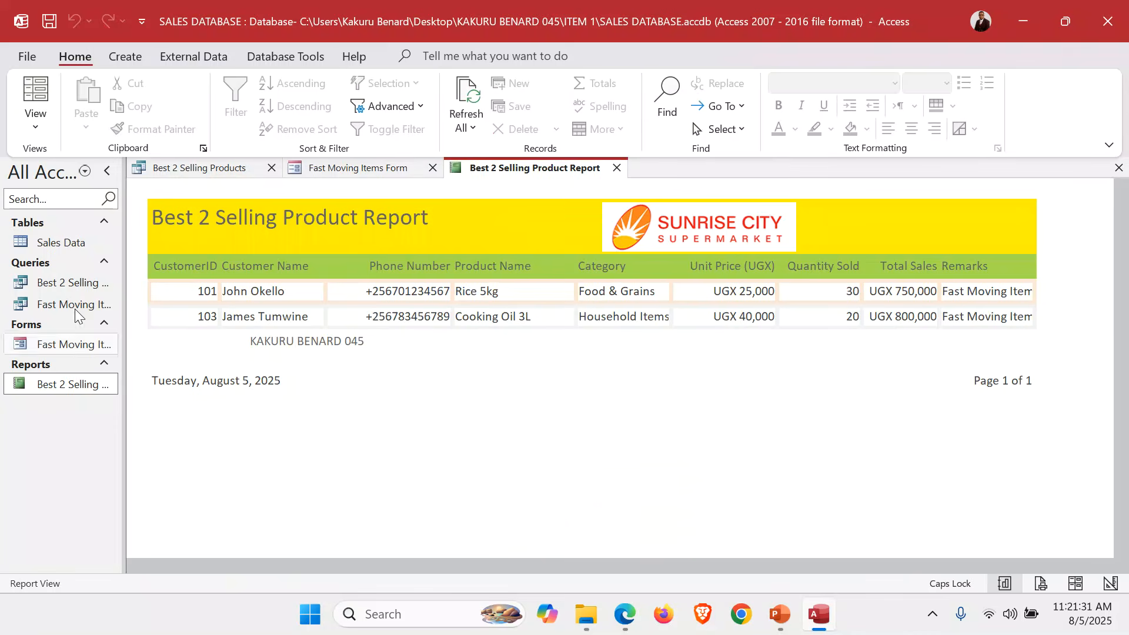
Print-preview the Best 2 Selling Product Report, cancel the Print dialog, and exit Access.
click(27, 57)
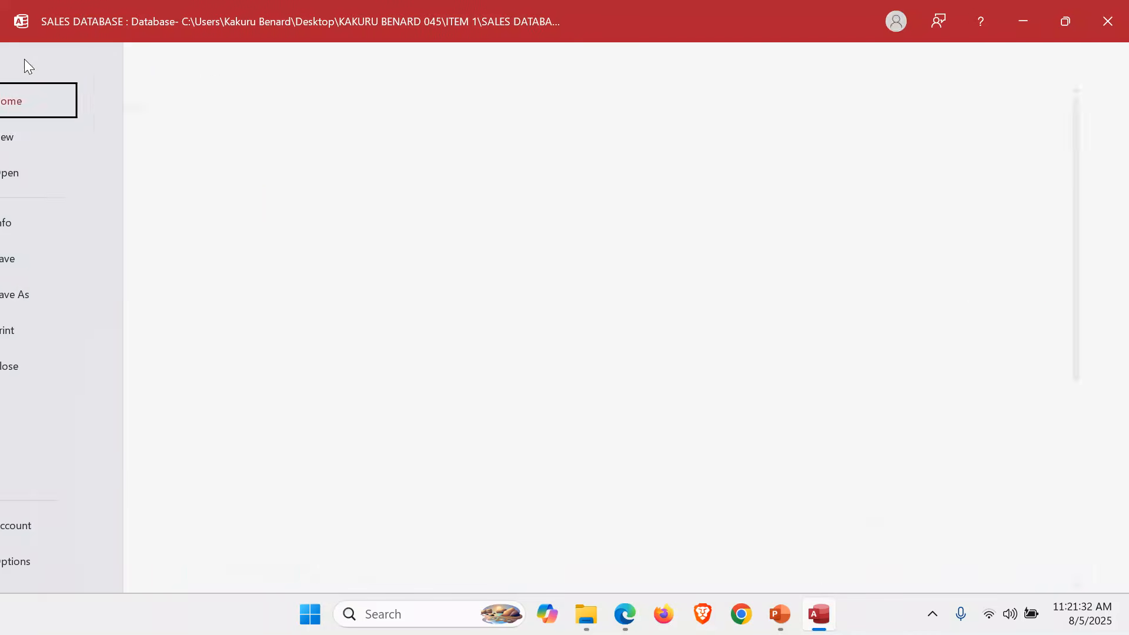
click(59, 329)
click(292, 254)
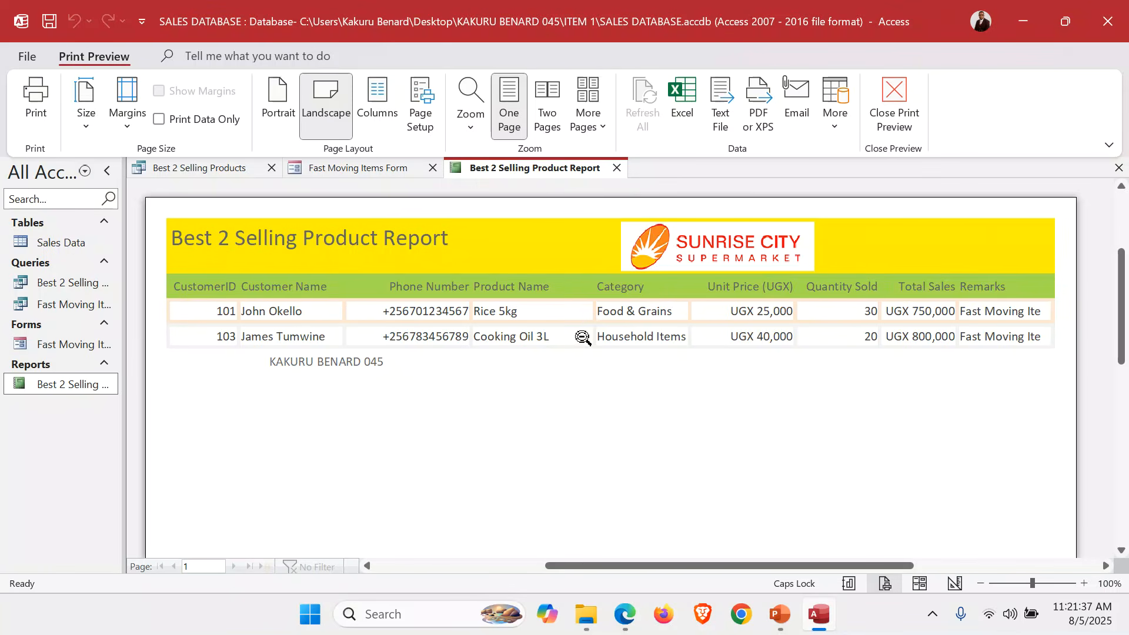
click(35, 88)
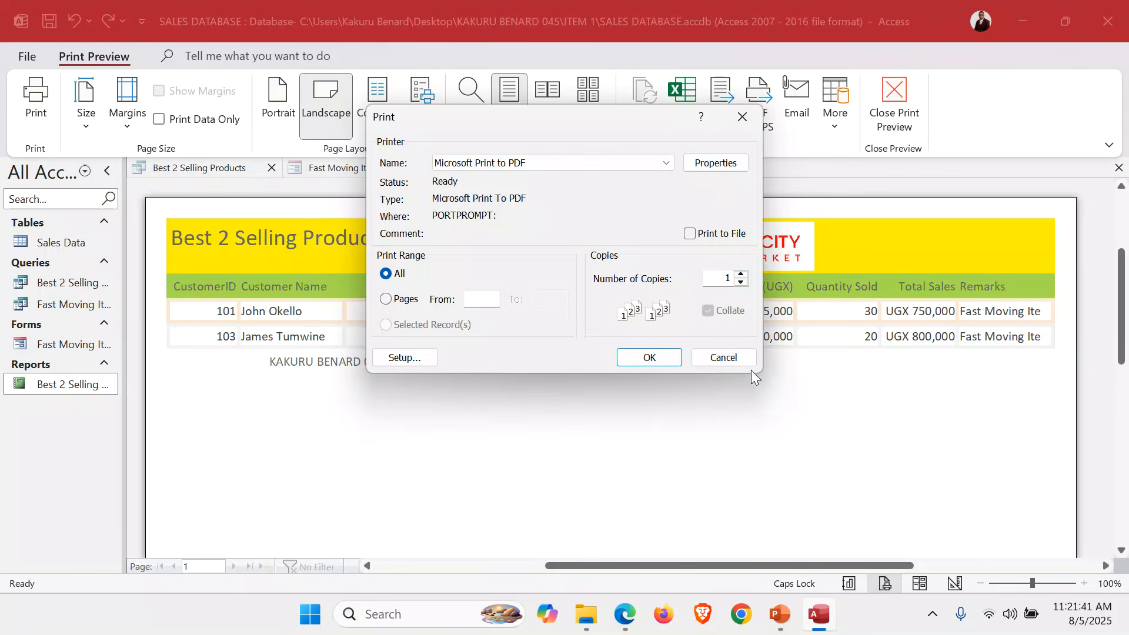
click(736, 358)
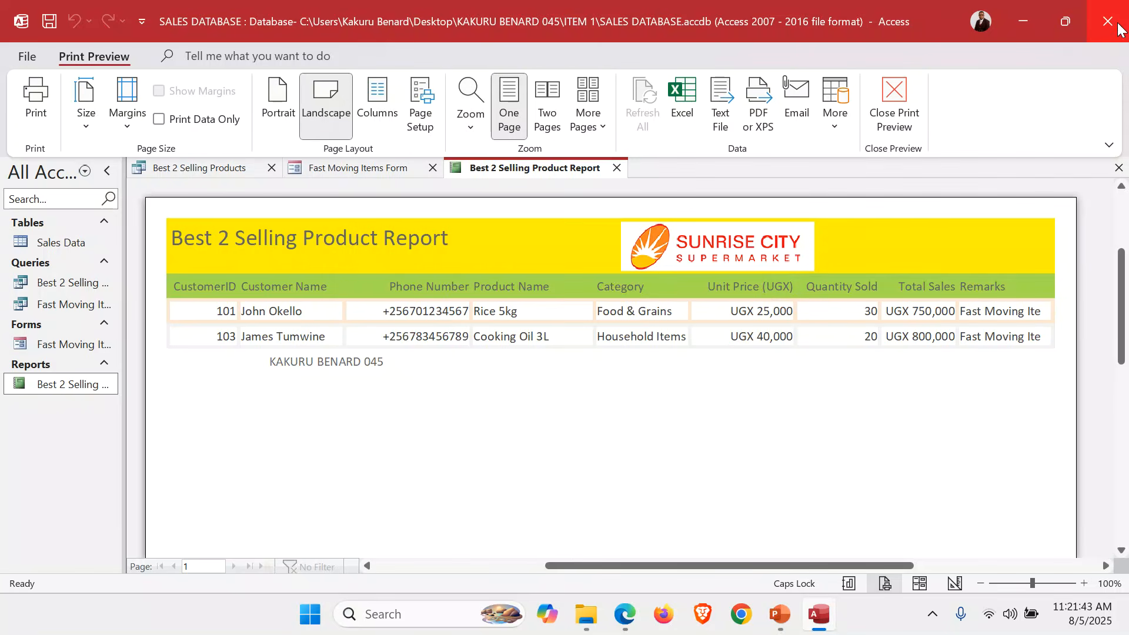
click(1120, 29)
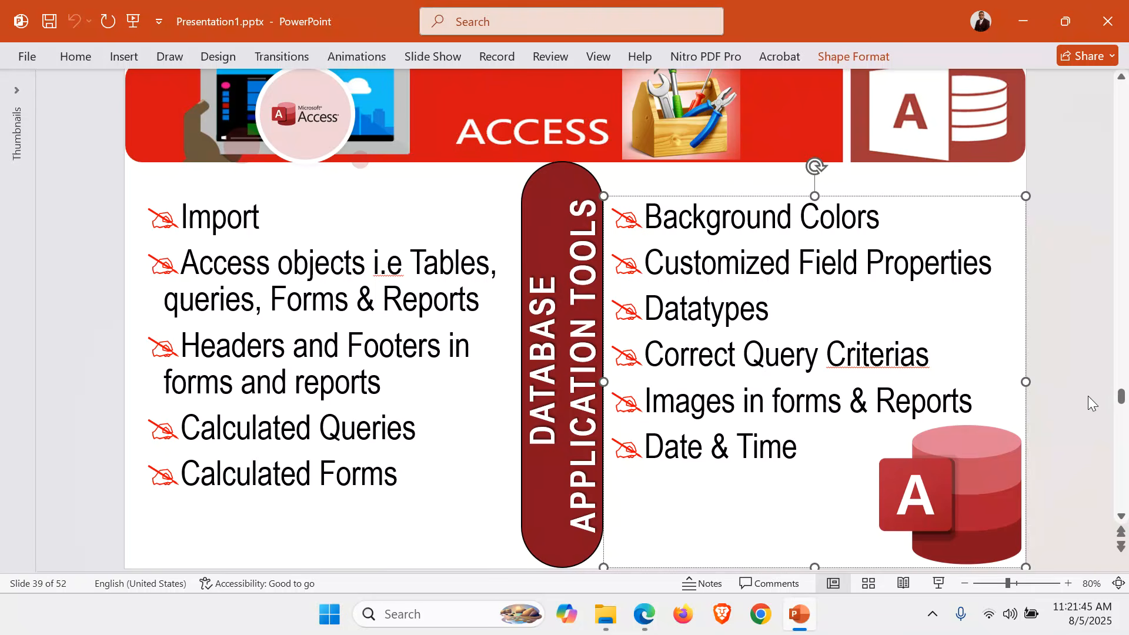
Switch to the ITEM 1 folder in File Explorer and open PerformanceReport.docx in Word.
click(1090, 394)
scroll(1091, 390, up, 3)
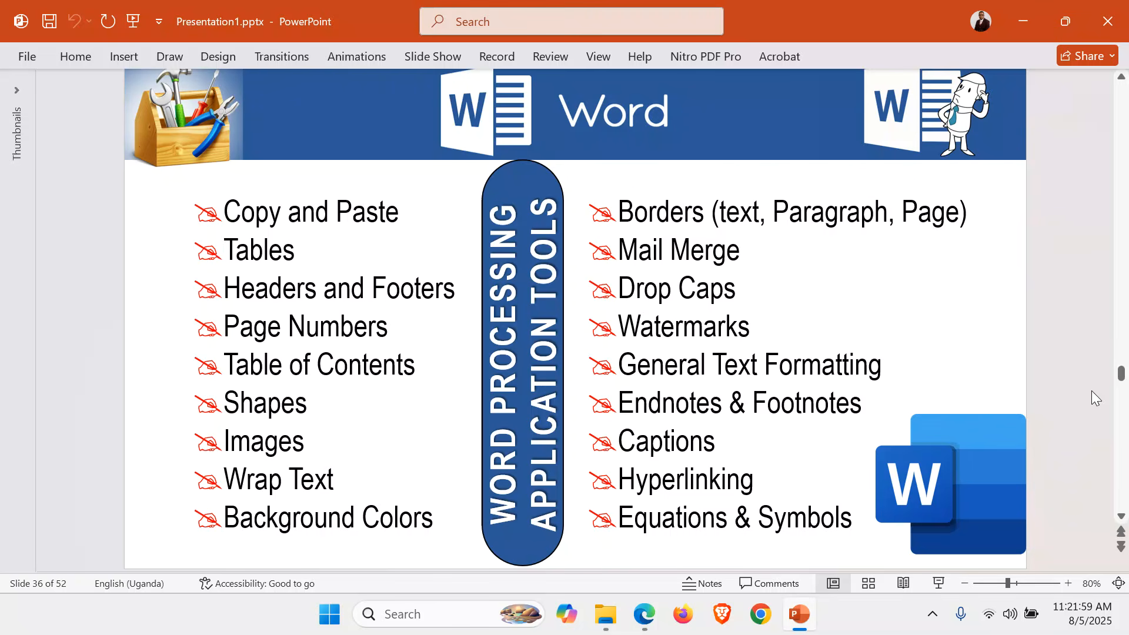
mouse_move(603, 625)
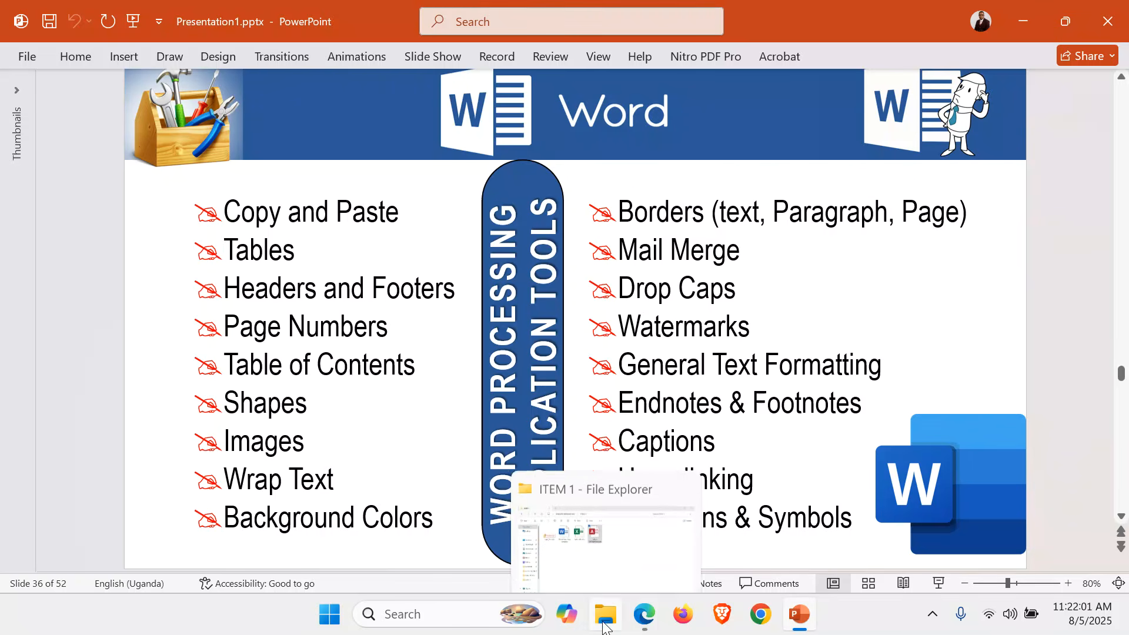
click(600, 506)
click(444, 330)
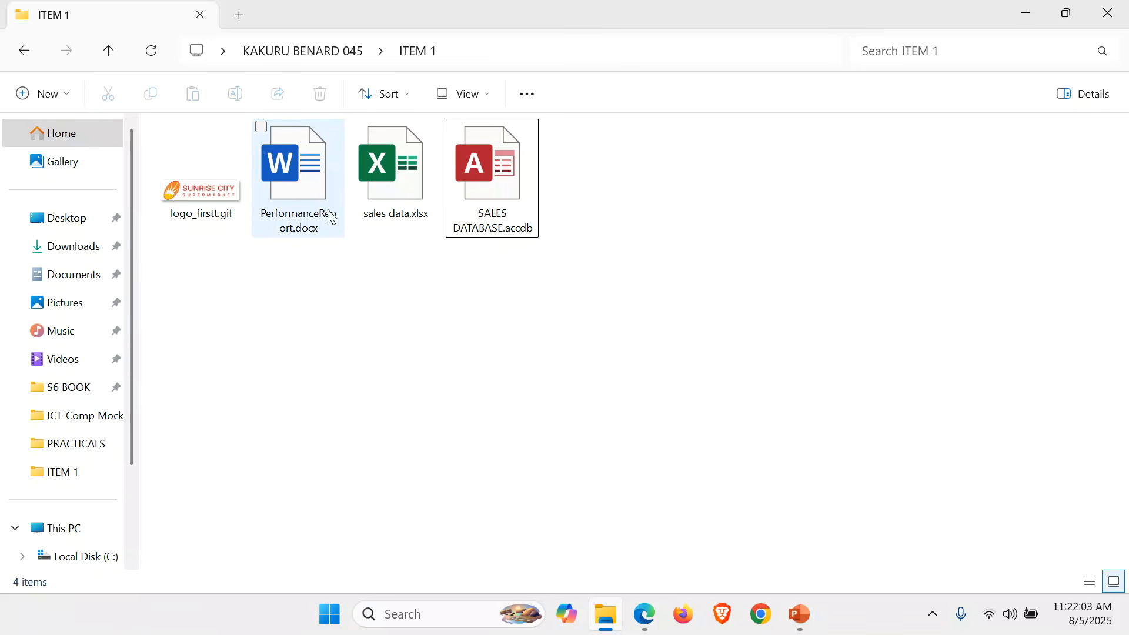
double_click(300, 187)
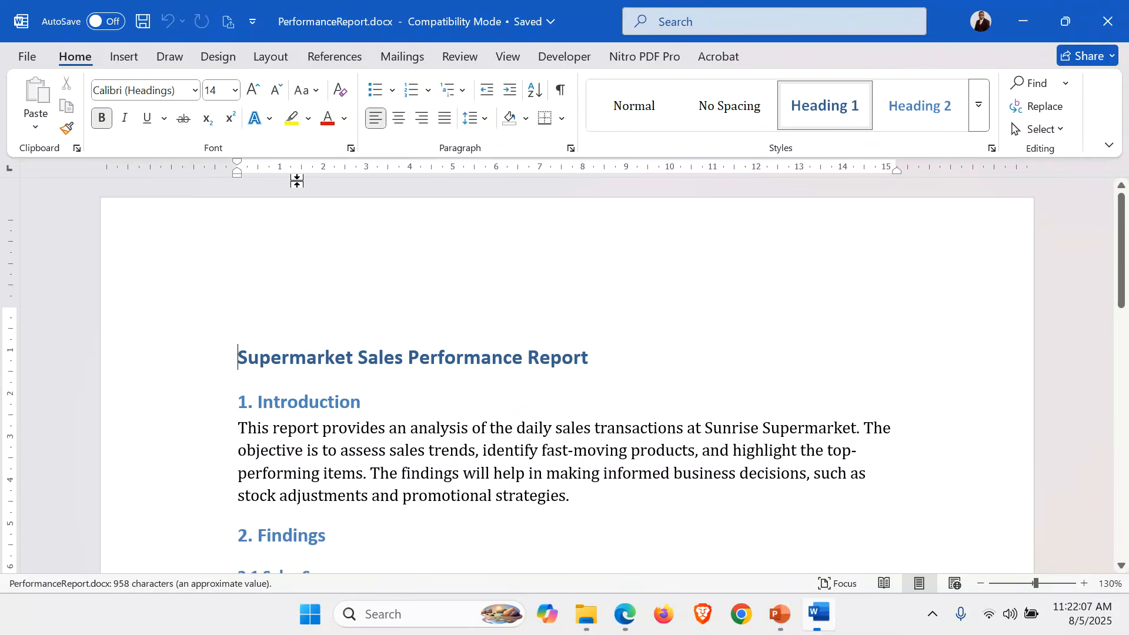
Scroll through PerformanceReport.docx from the Introduction to Conclusion and Recommendations and back up.
click(601, 465)
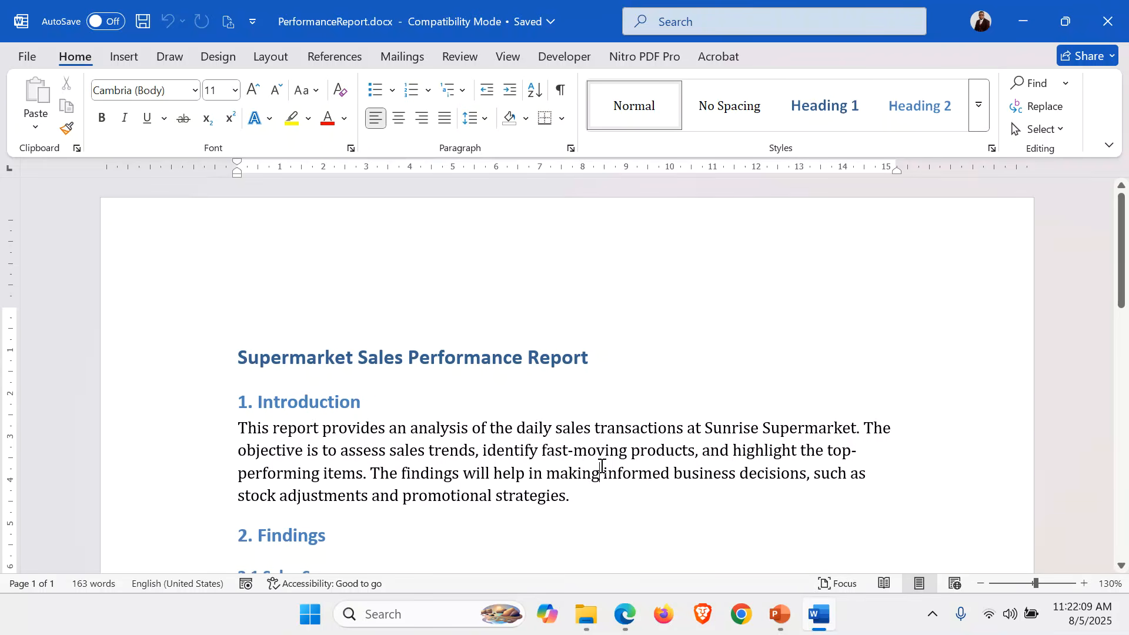
scroll(602, 466, down, 5)
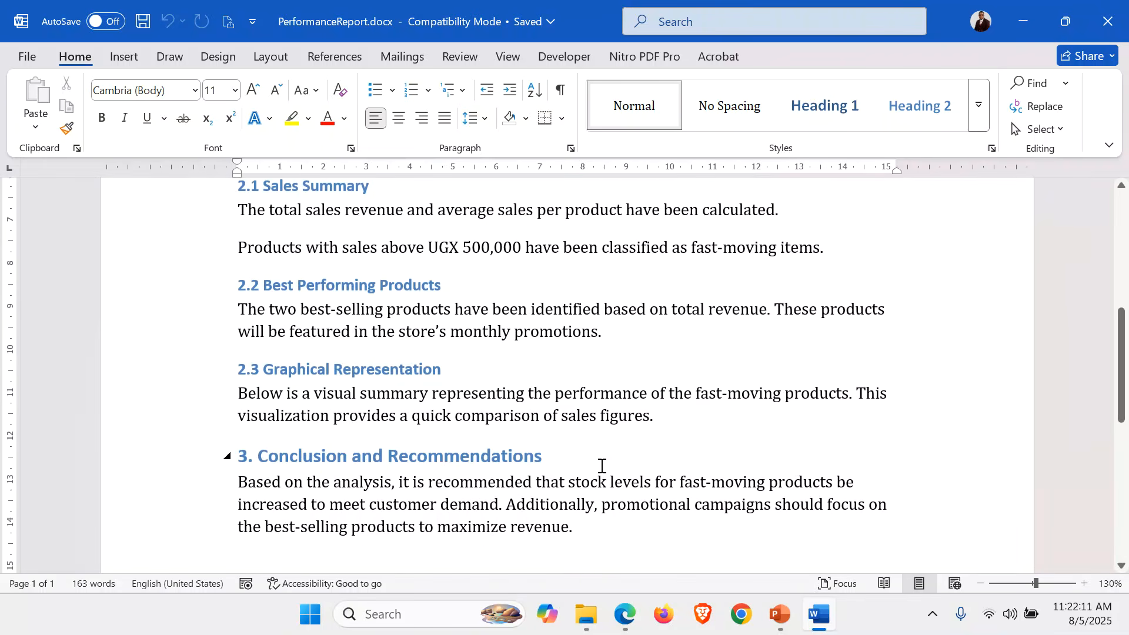
scroll(602, 466, down, 8)
scroll(602, 466, up, 13)
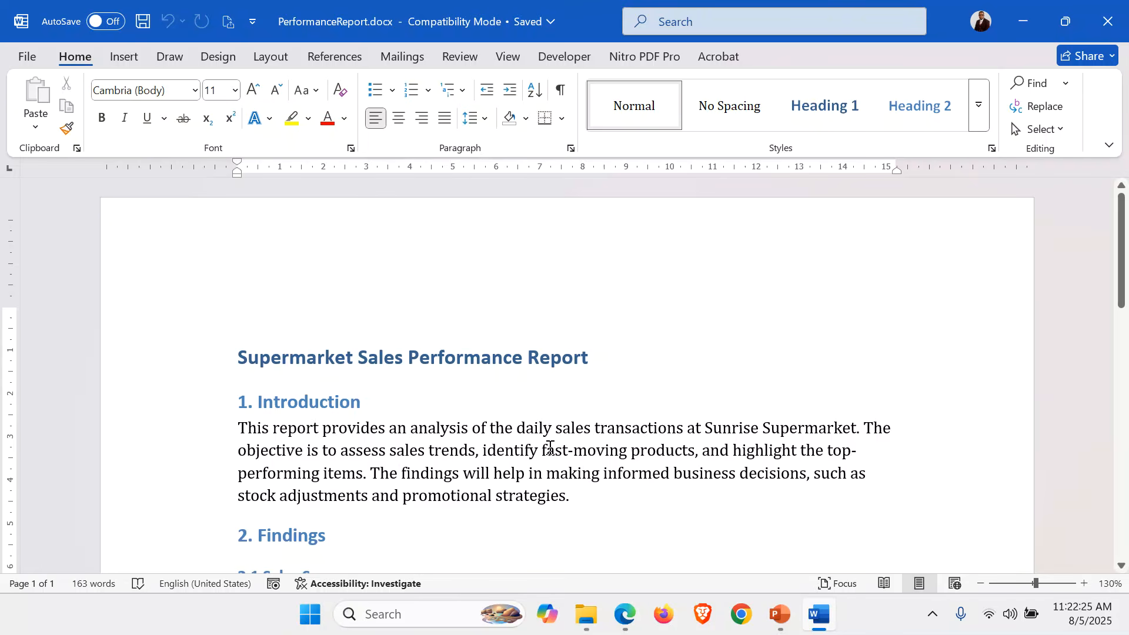
Set the whole document in Times New Roman at 13 pt.
key(ctrl+a)
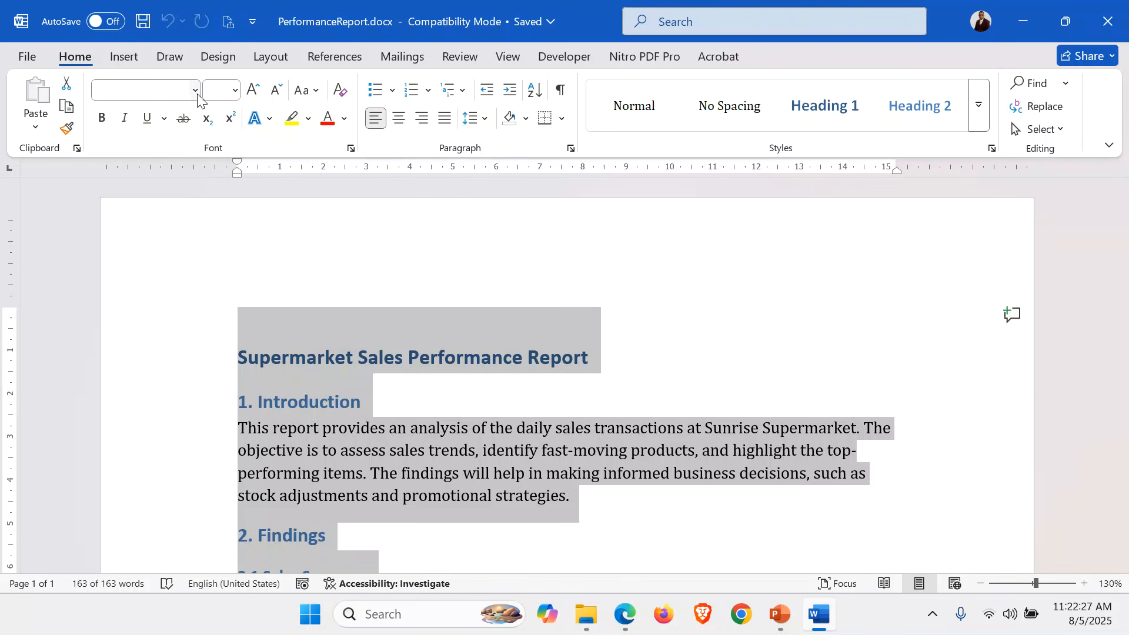
click(195, 91)
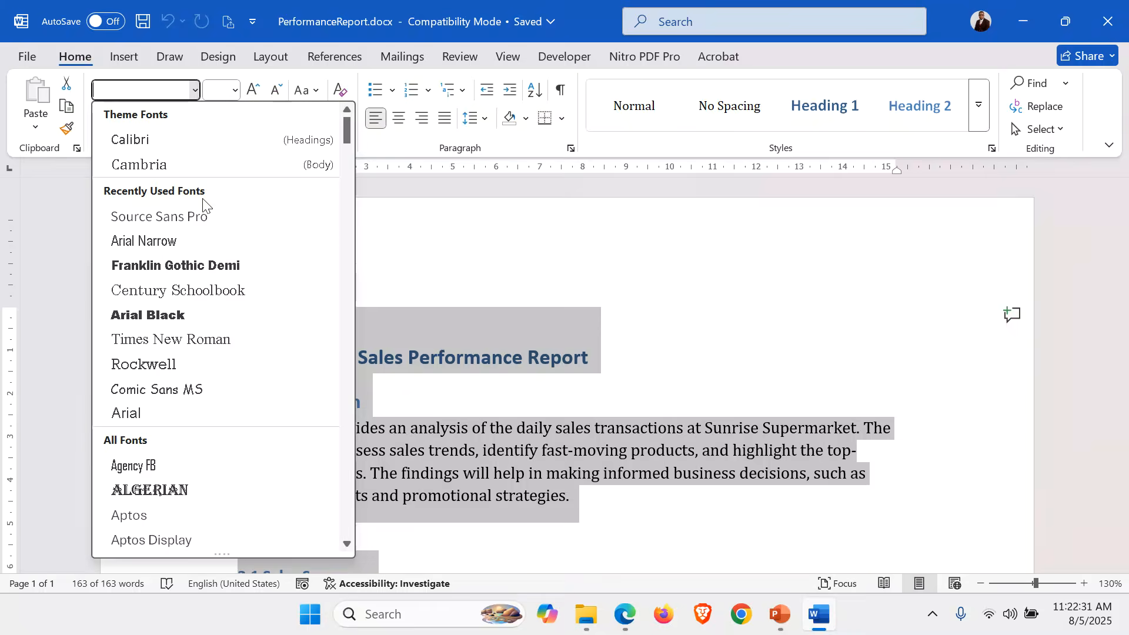
click(233, 339)
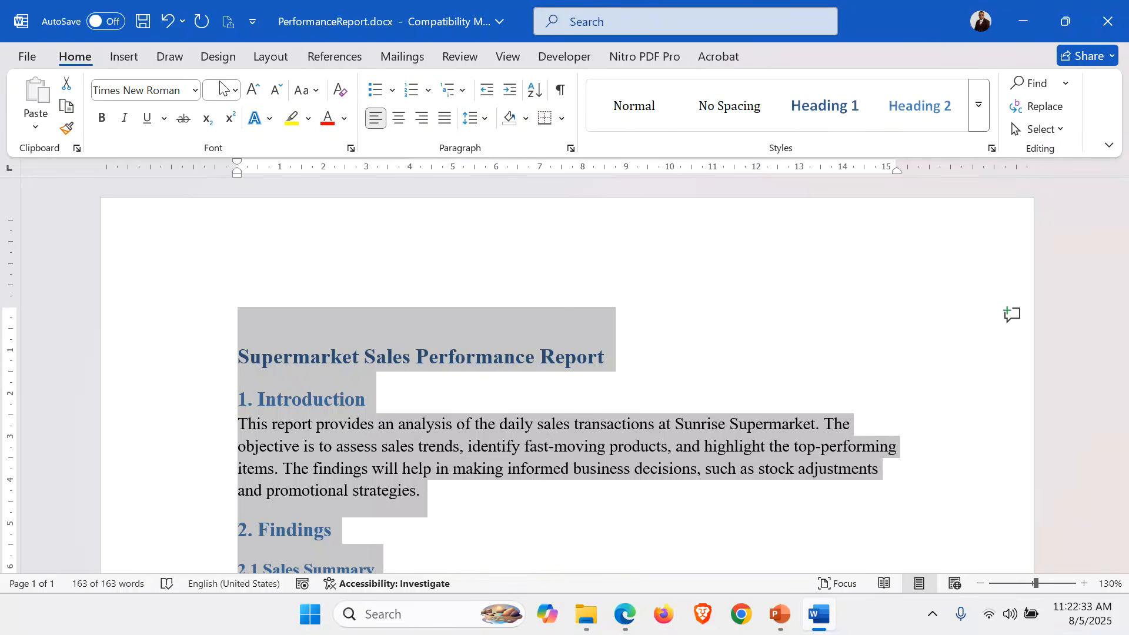
click(217, 87)
text(13)
key(Return)
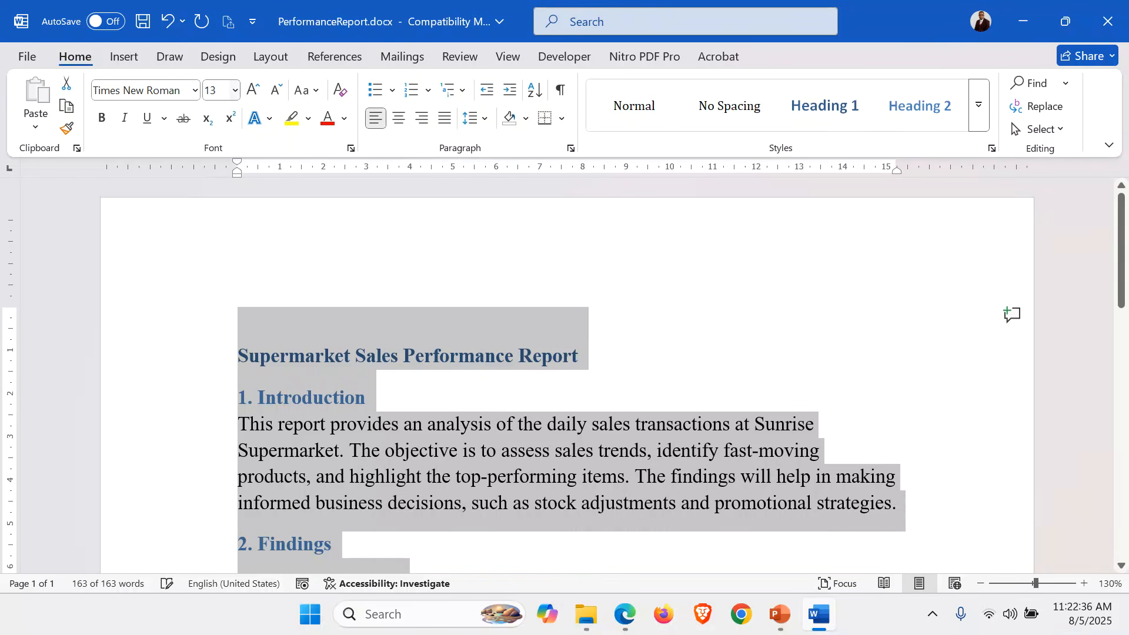
Justify all paragraphs and zoom the page view to 140%.
click(447, 119)
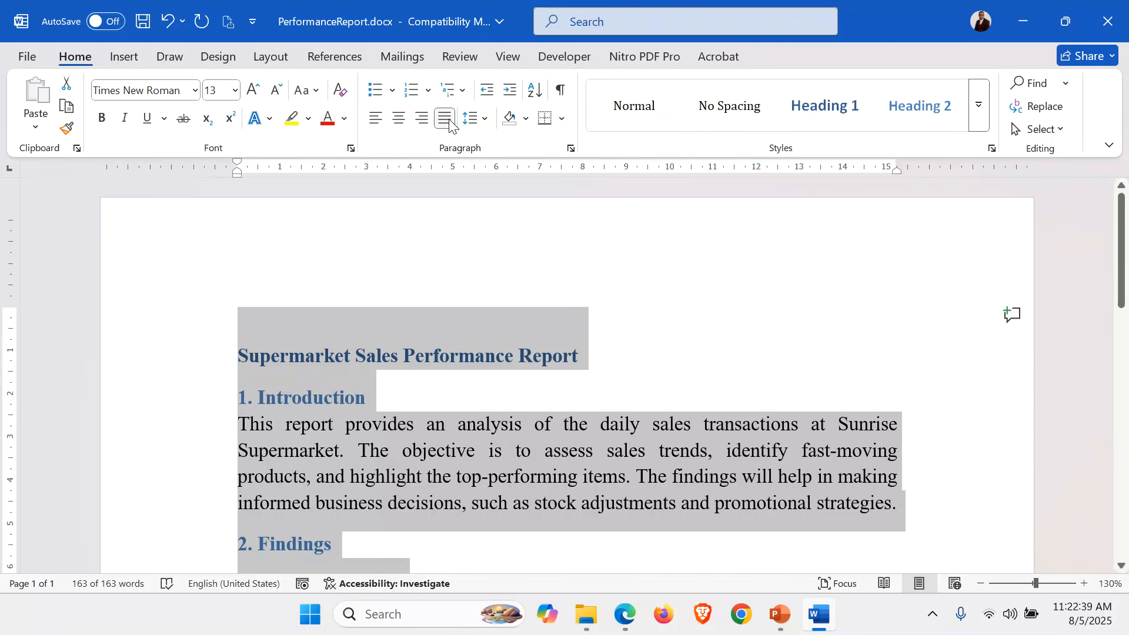
click(1084, 584)
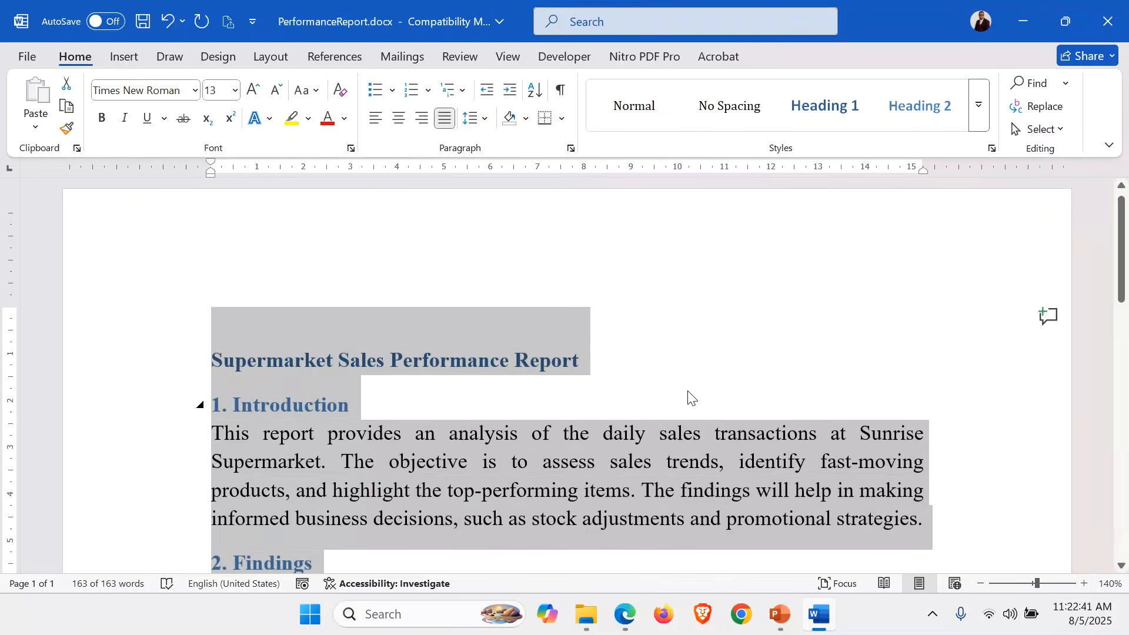
click(691, 398)
click(147, 359)
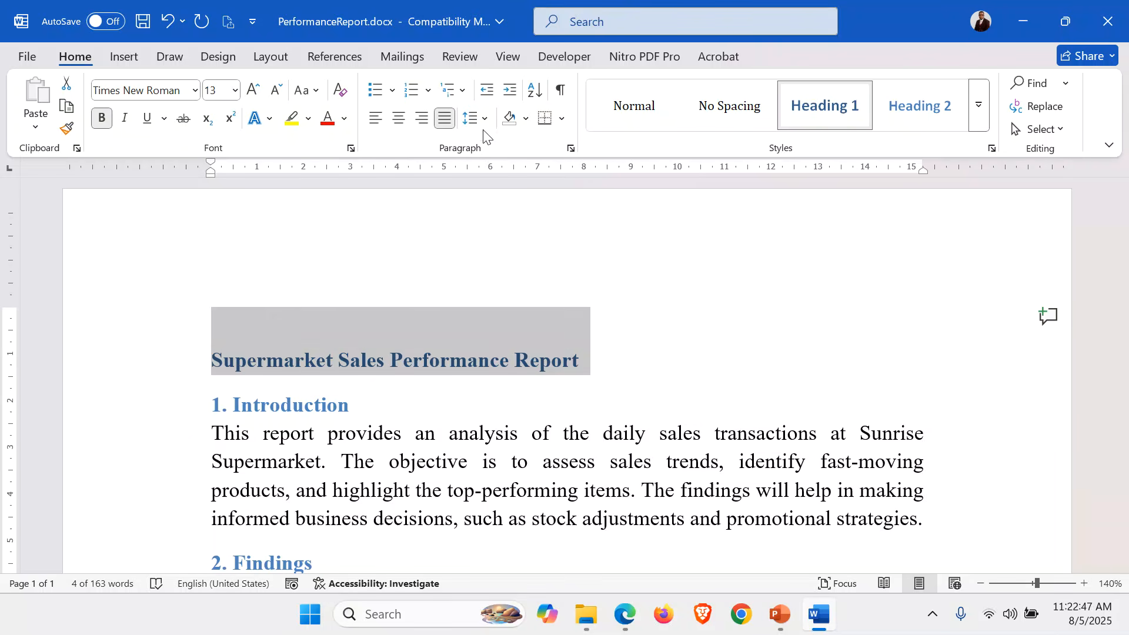
Clear the title's formatting, then make it centred uppercase Arial Black.
click(340, 90)
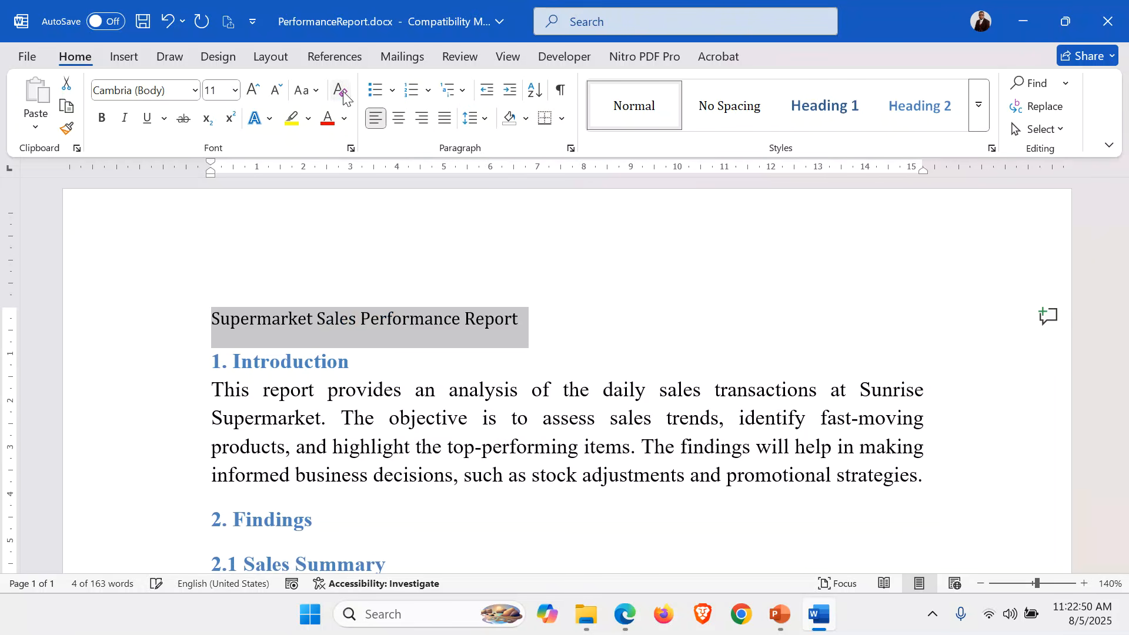
click(194, 91)
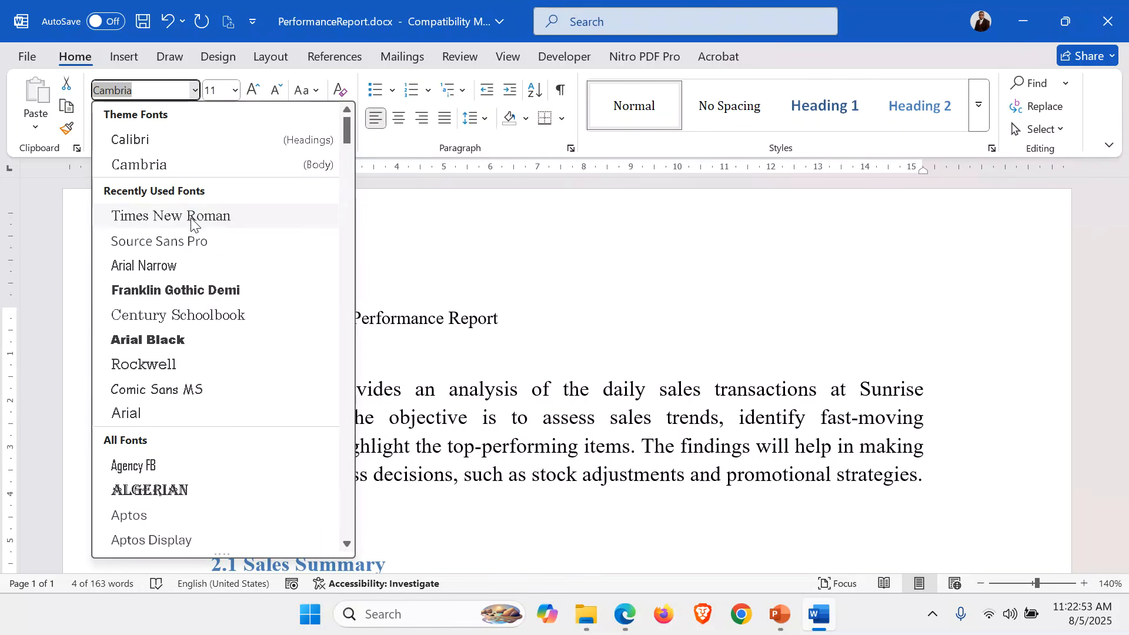
click(191, 344)
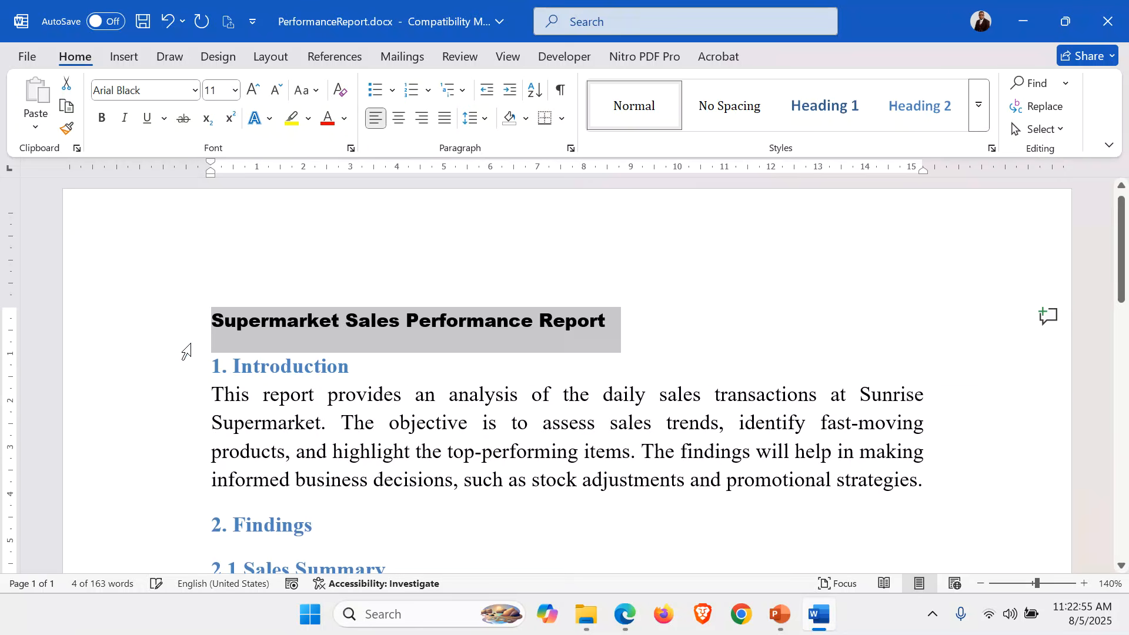
click(310, 96)
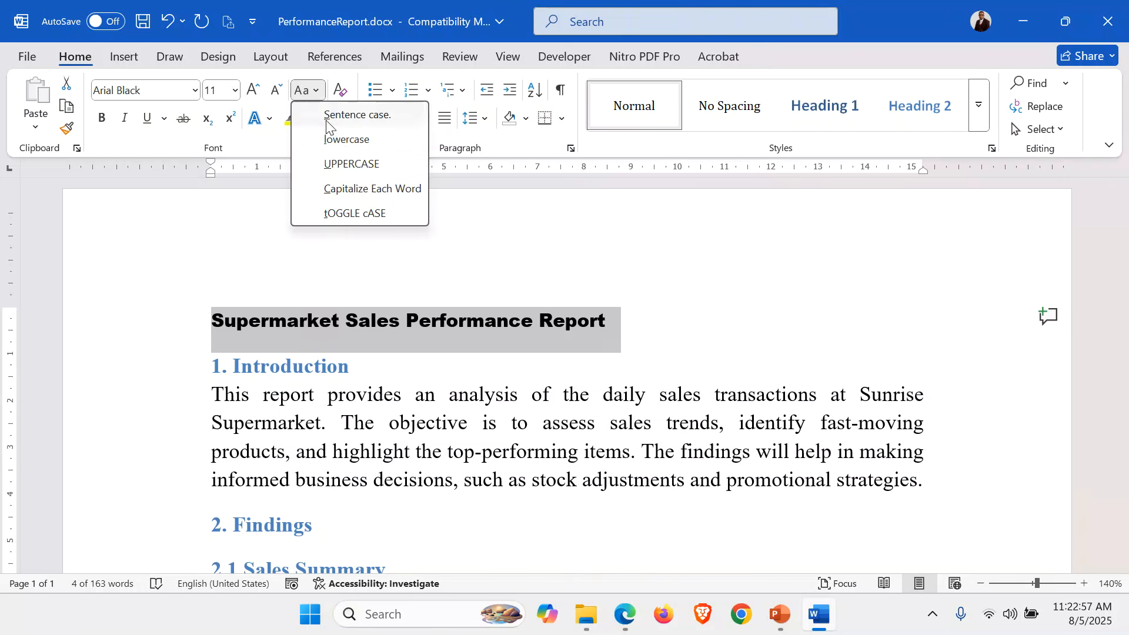
click(350, 163)
click(399, 118)
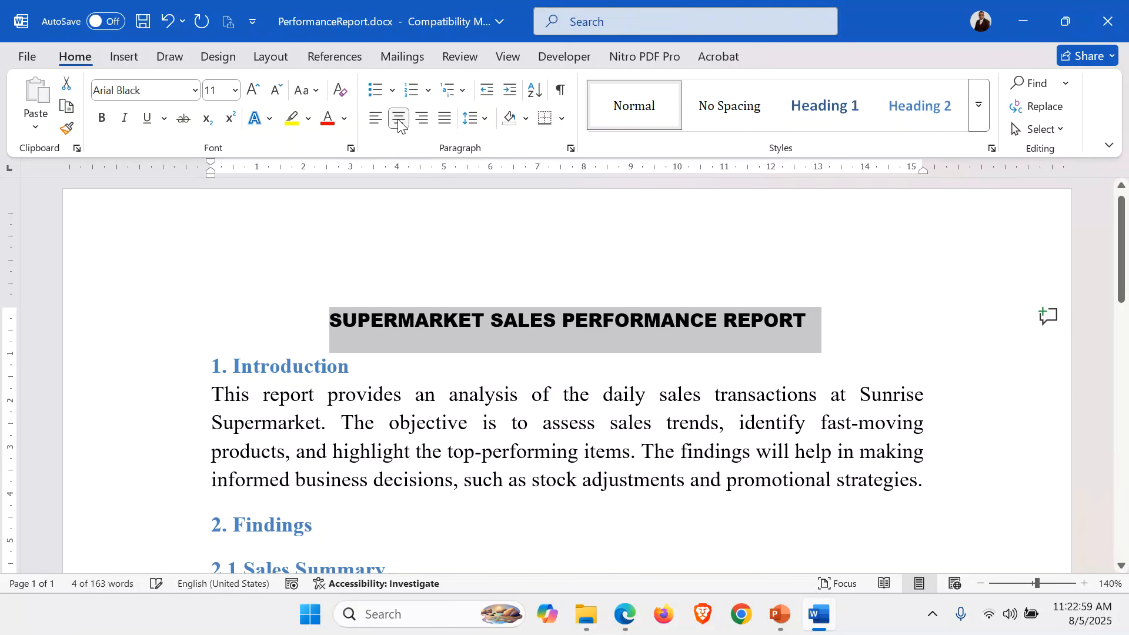
Size the title to 20 pt and add an empty line below it.
click(257, 91)
click(257, 92)
click(257, 91)
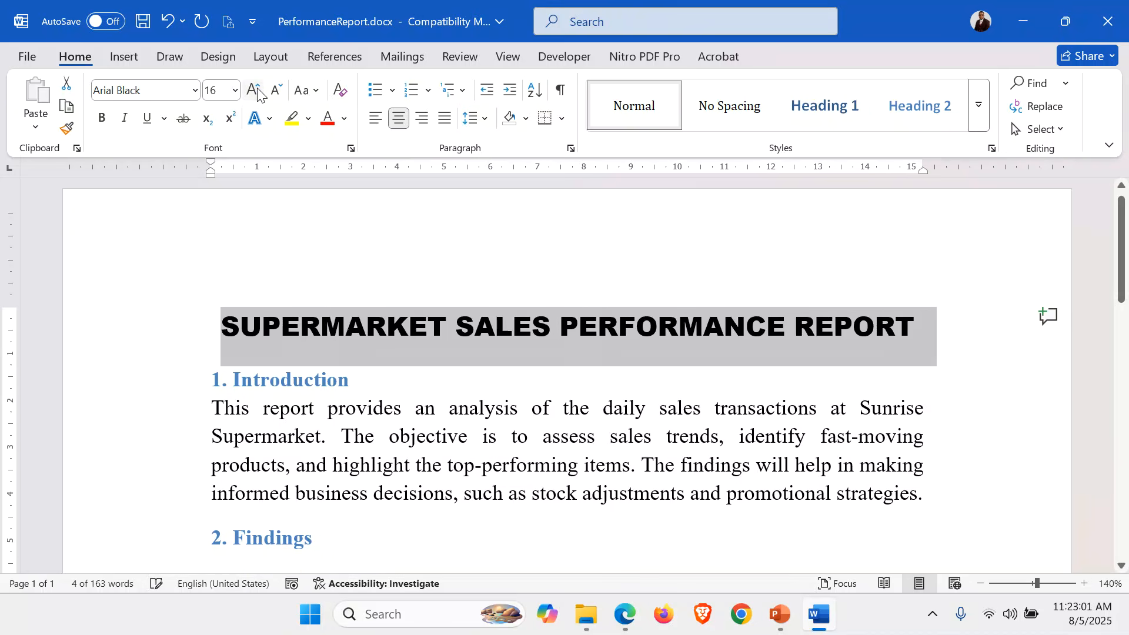
click(257, 91)
click(257, 91)
click(257, 91)
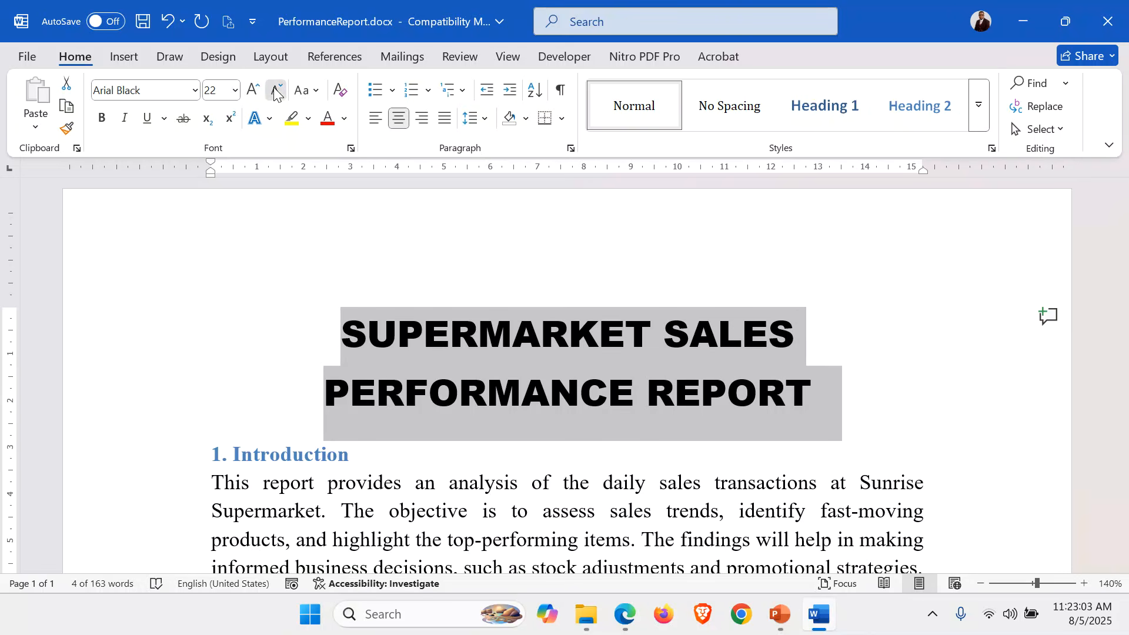
click(276, 91)
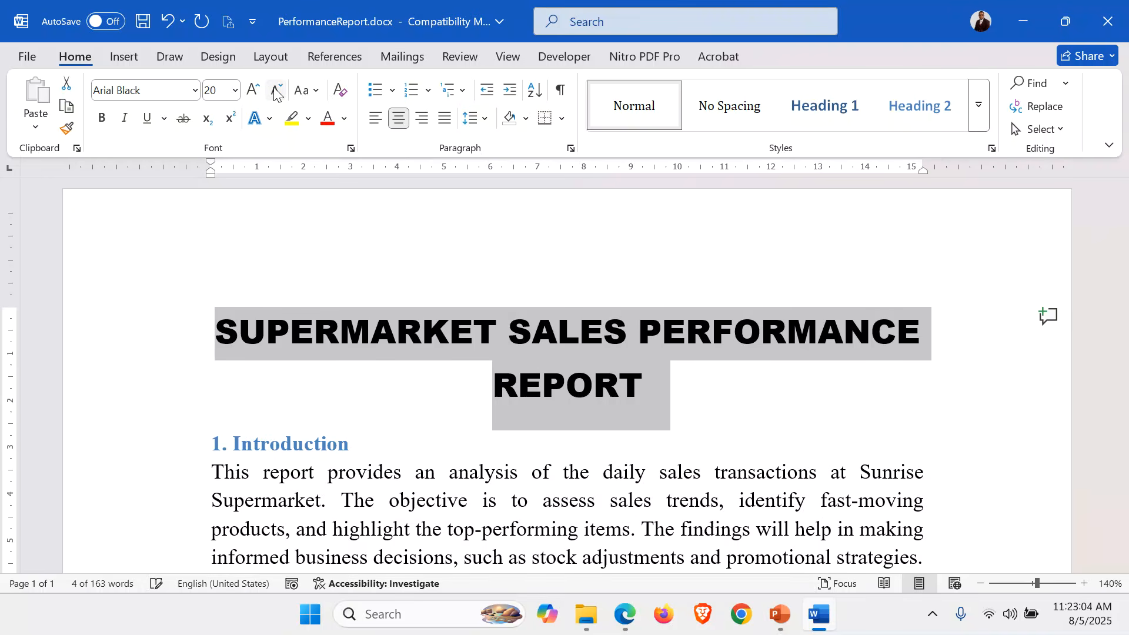
click(725, 406)
key(Return)
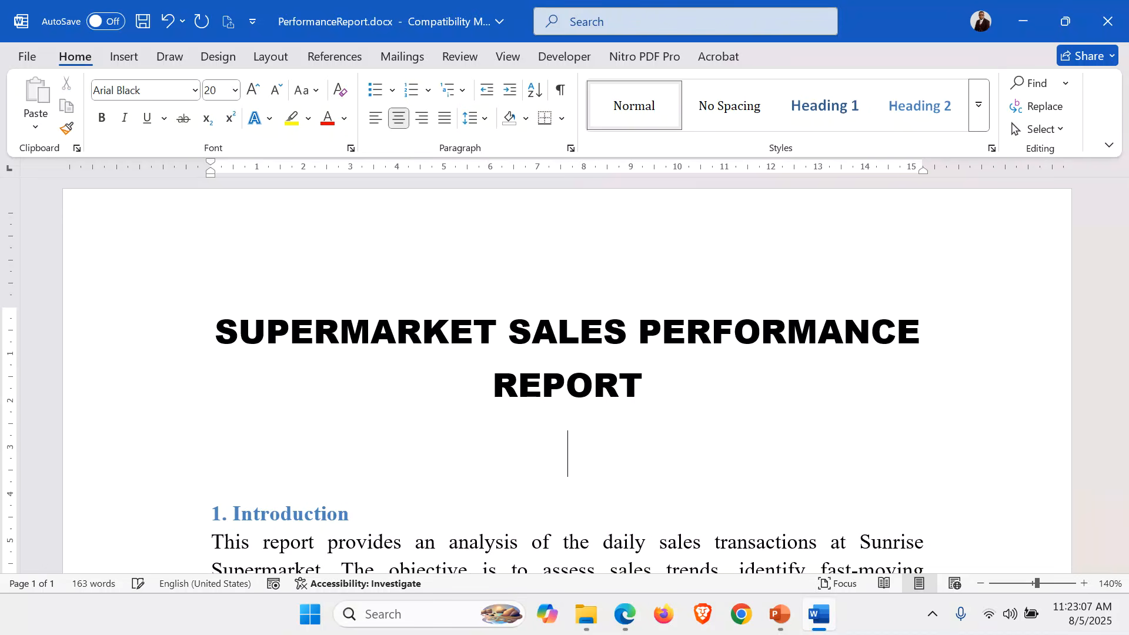
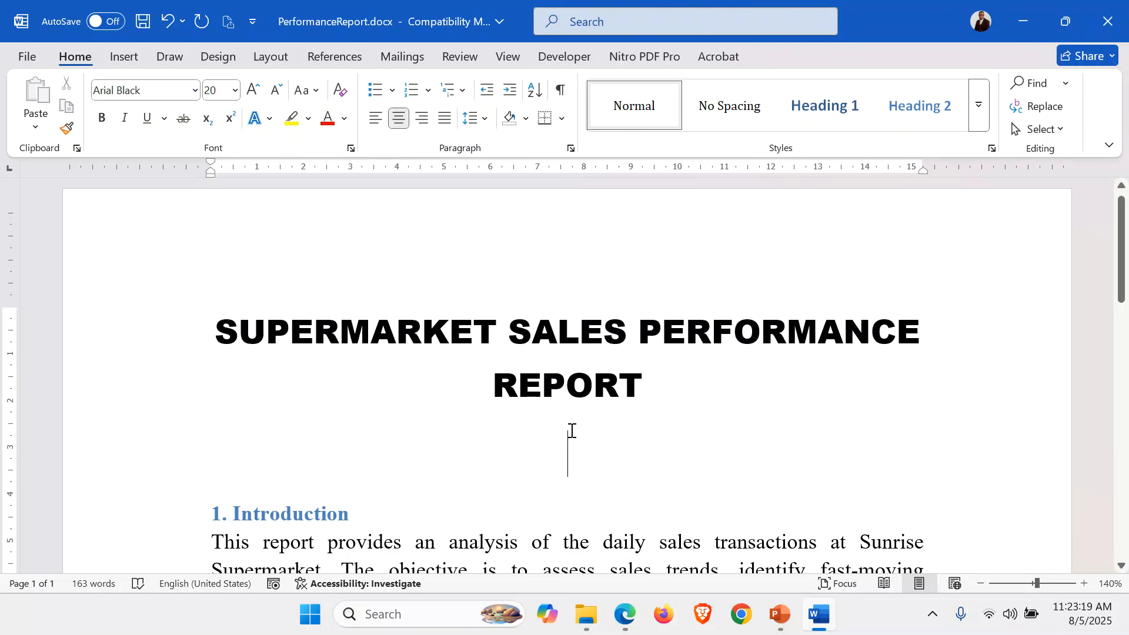
Draw a straight horizontal line across the page under the title.
click(137, 58)
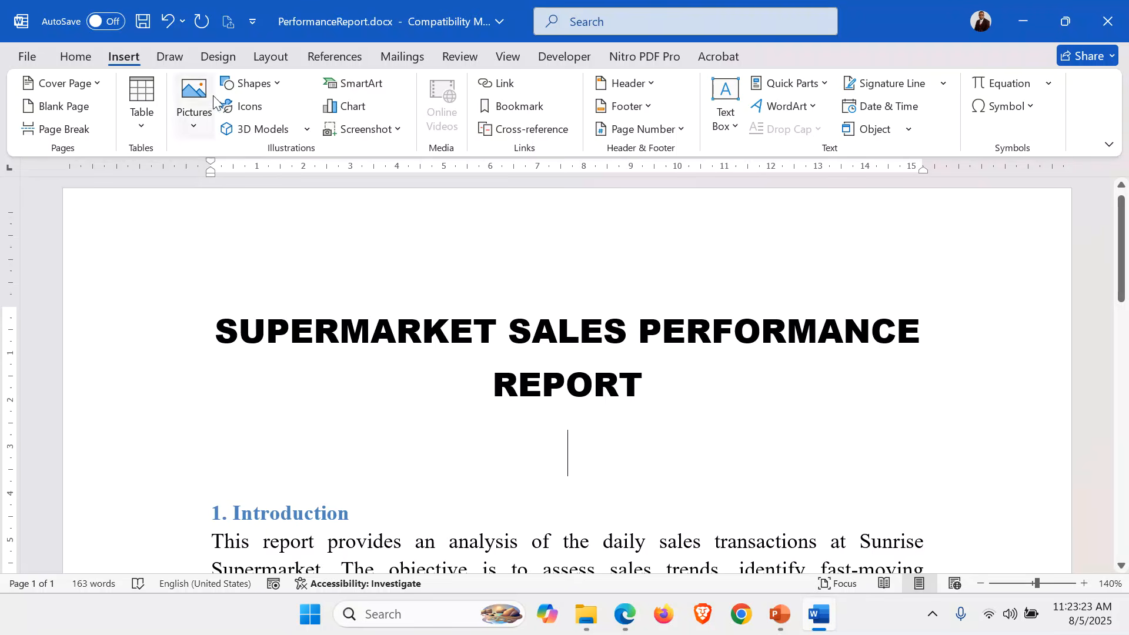
click(278, 86)
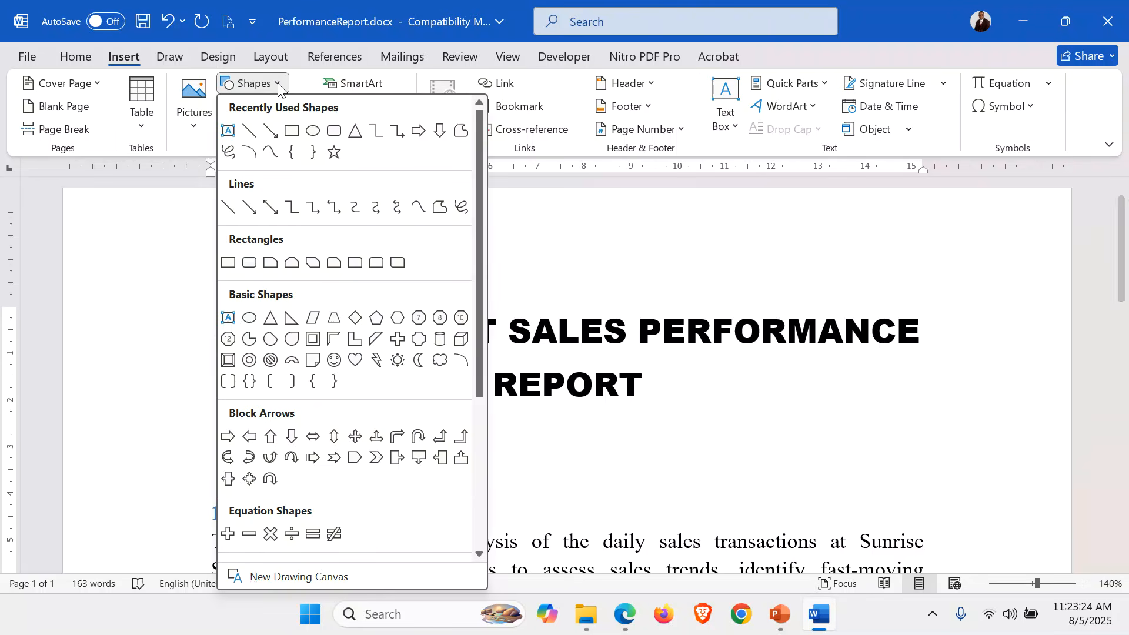
click(249, 131)
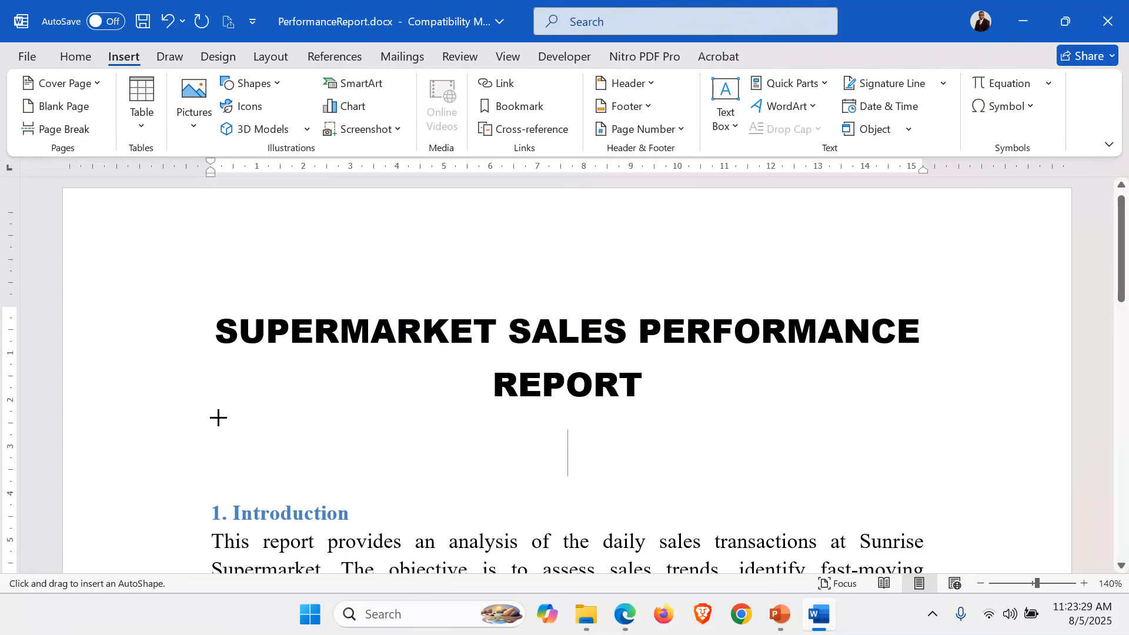
drag(218, 415, 934, 404)
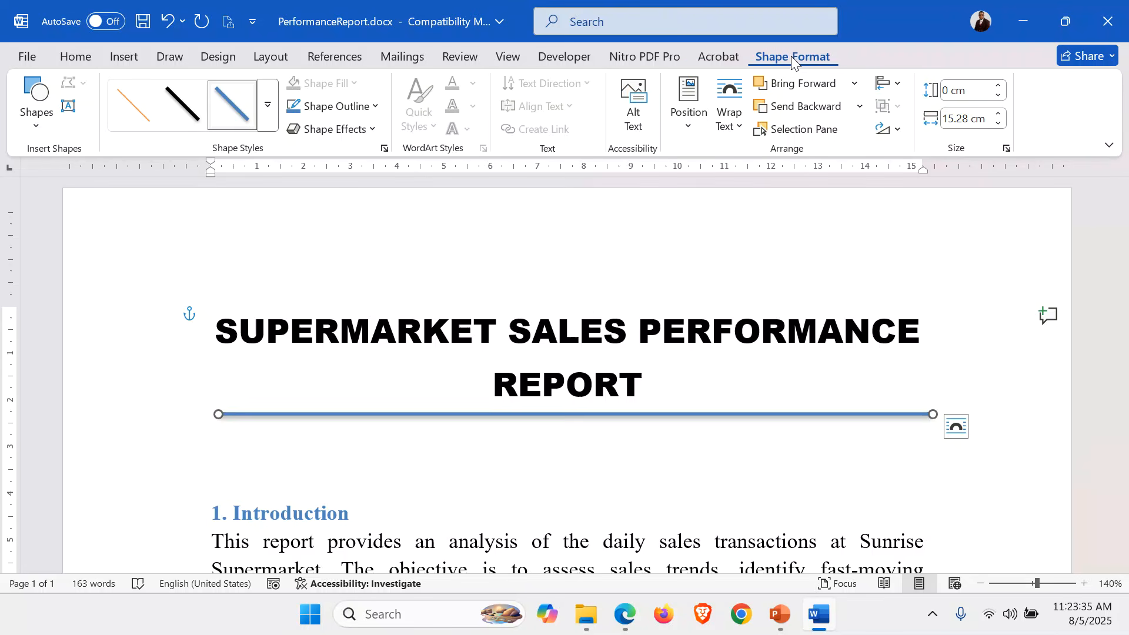
Make the line red with a 6 pt weight.
click(371, 107)
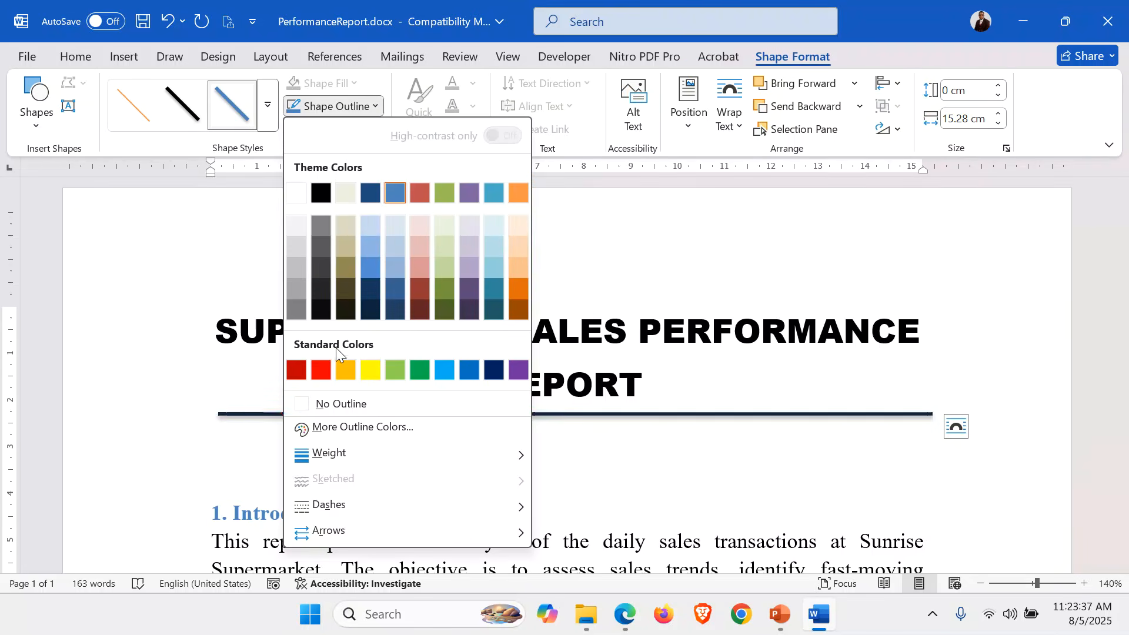
click(323, 382)
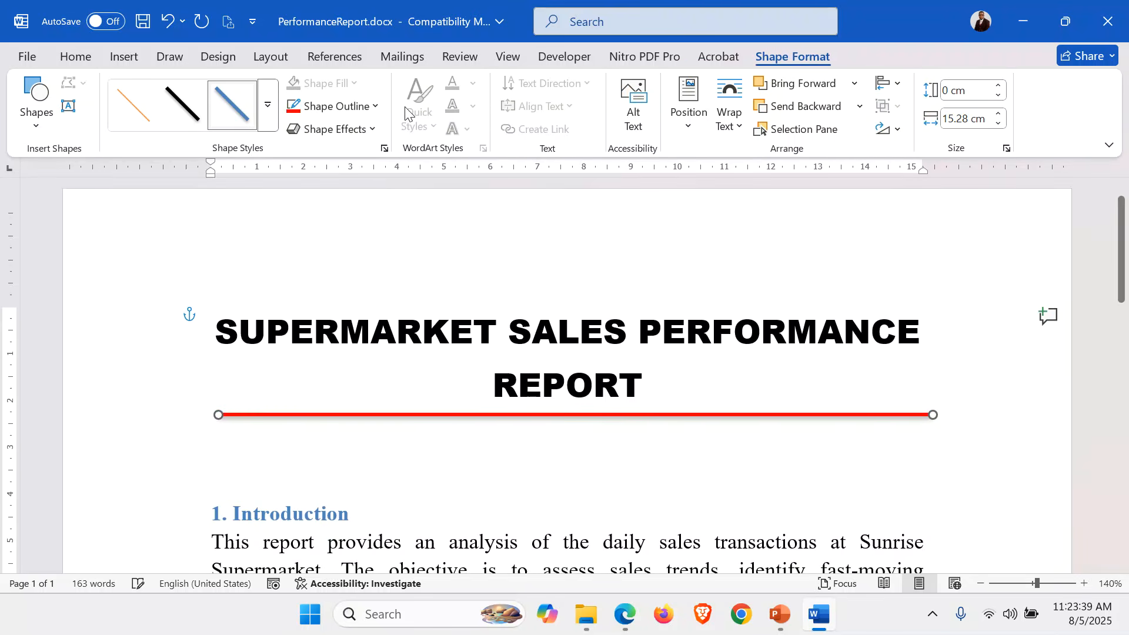
click(373, 106)
mouse_move(429, 459)
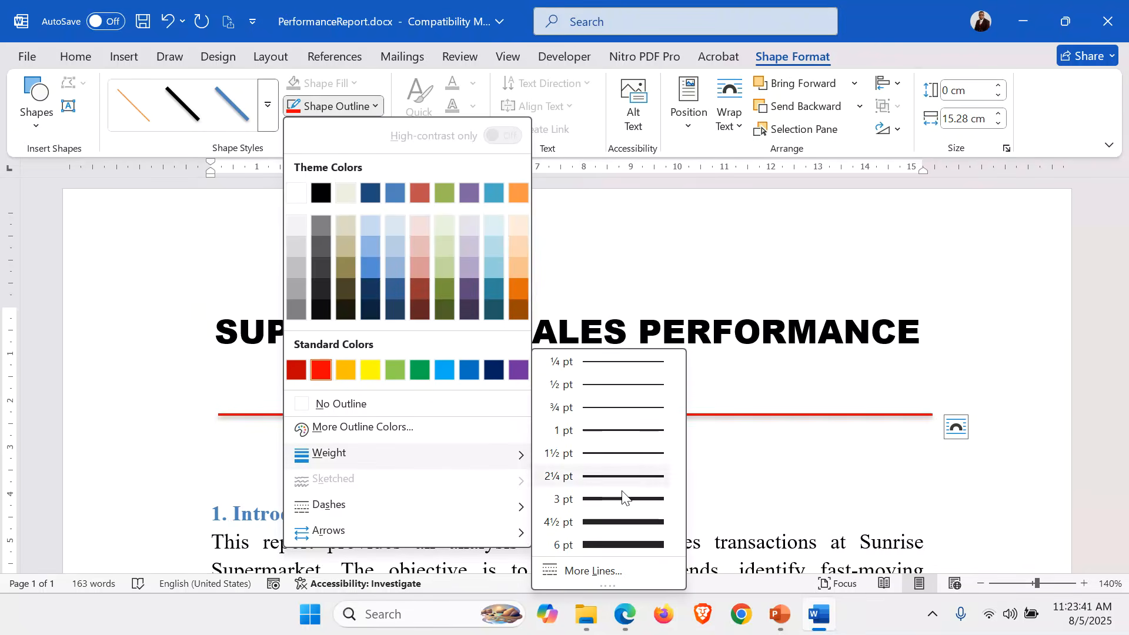
click(648, 548)
click(533, 452)
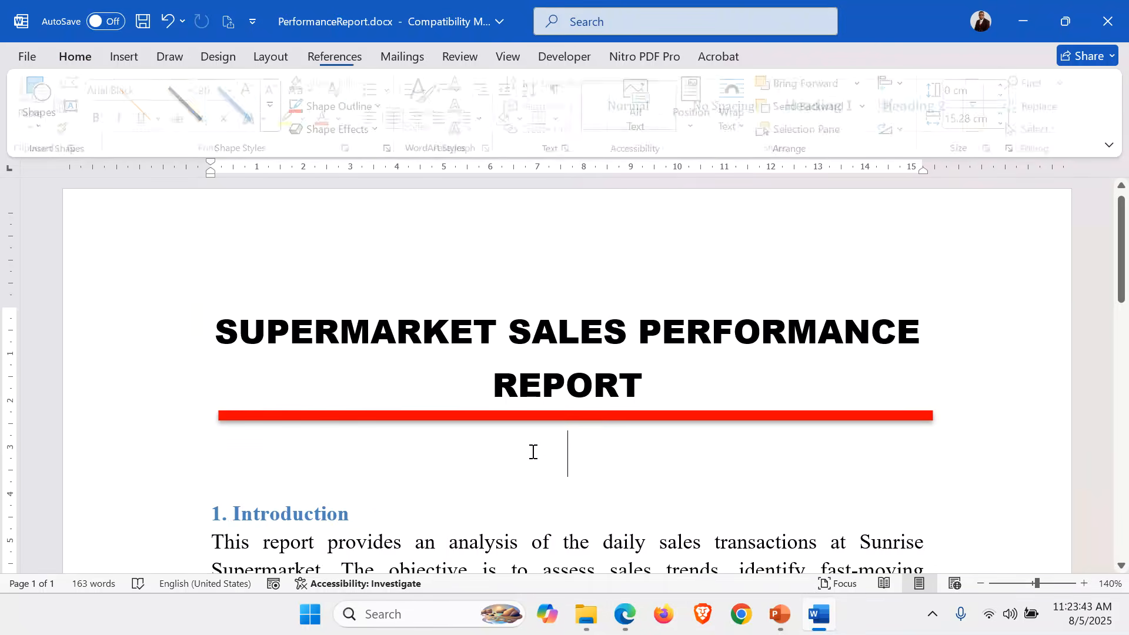
Insert logo_firstt.gif from the Desktop's ITEM 1 folder into the report.
click(125, 57)
click(203, 139)
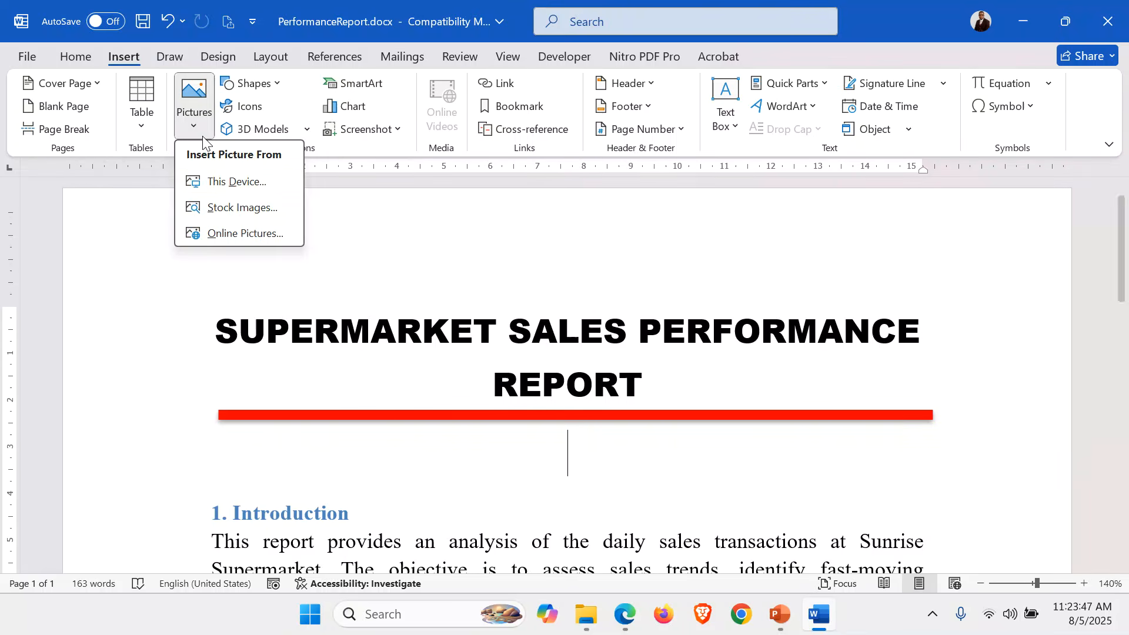
click(232, 179)
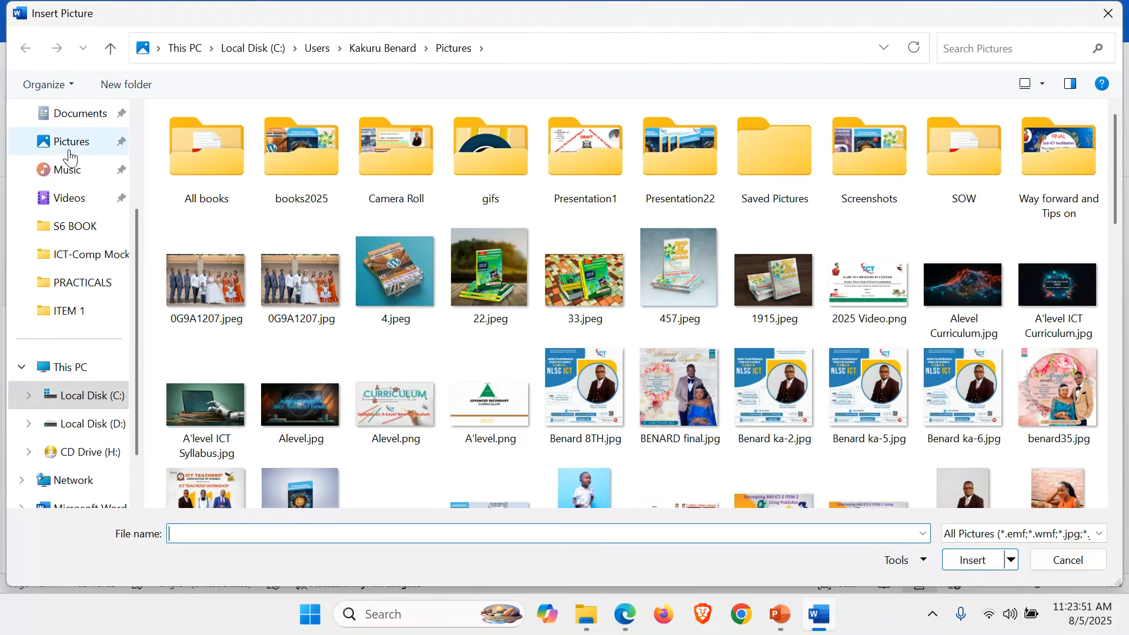
click(73, 207)
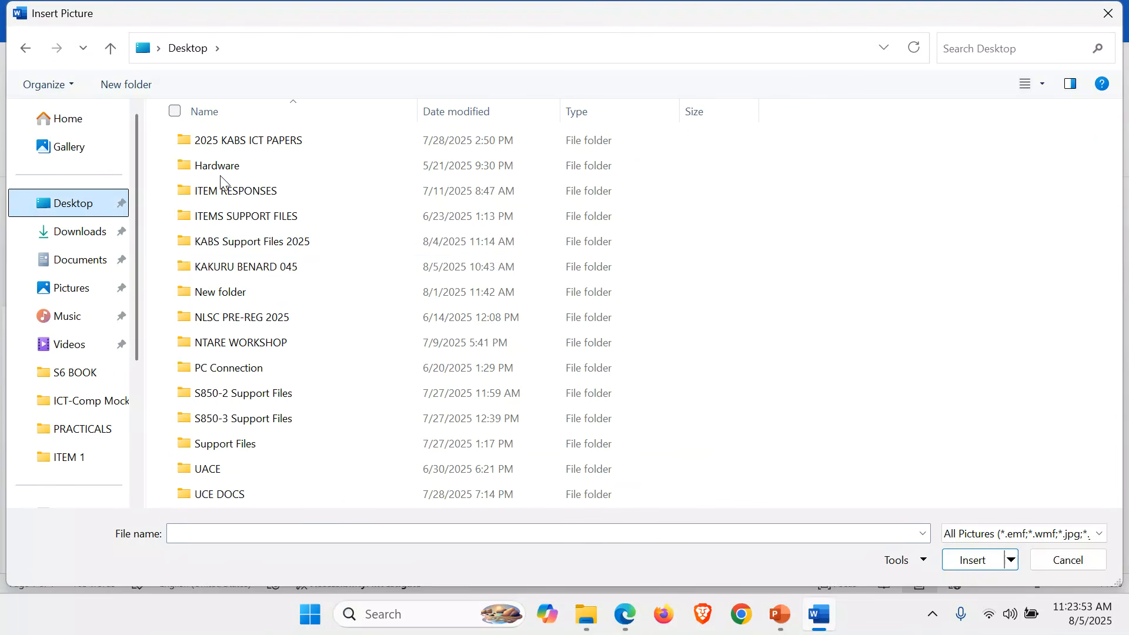
click(263, 275)
double_click(263, 274)
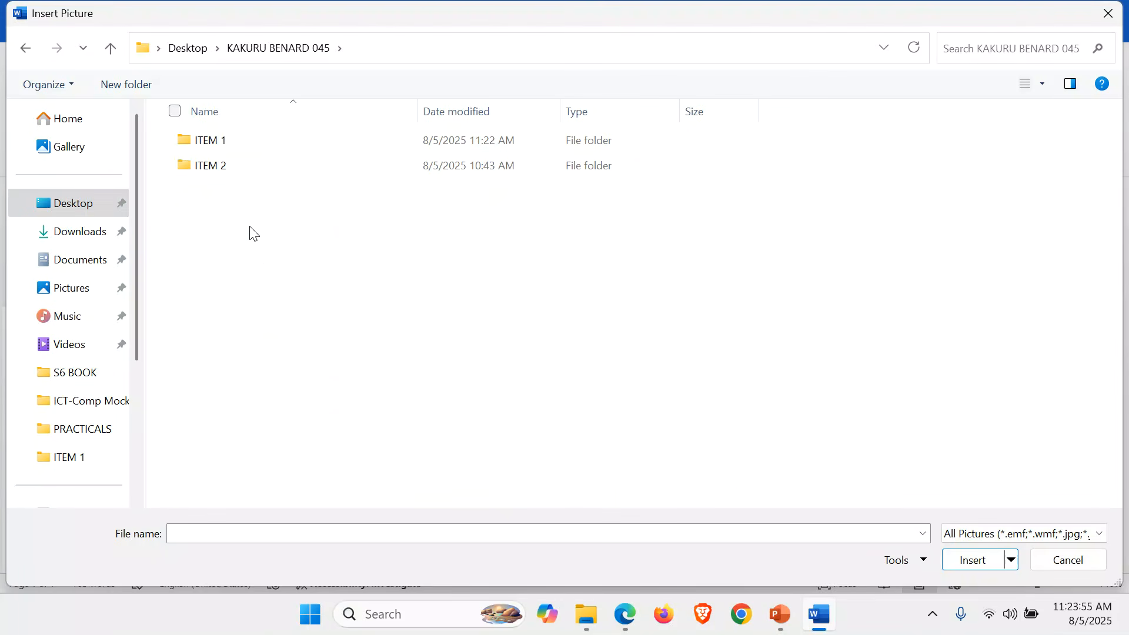
double_click(223, 143)
double_click(231, 177)
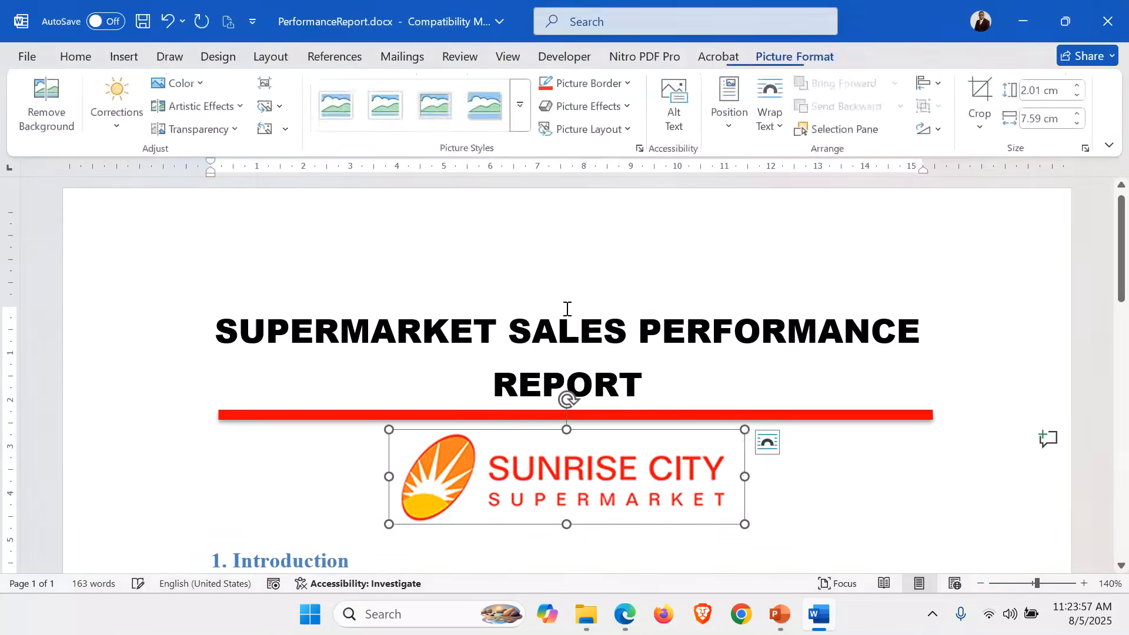
Enlarge the Sunrise City logo by dragging its corner.
scroll(840, 403, down, 2)
click(718, 373)
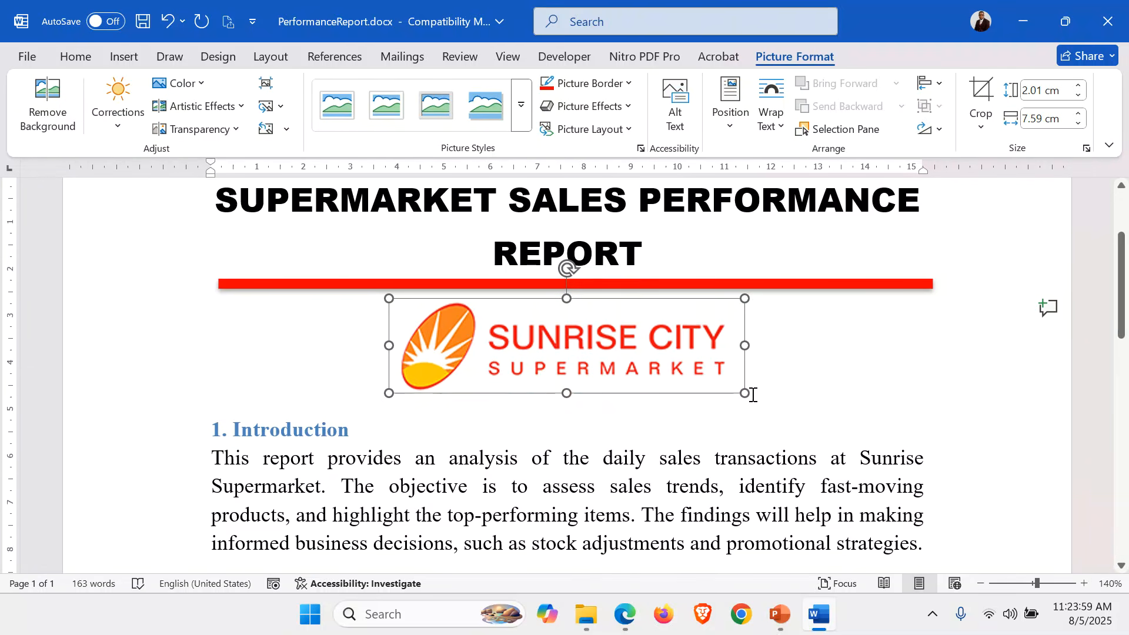
drag(747, 396, 771, 414)
Below the logo, type lines: Report Prepared By, the author's name, an ID number, 05-Aug-2025.
click(807, 385)
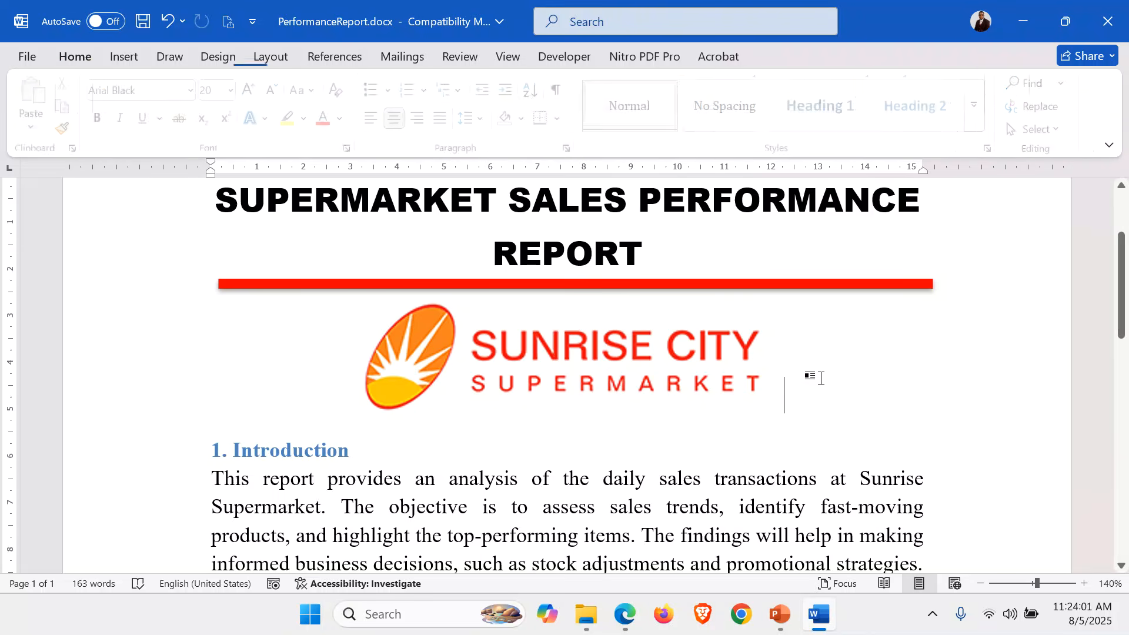
key(Return)
text(R)
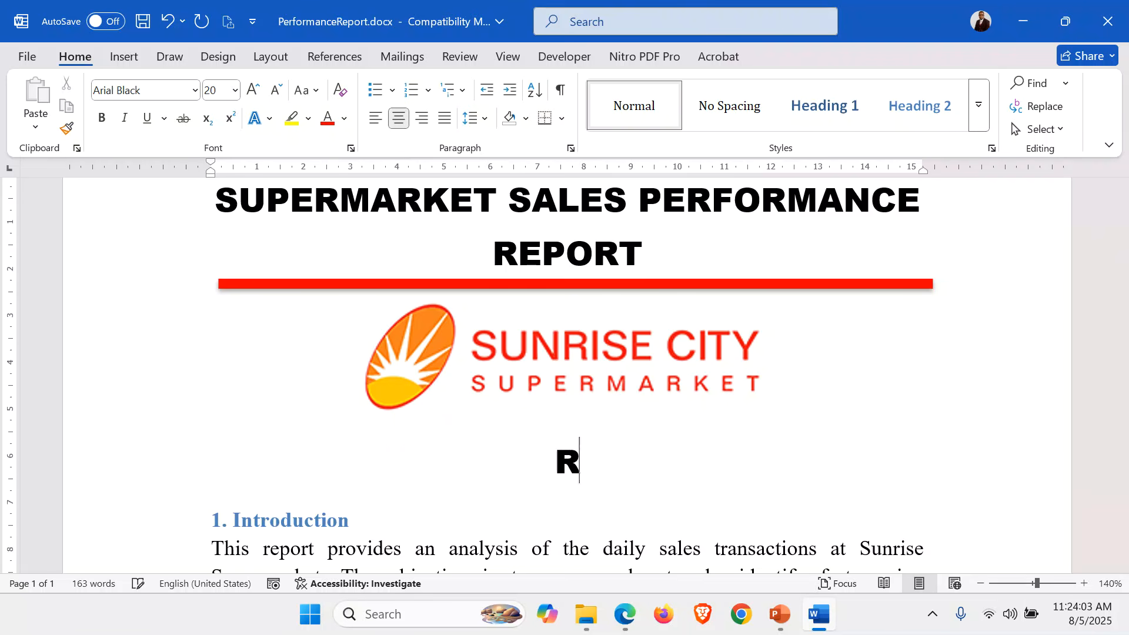
text(epor)
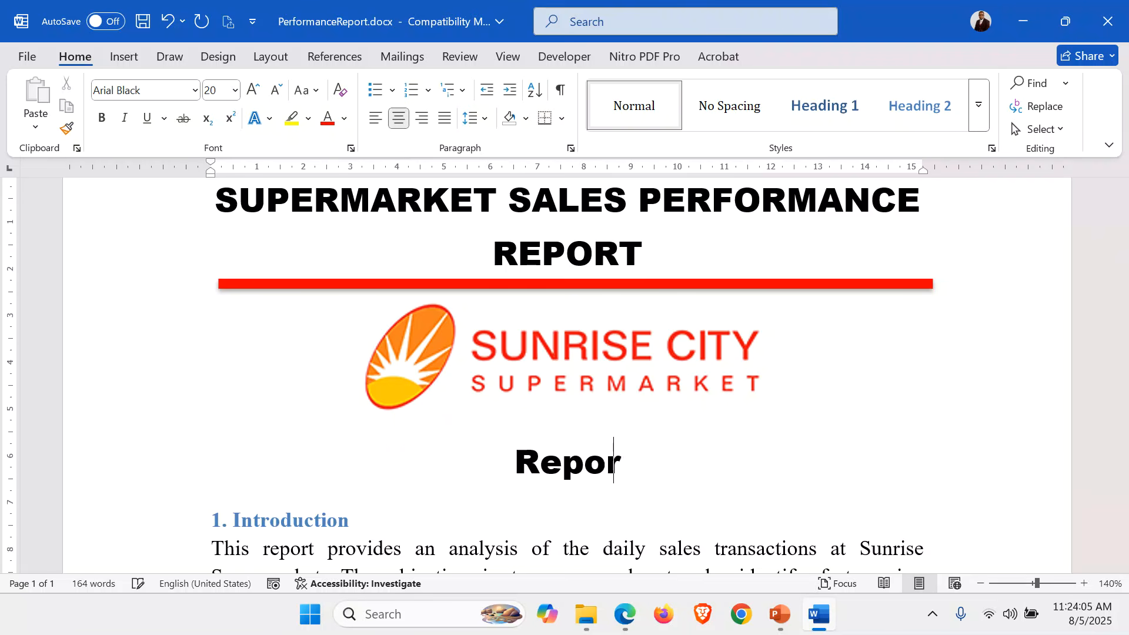
text(t Pre)
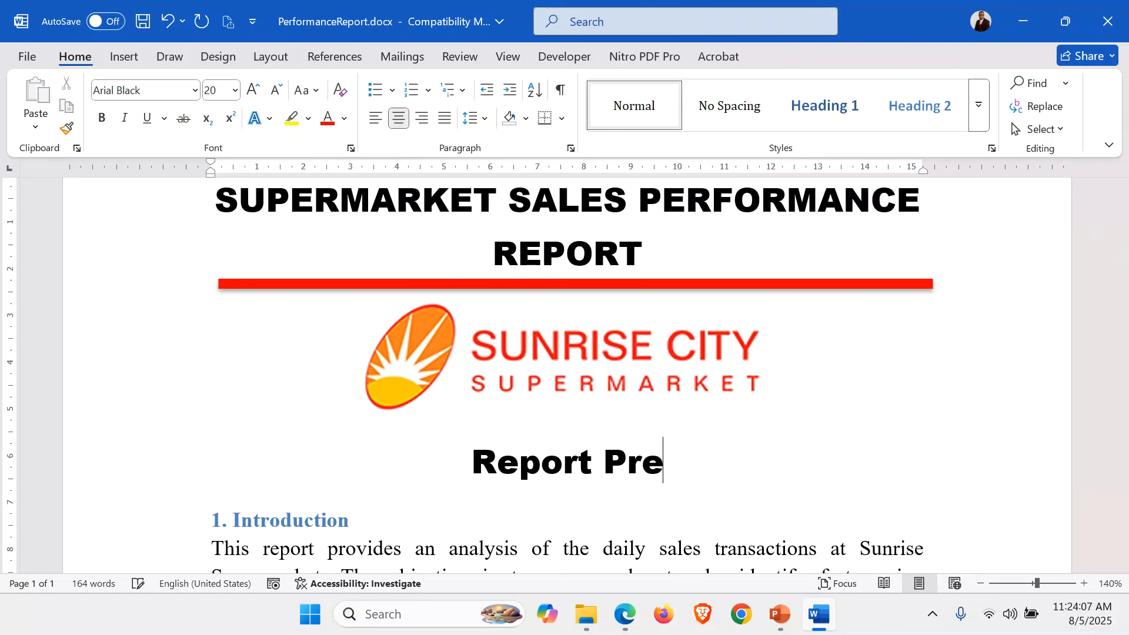
text(pared By)
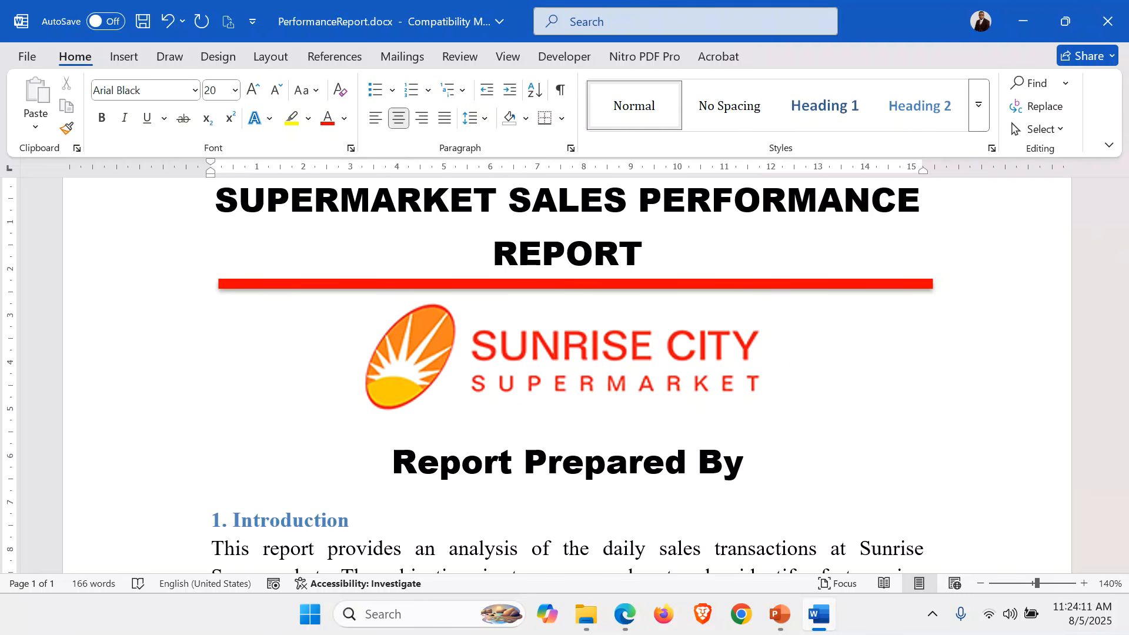
key(Return)
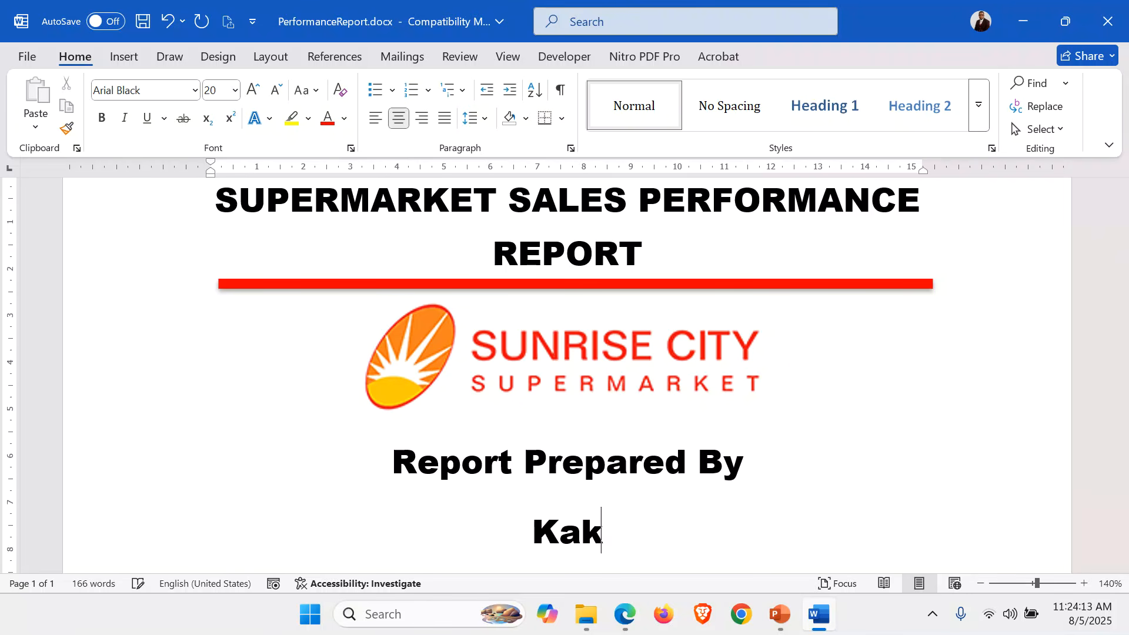
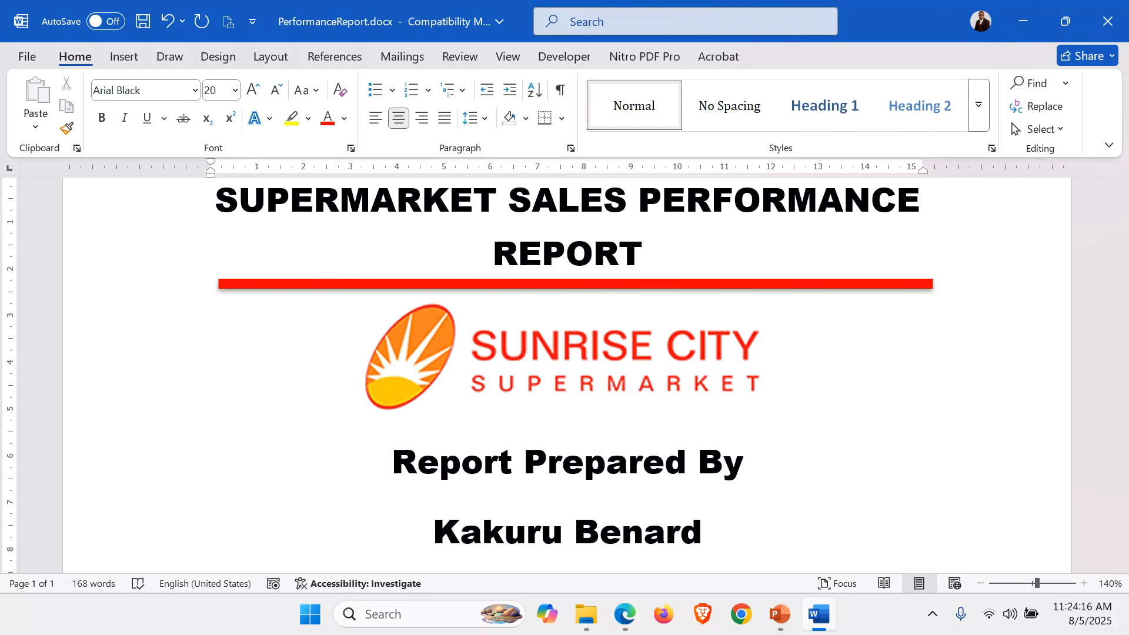
key(Return)
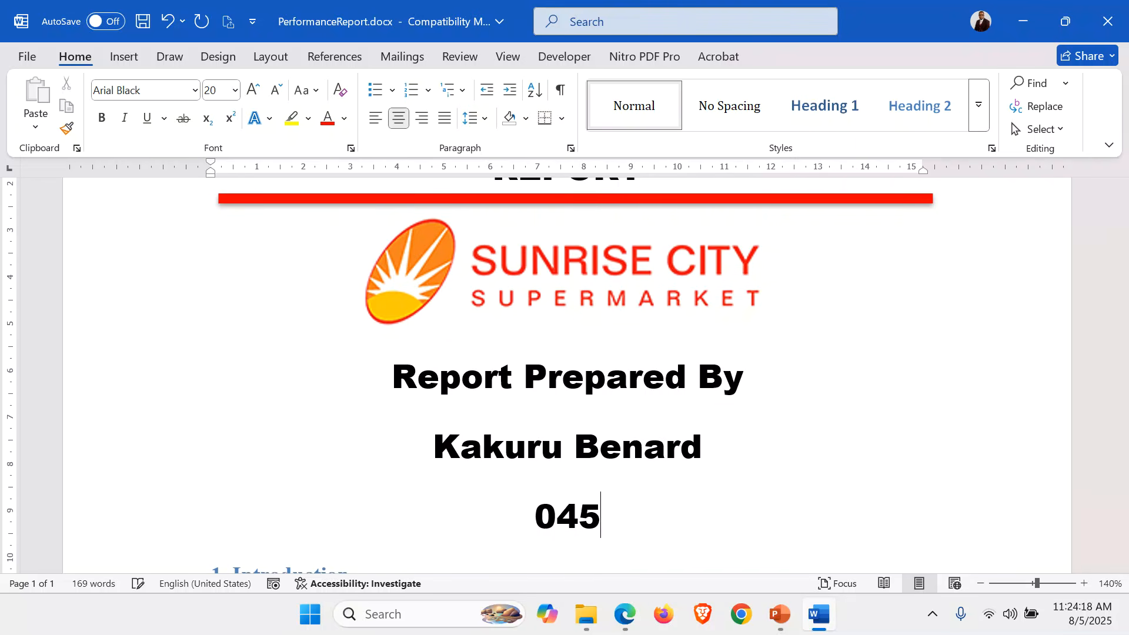
key(Return)
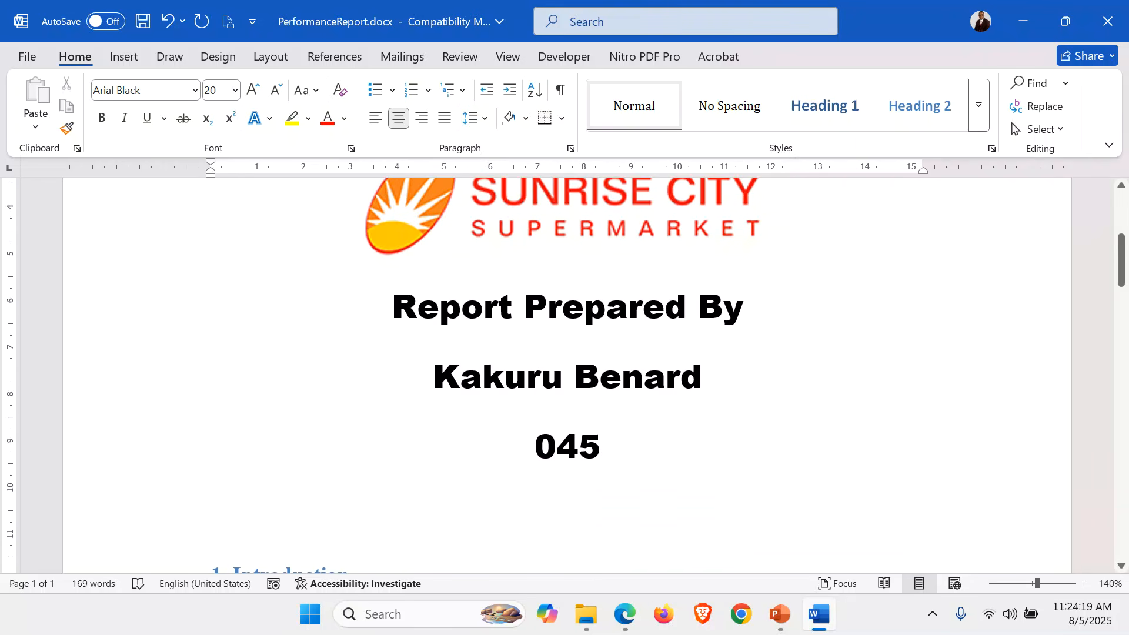
text(05)
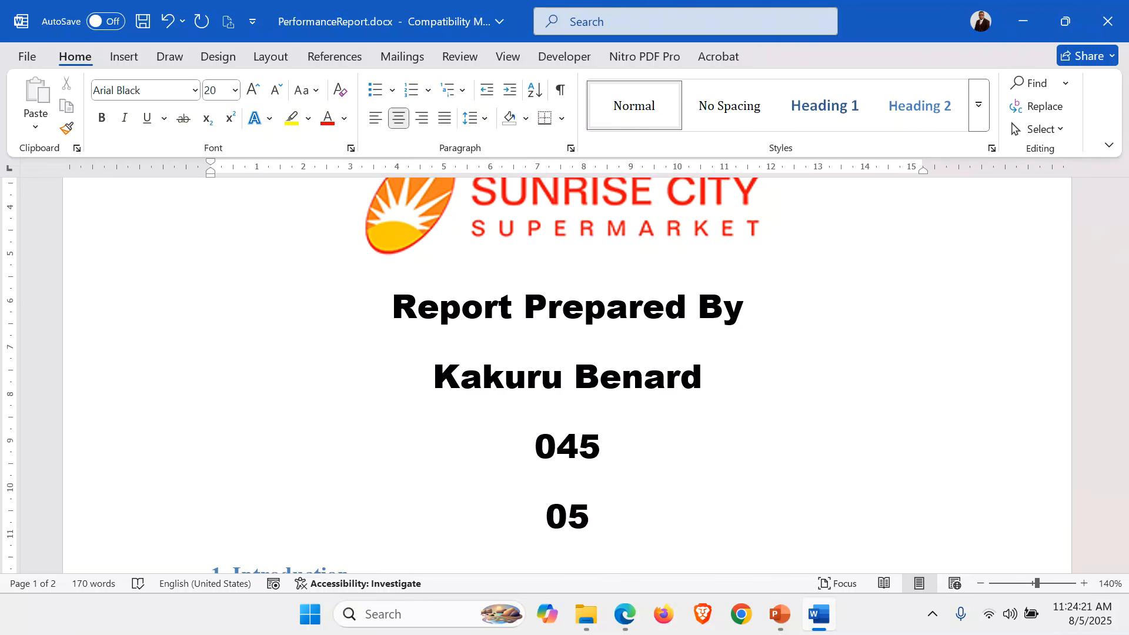
text(-Aug)
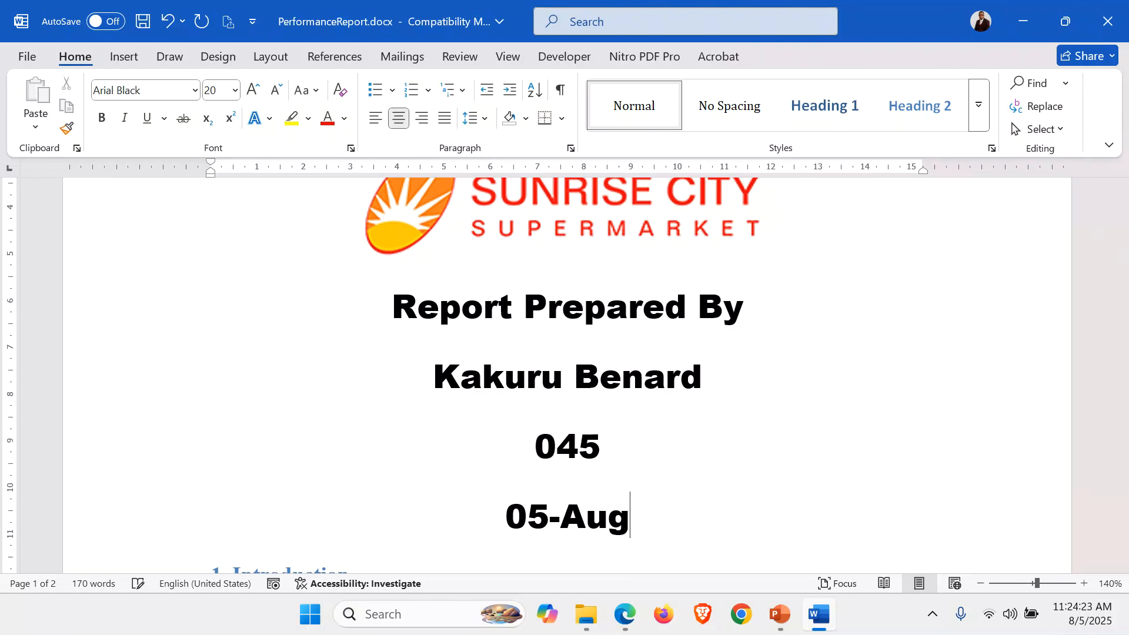
text(-202)
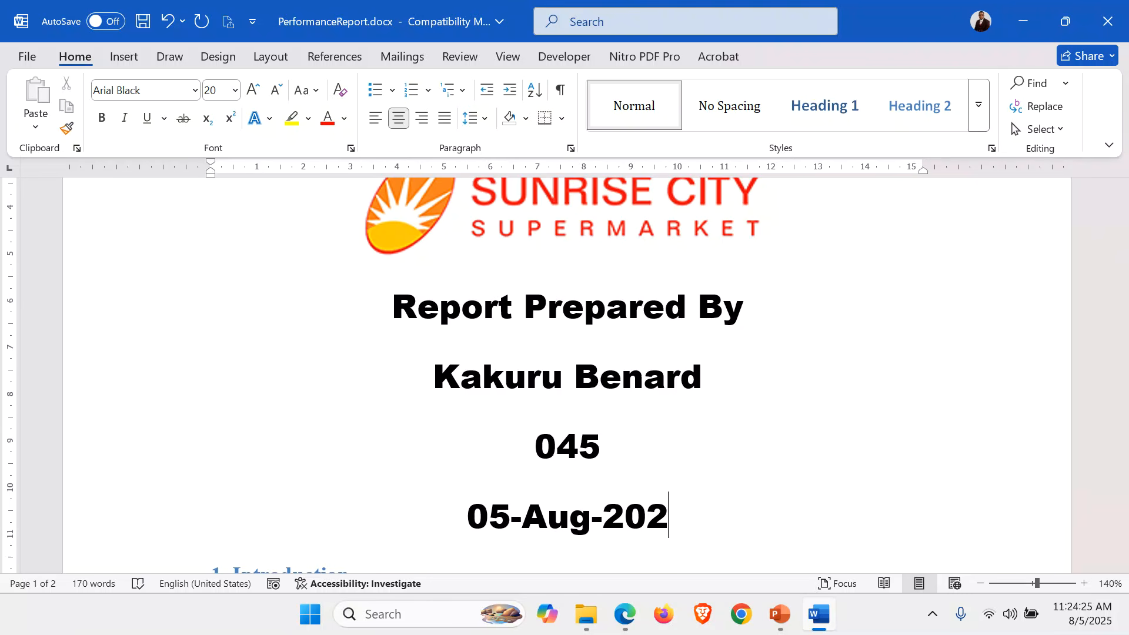
text(5)
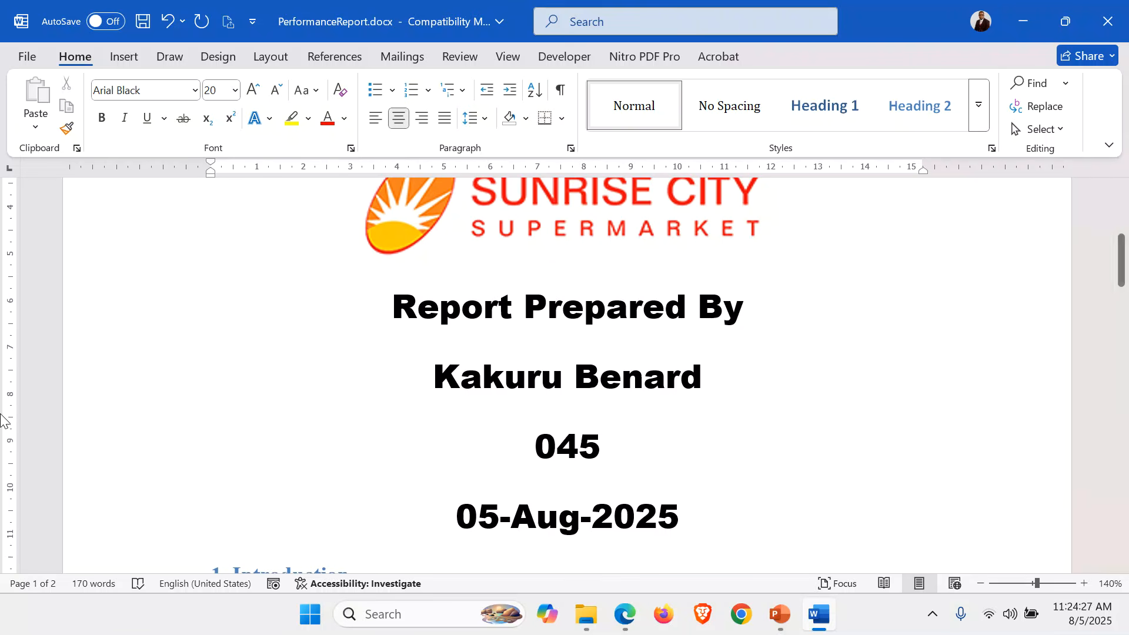
Set the author's name line in Arial Narrow, bold, red font and underlined.
click(74, 385)
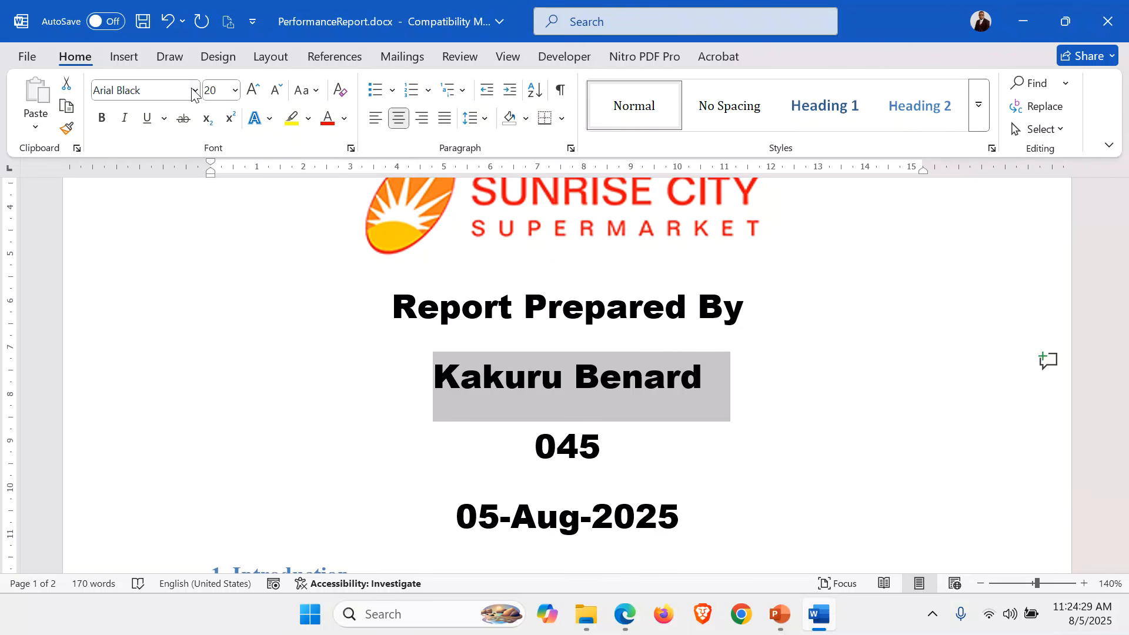
click(193, 91)
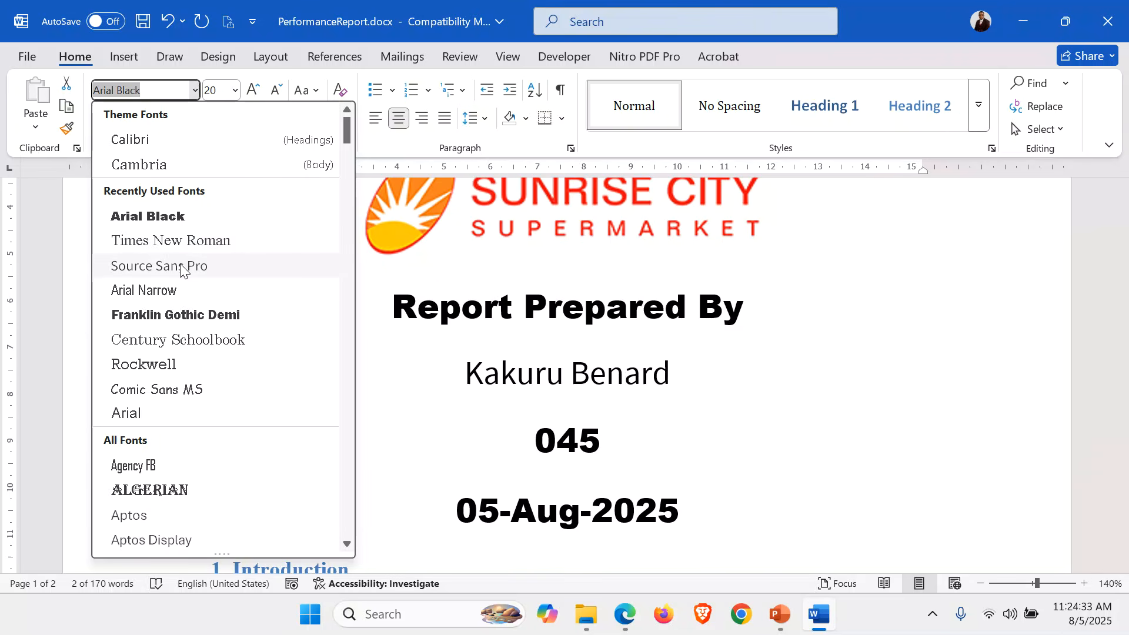
click(170, 290)
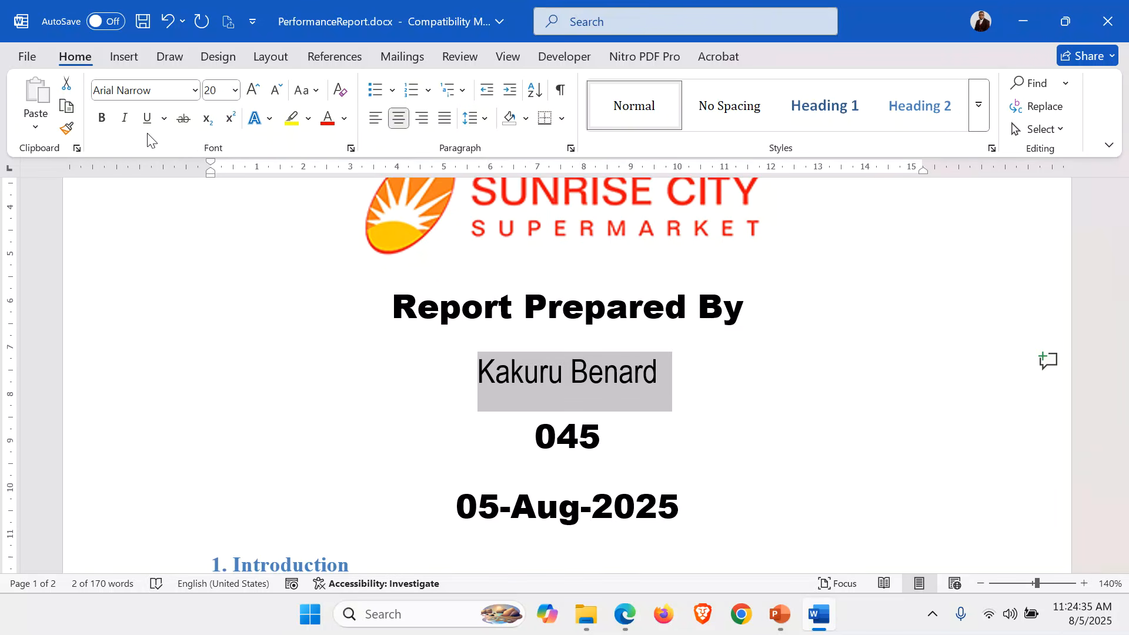
click(103, 120)
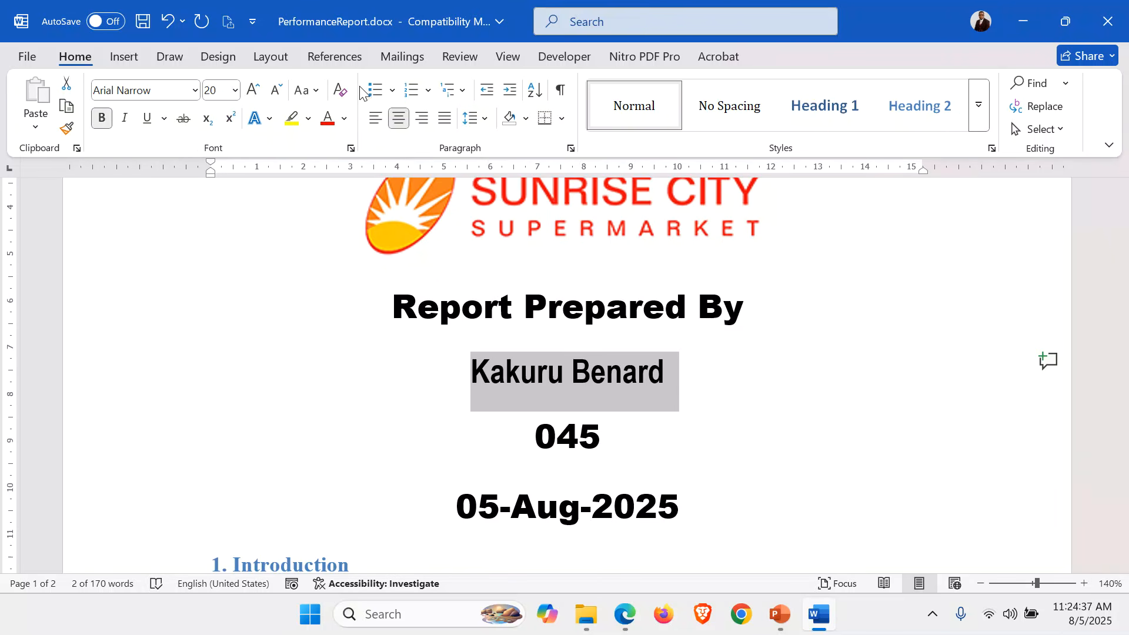
click(327, 125)
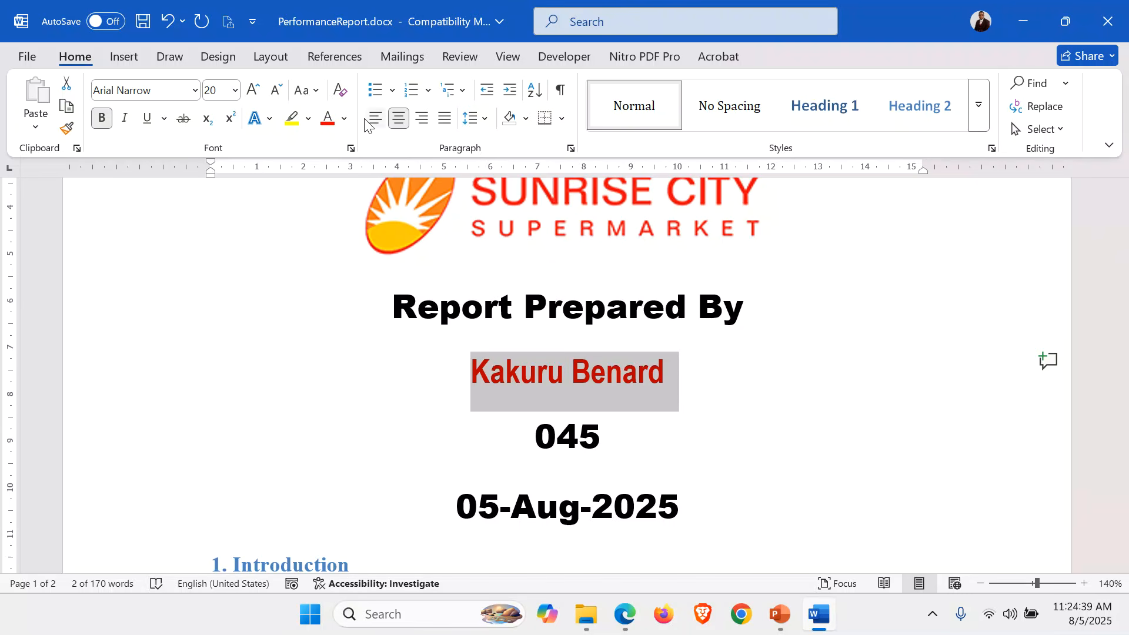
click(148, 123)
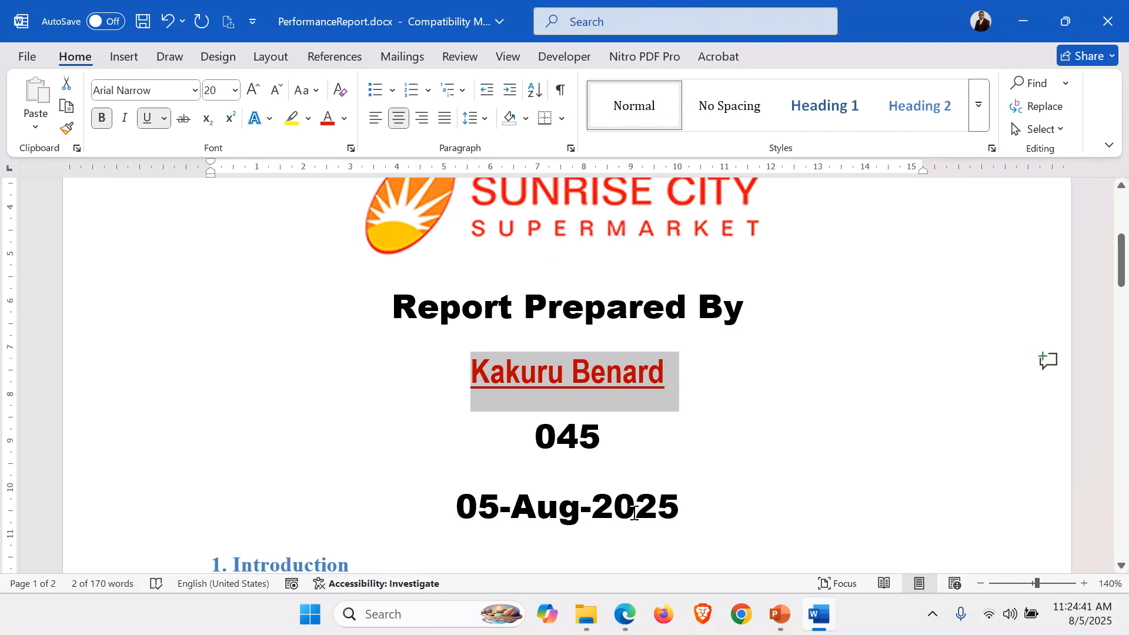
click(716, 470)
scroll(713, 469, down, 2)
Type === on a new line after the date to AutoFormat a double rule.
click(692, 380)
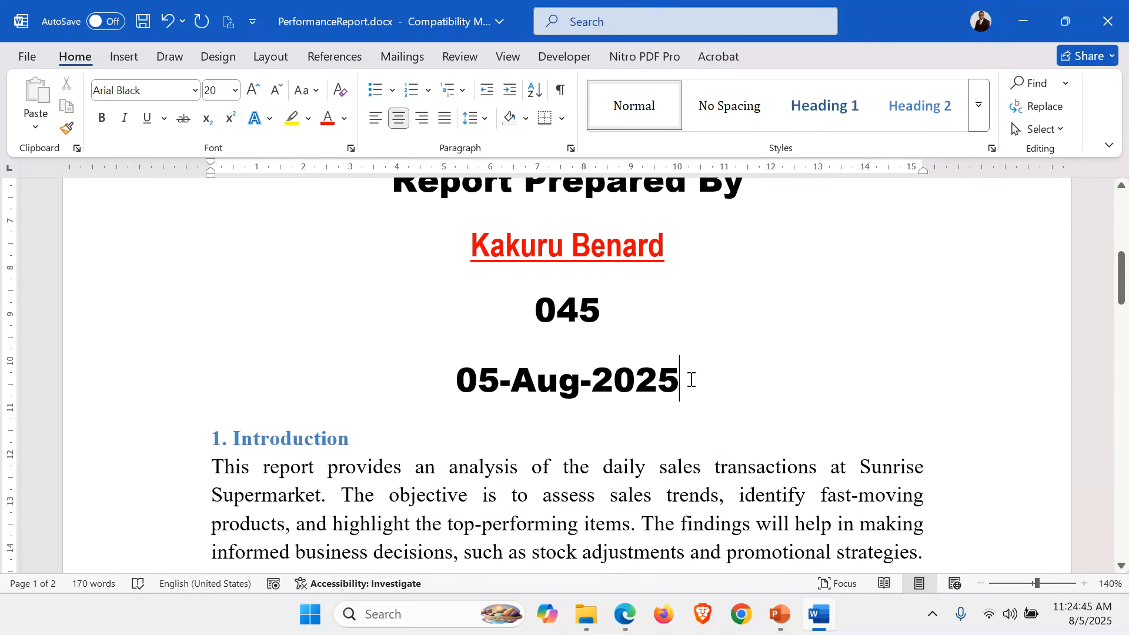
key(Return)
text(===)
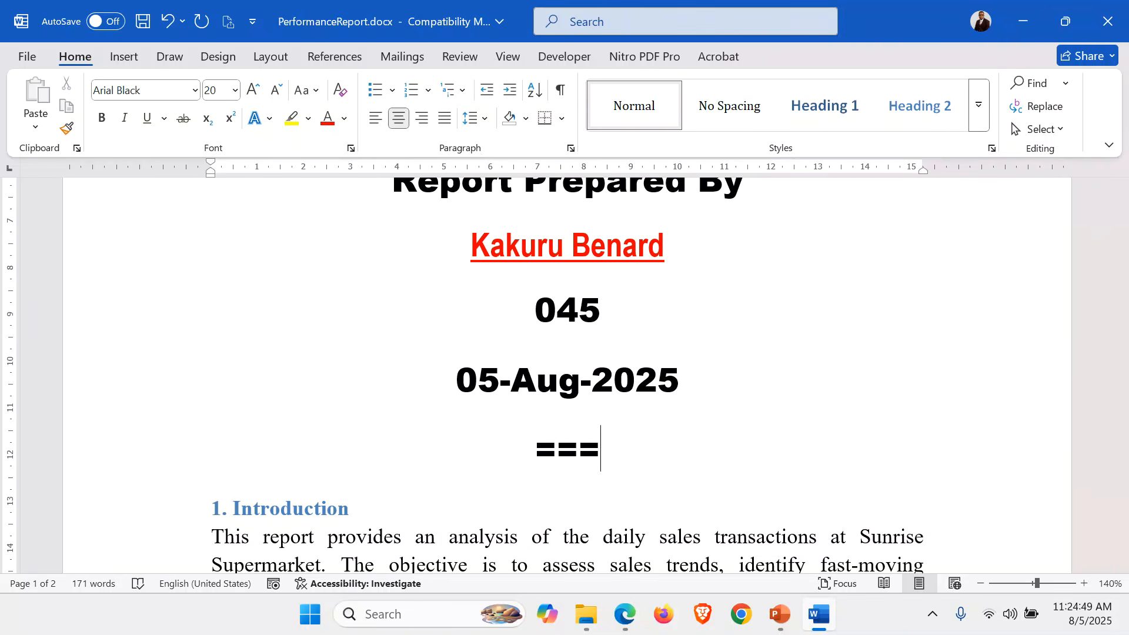
key(Return)
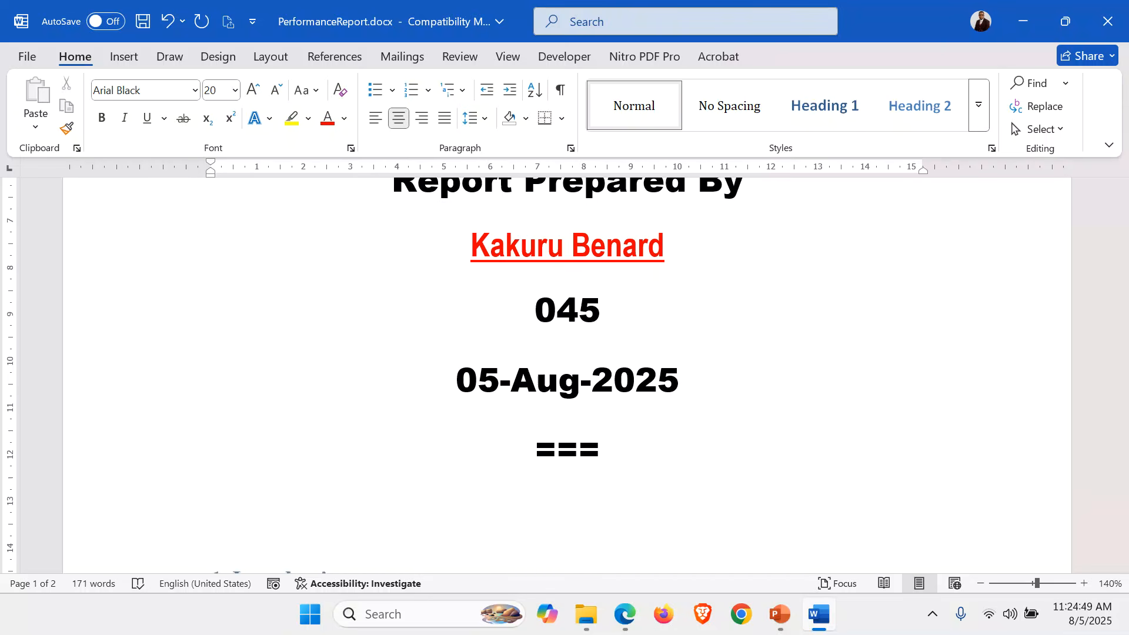
Add two blank lines above the report title and zoom out to the whole cover.
scroll(416, 261, up, 7)
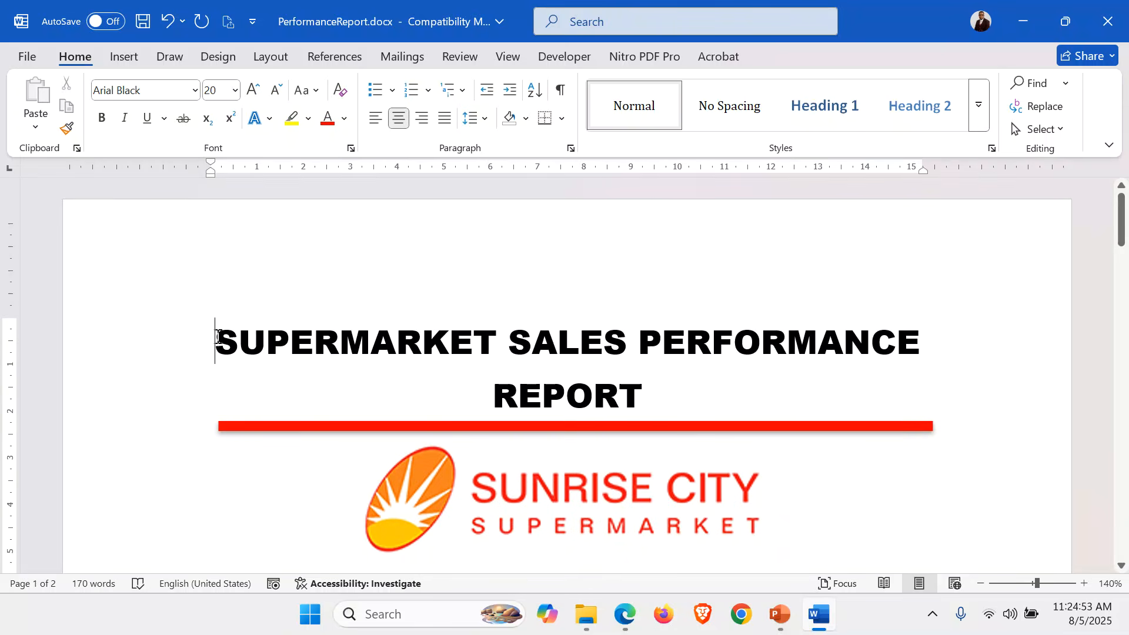
key(Return)
key(Return)
scroll(565, 376, down, 12)
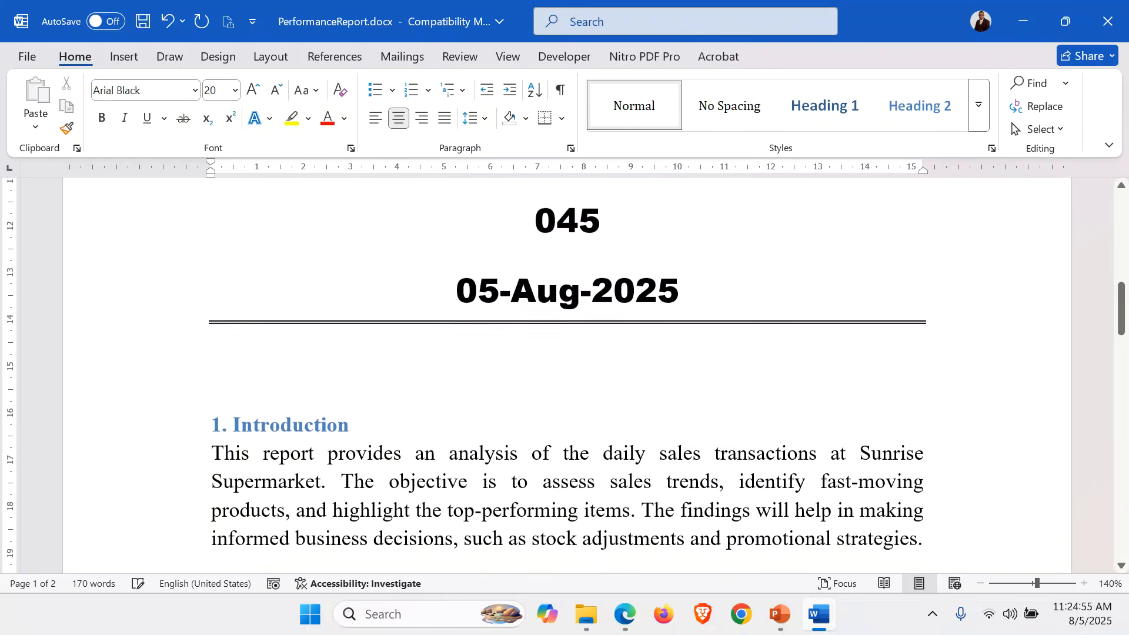
scroll(565, 376, up, 10)
key(Return)
scroll(1026, 534, up, 1)
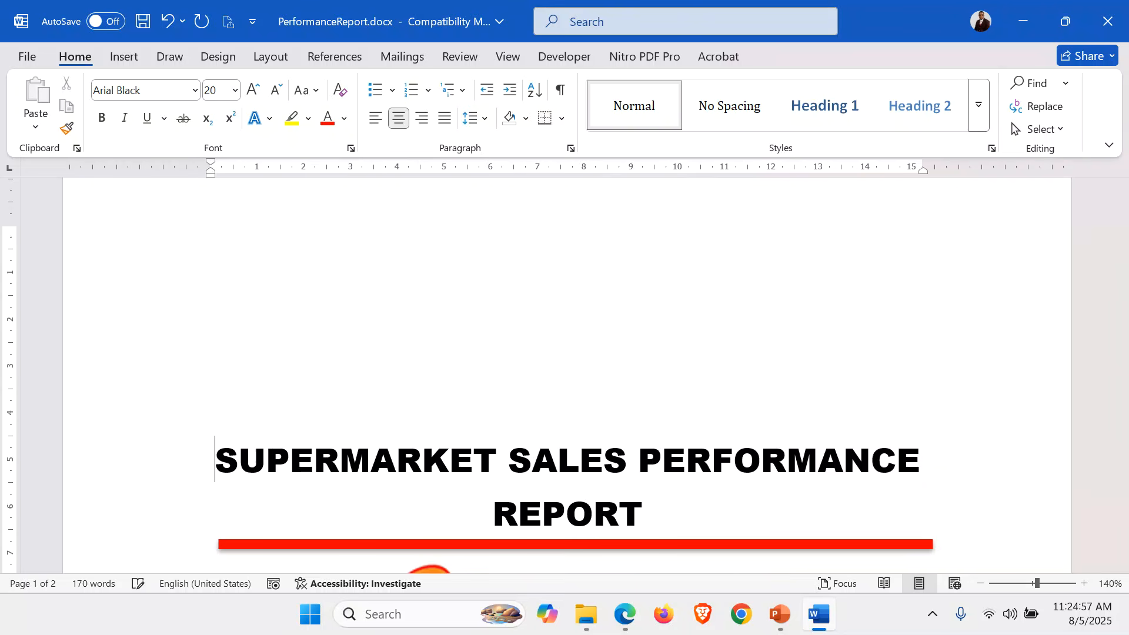
click(981, 584)
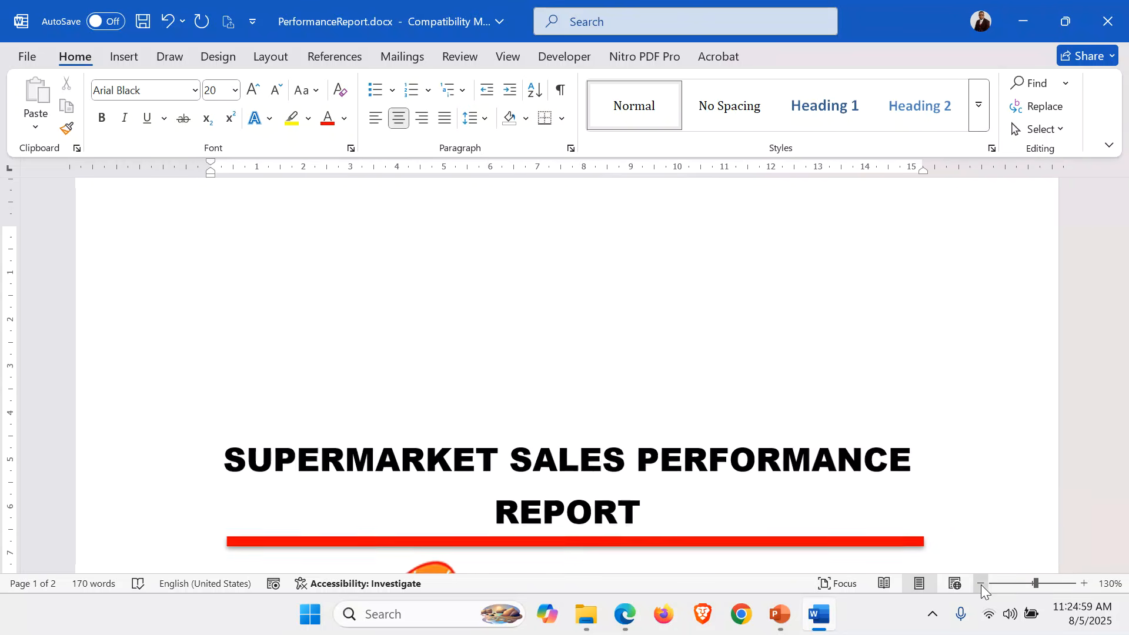
click(981, 584)
click(981, 583)
click(981, 584)
click(981, 584)
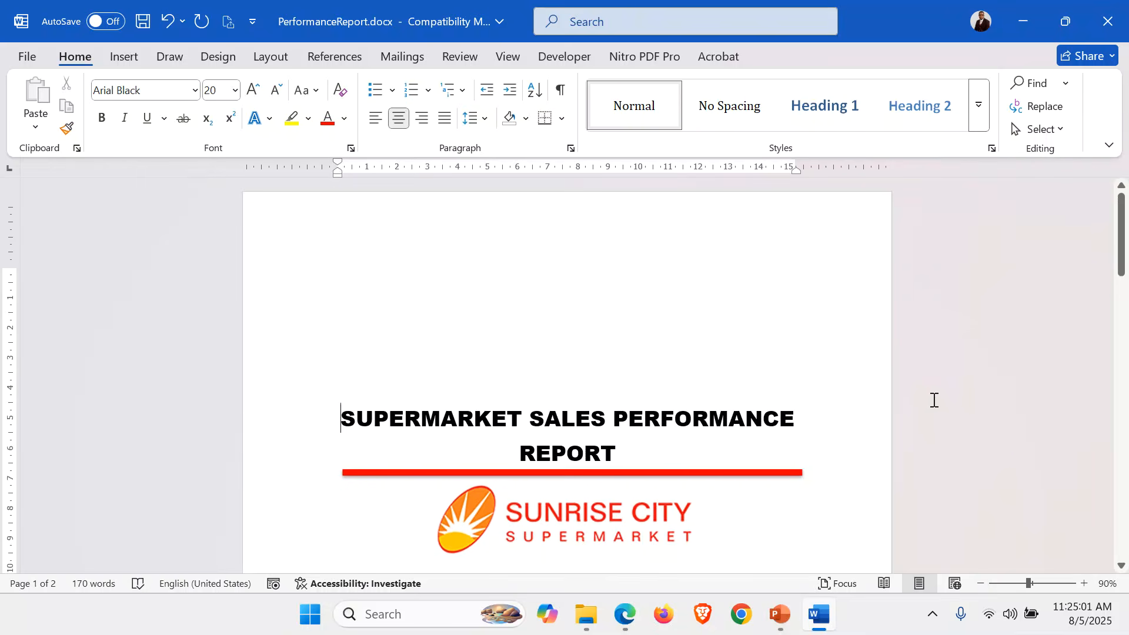
scroll(934, 400, down, 4)
scroll(934, 400, up, 4)
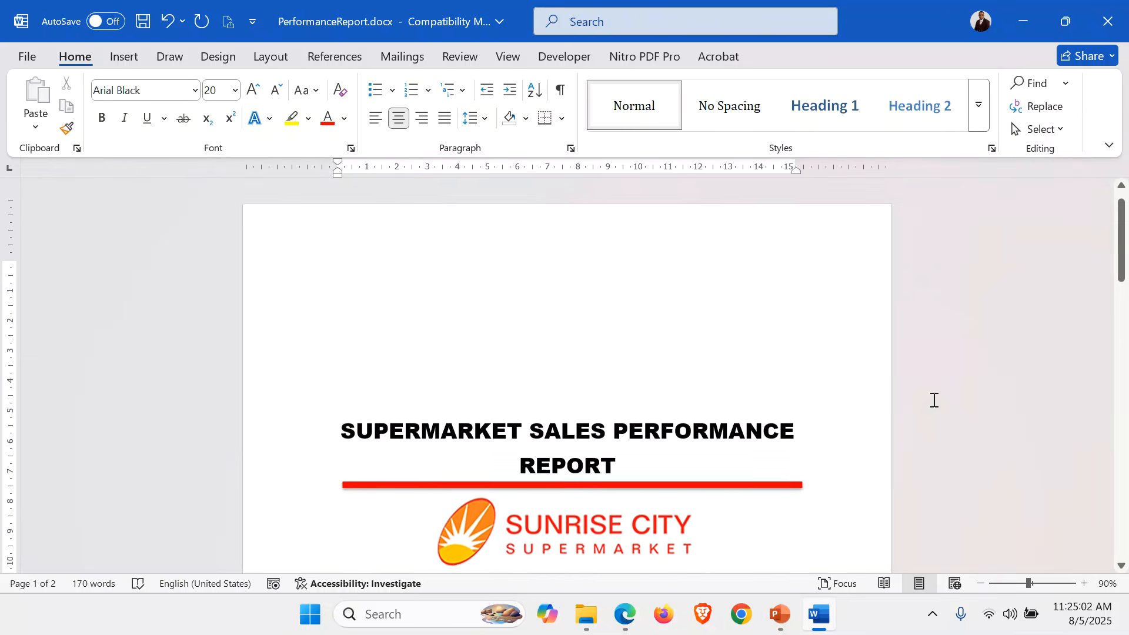
Push 1. Introduction onto the next page and add another blank line above the title.
double_click(61, 56)
scroll(807, 295, down, 5)
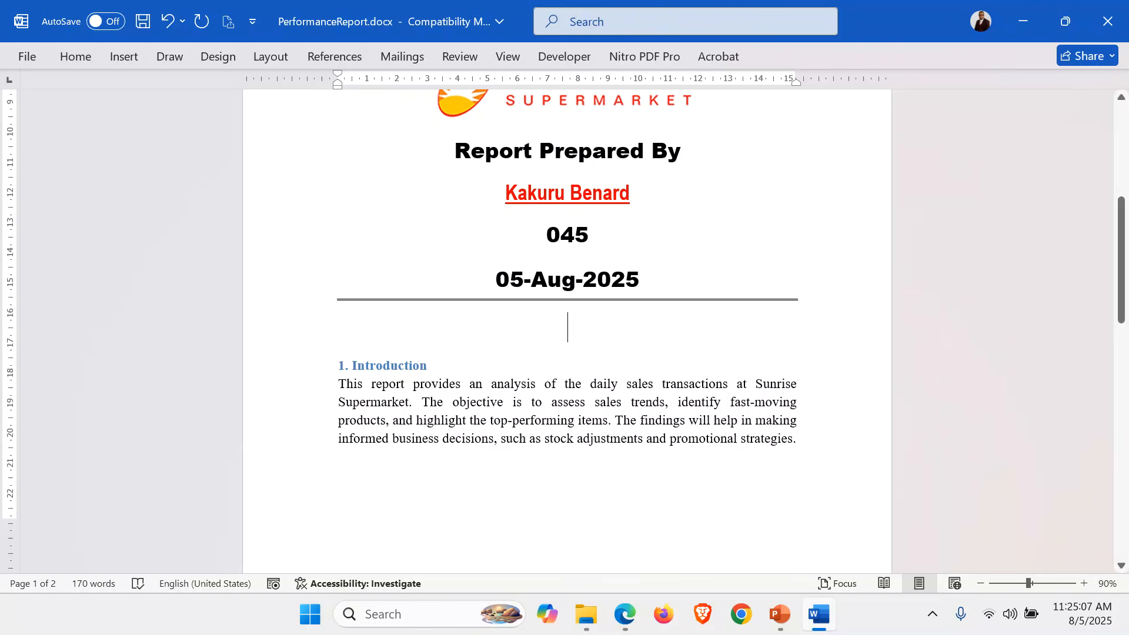
key(Return)
key(Return)
key(Return)
scroll(625, 196, up, 5)
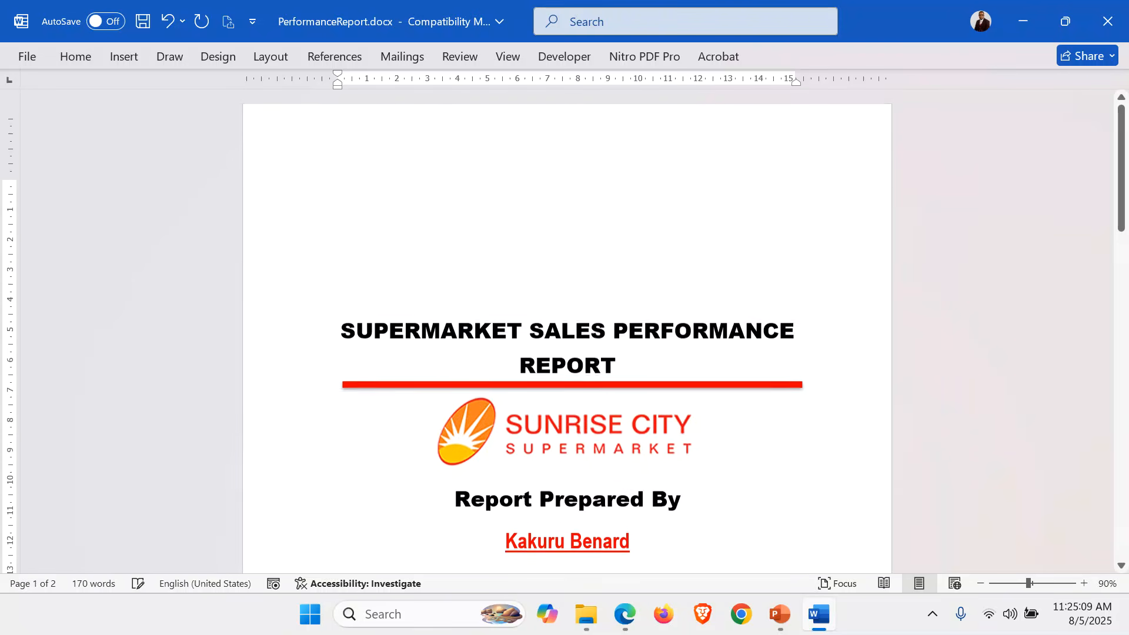
key(Return)
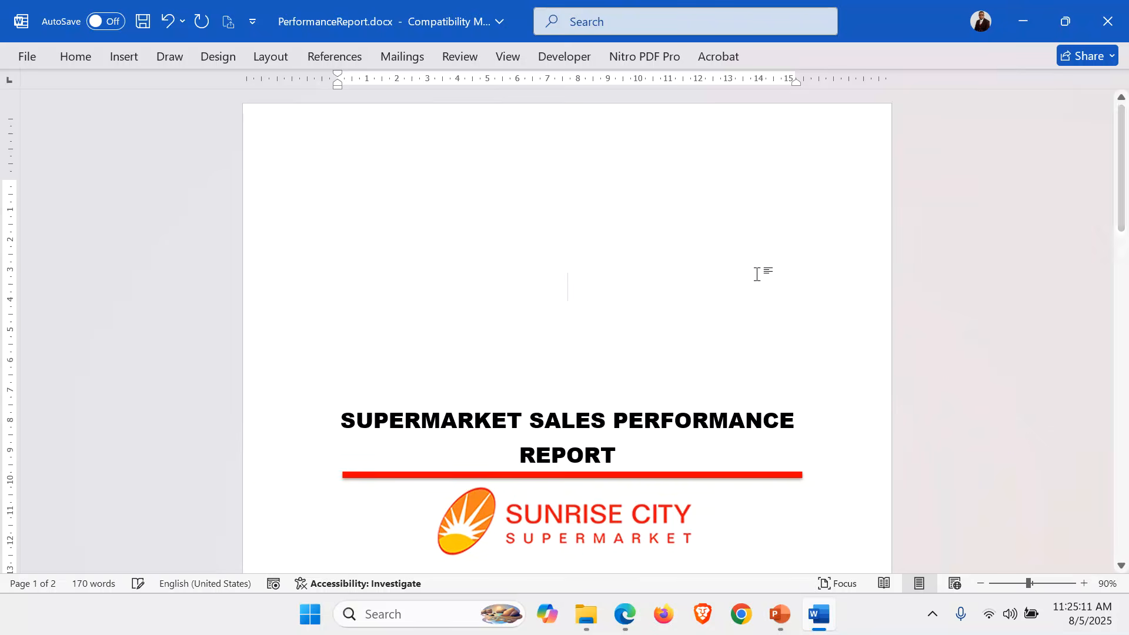
scroll(888, 355, down, 6)
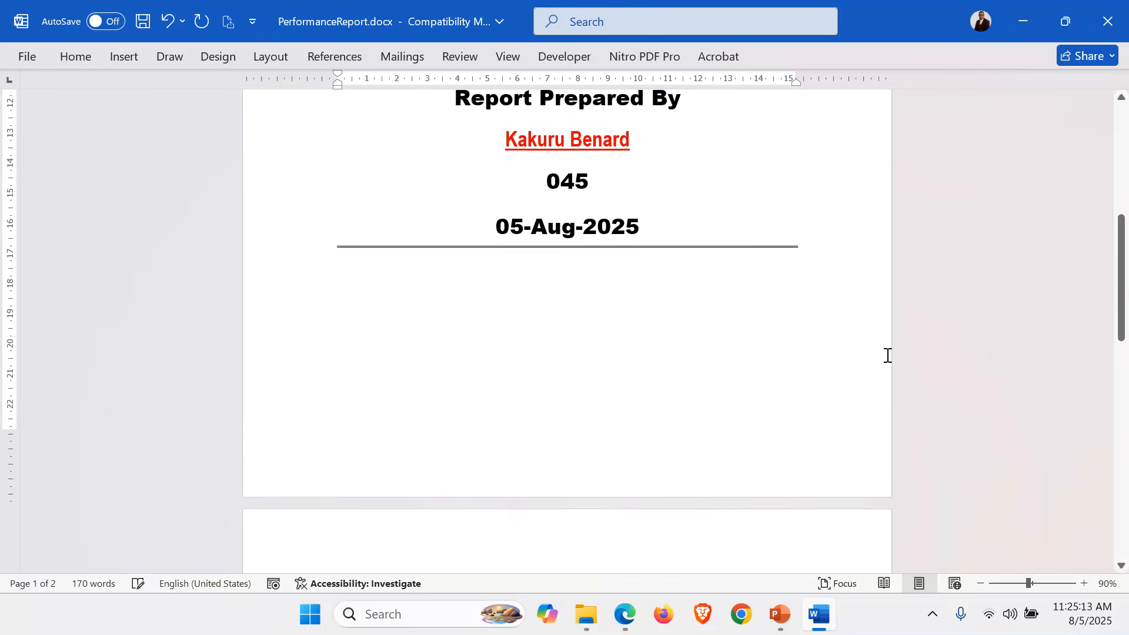
scroll(888, 355, up, 4)
scroll(887, 355, down, 1)
scroll(888, 355, down, 1)
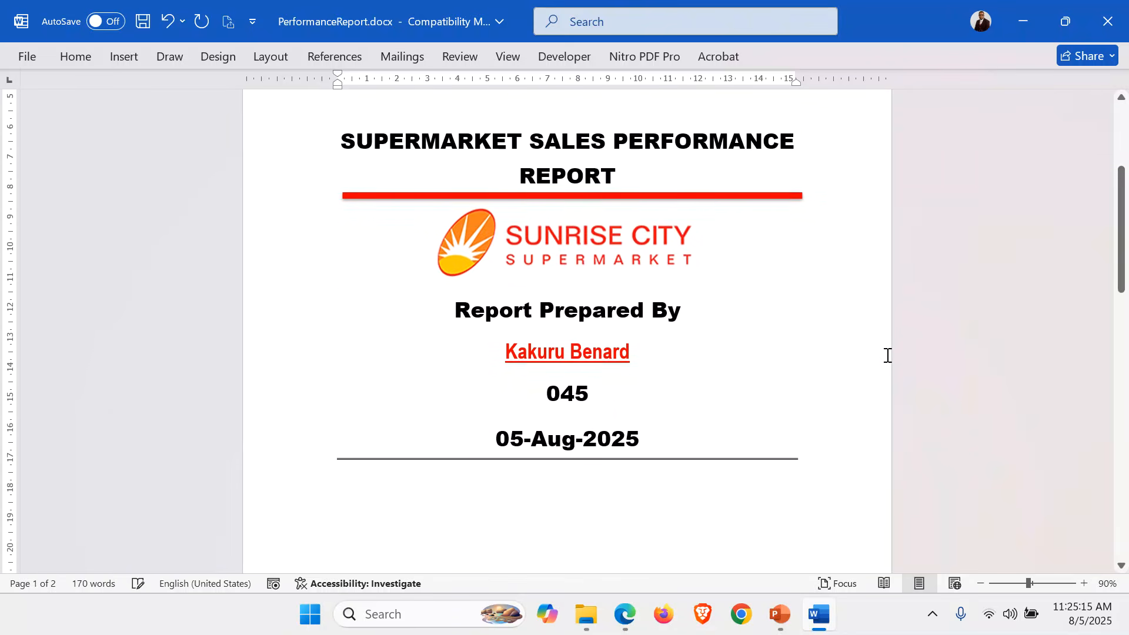
scroll(887, 355, up, 2)
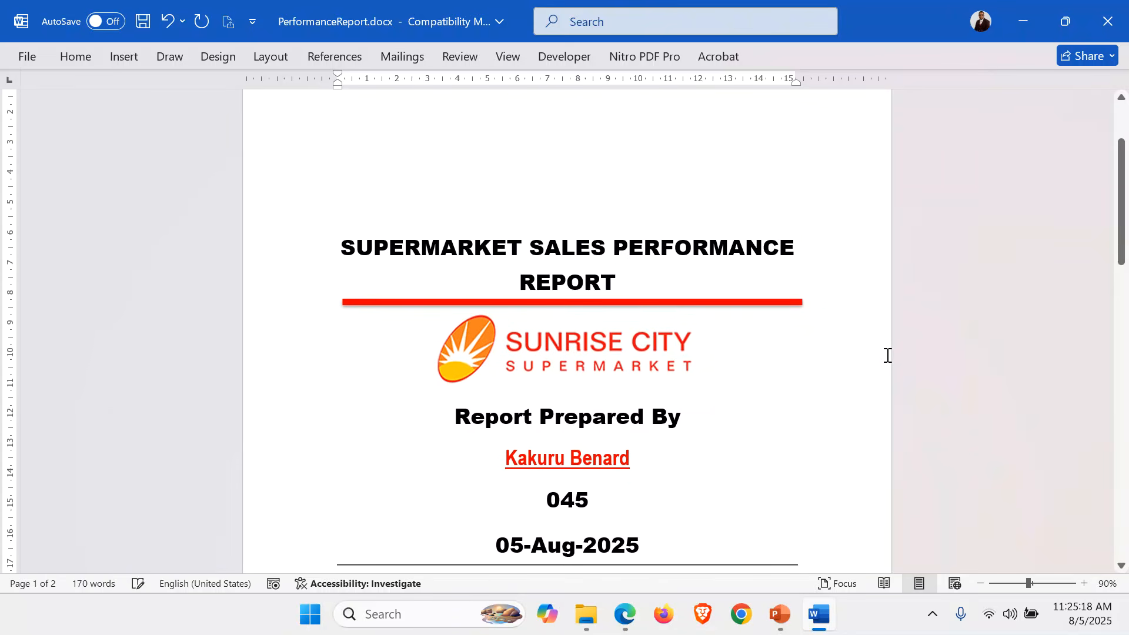
scroll(887, 355, down, 2)
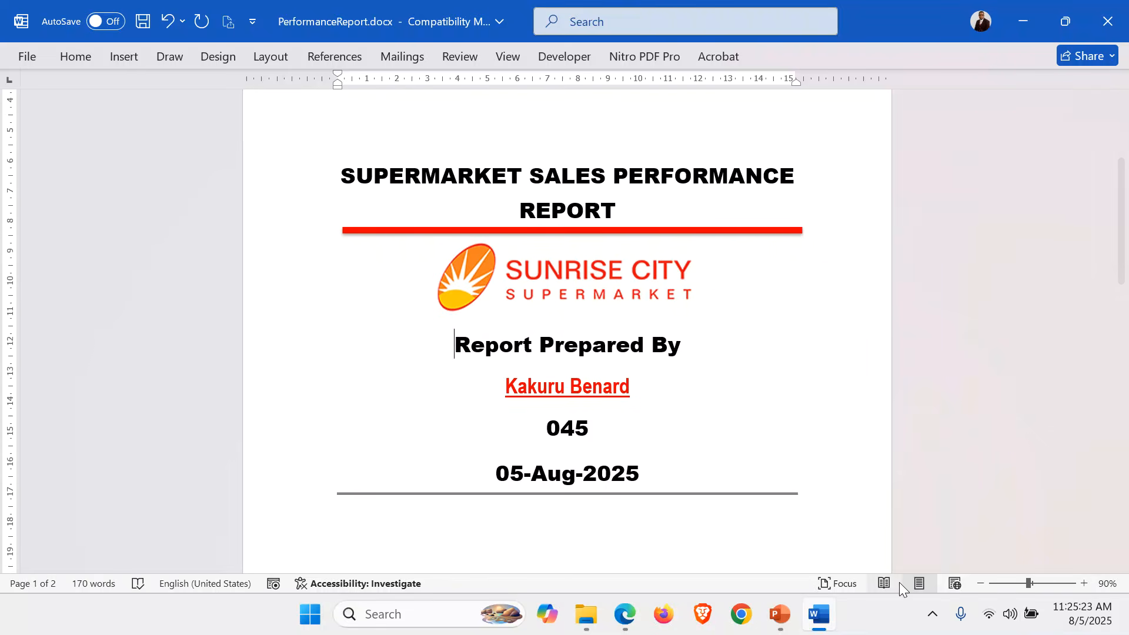
Paste a copy of the red line below the logo, spaced above Report Prepared By.
click(1084, 583)
click(1084, 583)
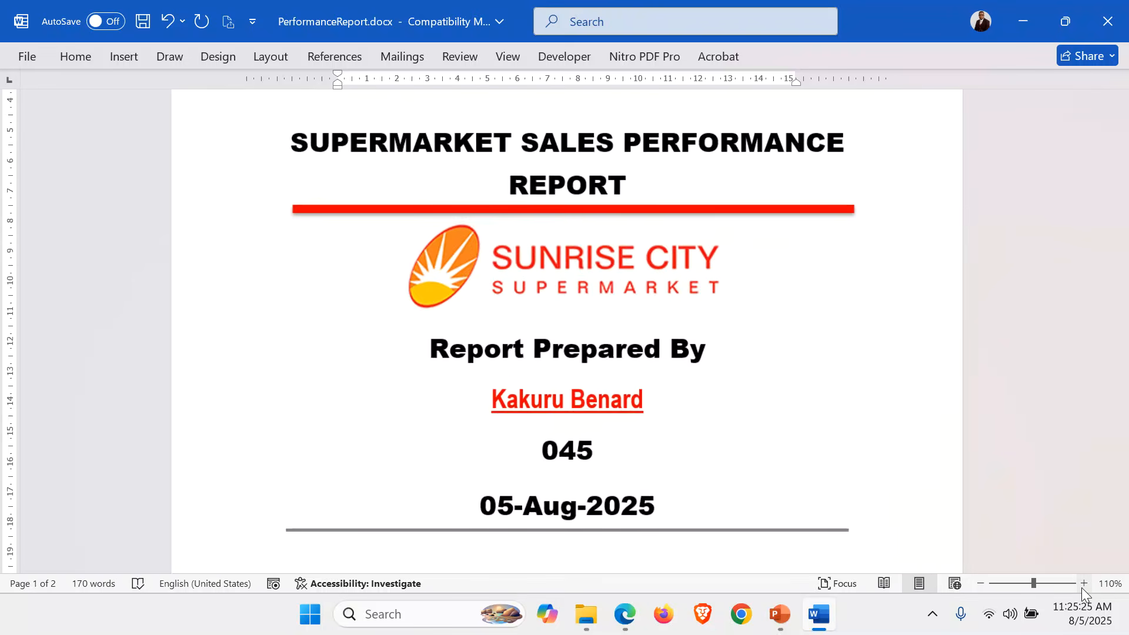
click(1083, 583)
click(1083, 583)
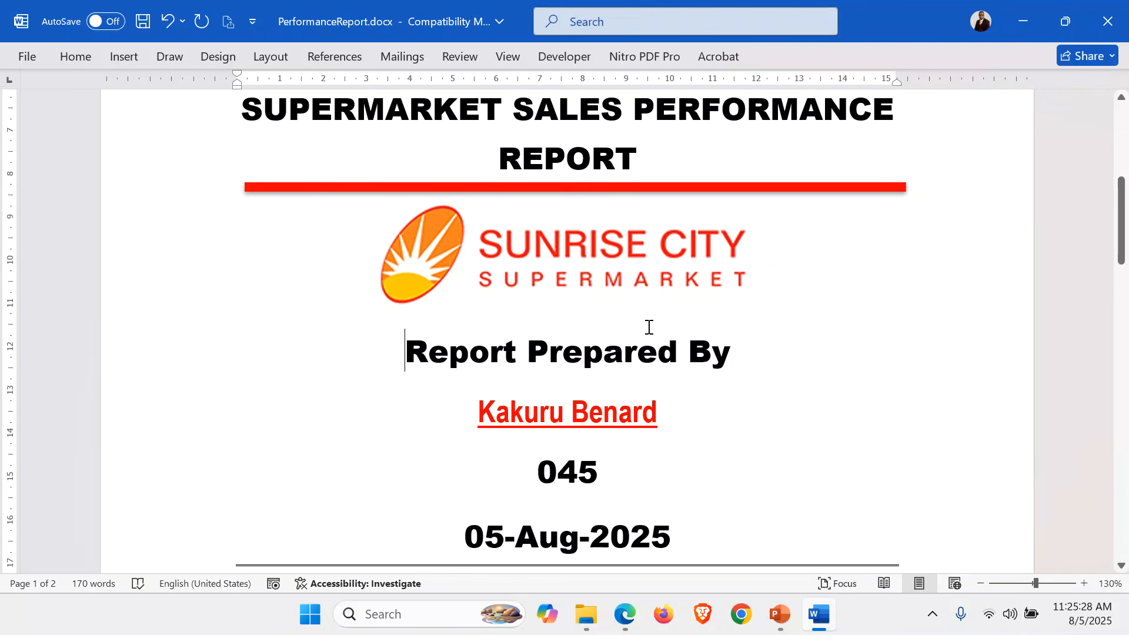
key(Return)
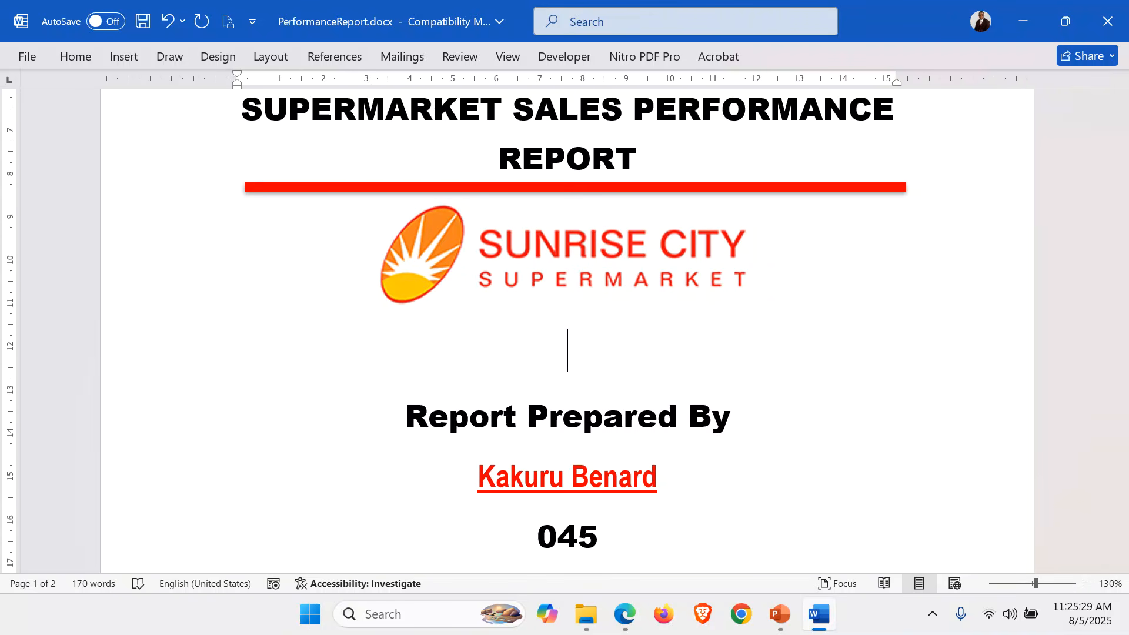
click(598, 187)
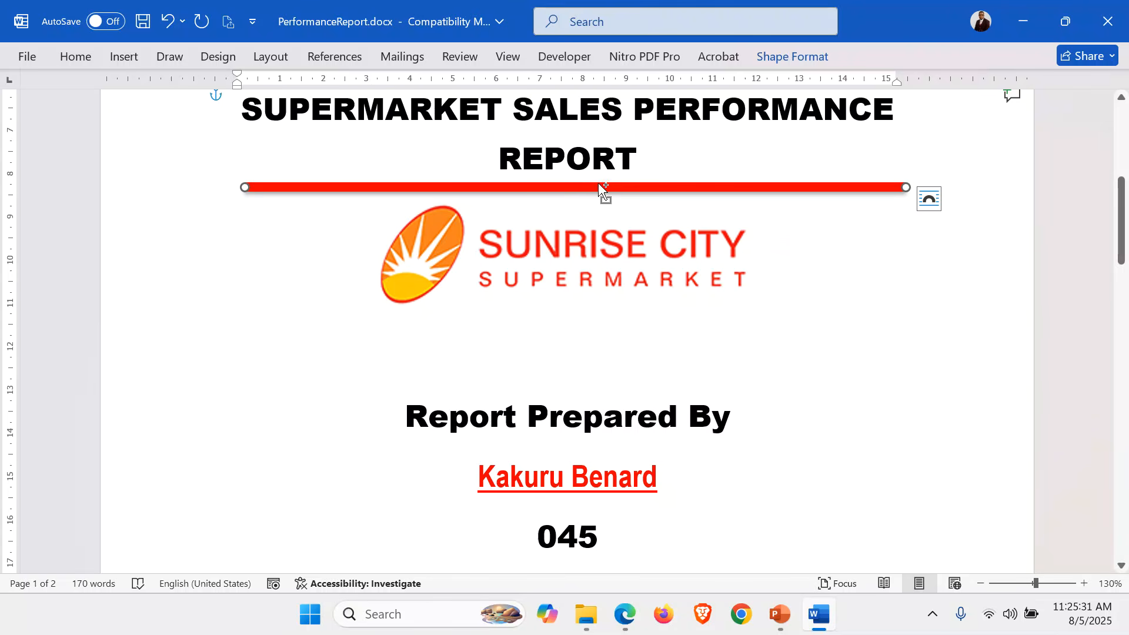
click(533, 365)
key(ctrl+v)
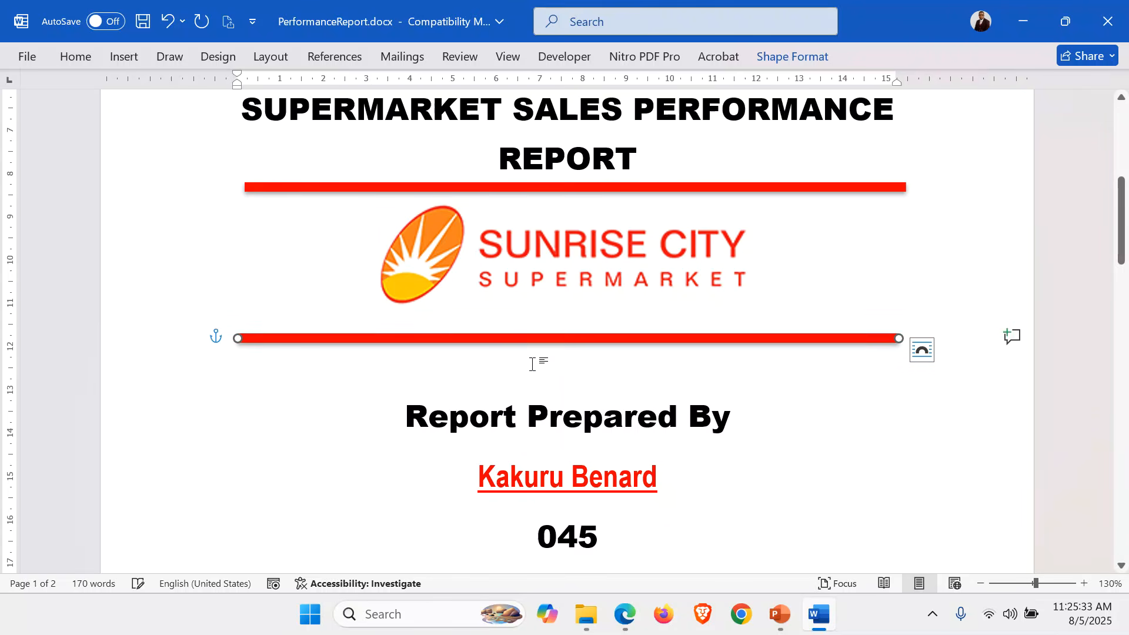
click(570, 386)
key(BackSpace)
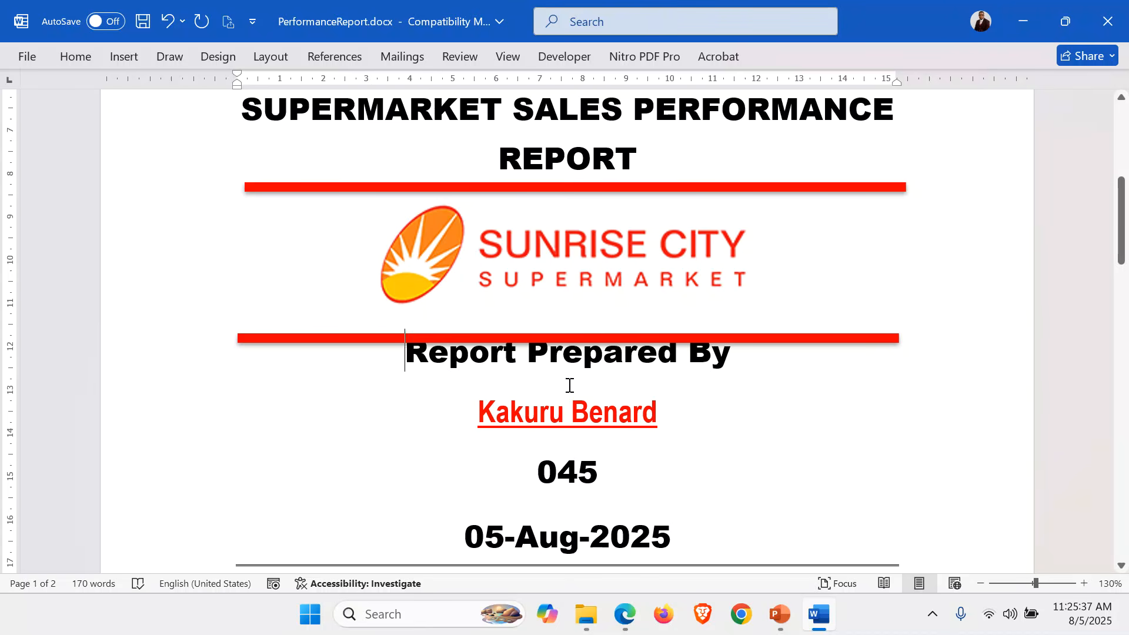
key(Return)
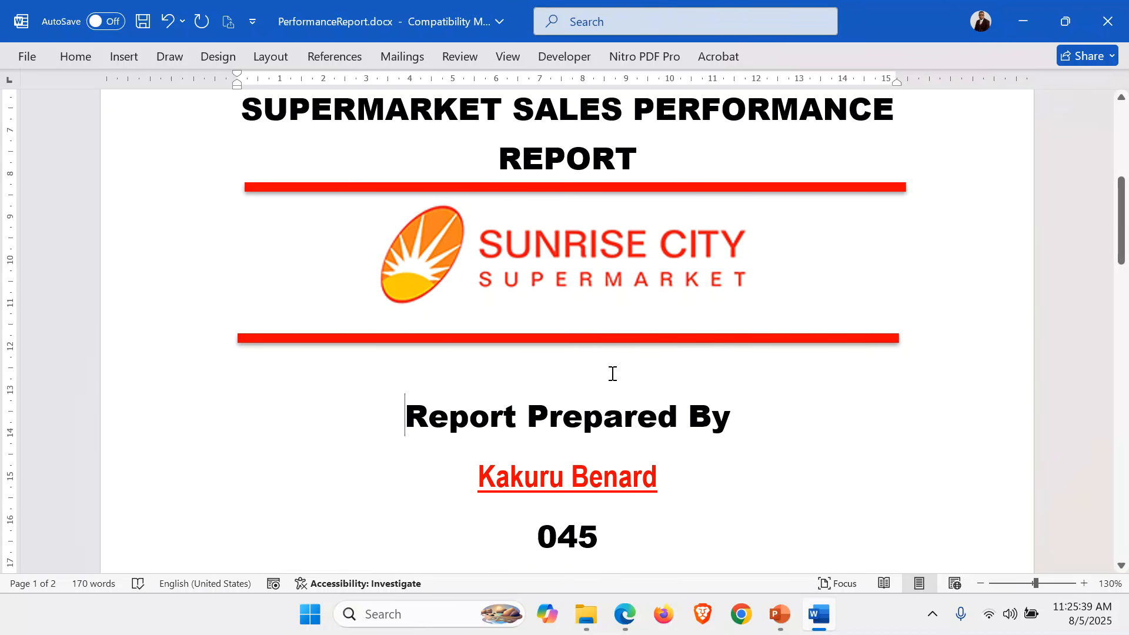
scroll(613, 374, down, 10)
scroll(613, 374, up, 10)
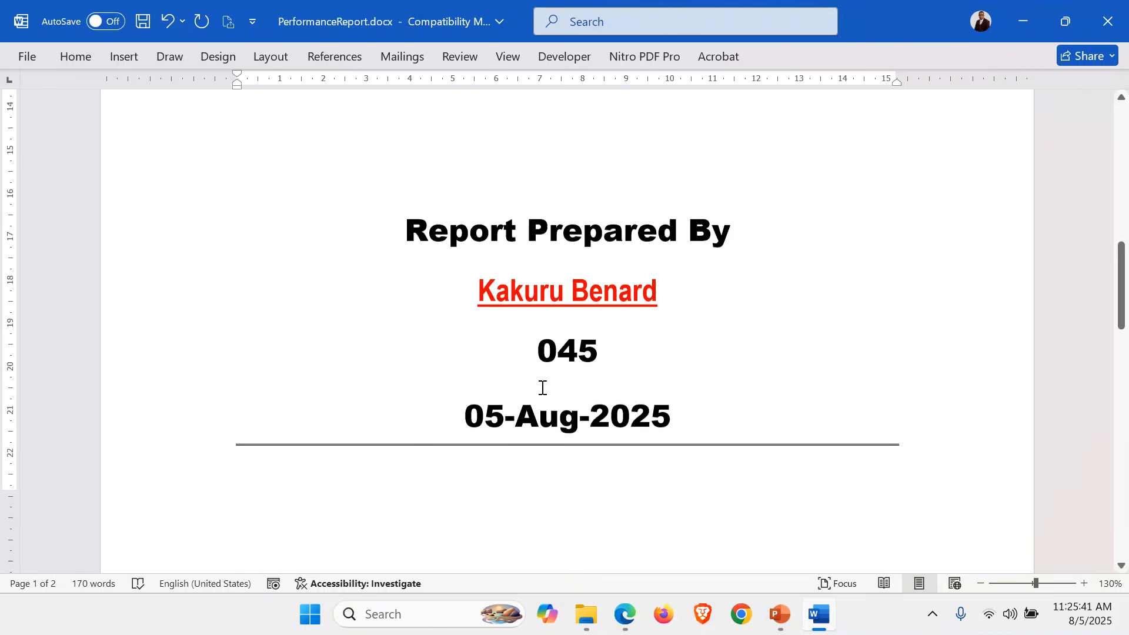
Delete the blank lines above the report title and above 1. Introduction.
click(510, 348)
key(Delete)
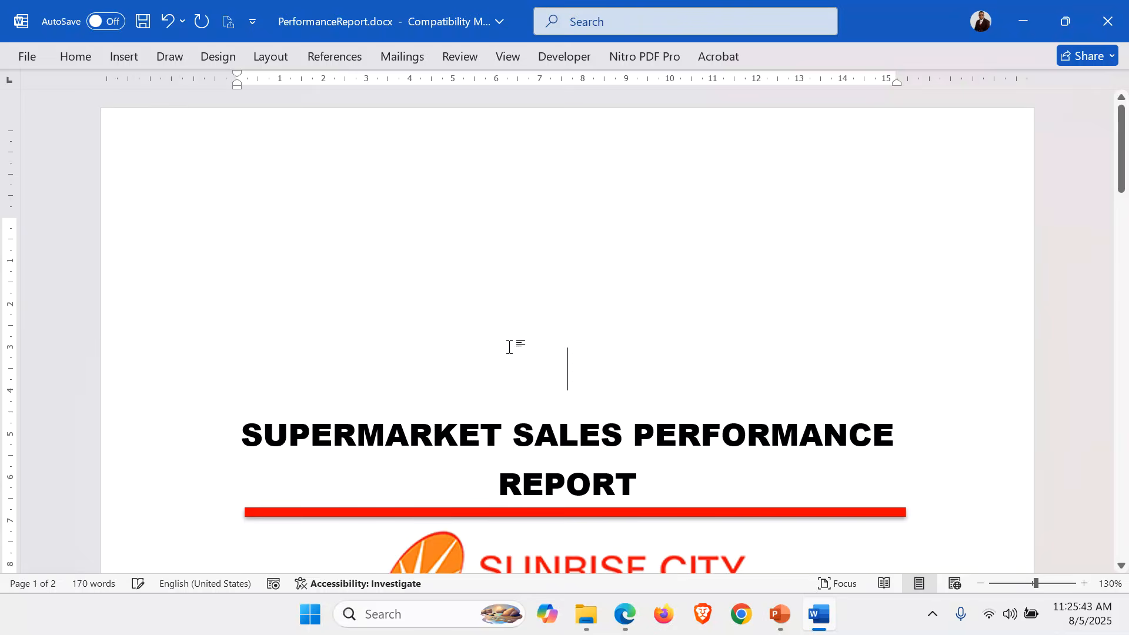
scroll(510, 347, down, 6)
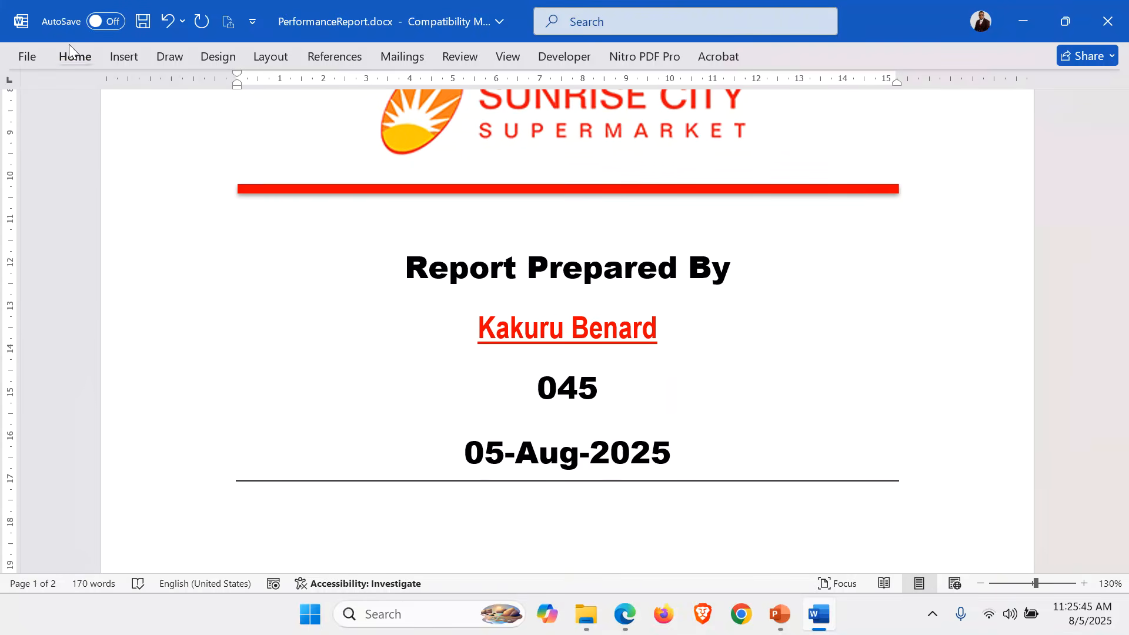
click(69, 44)
scroll(713, 353, down, 8)
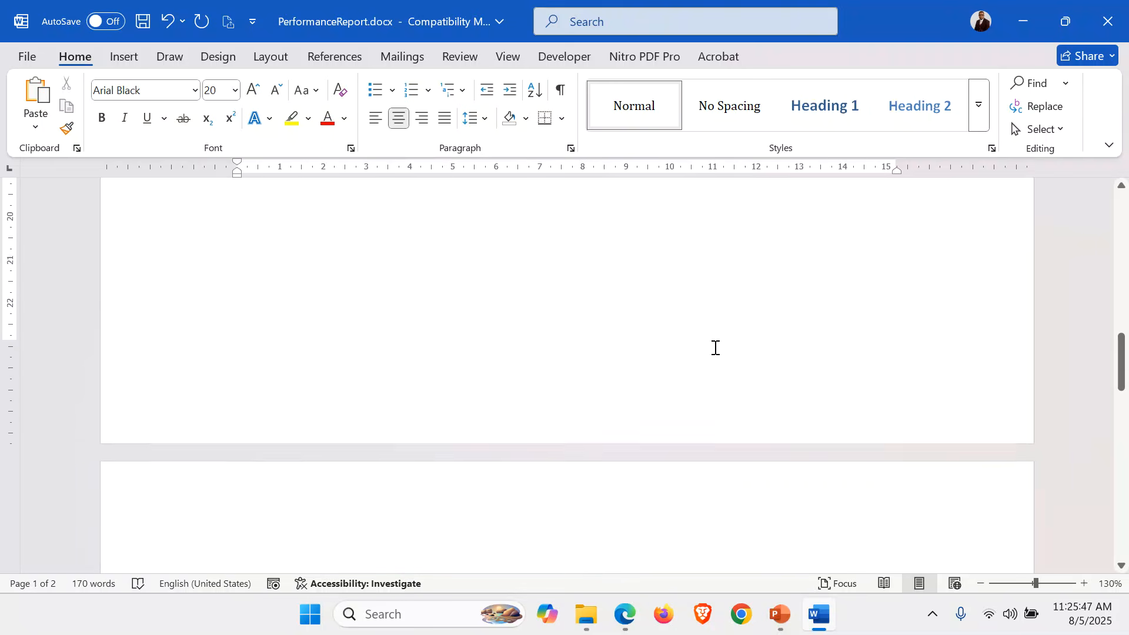
scroll(715, 347, down, 2)
click(253, 420)
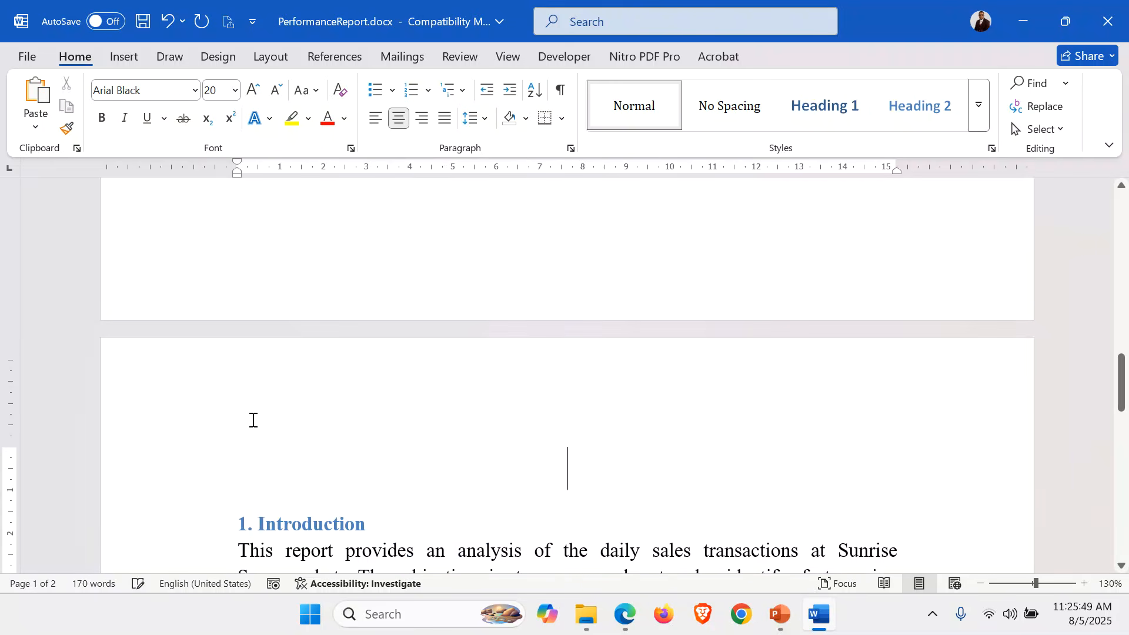
key(Delete)
scroll(705, 326, up, 15)
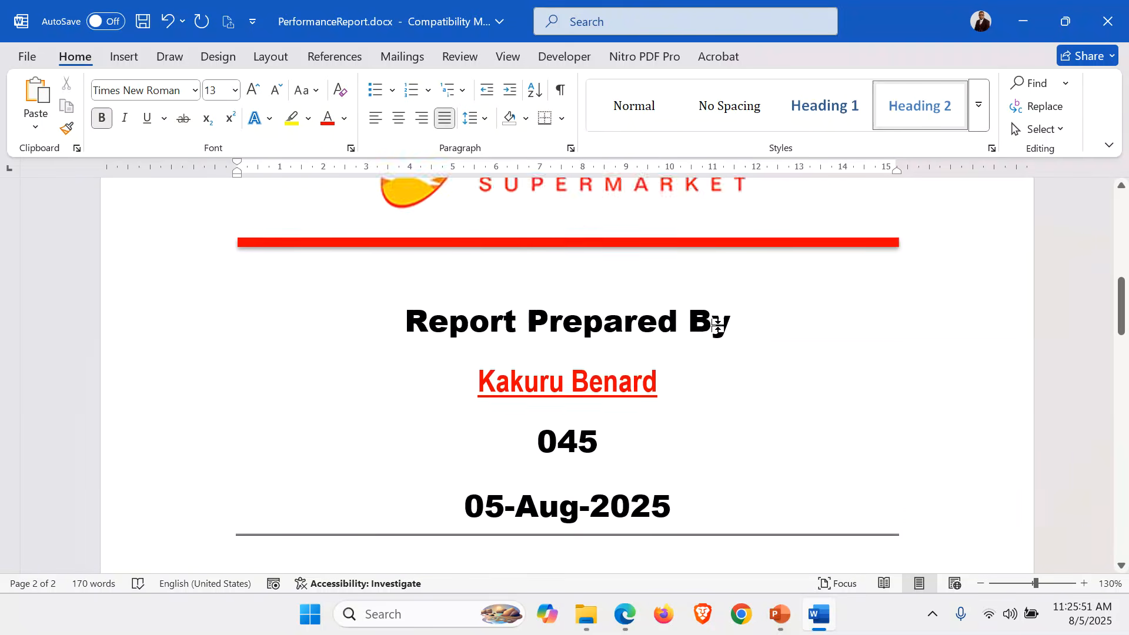
click(695, 421)
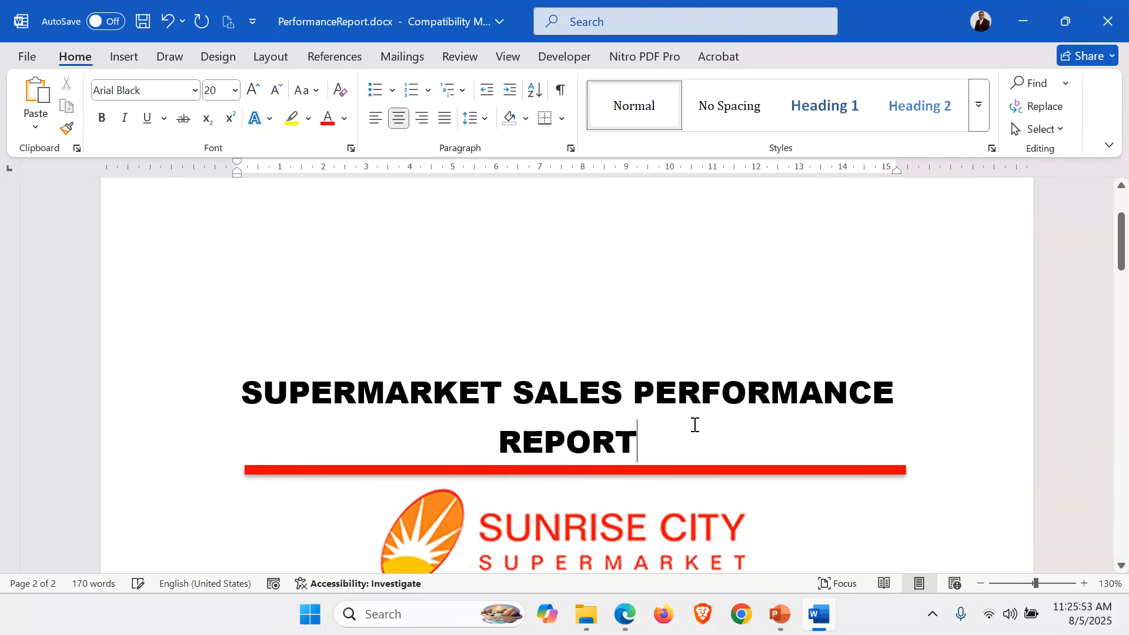
Add a Shadow page border, orange, 6 pt wide, applied to This section – First page only.
click(226, 58)
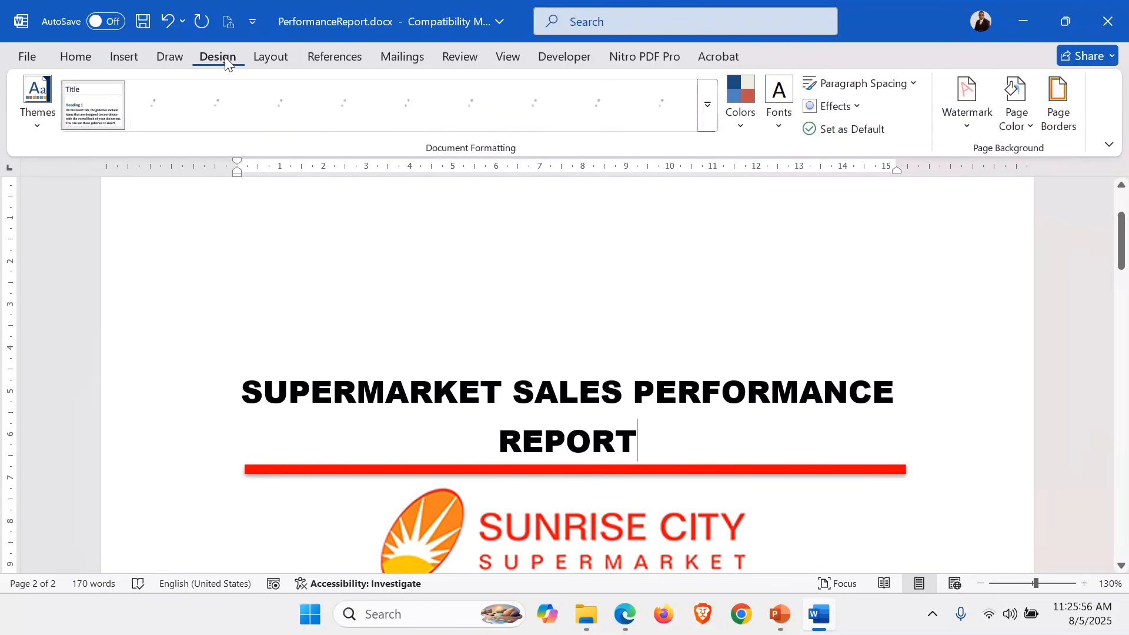
click(1067, 108)
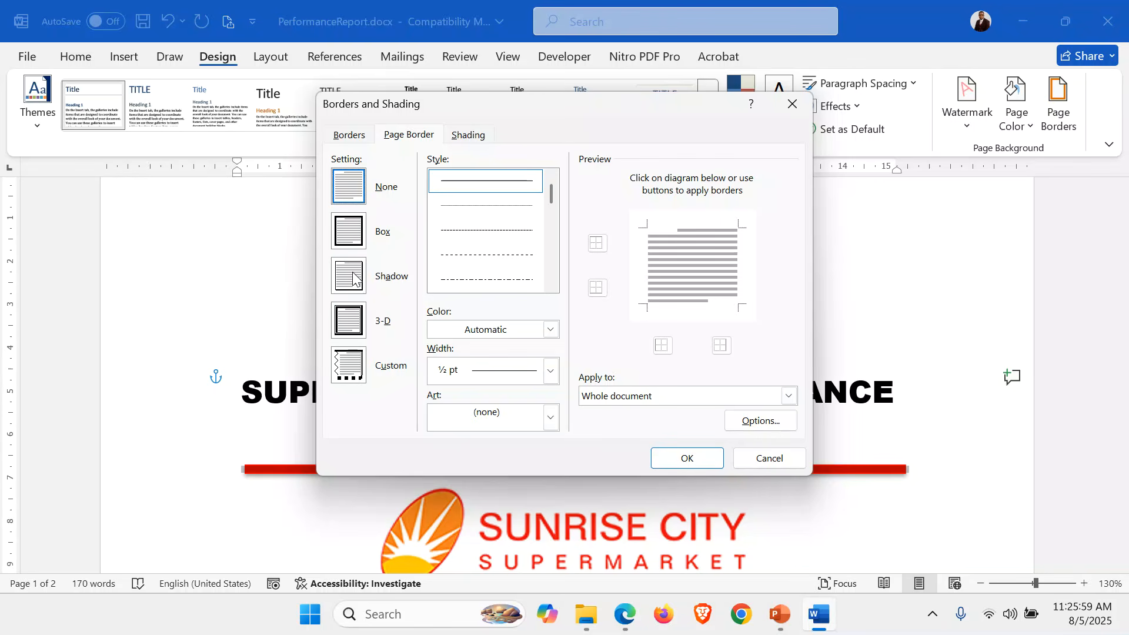
click(350, 276)
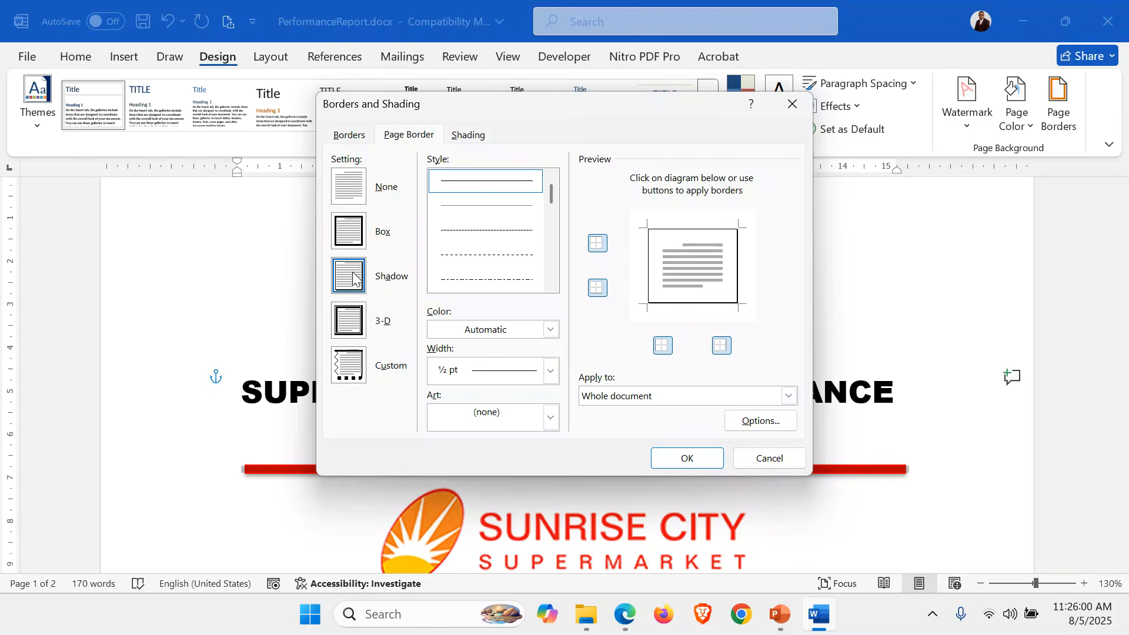
click(550, 331)
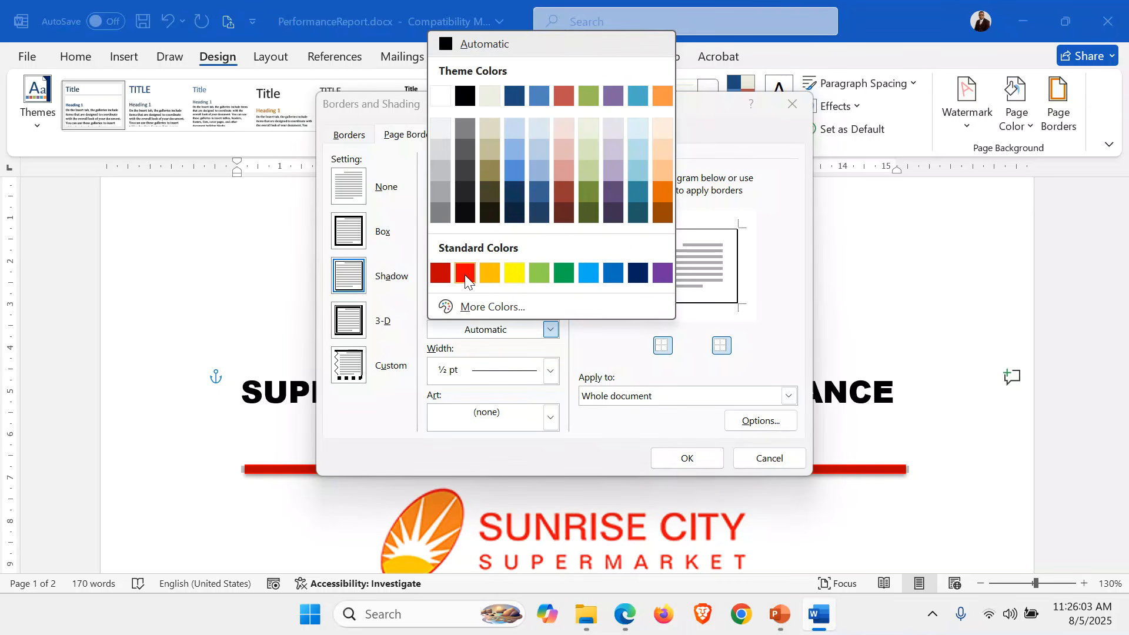
click(487, 273)
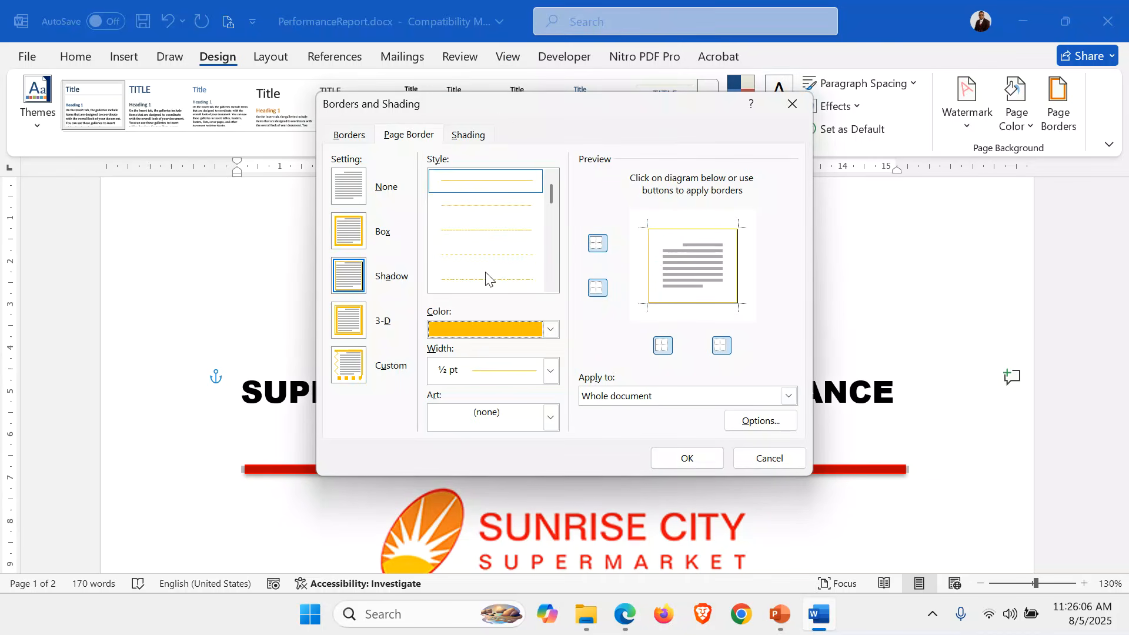
click(549, 371)
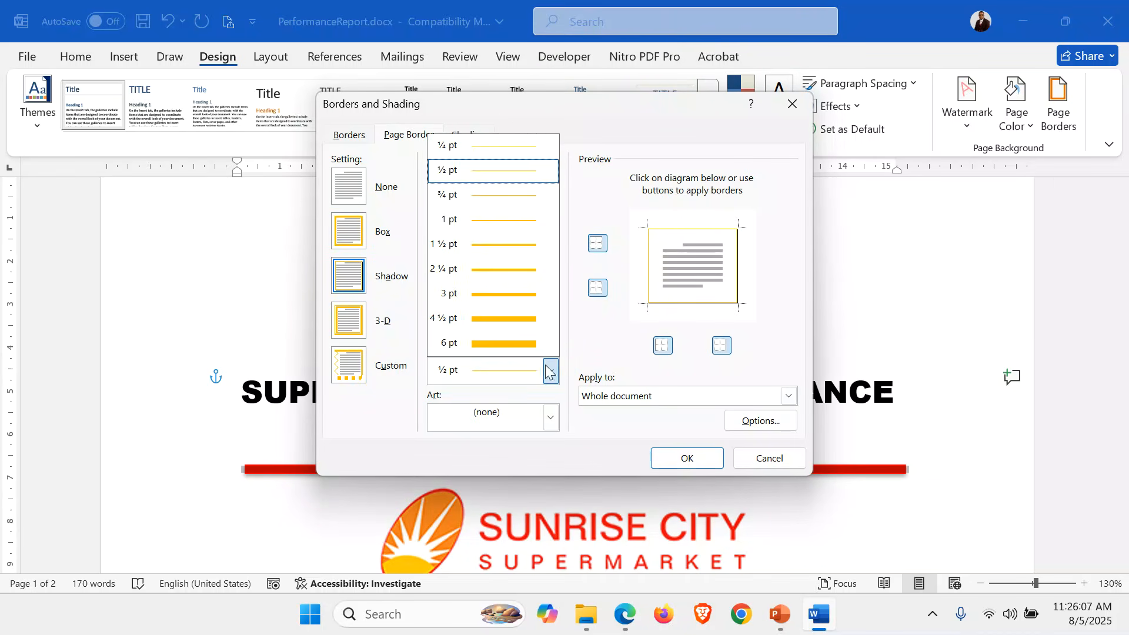
click(518, 346)
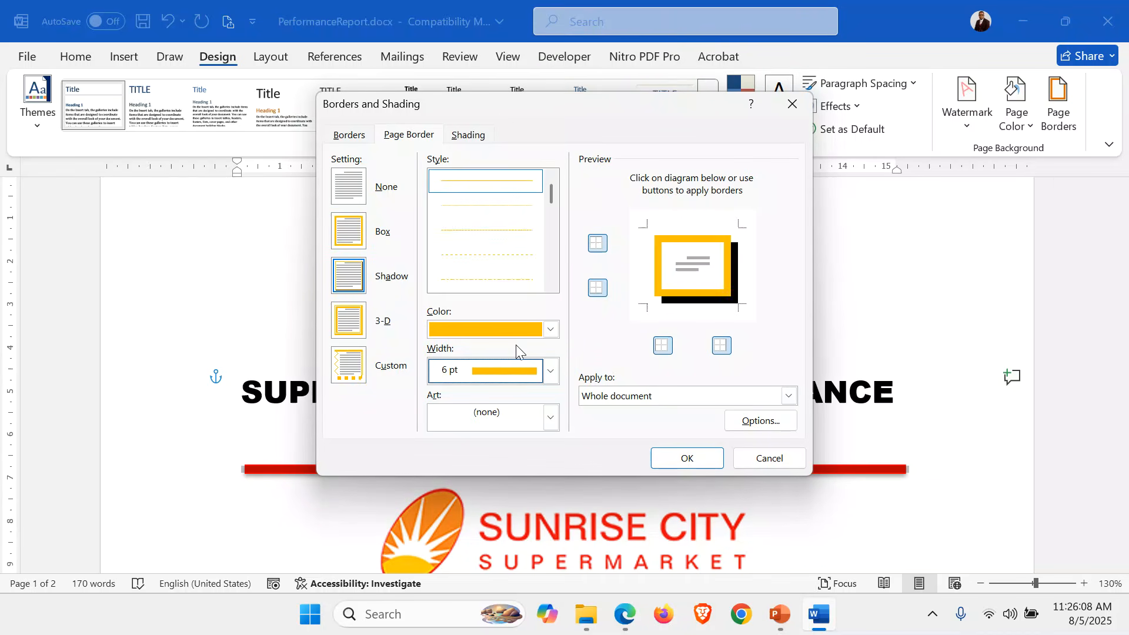
click(790, 396)
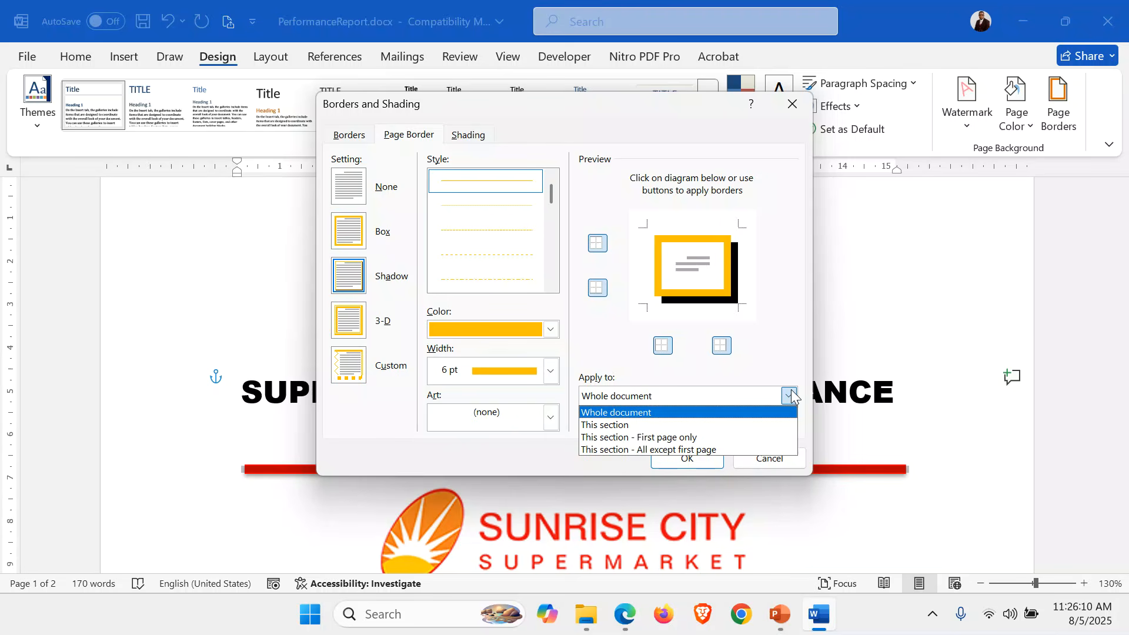
click(626, 437)
click(689, 459)
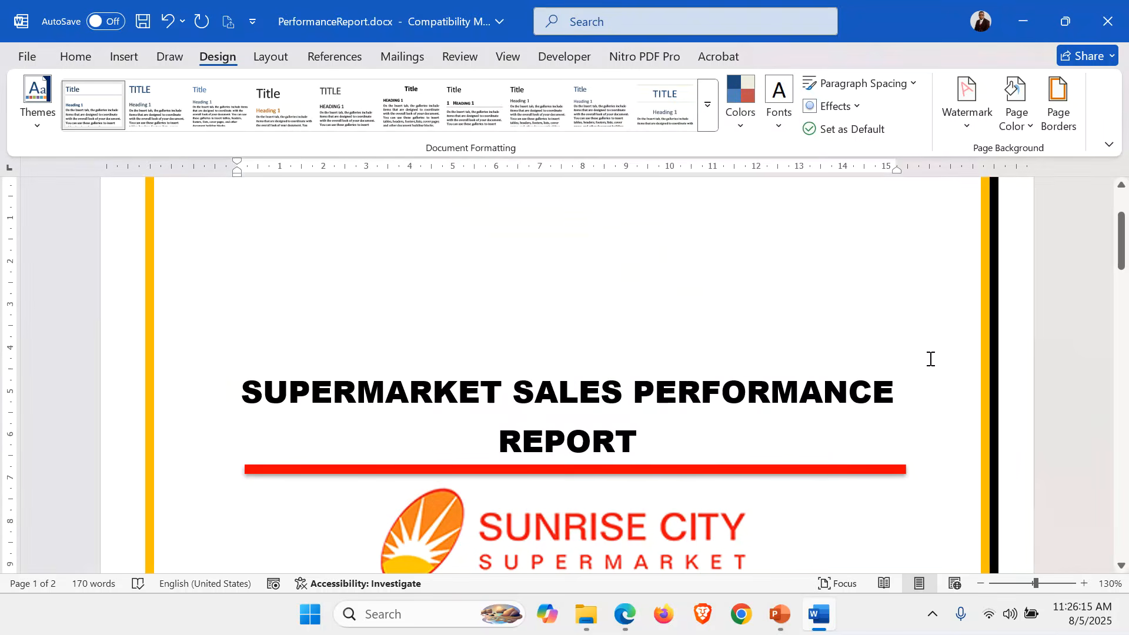
Insert a blank line above 1. Introduction and clear its formatting.
scroll(931, 359, up, 2)
scroll(931, 359, down, 10)
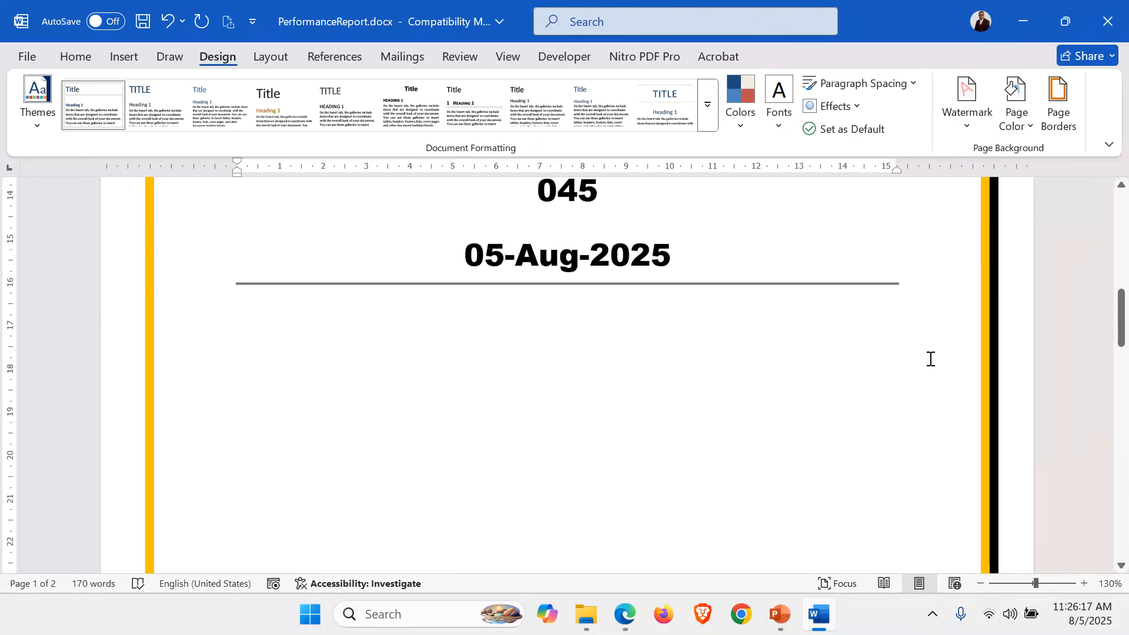
scroll(930, 358, down, 6)
scroll(930, 359, up, 10)
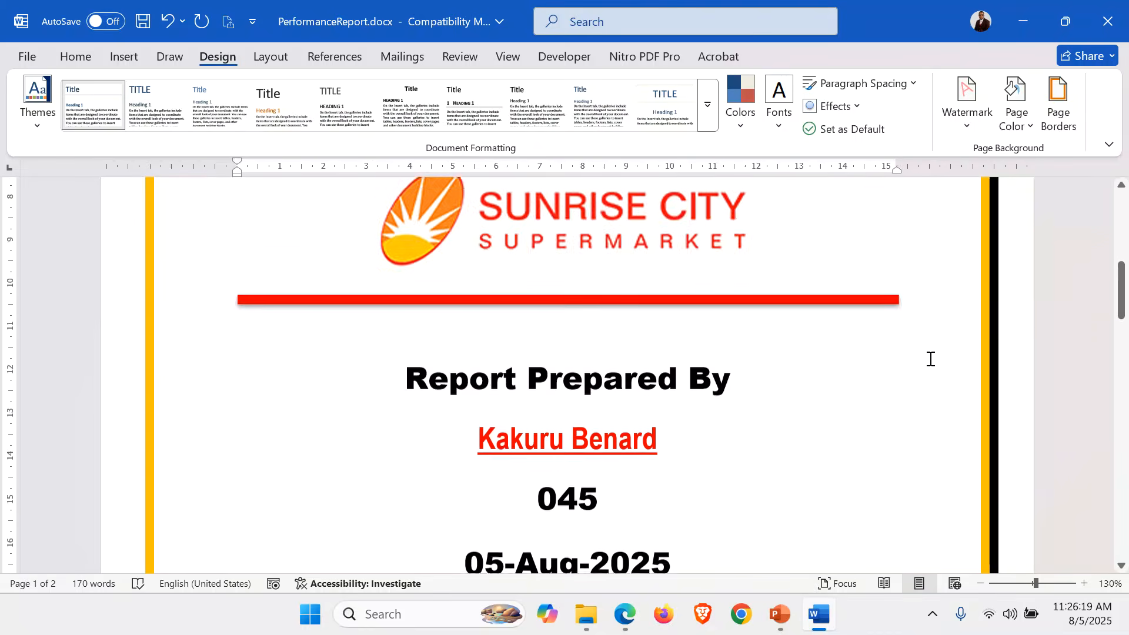
scroll(930, 359, up, 5)
scroll(931, 359, down, 10)
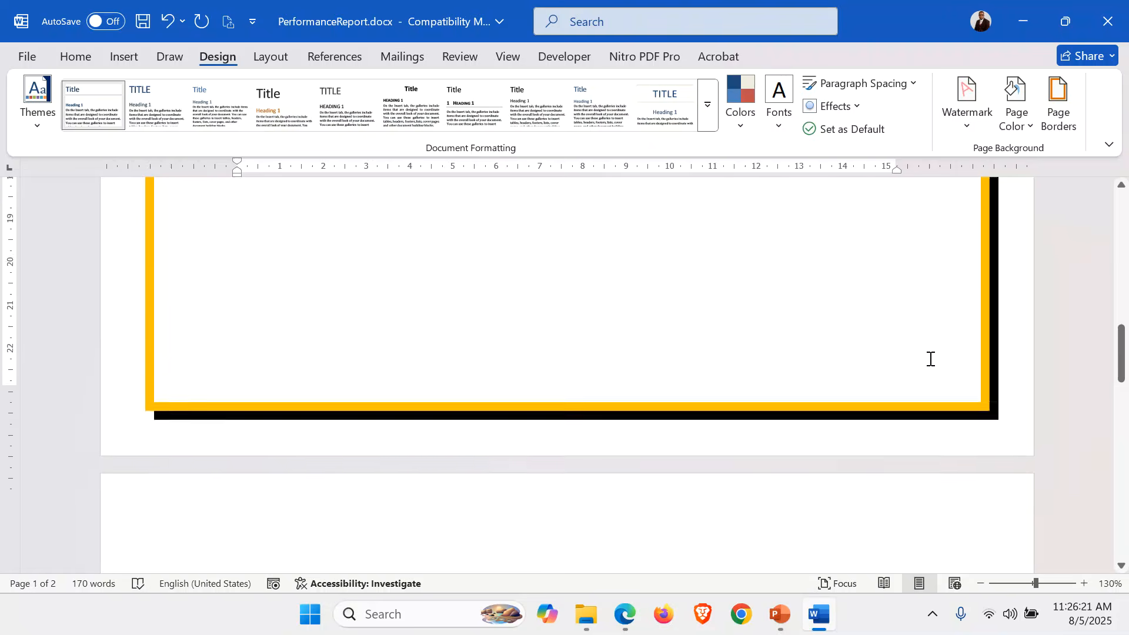
scroll(930, 359, down, 4)
scroll(930, 359, up, 10)
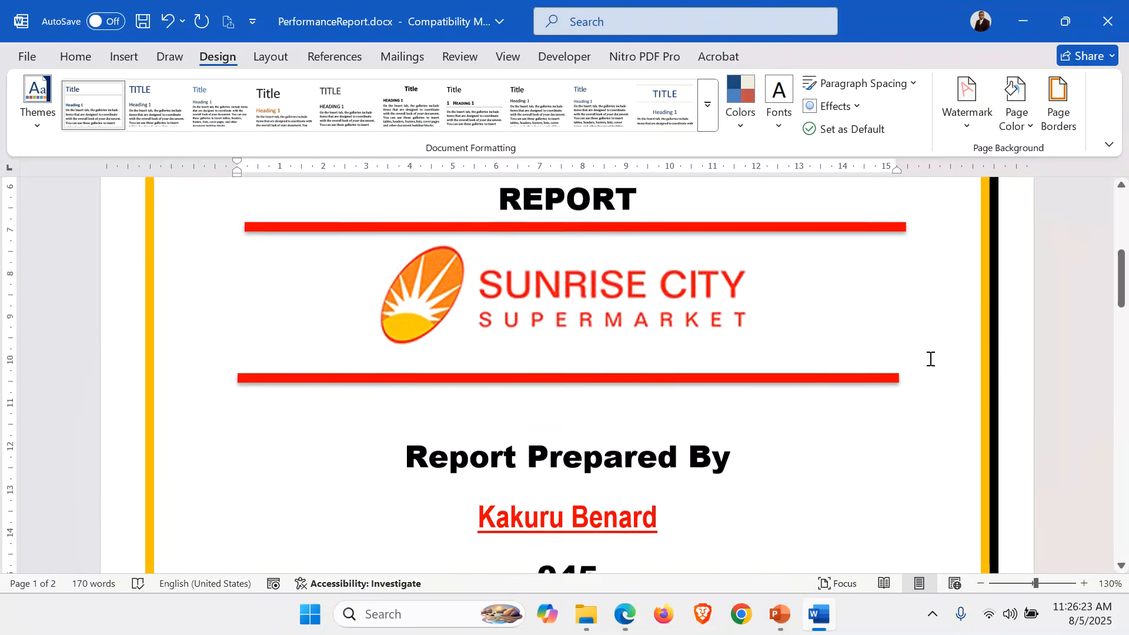
scroll(930, 359, up, 3)
scroll(930, 359, down, 8)
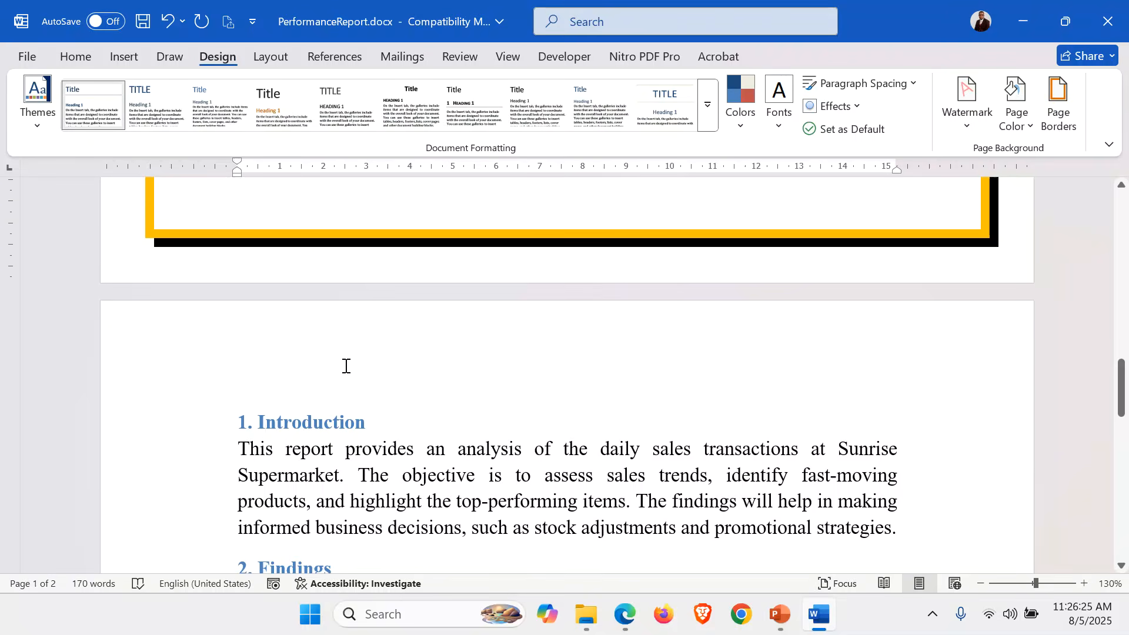
click(263, 367)
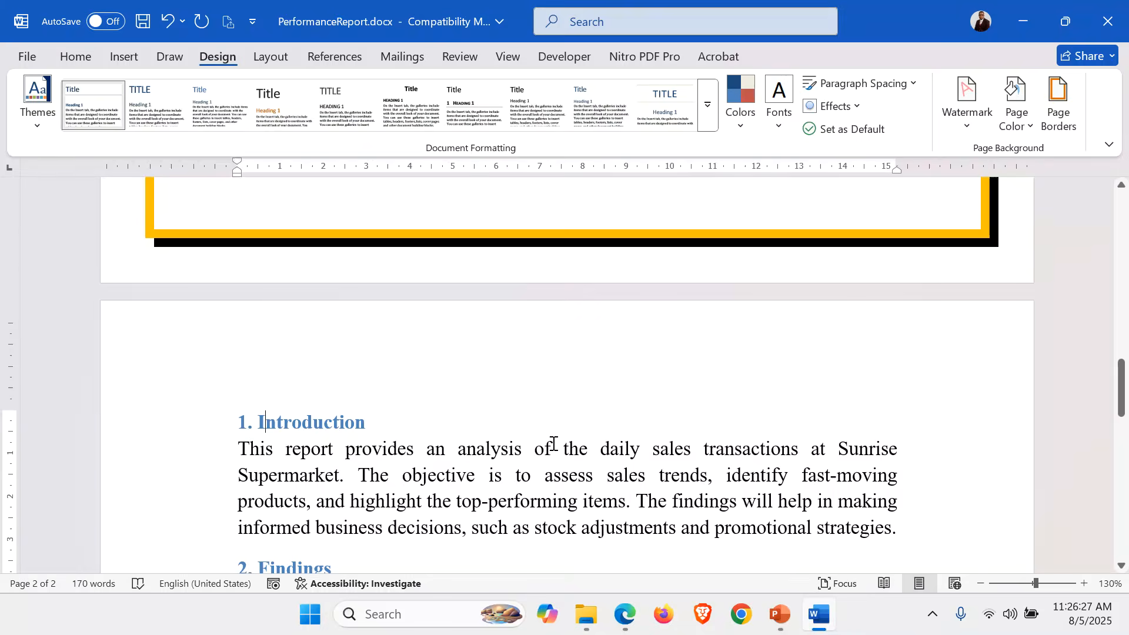
scroll(553, 444, down, 2)
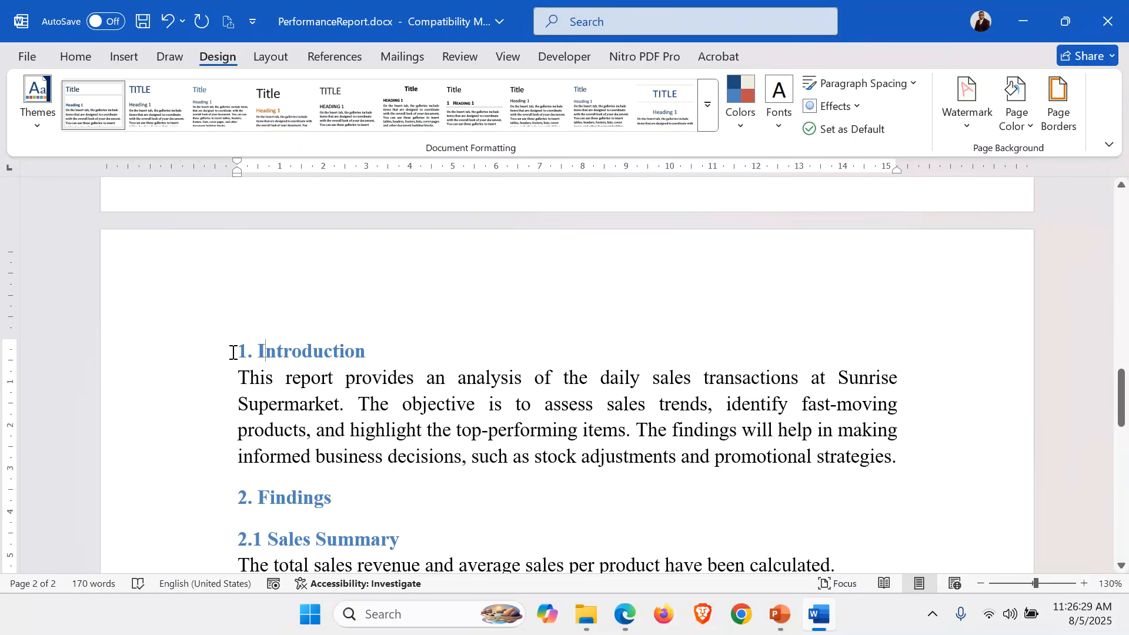
click(233, 357)
key(Return)
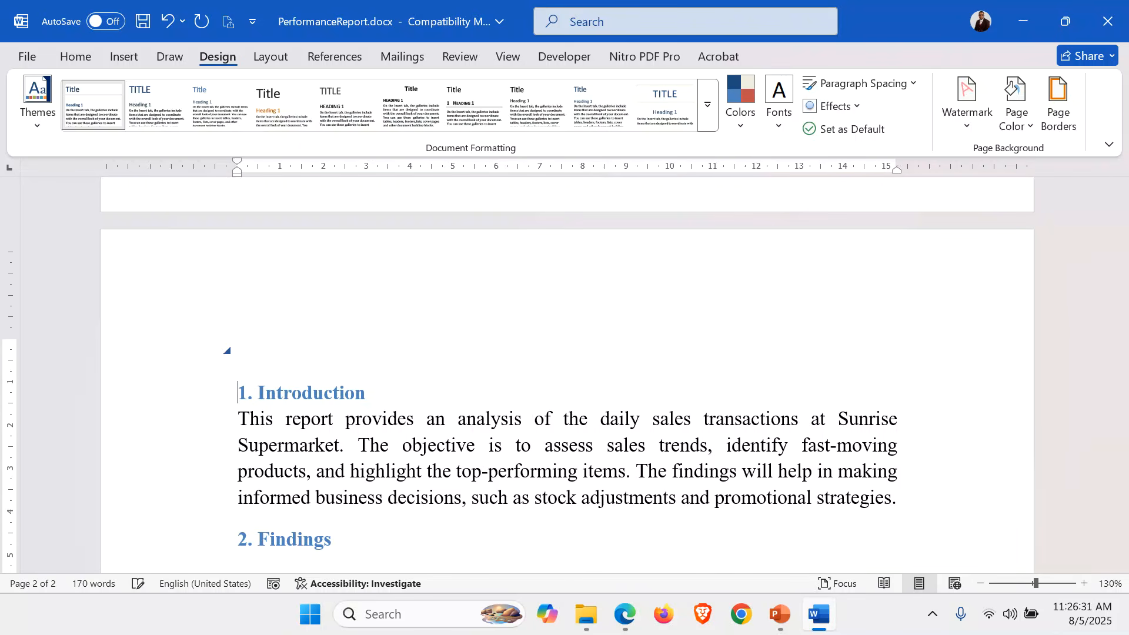
click(80, 49)
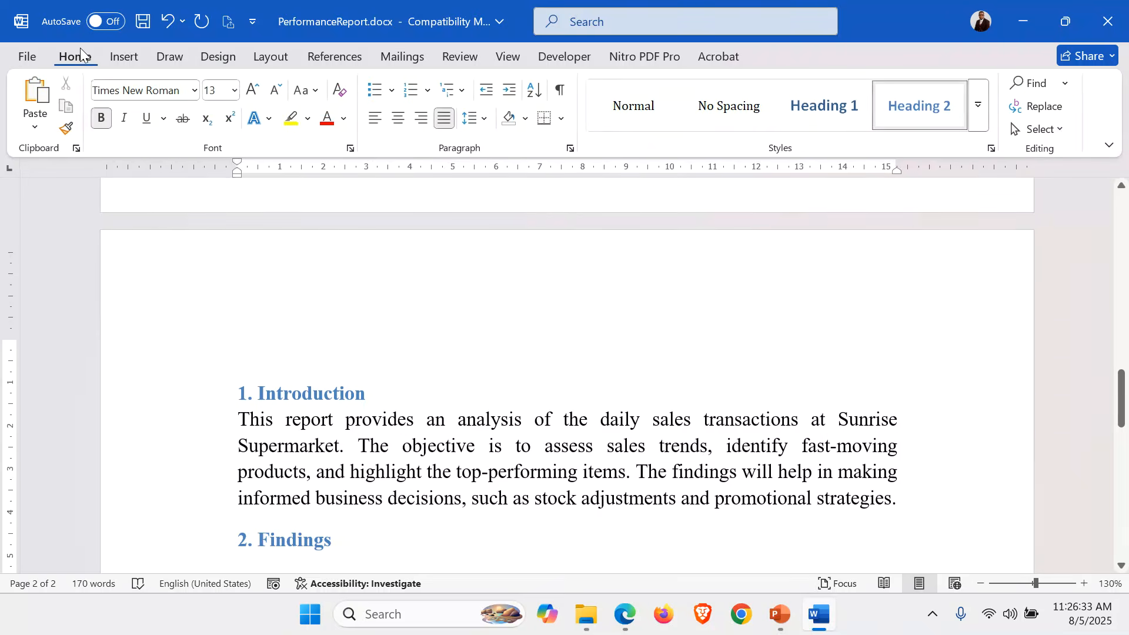
click(343, 92)
scroll(426, 381, down, 3)
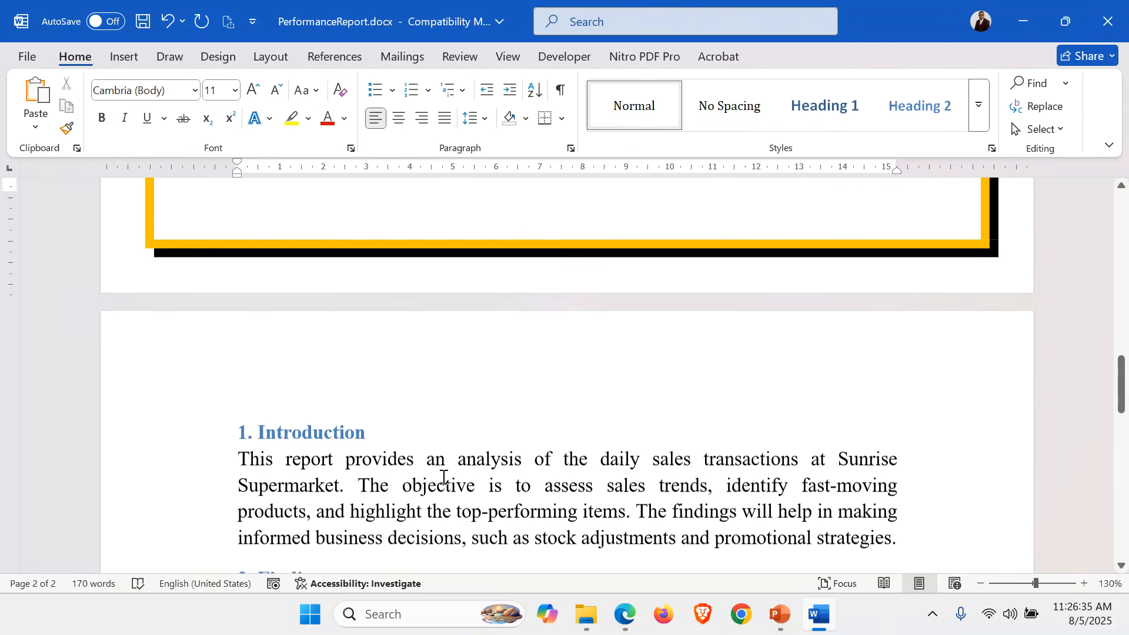
click(267, 295)
Add an empty paragraph after the sentence ending with 'calculated.'.
scroll(267, 295, down, 3)
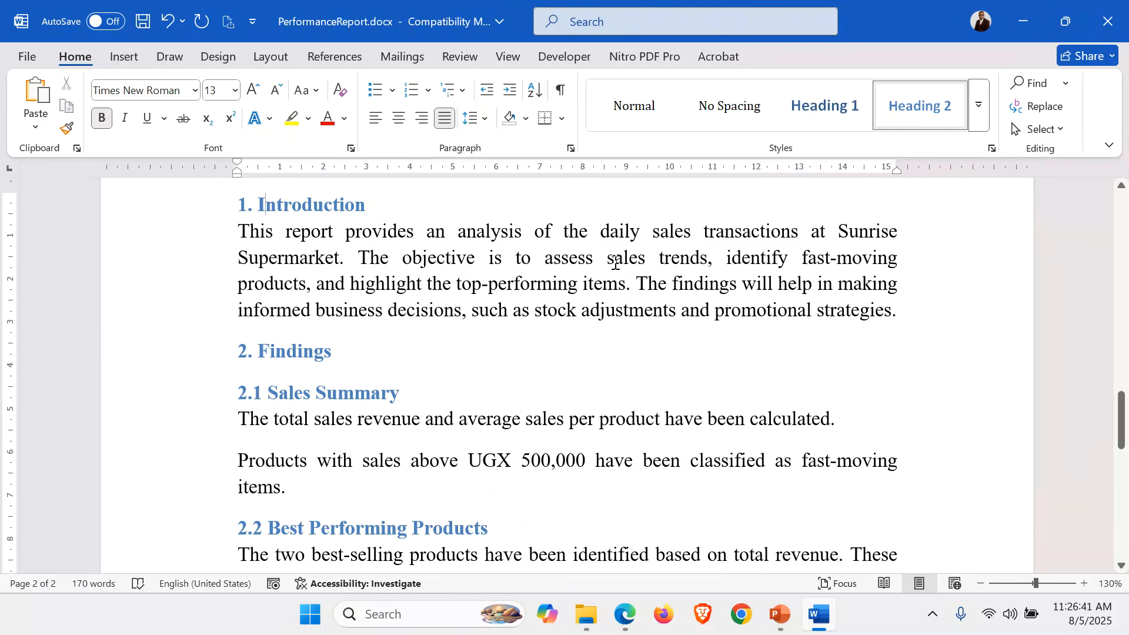
scroll(615, 263, down, 1)
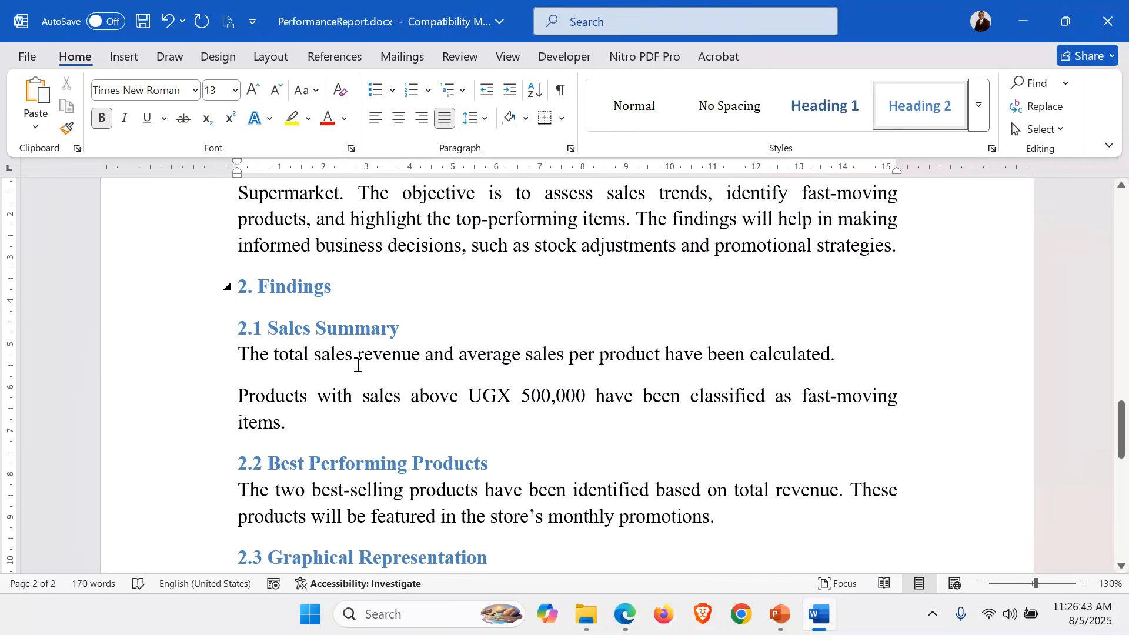
click(865, 353)
key(Return)
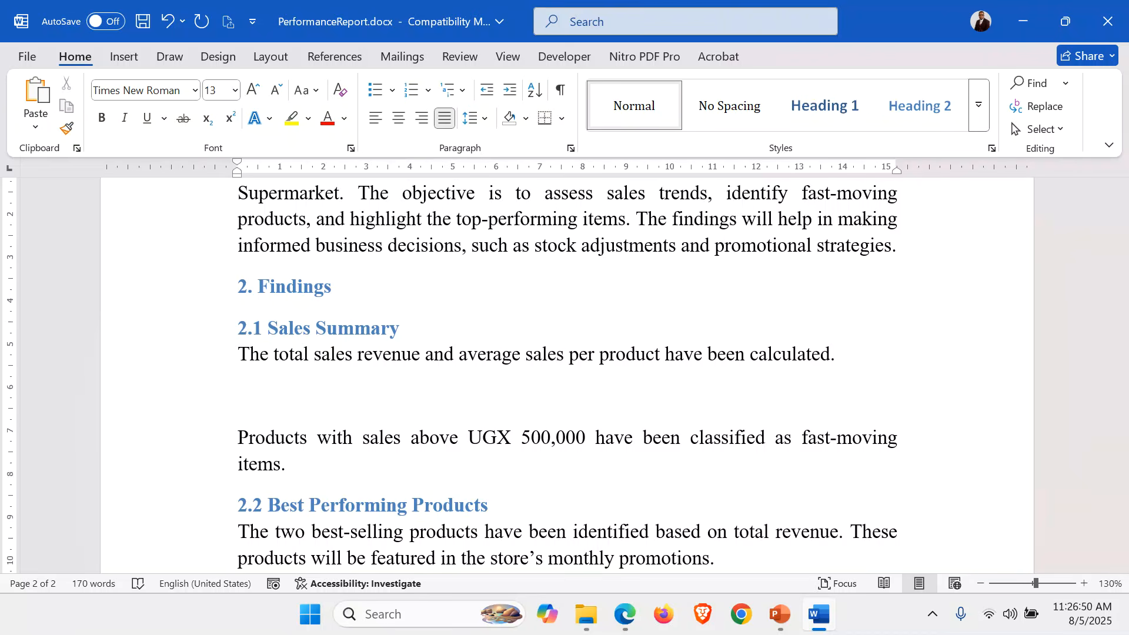
Open sales data.xlsx from the report folder in Excel.
click(587, 615)
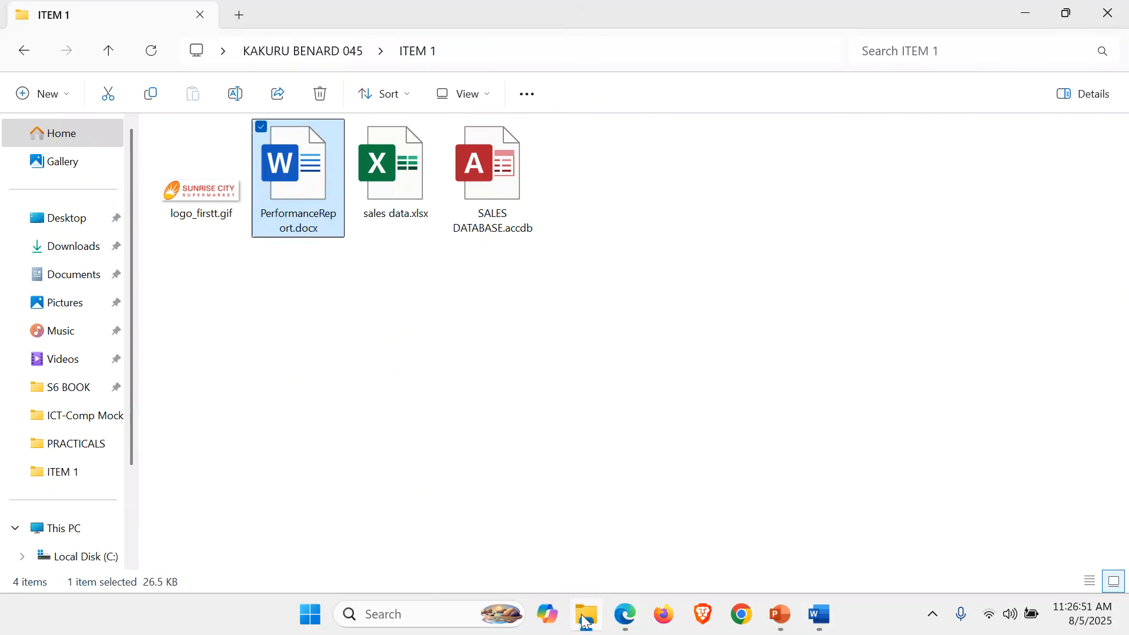
double_click(388, 167)
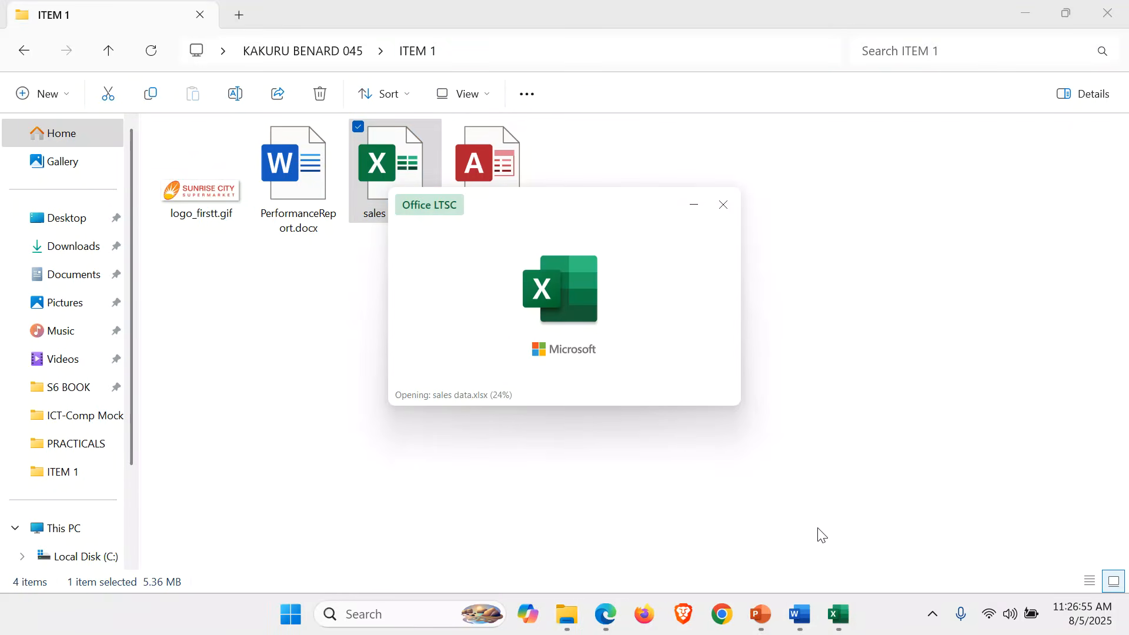
mouse_move(846, 618)
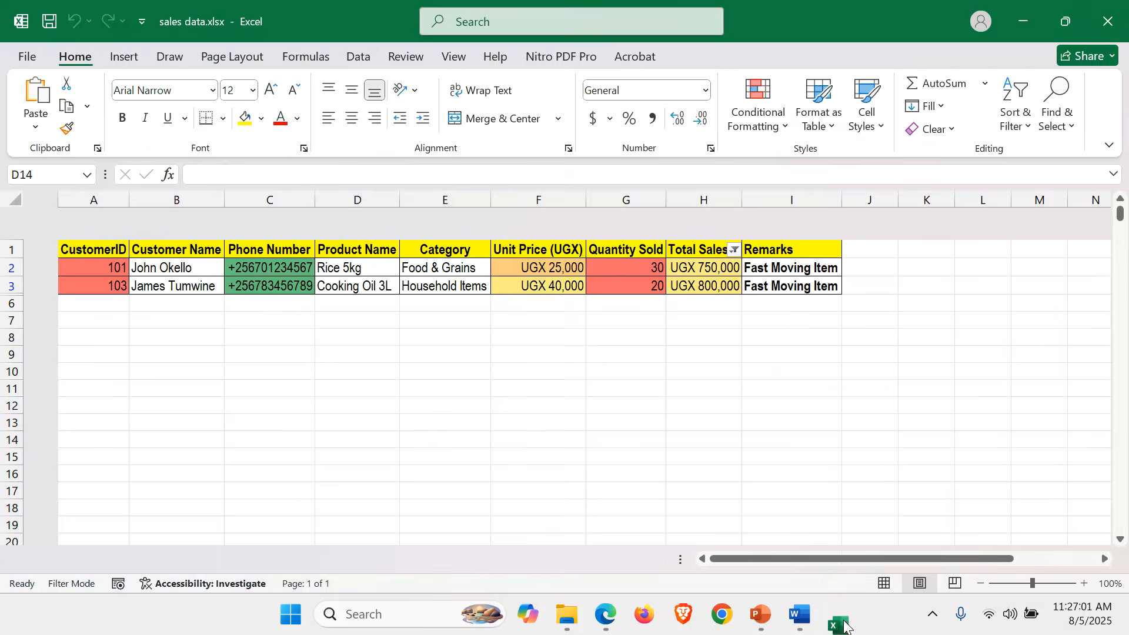
On the Sales Data sheet, copy the table from CustomerID down through the total and average rows.
click(139, 565)
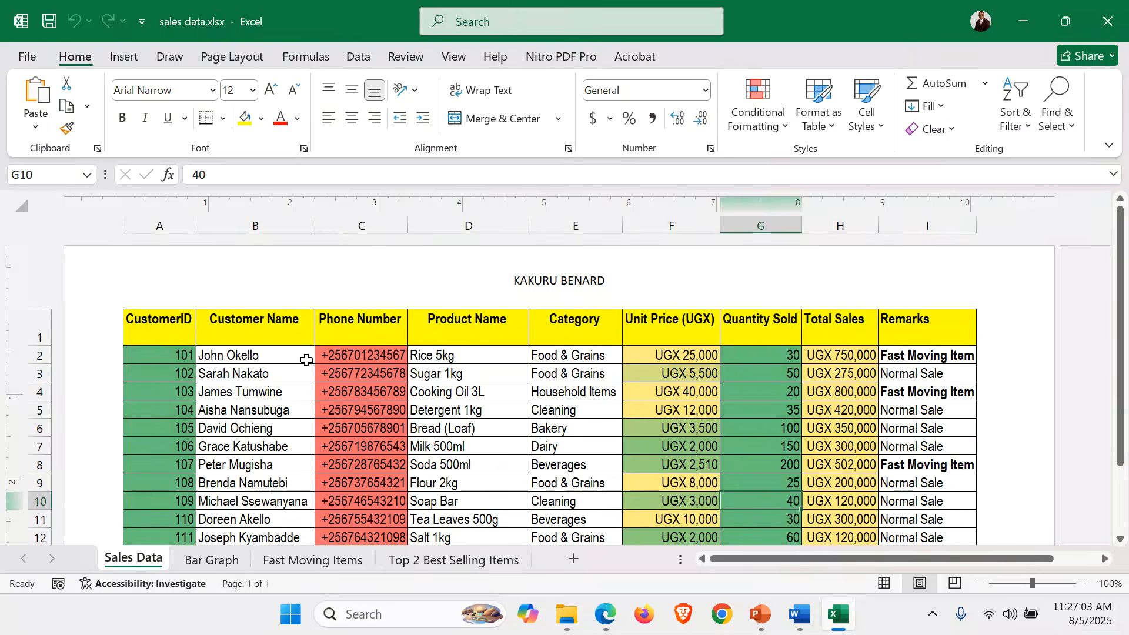
click(150, 328)
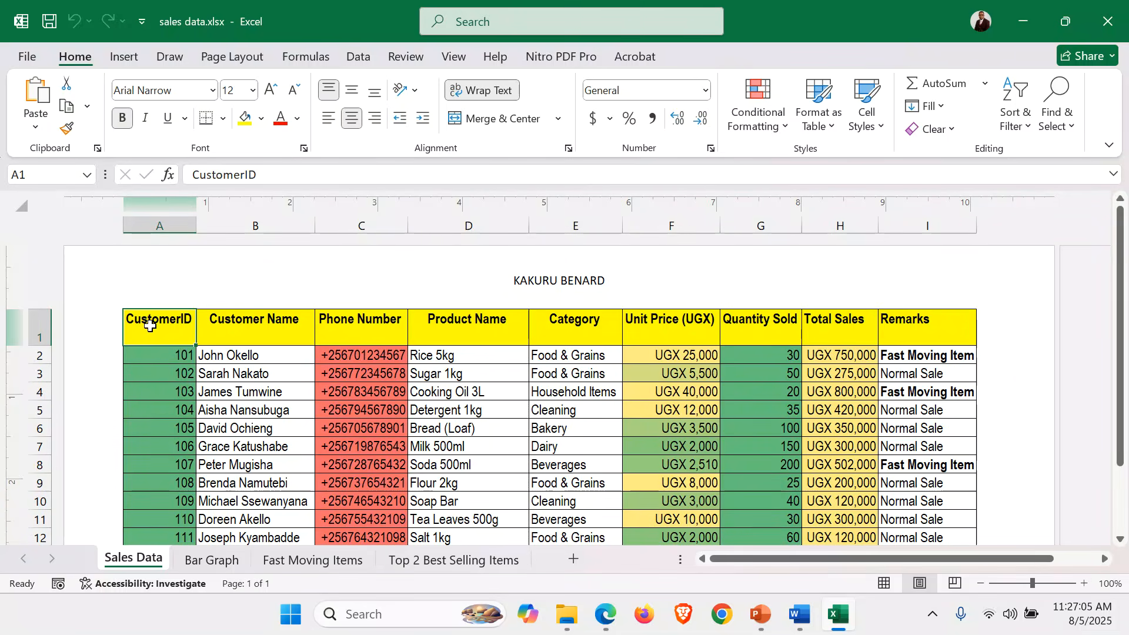
key(ctrl+shift+Right)
key(ctrl+shift+Down)
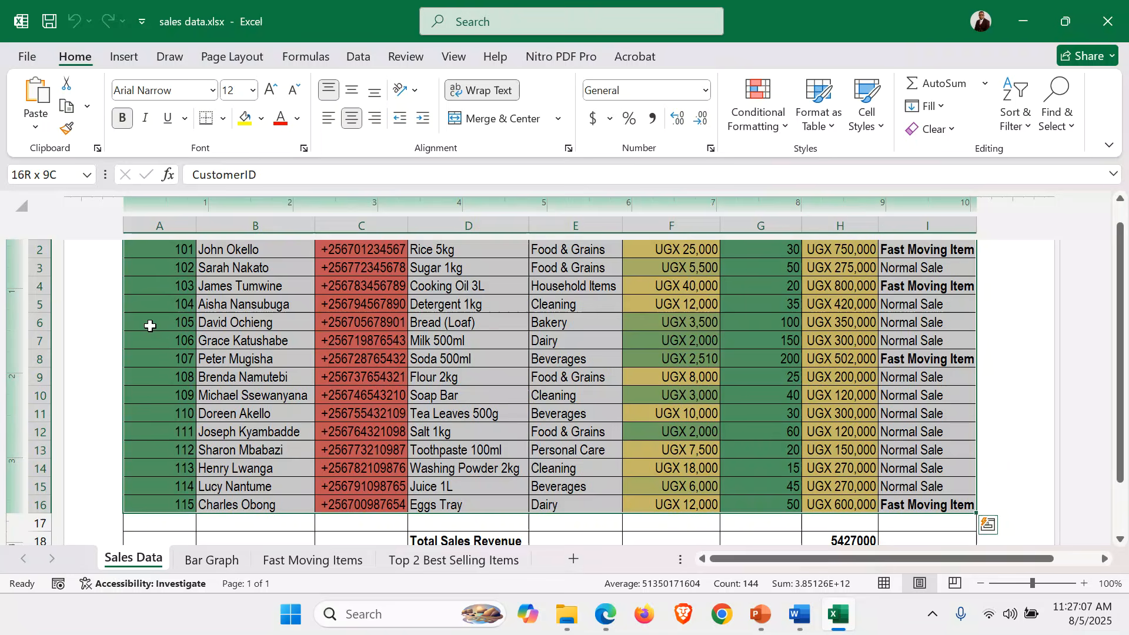
key(shift+Down)
key(shift+Down)
key(shift+Down)
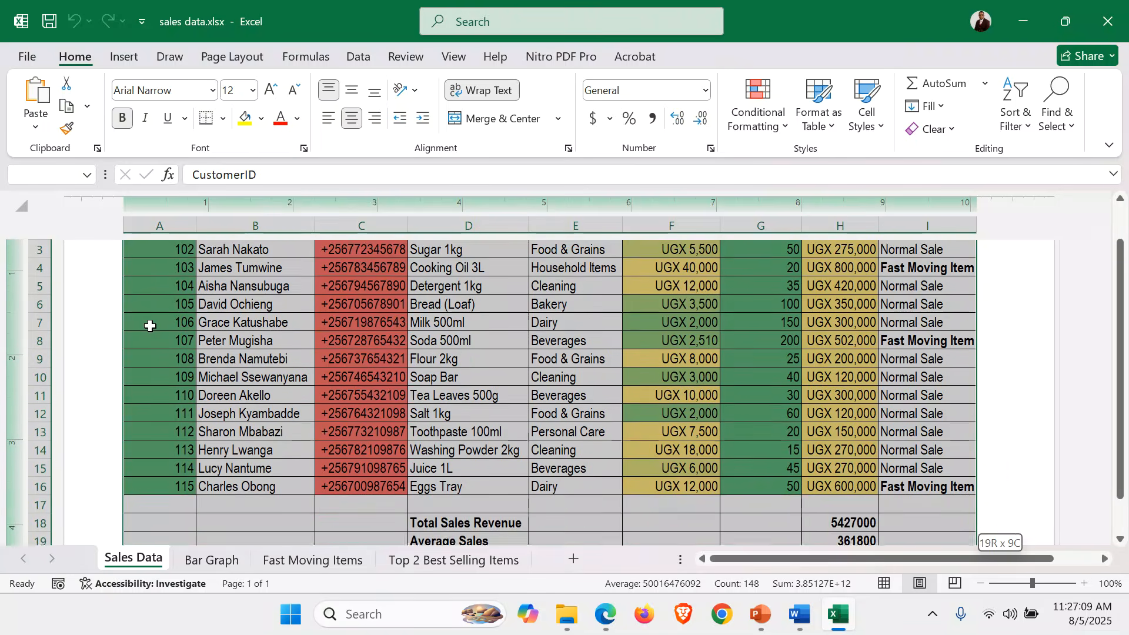
key(ctrl+c)
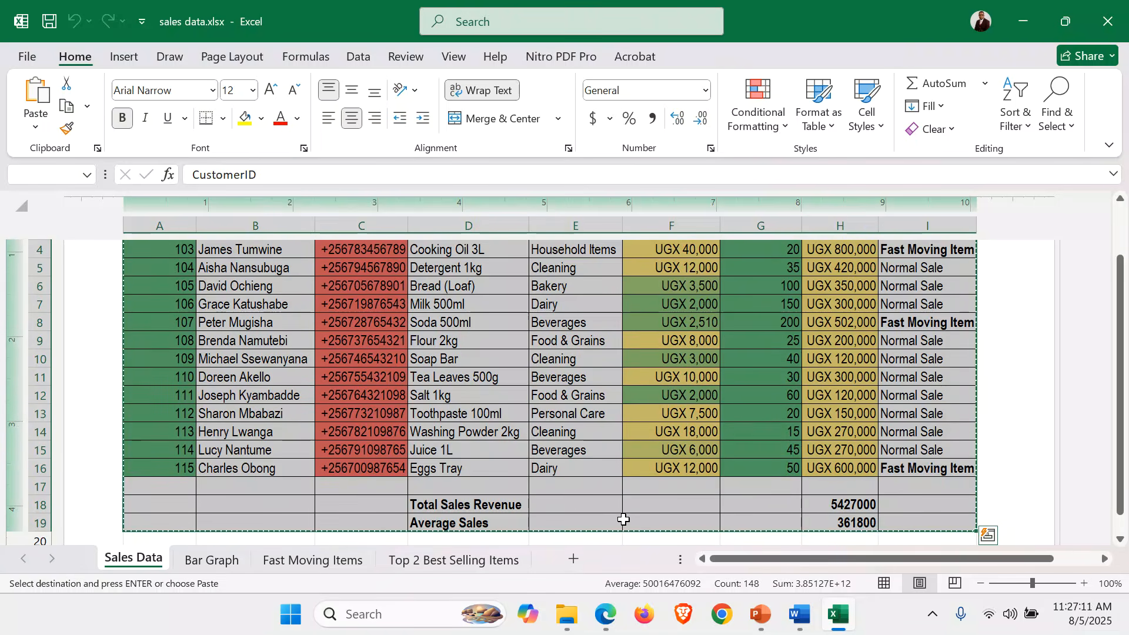
Paste that table under 2.1 Sales Summary in the report, then undo the paste.
click(809, 624)
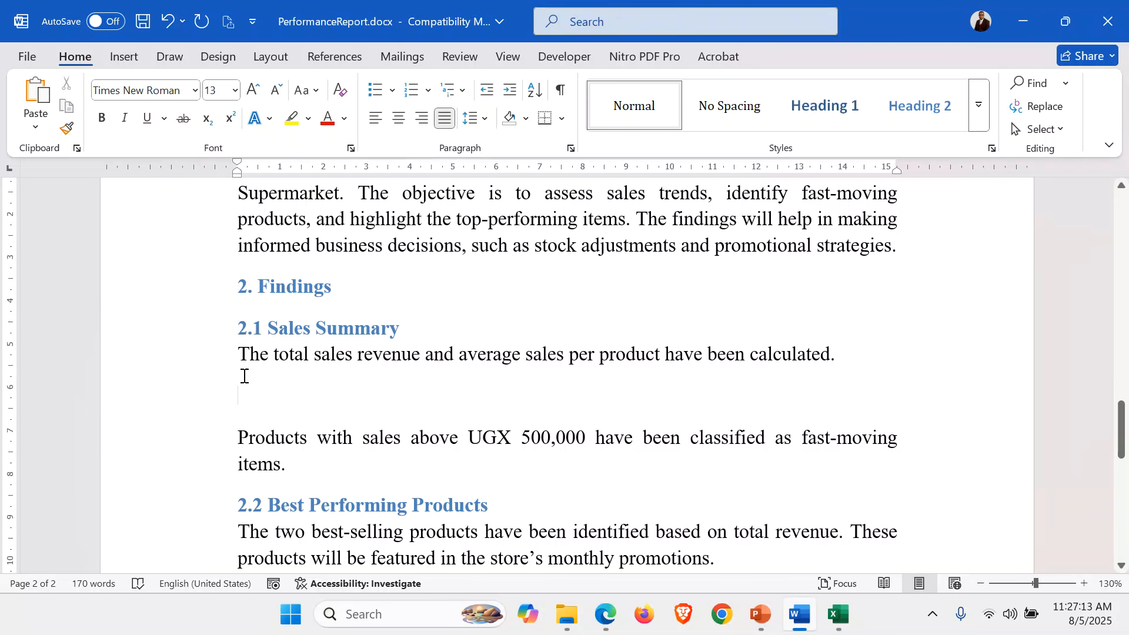
key(ctrl+v)
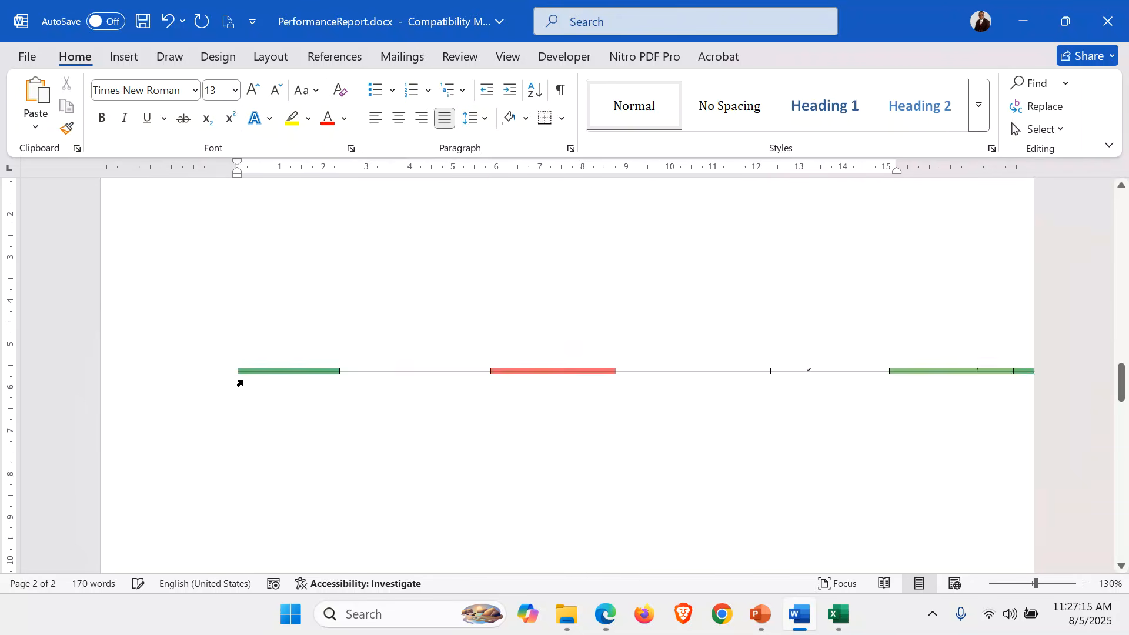
scroll(613, 353, up, 10)
scroll(615, 353, up, 4)
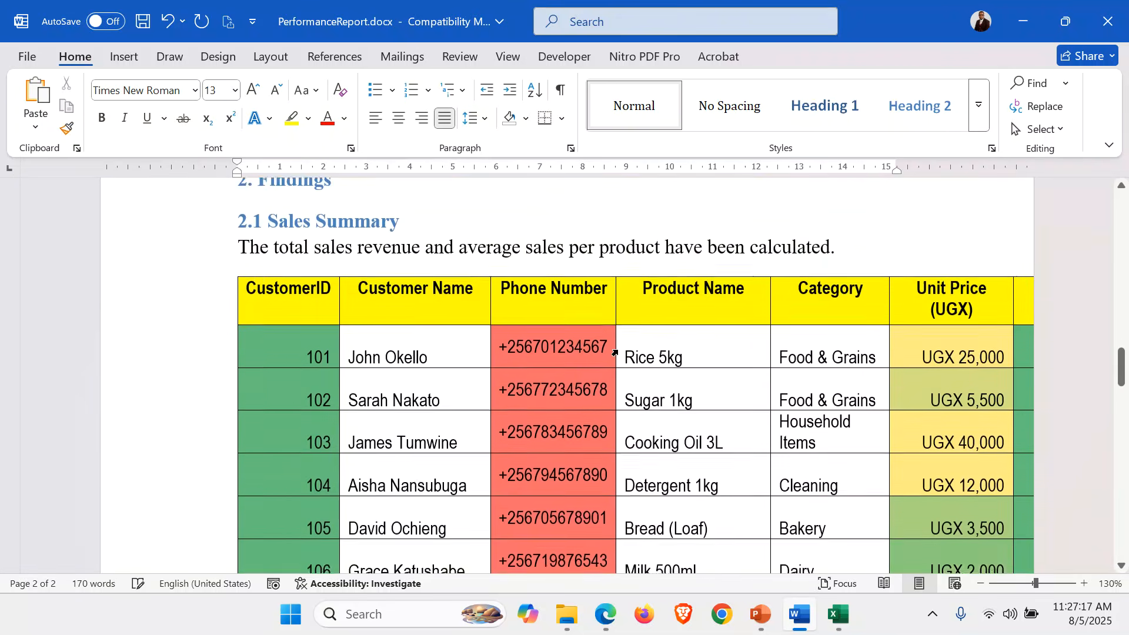
key(ctrl+z)
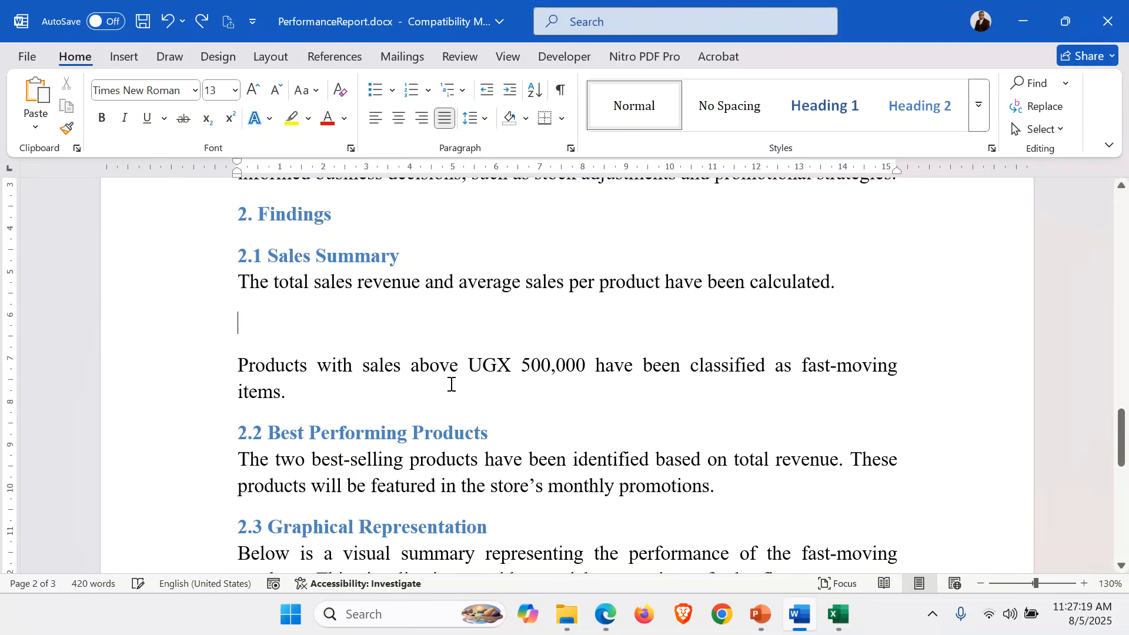
Select the Product Name through Remarks columns (D1:I16) in Excel and return to the report.
click(841, 615)
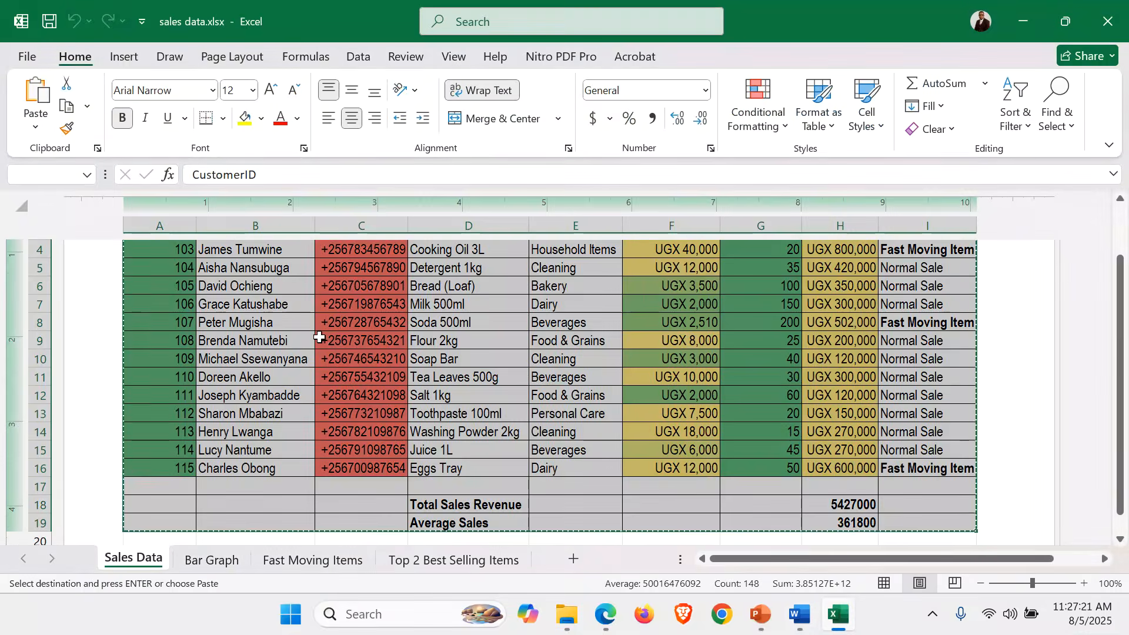
scroll(520, 295, up, 4)
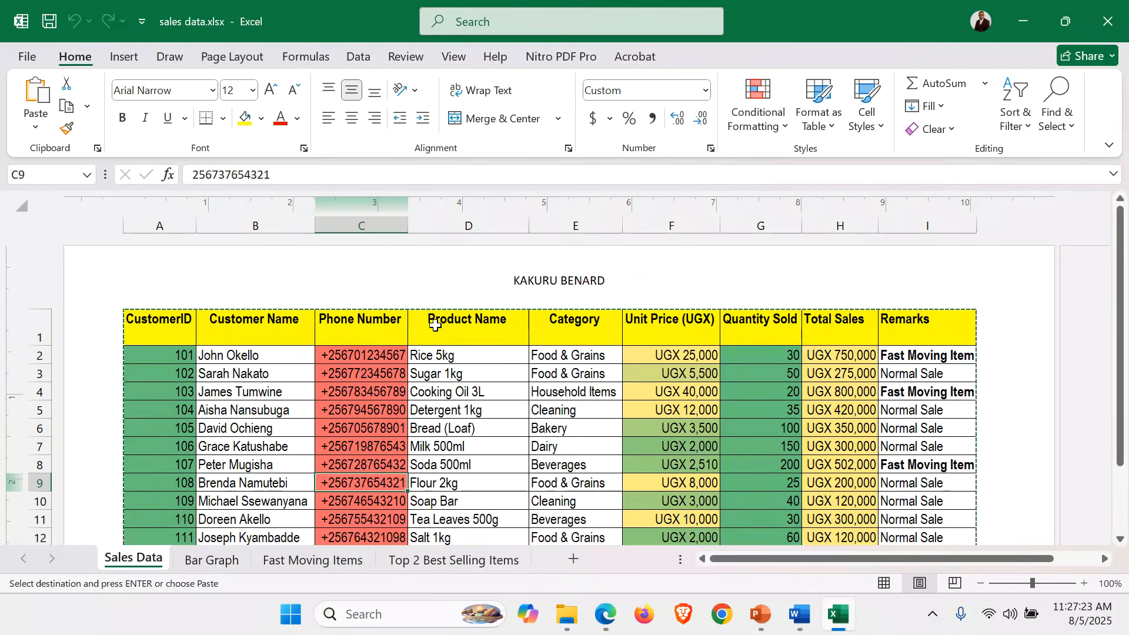
click(493, 341)
drag(493, 340, 896, 506)
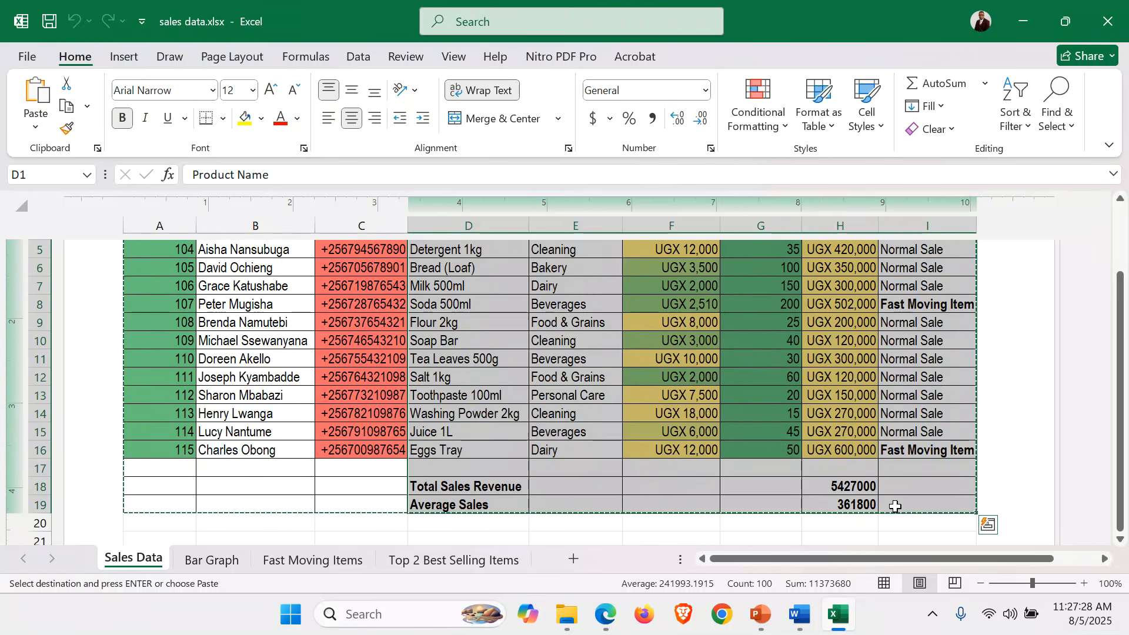
click(800, 615)
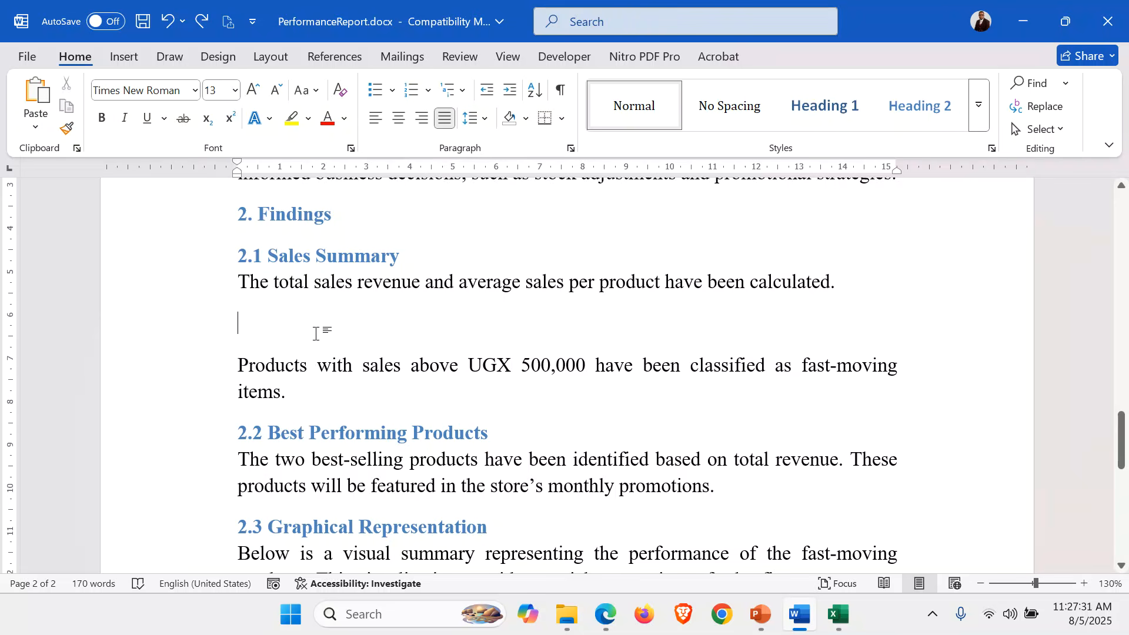
Paste the product sales table under Sales Summary and set it in Arial Narrow 11 pt.
key(ctrl+v)
scroll(486, 362, up, 10)
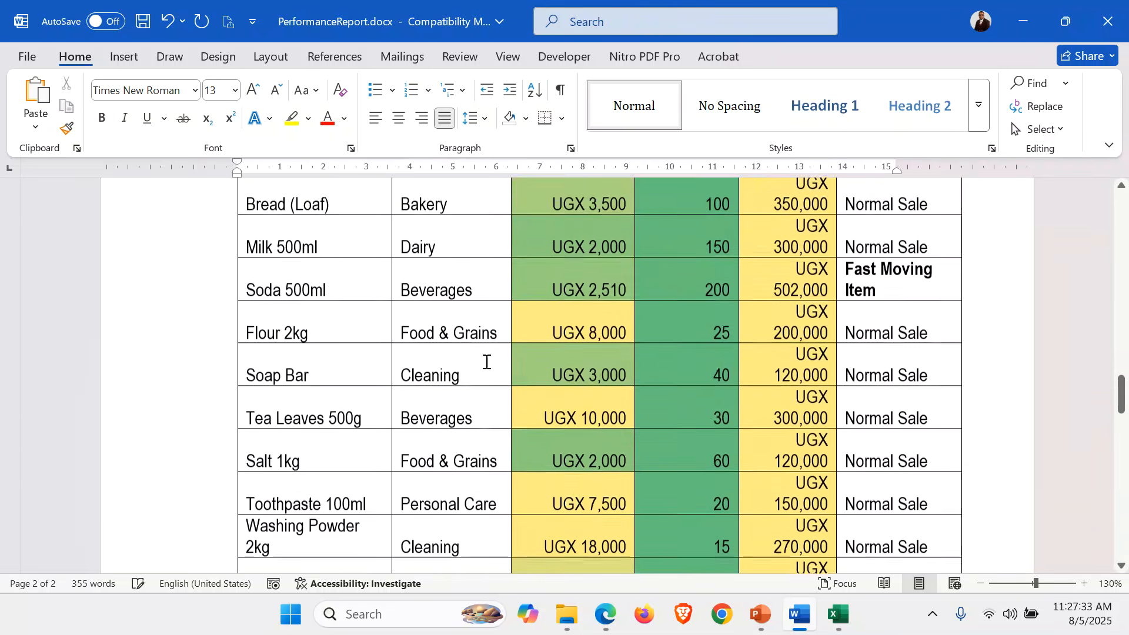
scroll(487, 362, up, 4)
click(445, 365)
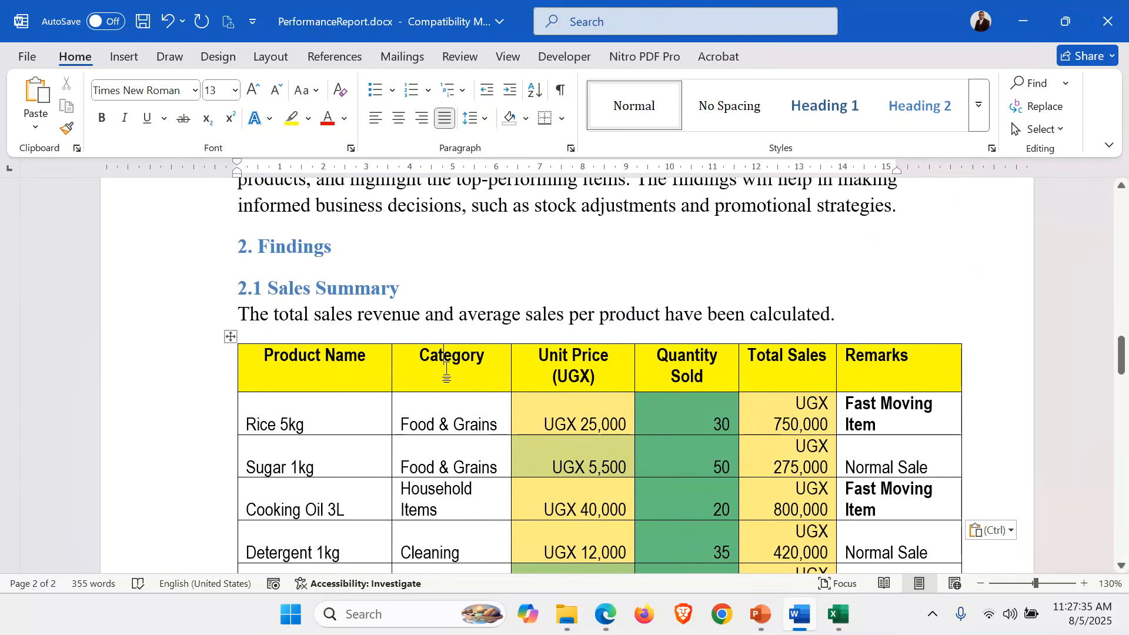
click(230, 339)
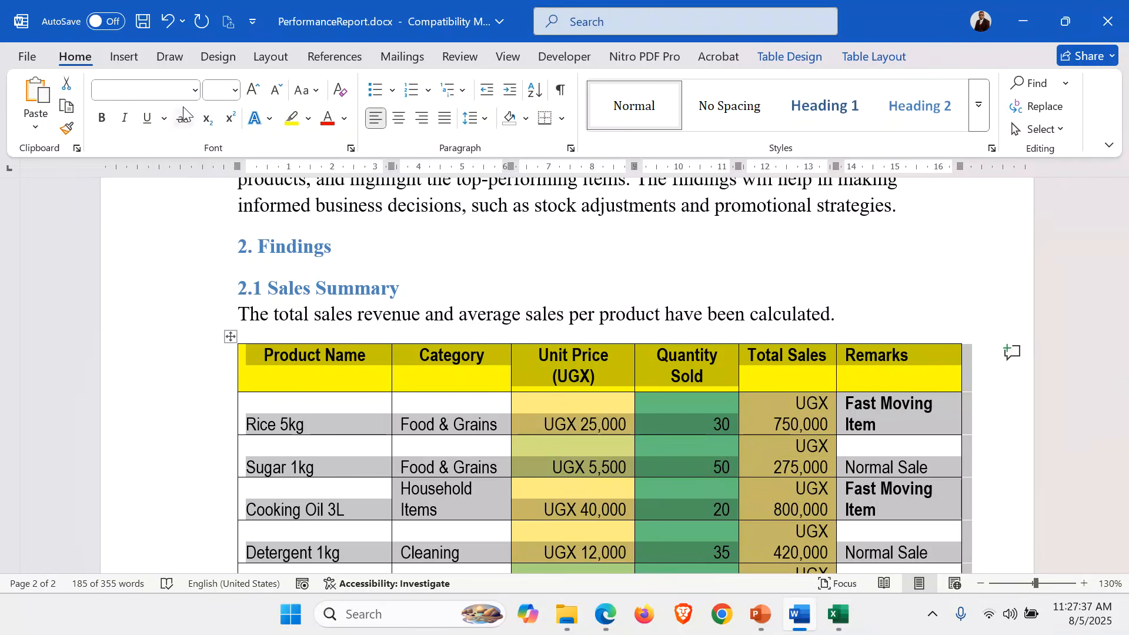
click(194, 92)
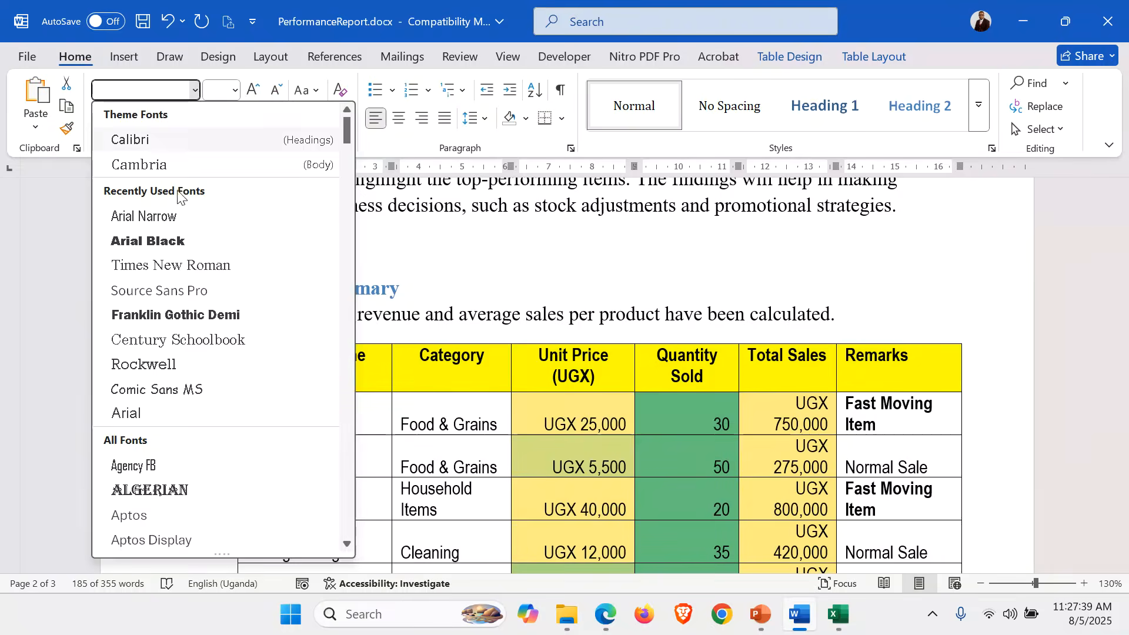
click(169, 223)
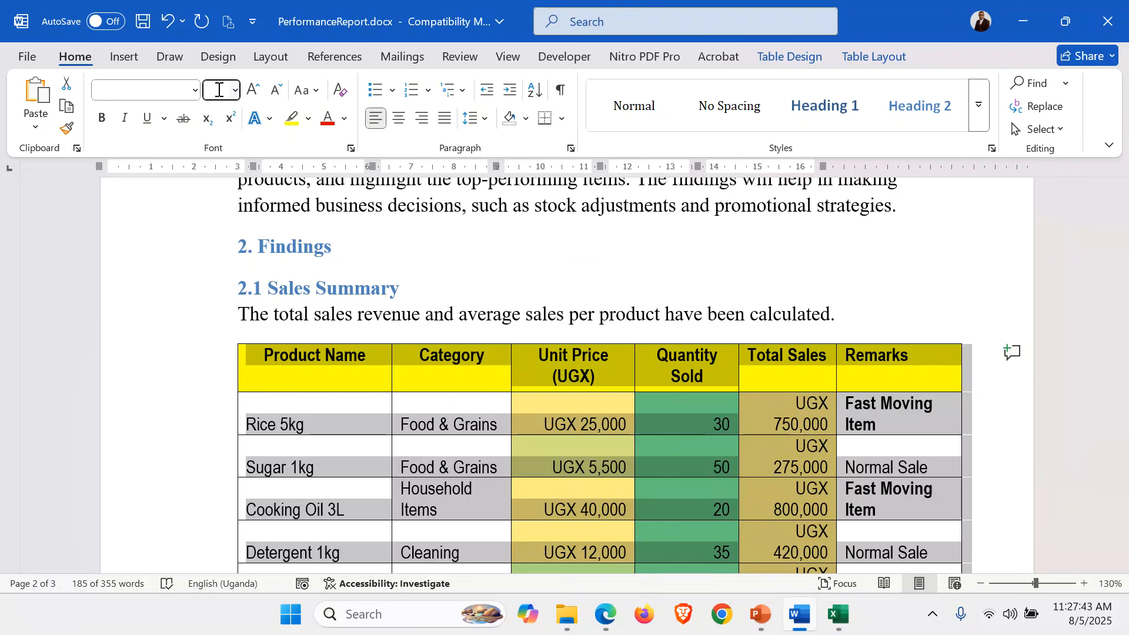
text(11)
key(Return)
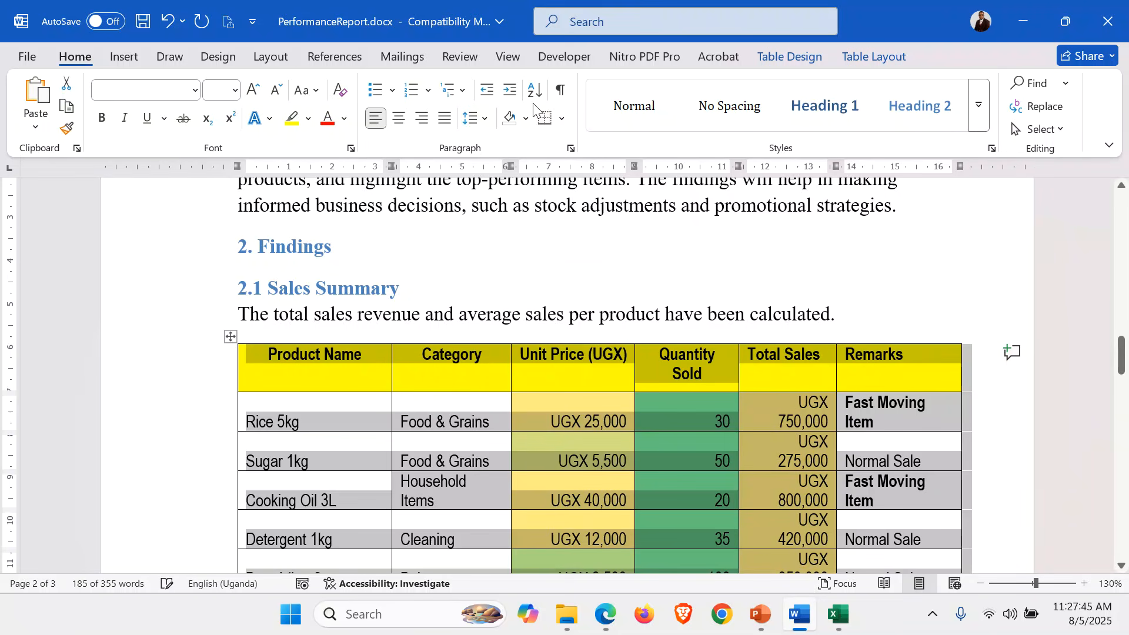
Set the table's paragraph spacing to 0 pt before and after, with At least line spacing.
click(566, 148)
click(507, 306)
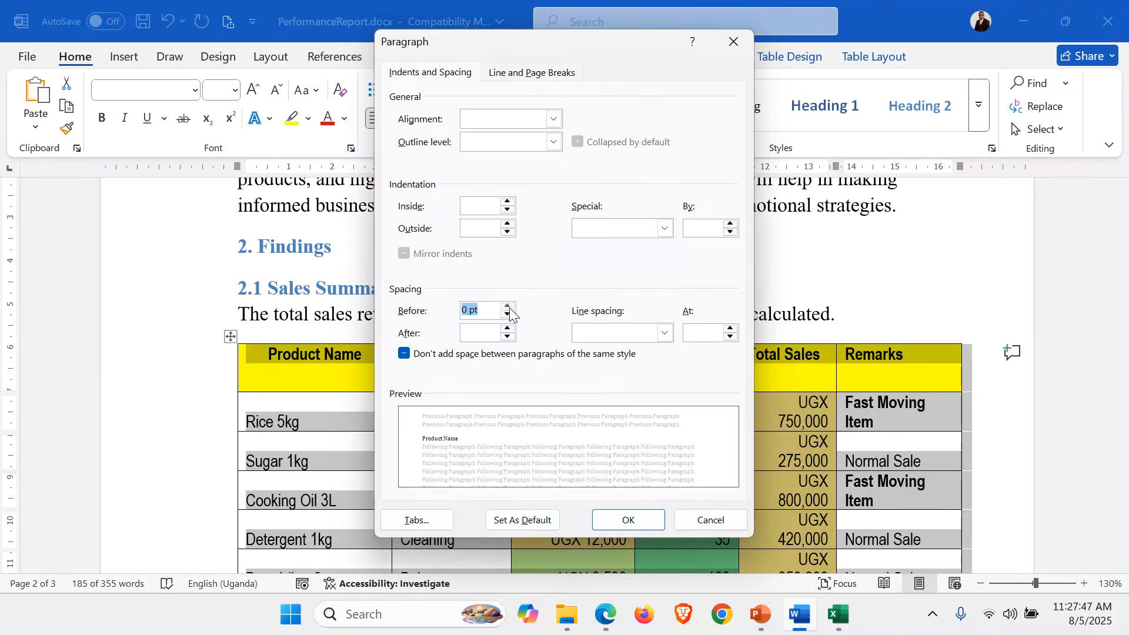
click(508, 329)
click(731, 329)
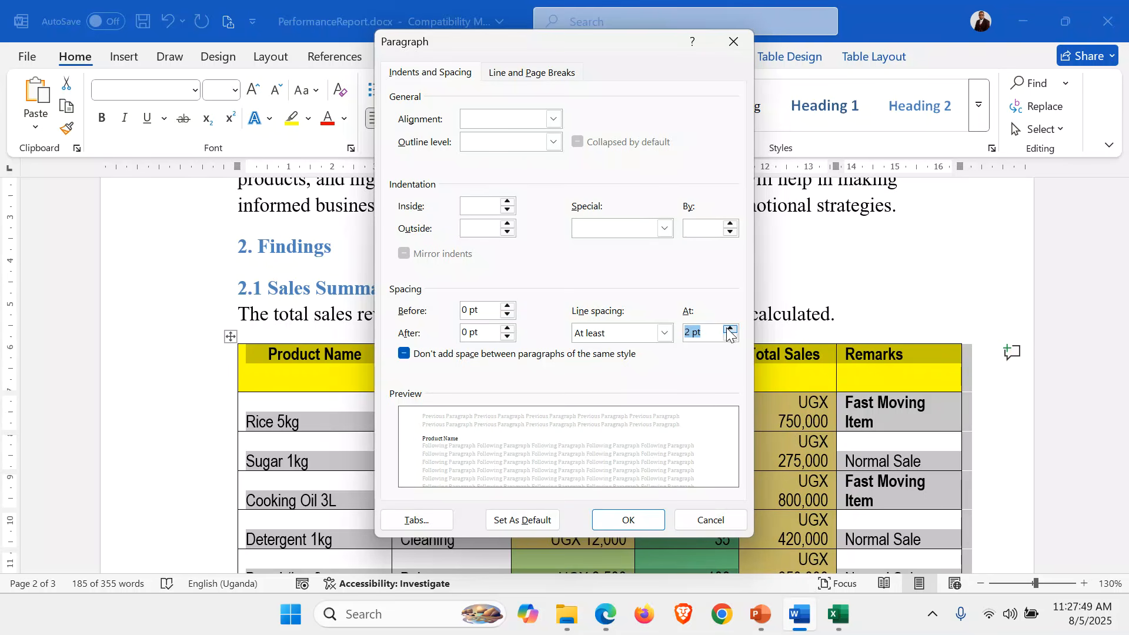
click(628, 520)
scroll(590, 454, down, 10)
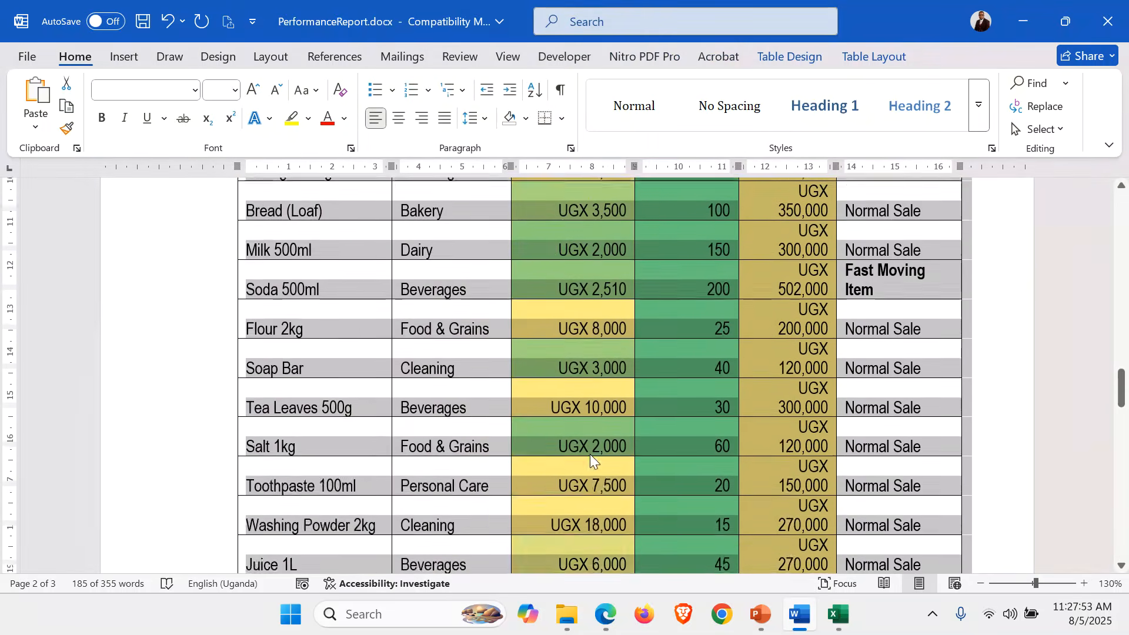
scroll(591, 455, up, 3)
scroll(591, 454, up, 8)
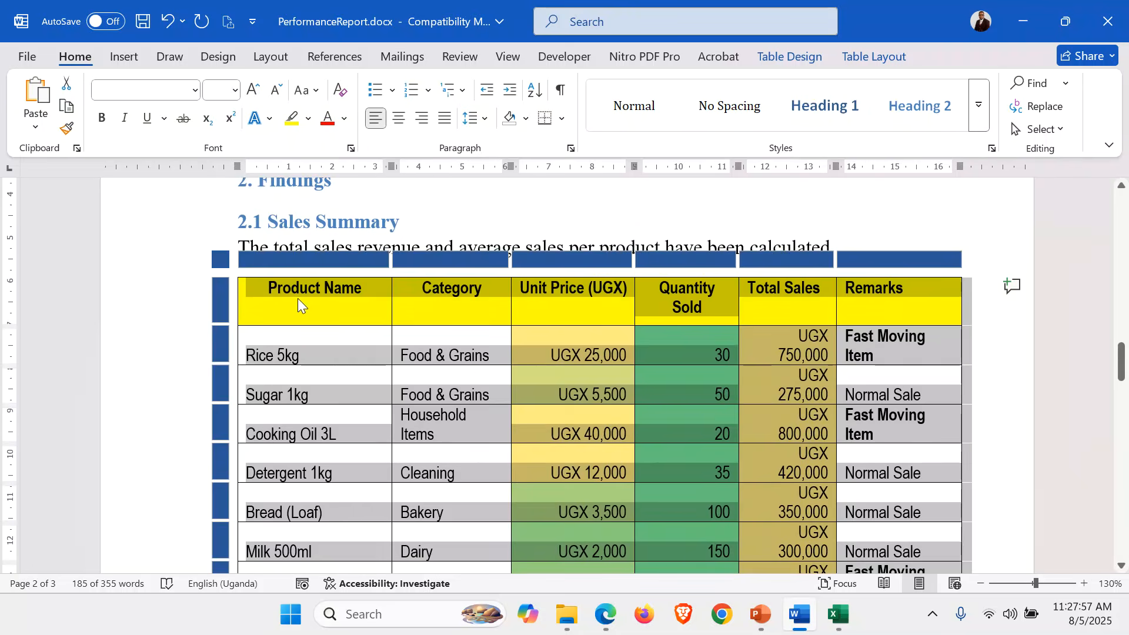
Resize the Product Name through Remarks columns so each table row fits one line.
click(302, 340)
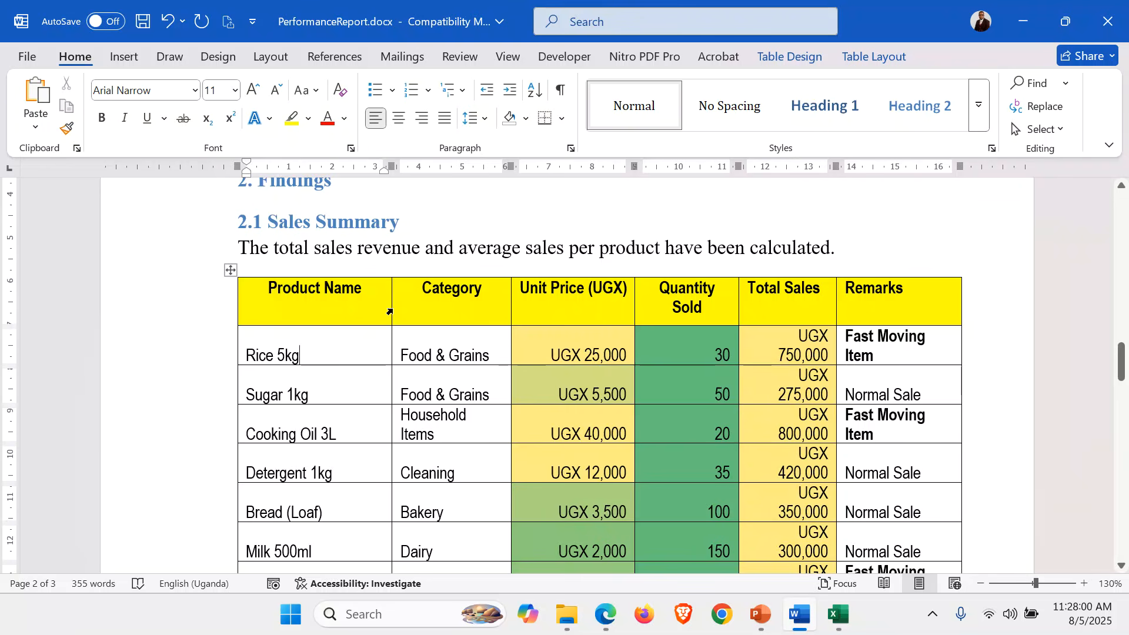
double_click(391, 310)
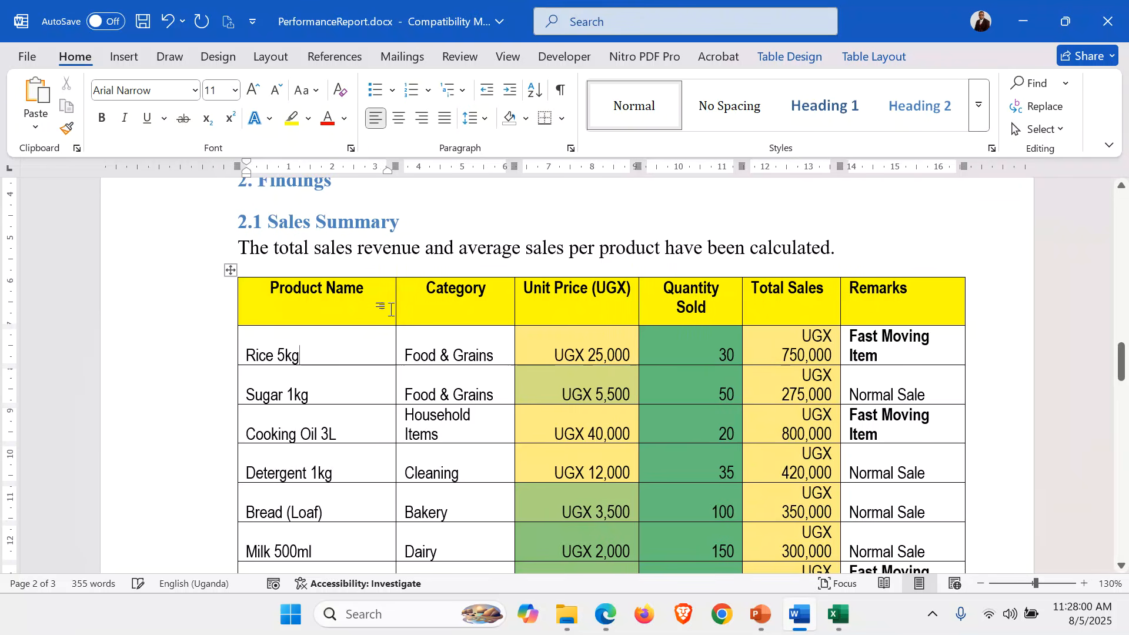
double_click(514, 302)
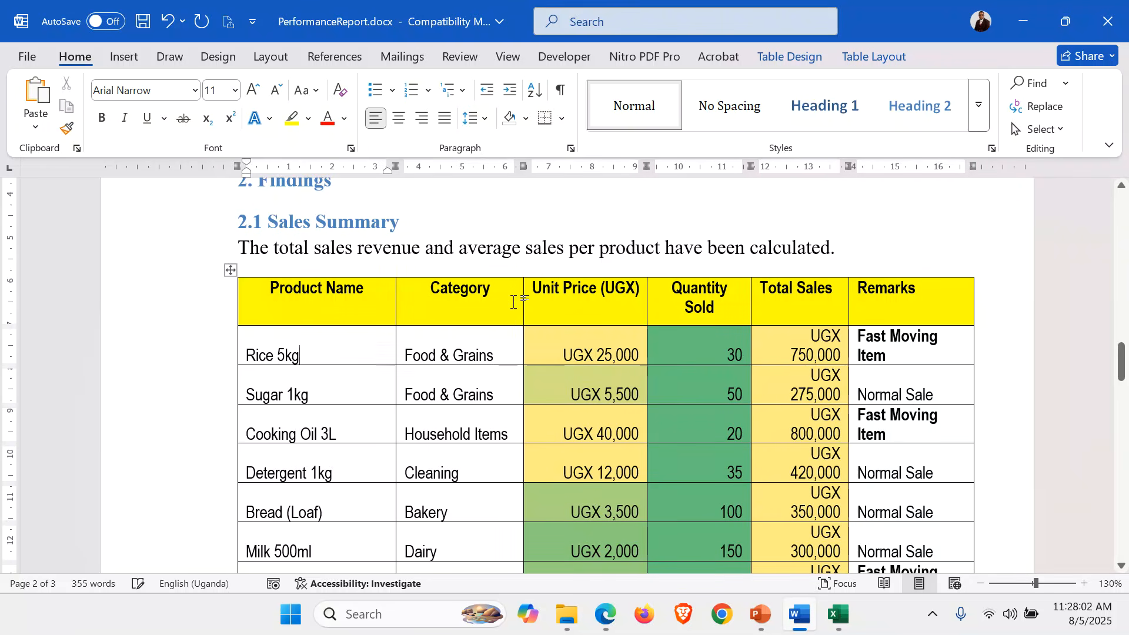
double_click(647, 301)
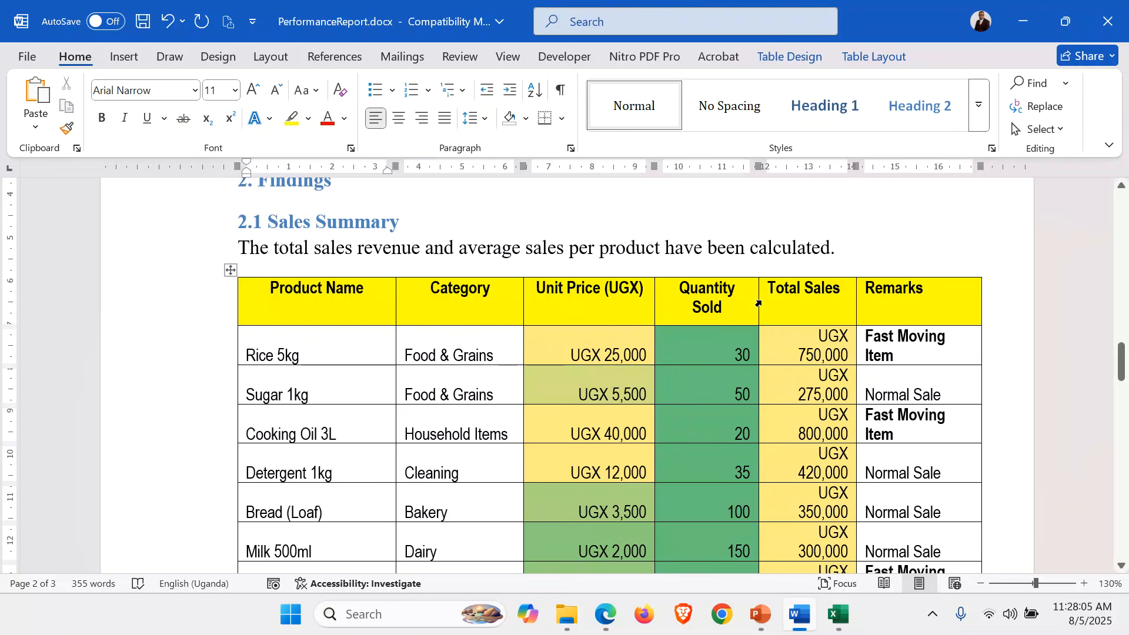
drag(654, 300, 627, 303)
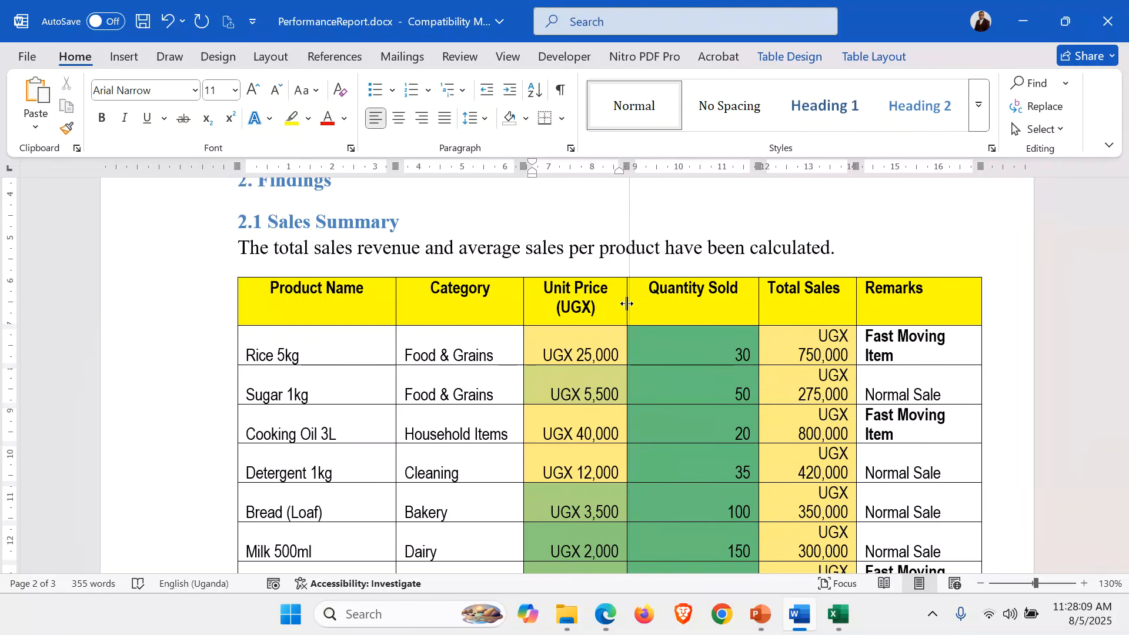
drag(757, 295, 694, 308)
mouse_move(809, 310)
mouse_down()
mouse_move(787, 311)
mouse_move(822, 309)
mouse_up()
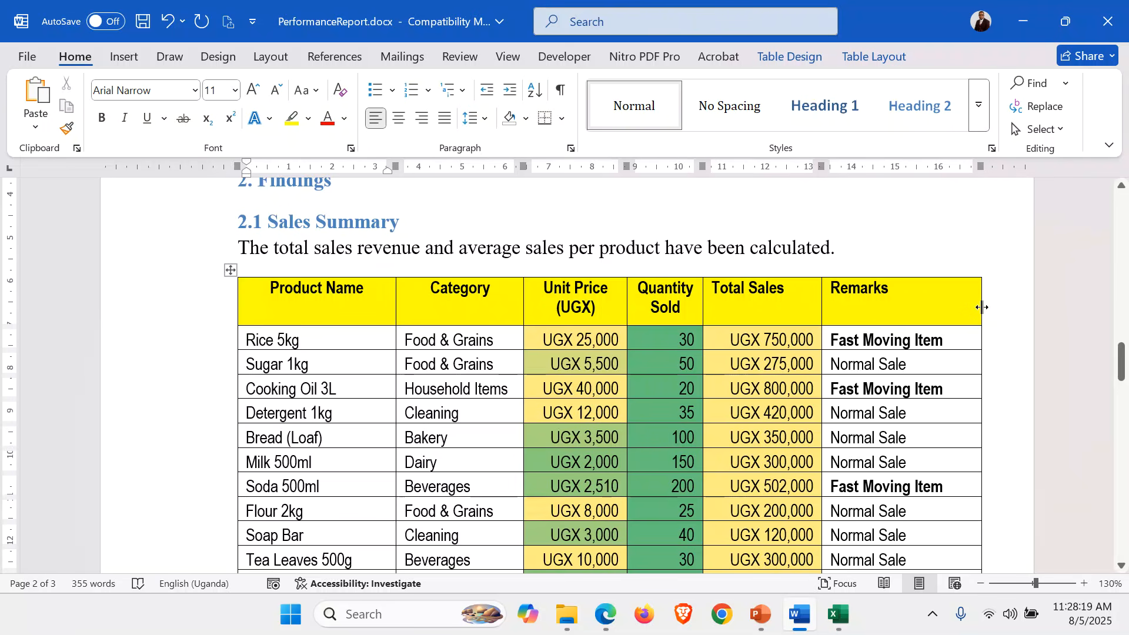
drag(982, 308, 960, 308)
scroll(631, 404, down, 10)
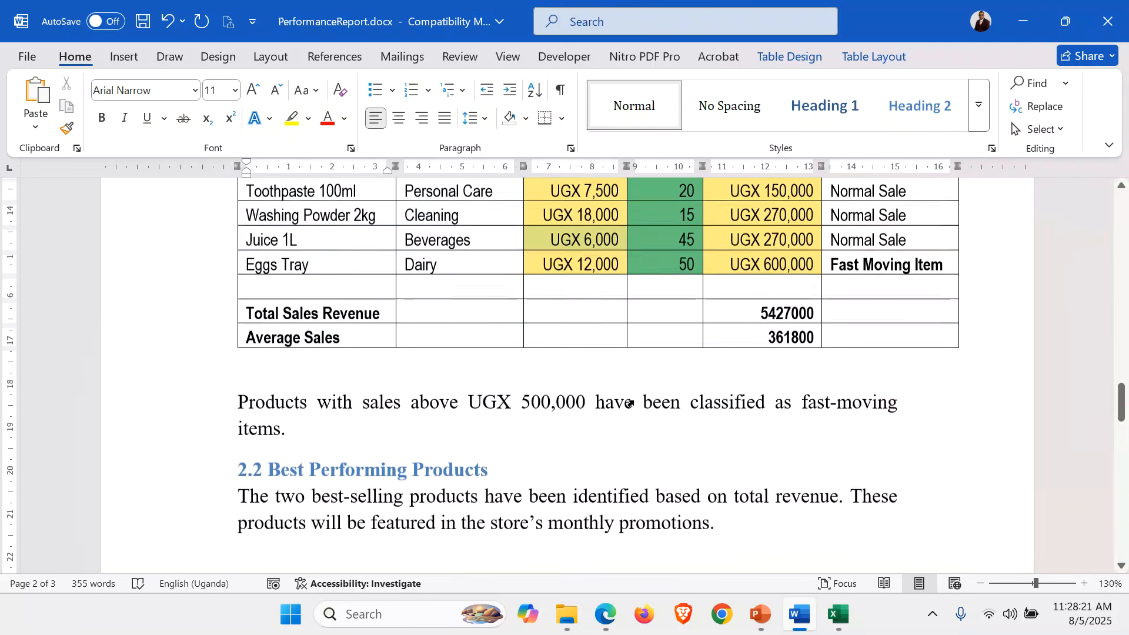
scroll(317, 291, up, 1)
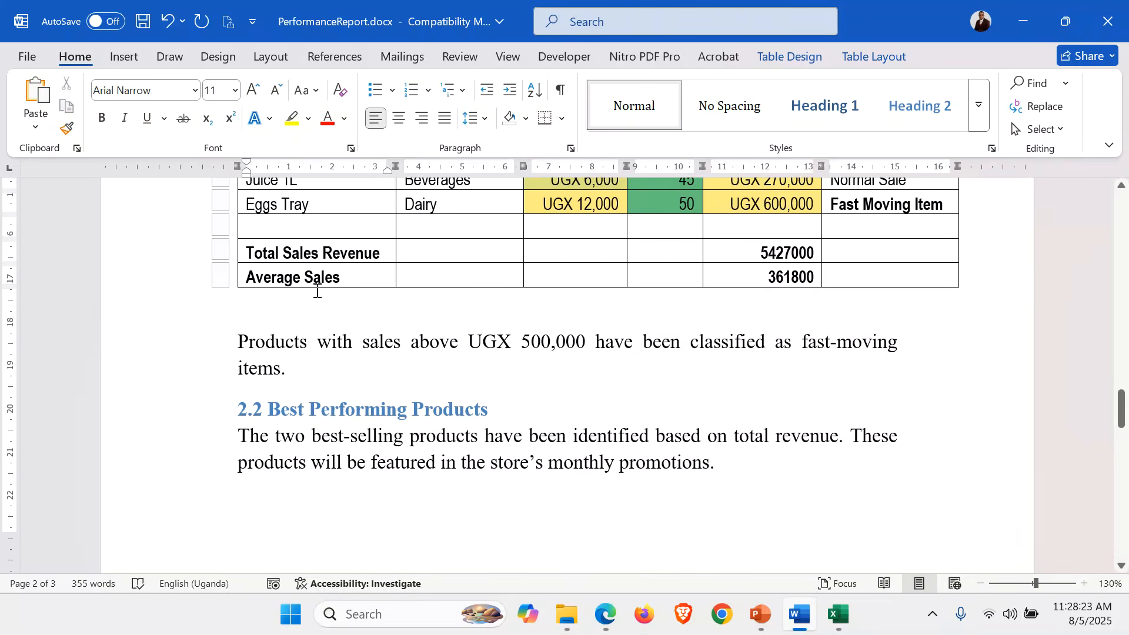
Shrink the blank line below the table and add an empty line after the fast-moving sentence.
click(275, 319)
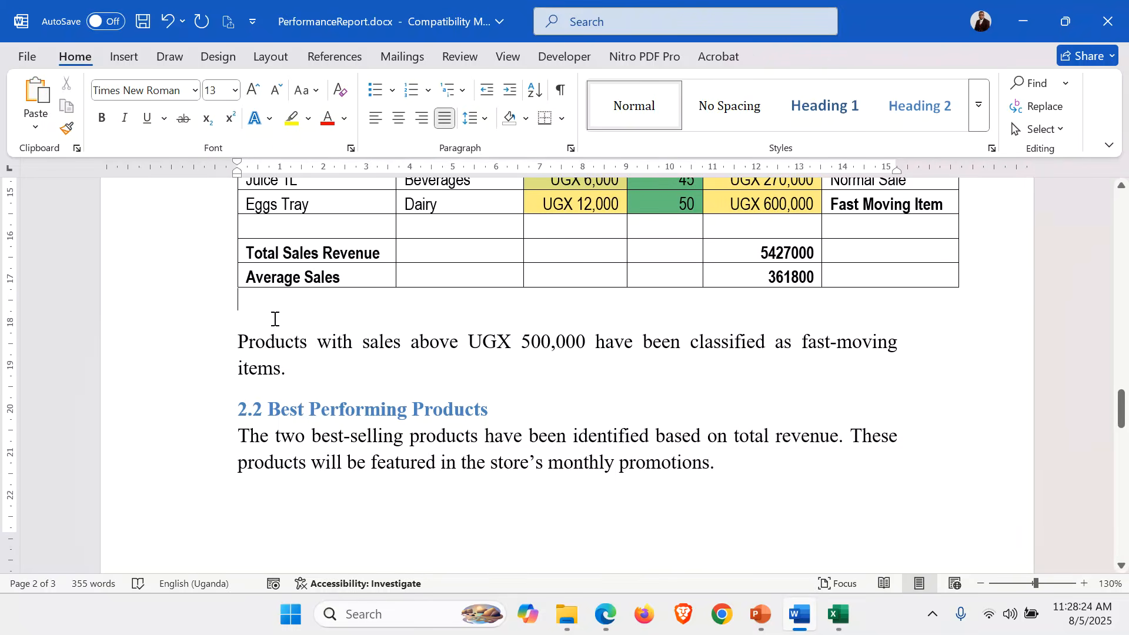
click(277, 91)
click(277, 91)
click(277, 91)
click(277, 92)
click(277, 92)
click(277, 92)
click(275, 94)
click(276, 94)
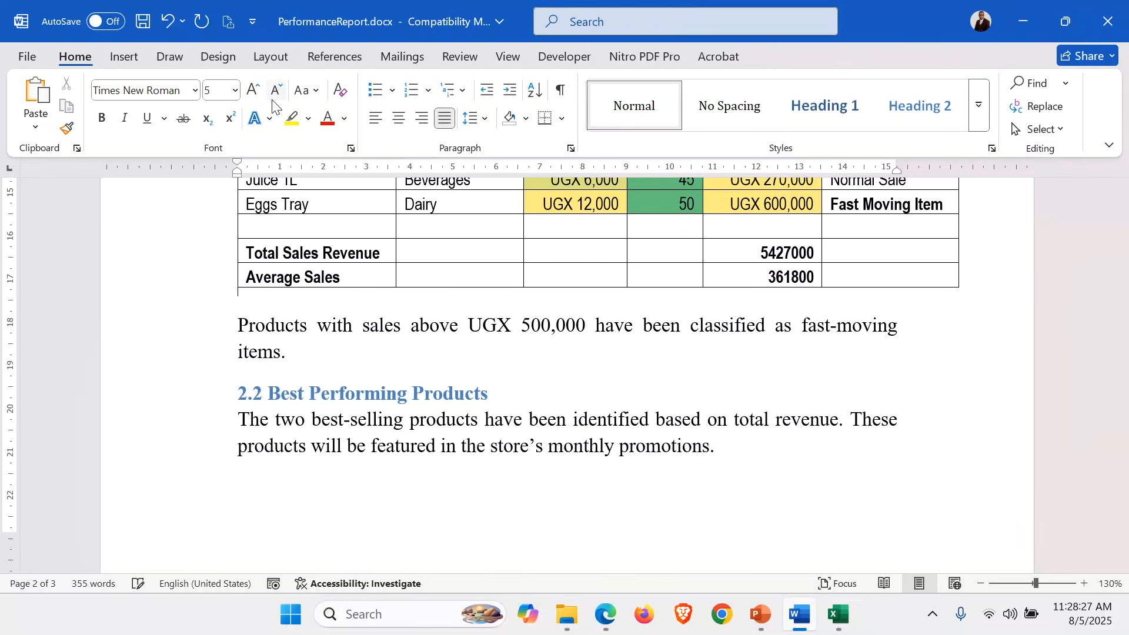
click(273, 102)
click(273, 102)
click(273, 102)
click(272, 101)
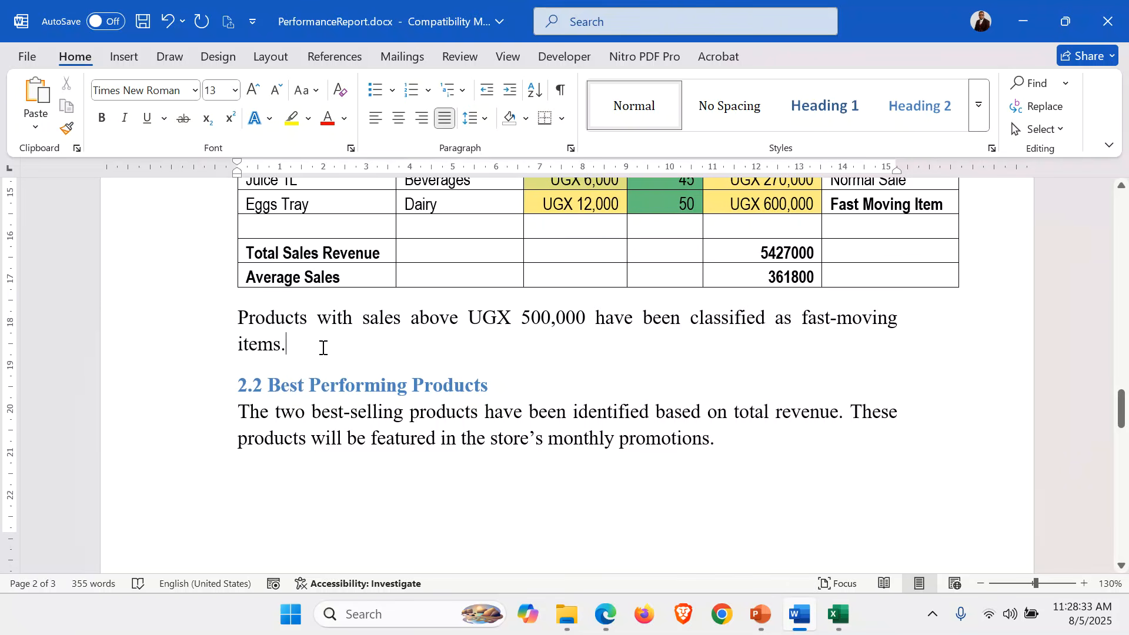
key(Return)
Copy D1:I16, Product Name to Remarks, from Excel's Fast Moving Items sheet.
click(833, 623)
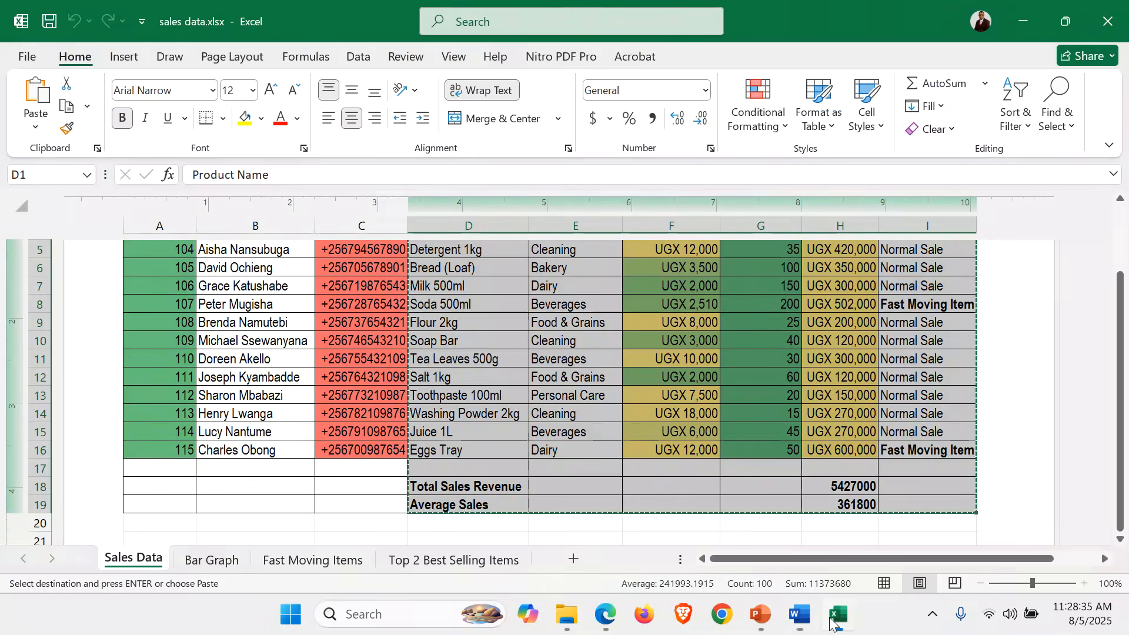
click(289, 560)
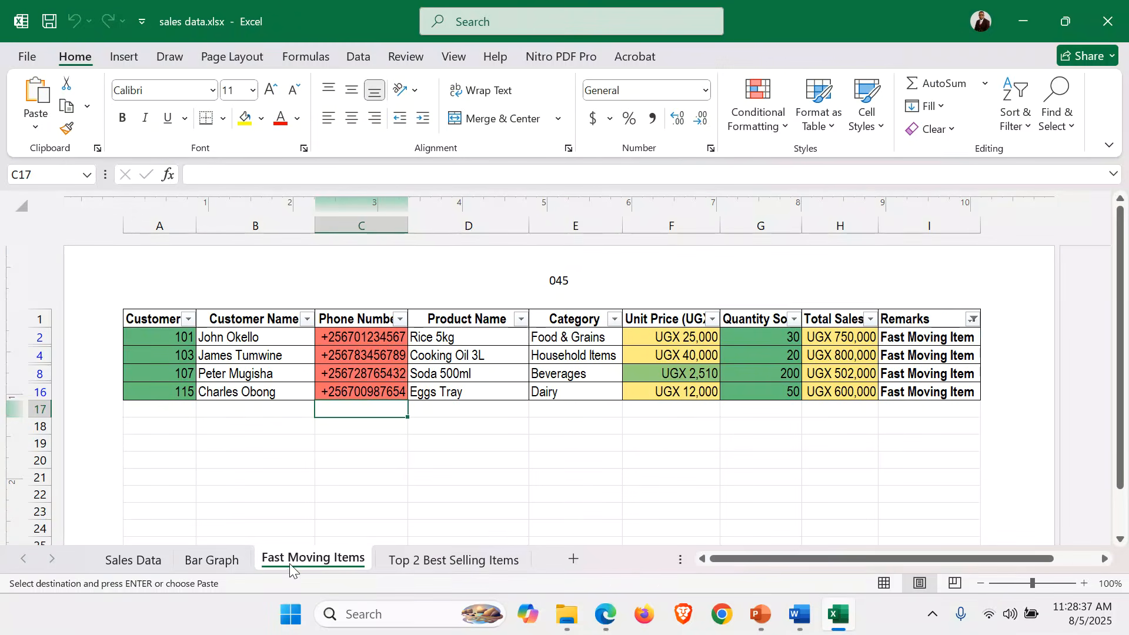
drag(447, 317, 958, 393)
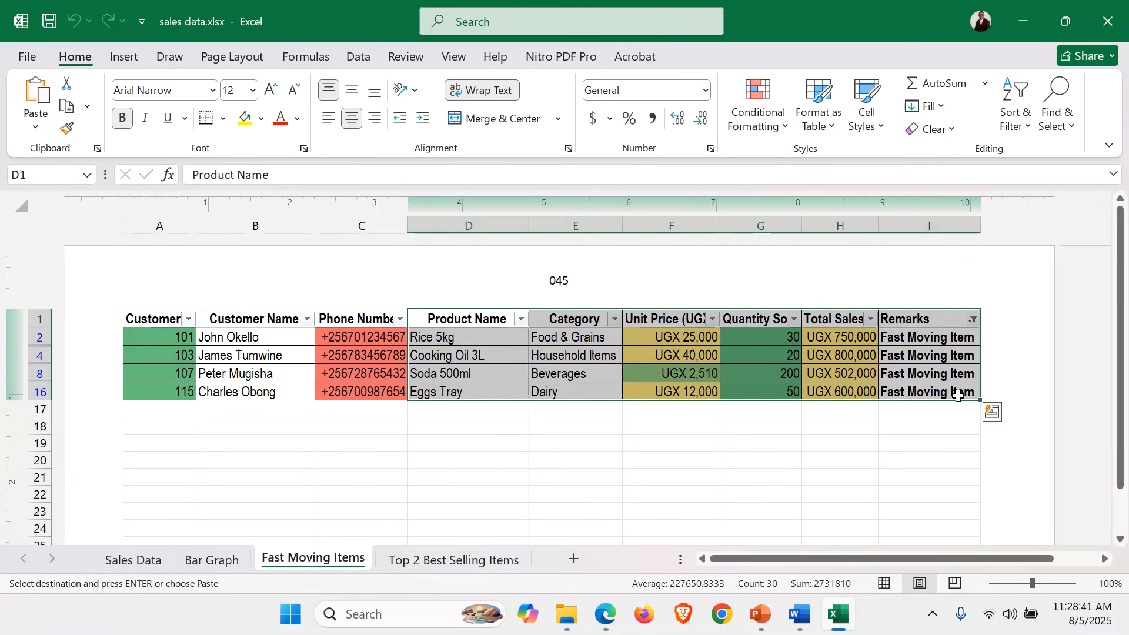
key(ctrl+c)
Paste the fast-moving items table and autofit its Product Name, Remarks and Category columns.
click(801, 614)
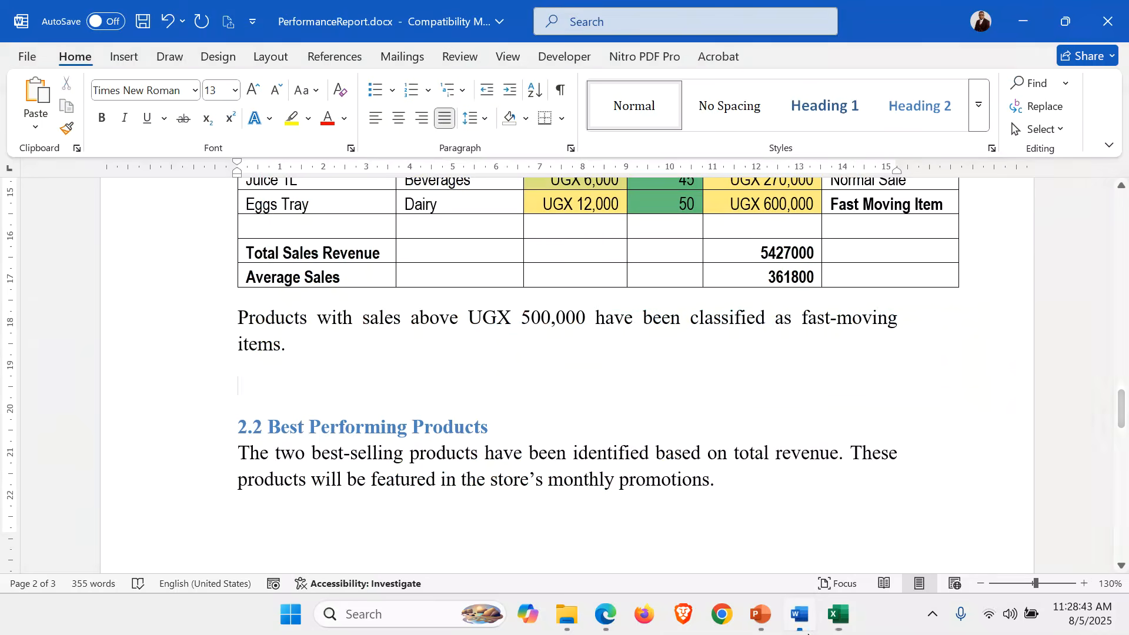
key(ctrl+v)
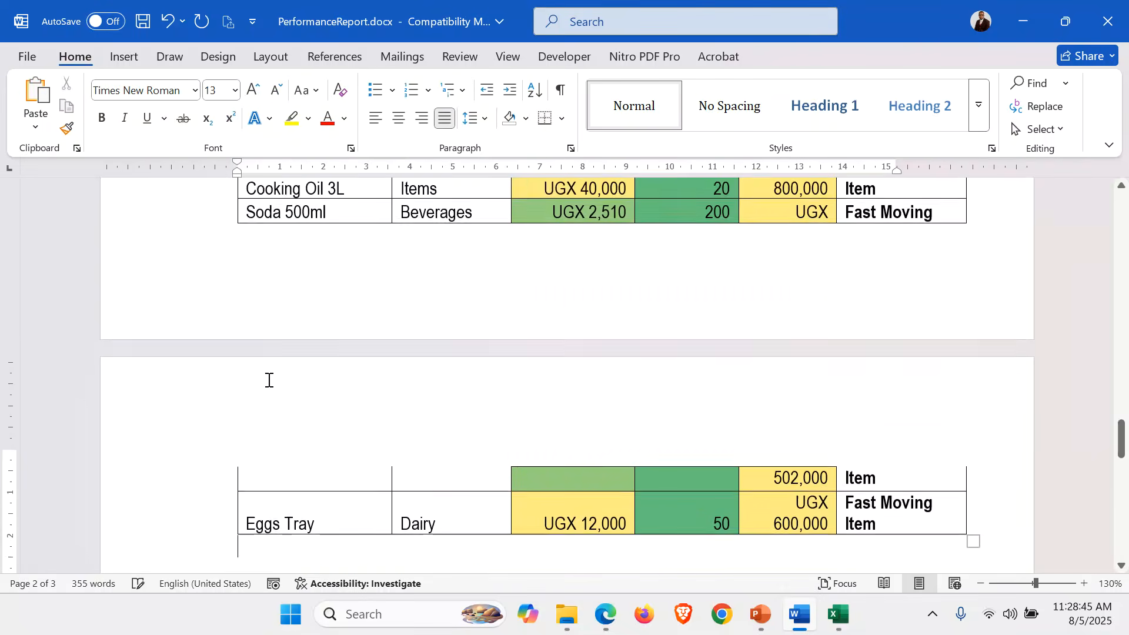
scroll(458, 409, up, 5)
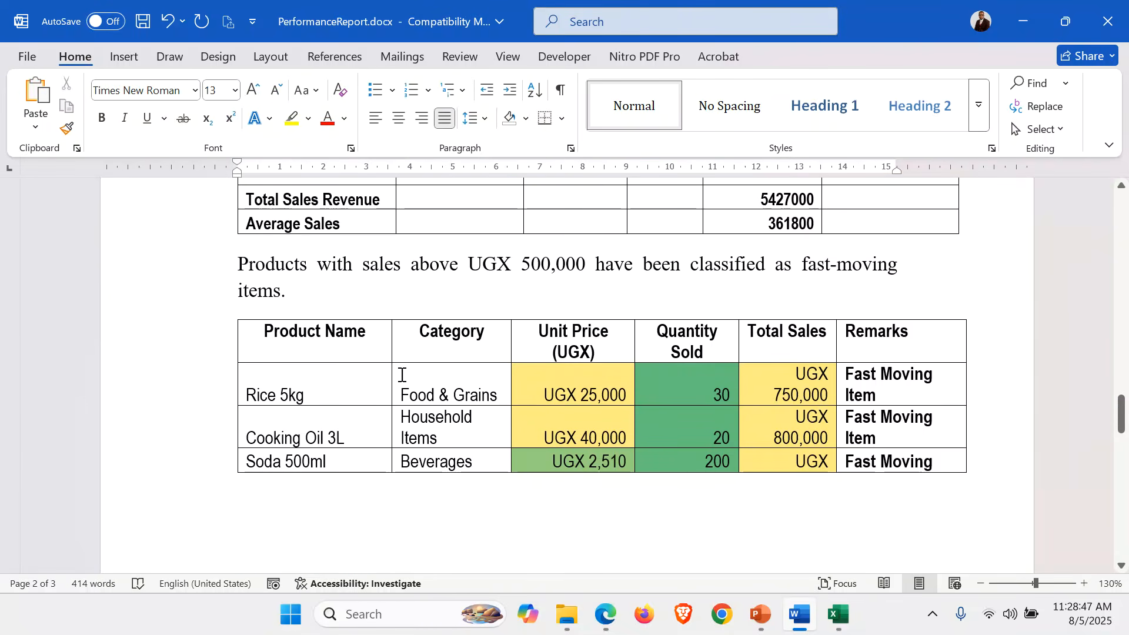
click(390, 379)
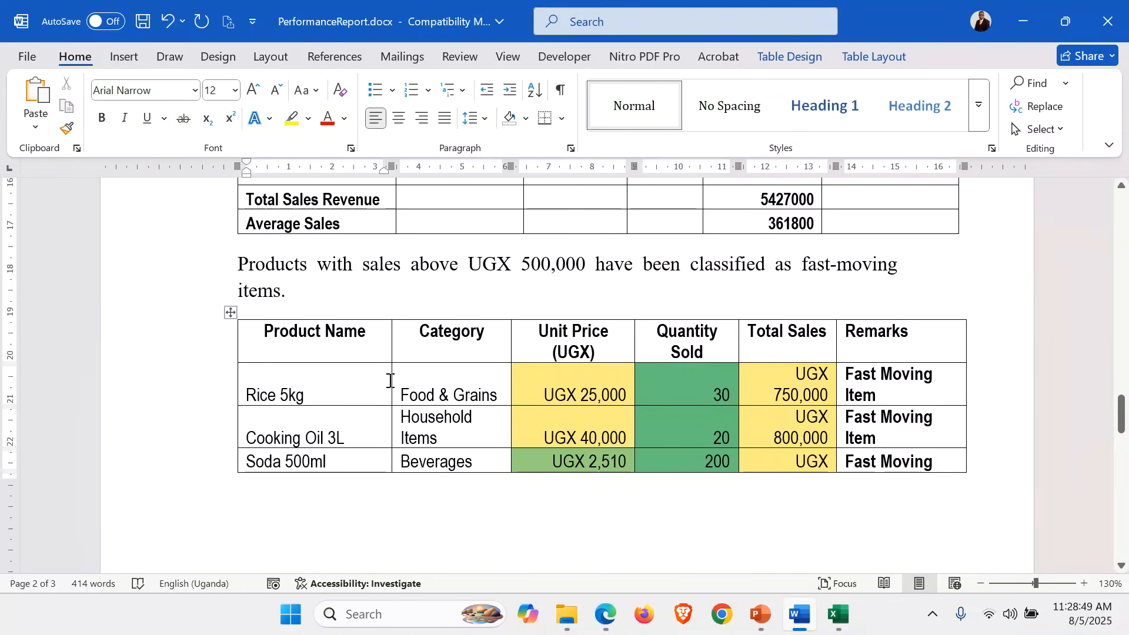
double_click(392, 380)
click(391, 341)
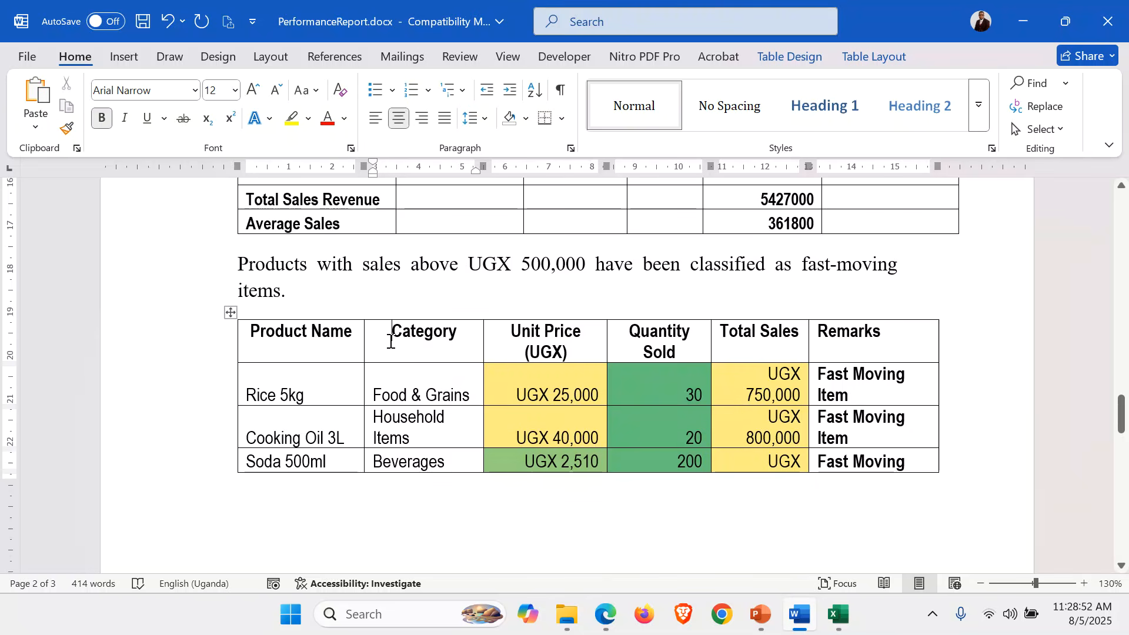
double_click(939, 346)
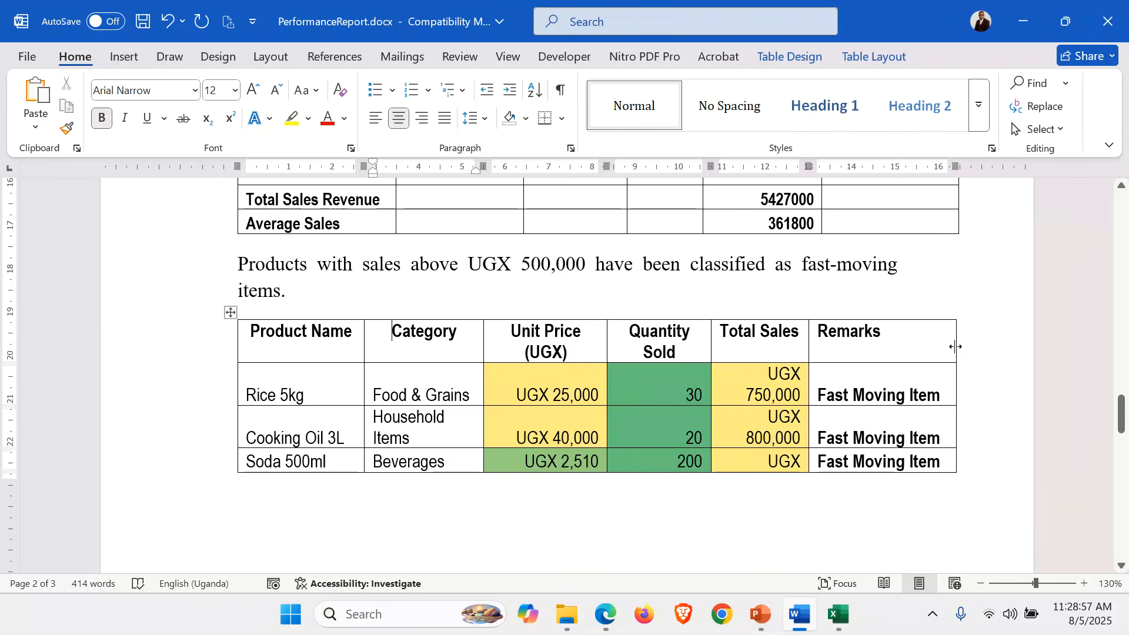
click(658, 439)
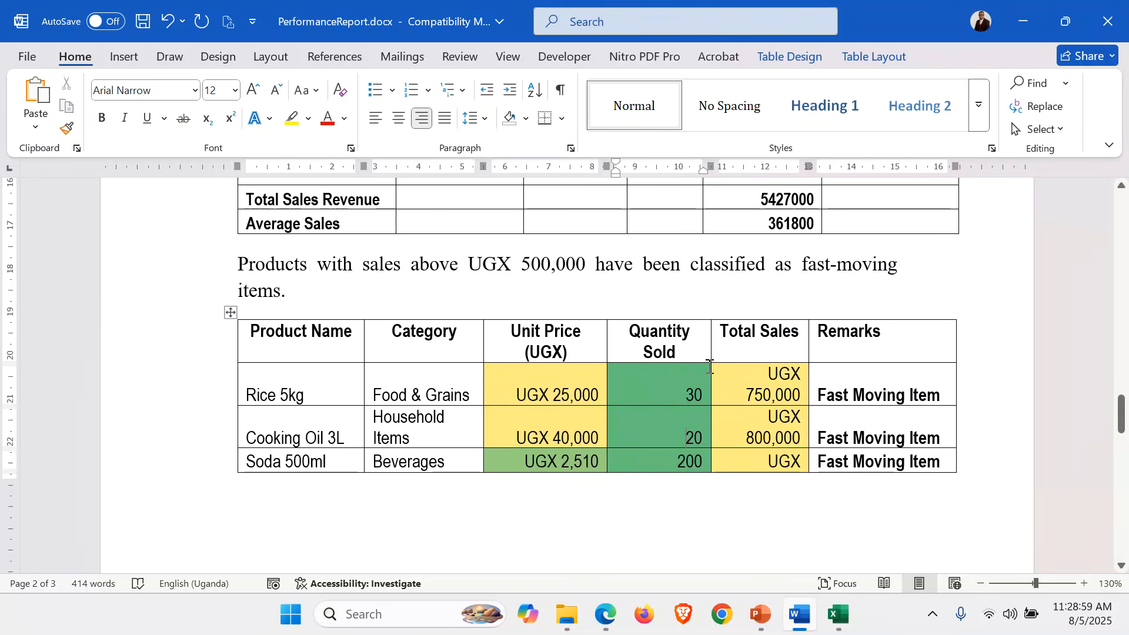
double_click(484, 346)
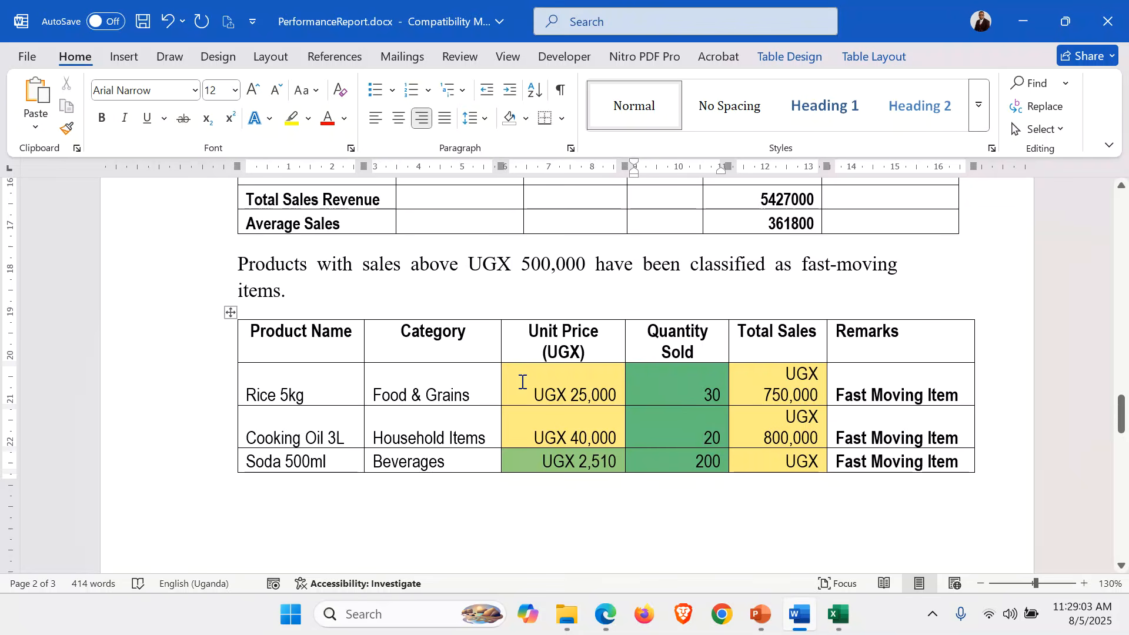
scroll(522, 382, down, 3)
scroll(534, 403, up, 5)
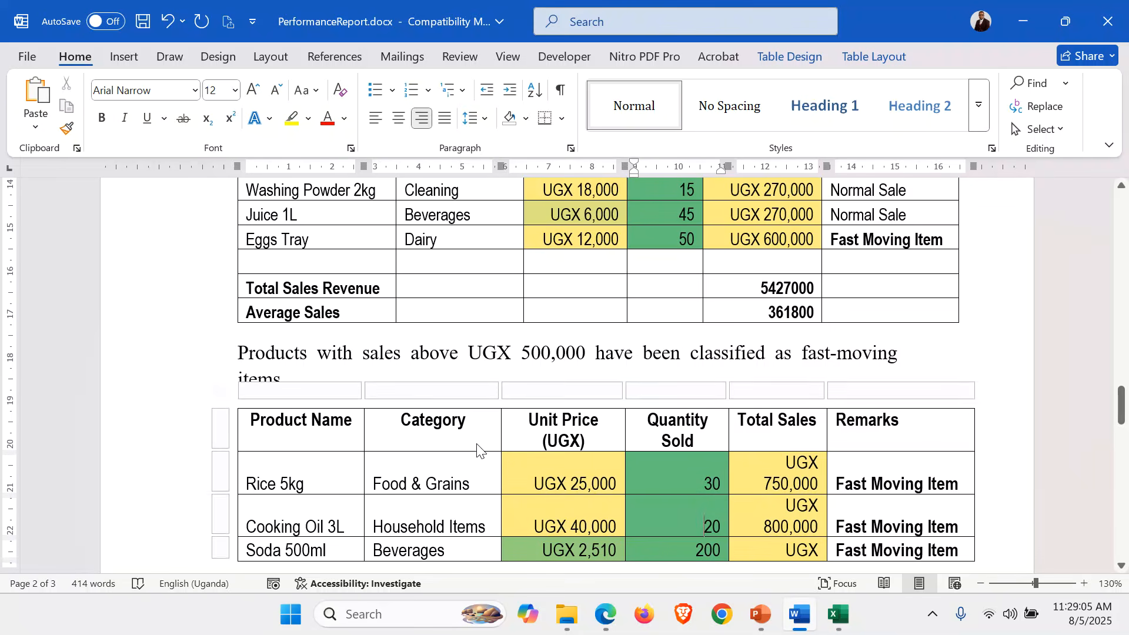
Set the pasted table to 11 pt font with multiple 1 line spacing.
click(230, 401)
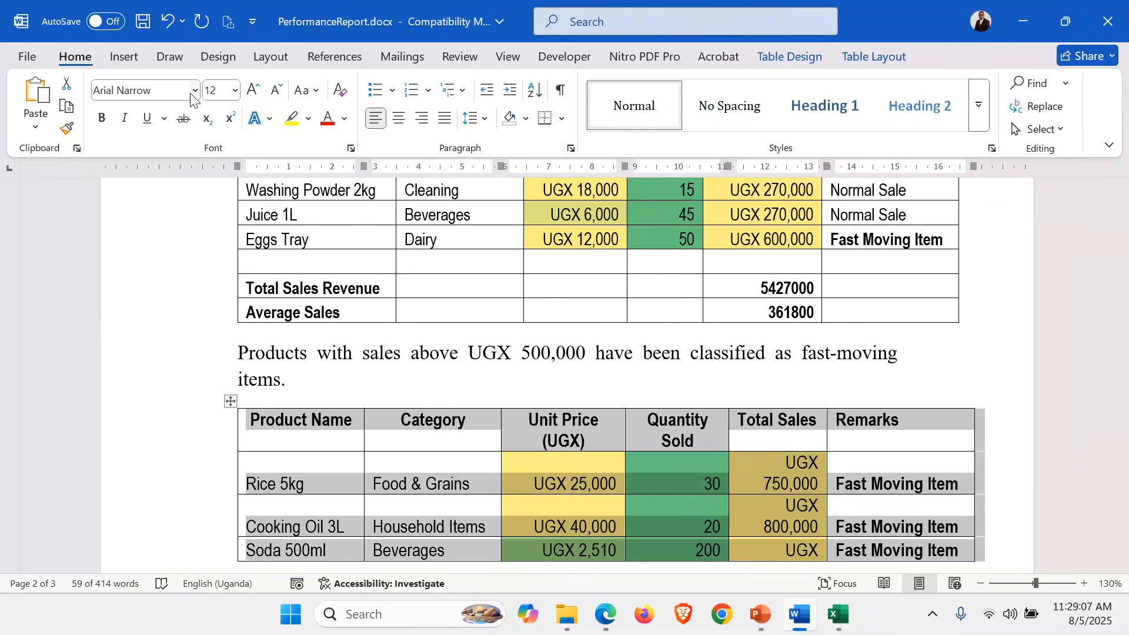
click(276, 90)
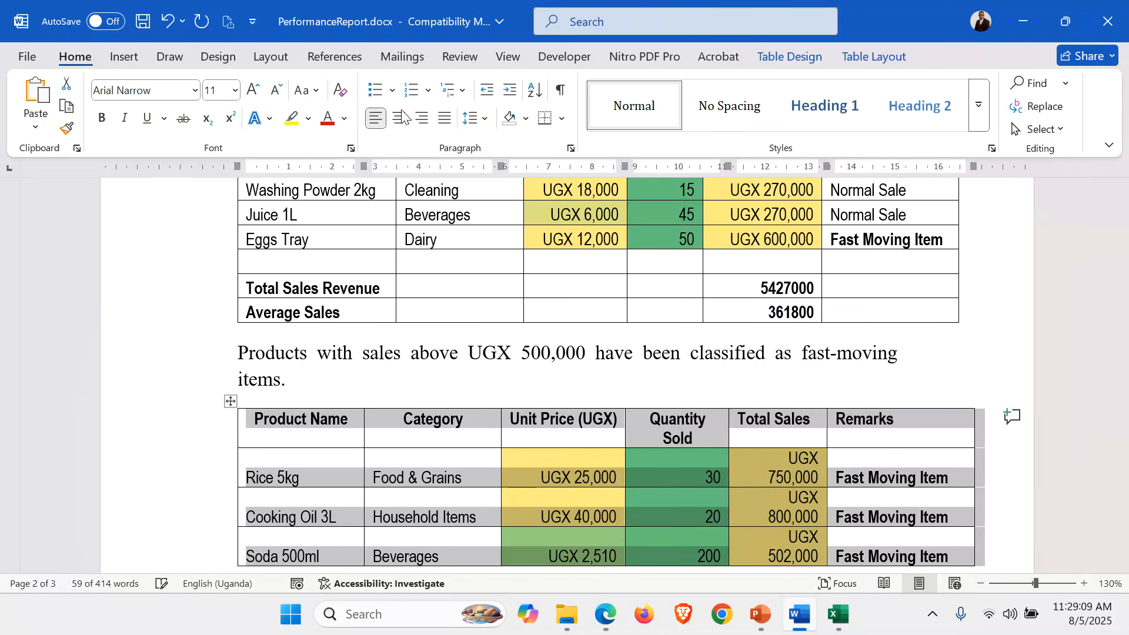
click(570, 148)
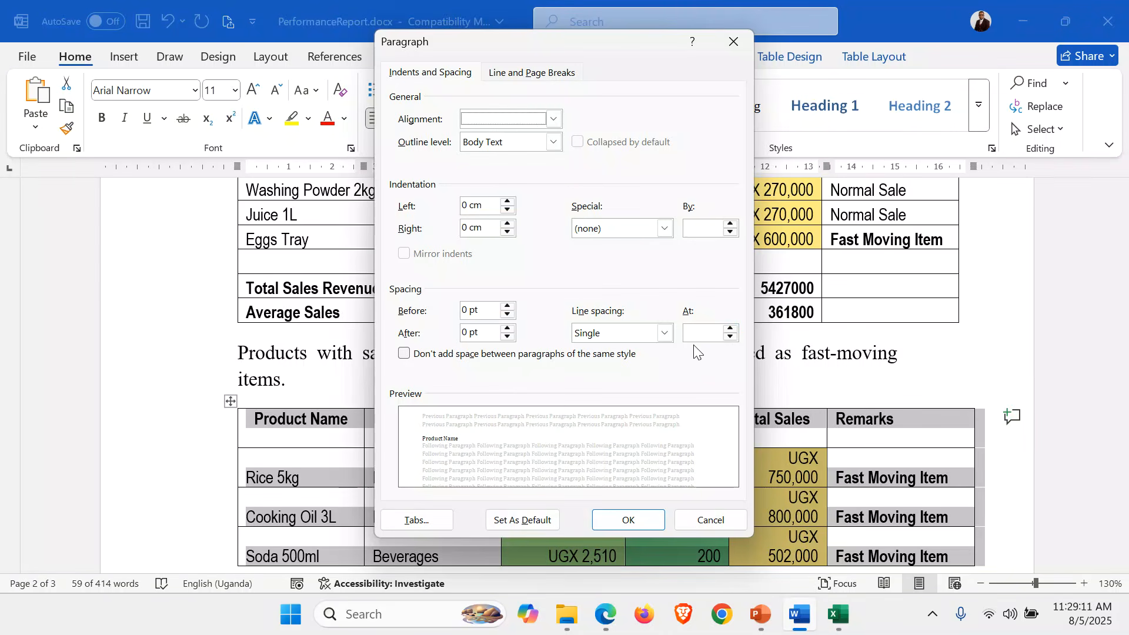
click(729, 330)
click(629, 518)
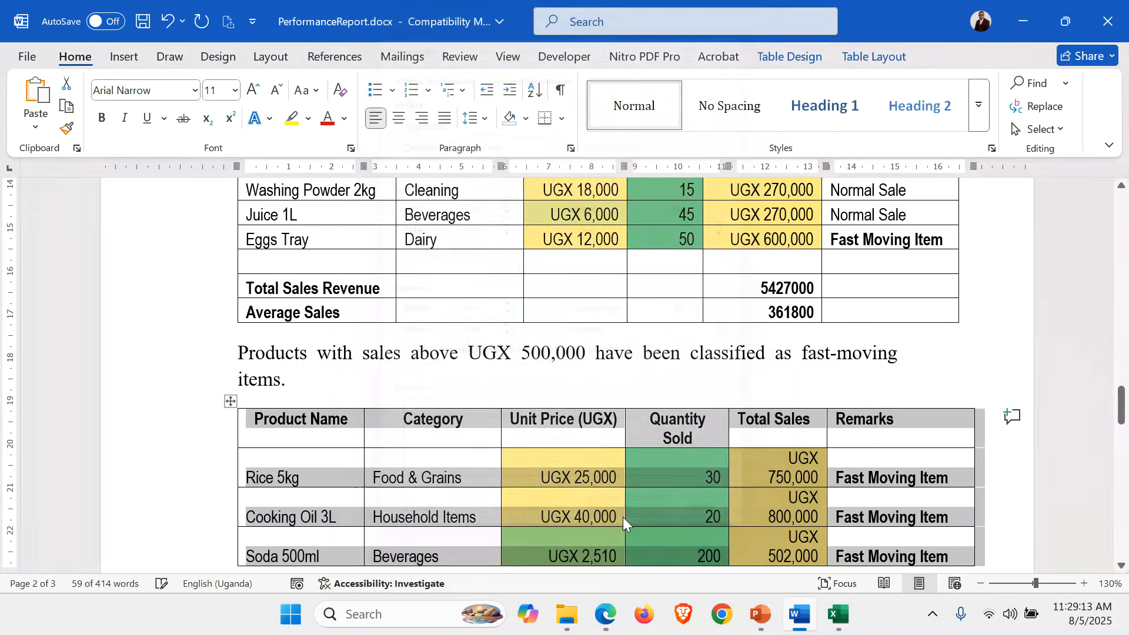
scroll(493, 472, down, 5)
scroll(493, 471, up, 4)
scroll(493, 471, up, 10)
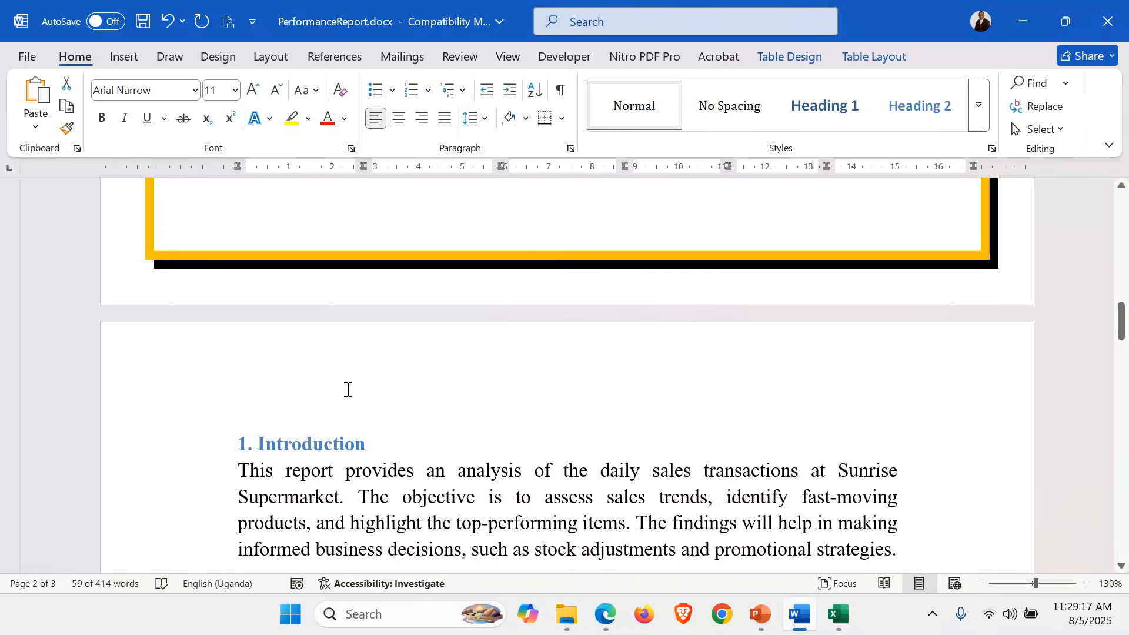
Delete the empty row above Total Sales Revenue in the sales table.
click(346, 386)
scroll(347, 388, down, 8)
scroll(347, 388, down, 5)
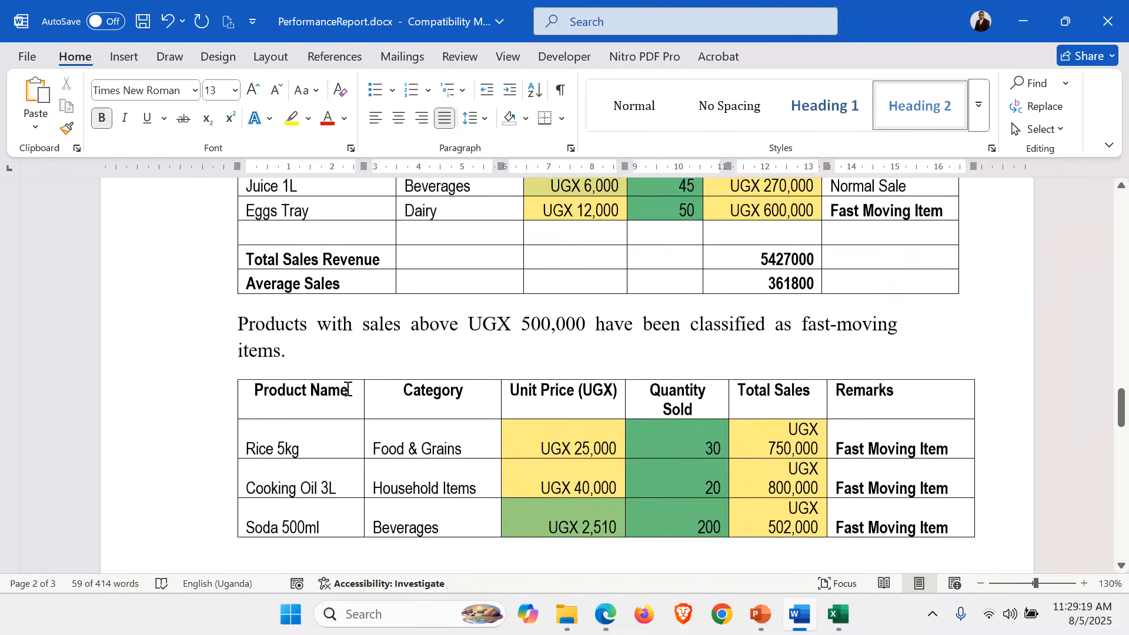
scroll(348, 389, up, 2)
click(250, 274)
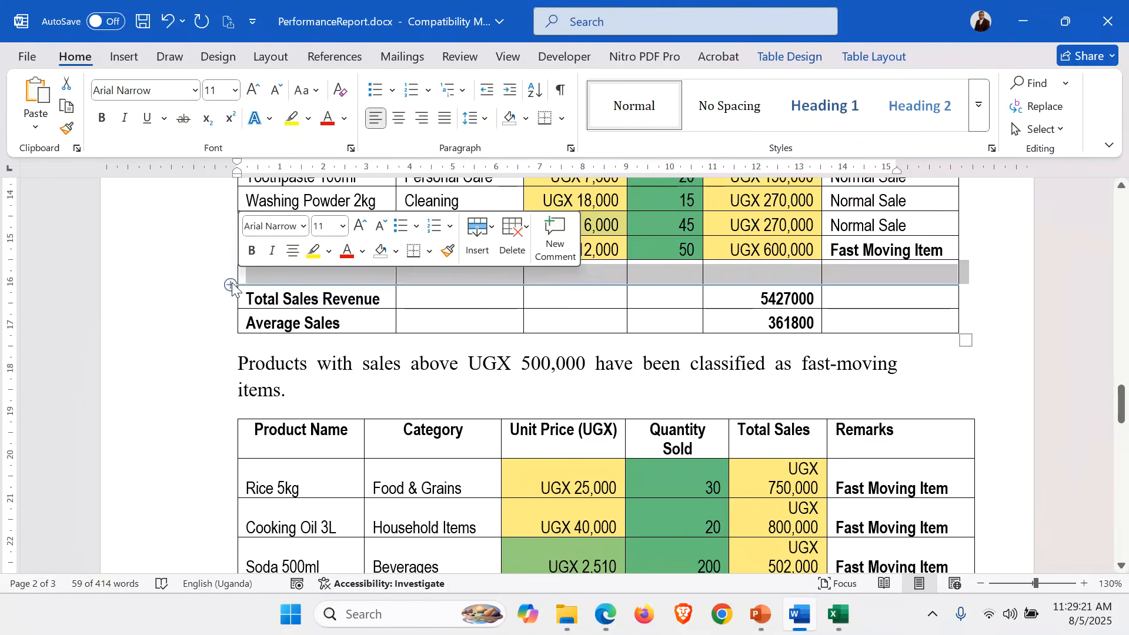
right_click(251, 276)
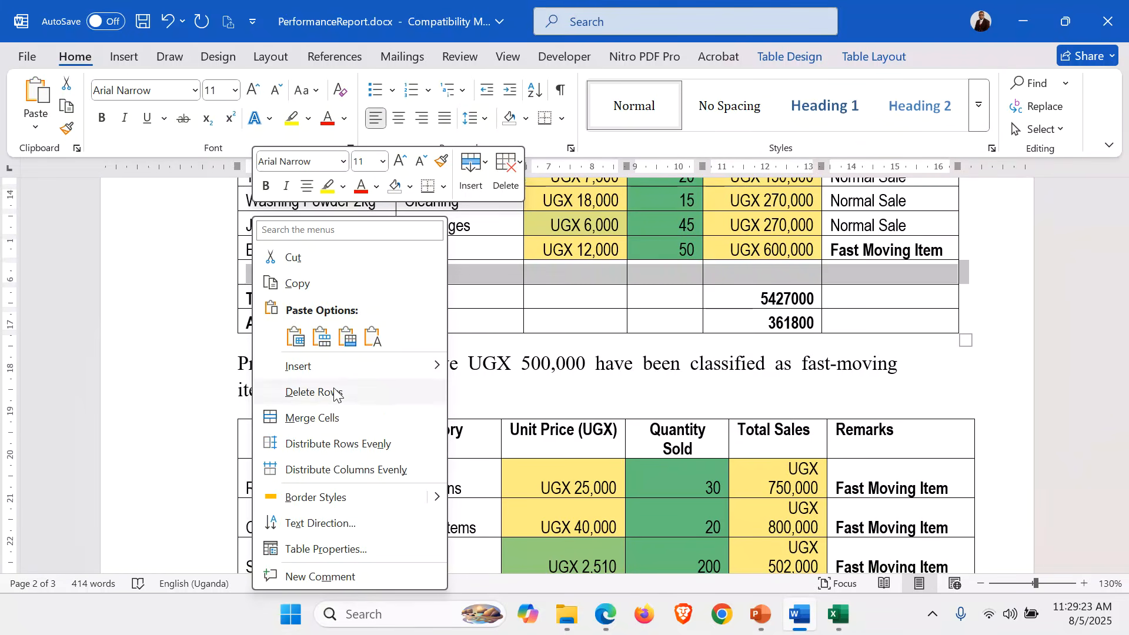
click(329, 392)
scroll(497, 447, down, 4)
scroll(497, 447, up, 3)
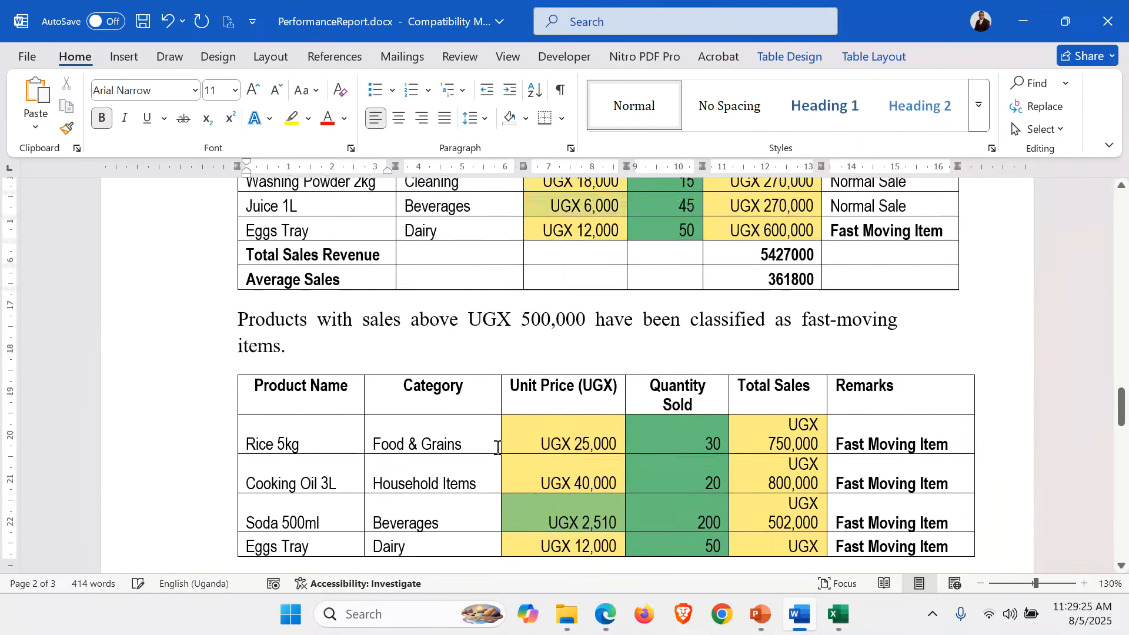
scroll(497, 447, down, 3)
scroll(497, 448, up, 1)
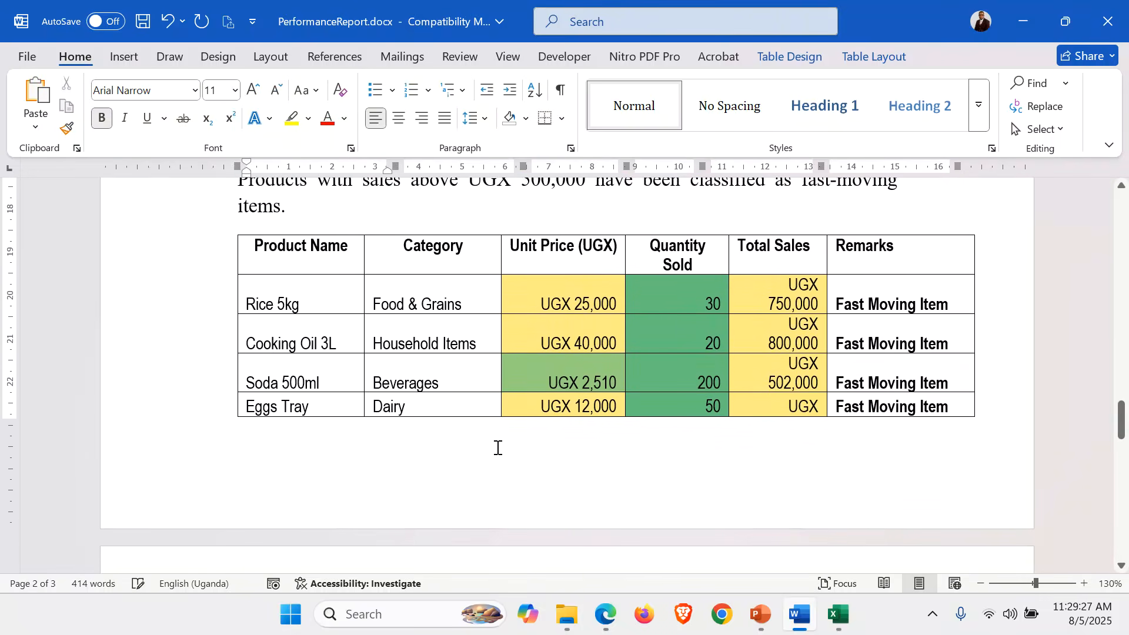
Autofit the Total Sales column to its values.
click(791, 323)
double_click(828, 288)
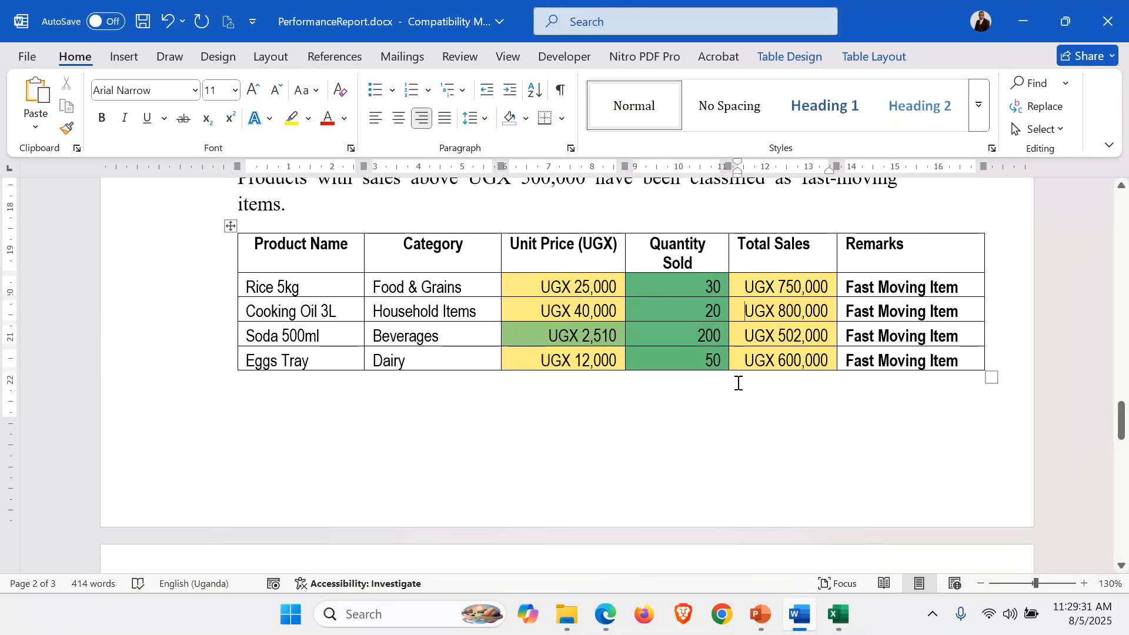
scroll(449, 436, down, 4)
Move into section 2.2 of the report, then switch to the Excel workbook with Alt+Tab.
click(353, 354)
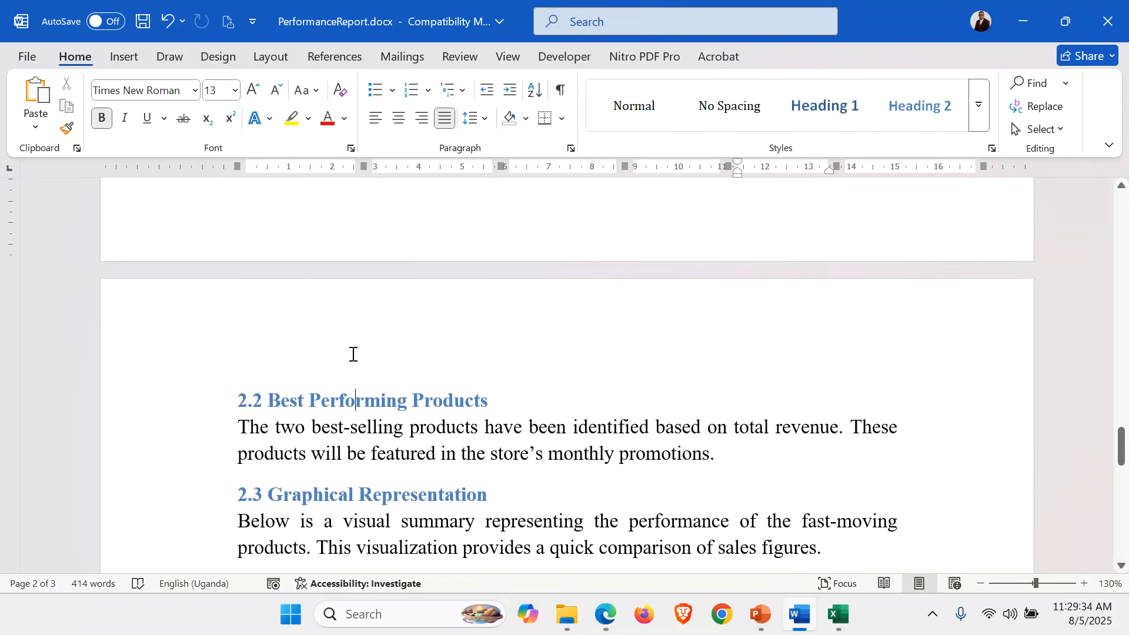
scroll(353, 354, down, 1)
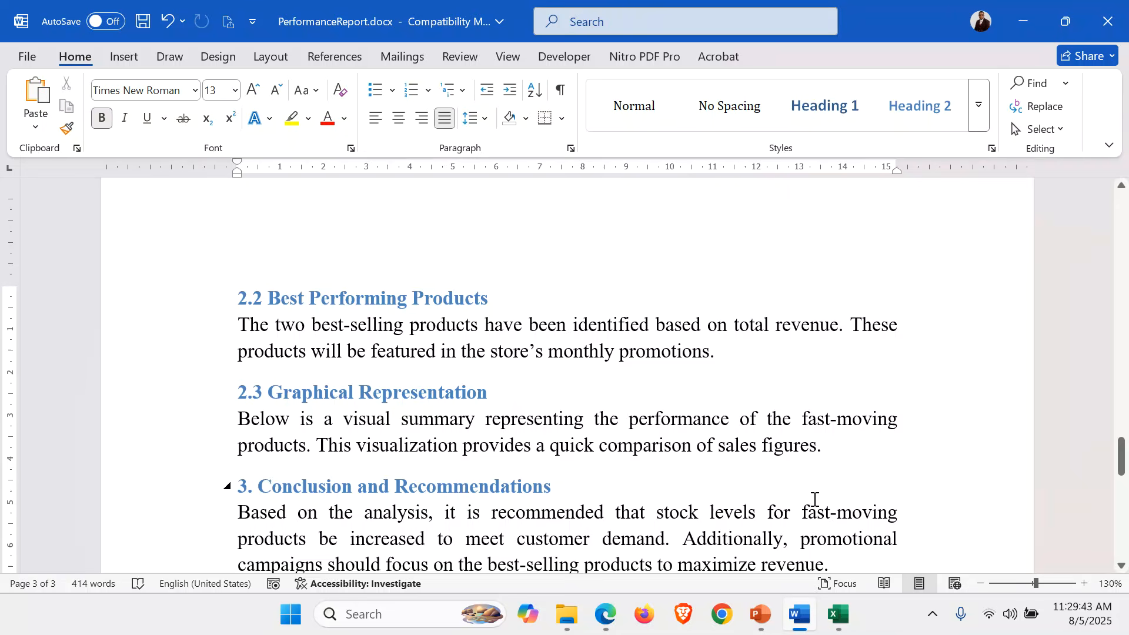
key(alt+Tab)
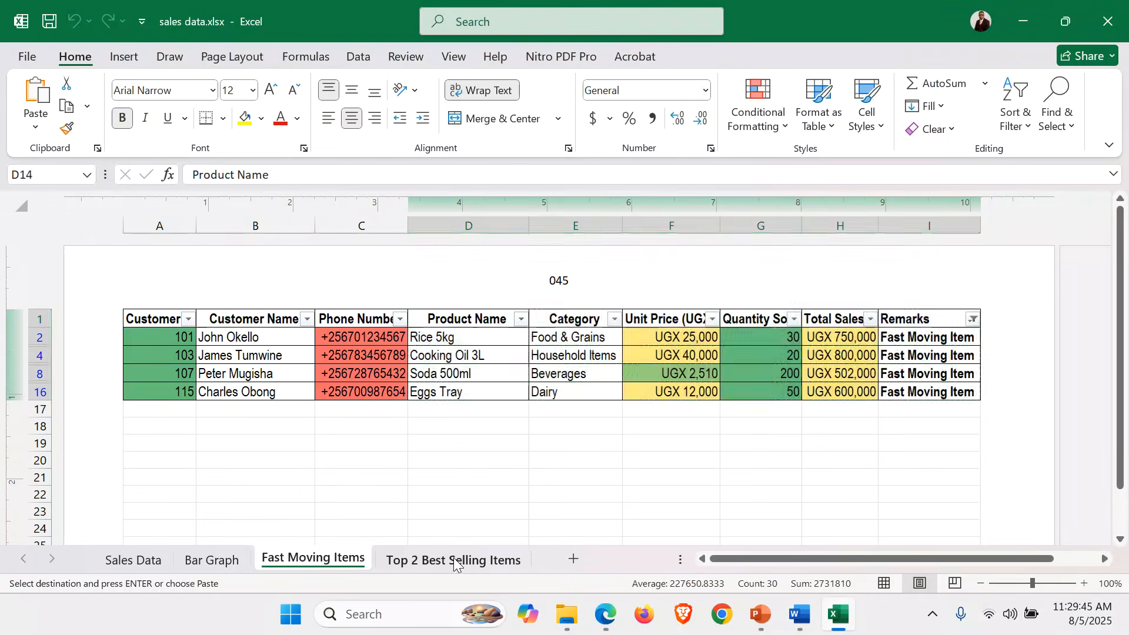
Copy the Product Name to Remarks range (D1:I3) of the Top 2 Best Selling Items sheet, then return to Word.
click(454, 560)
click(213, 340)
key(ctrl+a)
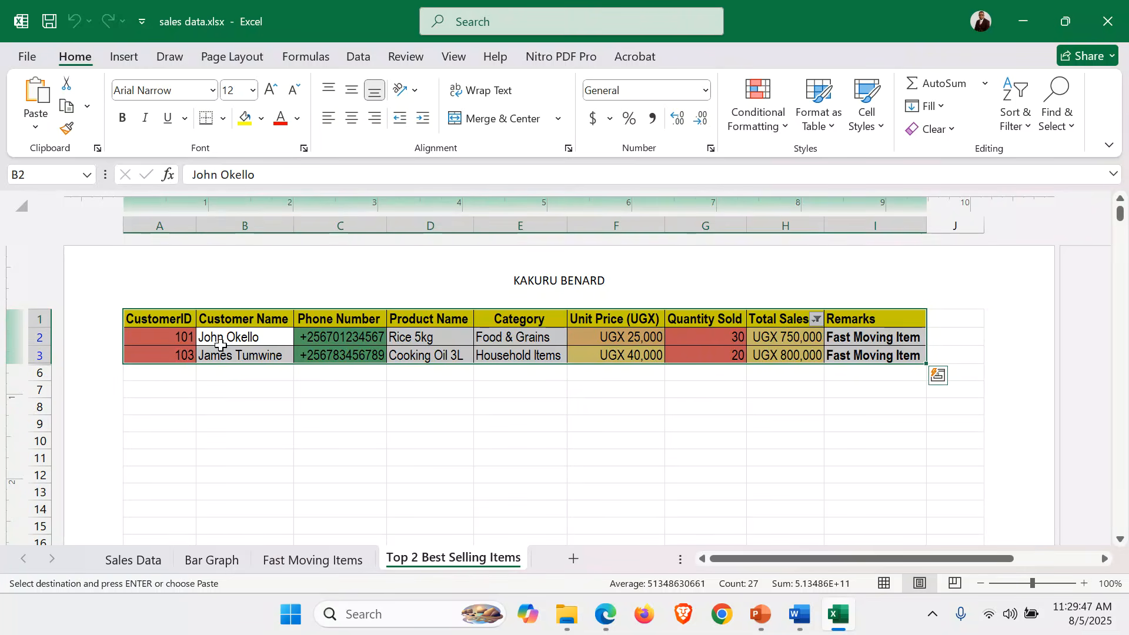
click(208, 373)
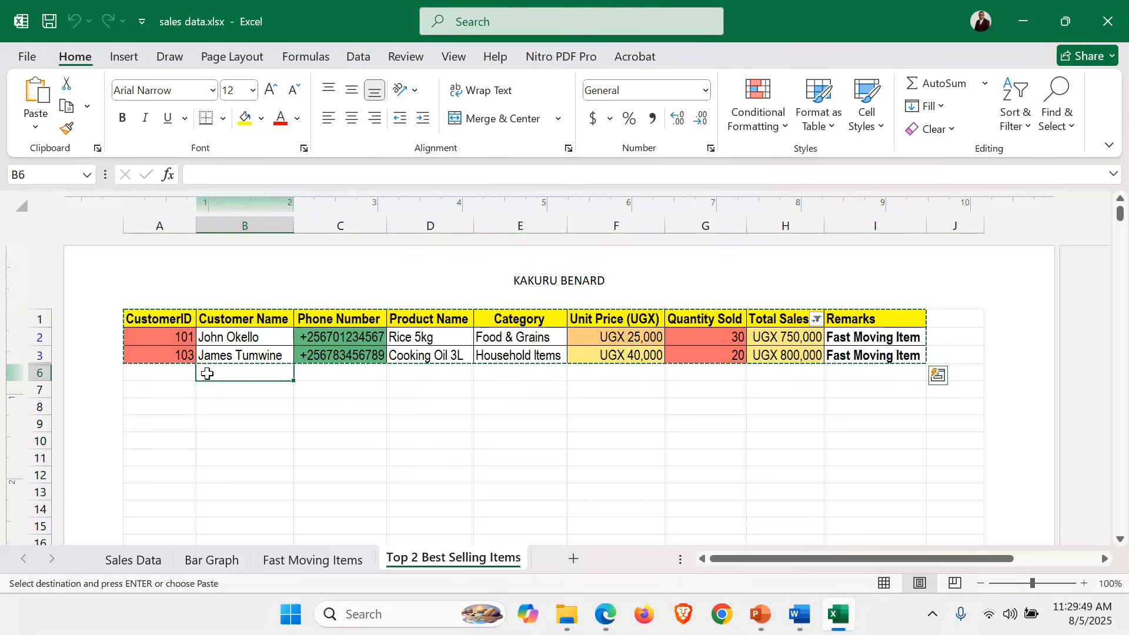
drag(404, 320, 875, 354)
key(ctrl+c)
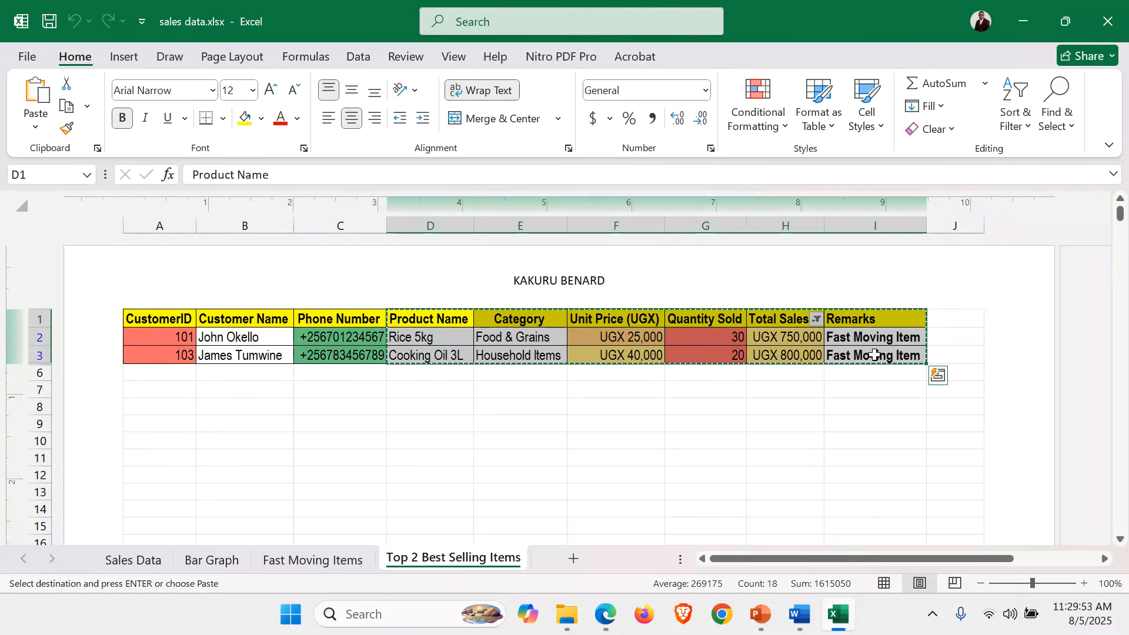
click(791, 609)
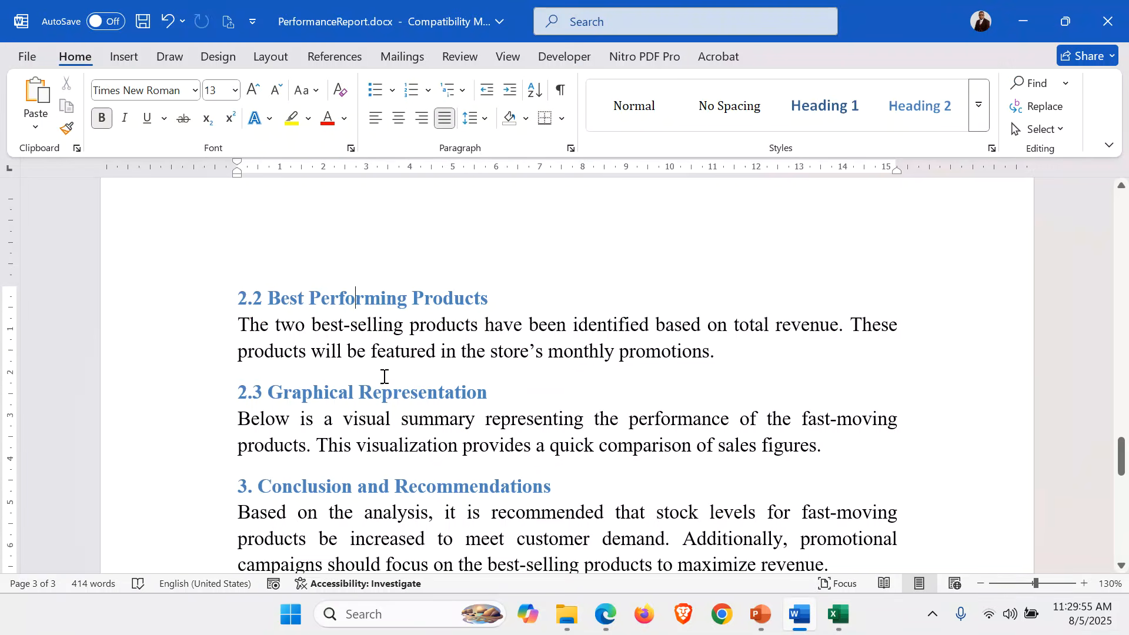
Paste the best-sellers table after the 2.2 paragraph and autofit Product Name, Category, Total Sales and Remarks columns.
click(729, 348)
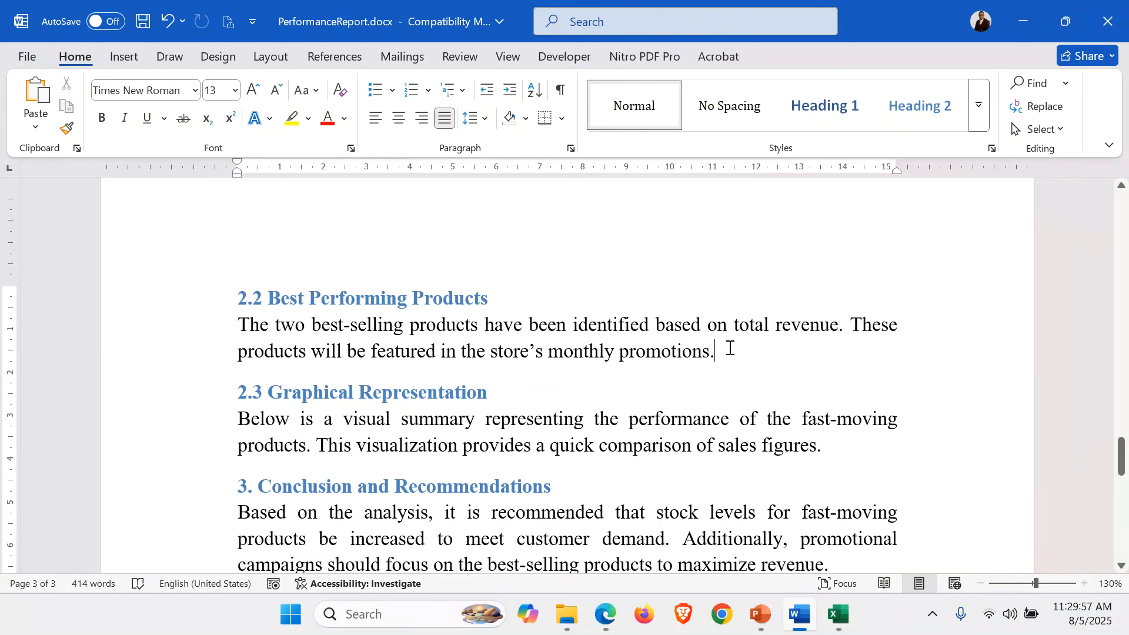
key(Return)
key(ctrl+v)
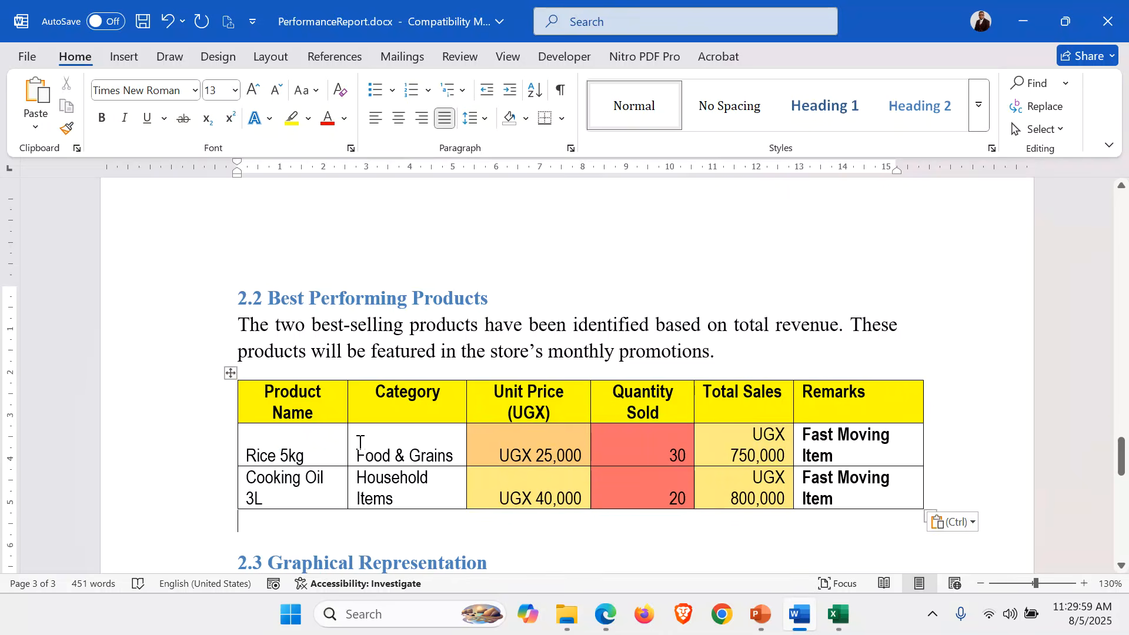
click(310, 450)
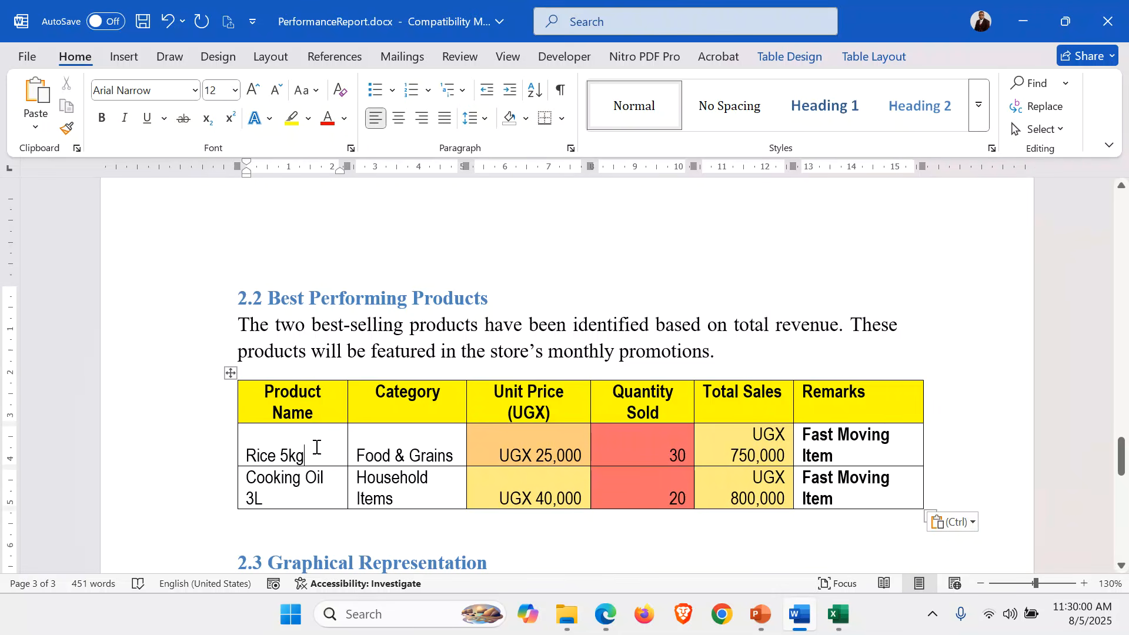
double_click(346, 437)
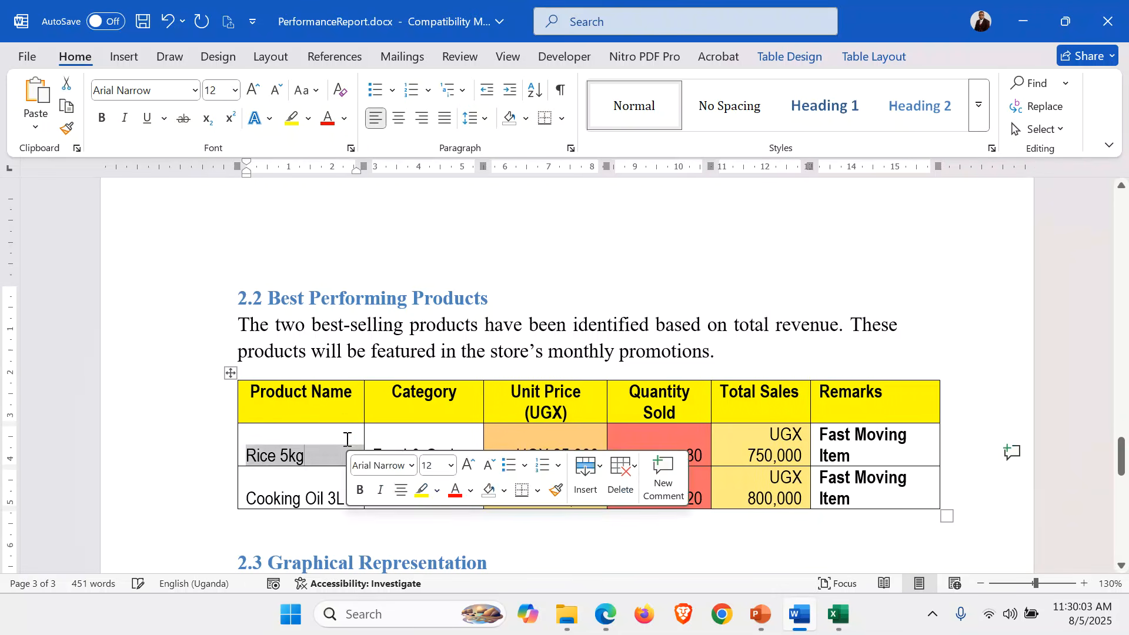
double_click(482, 442)
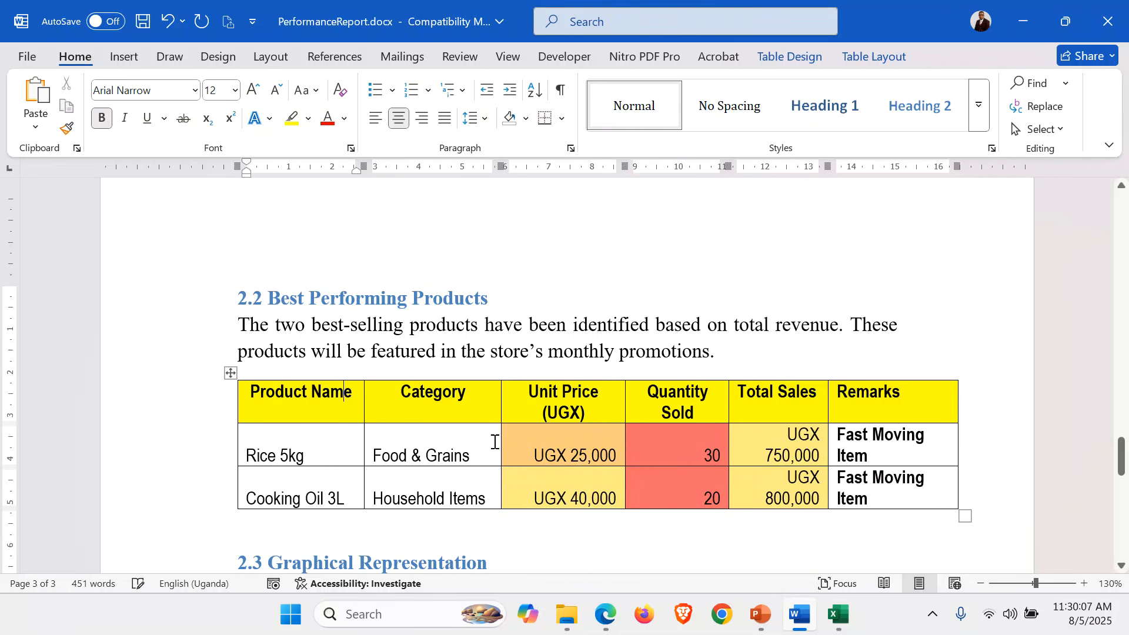
double_click(827, 441)
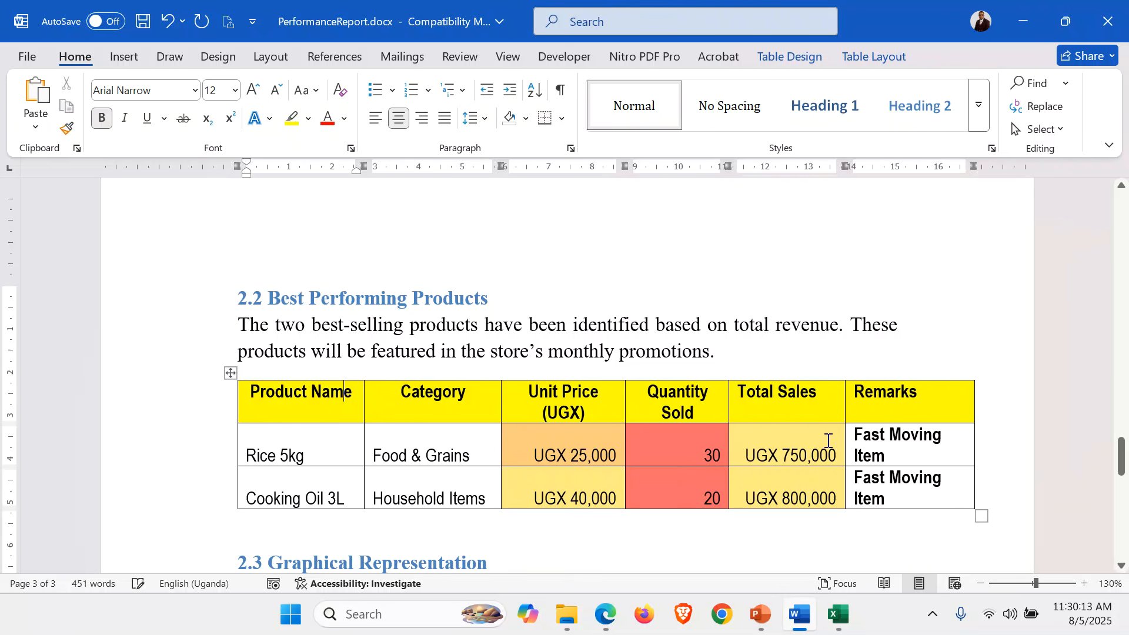
double_click(974, 436)
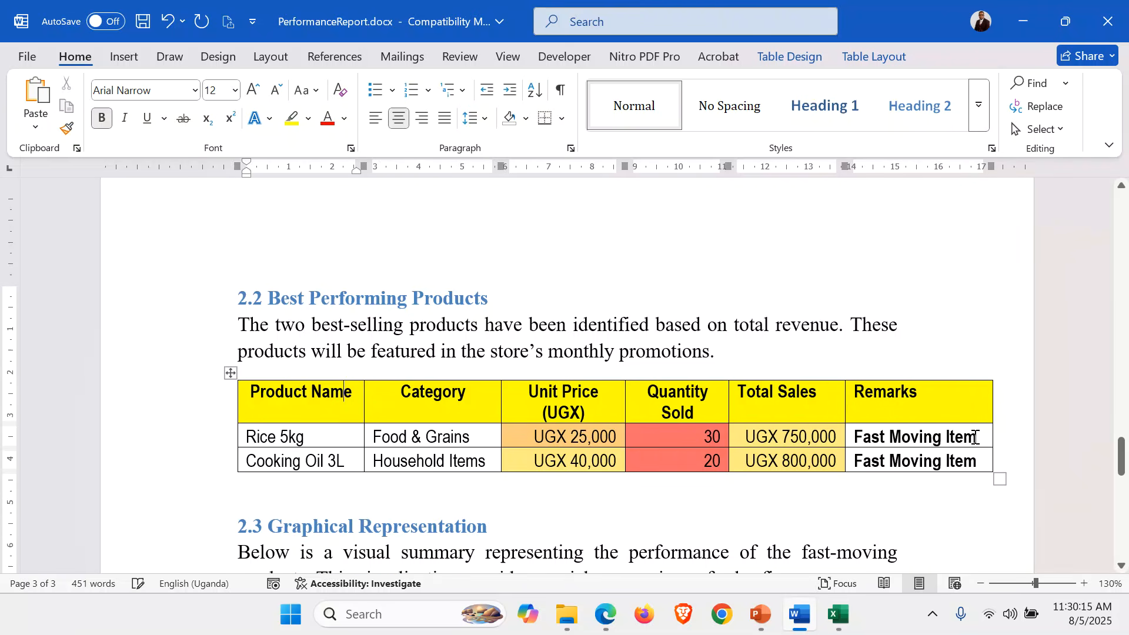
Shrink the best-sellers table font from 12 to 11 pt.
click(229, 375)
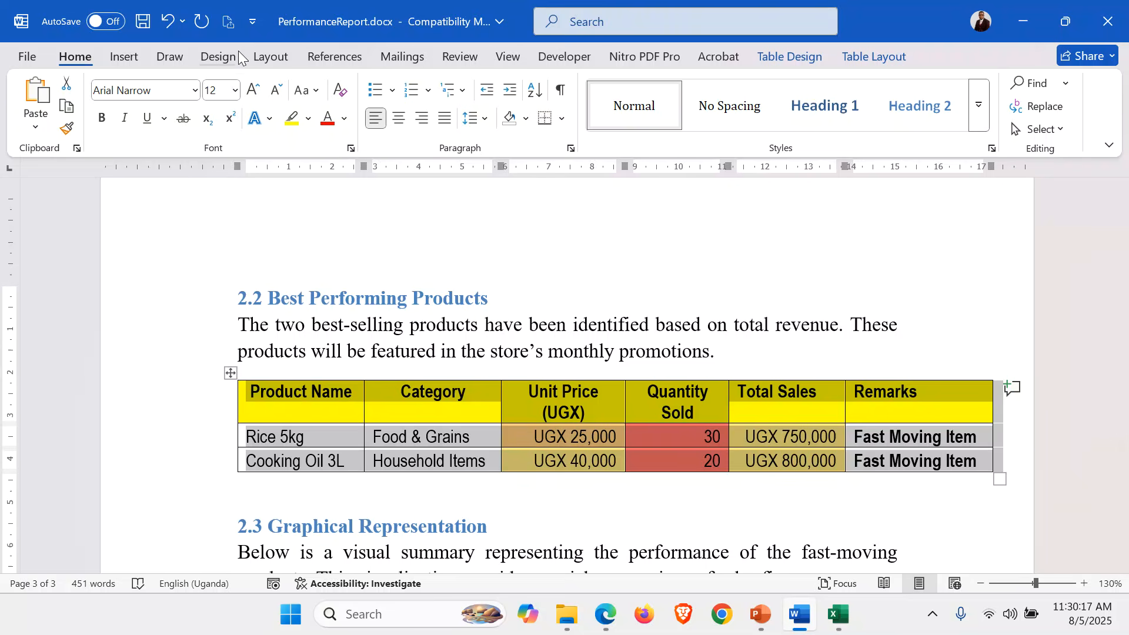
click(276, 91)
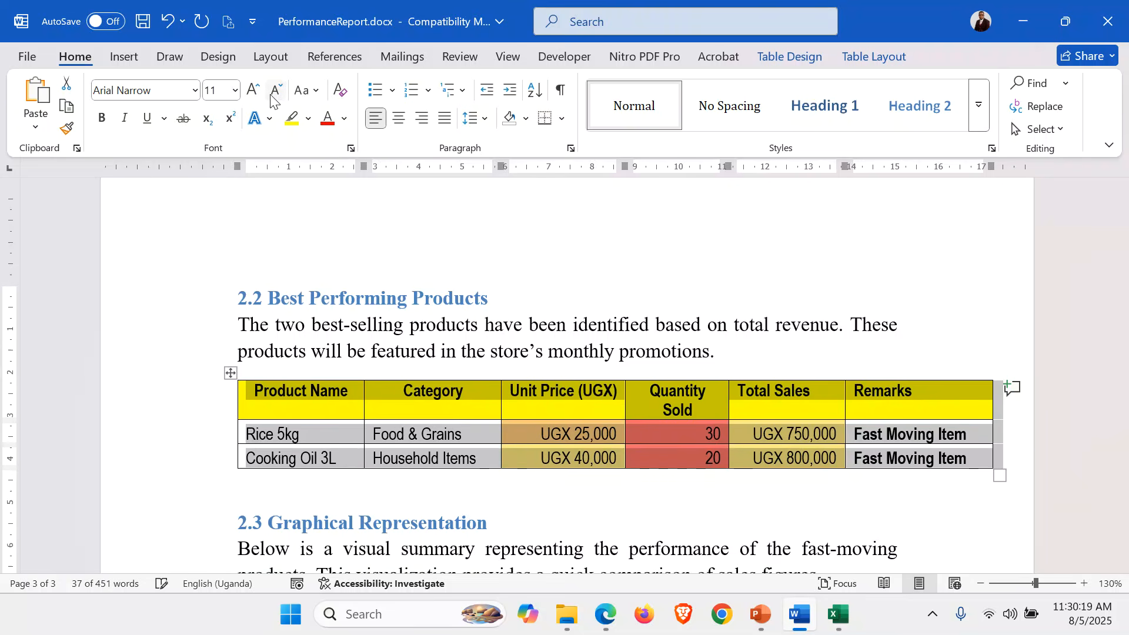
click(404, 478)
scroll(406, 479, down, 3)
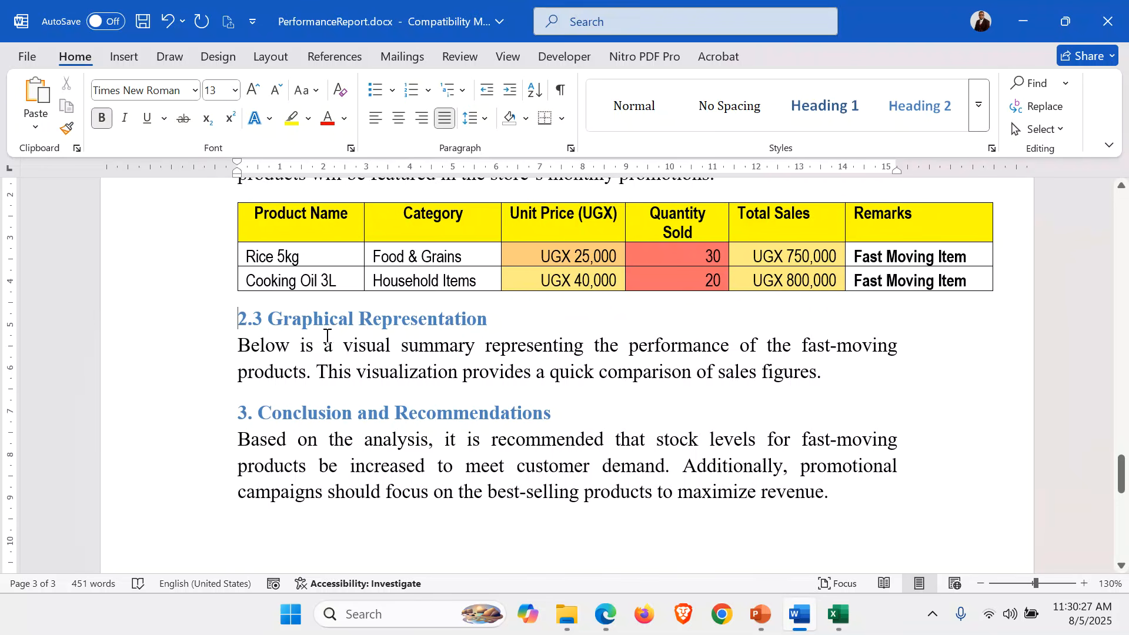
Replace 'visual summary' with 'column graph' in the 2.3 paragraph.
drag(343, 345, 460, 351)
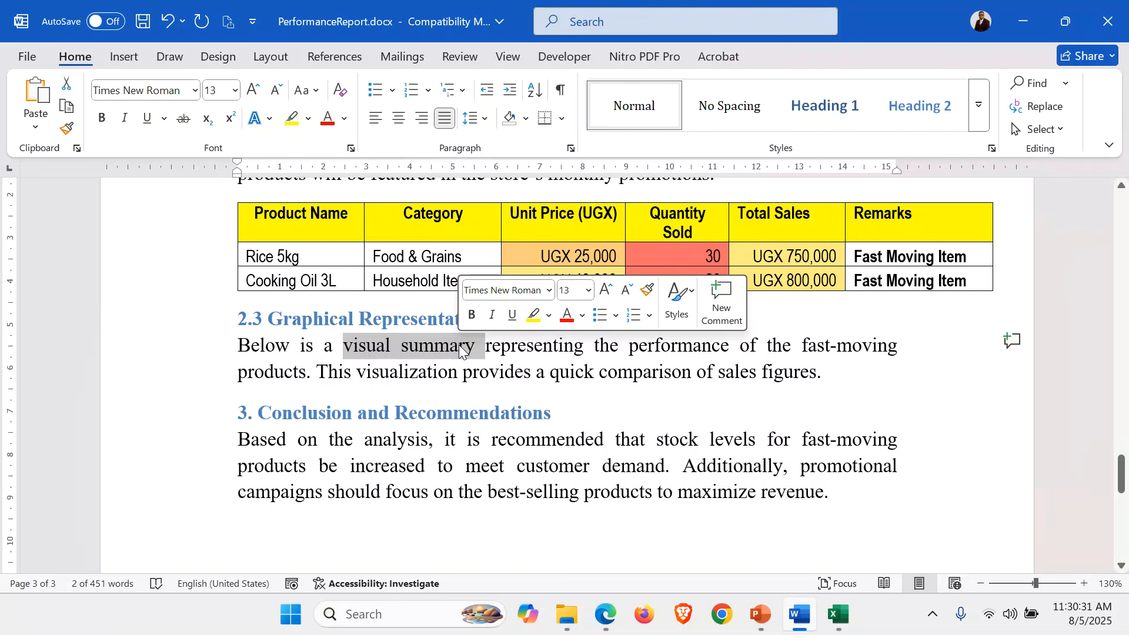
text(column )
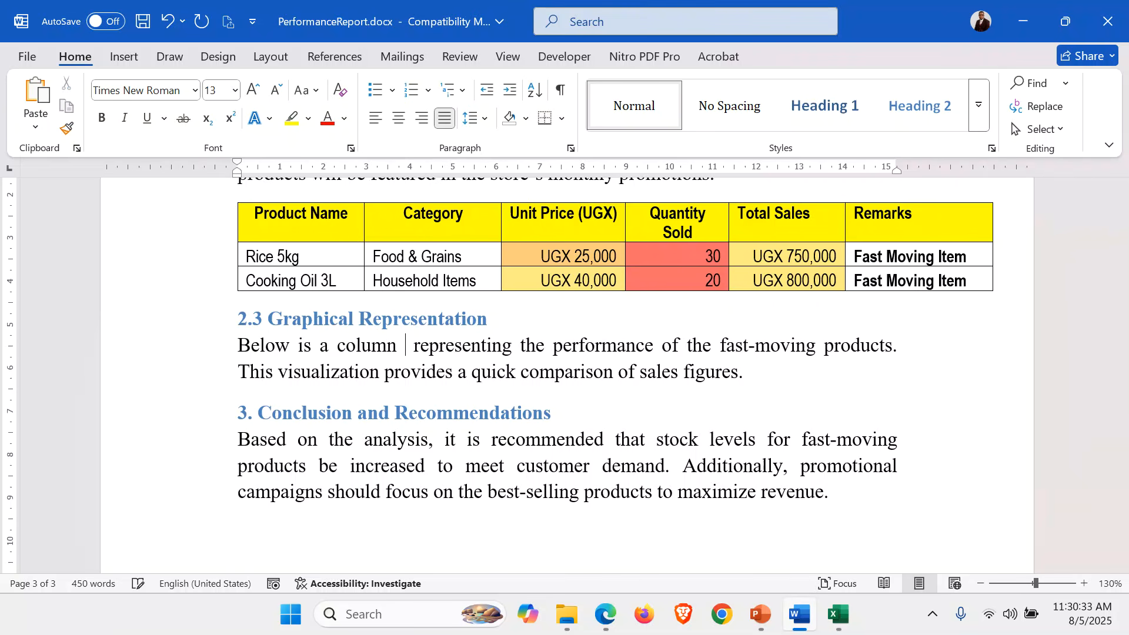
text(graph)
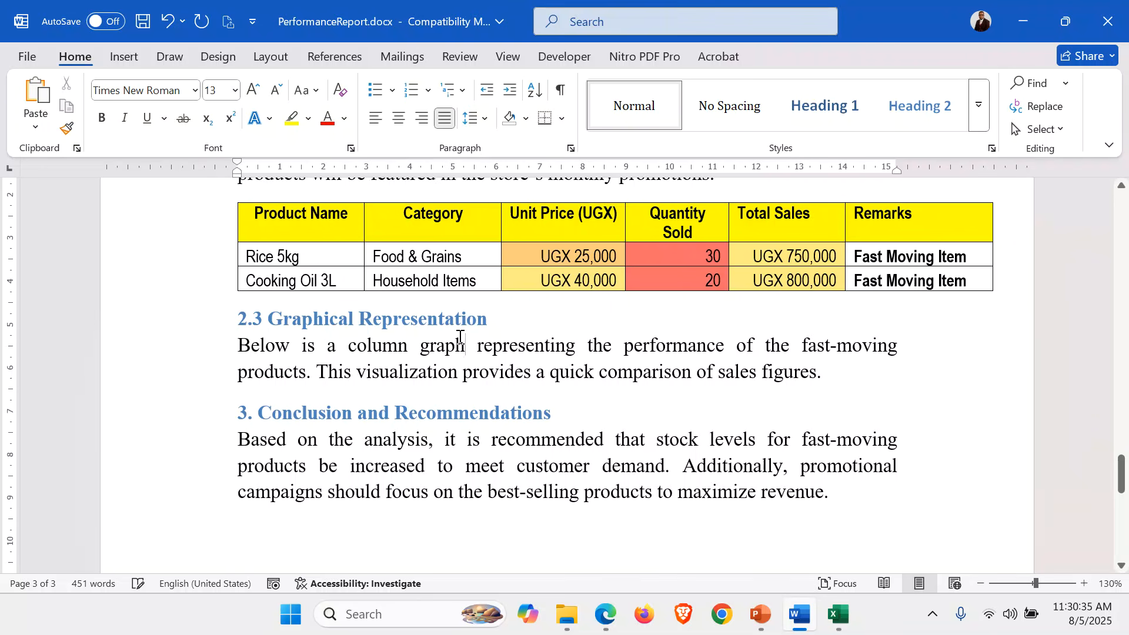
Rename Excel's Bar Graph sheet to Column Graph and return to the Word report.
mouse_move(839, 616)
click(841, 518)
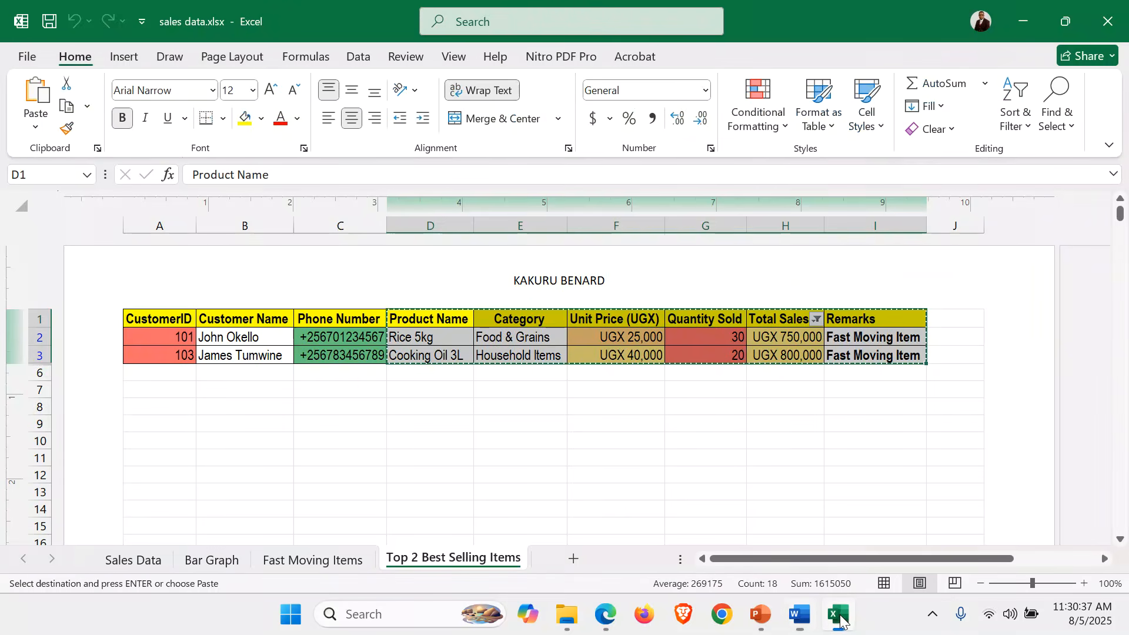
click(212, 561)
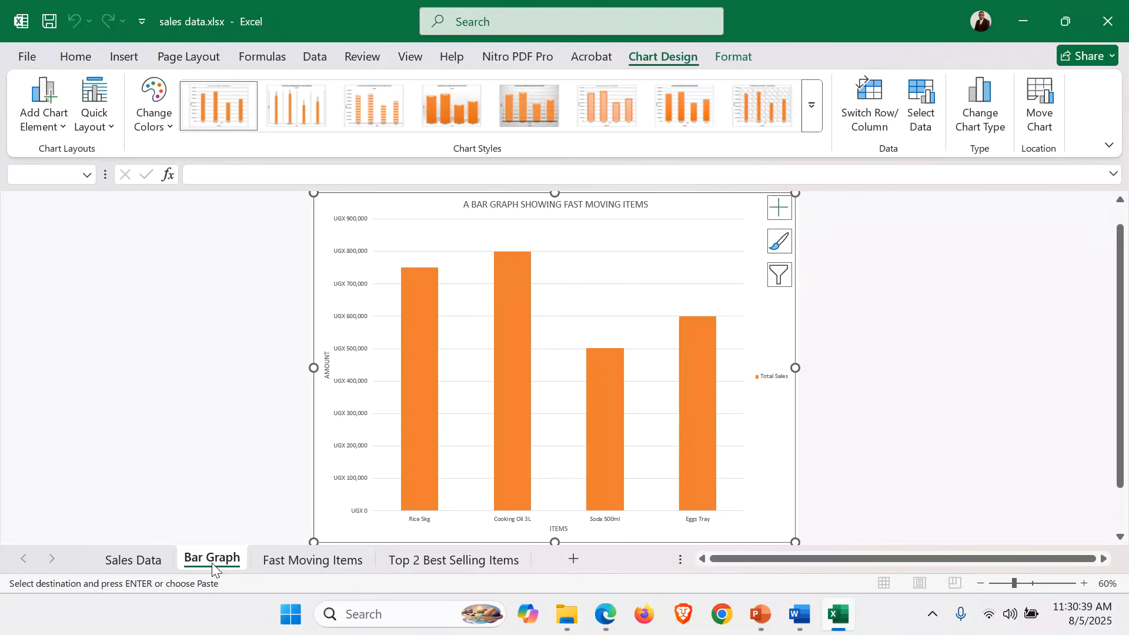
right_click(201, 561)
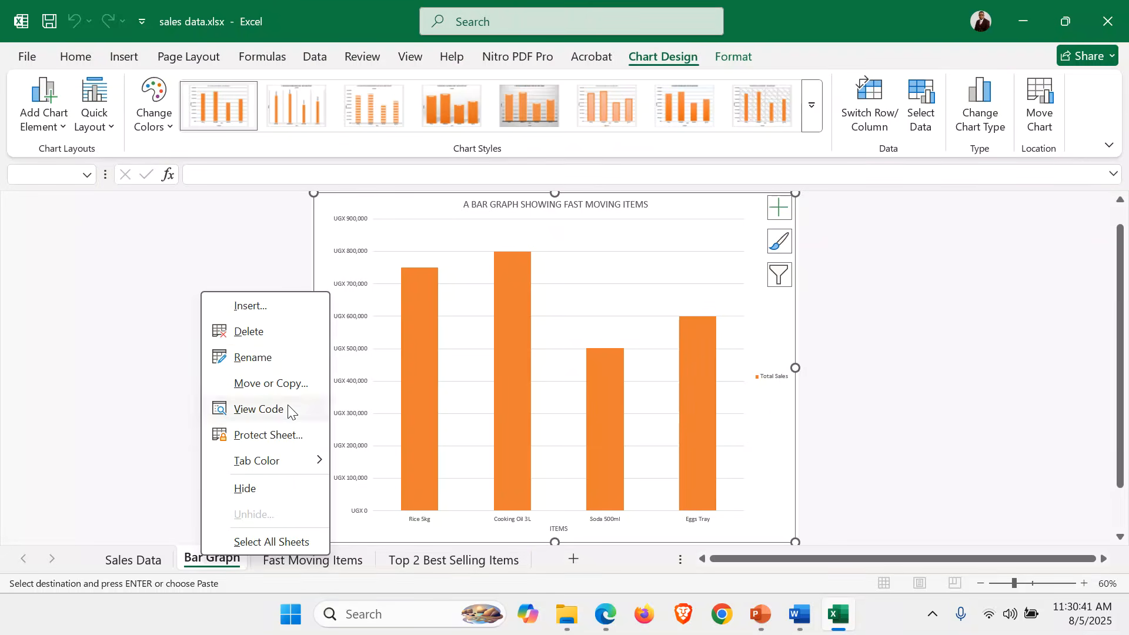
click(252, 354)
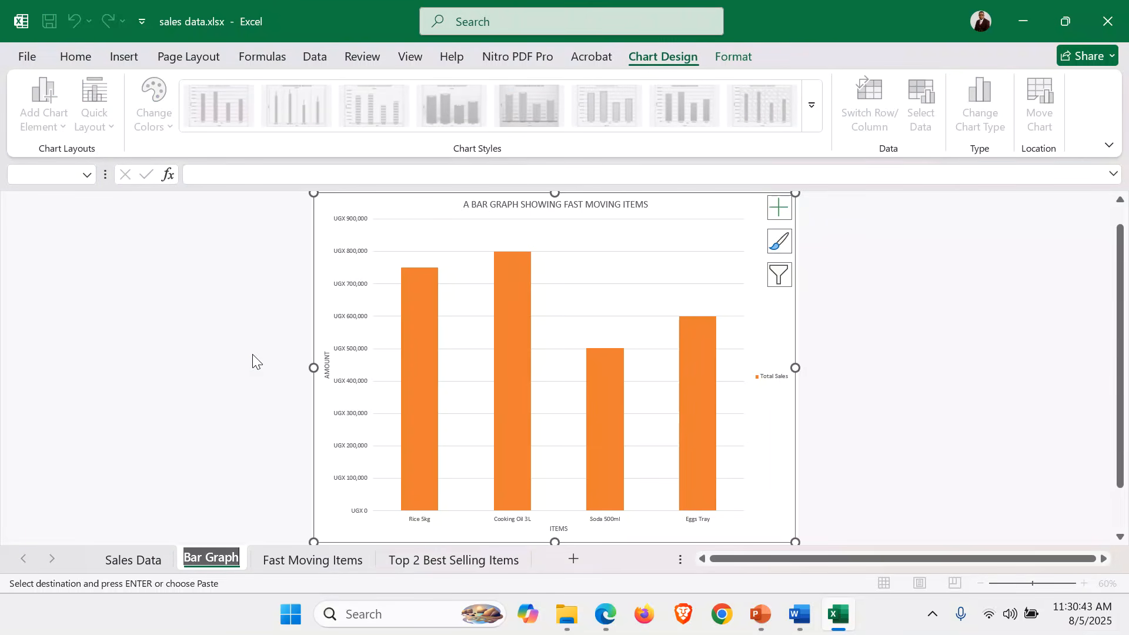
click(203, 562)
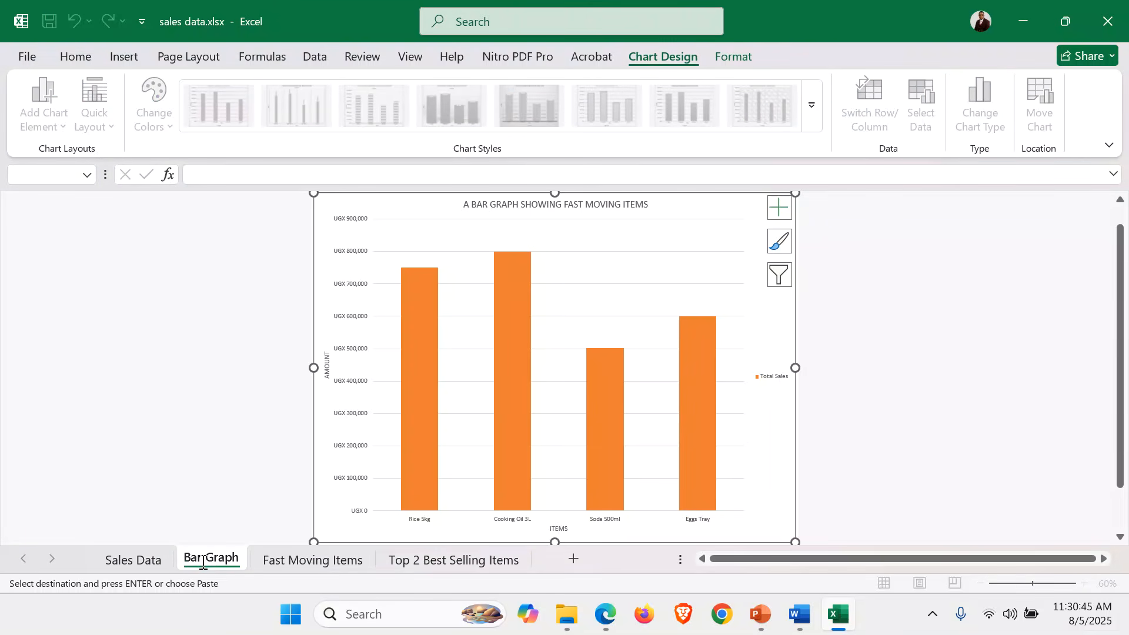
key(BackSpace)
key(BackSpace)
key(BackSpace)
key(BackSpace)
text(Column)
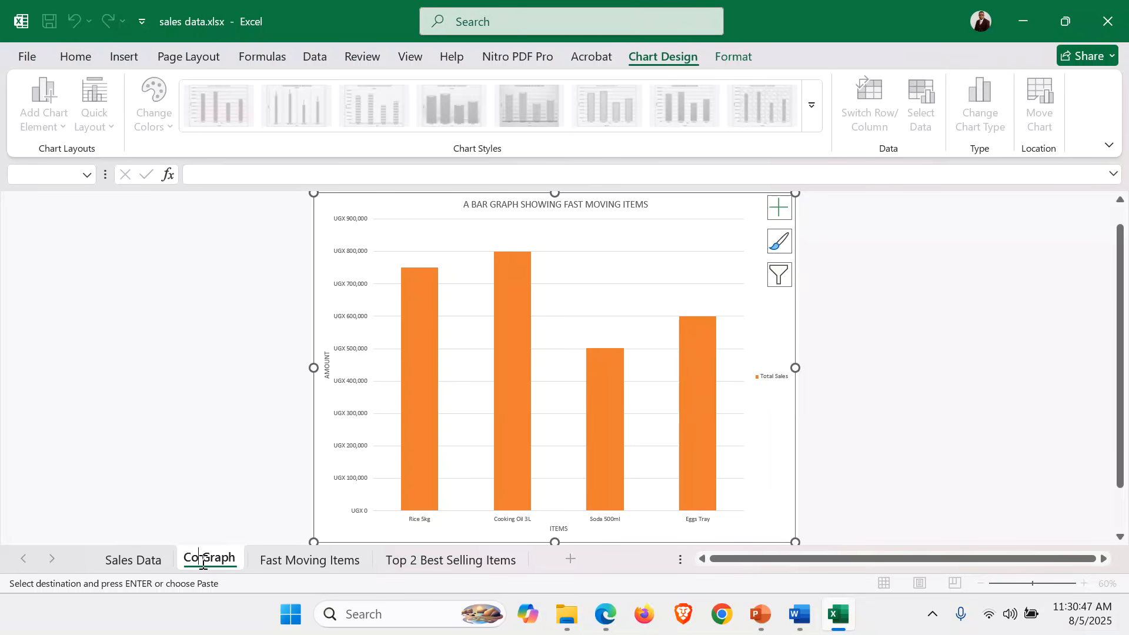
key(Return)
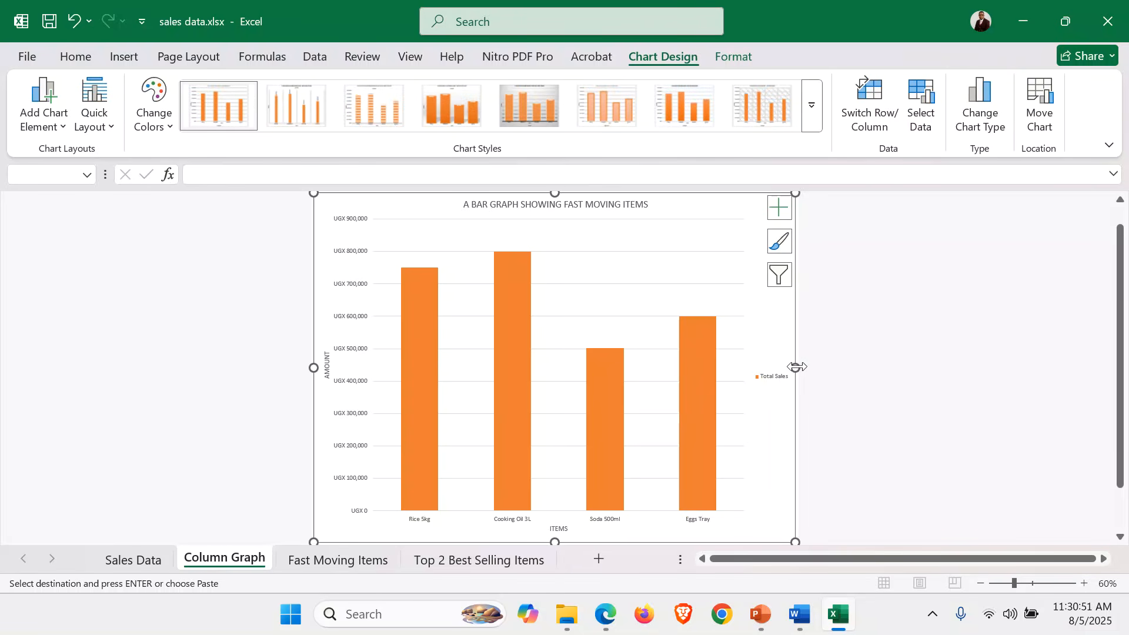
key(Escape)
click(800, 615)
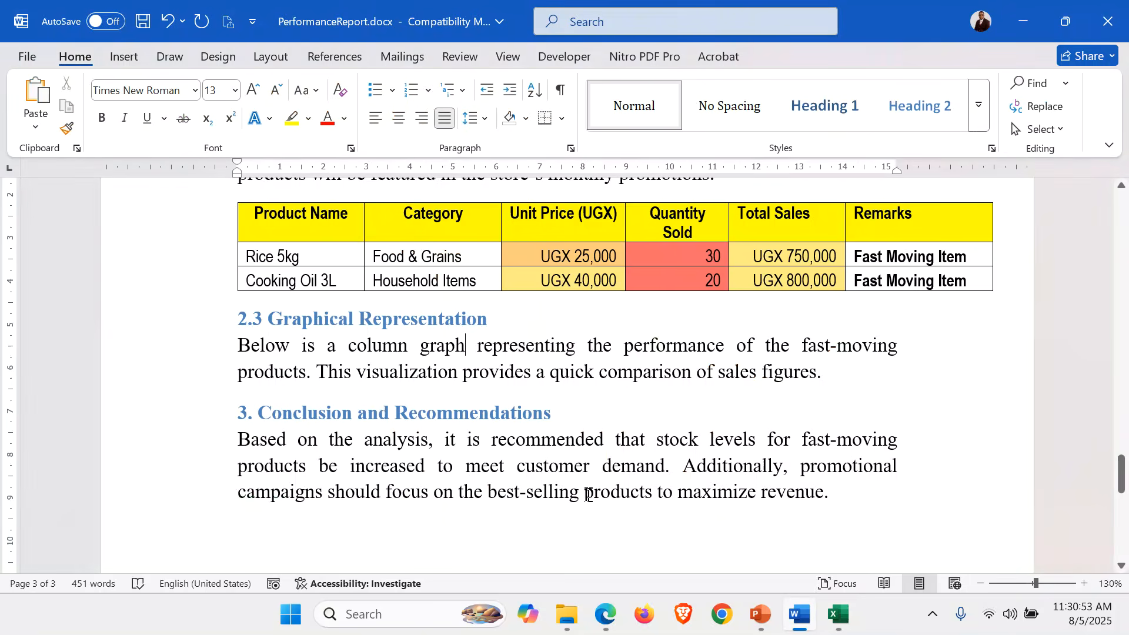
Add a blank line after 'sales figures.' and paste the Total Sales column chart there.
key(Return)
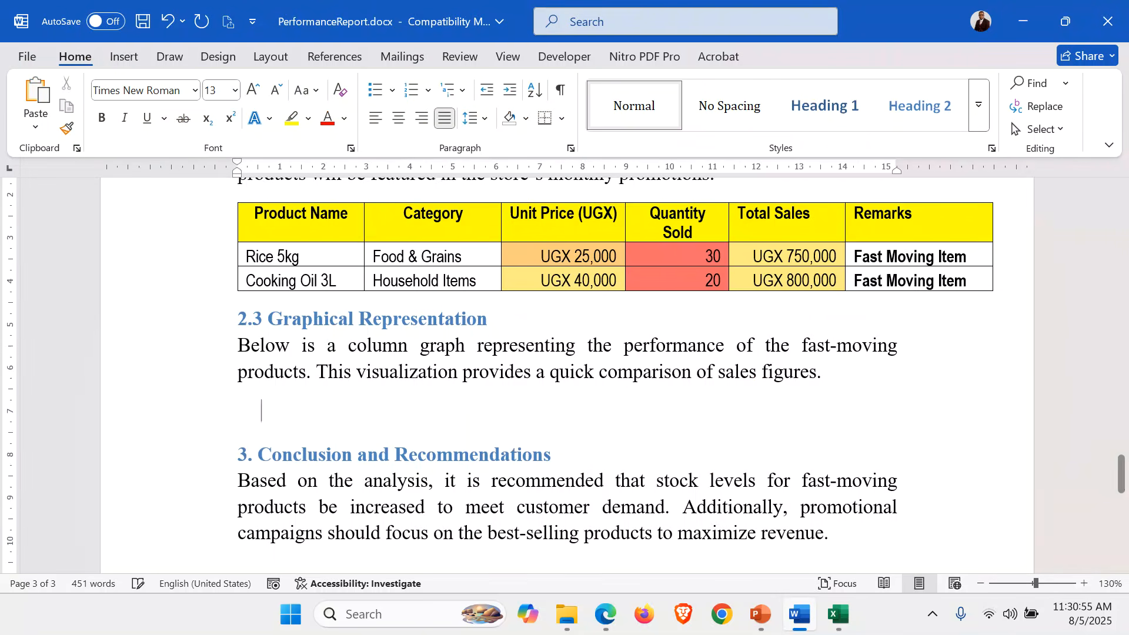
key(ctrl+v)
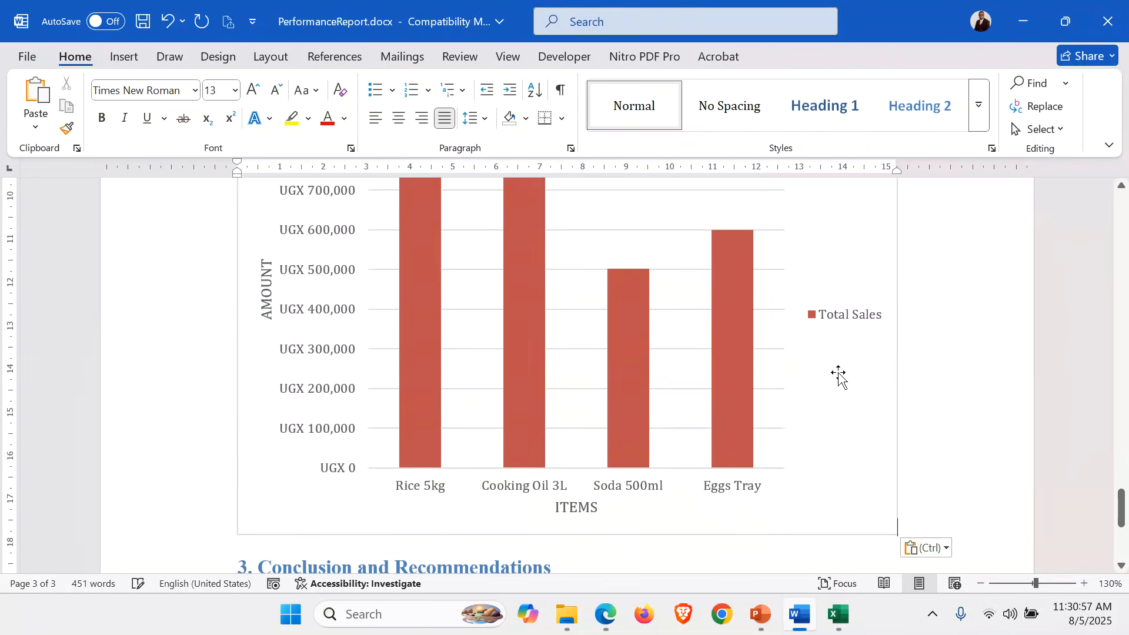
scroll(1014, 400, down, 5)
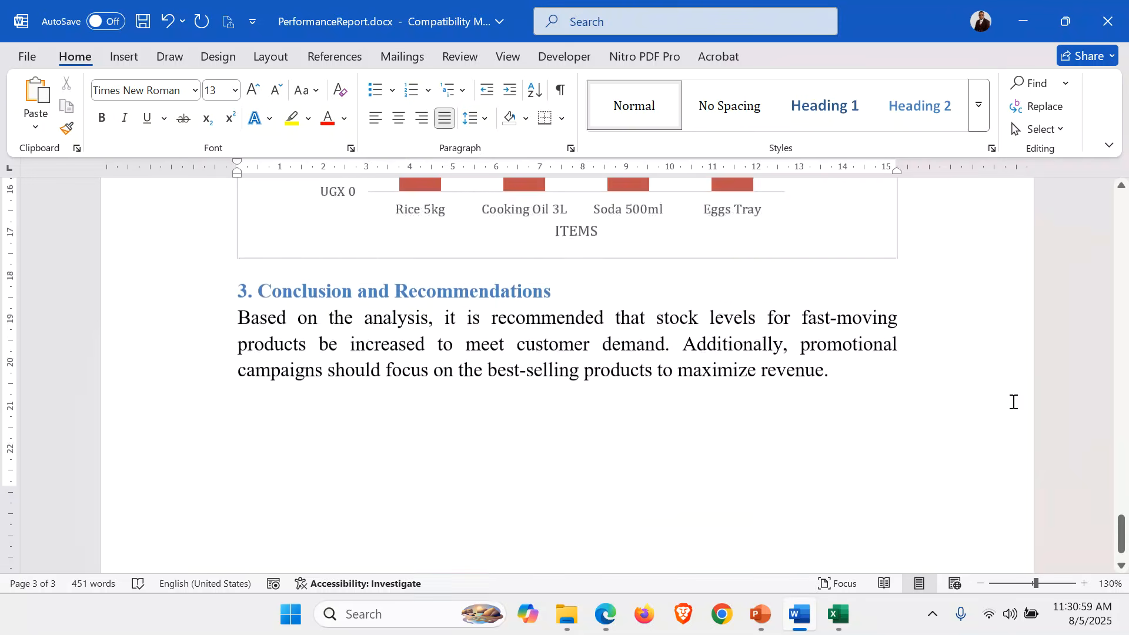
scroll(1014, 402, up, 9)
scroll(1014, 401, up, 3)
scroll(1013, 402, down, 10)
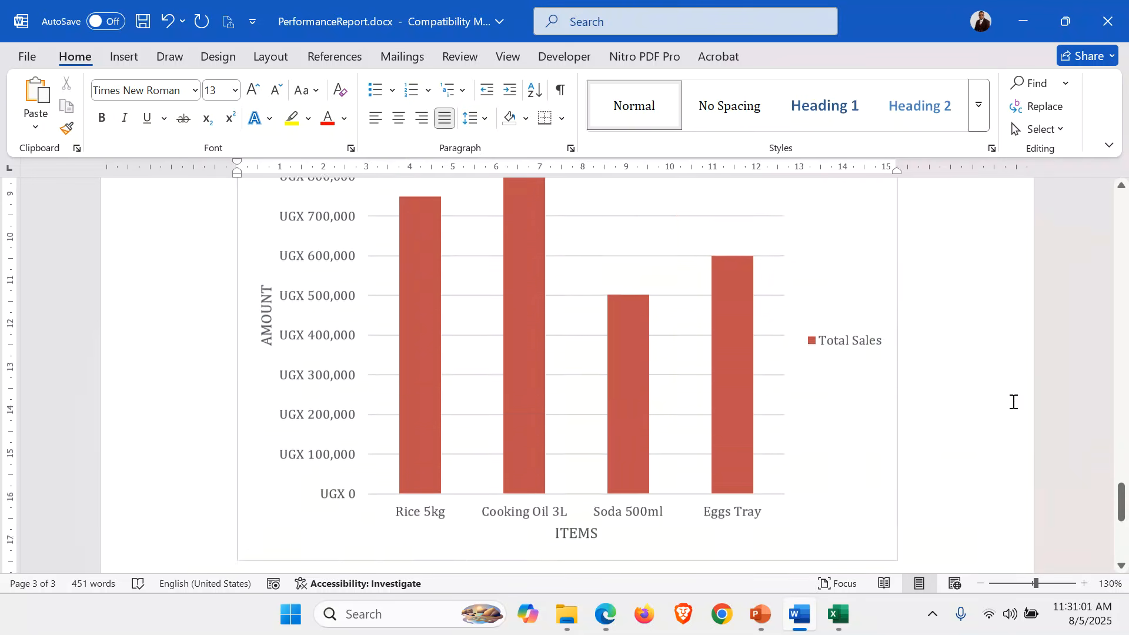
scroll(1013, 402, up, 12)
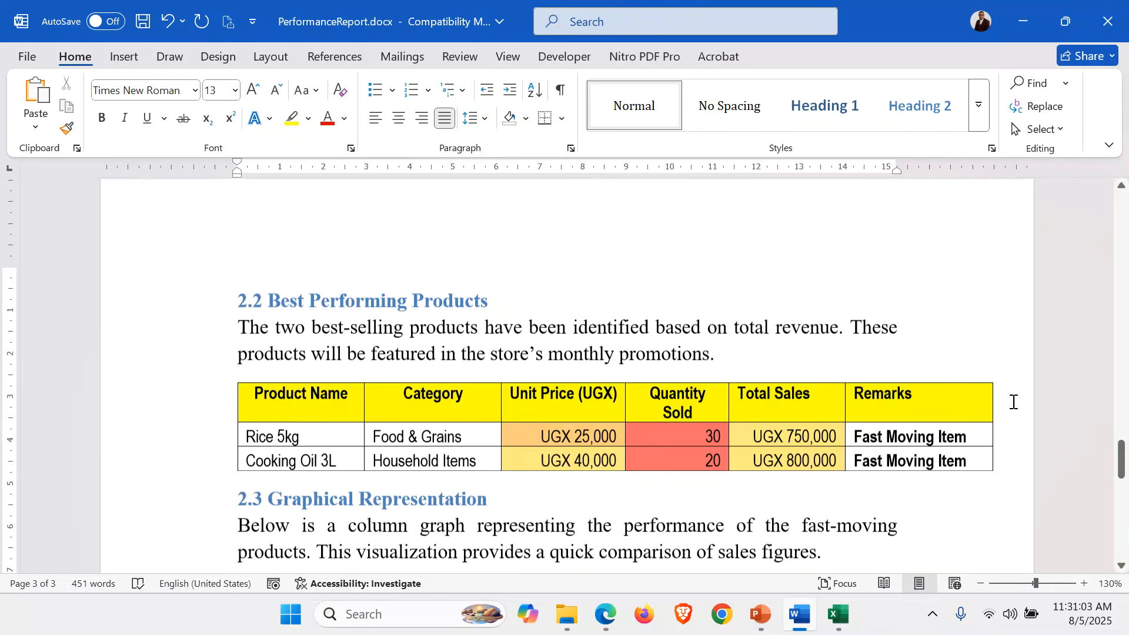
scroll(1014, 402, down, 12)
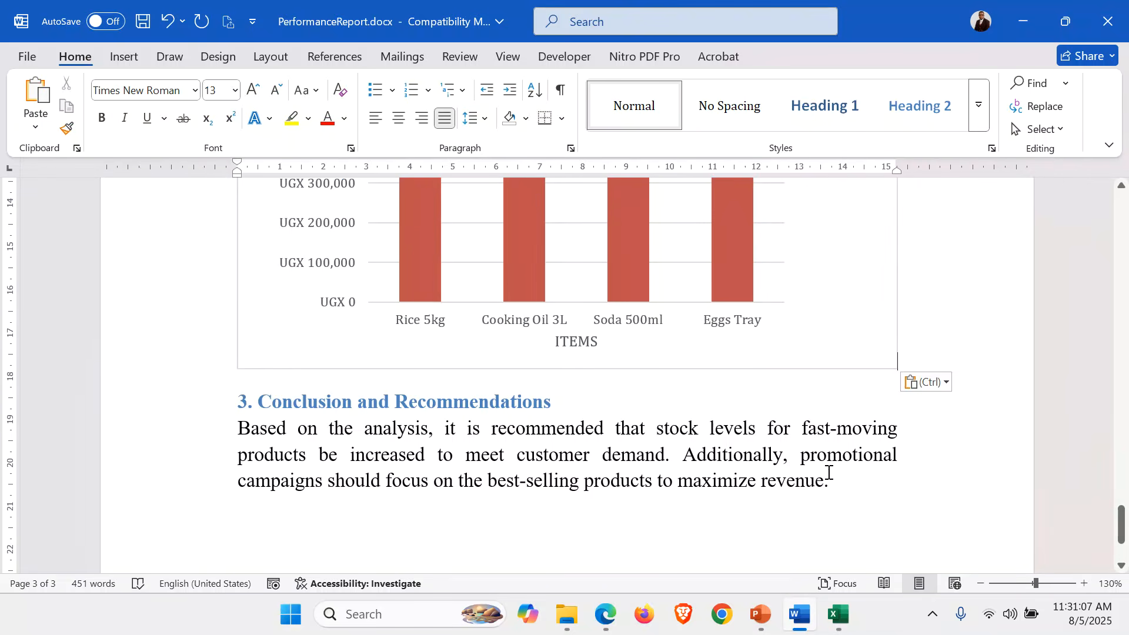
Save PerformanceReport.docx.
key(ctrl+s)
scroll(830, 474, up, 6)
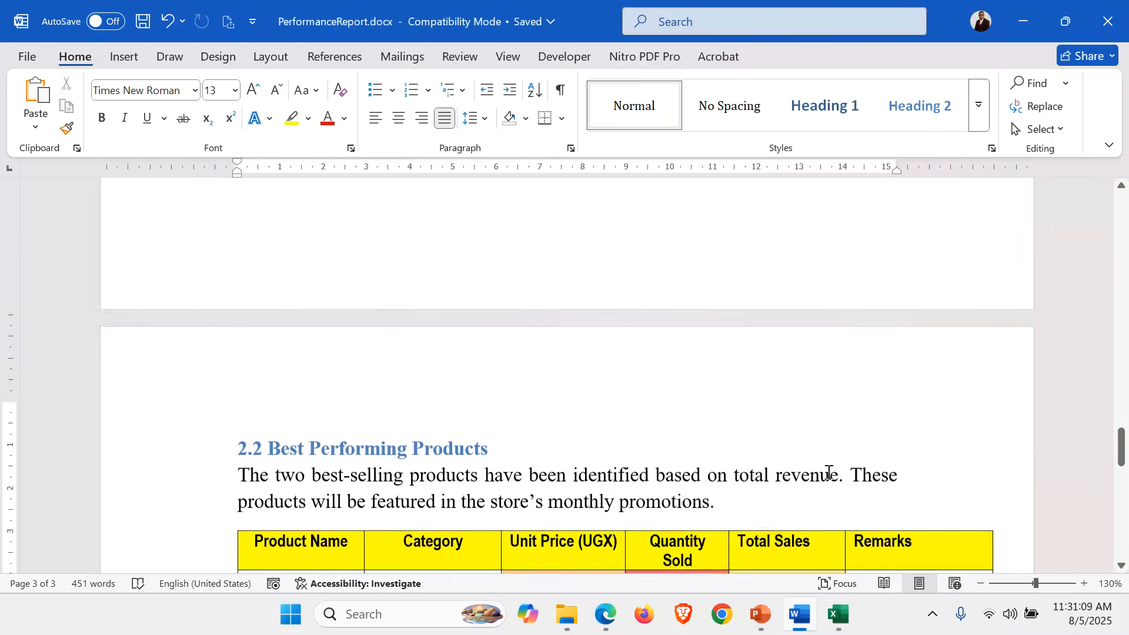
scroll(830, 473, up, 10)
Select the whole 2.1 Sales Summary table.
scroll(829, 474, down, 9)
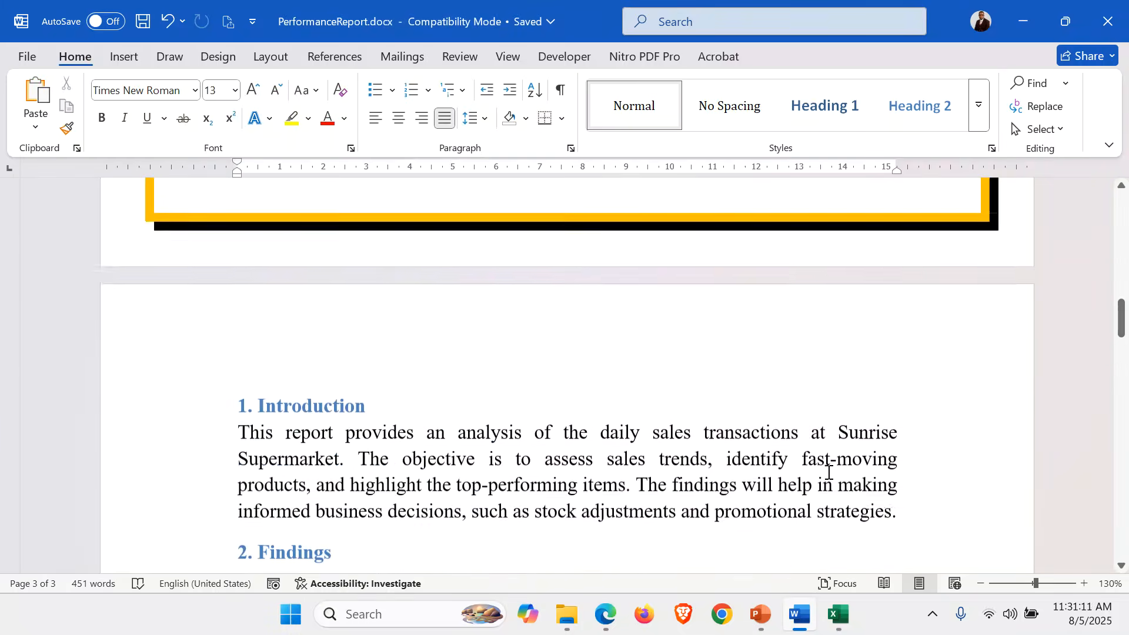
scroll(829, 473, down, 6)
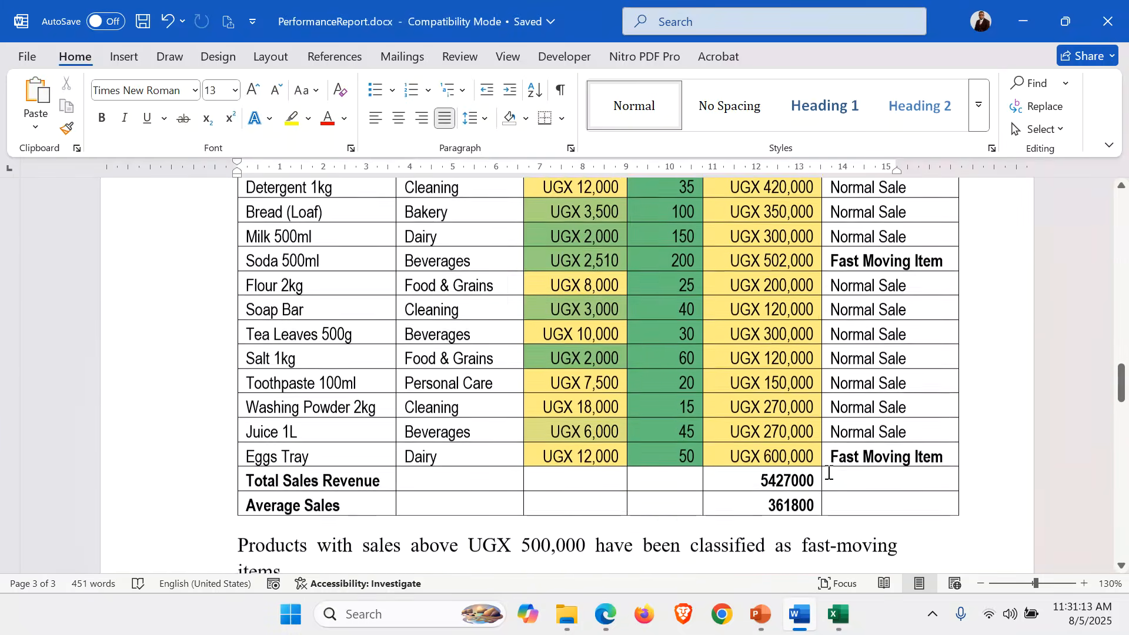
scroll(829, 473, up, 3)
scroll(830, 474, up, 2)
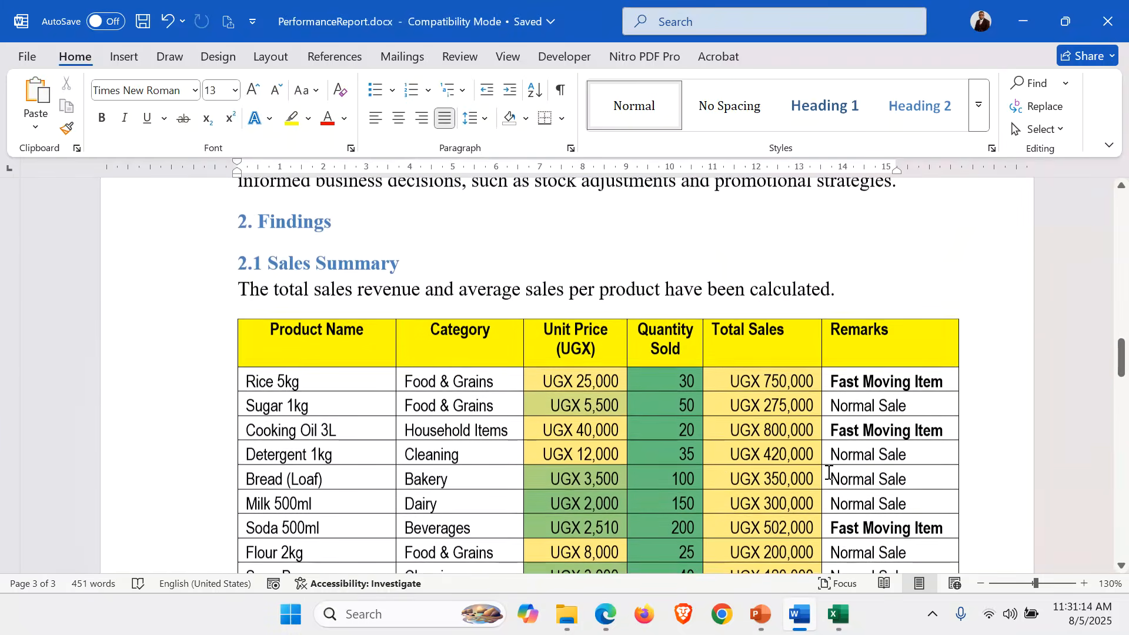
click(415, 430)
click(230, 312)
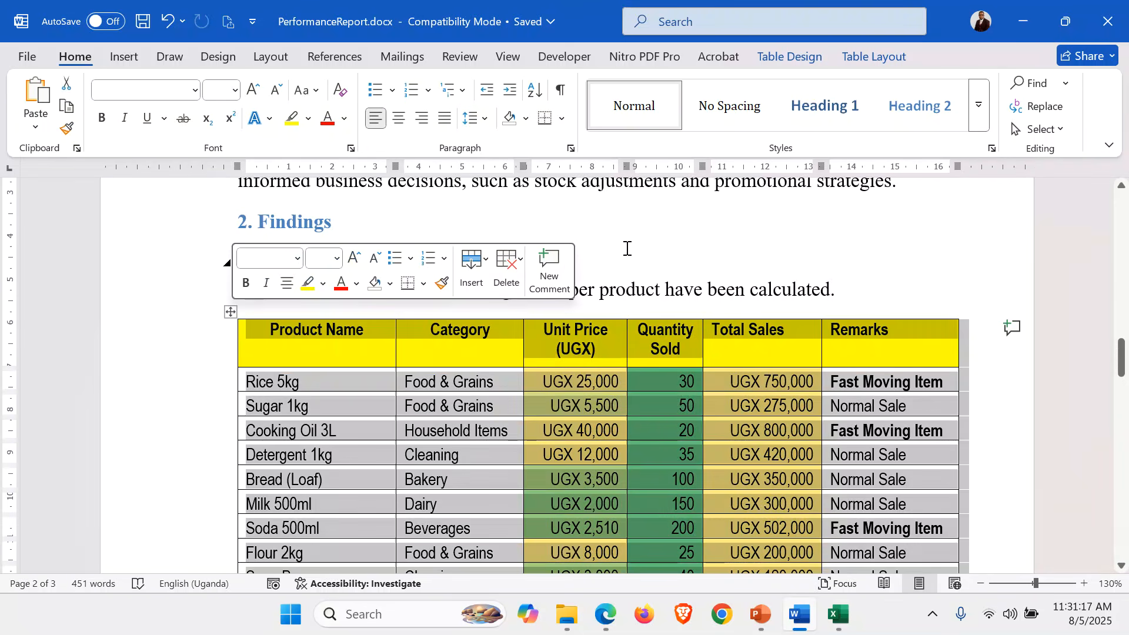
Insert the caption 'Table 1: total sales revenue and average sales per product' on the table.
click(643, 259)
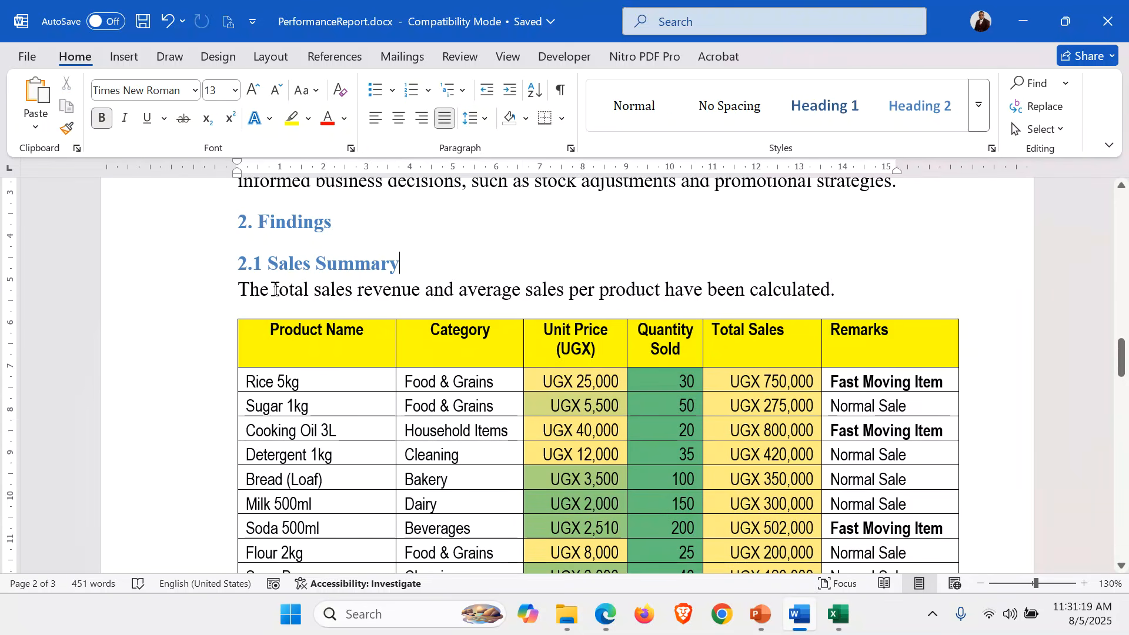
drag(274, 290, 661, 285)
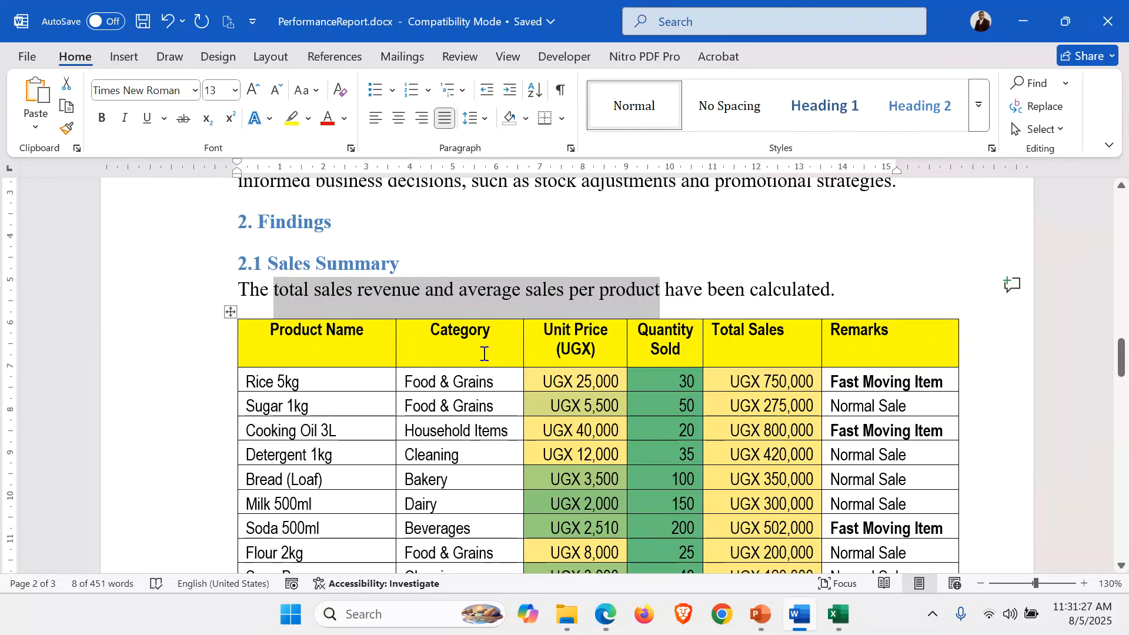
click(229, 312)
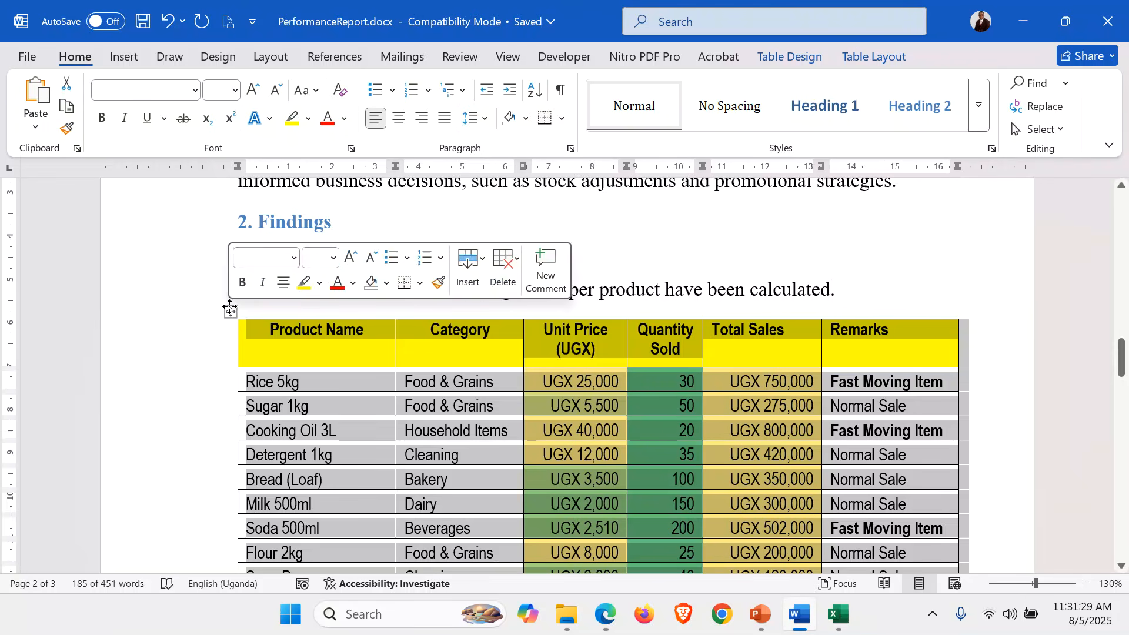
click(337, 61)
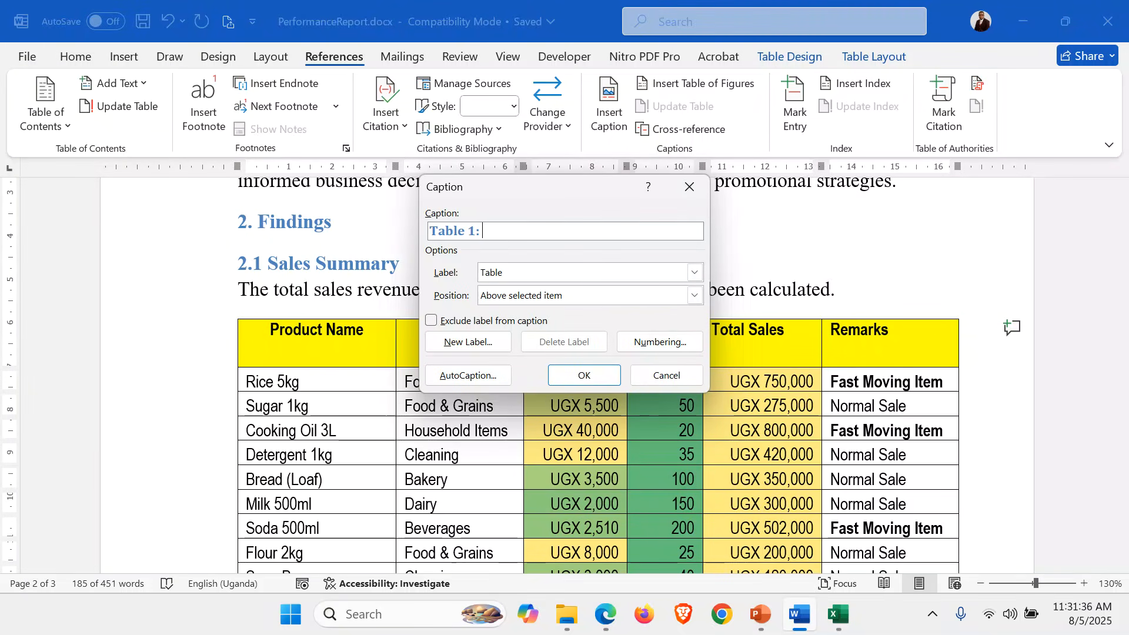
text(total sales revenue and average sales per product)
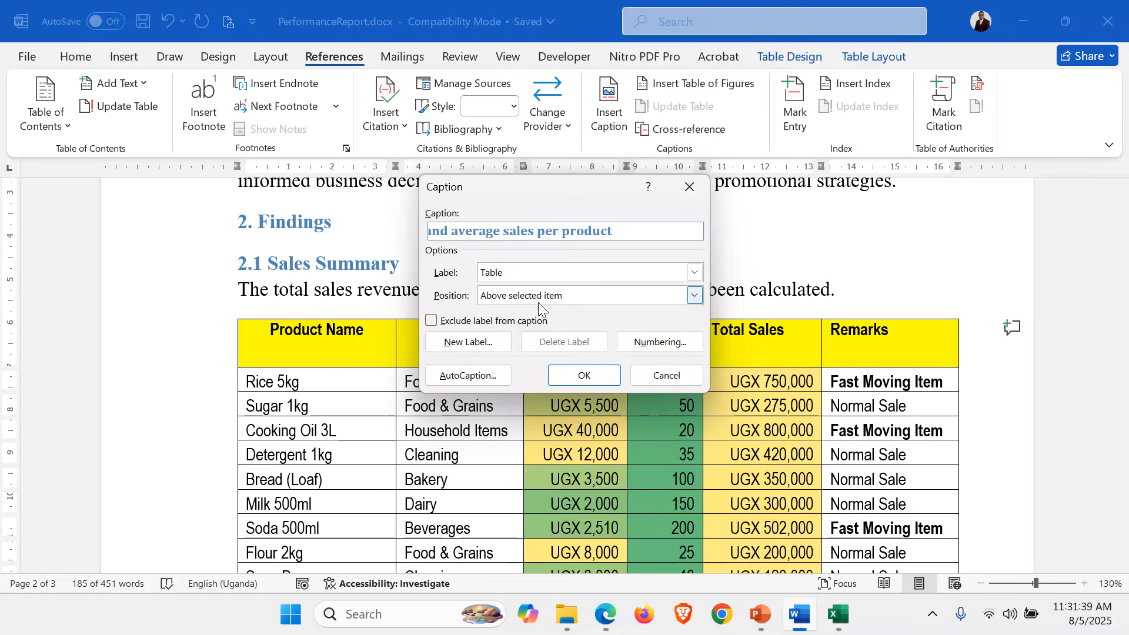
click(596, 376)
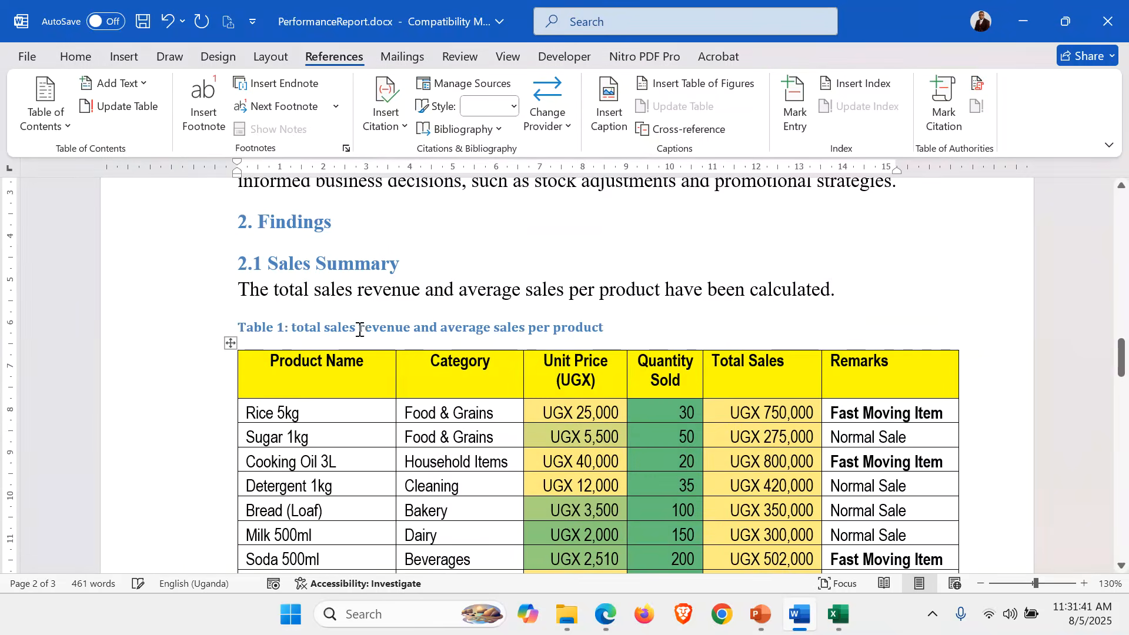
Capitalise 'Total' in the Table 1 caption.
click(294, 326)
key(Delete)
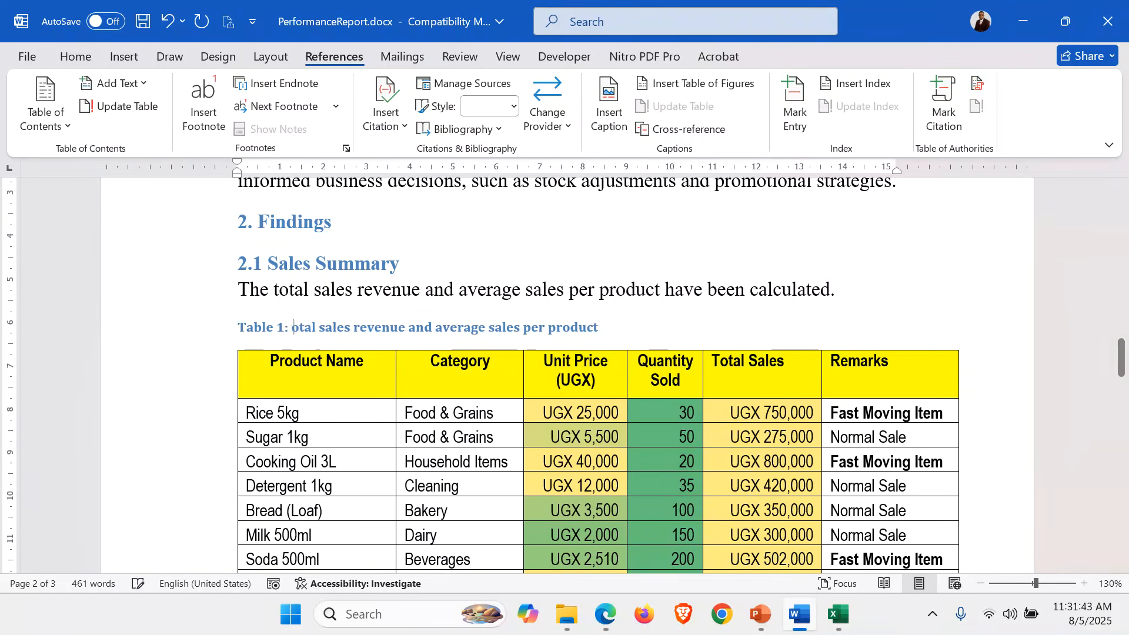
text(T)
click(171, 333)
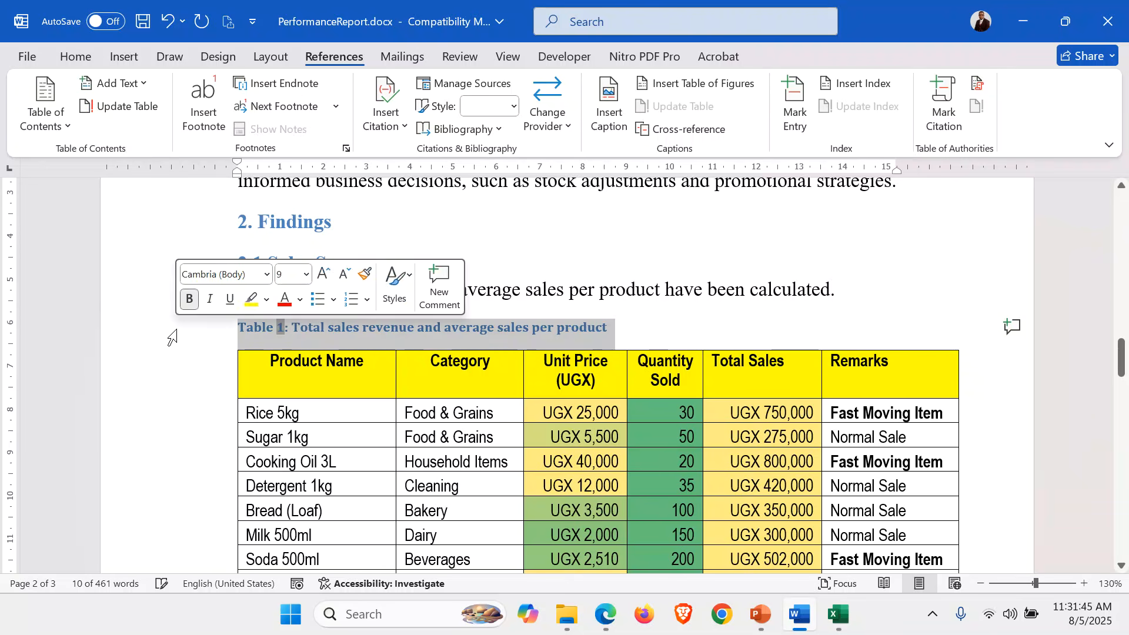
Select the whole fast-moving items table.
click(523, 286)
scroll(525, 284, down, 8)
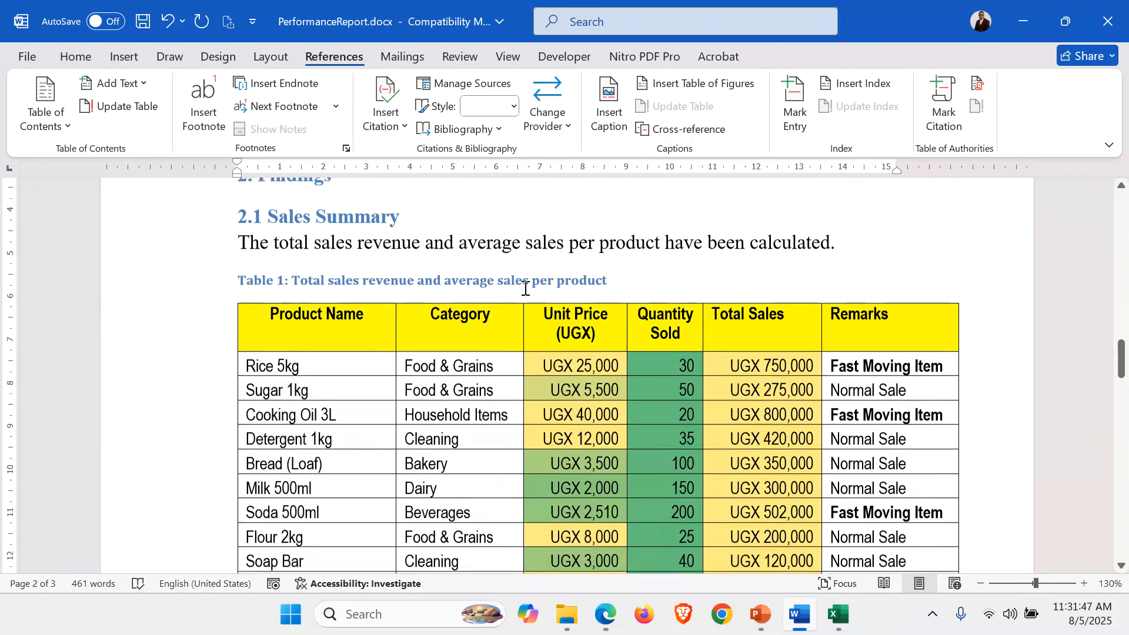
scroll(525, 288, down, 3)
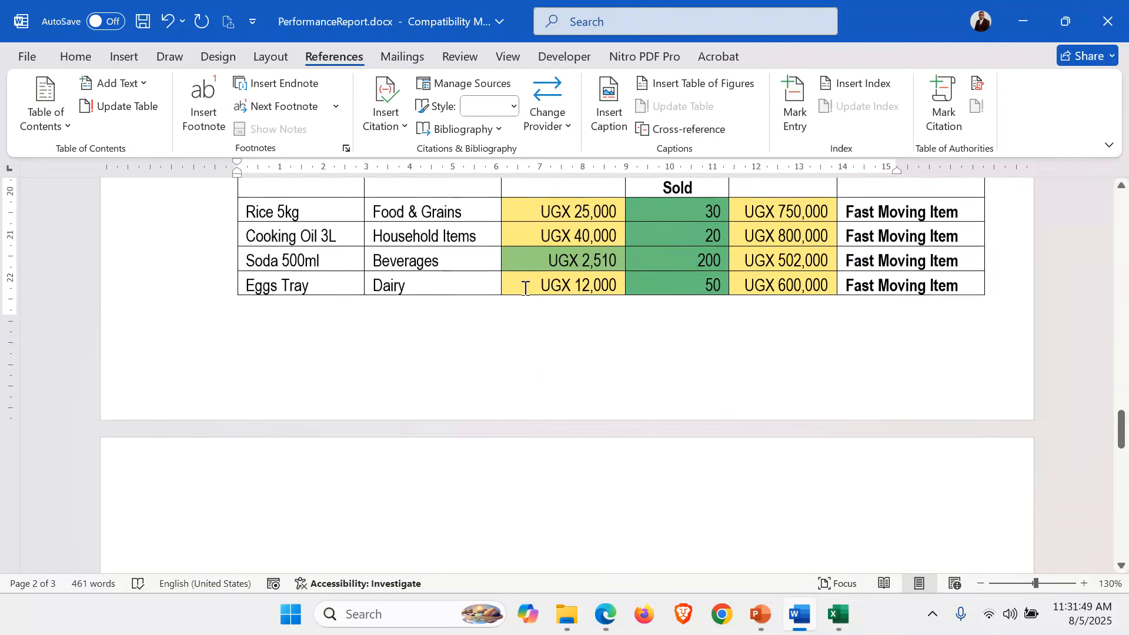
scroll(525, 289, up, 5)
scroll(525, 289, up, 10)
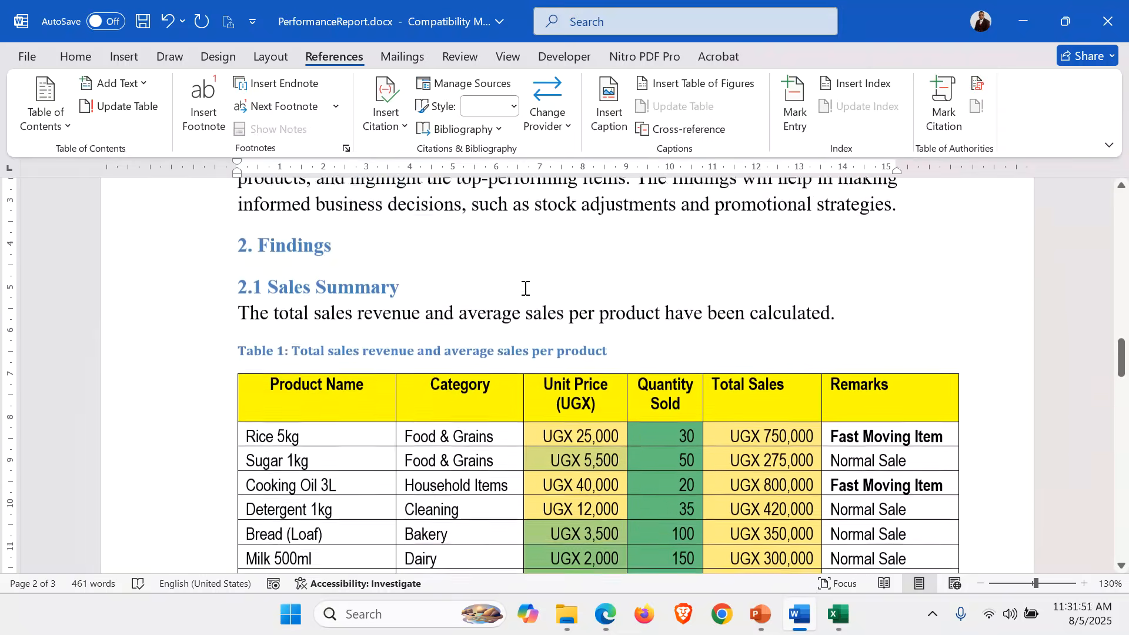
scroll(525, 288, down, 1)
scroll(526, 289, down, 9)
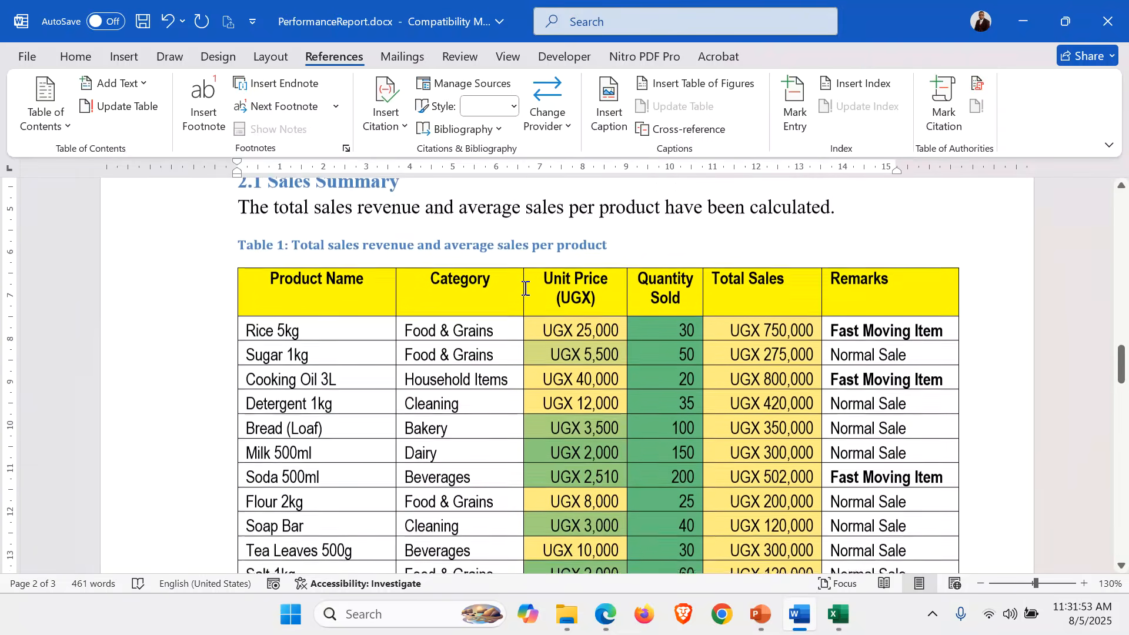
scroll(525, 288, down, 3)
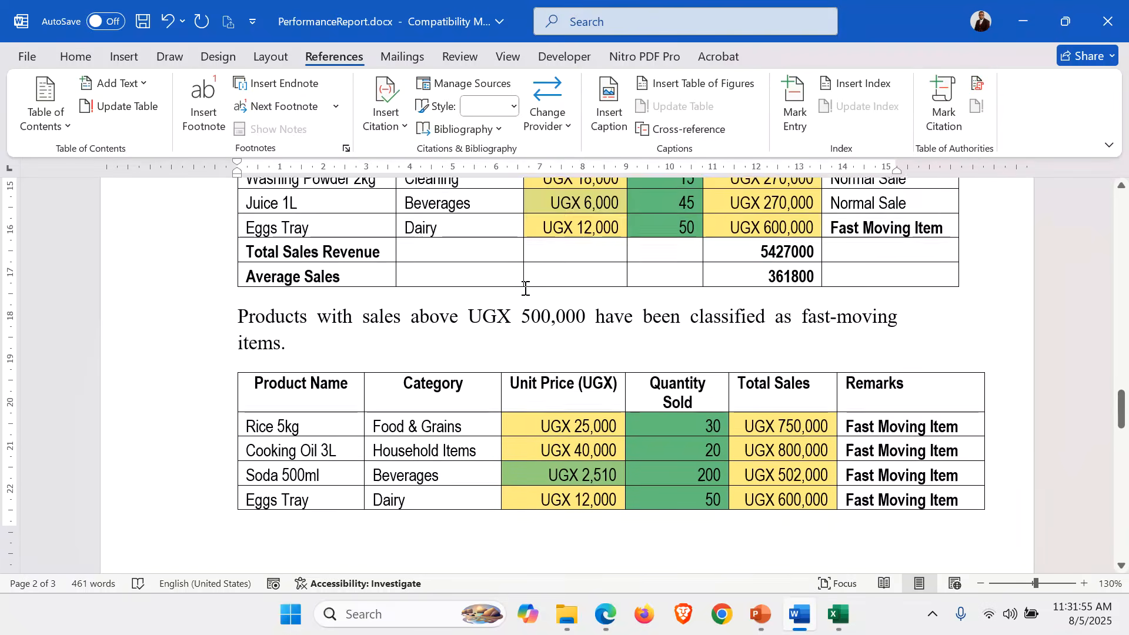
click(313, 343)
click(230, 305)
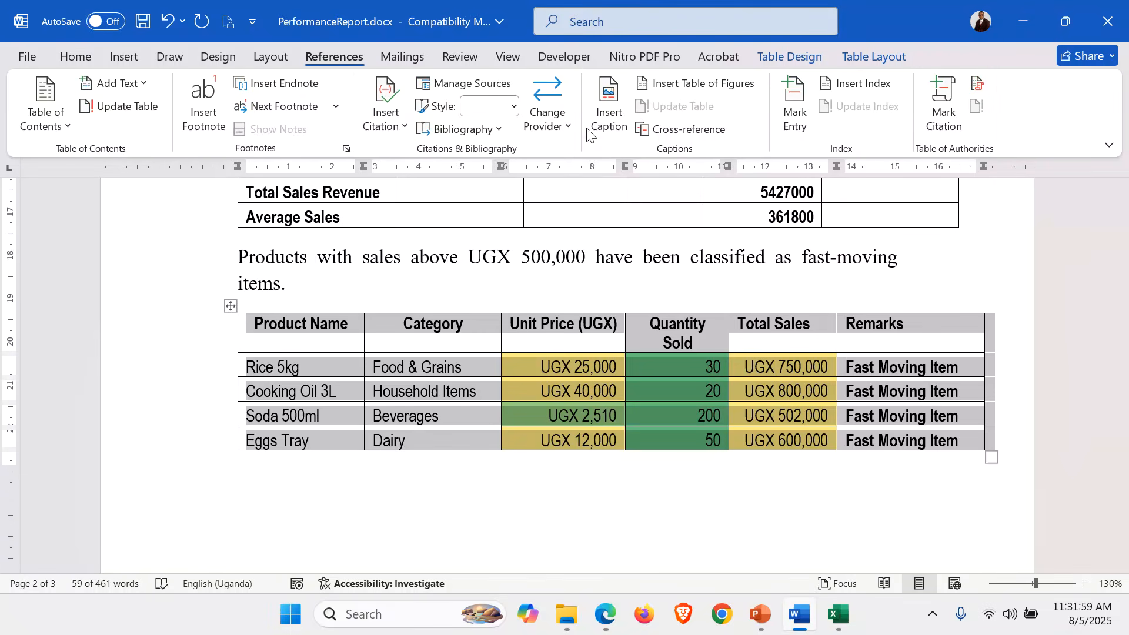
Insert the caption 'Table 2: Fast Moving Items' on the selected table.
scroll(411, 420, up, 2)
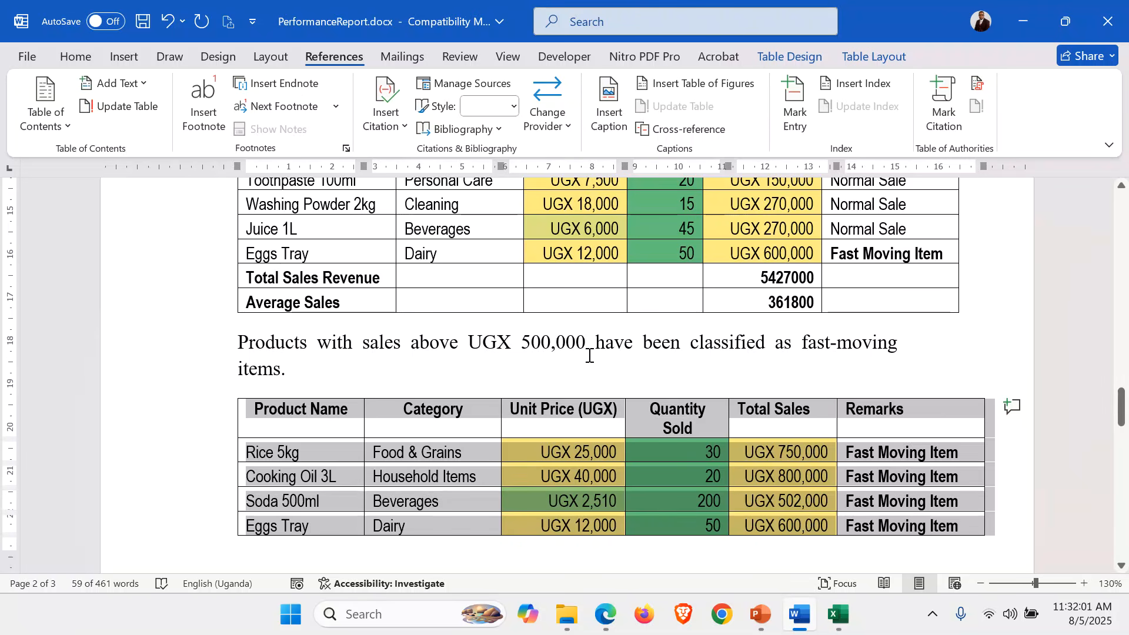
click(616, 114)
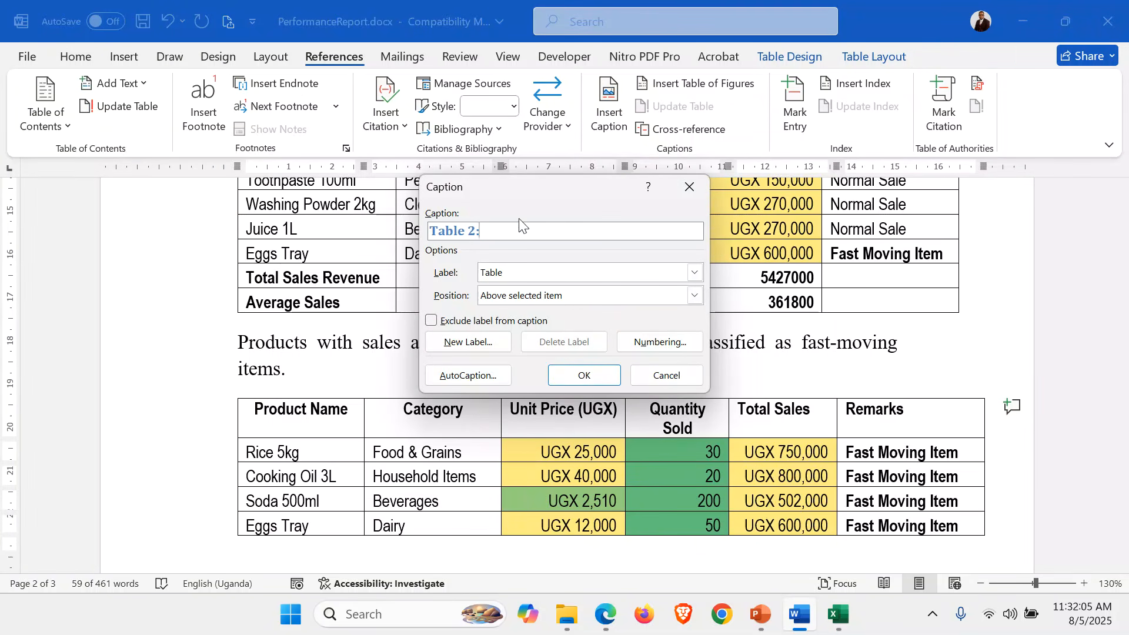
text(: Fast Moving Items)
click(584, 375)
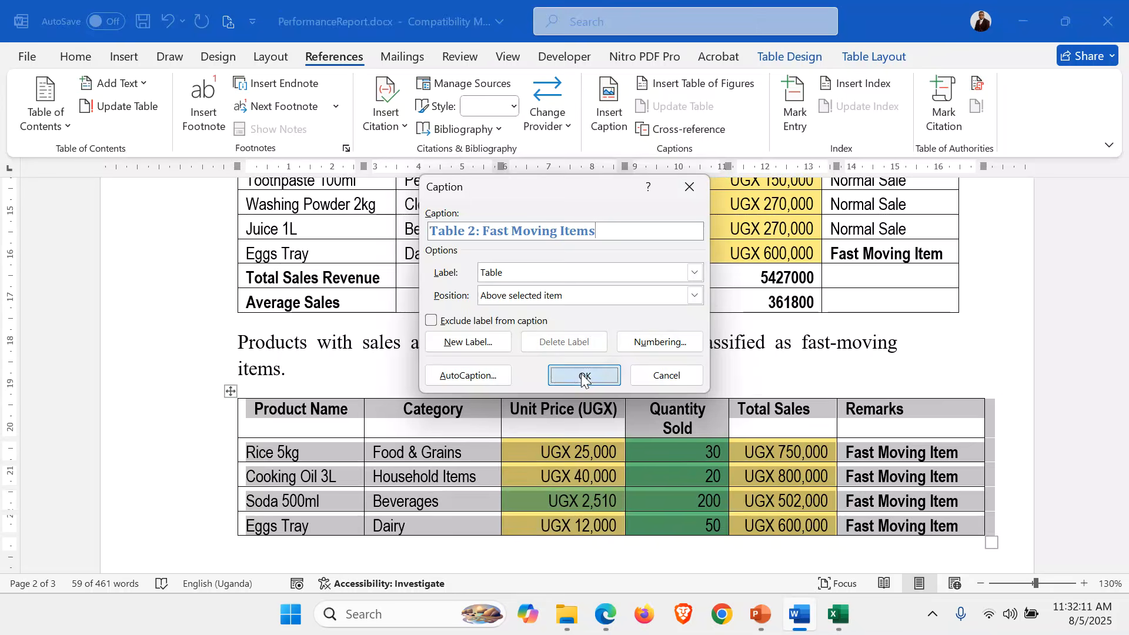
scroll(529, 370, down, 5)
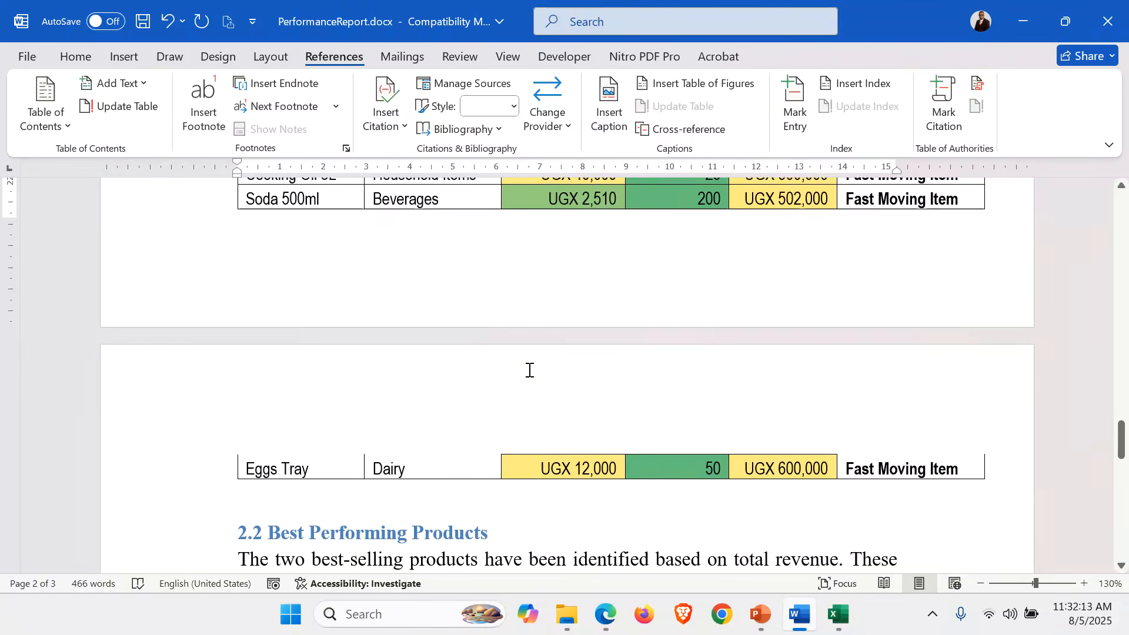
scroll(530, 371, up, 3)
Select the phrase 'The two best-selling products' in the section 2.2 text.
scroll(529, 369, up, 3)
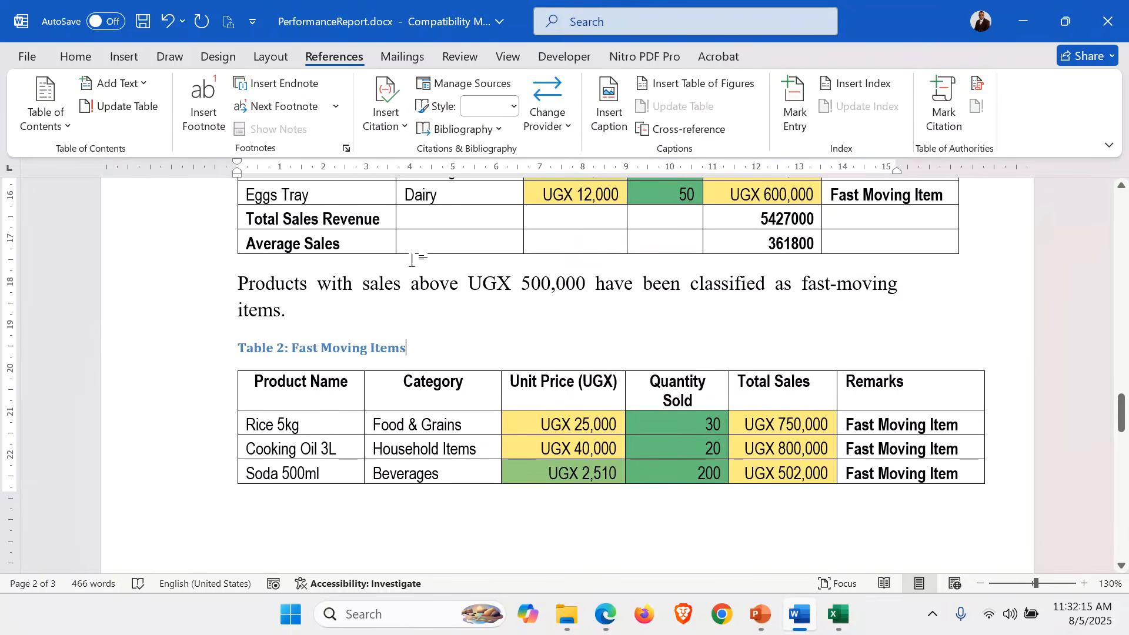
scroll(395, 289, down, 3)
scroll(395, 288, up, 3)
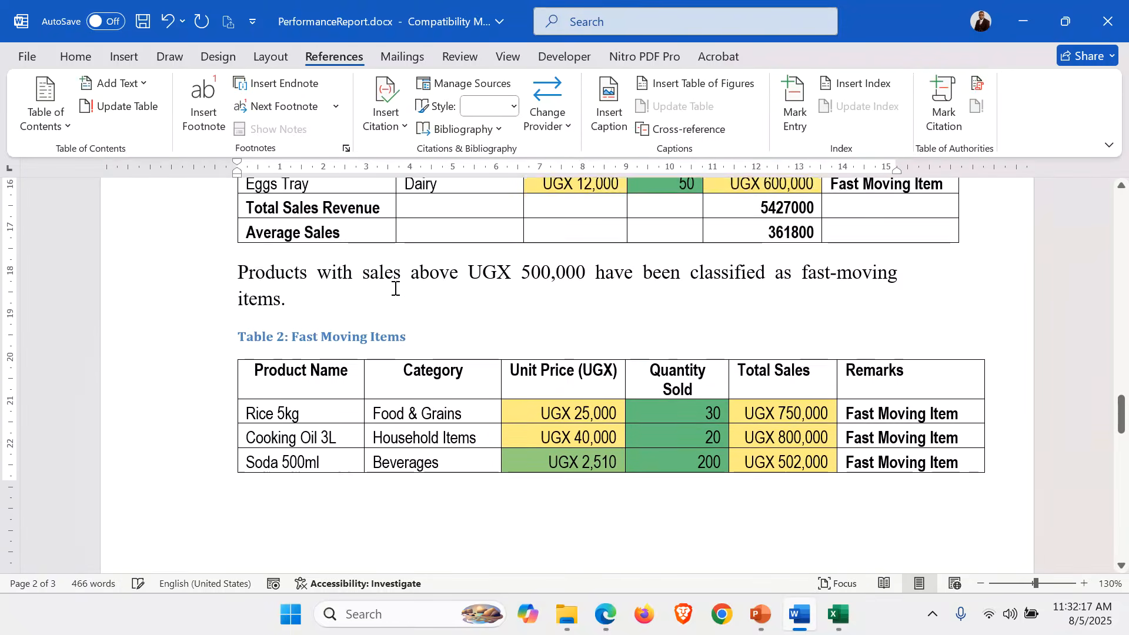
scroll(395, 288, down, 9)
scroll(395, 288, down, 1)
click(418, 504)
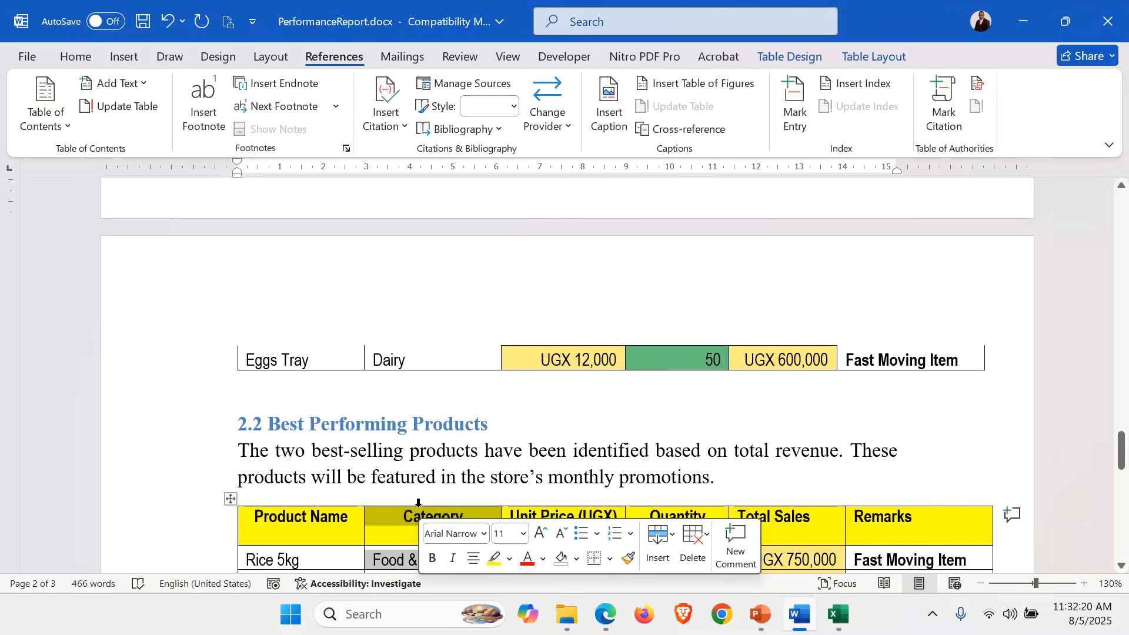
click(384, 451)
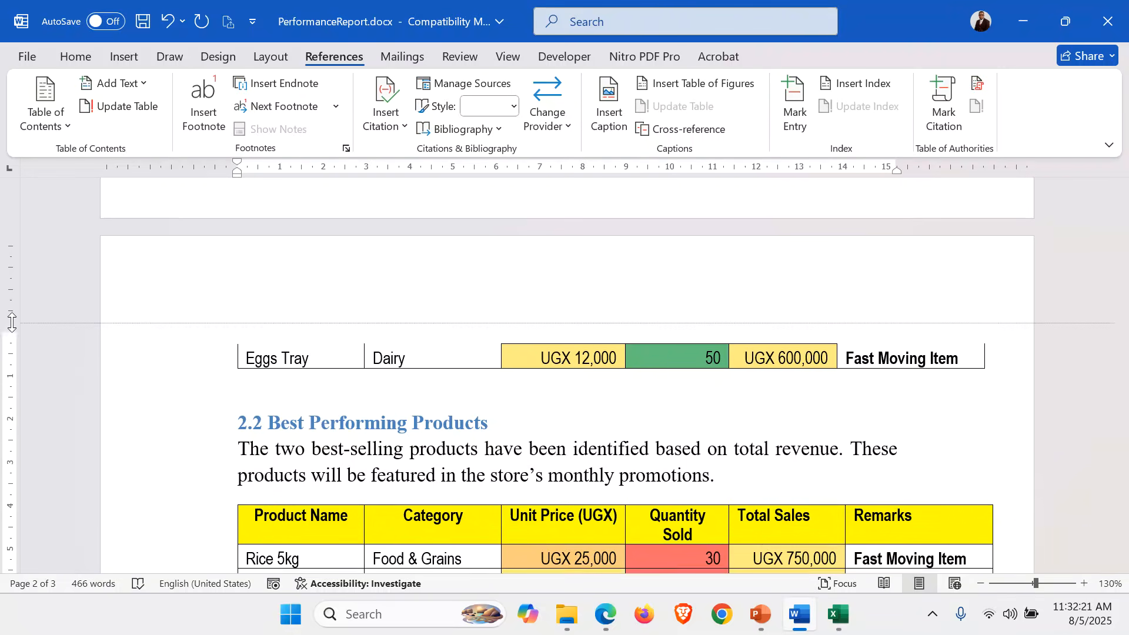
scroll(324, 357, down, 3)
scroll(355, 374, up, 20)
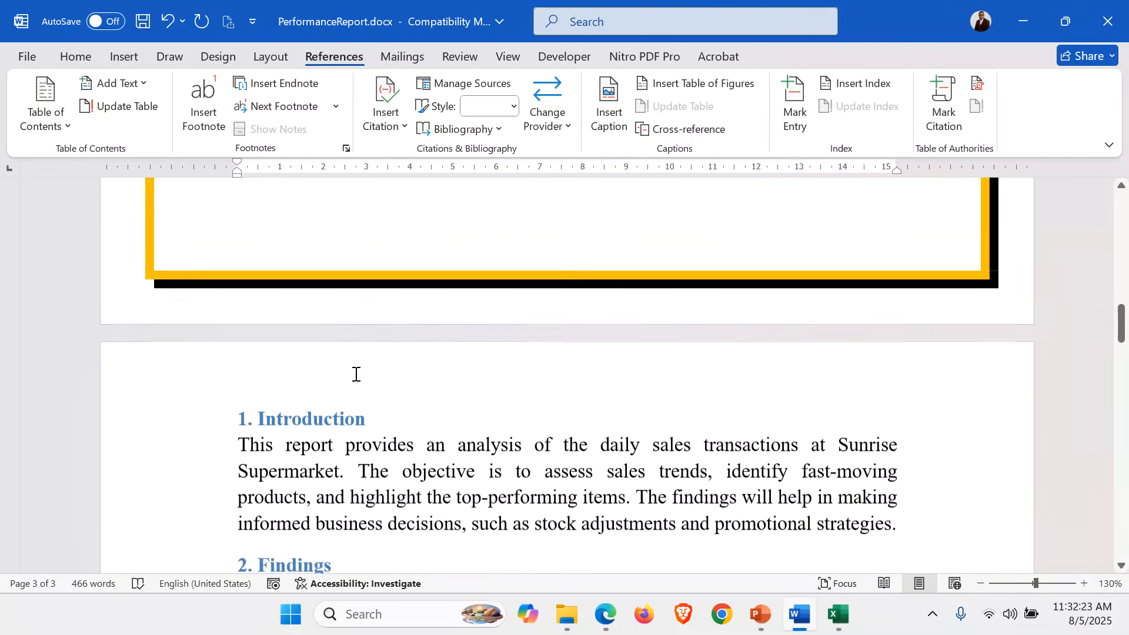
scroll(356, 374, down, 20)
scroll(356, 374, up, 9)
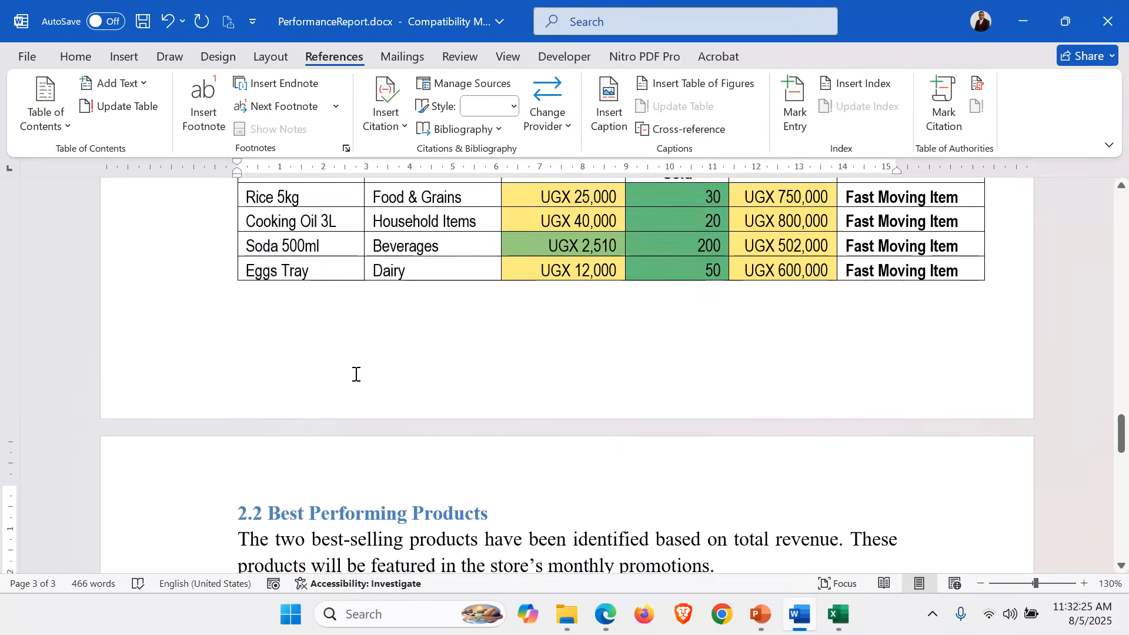
scroll(356, 374, down, 9)
scroll(356, 374, up, 2)
click(315, 350)
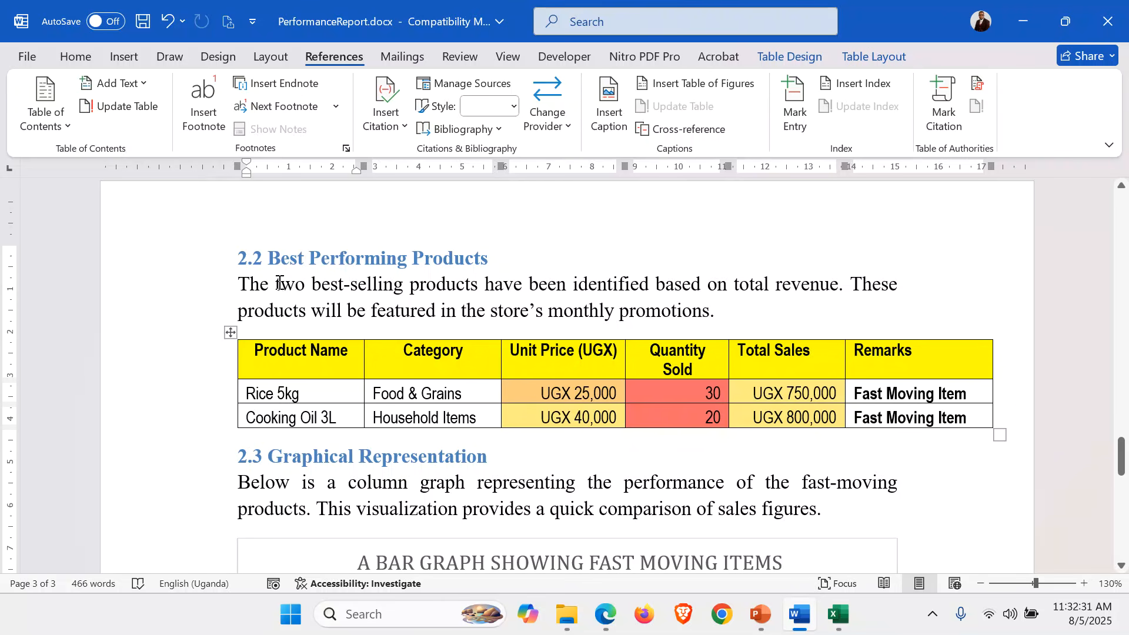
drag(239, 288, 457, 294)
key(ctrl+c)
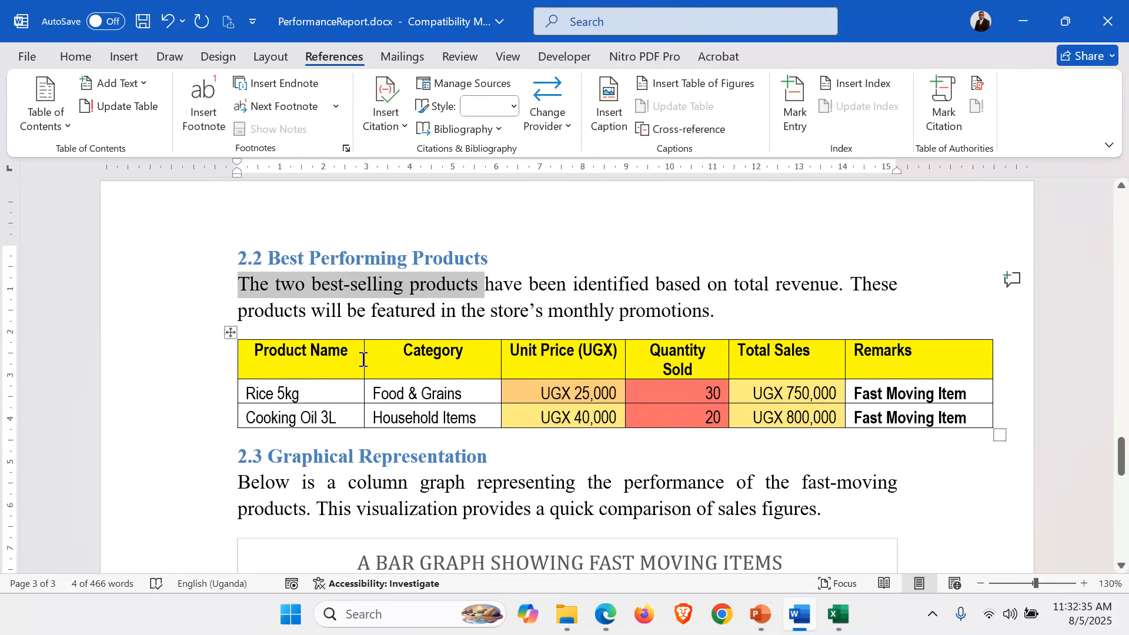
Select the best-sellers table and insert the caption 'Table 3: The two best-selling products'.
click(332, 354)
click(231, 332)
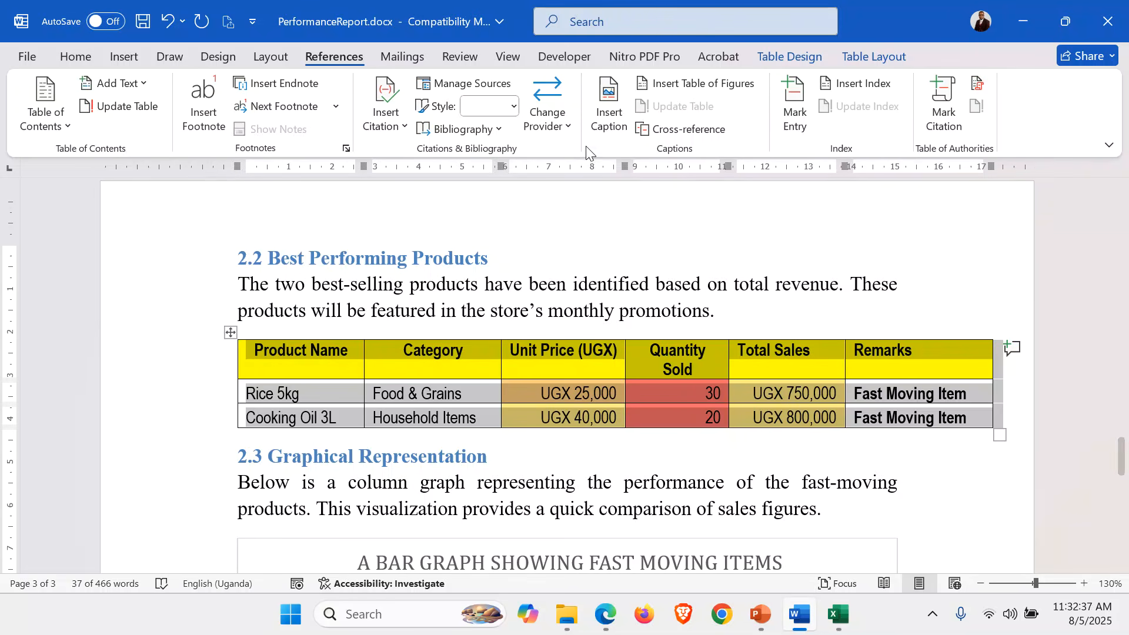
click(612, 94)
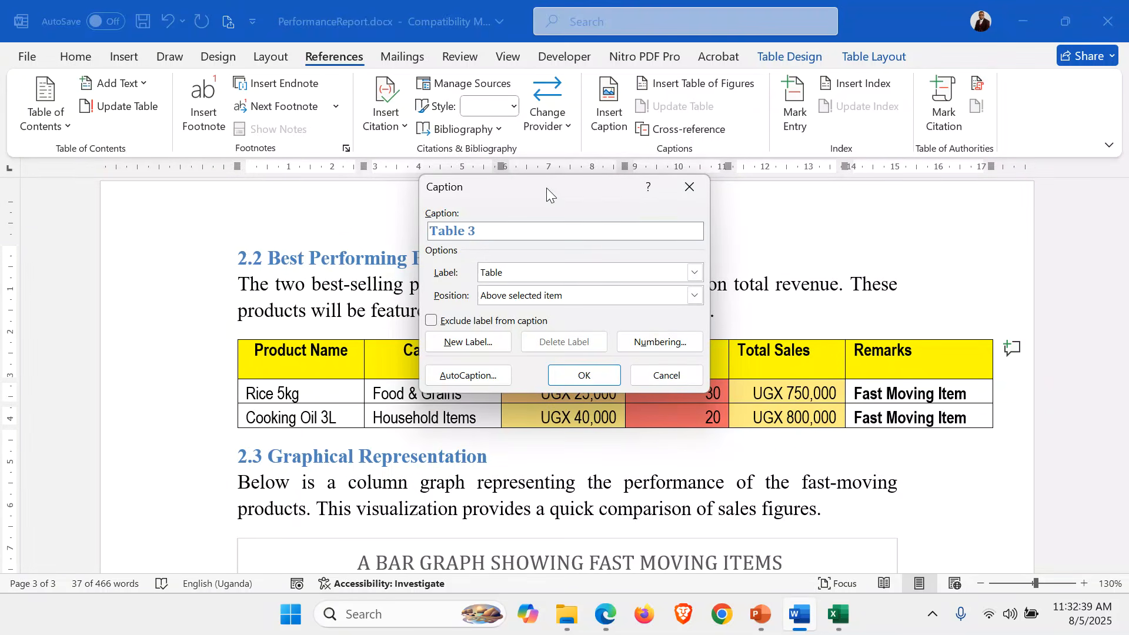
text(:)
key(ctrl+v)
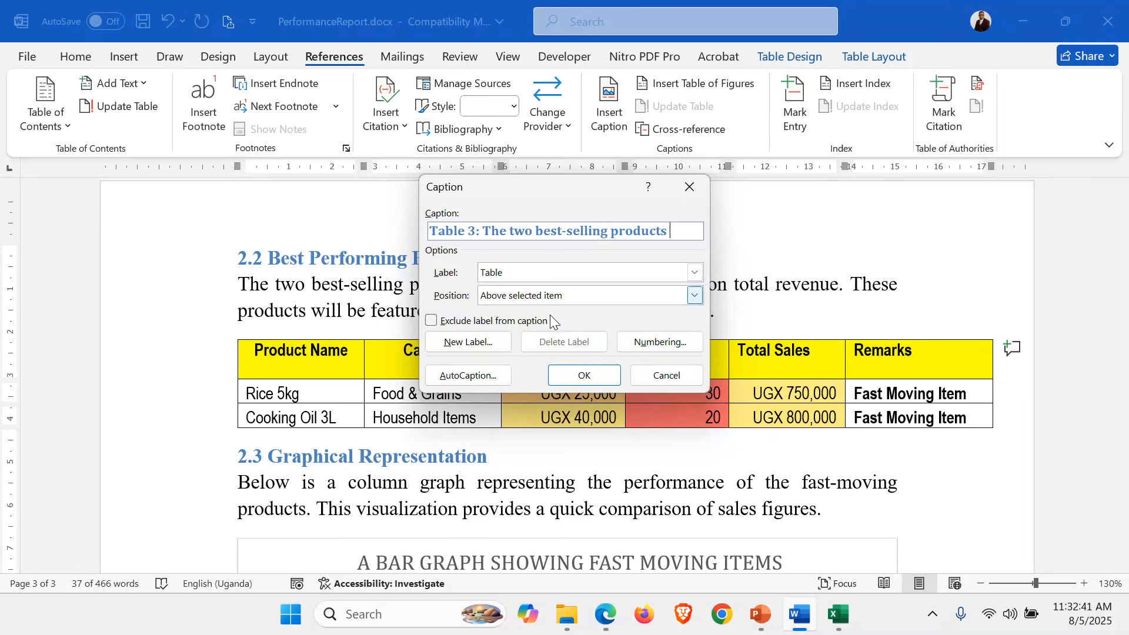
click(592, 373)
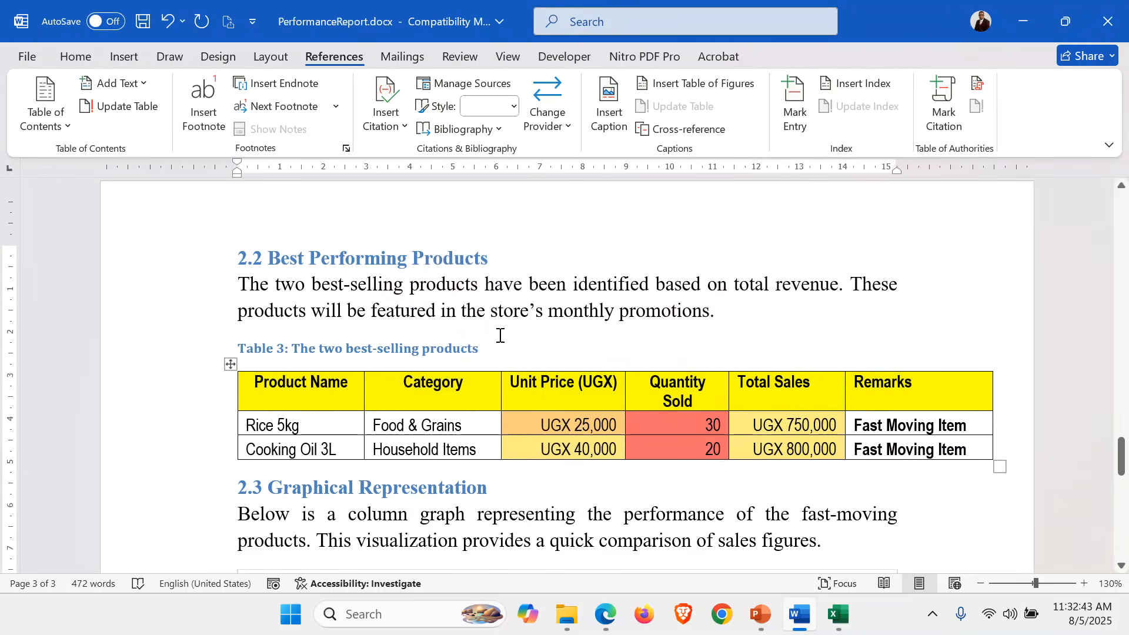
scroll(500, 335, down, 2)
scroll(500, 336, down, 2)
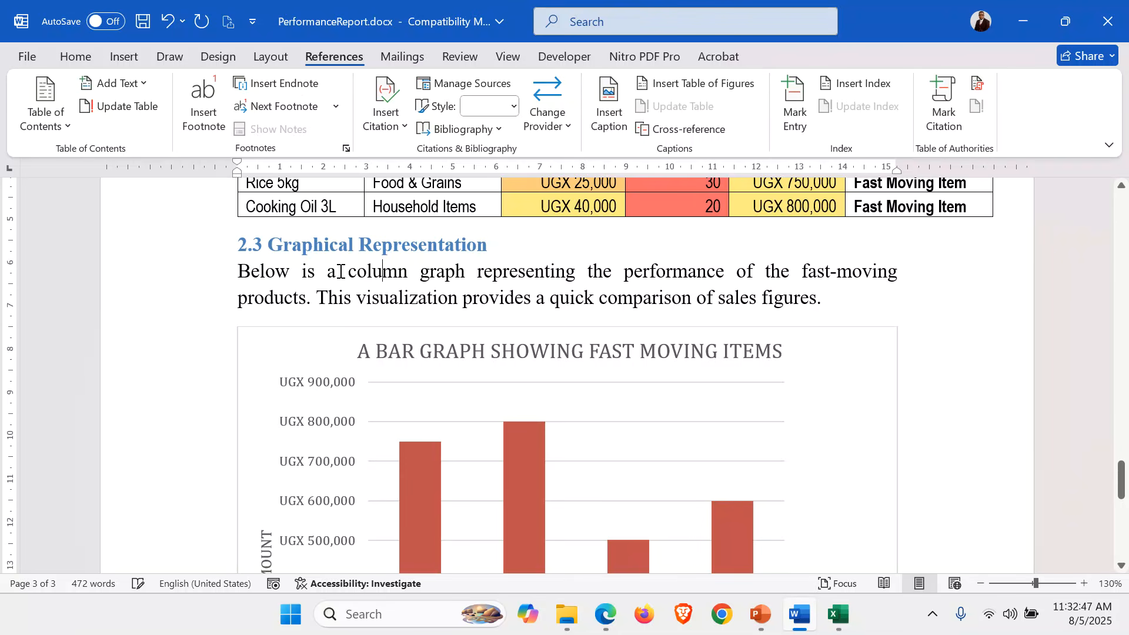
Caption the chart with the Figure label: ': a column graph representing the performance of the fast-moving products.'.
drag(330, 272, 469, 272)
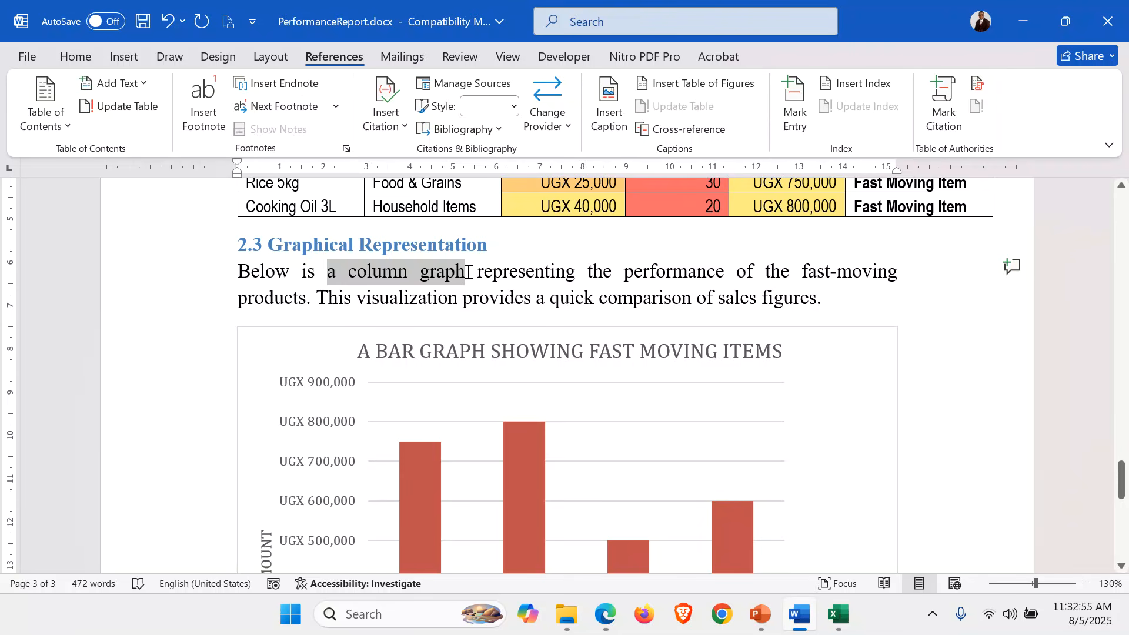
drag(469, 273, 312, 298)
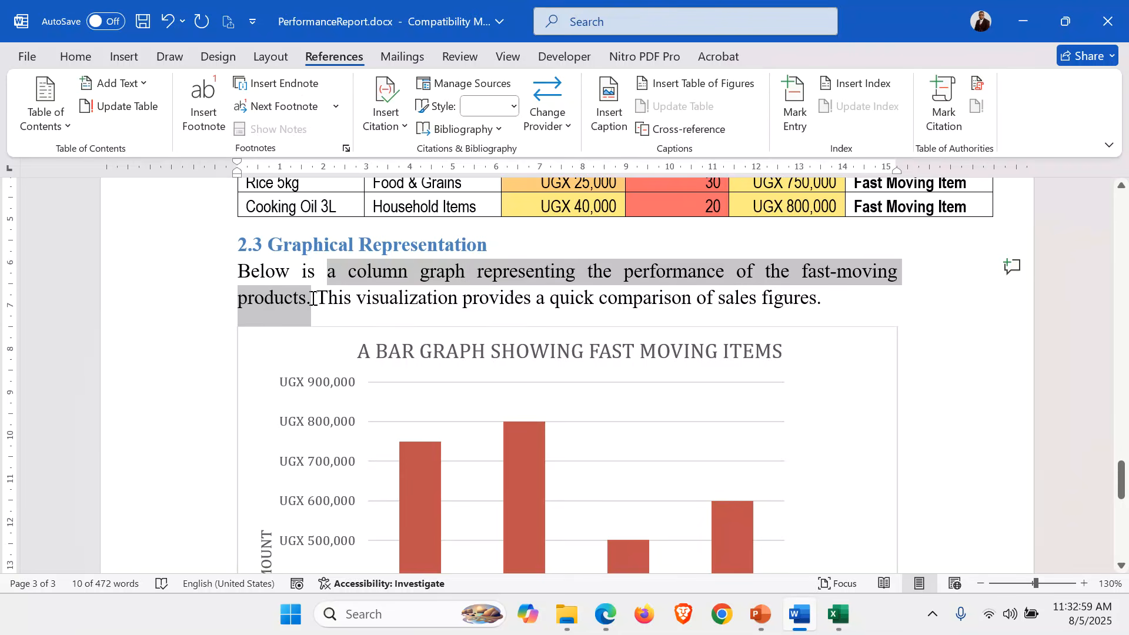
click(334, 351)
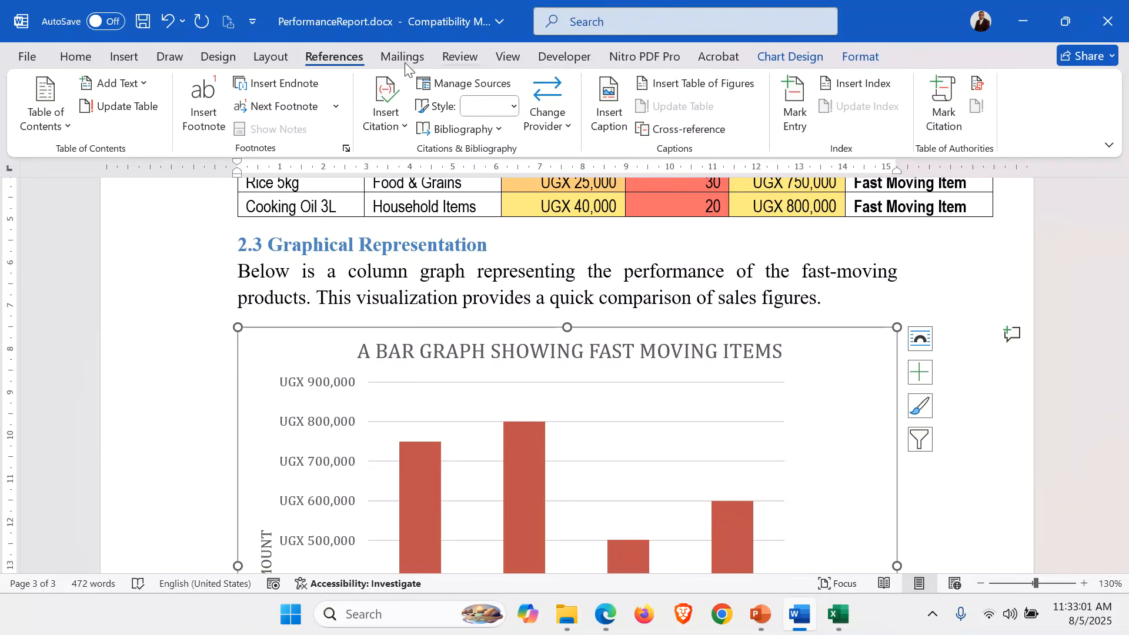
click(609, 110)
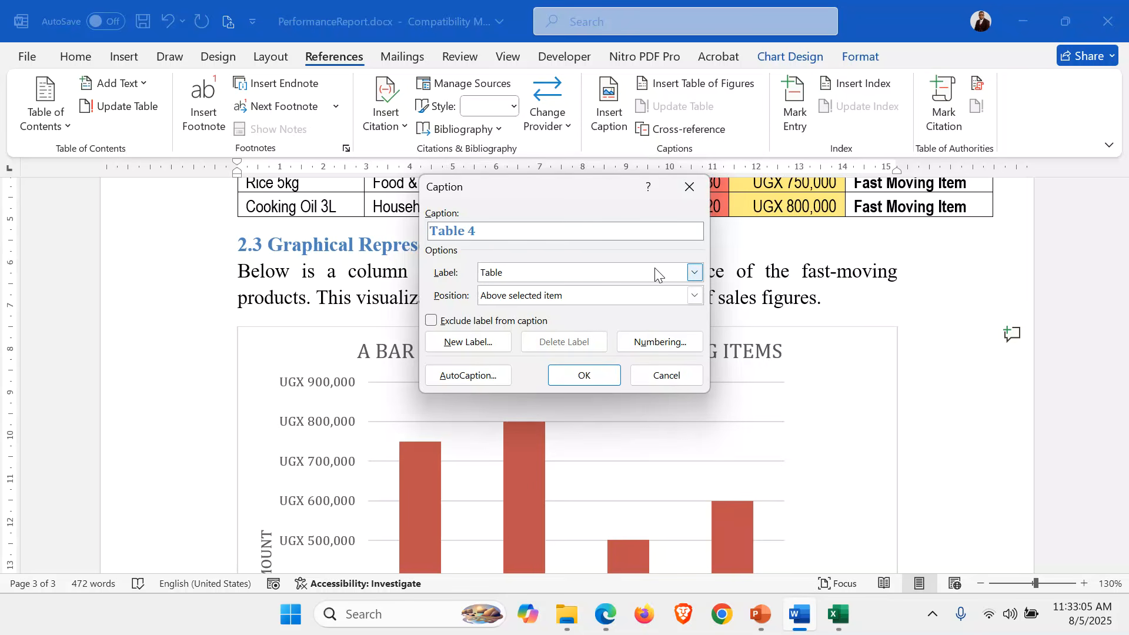
click(696, 272)
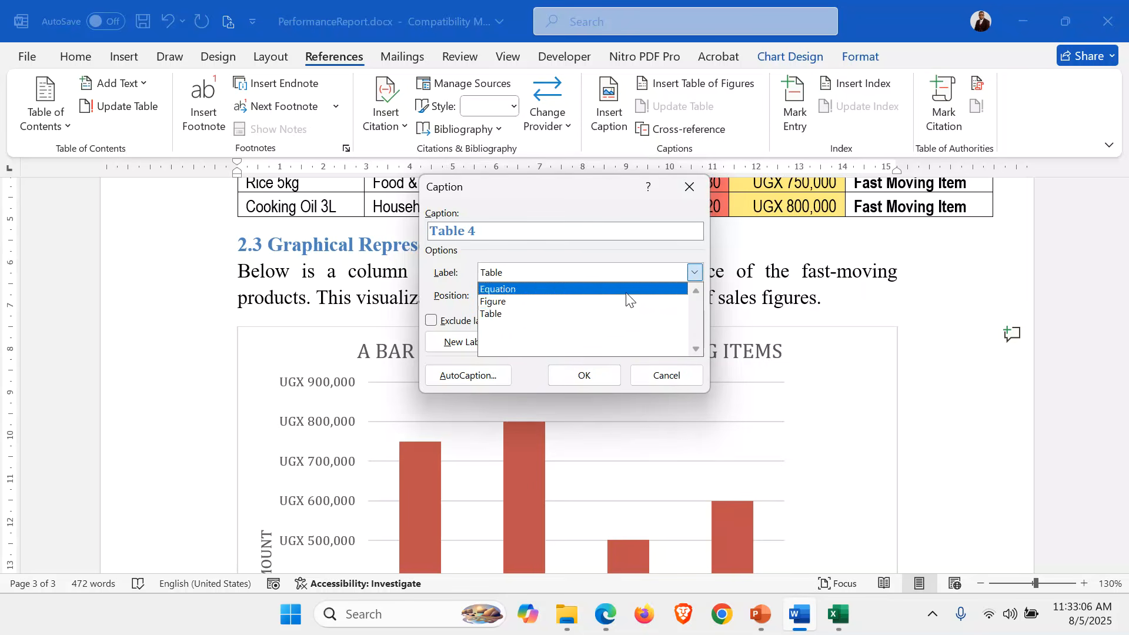
click(505, 302)
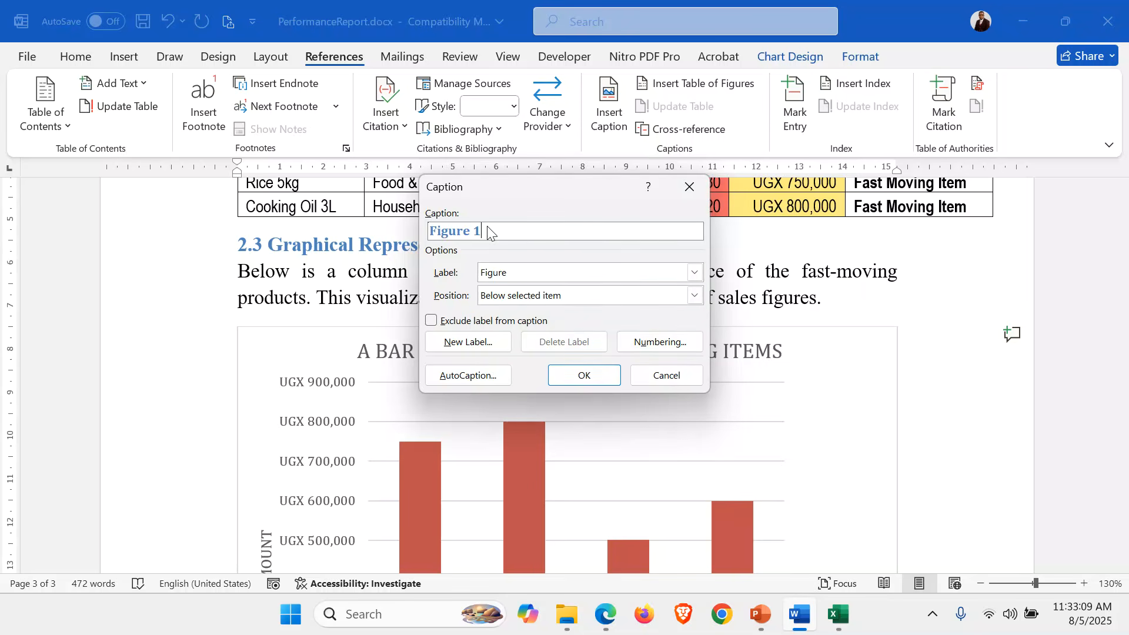
text(: A column graph representing the performance of the fast-moving products.)
click(581, 374)
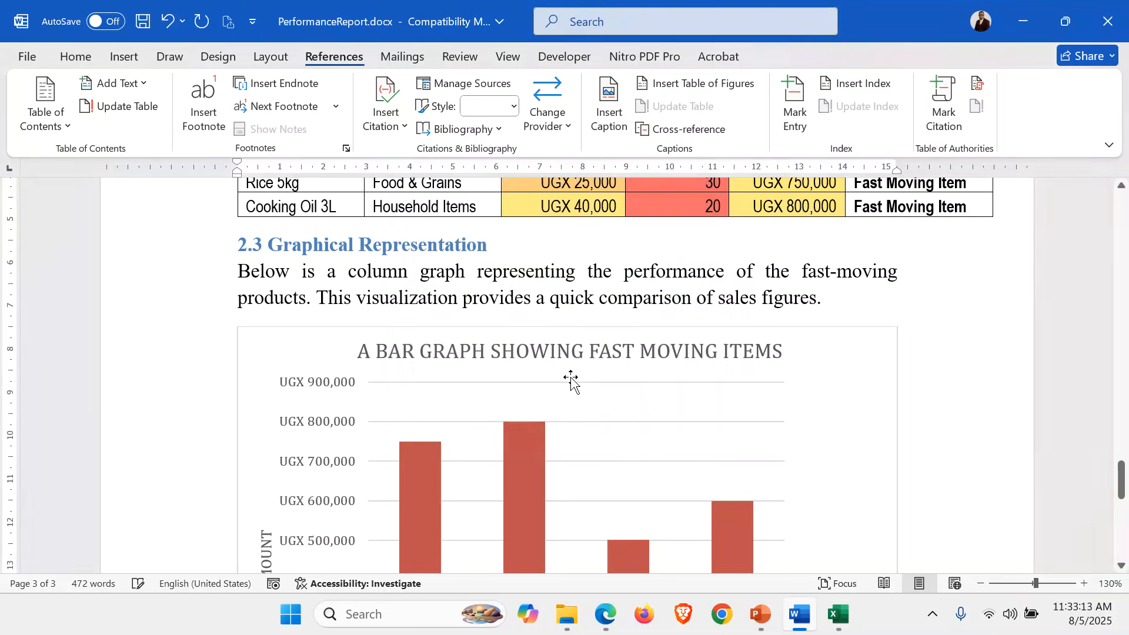
Capitalise 'A' at the start of the Figure 1 caption description.
scroll(487, 323, down, 8)
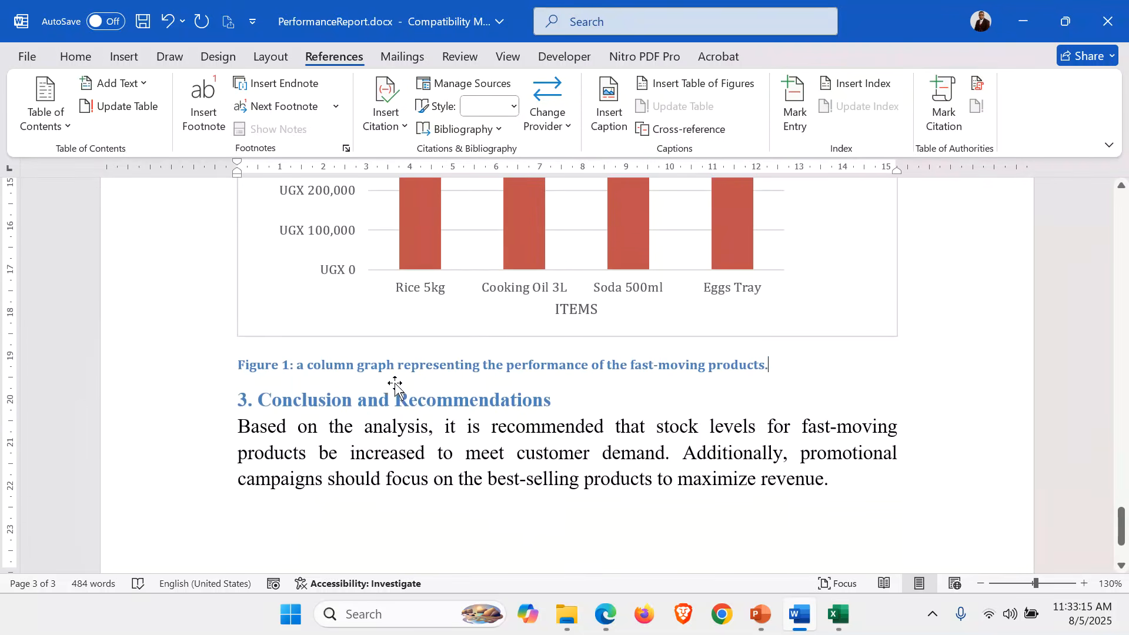
click(308, 366)
key(BackSpace)
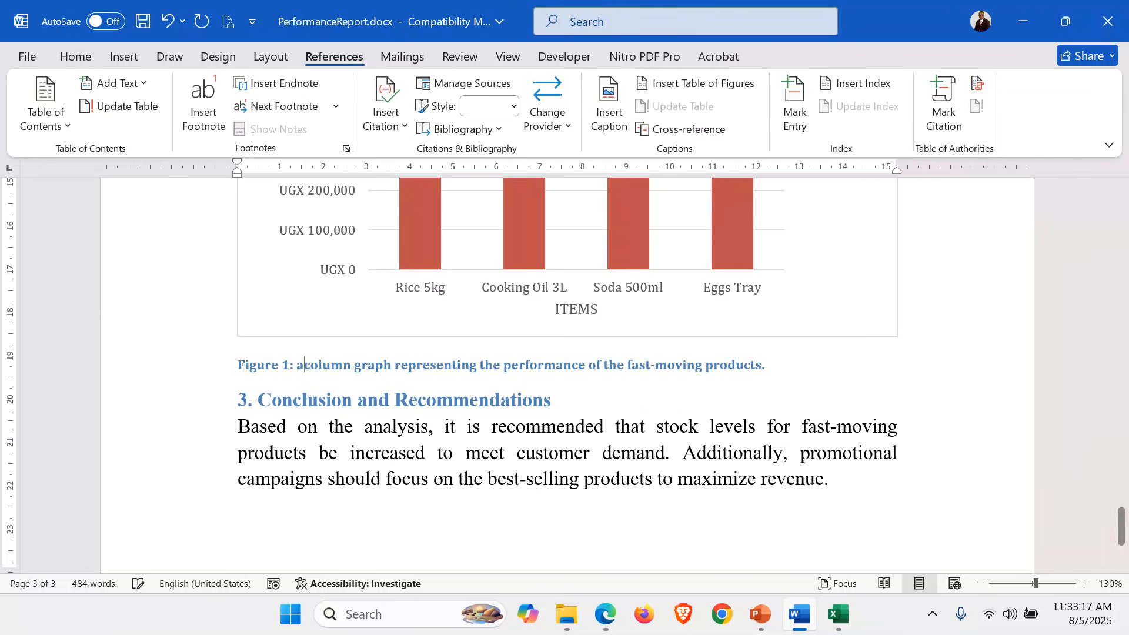
key(BackSpace)
text(A)
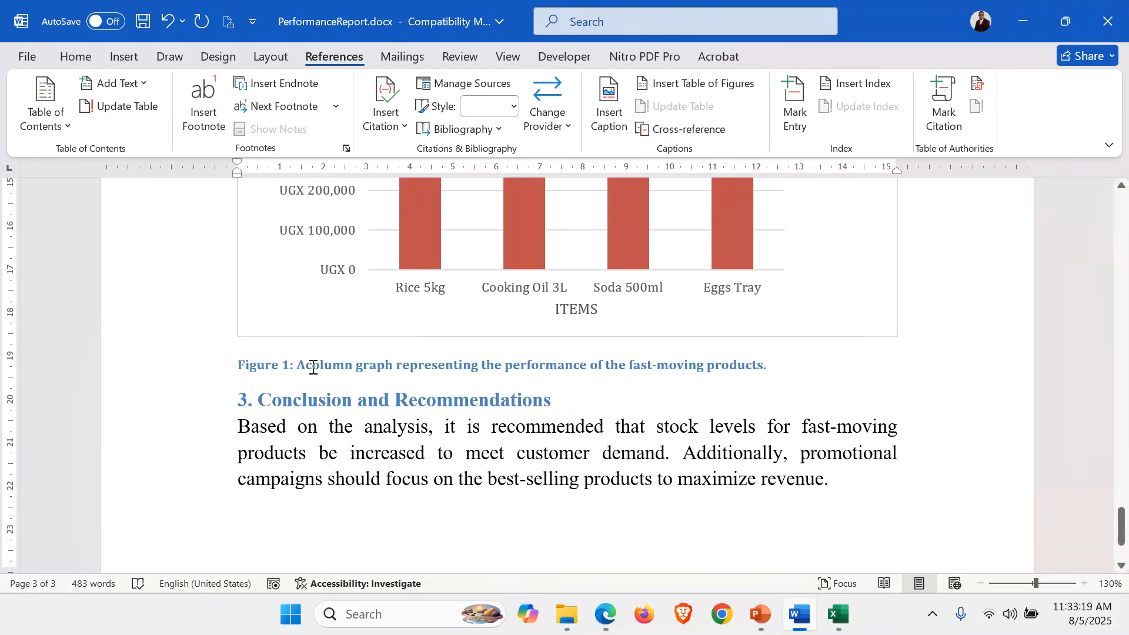
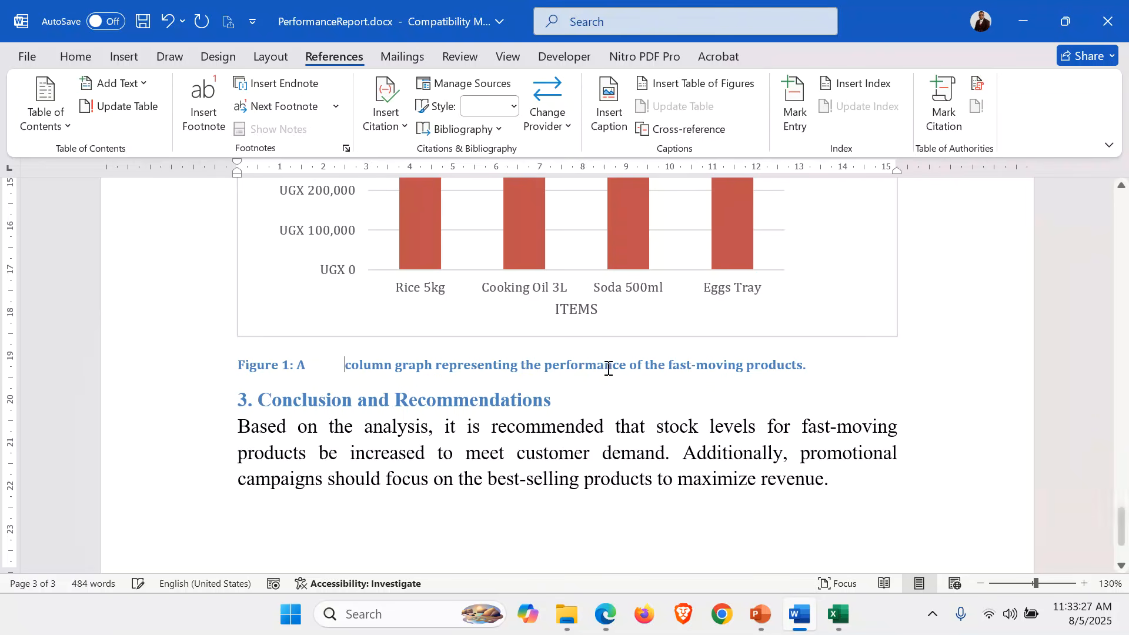
Undo the stray text and delete 'the performance of' from the Figure 1 caption.
key(ctrl+z)
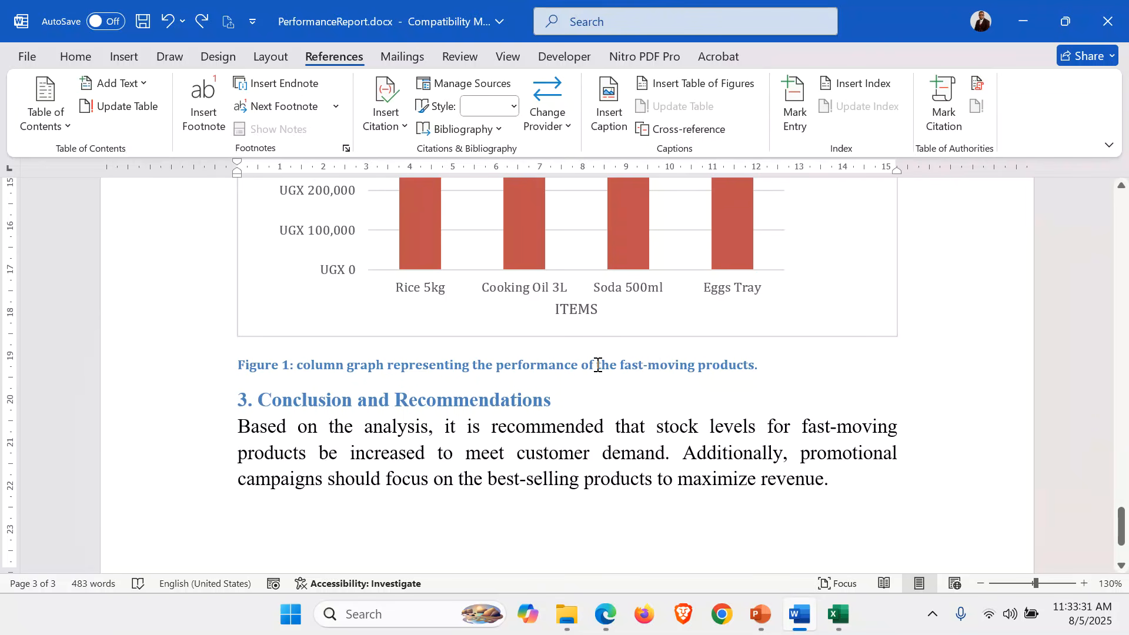
drag(597, 365, 480, 371)
key(BackSpace)
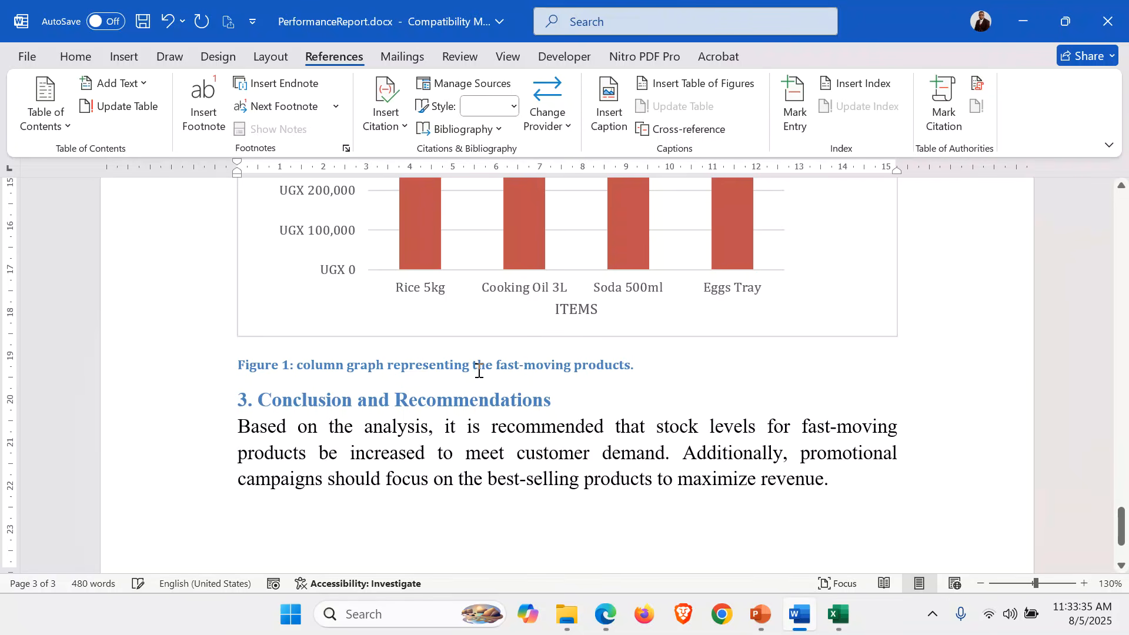
scroll(551, 442, down, 3)
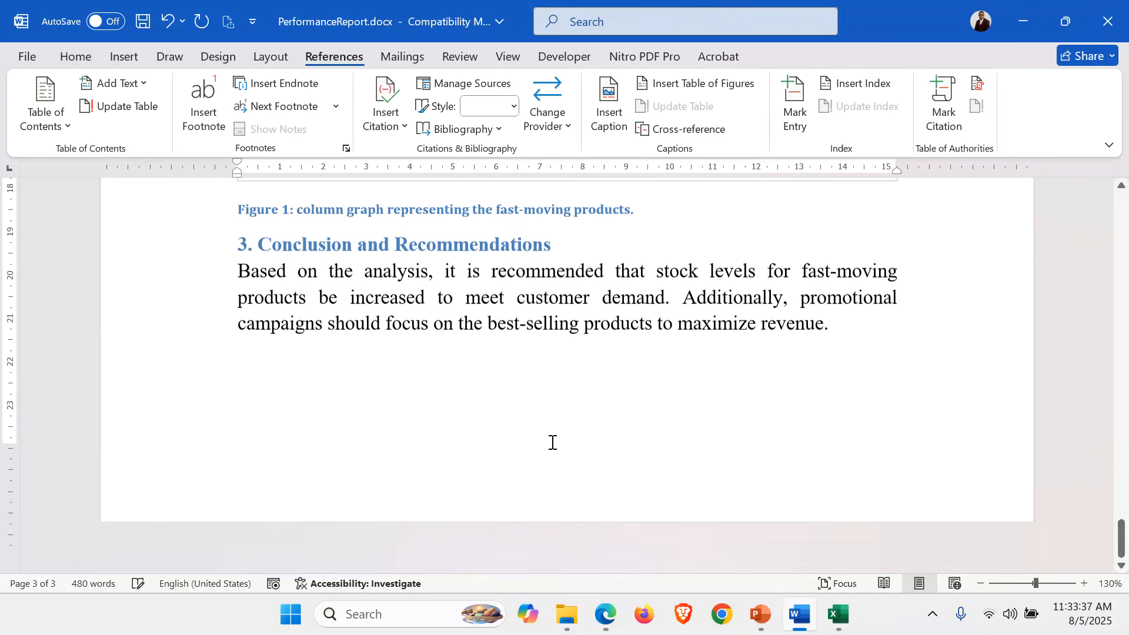
scroll(551, 442, up, 20)
Insert Plain Number 2 page numbers centred at each page bottom and close the footer.
scroll(551, 443, up, 10)
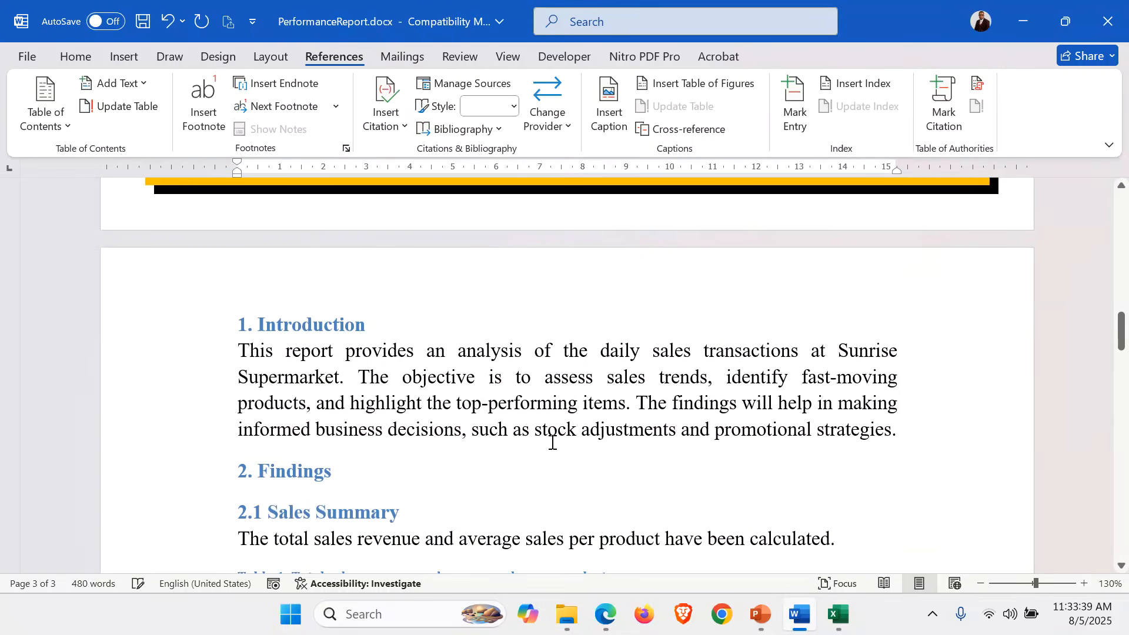
click(496, 408)
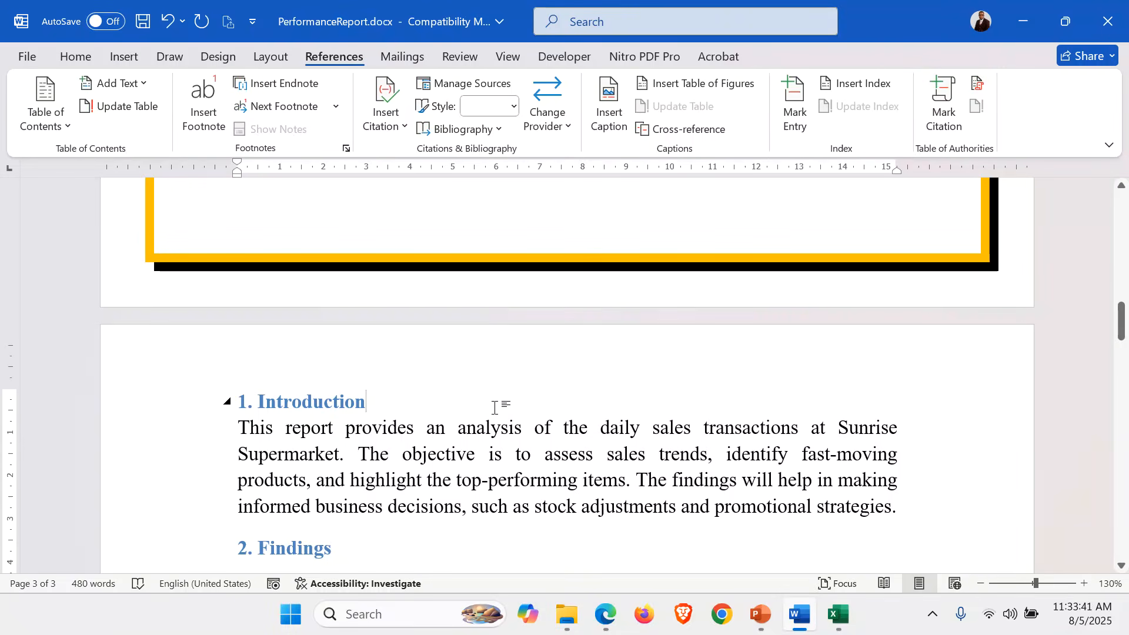
click(123, 59)
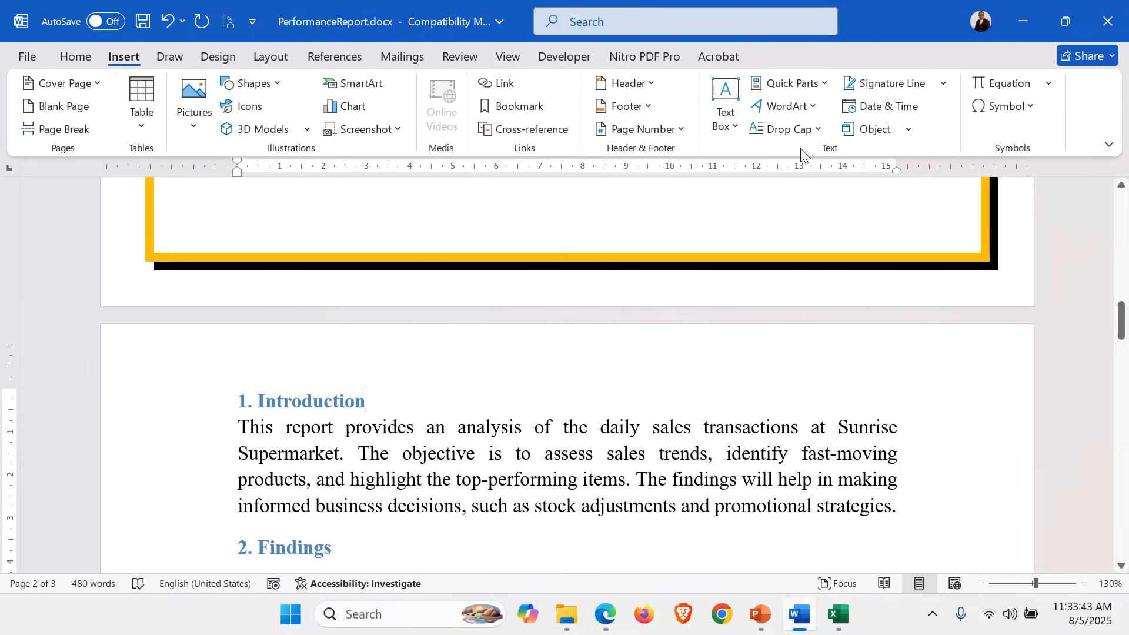
click(681, 131)
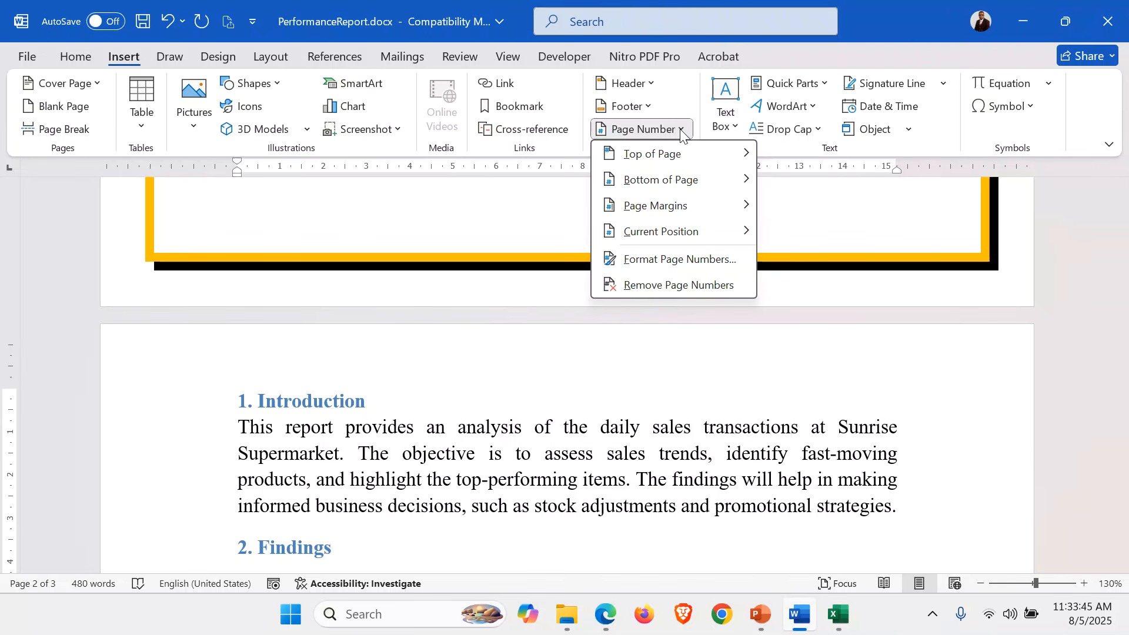
mouse_move(694, 179)
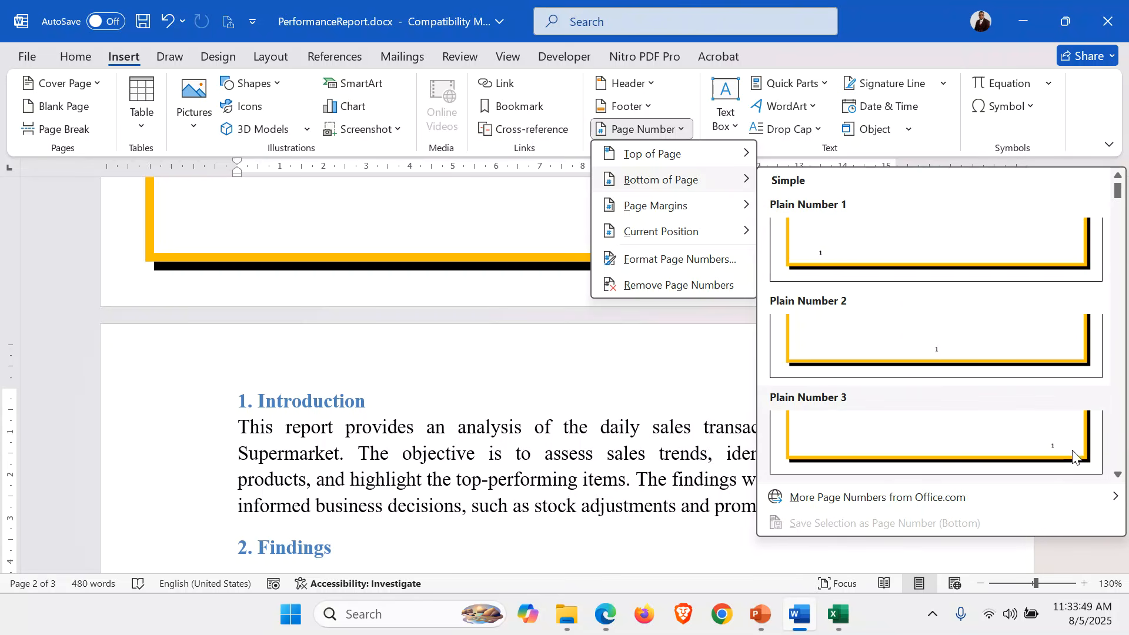
click(947, 347)
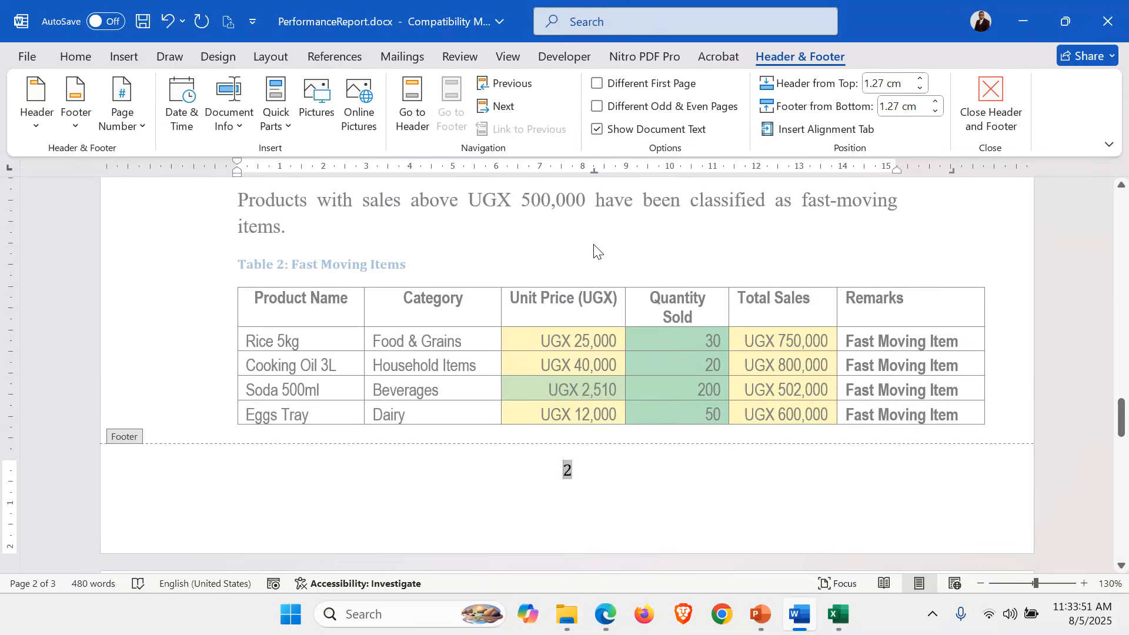
double_click(594, 252)
Scroll through the pages to check the numbering, returning to the title page.
scroll(605, 462, down, 5)
scroll(605, 457, up, 3)
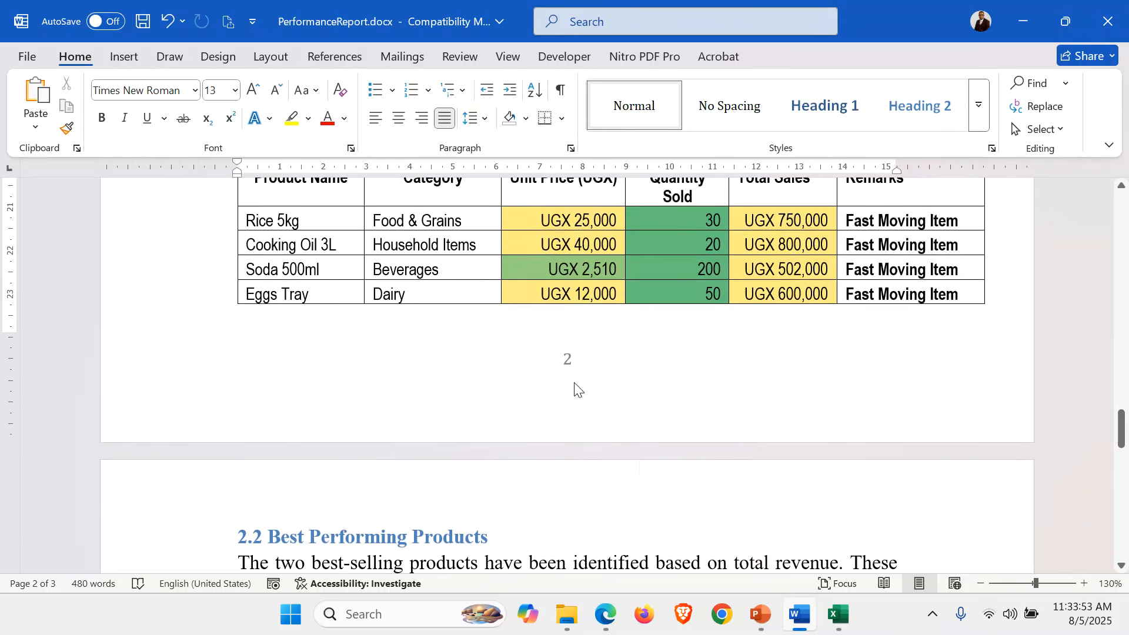
scroll(617, 461, down, 5)
scroll(617, 461, up, 20)
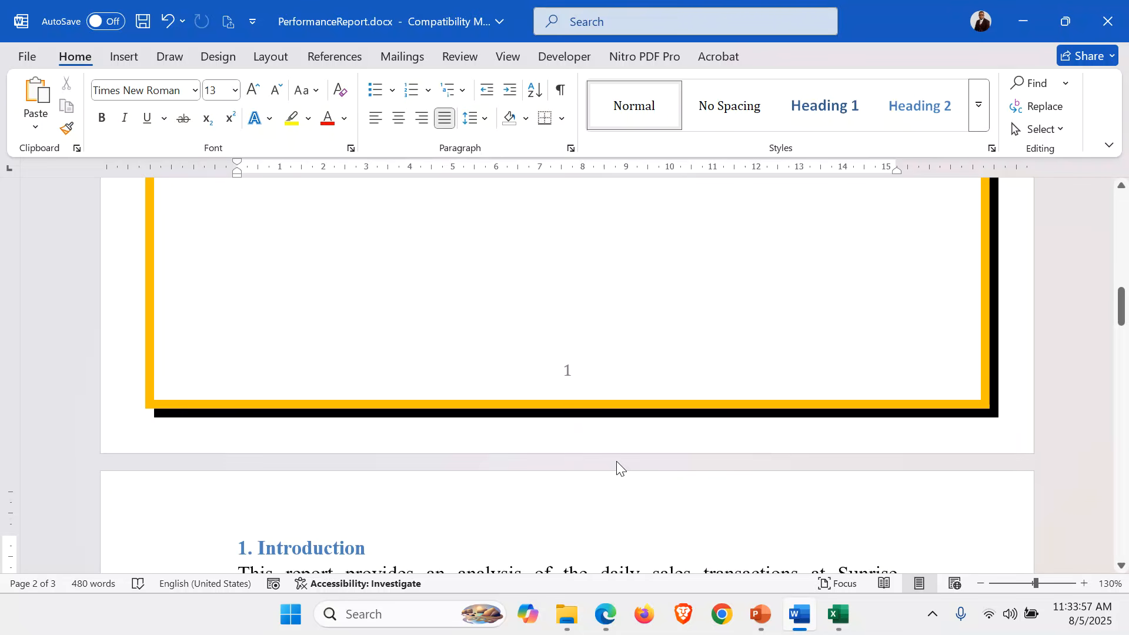
scroll(616, 461, up, 6)
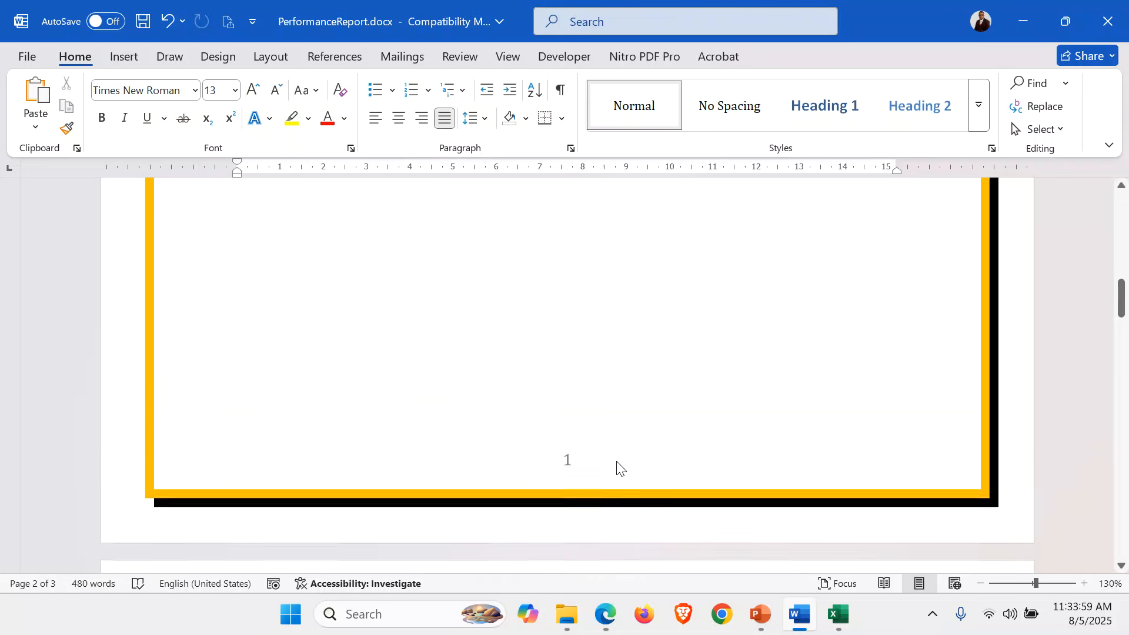
scroll(616, 461, down, 1)
click(538, 343)
scroll(538, 343, down, 6)
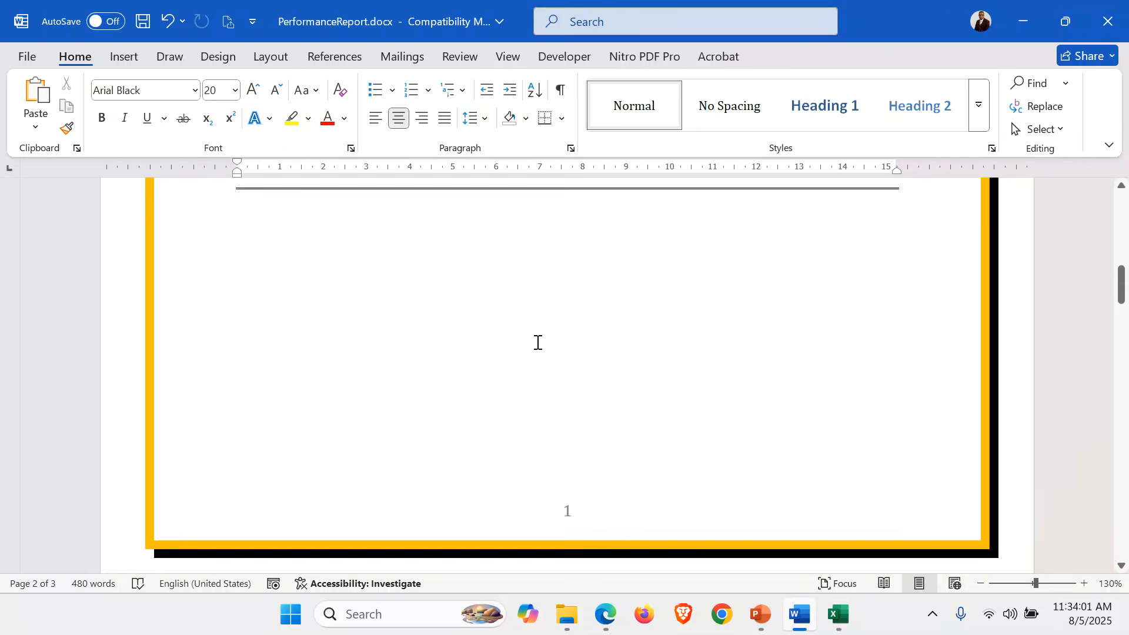
Insert Automatic Table 2 as a table of contents on a new line above 1. Introduction.
click(241, 363)
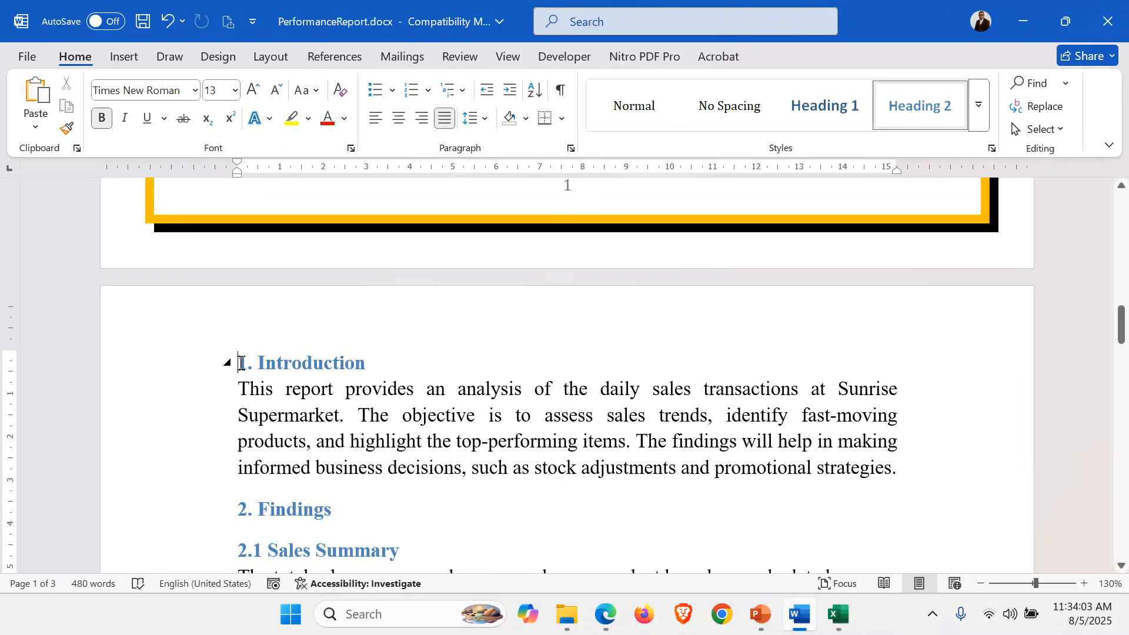
key(Return)
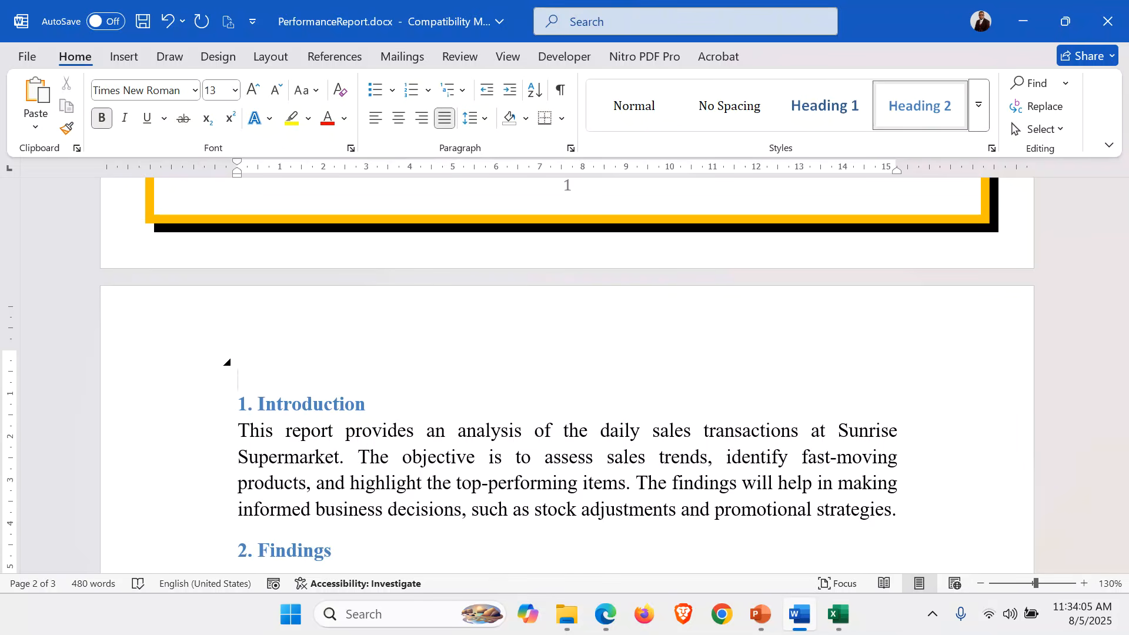
click(146, 364)
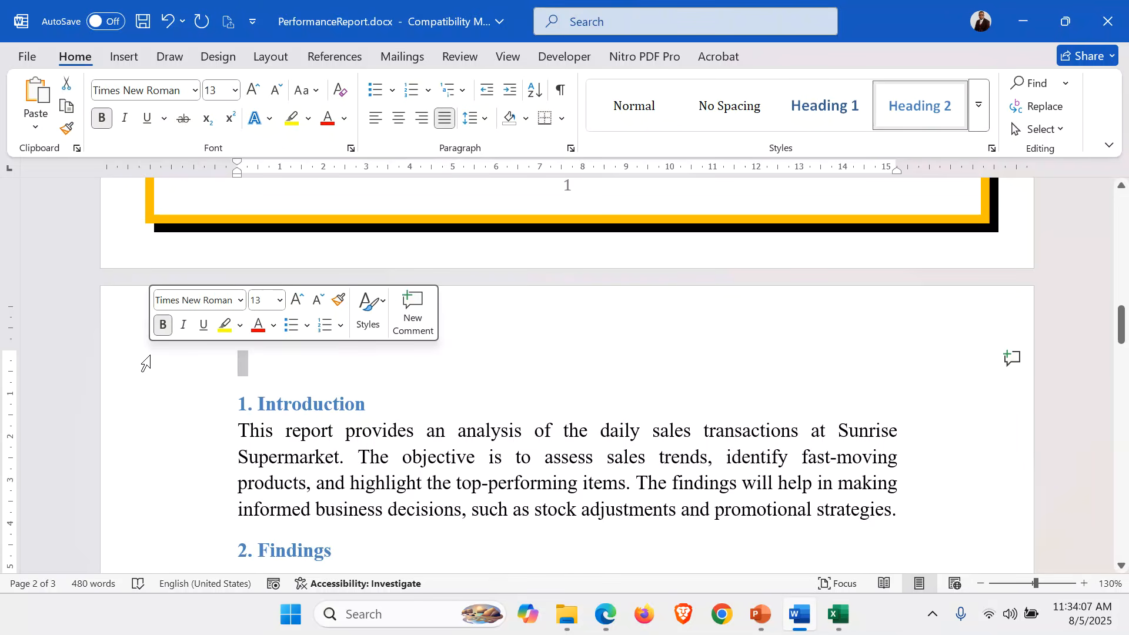
click(325, 50)
click(69, 126)
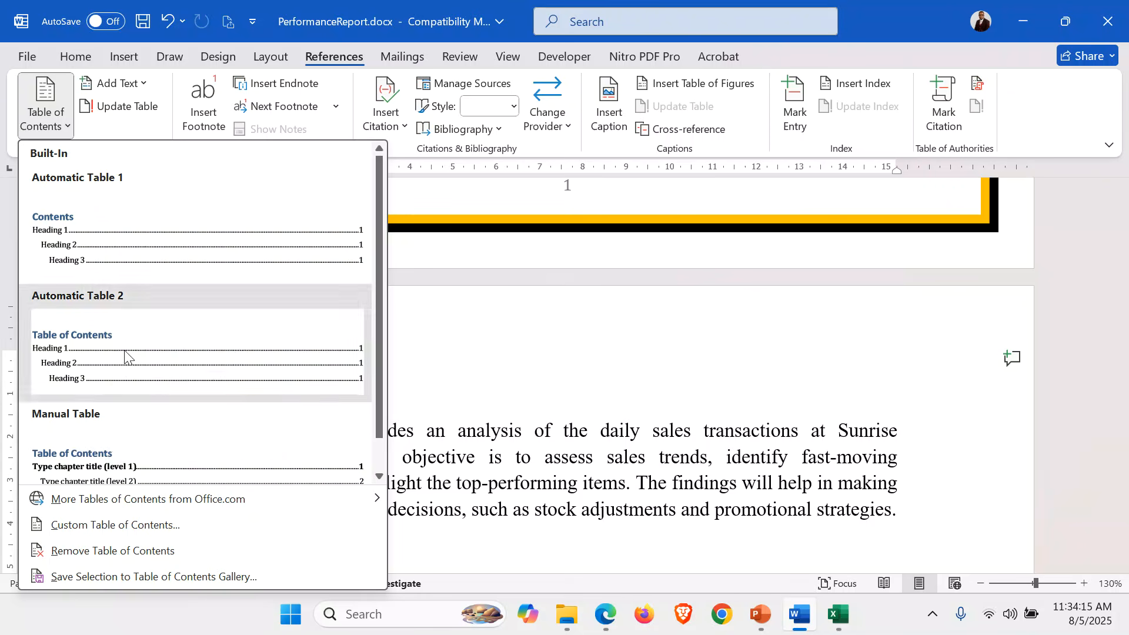
click(125, 355)
scroll(391, 324, up, 3)
scroll(392, 327, up, 3)
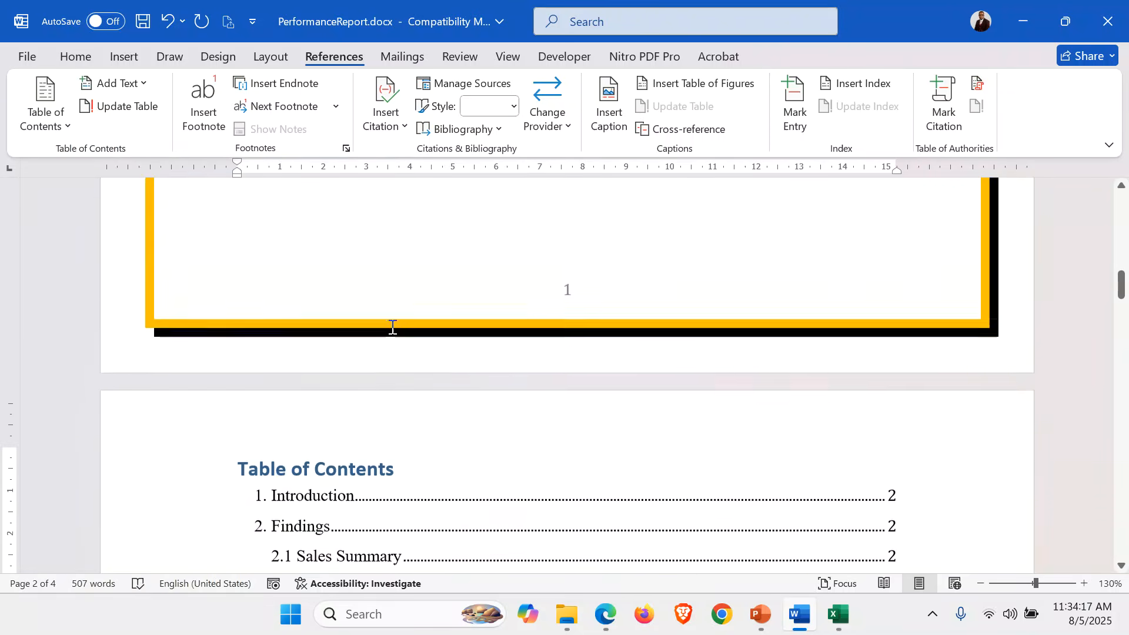
scroll(393, 327, down, 4)
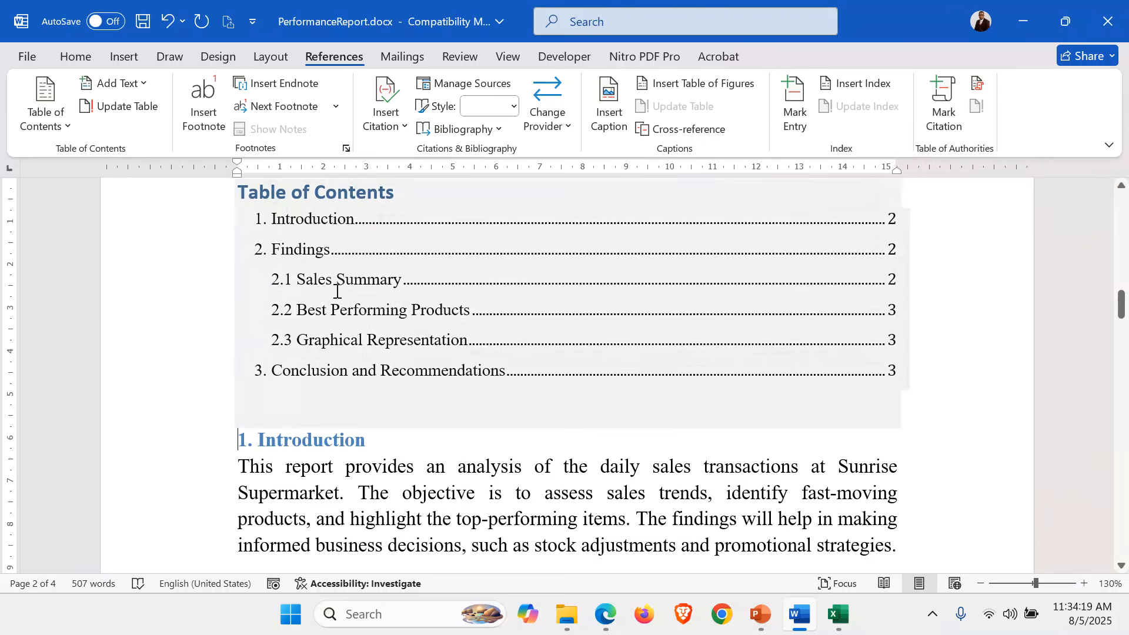
scroll(406, 289, up, 2)
Make the Table of Contents title centred, UPPERCASE and red.
drag(404, 260, 239, 262)
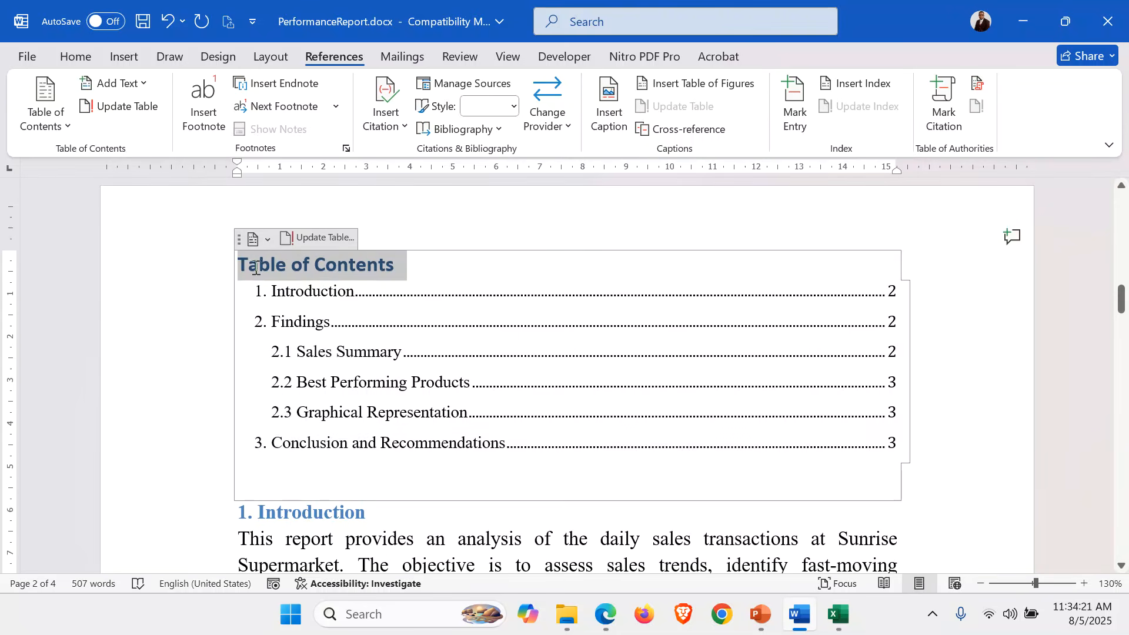
click(76, 56)
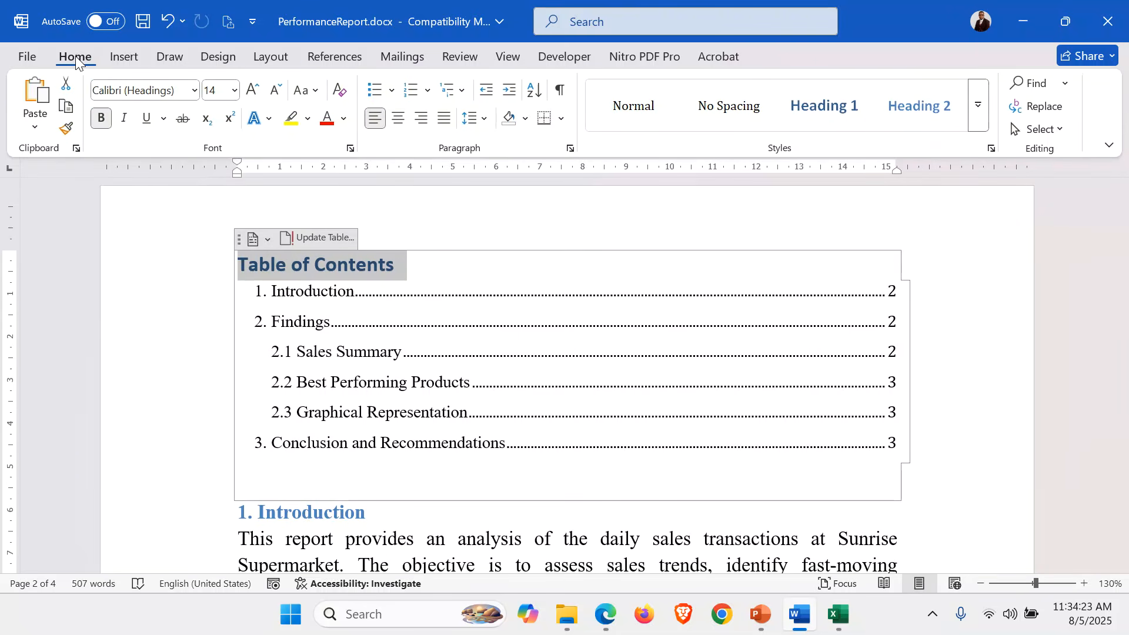
click(422, 117)
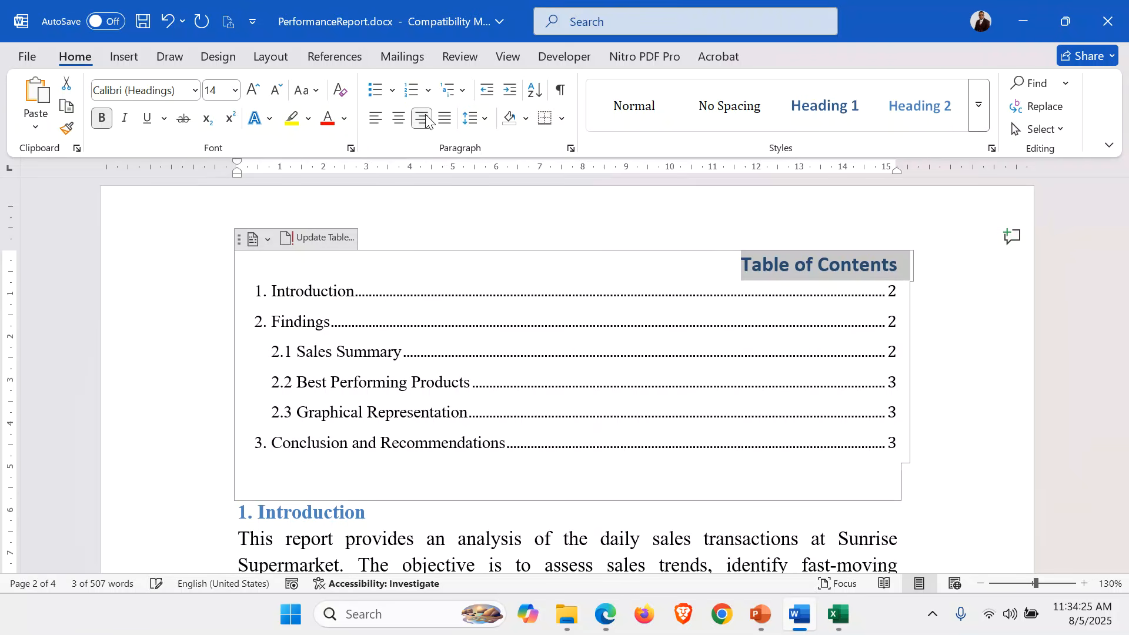
click(398, 118)
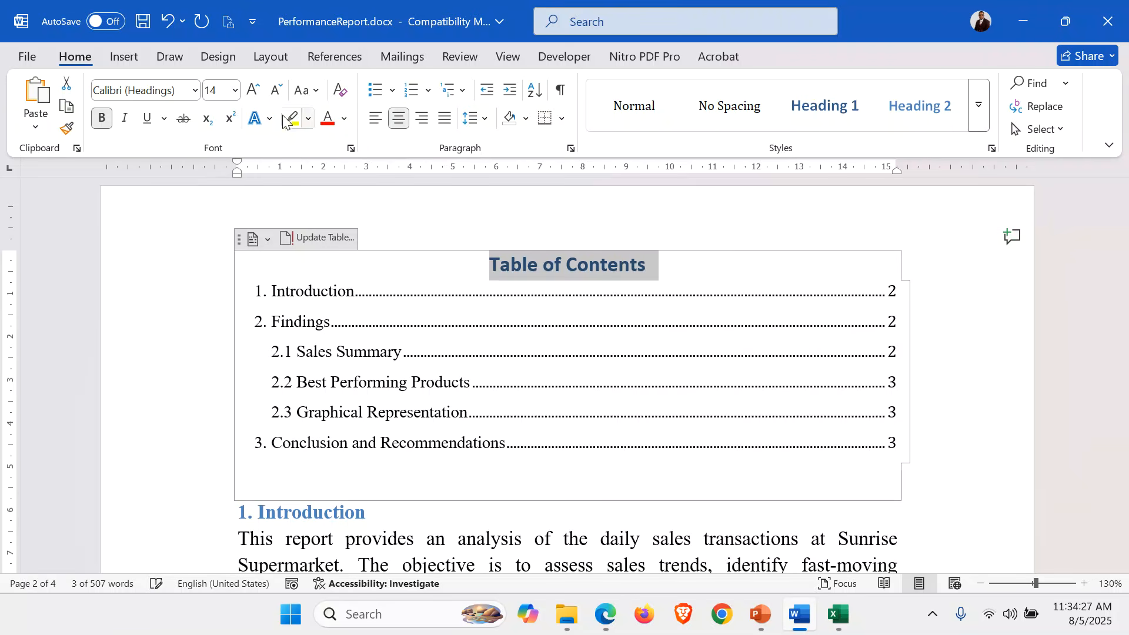
click(316, 93)
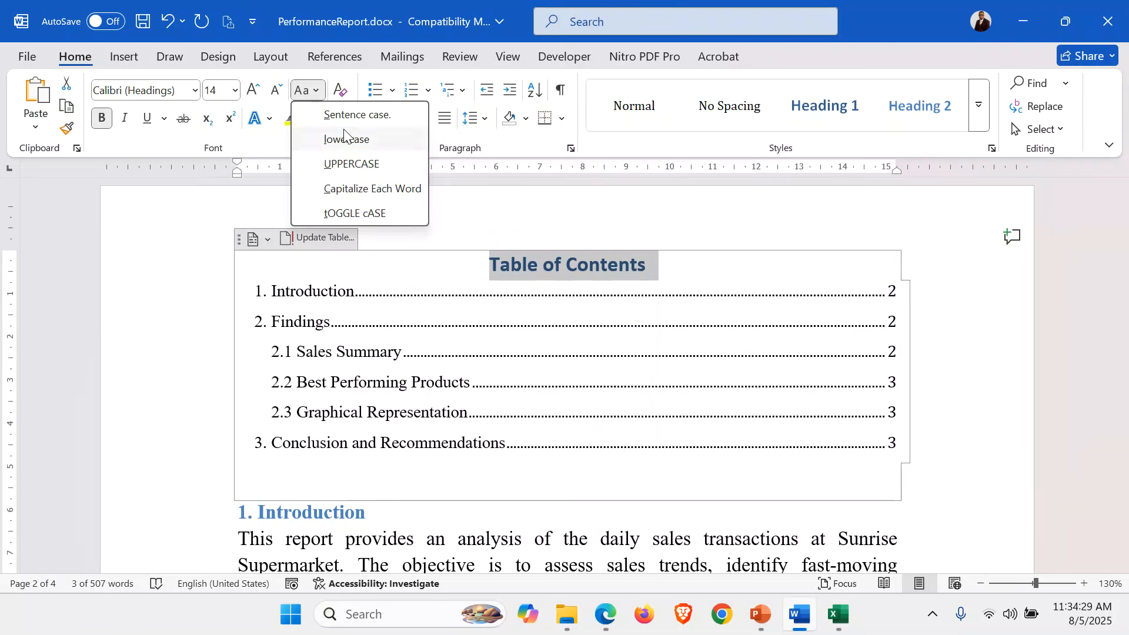
click(363, 164)
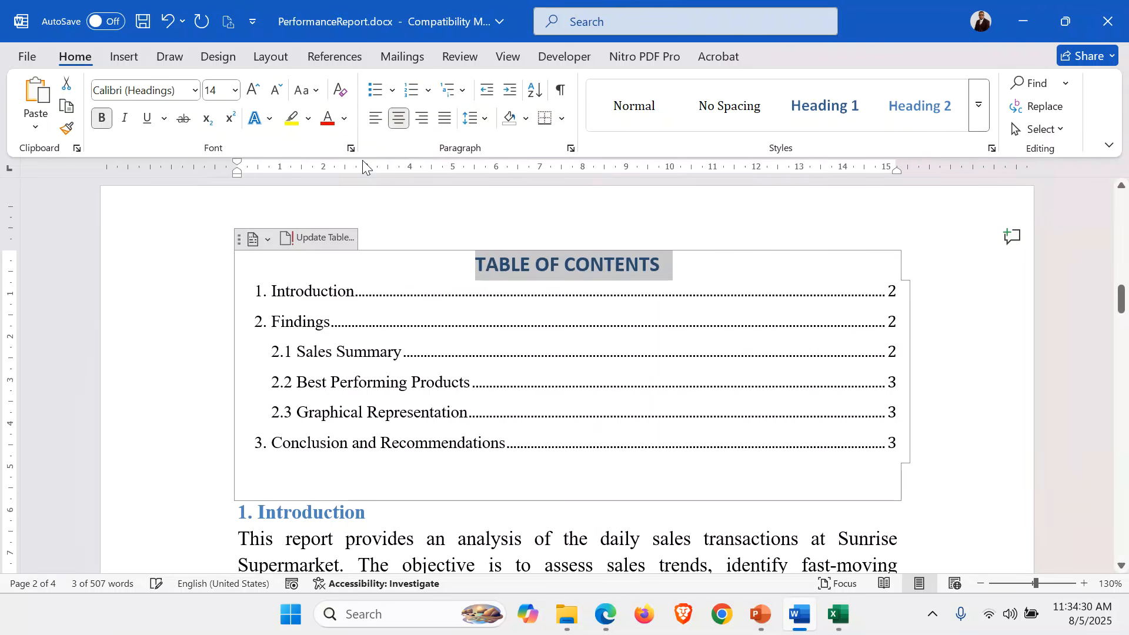
click(327, 119)
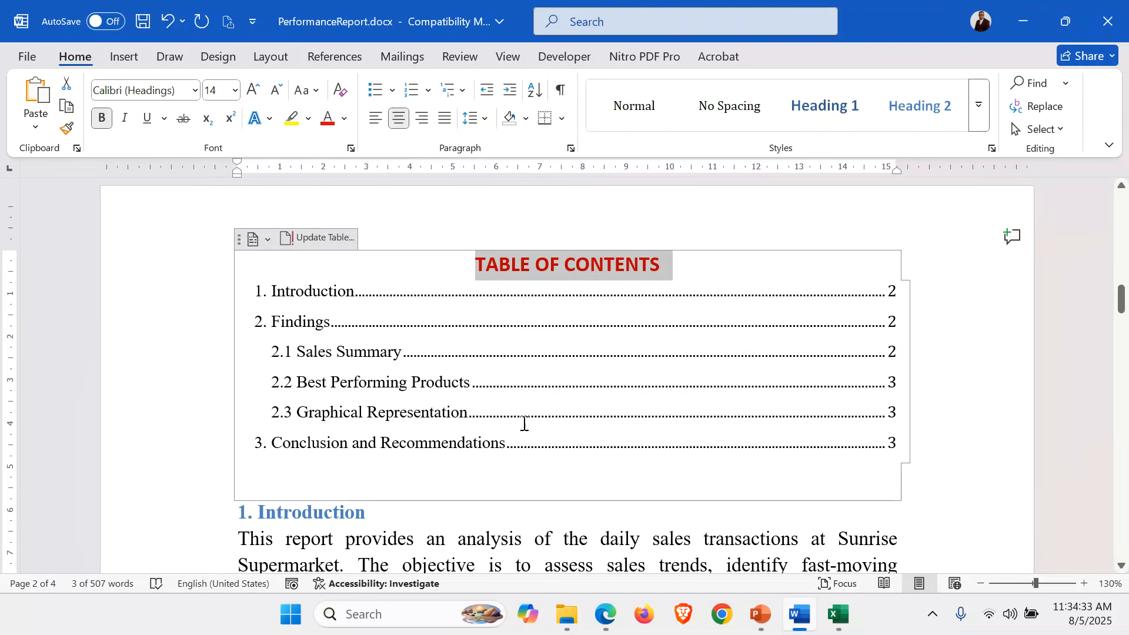
click(441, 512)
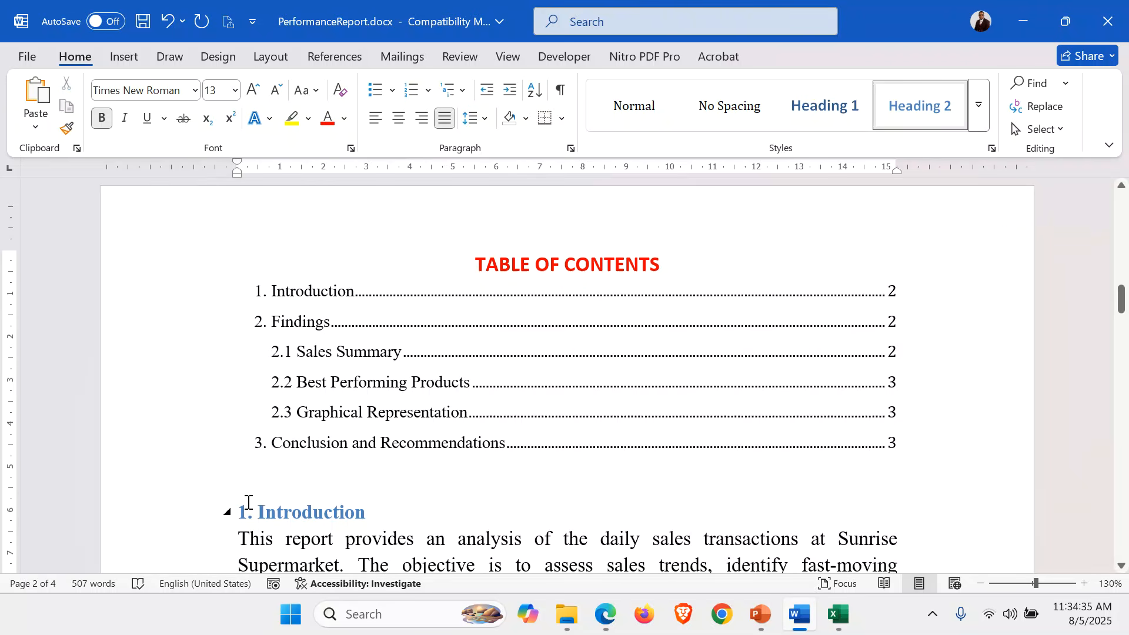
Add an empty line without heading formatting above 1. Introduction.
click(959, 478)
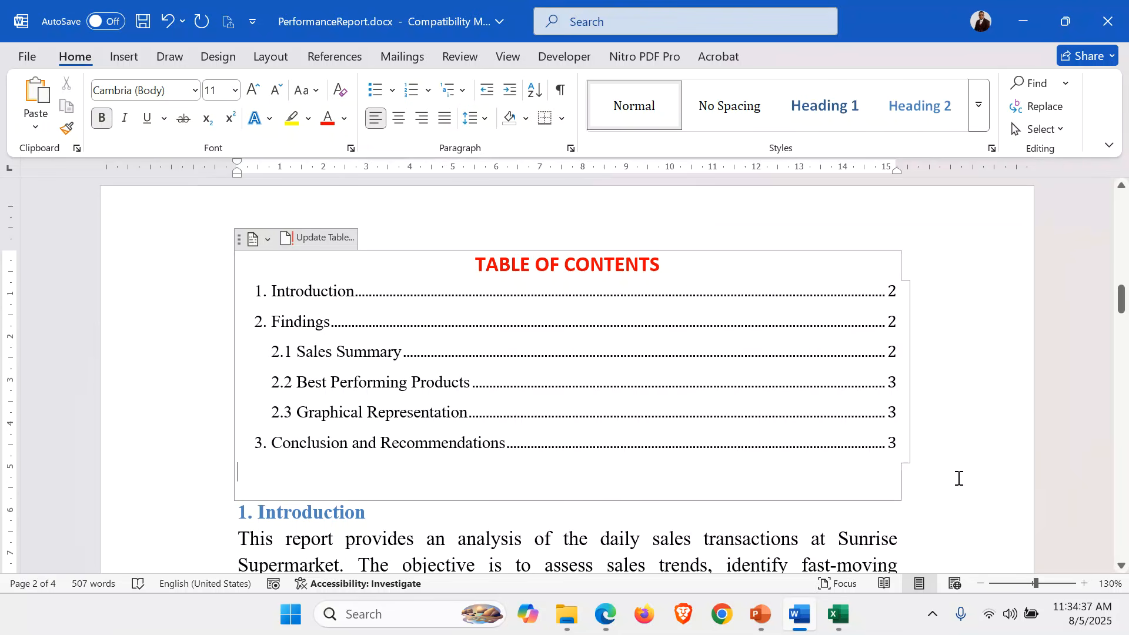
click(213, 518)
click(235, 521)
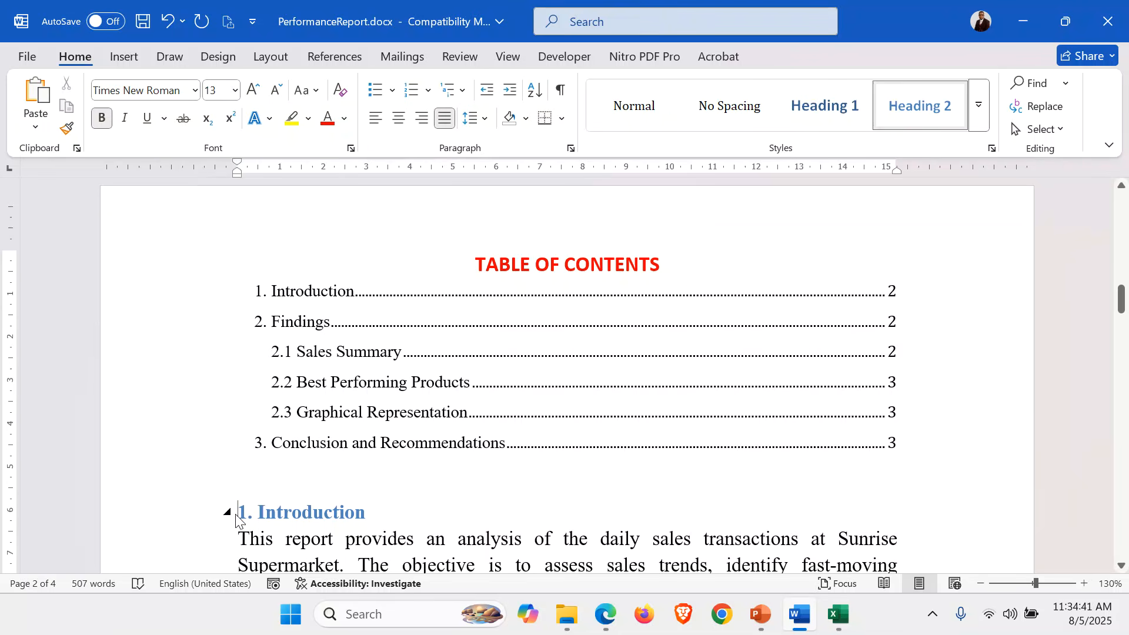
key(Return)
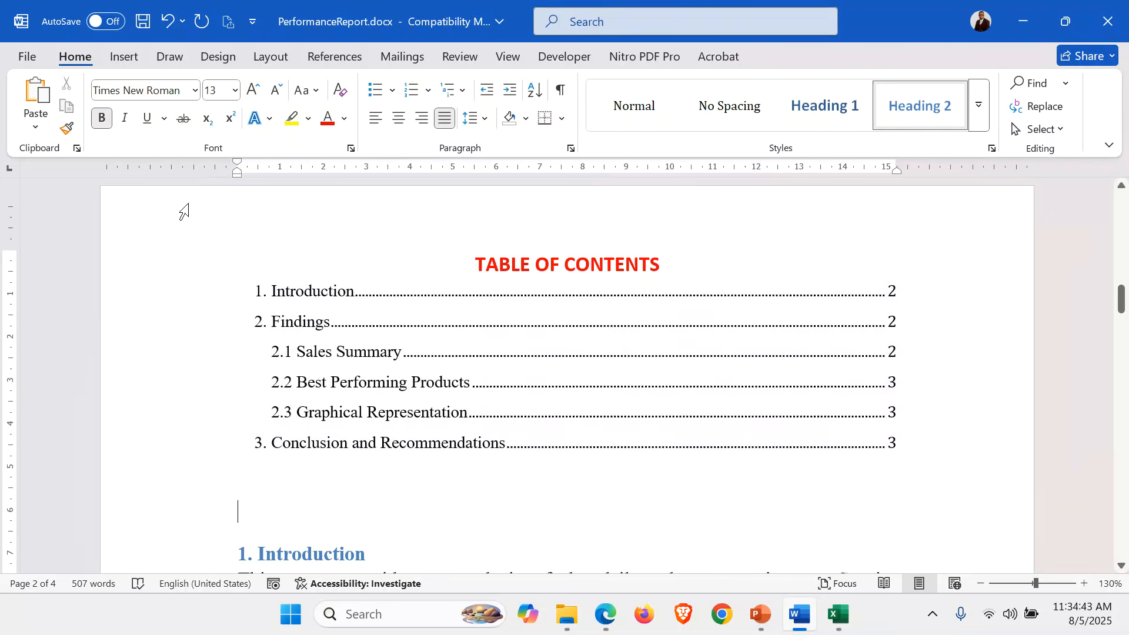
click(151, 521)
click(339, 90)
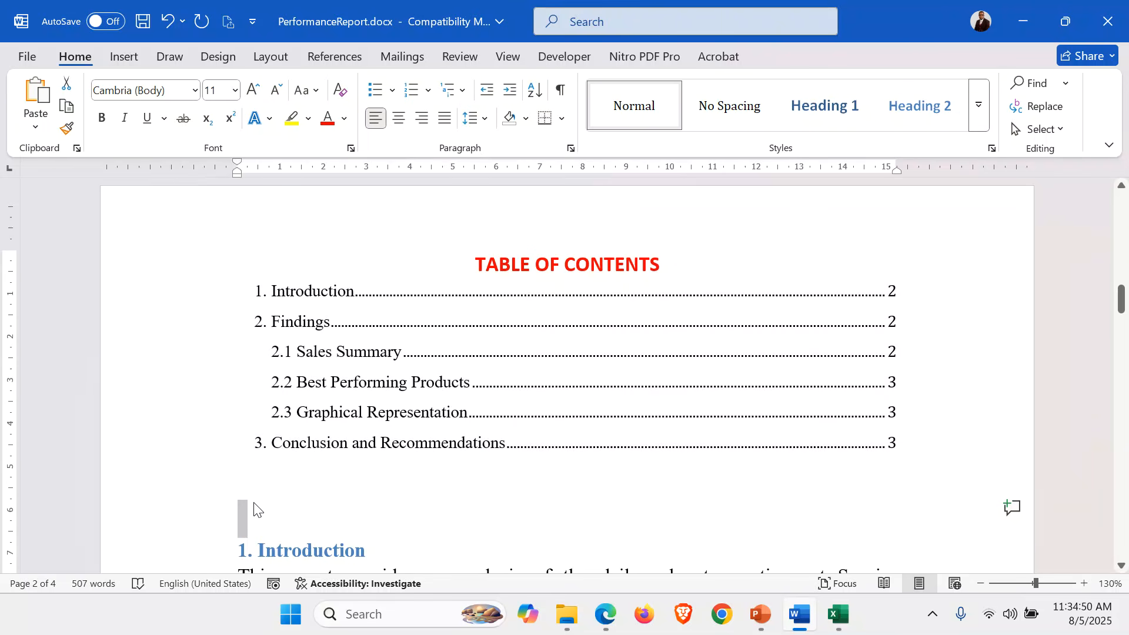
click(252, 507)
Insert a table of figures using the Table caption label there.
click(333, 56)
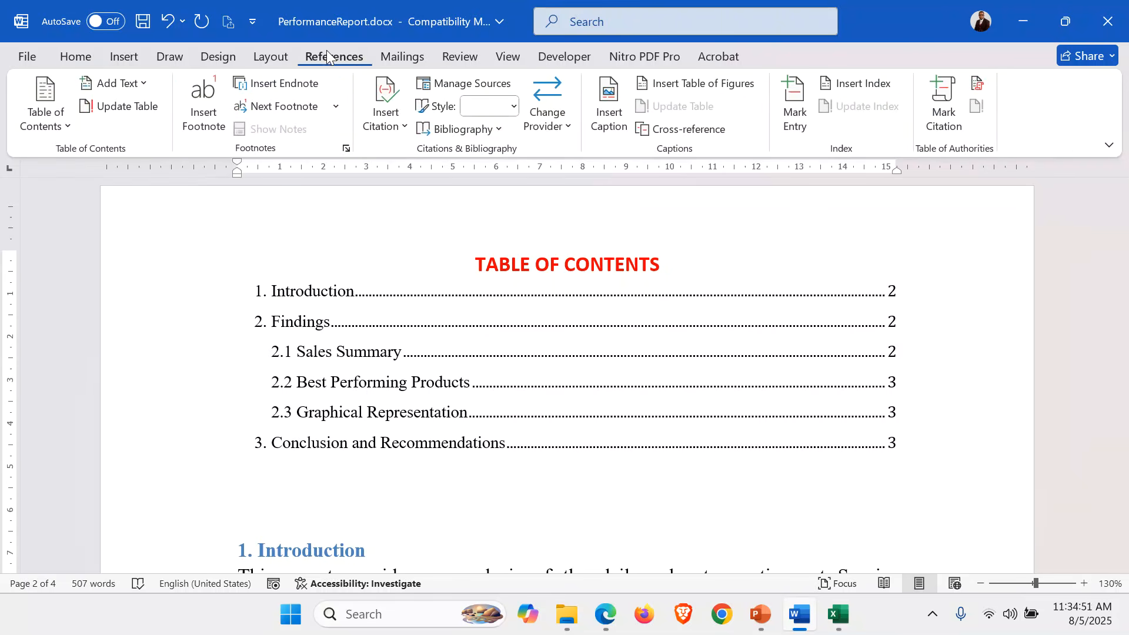
click(713, 87)
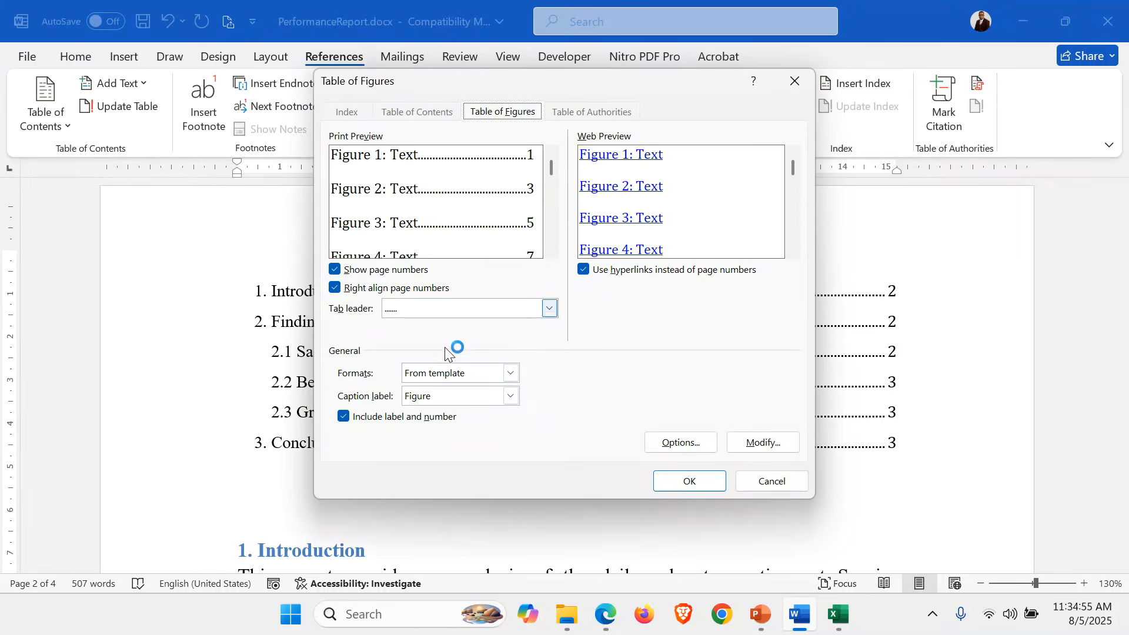
click(510, 398)
click(426, 448)
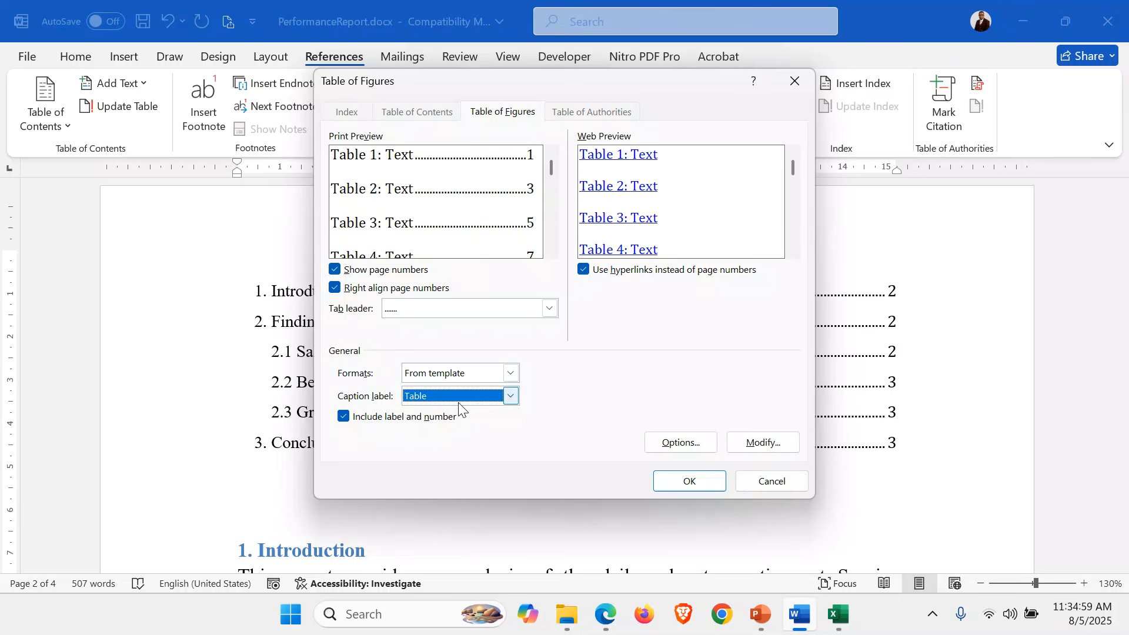
click(693, 478)
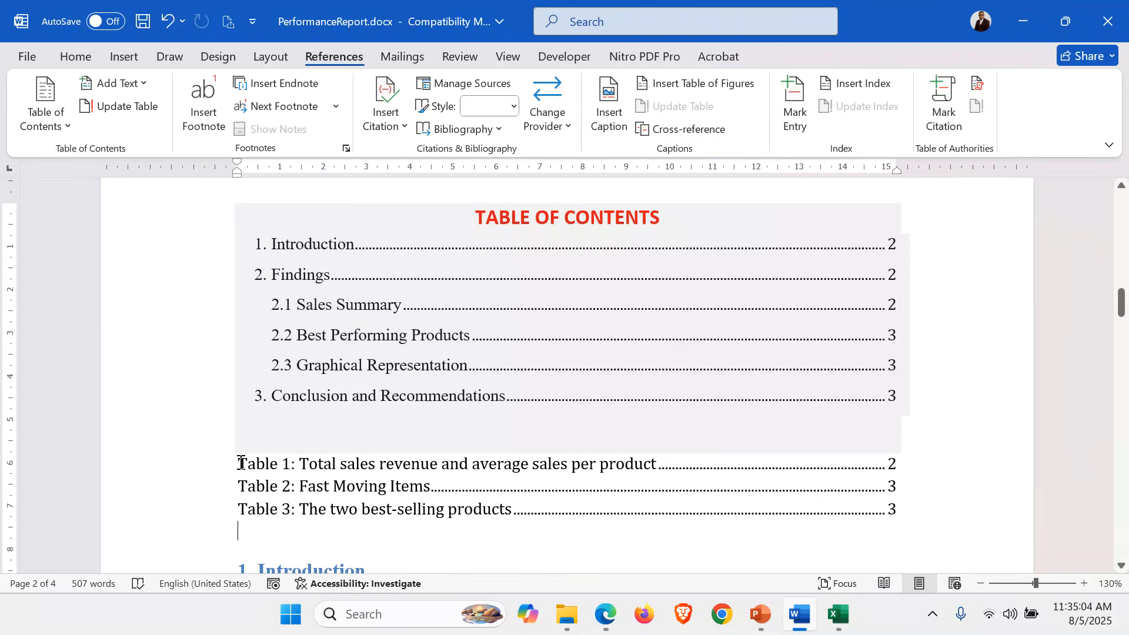
click(241, 463)
Add a LIST OF TABLES heading above the list, bold, centred, red and 18 pt.
key(Return)
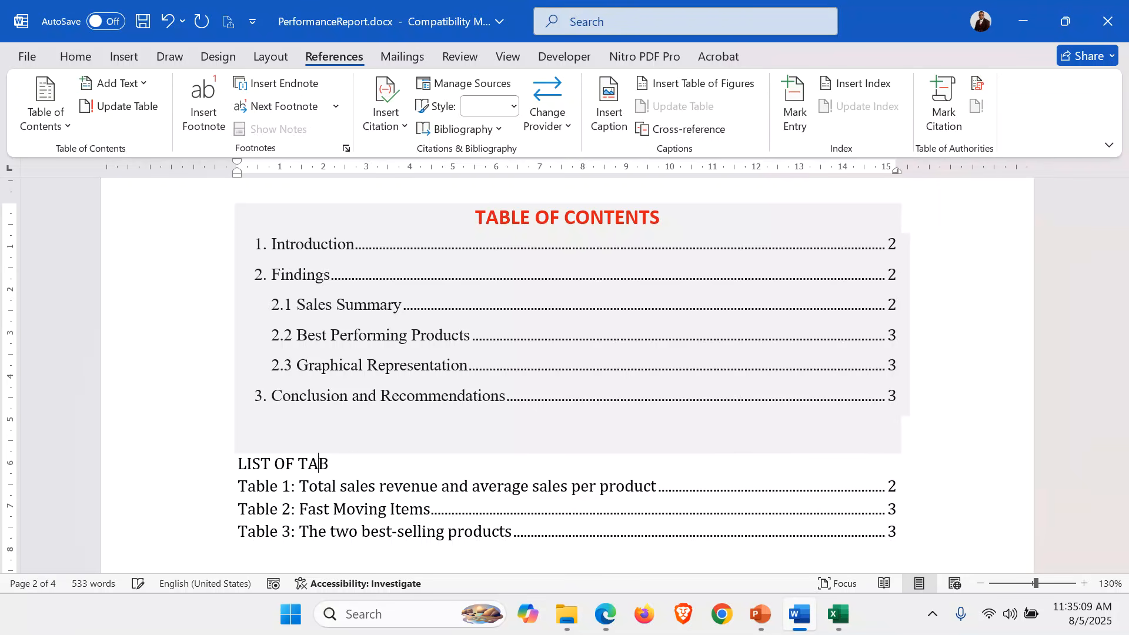
click(175, 468)
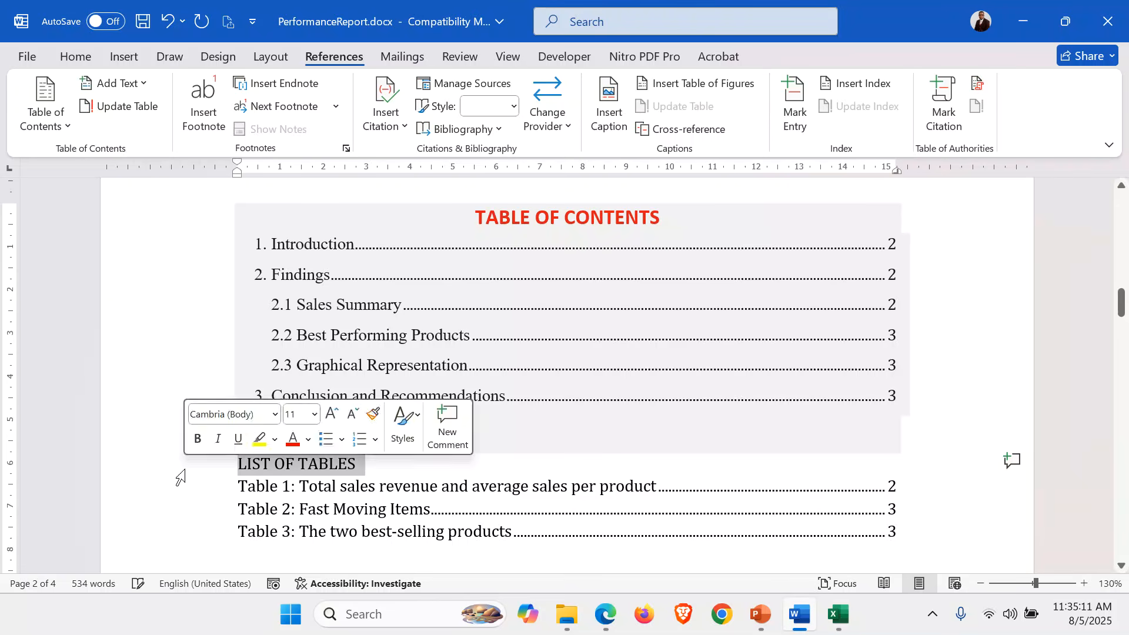
click(84, 60)
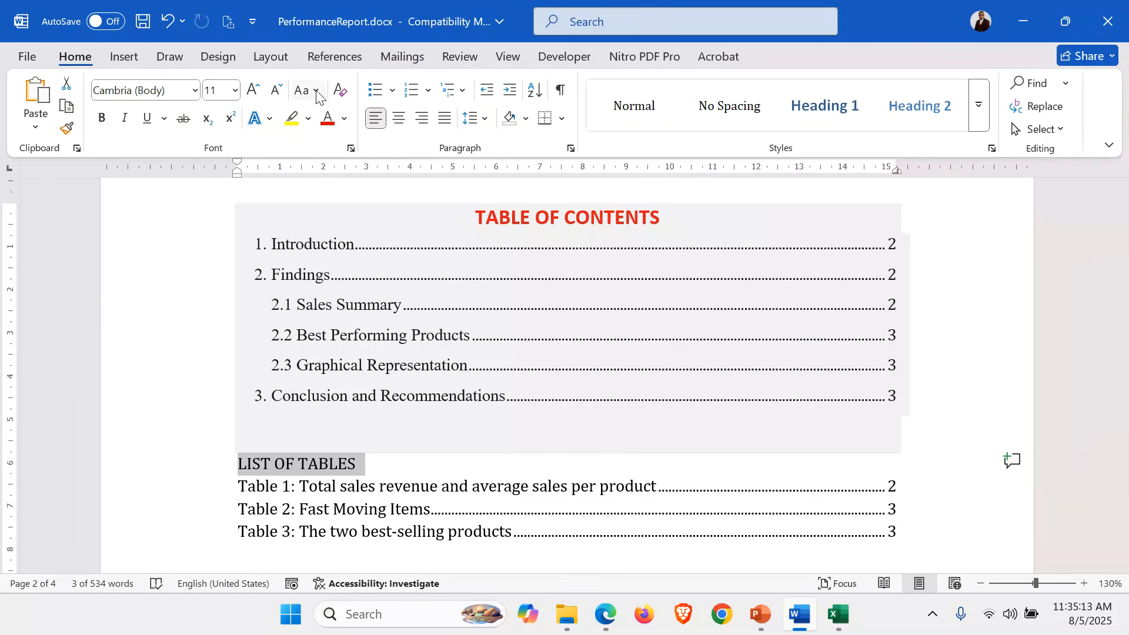
click(102, 119)
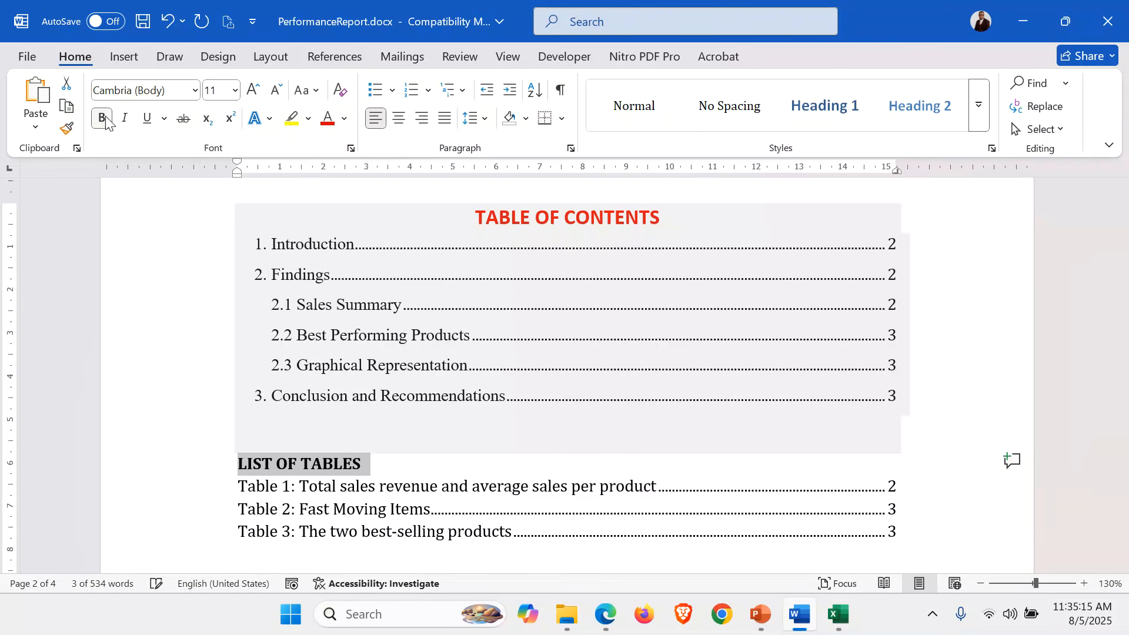
click(399, 119)
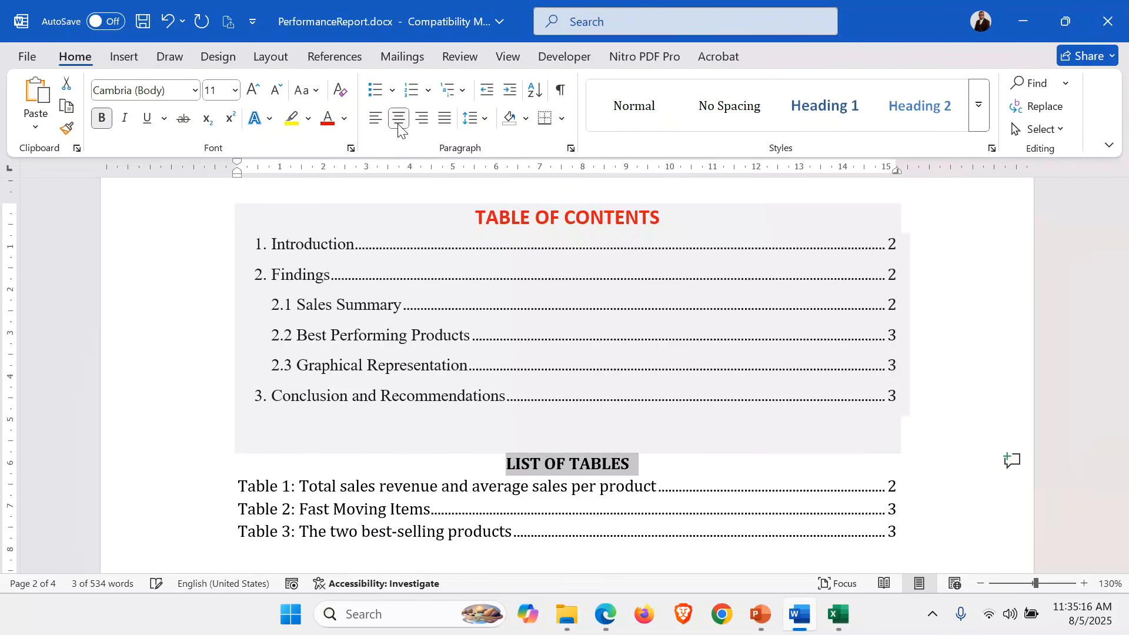
click(254, 91)
click(253, 91)
click(253, 91)
click(253, 91)
click(254, 92)
click(254, 92)
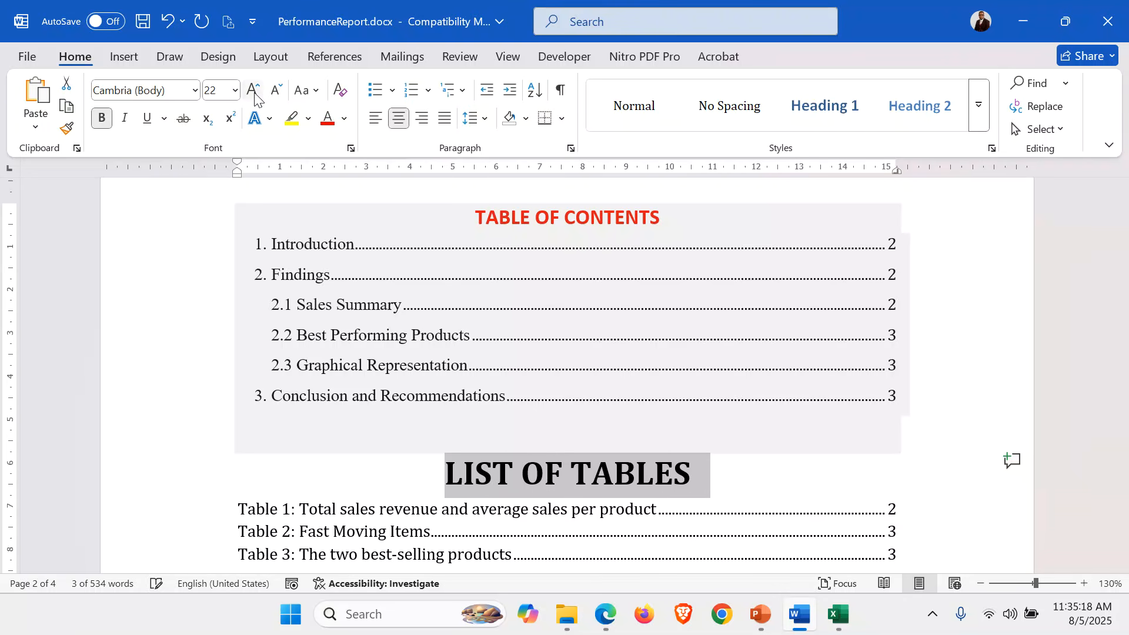
click(328, 121)
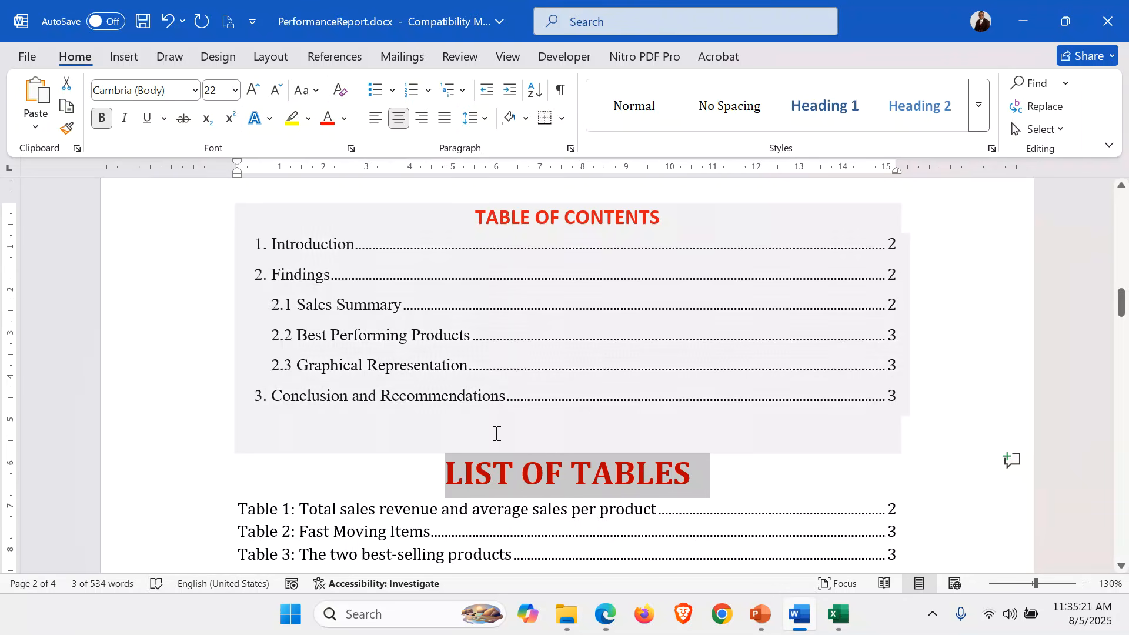
click(277, 93)
click(278, 93)
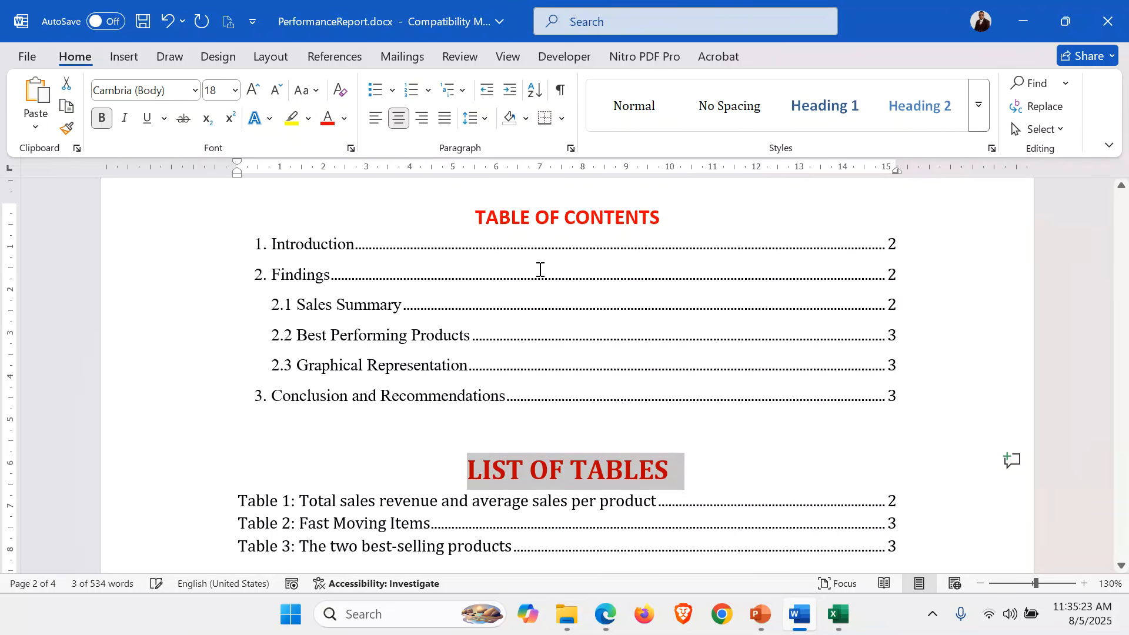
Add an empty line after the Table 3 entry.
scroll(867, 494, down, 5)
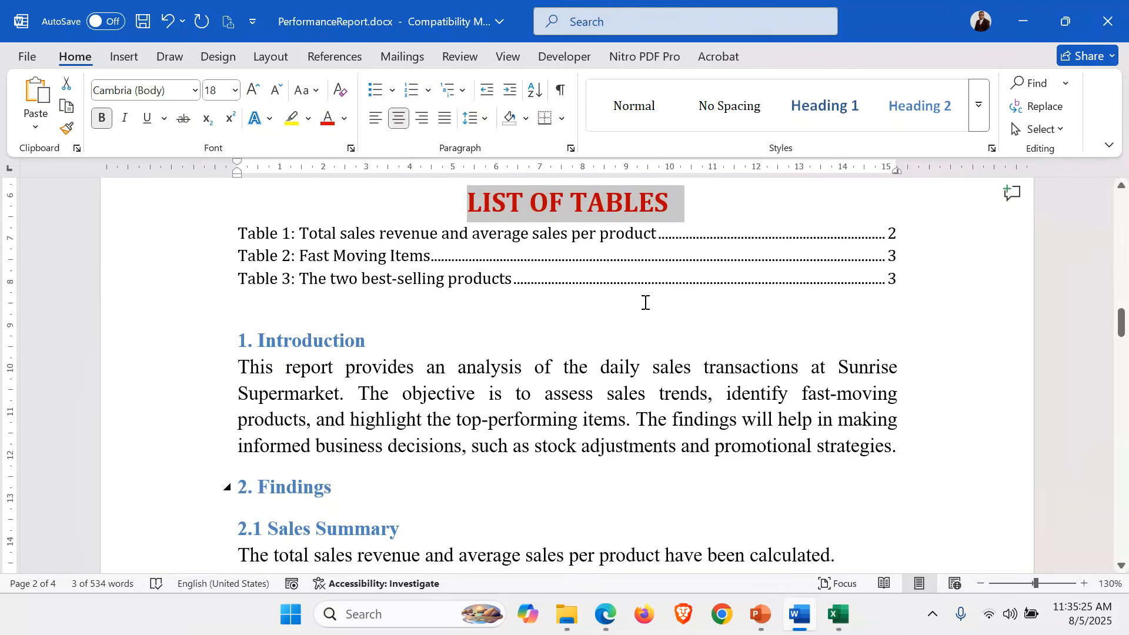
click(628, 311)
key(Return)
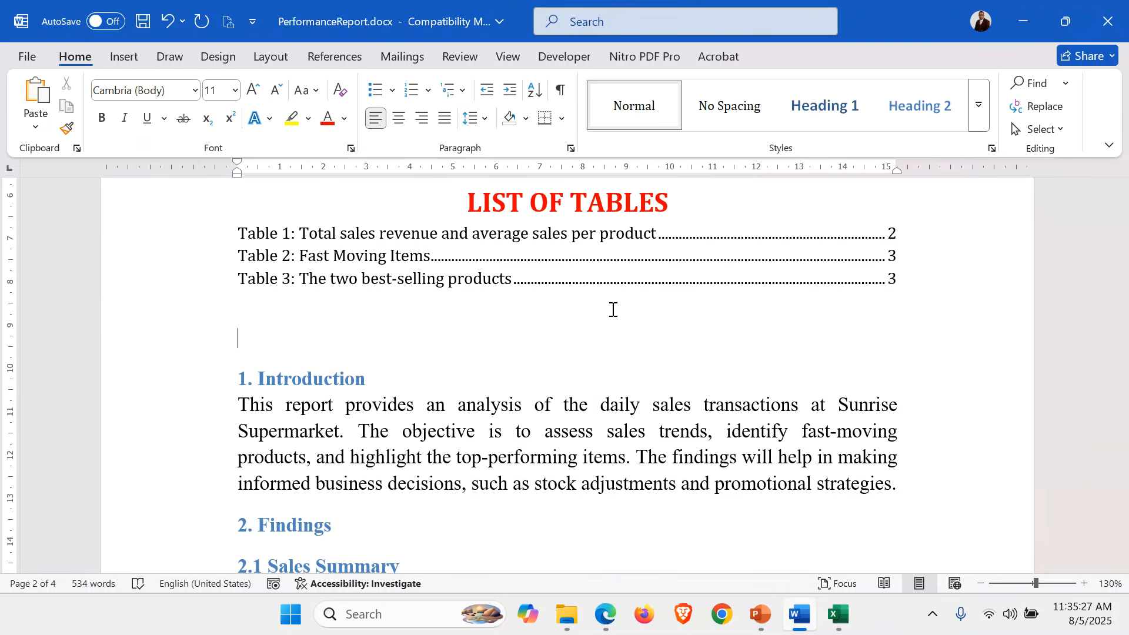
Insert a table of figures with the Figure label below the list of tables.
click(313, 59)
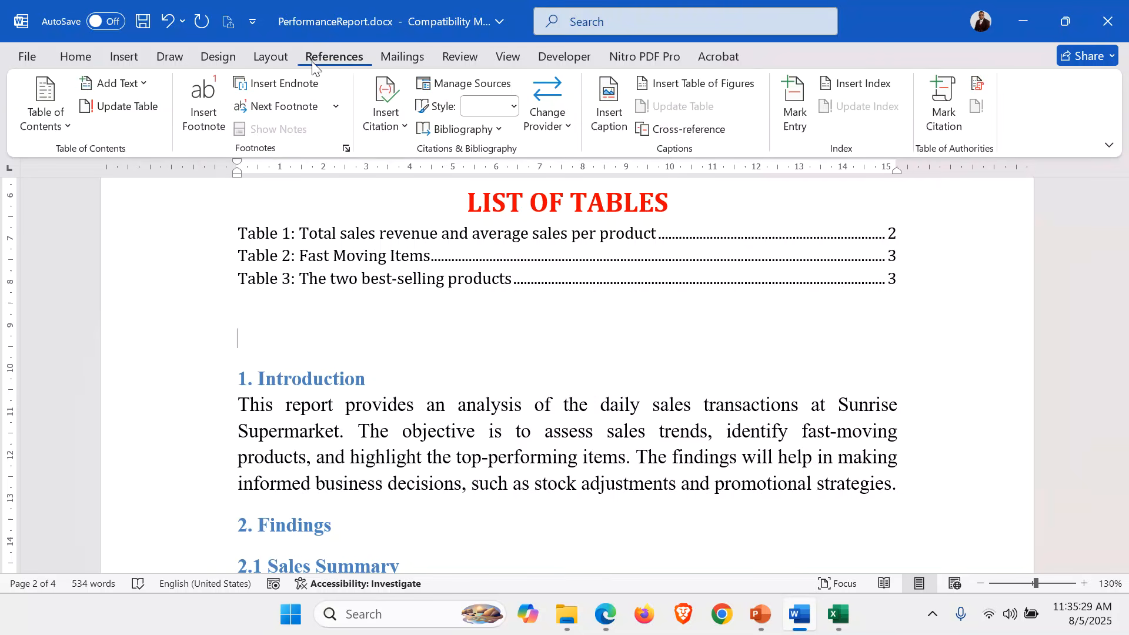
click(687, 87)
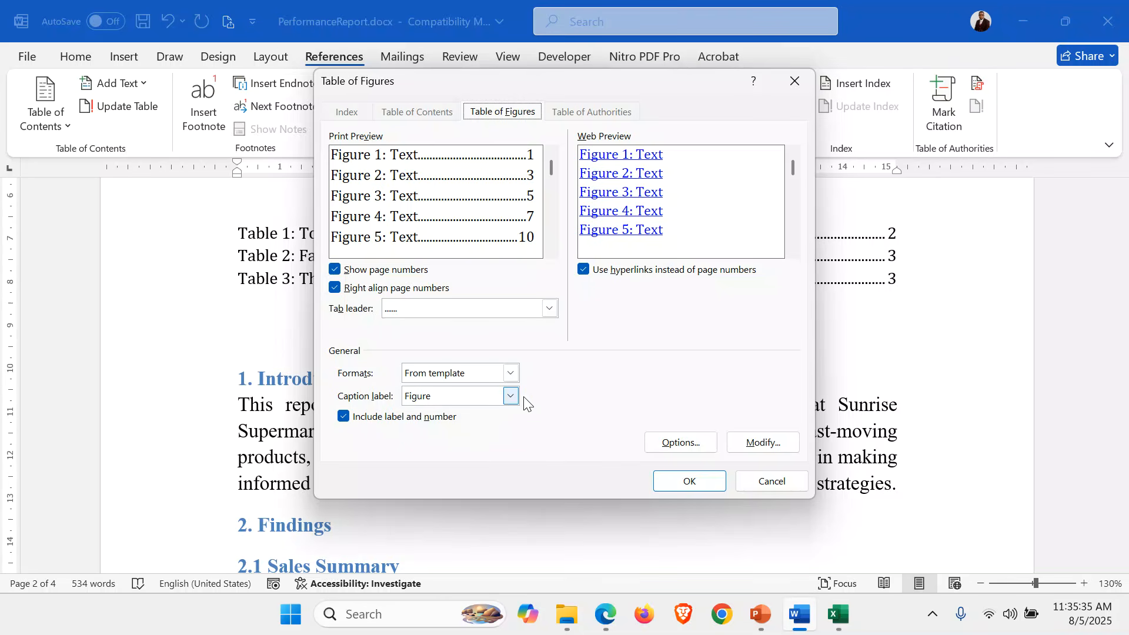
click(687, 480)
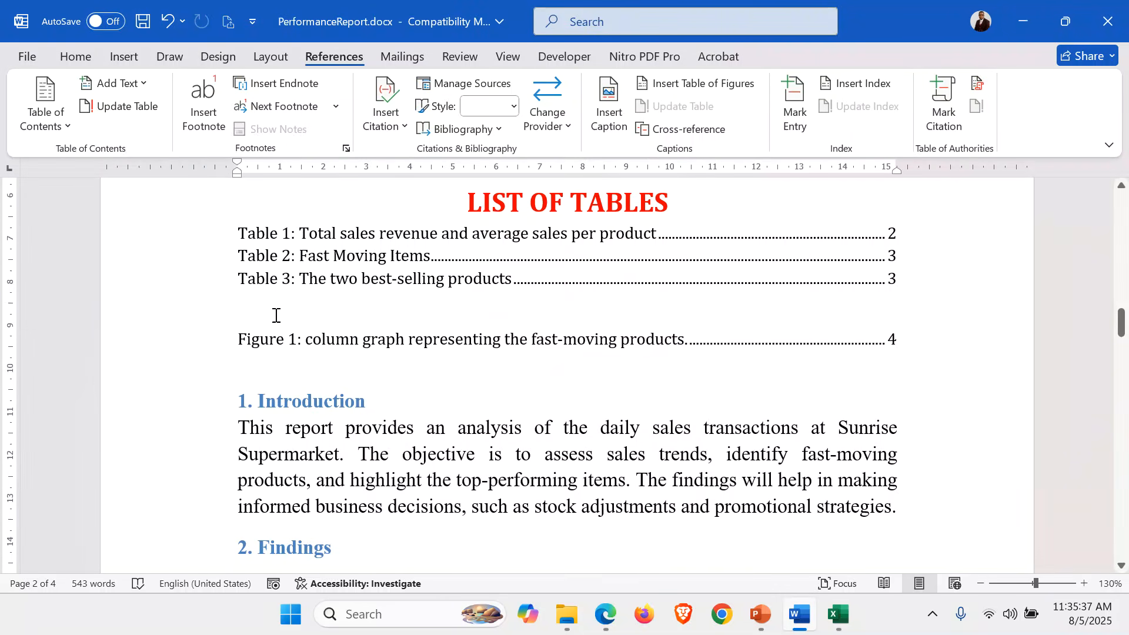
Paste the LIST OF TABLES heading above the figures list and change it to LIST OF FIGURES.
click(158, 209)
key(ctrl+c)
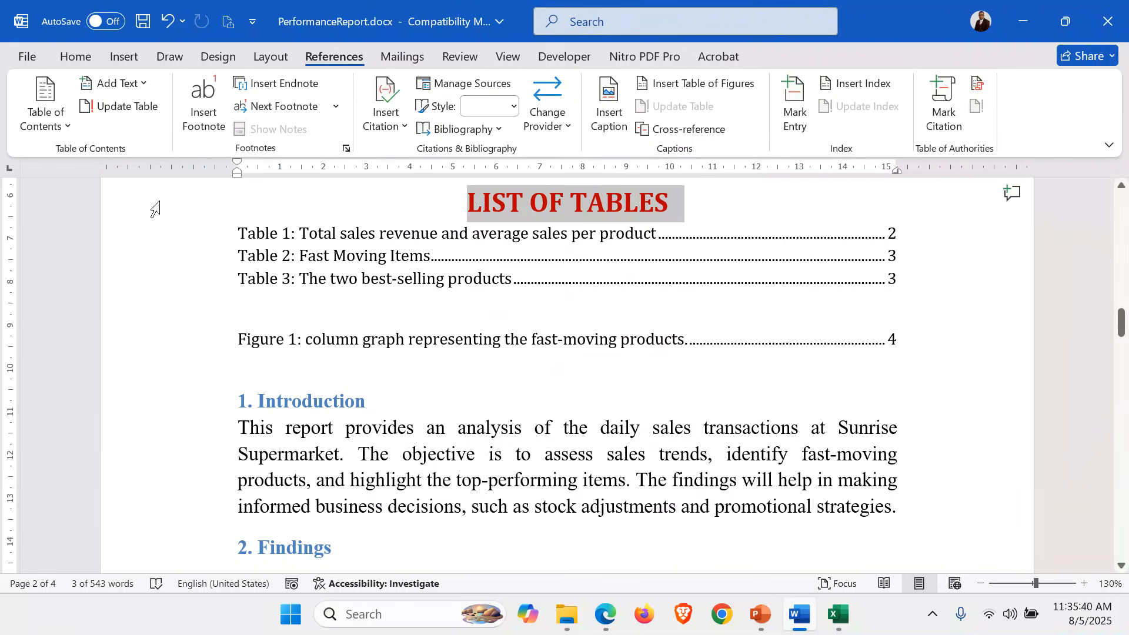
click(258, 318)
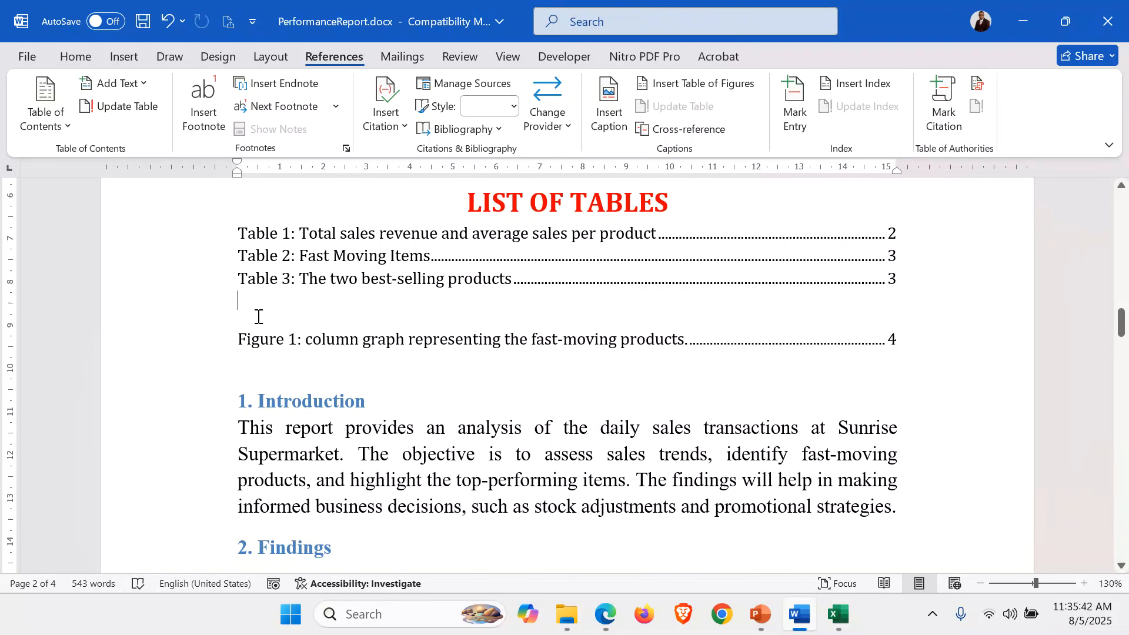
key(ctrl+v)
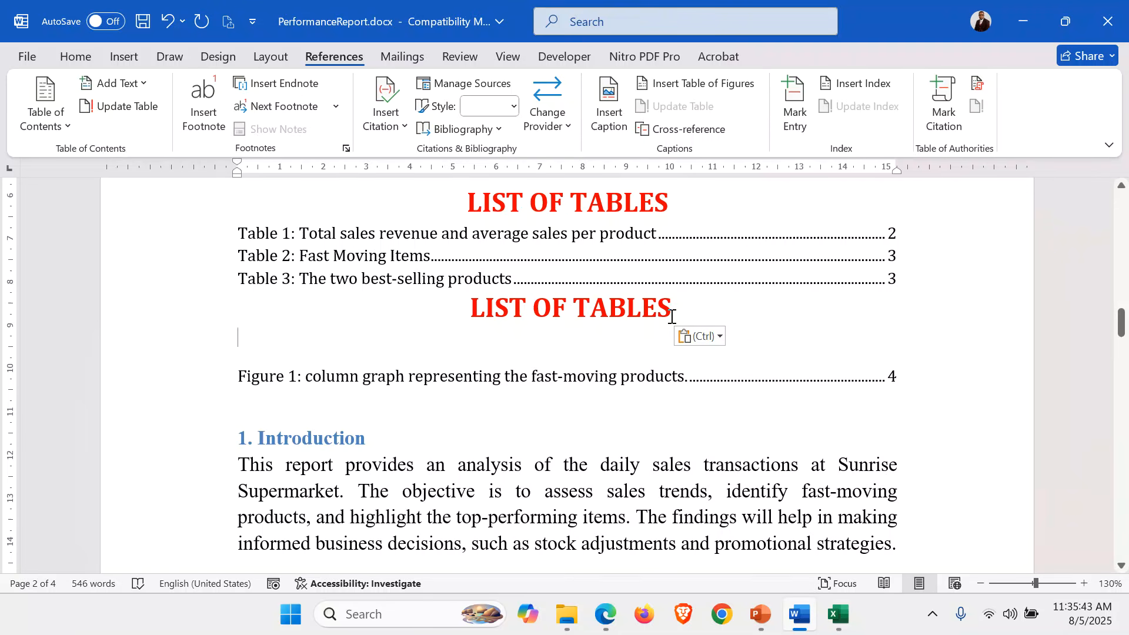
key(BackSpace)
key(BackSpace)
key(BackSpace)
key(BackSpace)
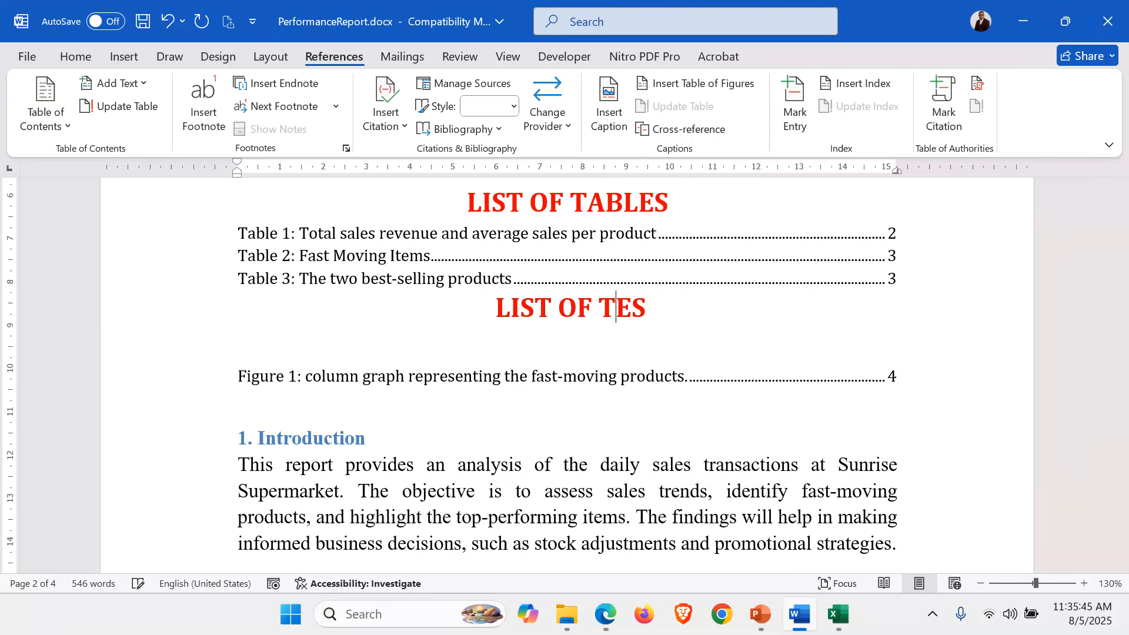
text(FIGU)
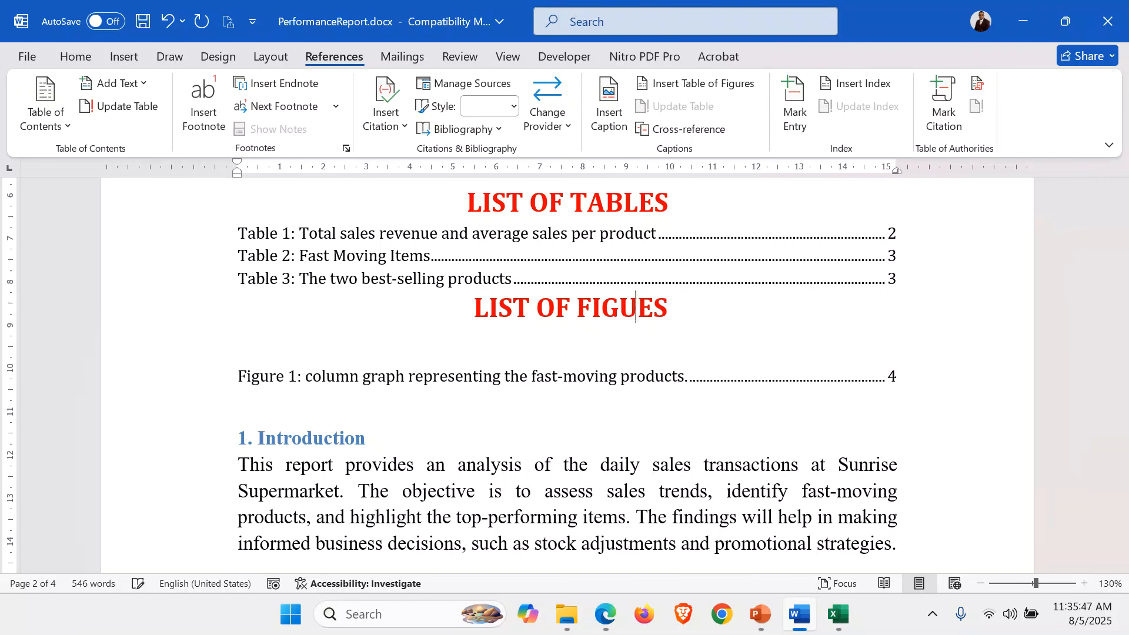
text(R)
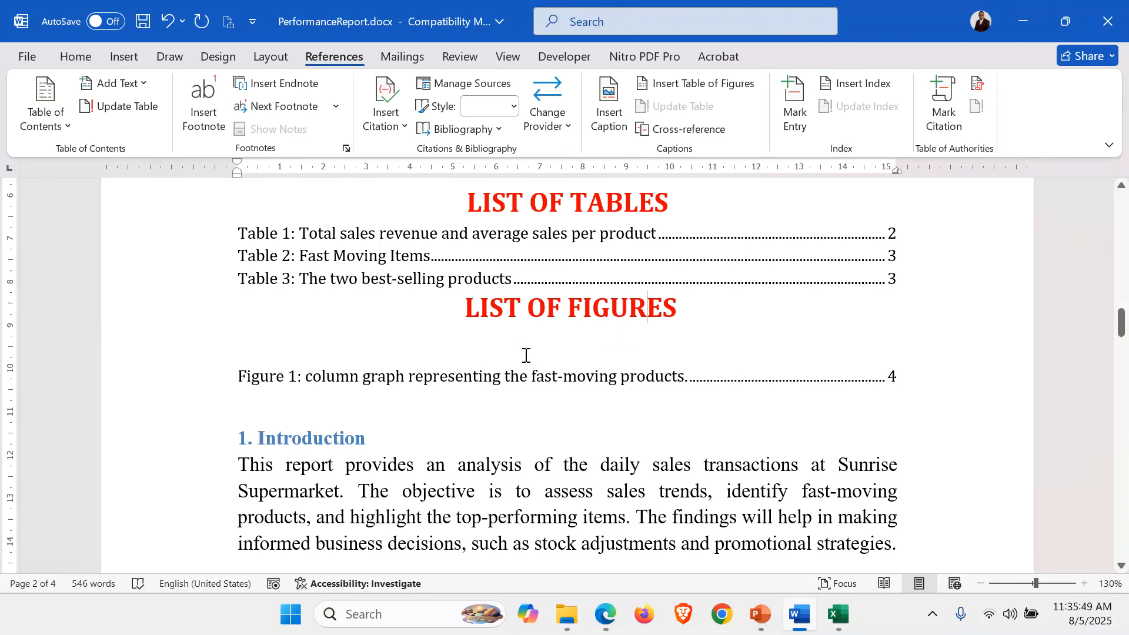
key(Delete)
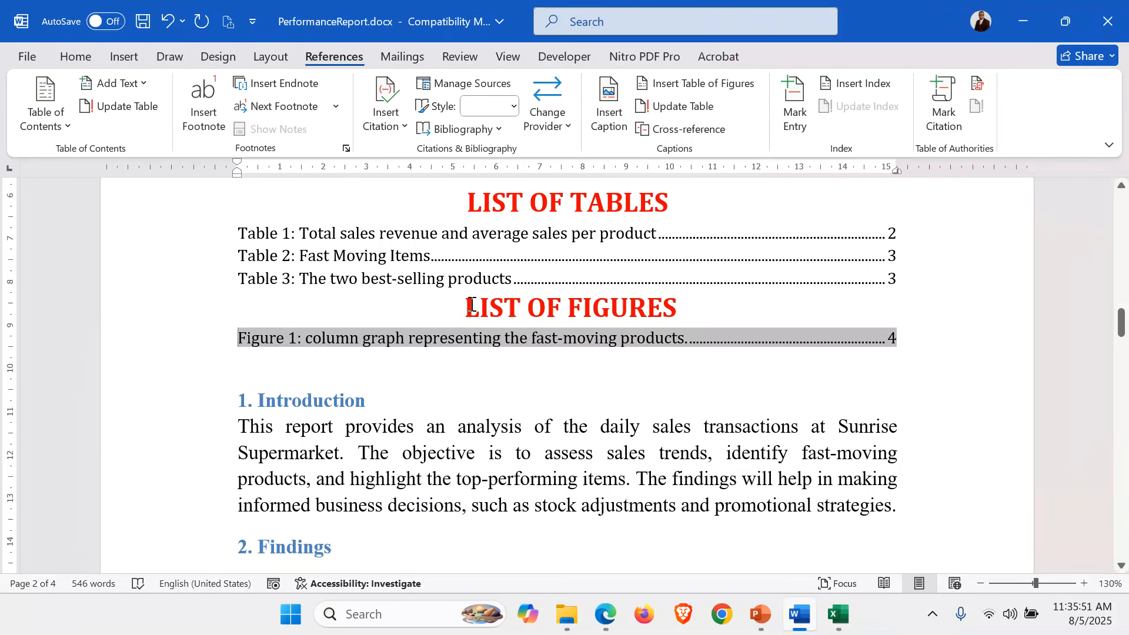
click(470, 304)
key(Return)
scroll(470, 306, up, 3)
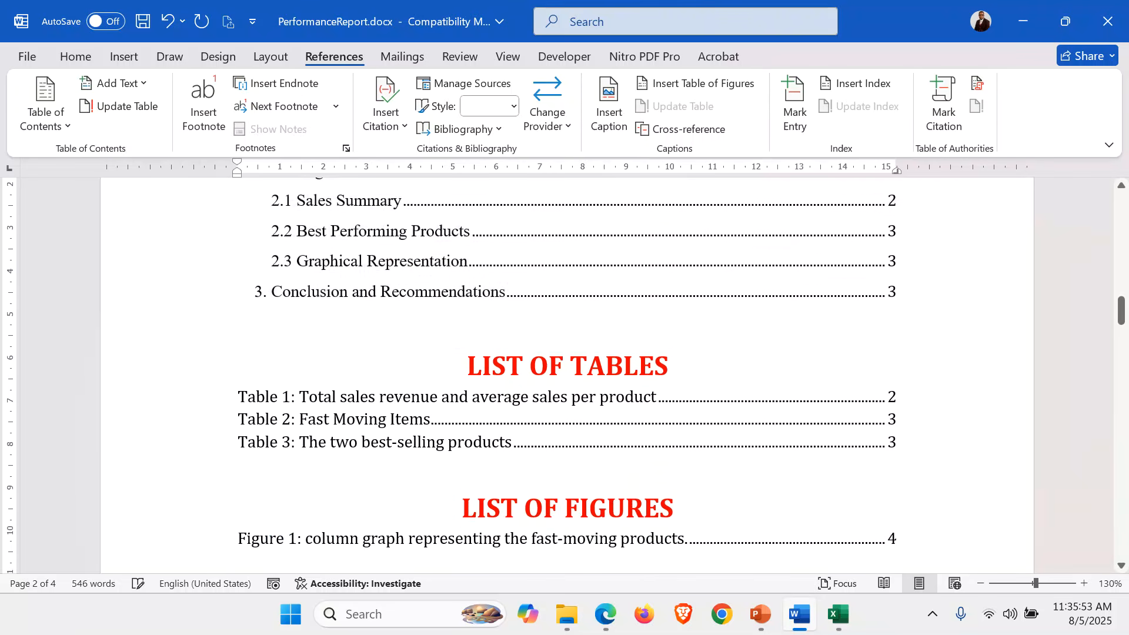
click(464, 368)
key(Return)
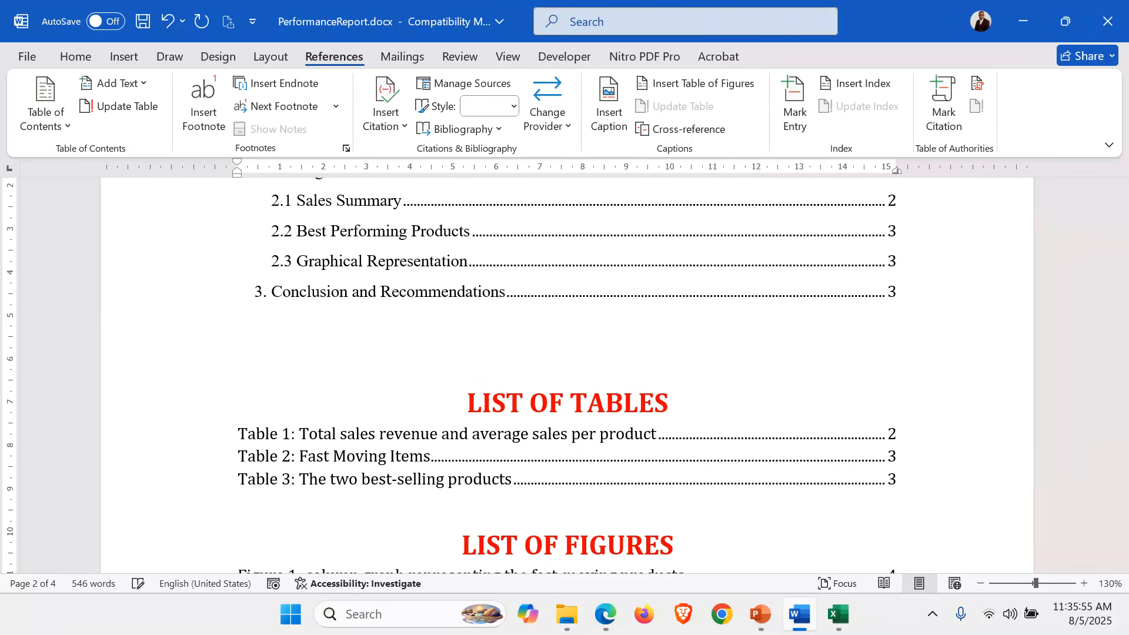
scroll(406, 417, down, 3)
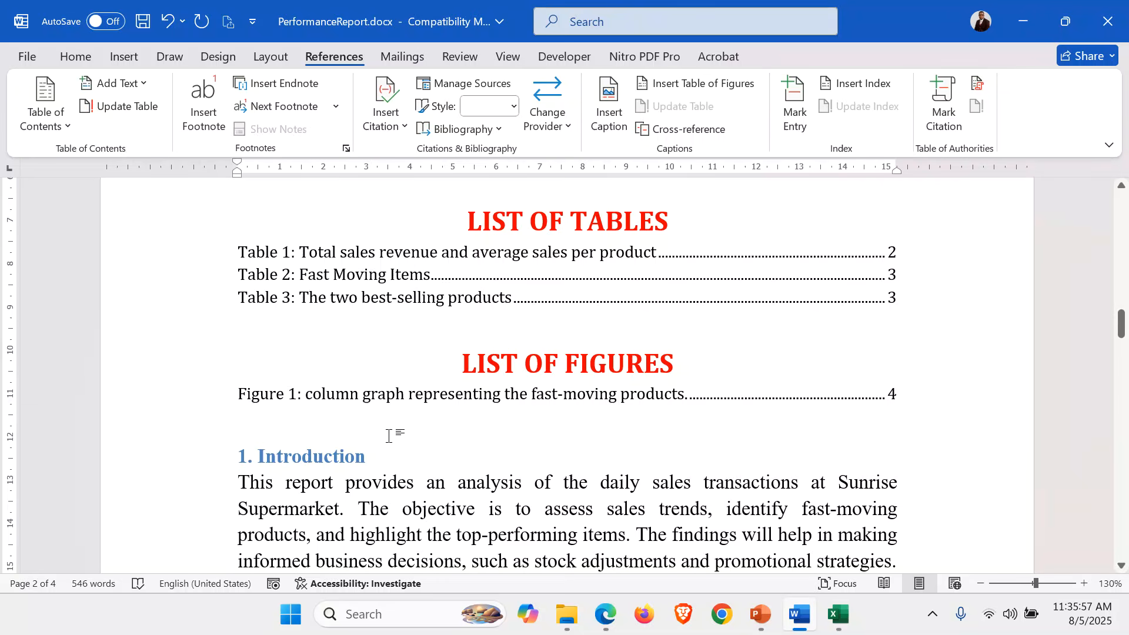
click(388, 436)
key(ctrl+Return)
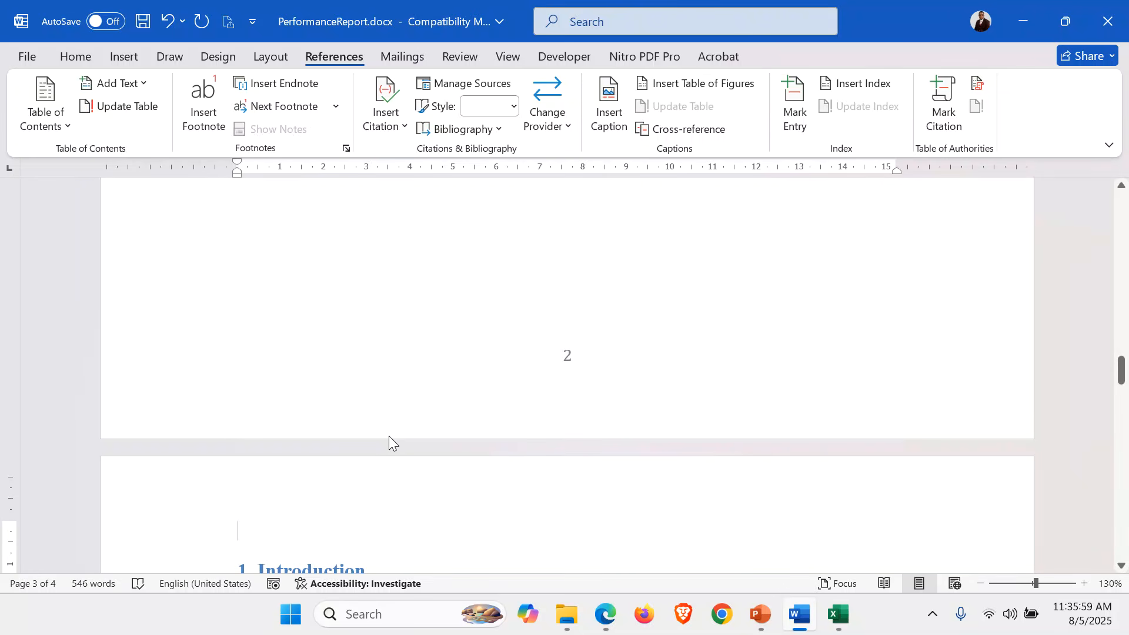
key(Delete)
scroll(389, 436, up, 15)
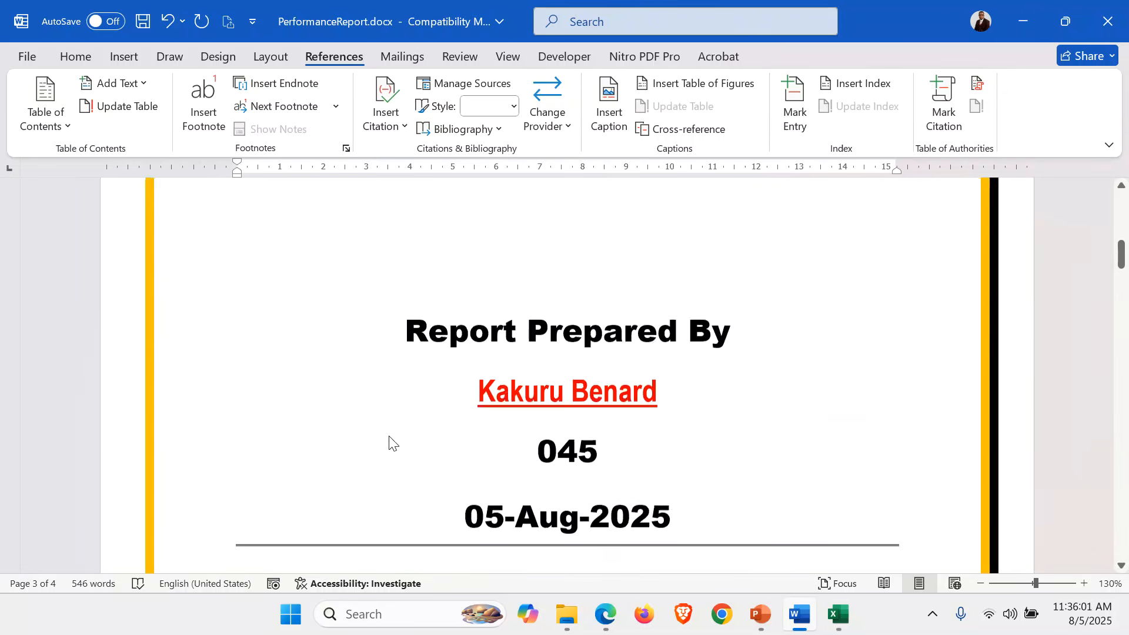
scroll(389, 435, up, 8)
scroll(389, 436, down, 5)
scroll(389, 436, up, 2)
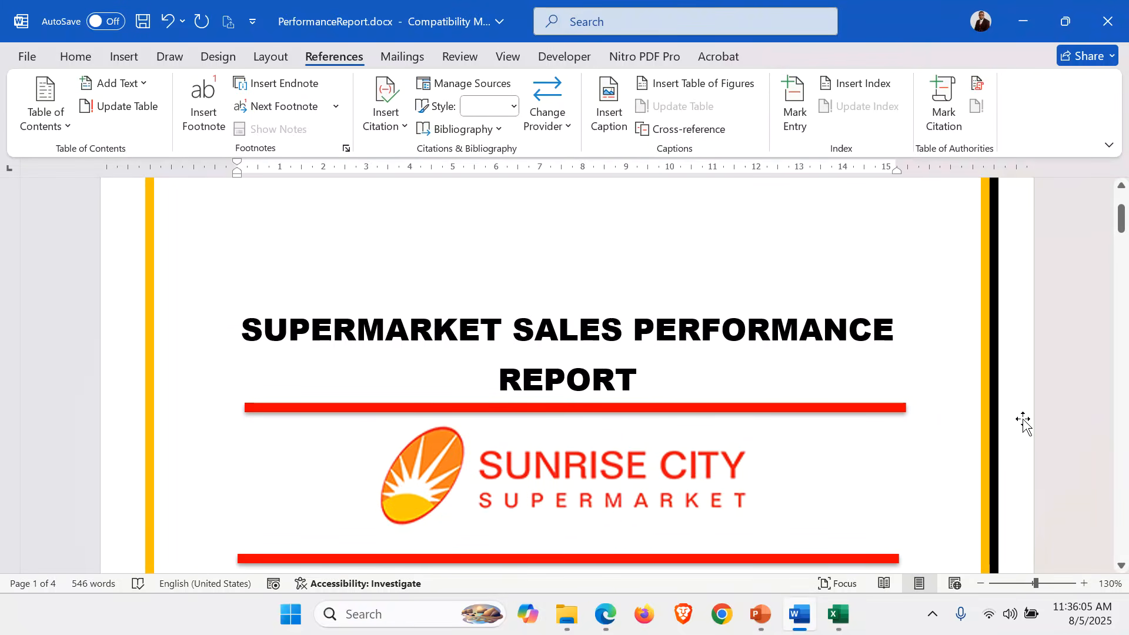
scroll(1023, 420, down, 10)
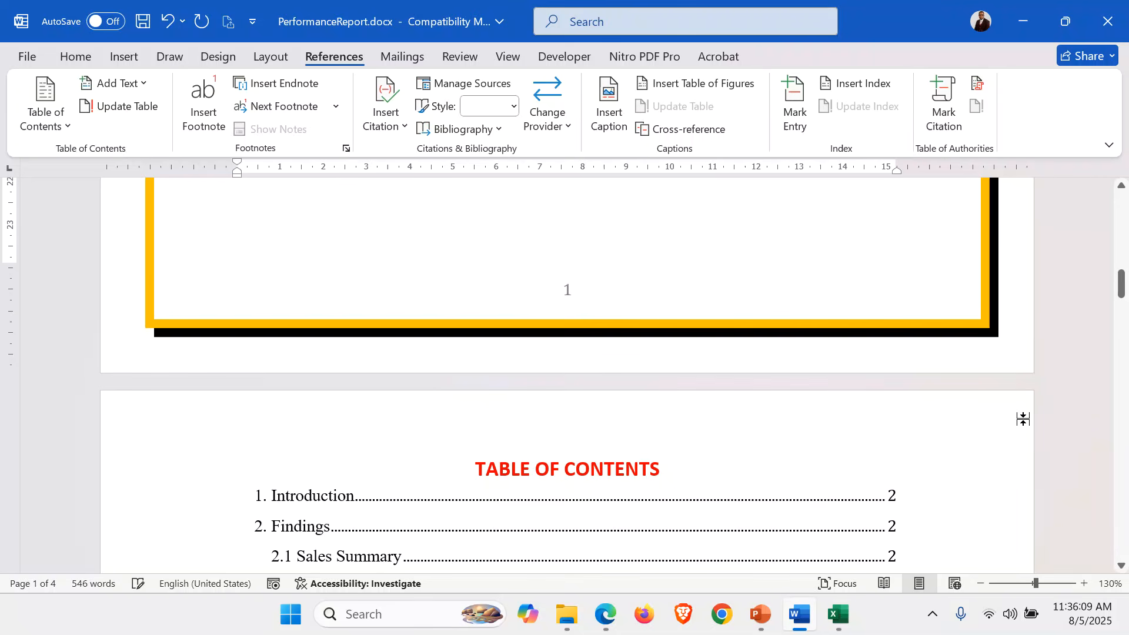
scroll(1024, 419, down, 4)
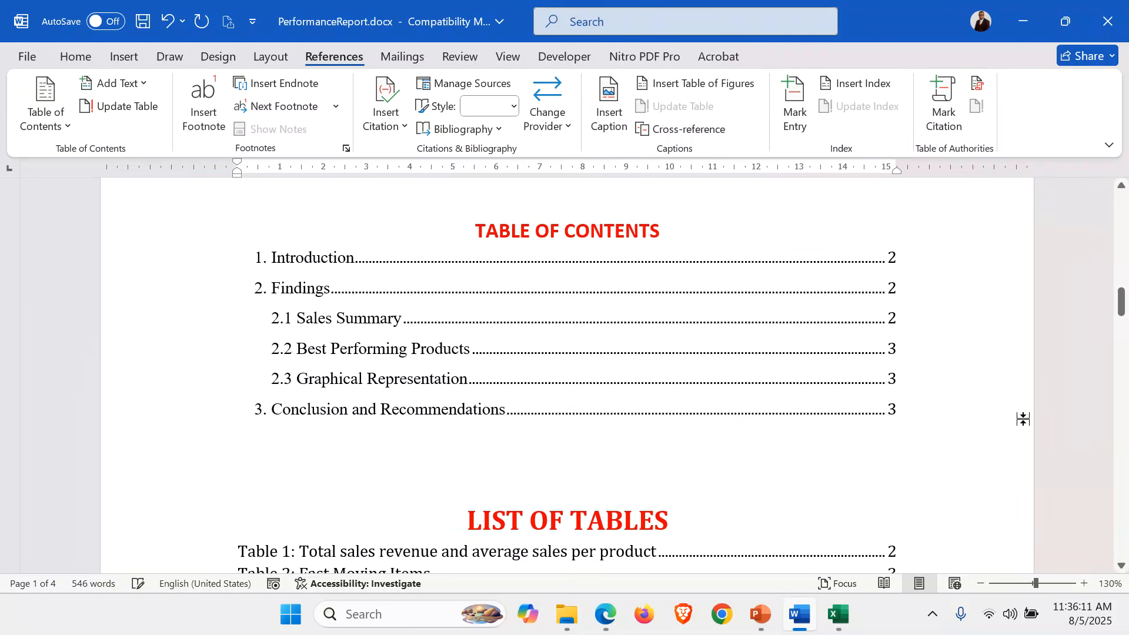
scroll(1023, 419, down, 5)
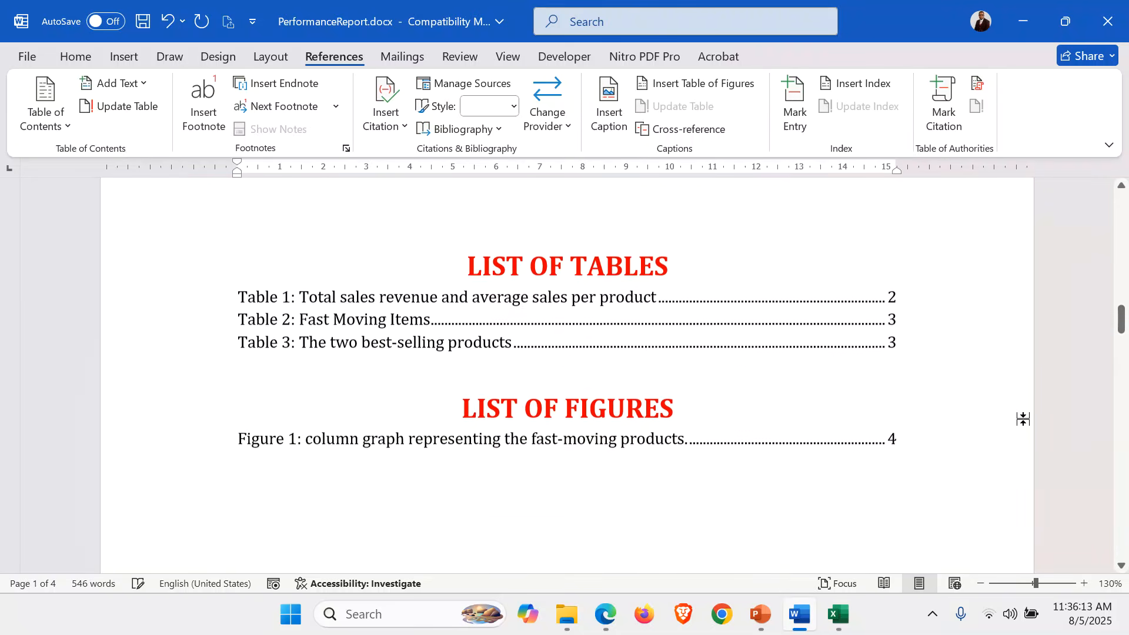
scroll(1024, 420, down, 2)
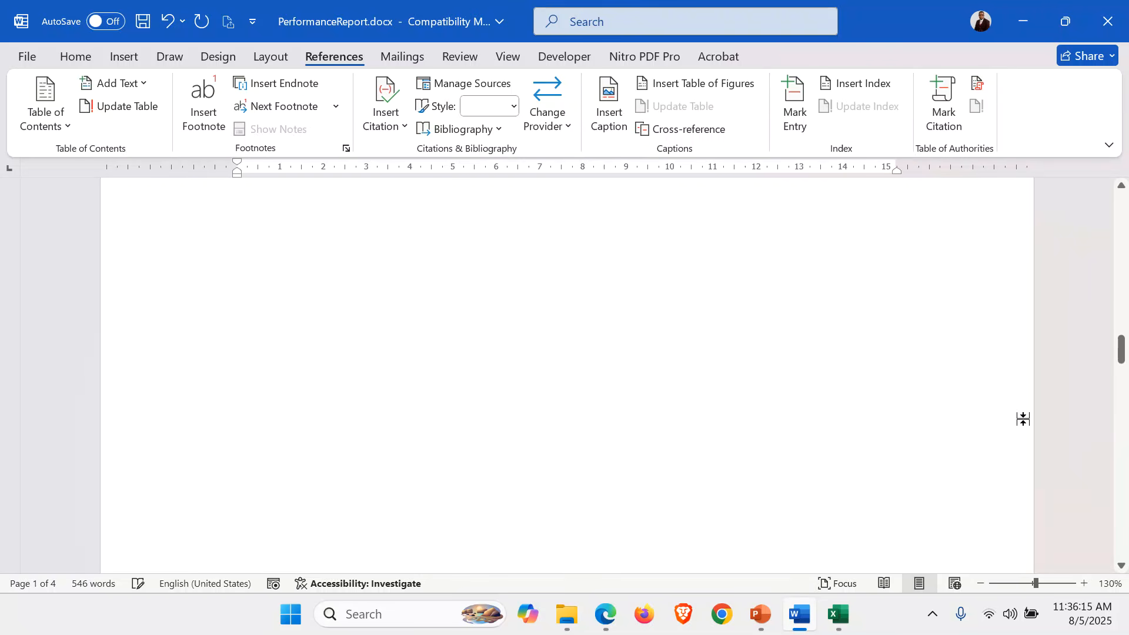
scroll(1024, 419, down, 8)
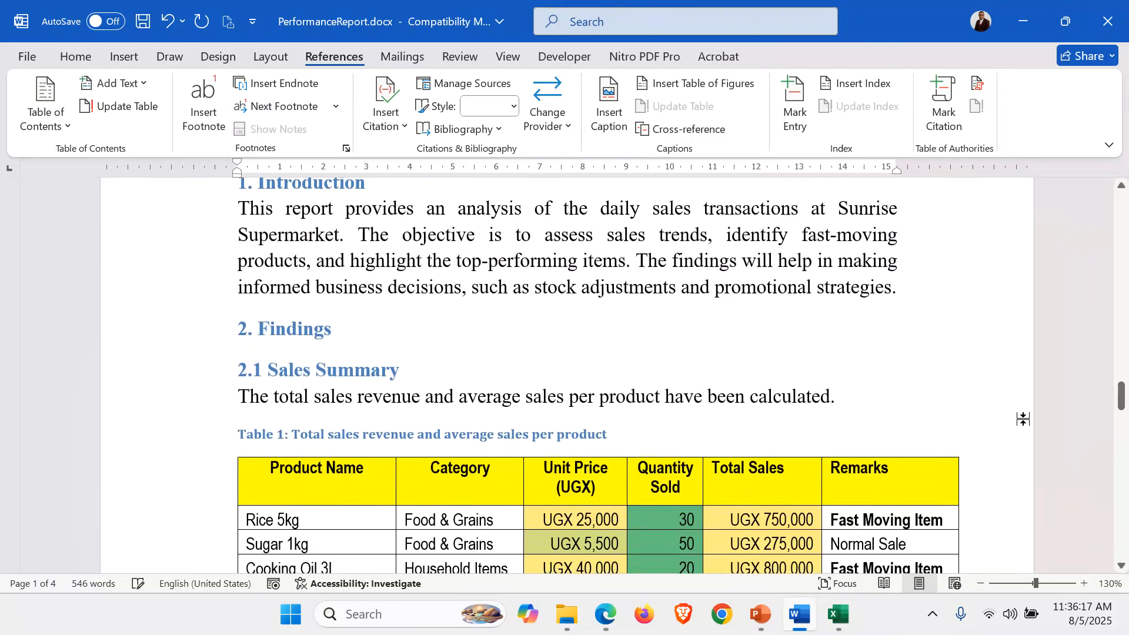
scroll(1024, 420, down, 4)
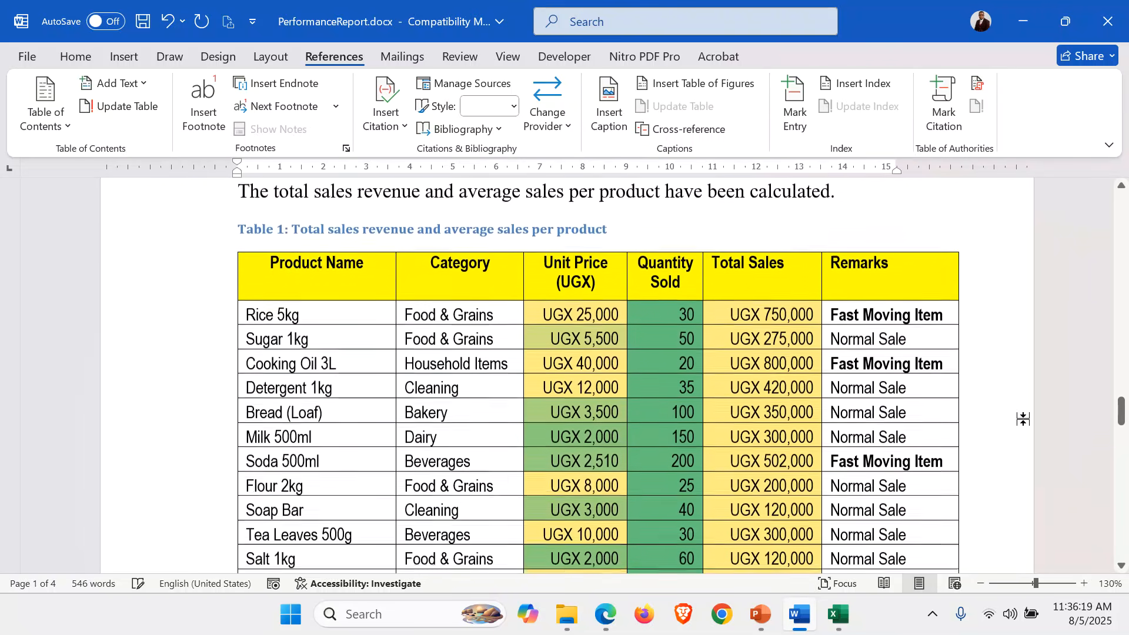
scroll(1024, 420, down, 12)
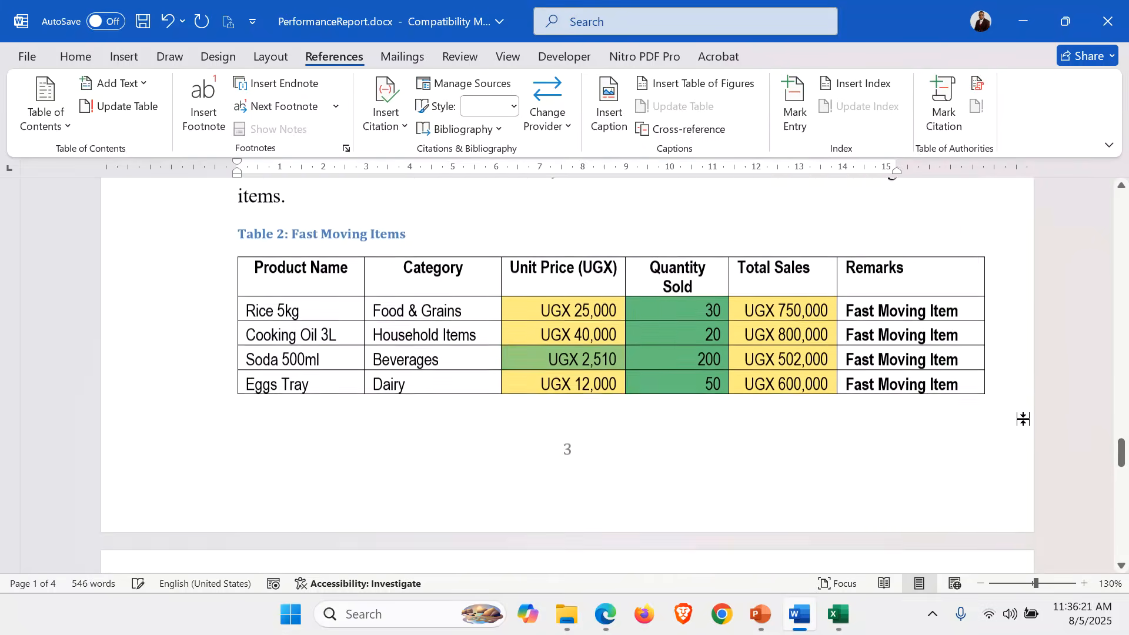
scroll(1024, 419, down, 15)
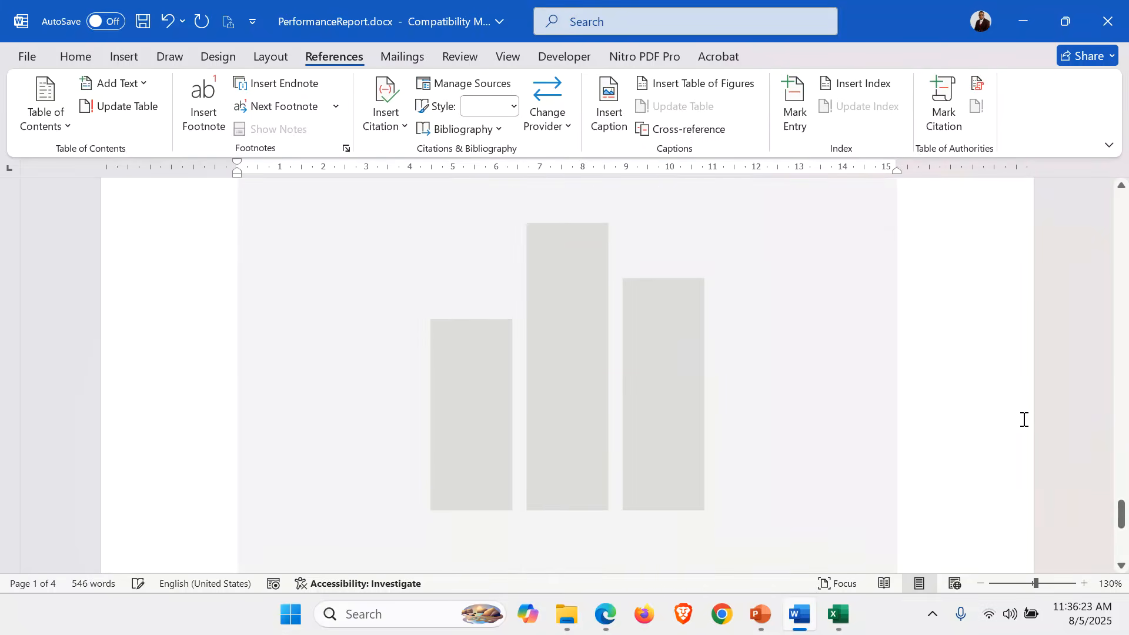
scroll(979, 407, down, 7)
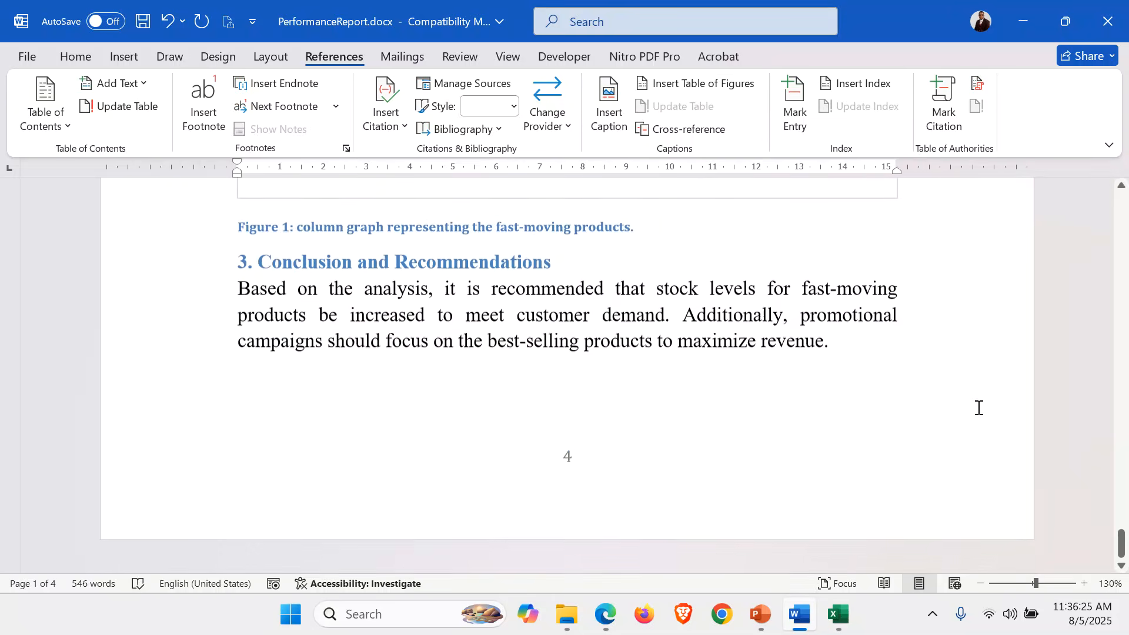
scroll(979, 408, up, 20)
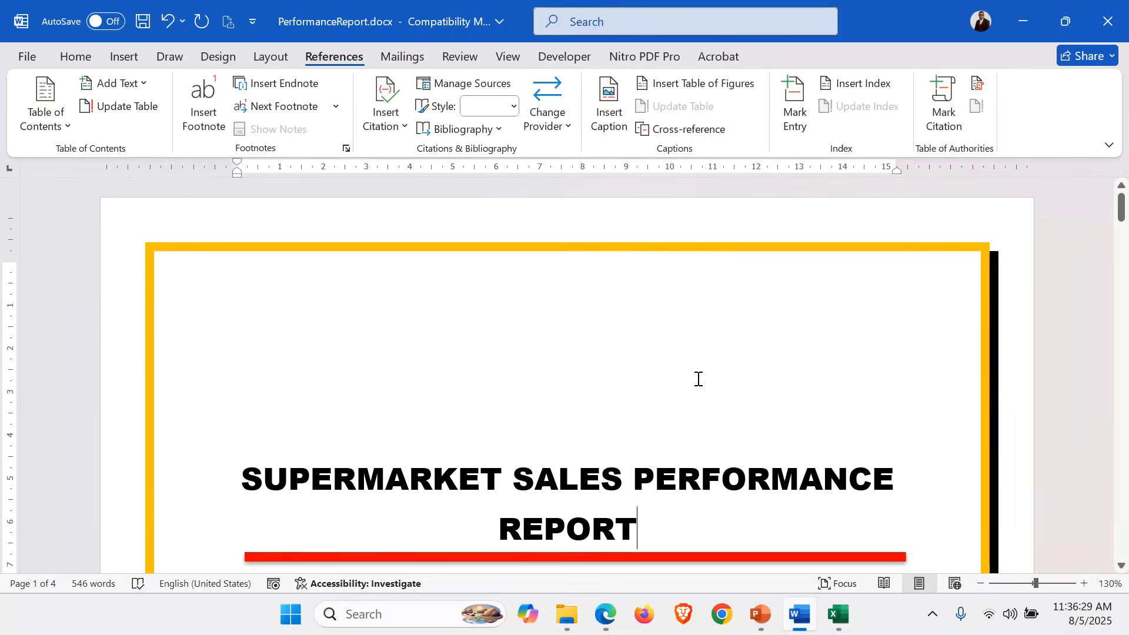
Type the author's name into the page header, centre it, and close header editing.
click(124, 56)
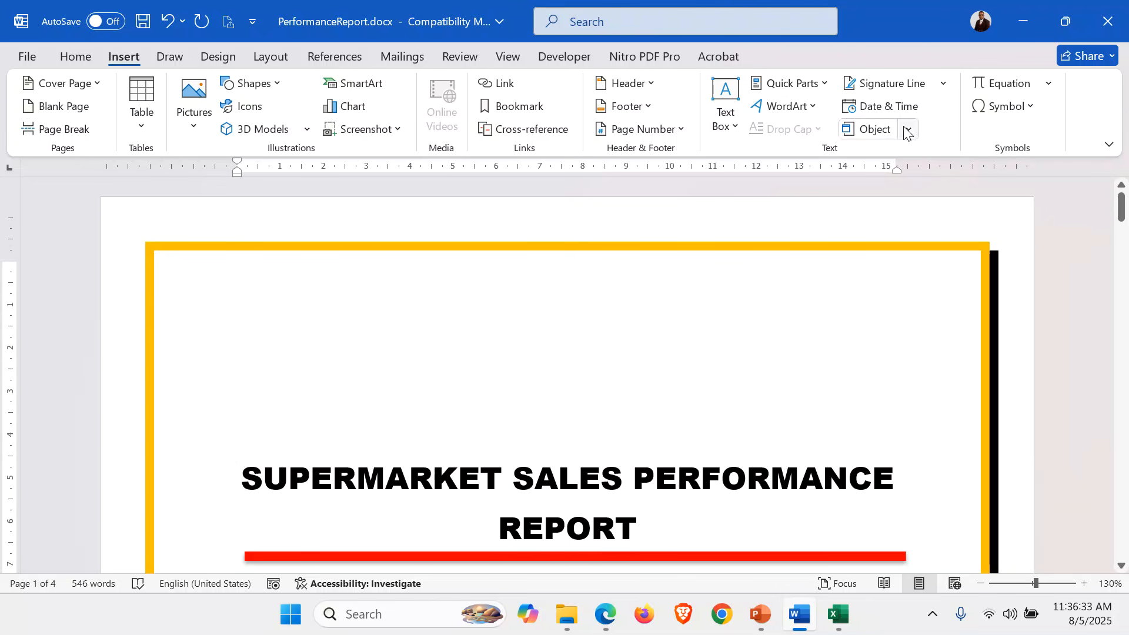
click(645, 91)
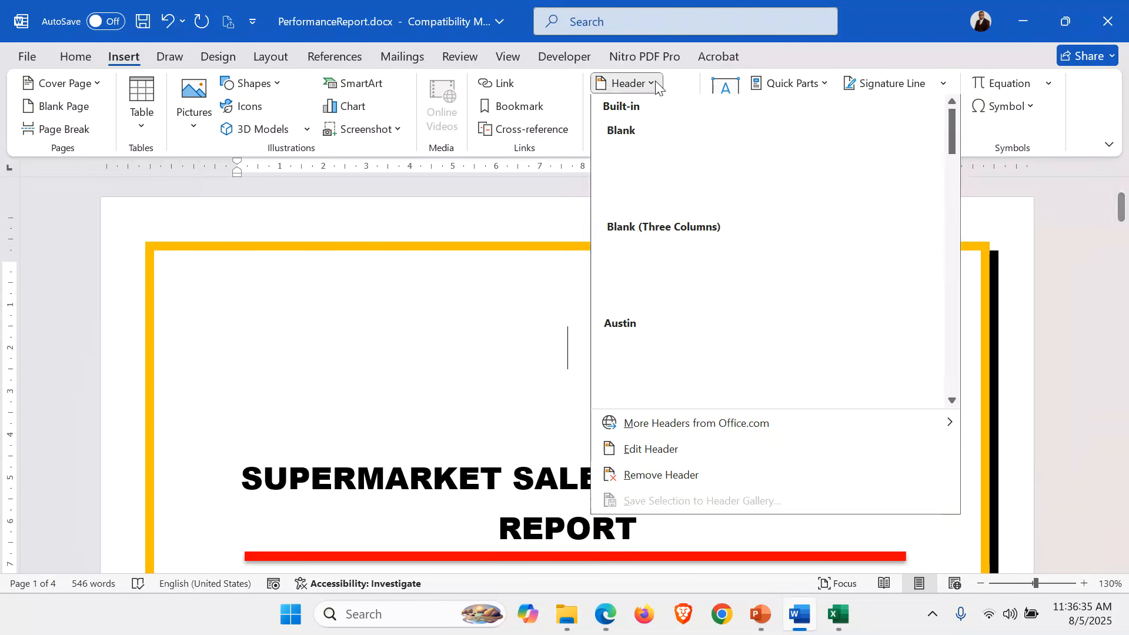
click(672, 451)
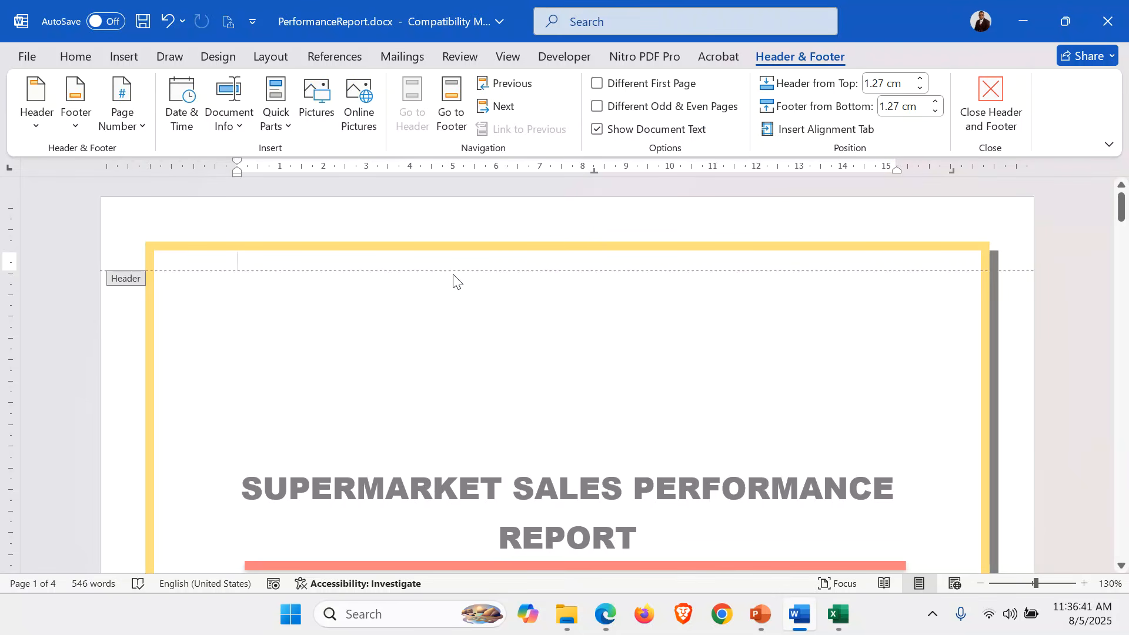
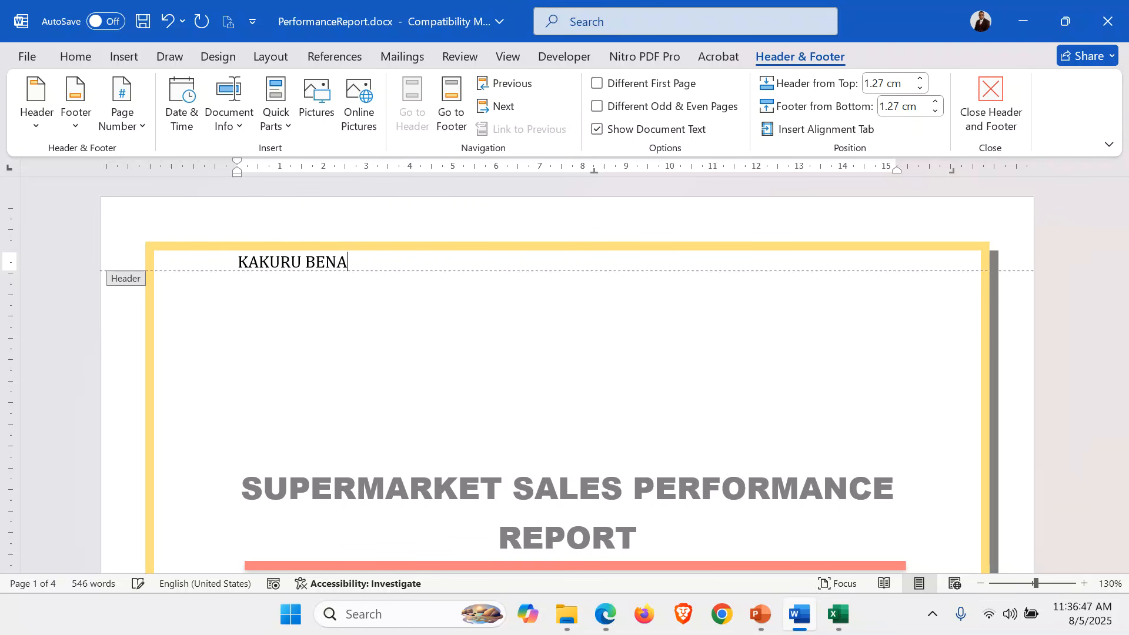
key(ctrl+e)
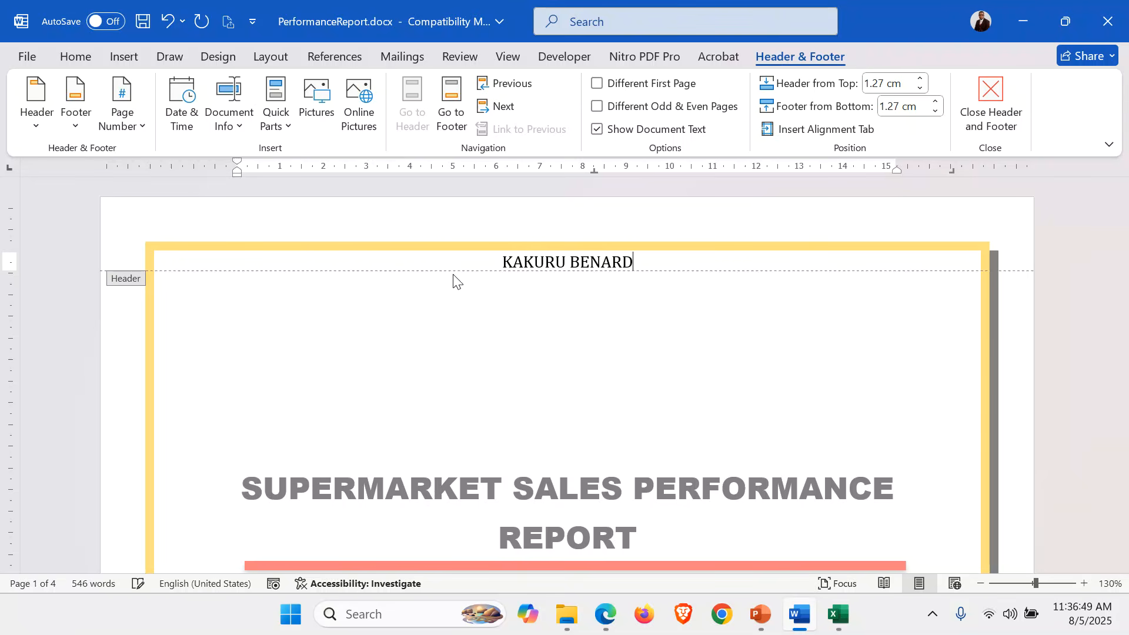
click(990, 104)
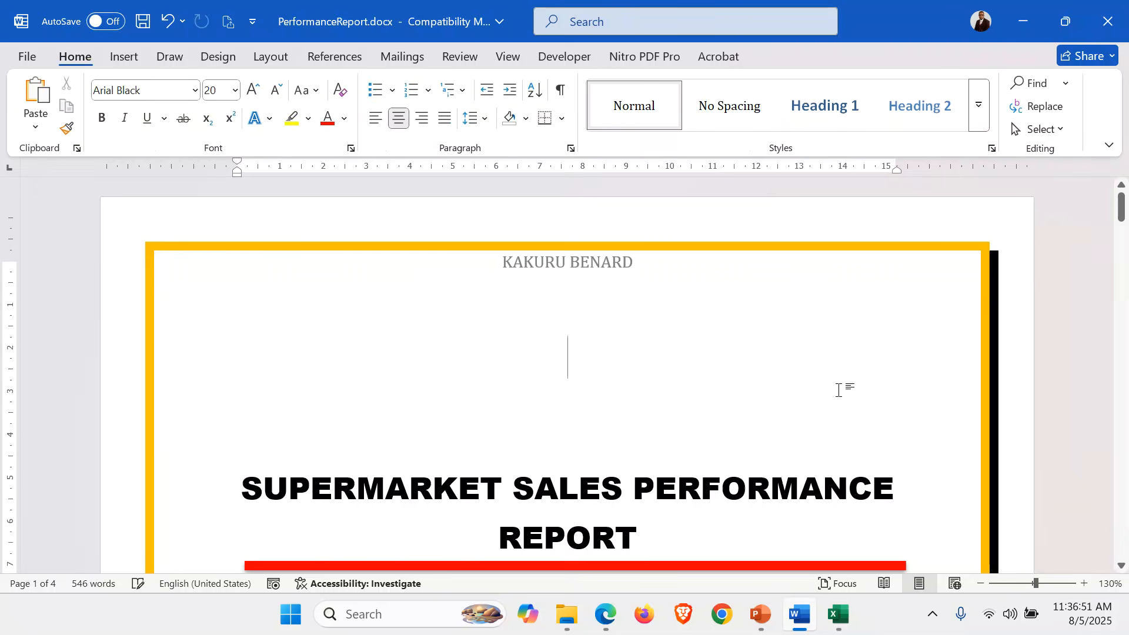
scroll(841, 390, down, 10)
scroll(838, 390, down, 15)
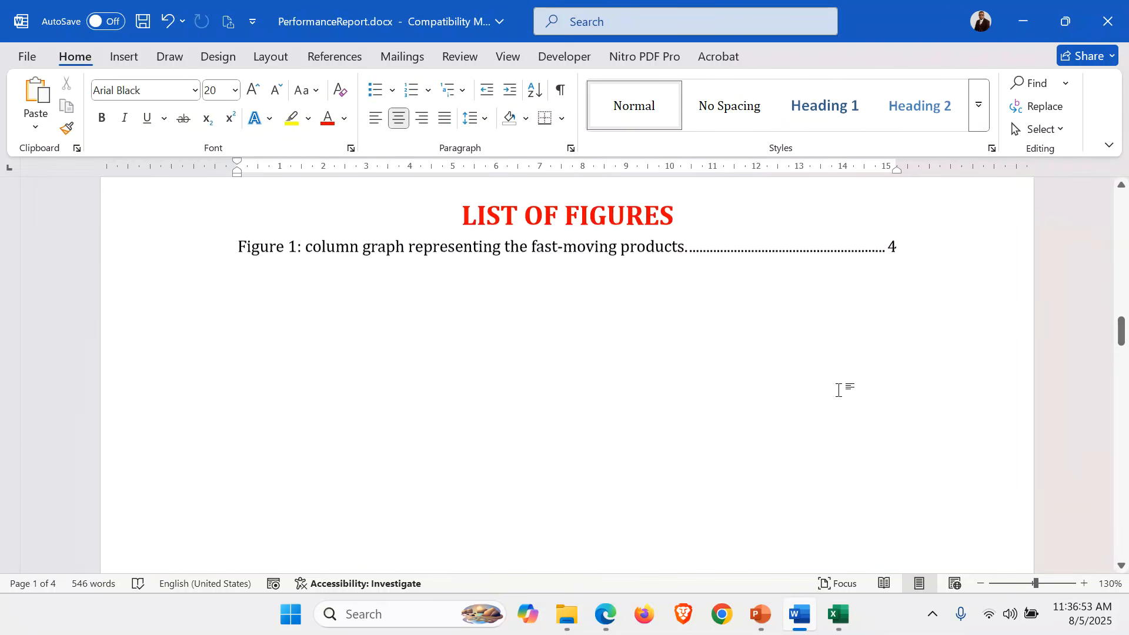
scroll(838, 390, up, 2)
scroll(838, 390, up, 12)
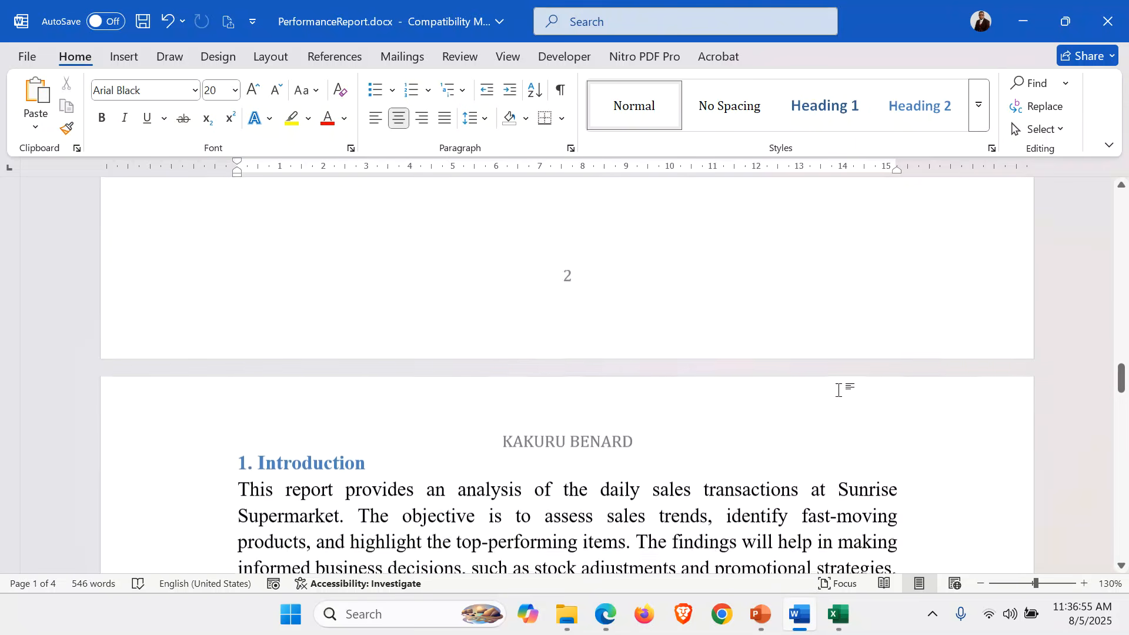
scroll(838, 390, down, 20)
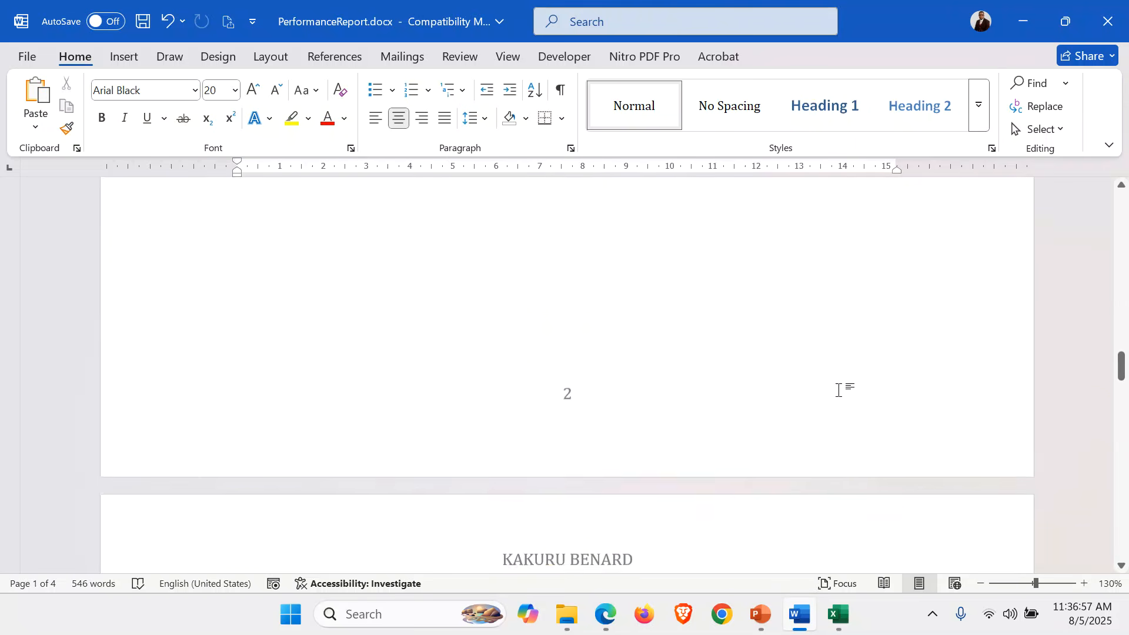
scroll(838, 390, down, 2)
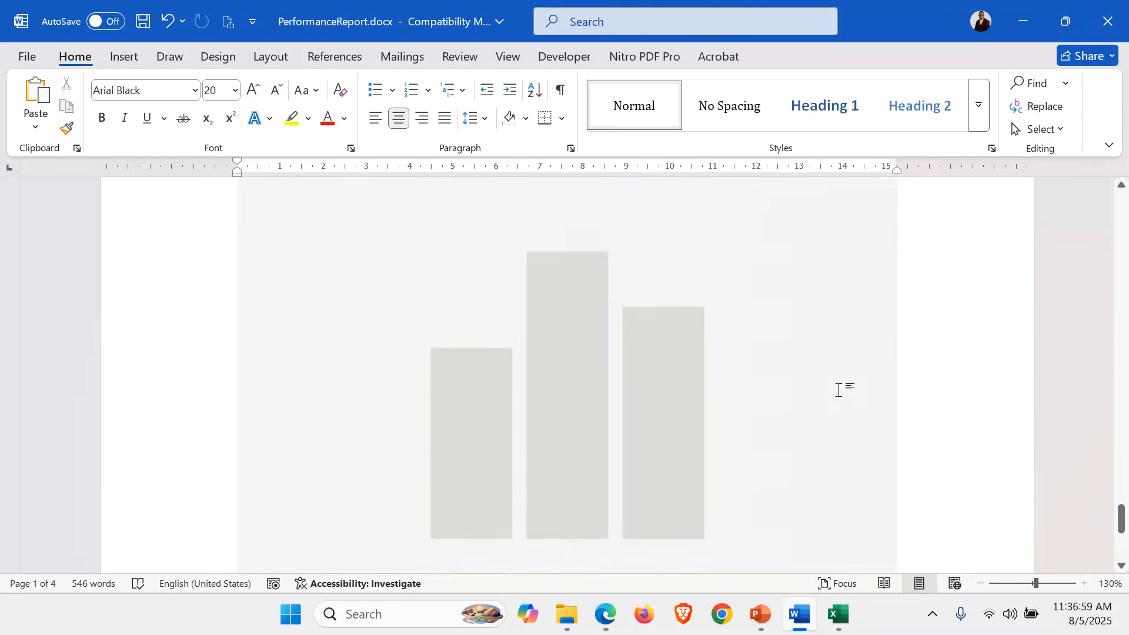
scroll(838, 390, up, 12)
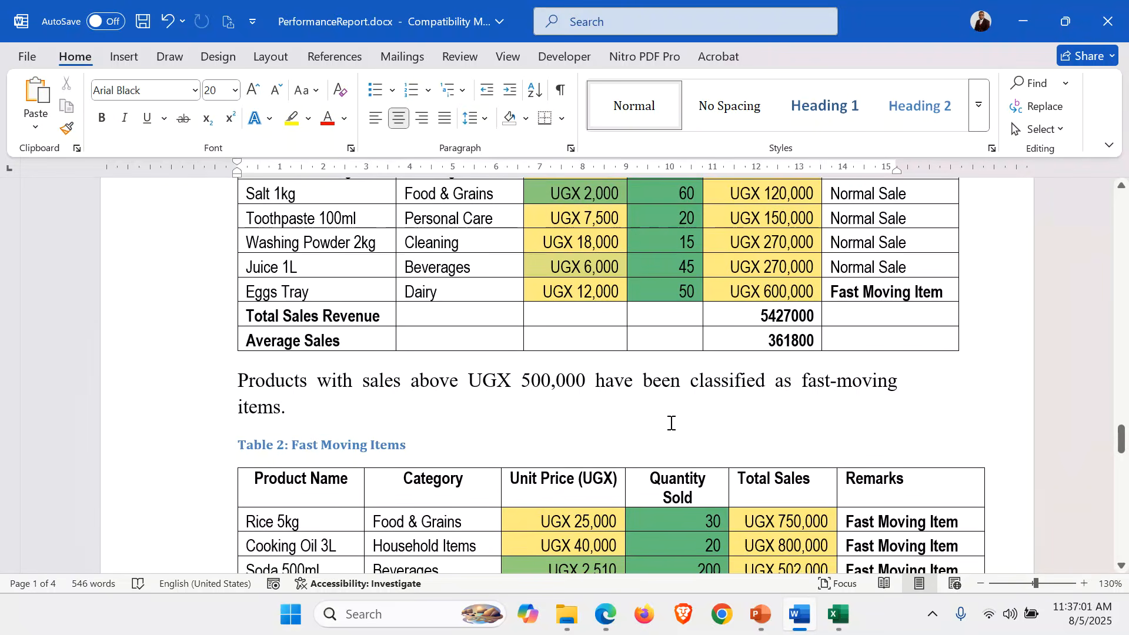
click(671, 423)
scroll(671, 423, down, 6)
scroll(672, 423, up, 10)
scroll(671, 422, up, 7)
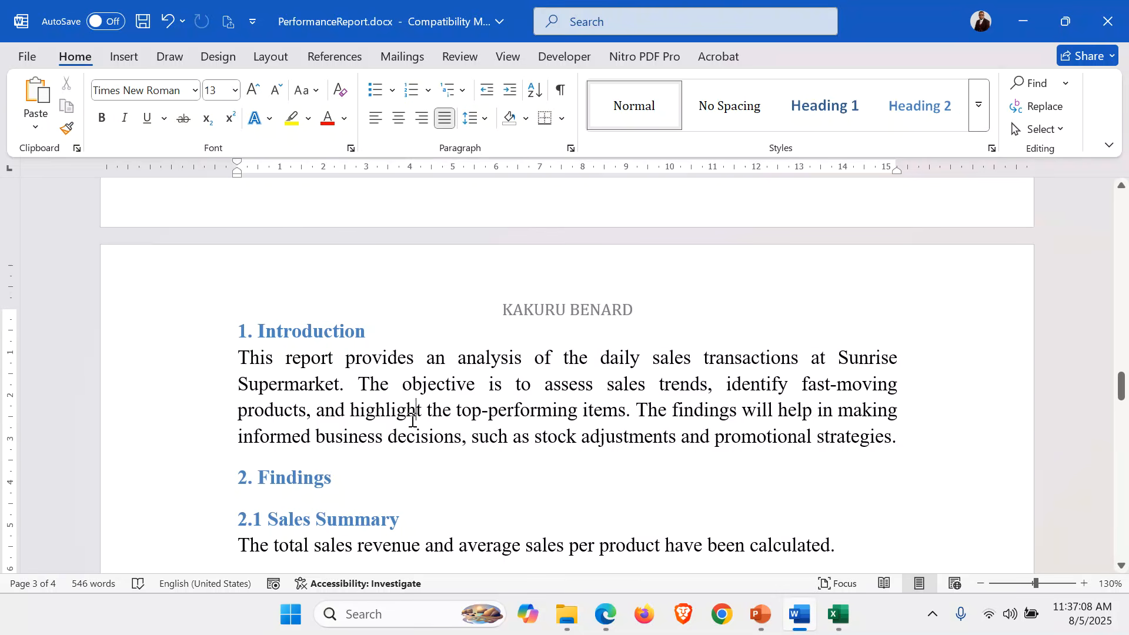
scroll(412, 421, down, 3)
Insert the DO NOT COPY 1 watermark at the current position on the Findings page.
click(396, 355)
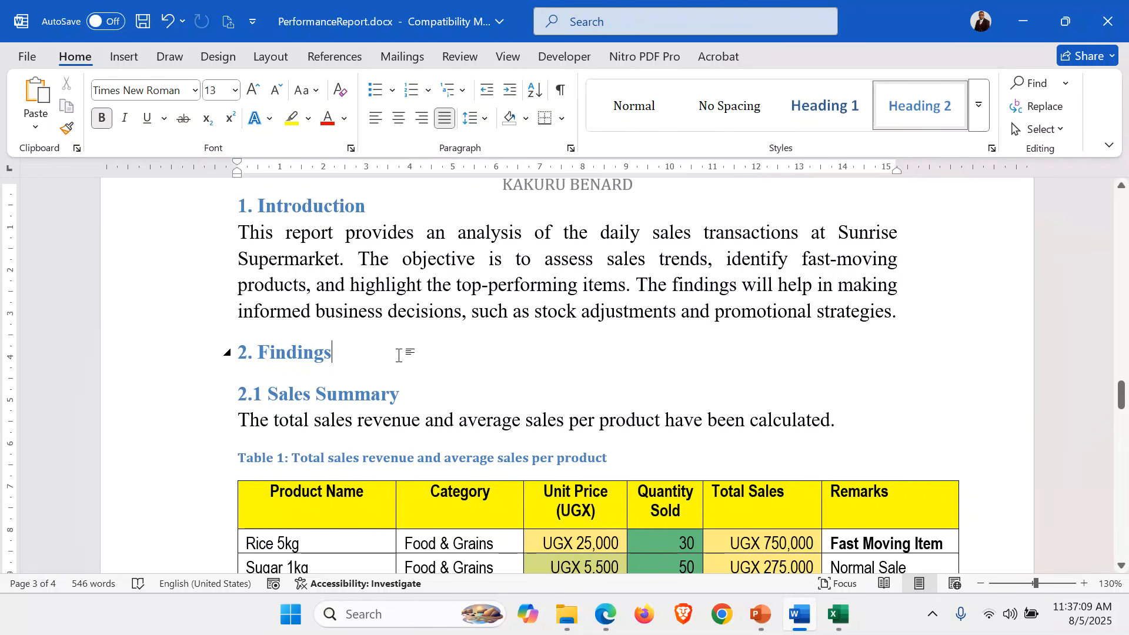
click(215, 57)
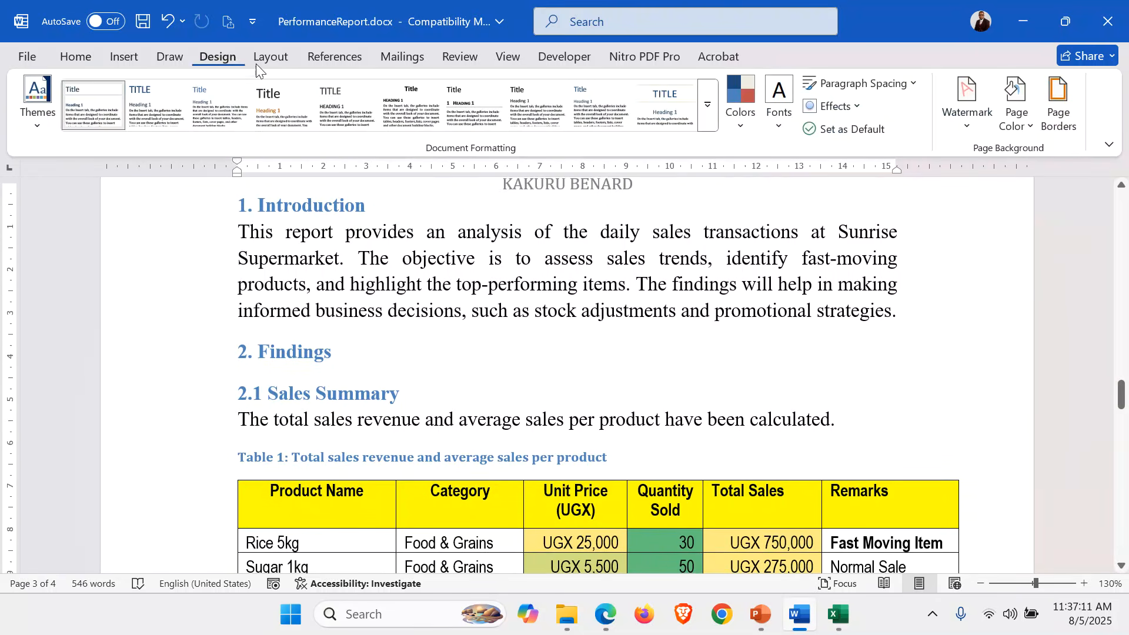
click(968, 126)
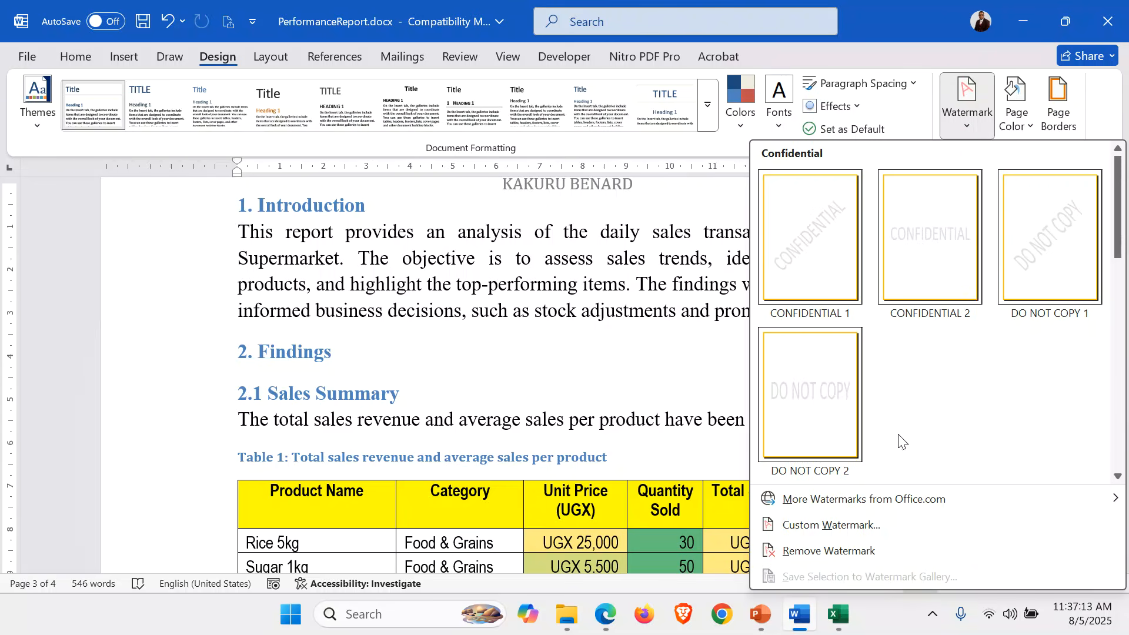
click(835, 527)
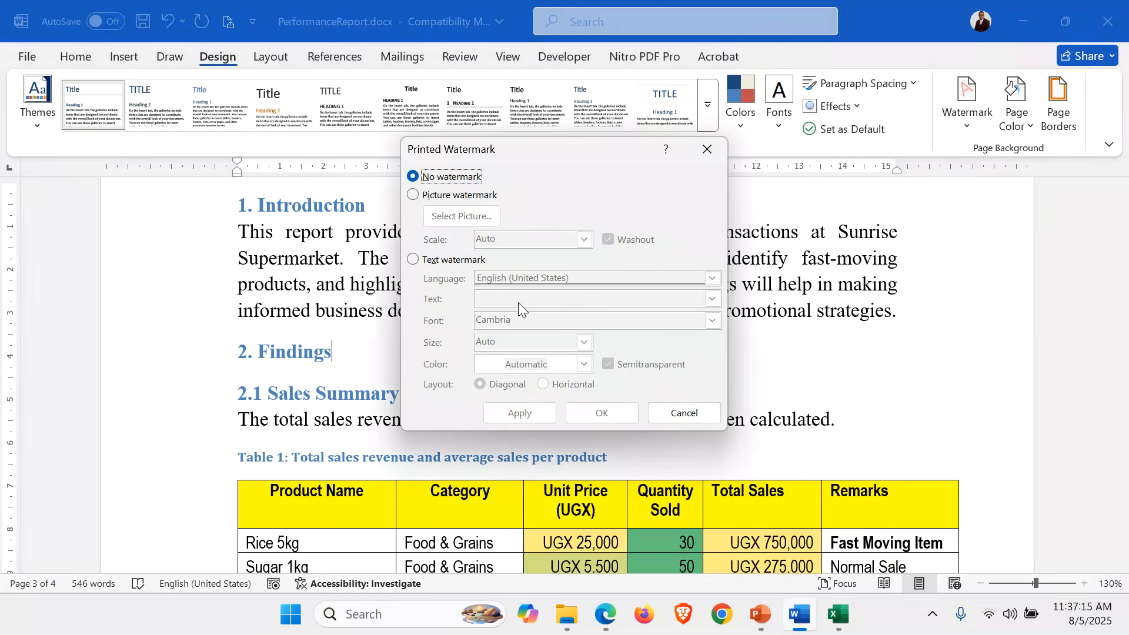
click(708, 156)
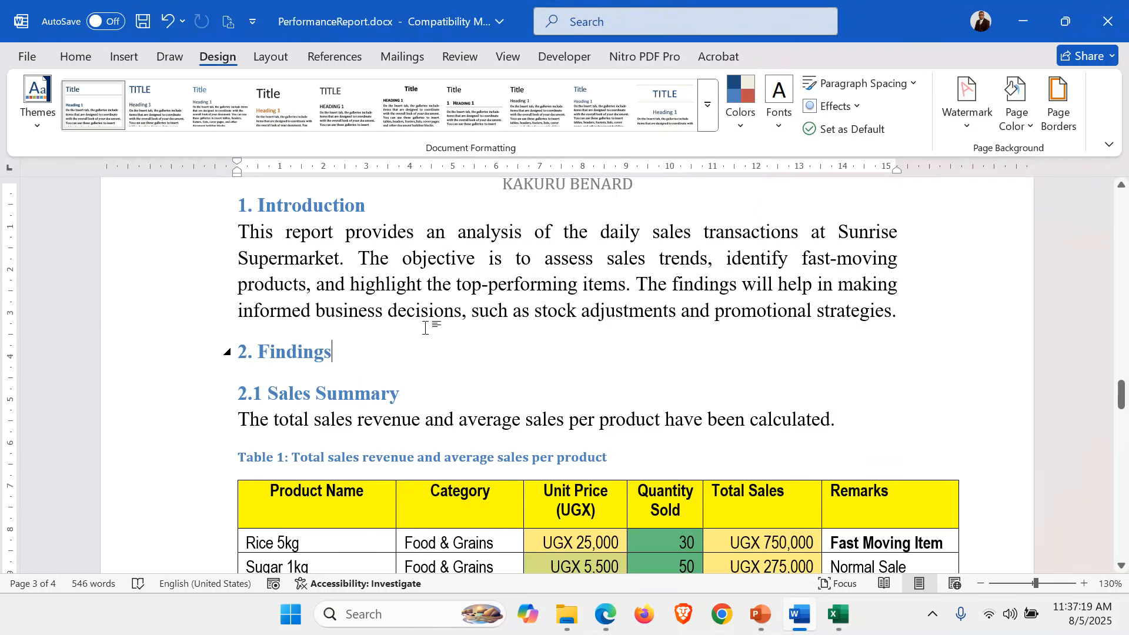
click(960, 124)
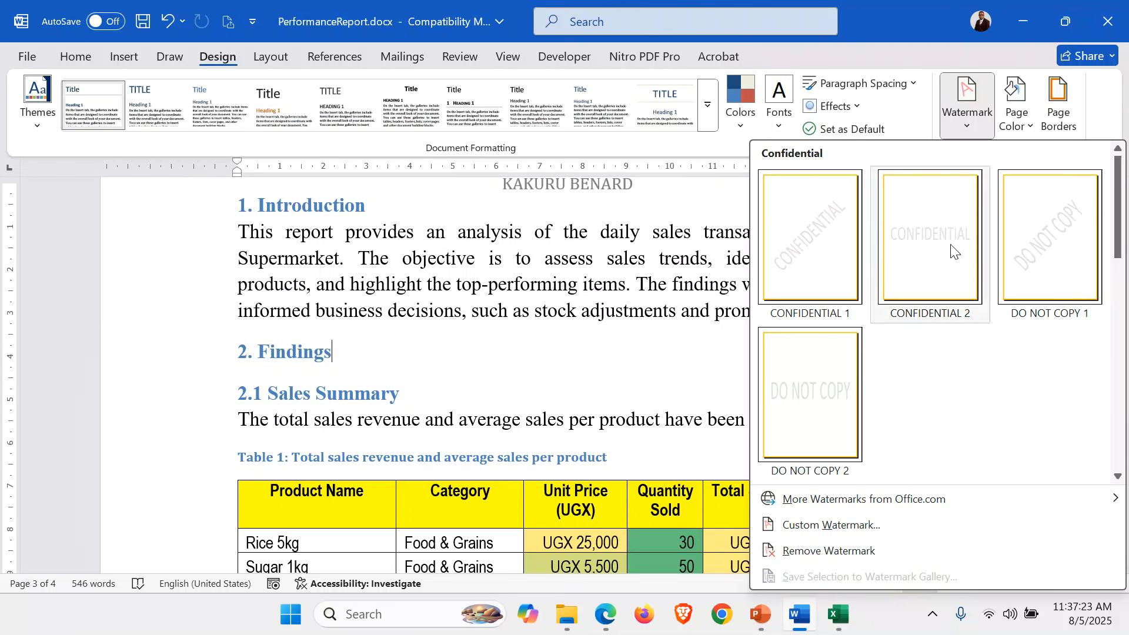
right_click(1040, 270)
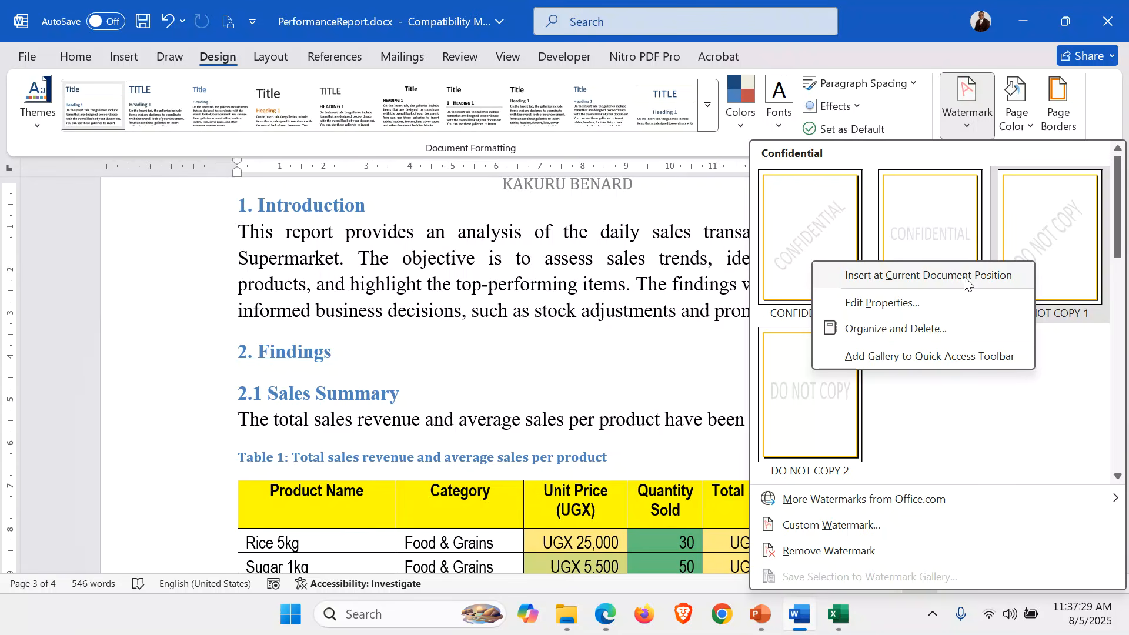
click(968, 277)
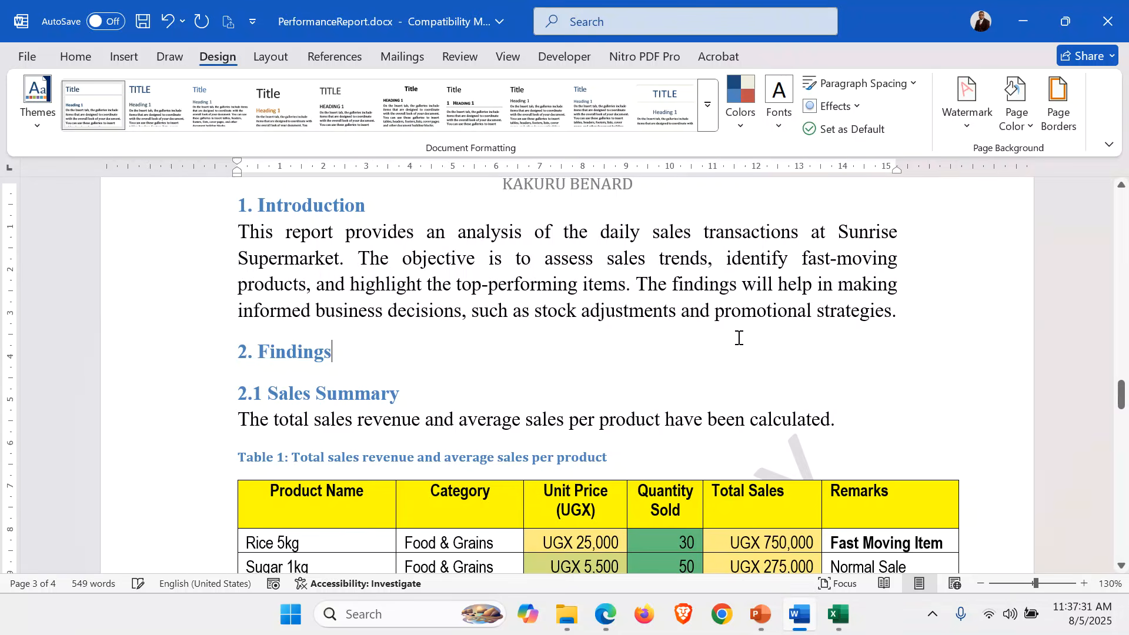
Select the DO NOT COPY watermark shape and try deleting its text.
scroll(739, 338, down, 10)
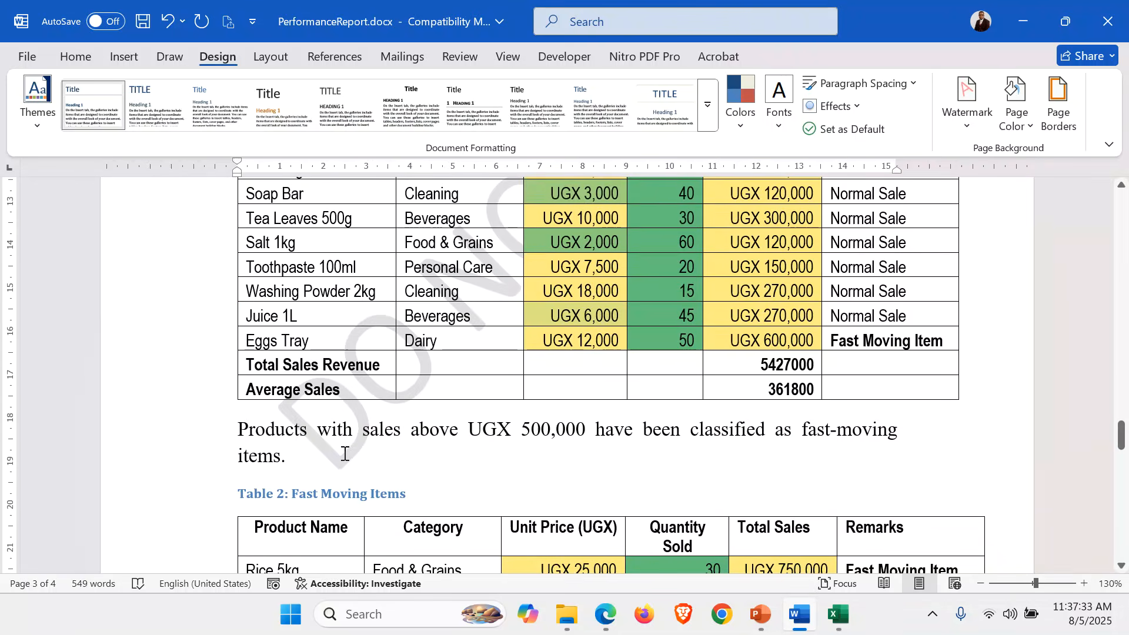
click(345, 454)
scroll(553, 350, up, 3)
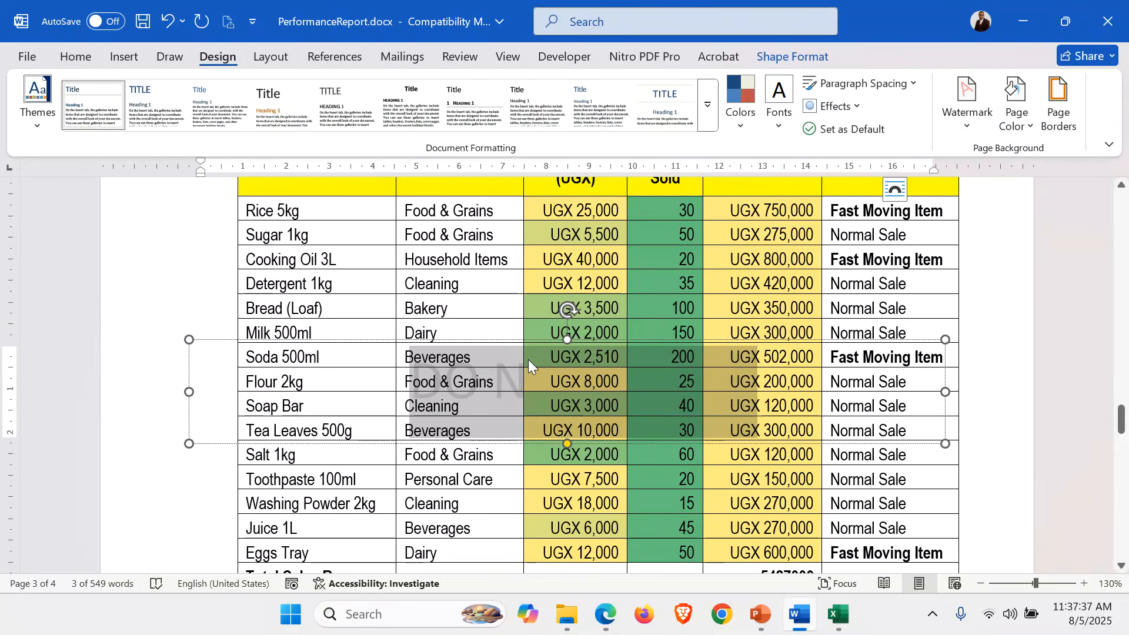
key(Delete)
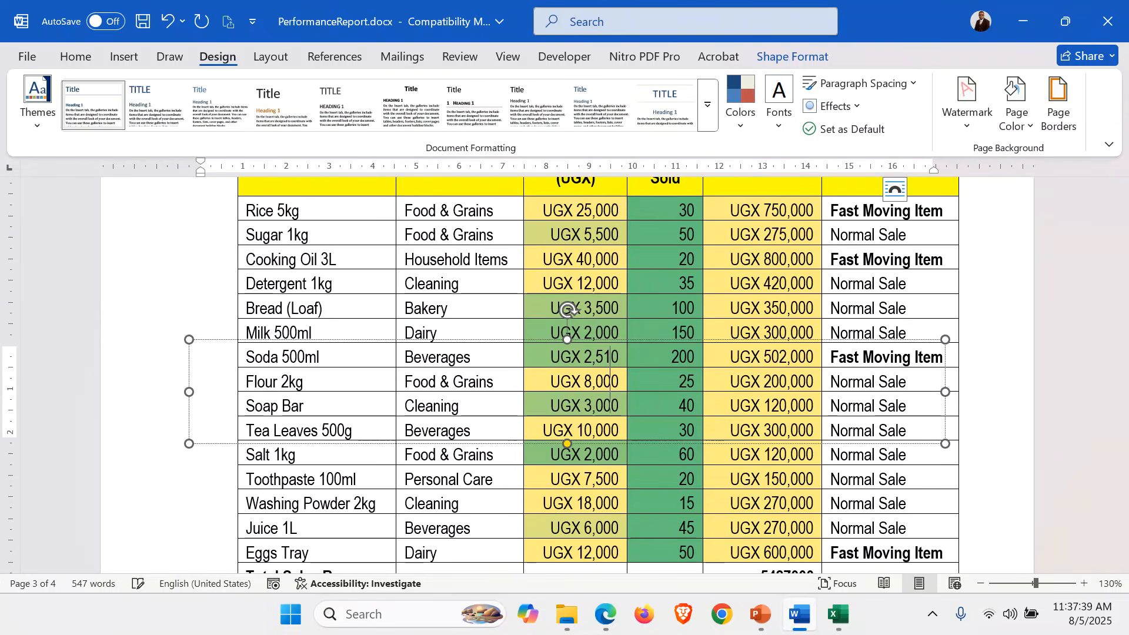
key(ctrl)
click(1009, 564)
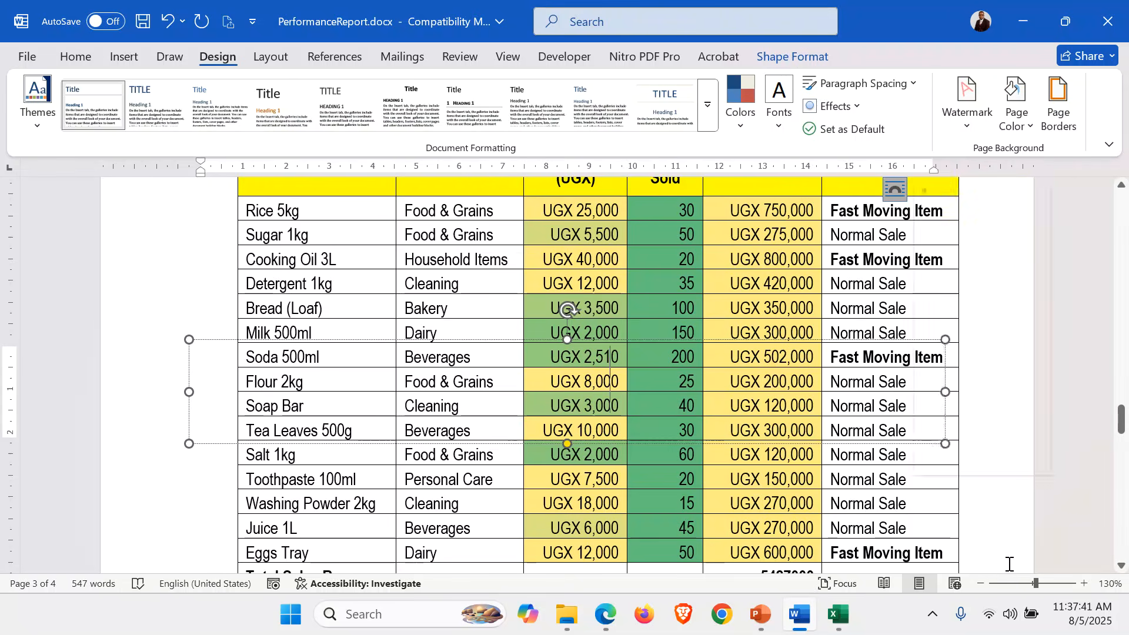
scroll(553, 430, up, 5)
scroll(553, 430, down, 1)
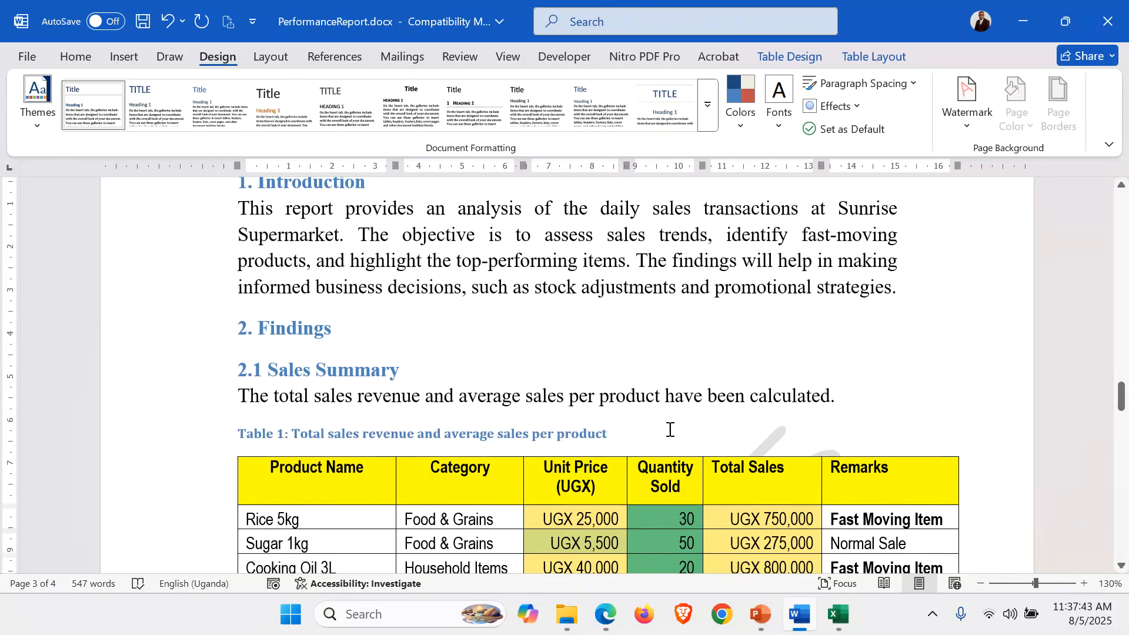
Select all of the watermark's text and colour it red.
click(792, 424)
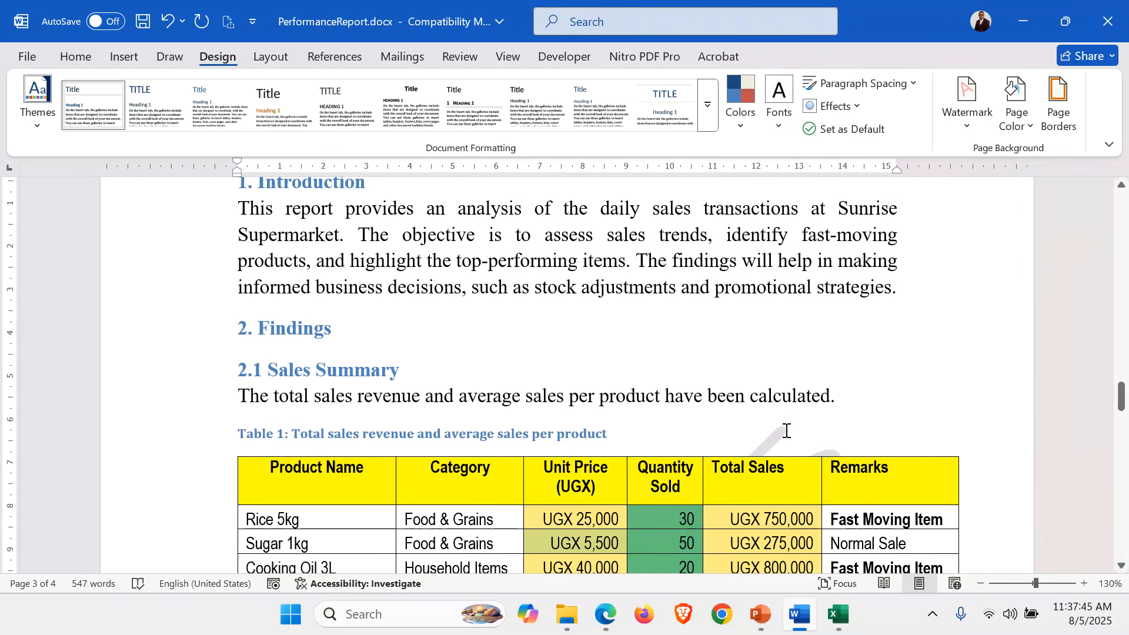
click(787, 431)
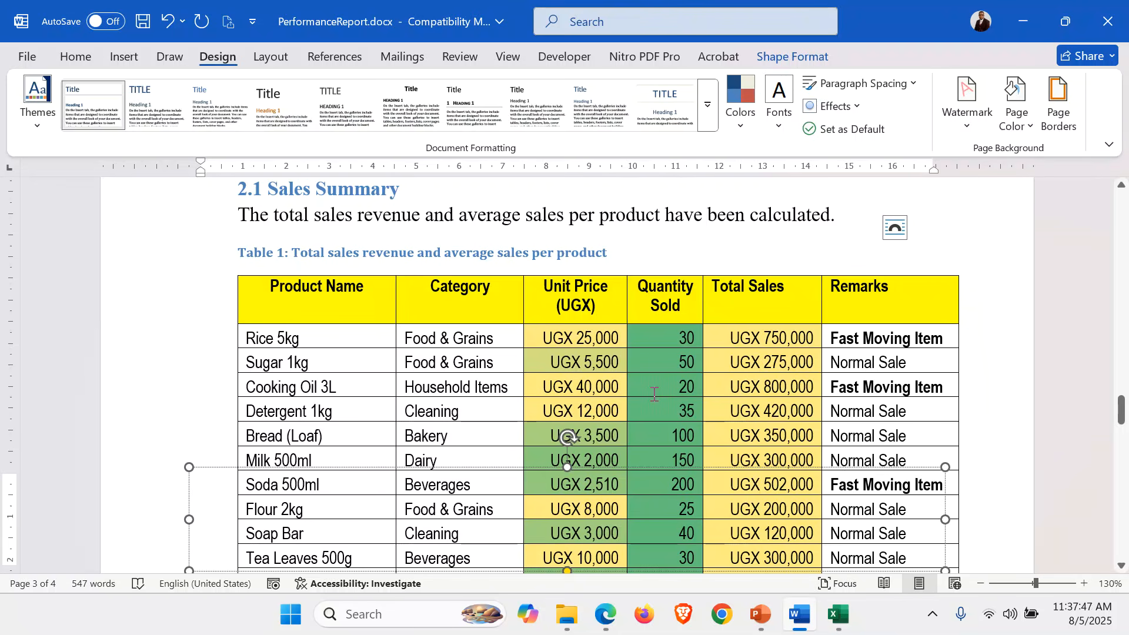
key(ctrl+a)
click(75, 57)
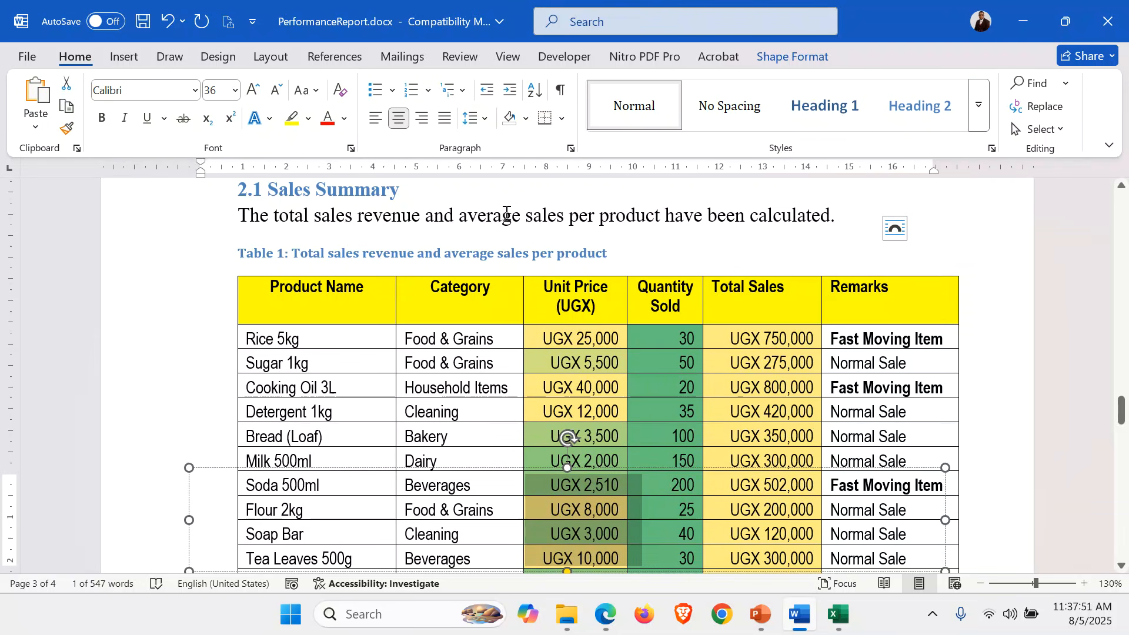
click(530, 220)
scroll(530, 220, down, 4)
scroll(530, 220, up, 5)
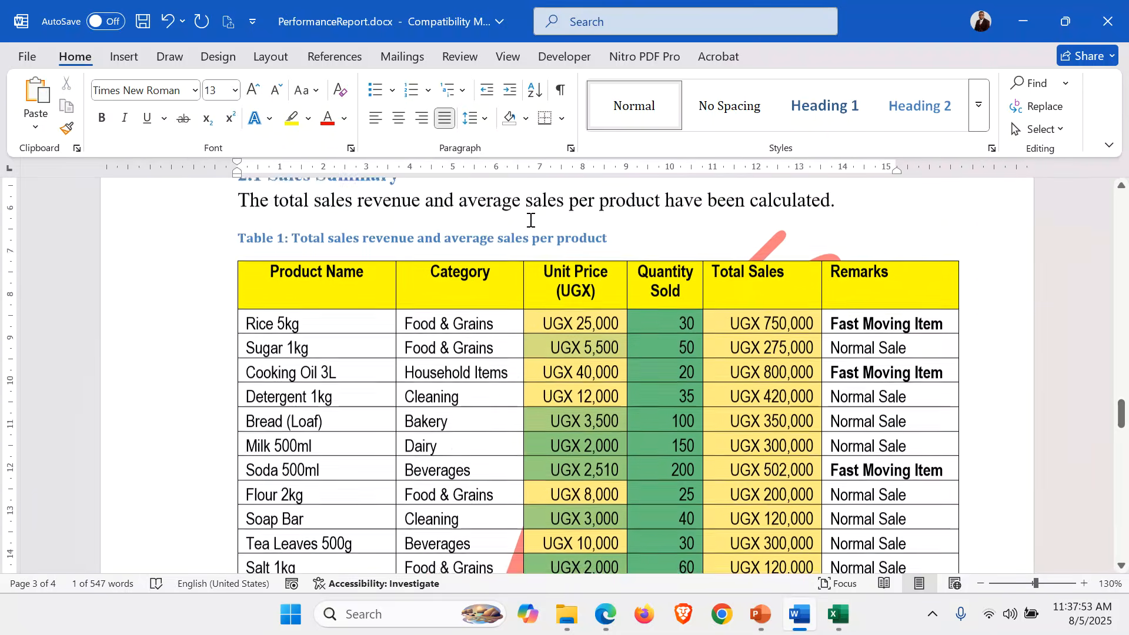
scroll(530, 220, down, 6)
scroll(530, 220, up, 10)
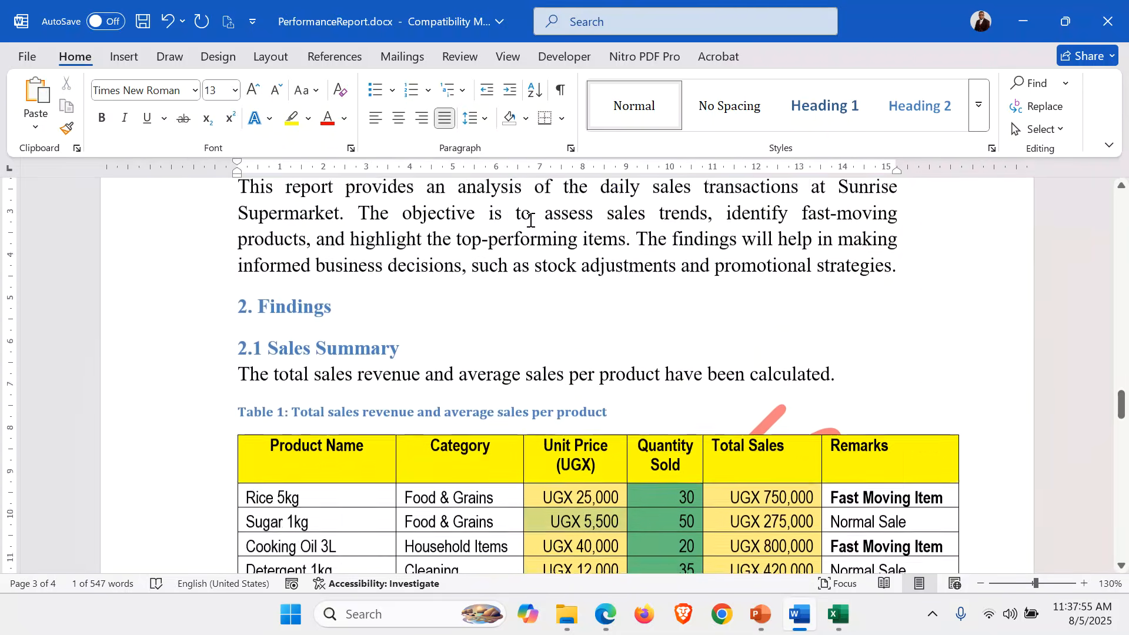
scroll(530, 220, up, 2)
scroll(530, 220, down, 10)
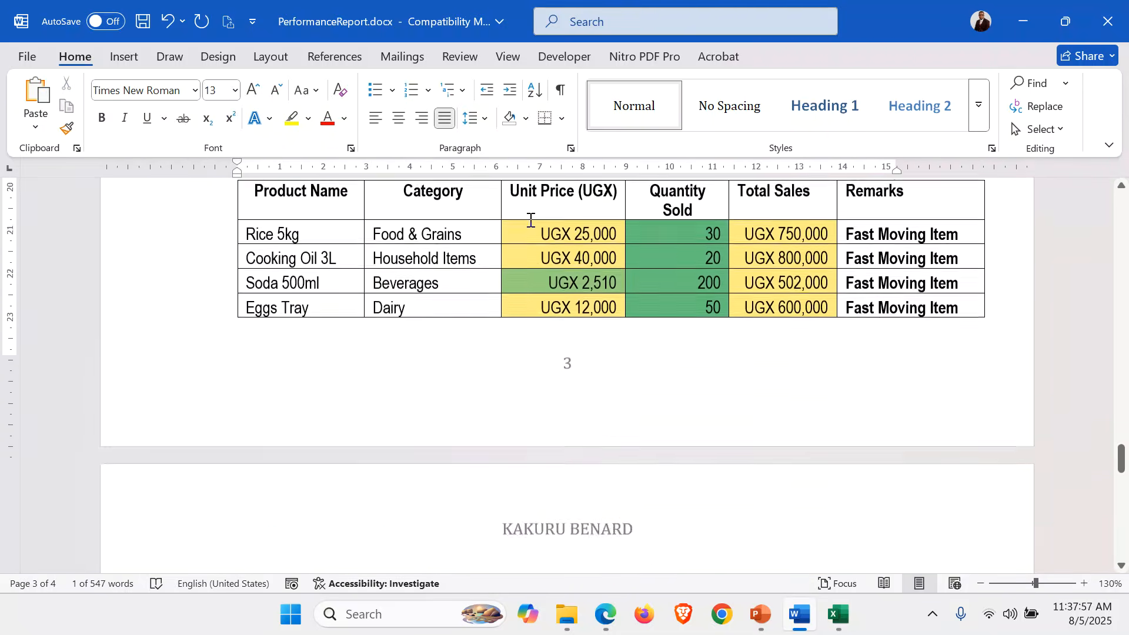
scroll(530, 220, down, 5)
scroll(530, 220, up, 3)
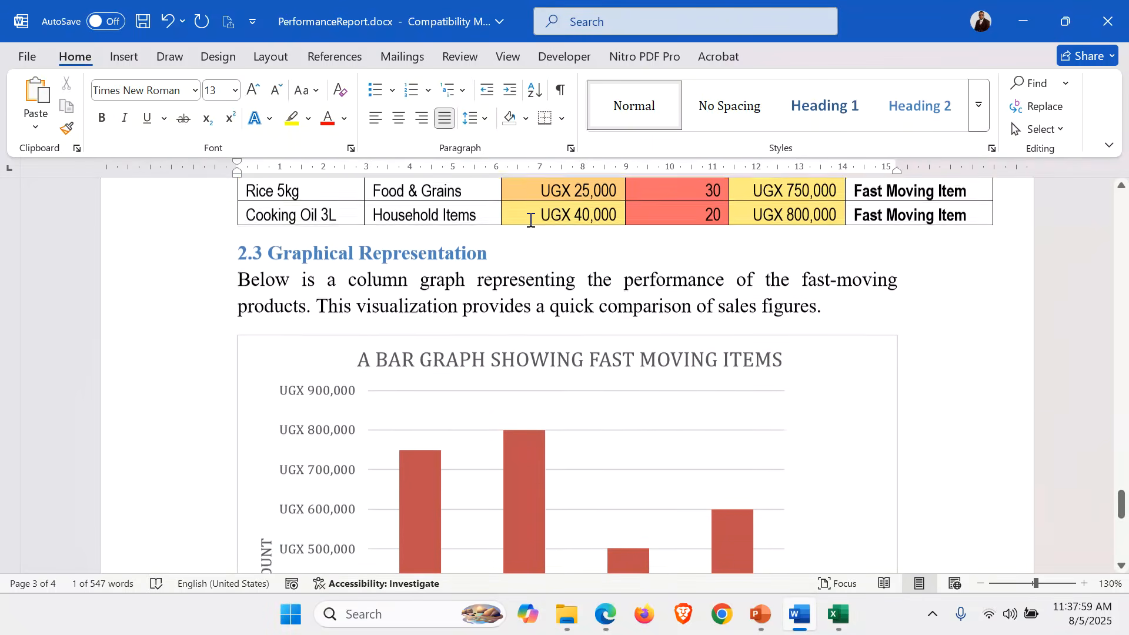
click(524, 350)
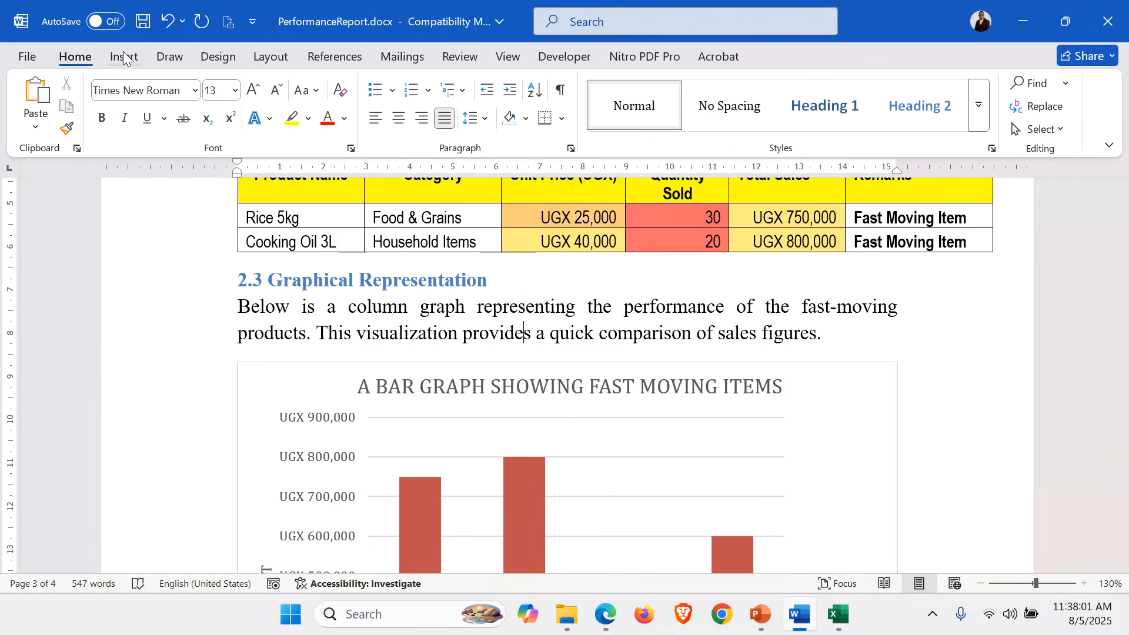
Apply a light blue page colour to every page, then go to the File screen.
click(224, 57)
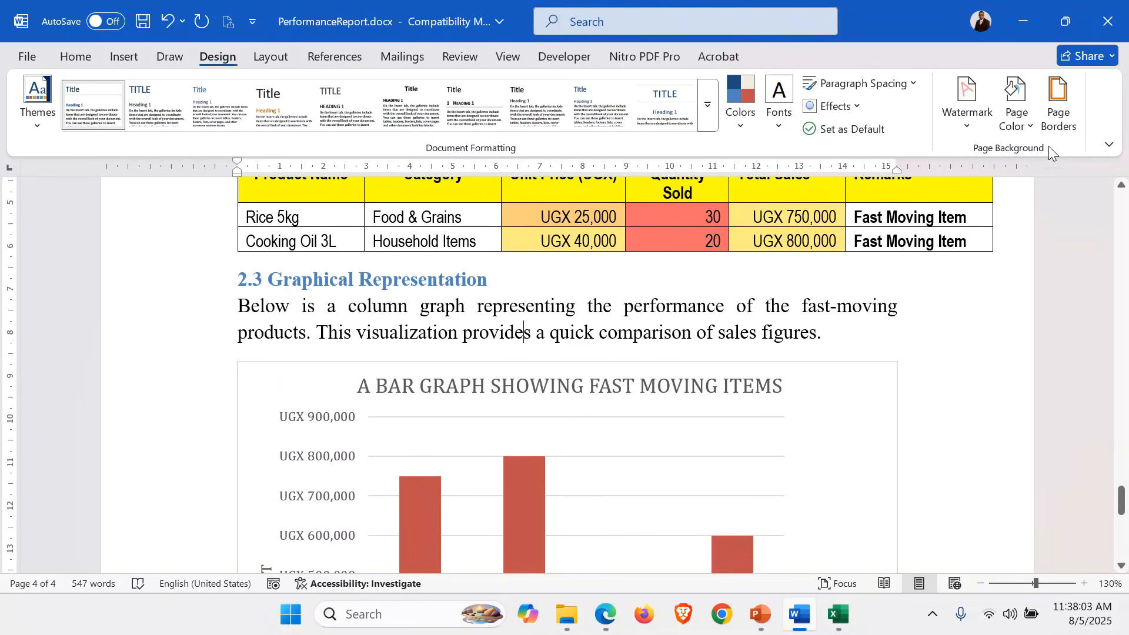
click(1018, 128)
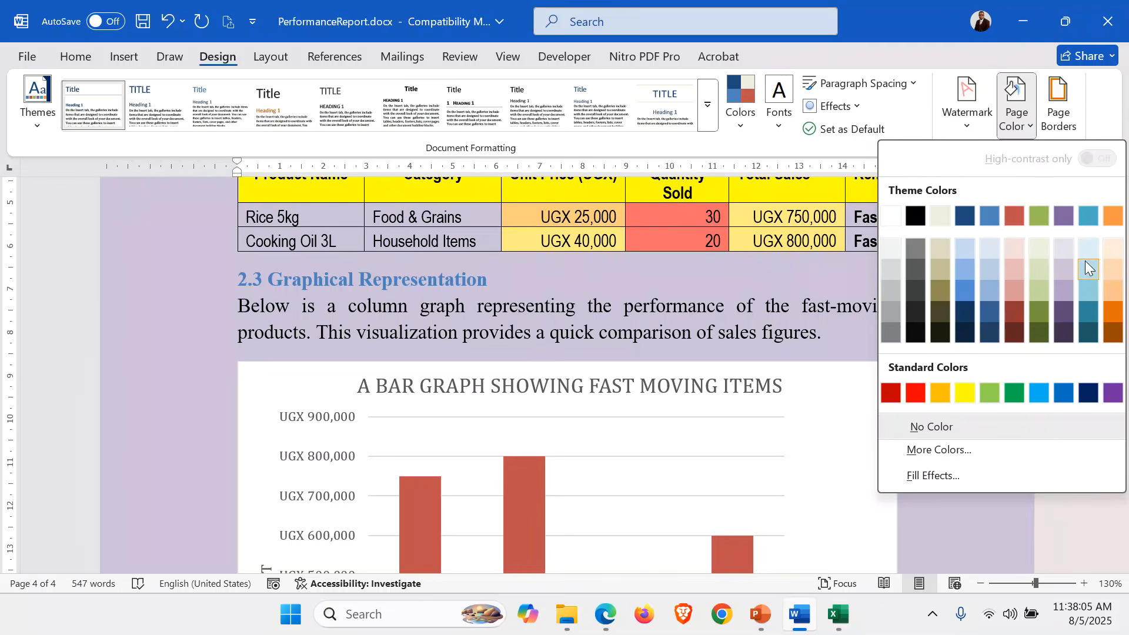
click(1091, 249)
scroll(887, 304, up, 20)
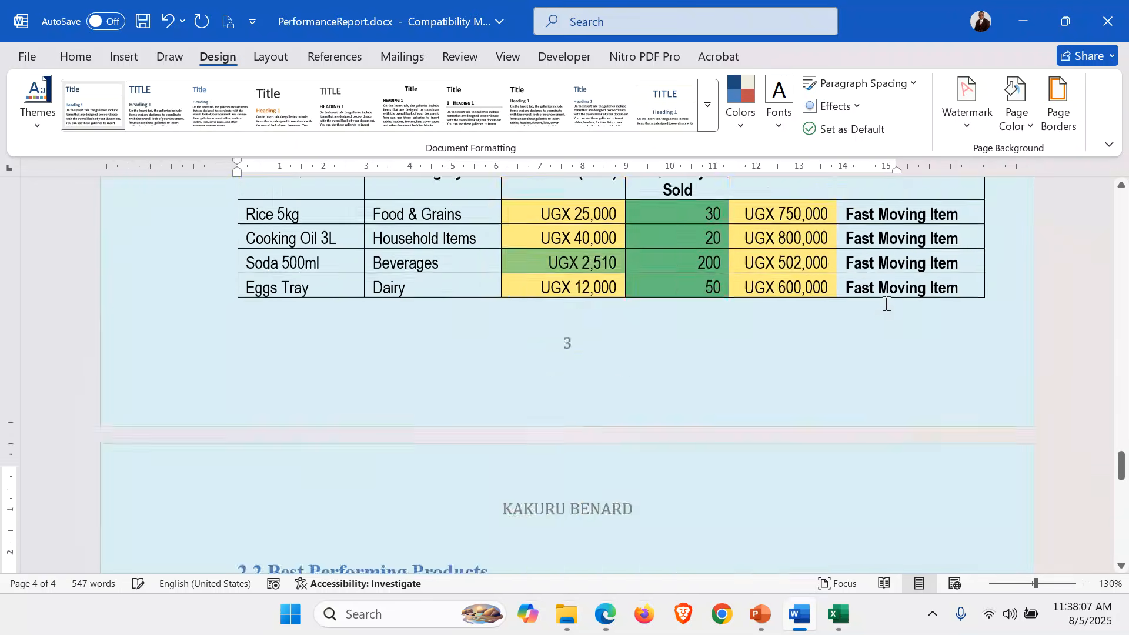
scroll(886, 303, up, 15)
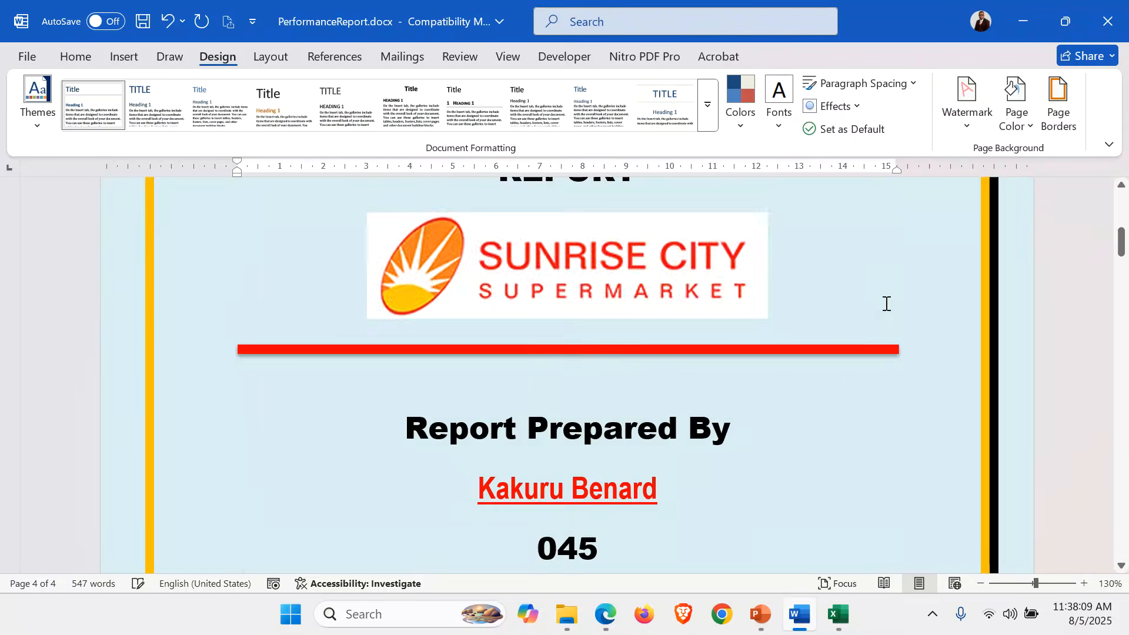
scroll(769, 432, down, 3)
scroll(769, 432, down, 1)
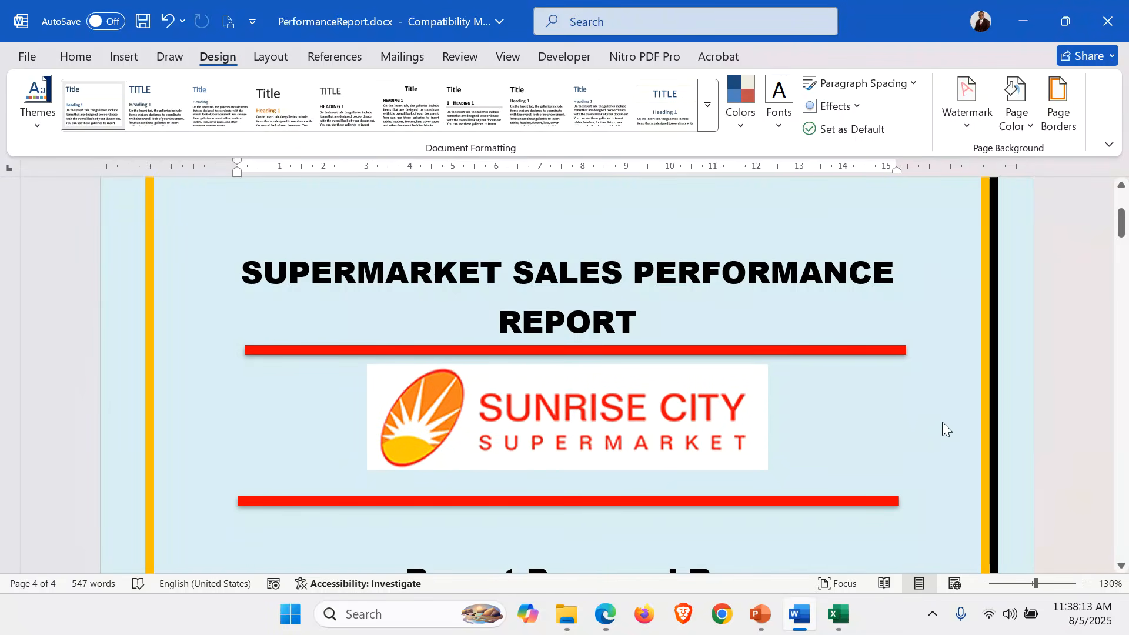
click(1033, 406)
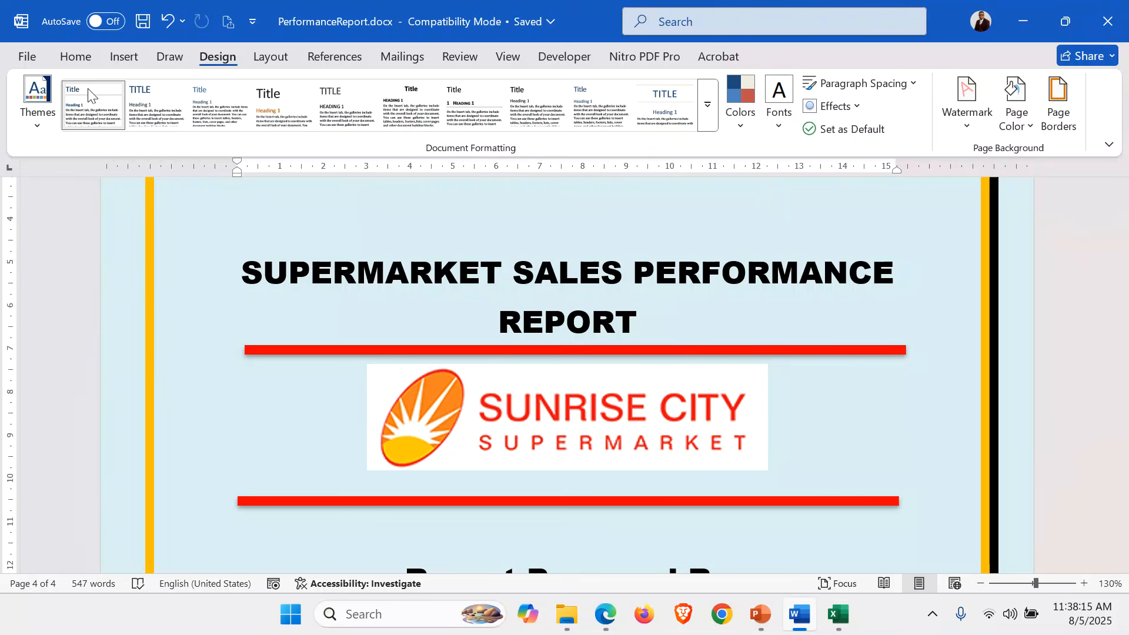
click(27, 57)
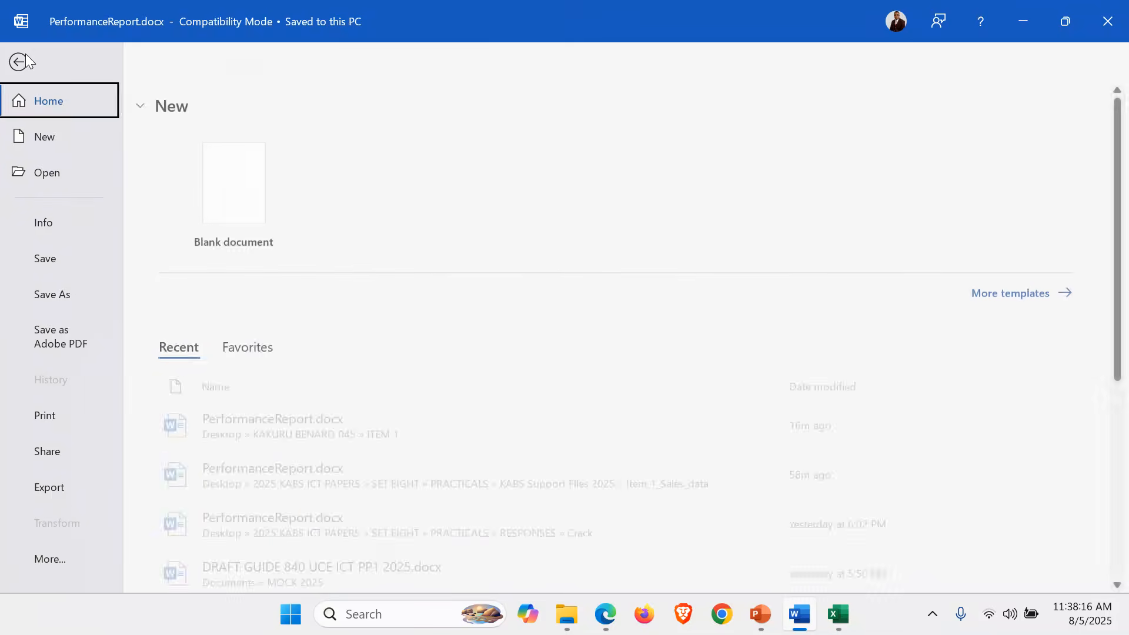
Preview pages 1 through 4 of the report in Print view, then return to the document.
click(72, 419)
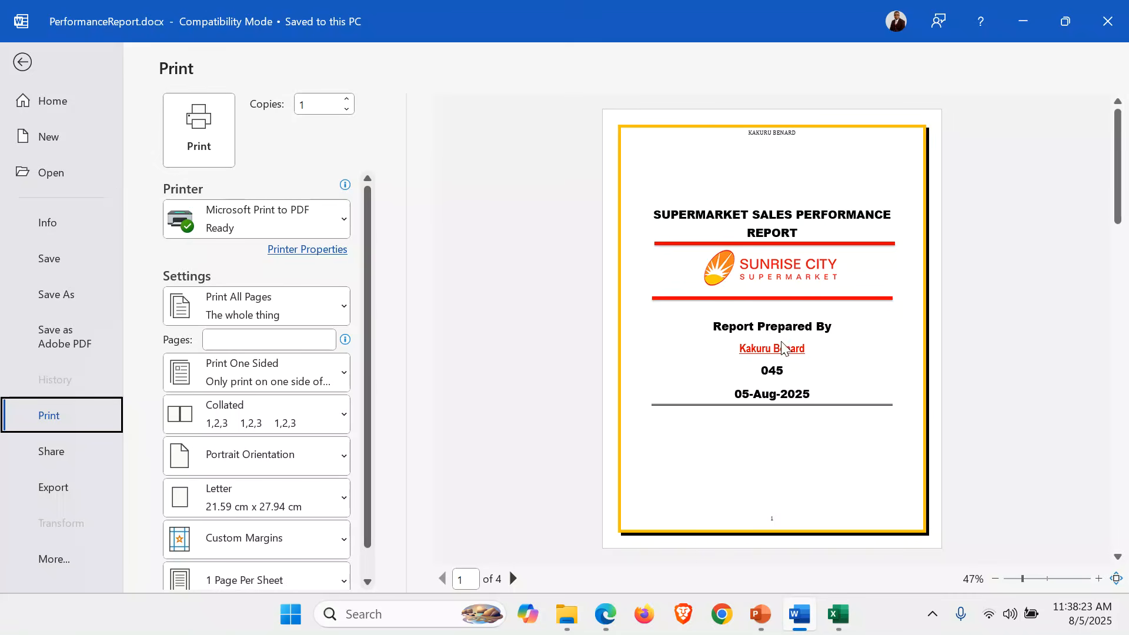
click(512, 578)
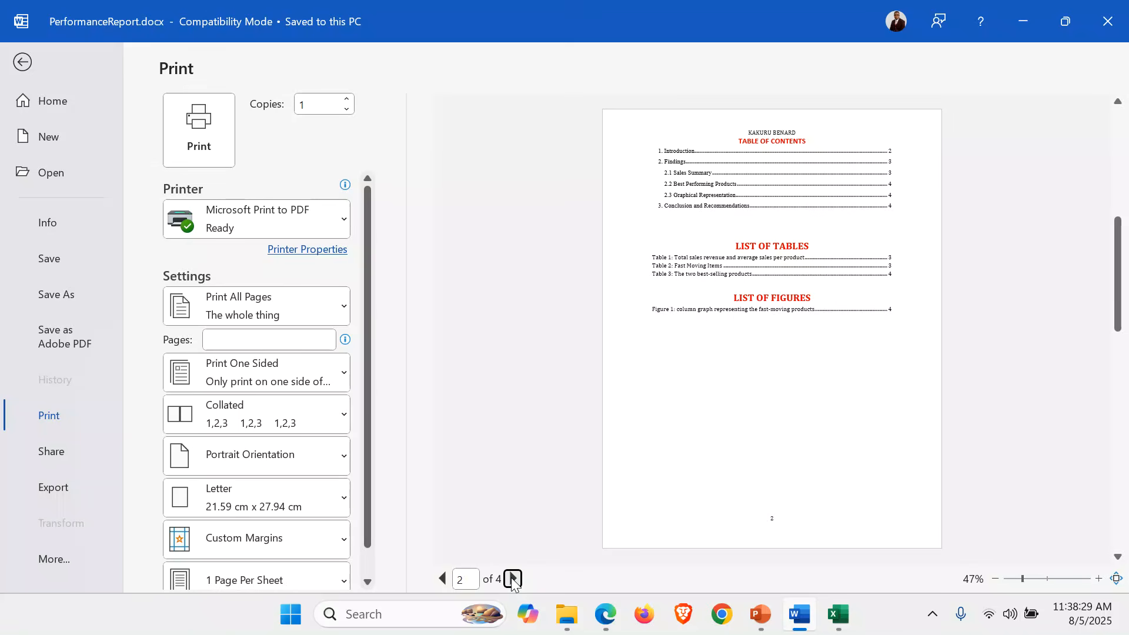
click(512, 579)
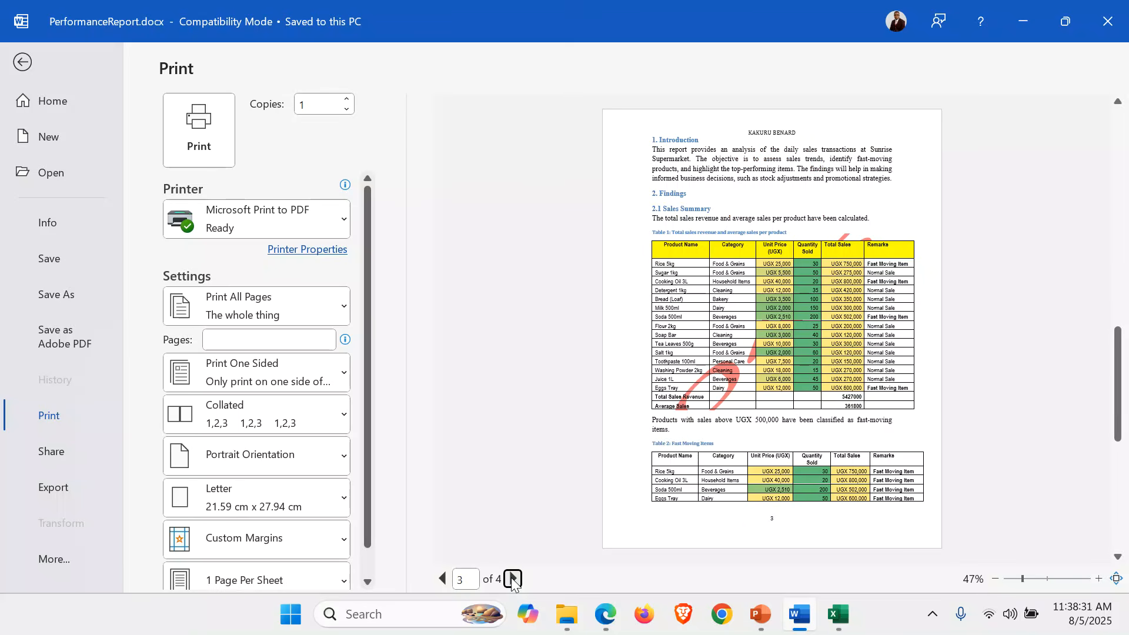
click(513, 579)
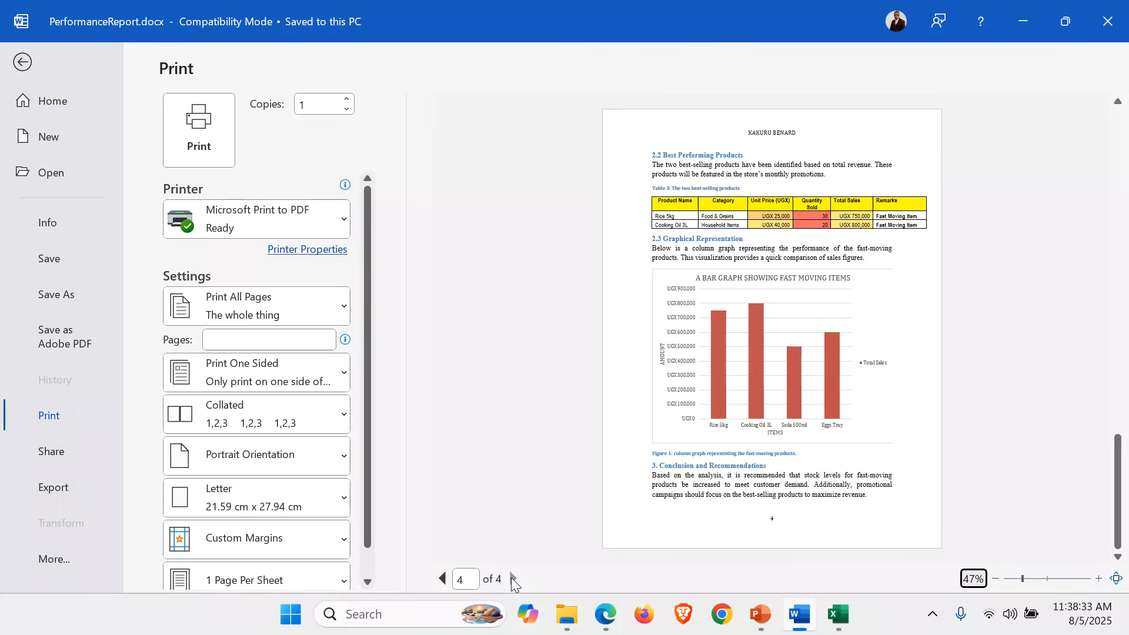
key(Tab)
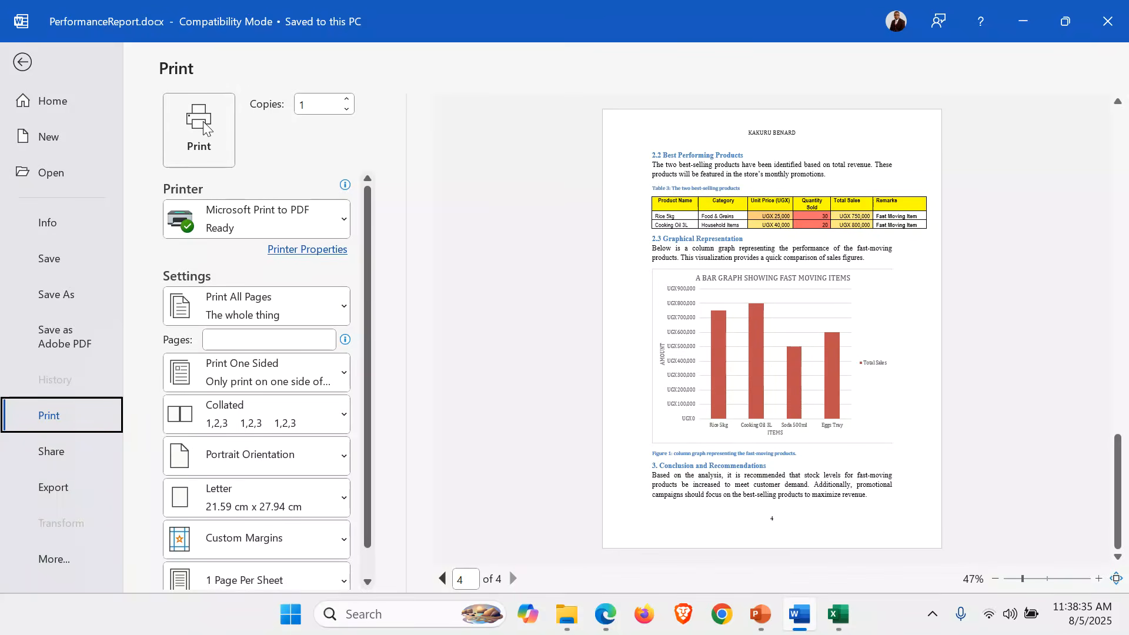
click(24, 63)
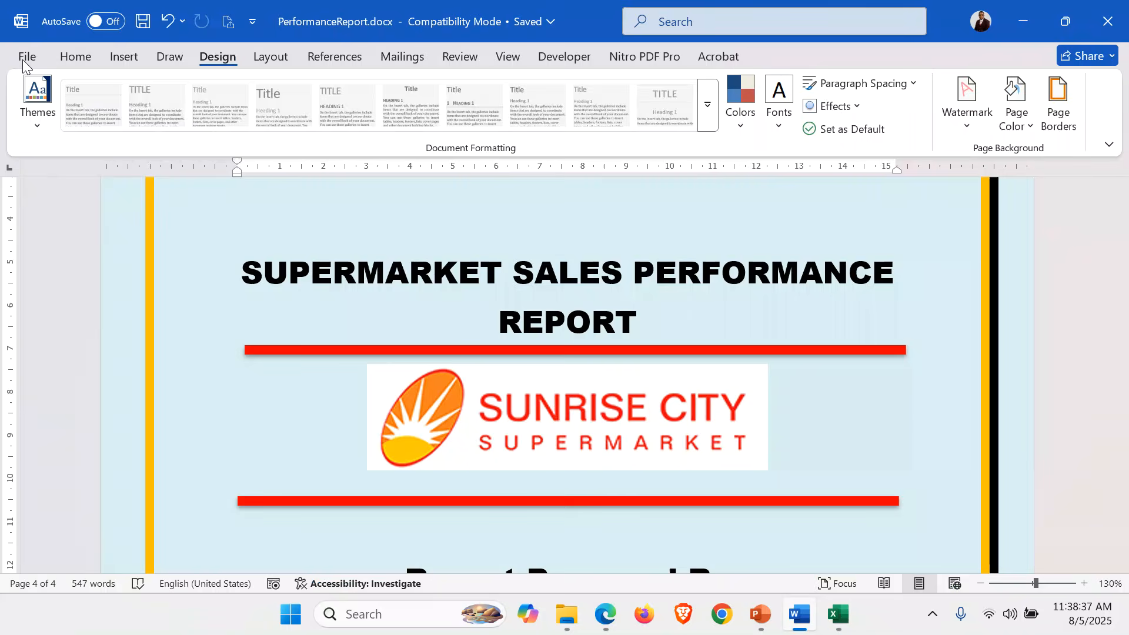
Close Word, then close the Excel sales data workbook, saving its changes.
click(1125, 24)
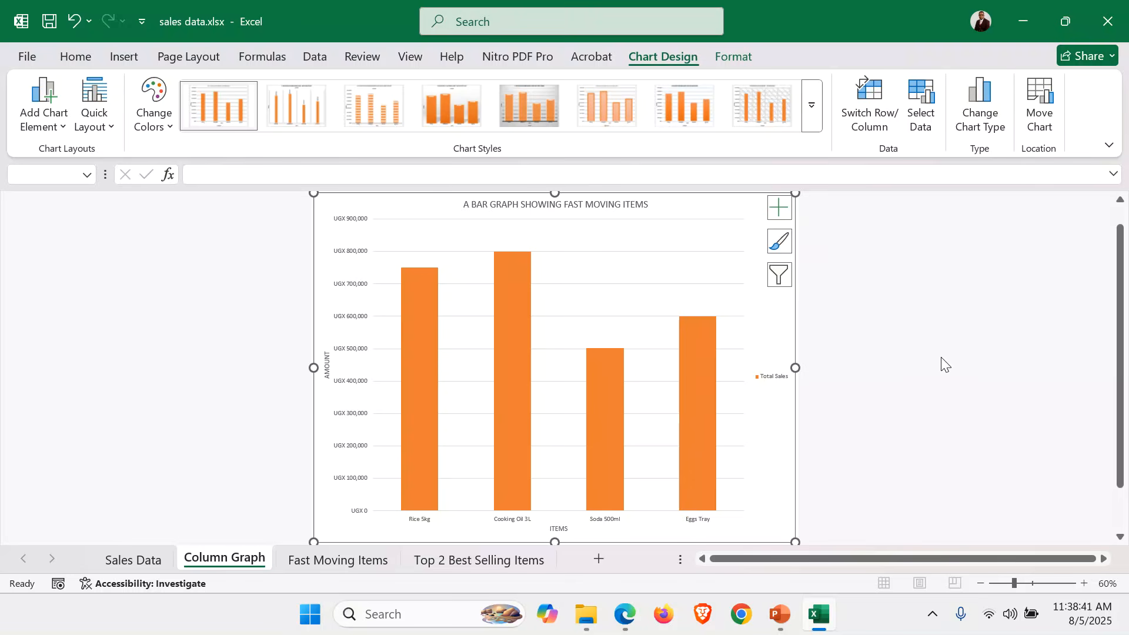
click(1109, 22)
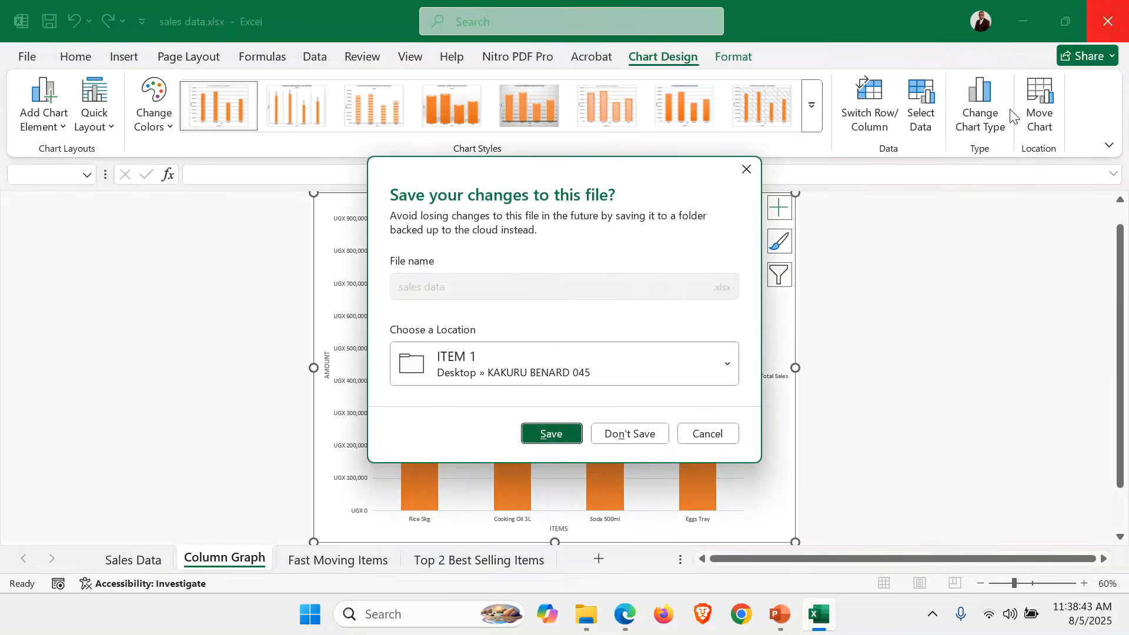
click(559, 435)
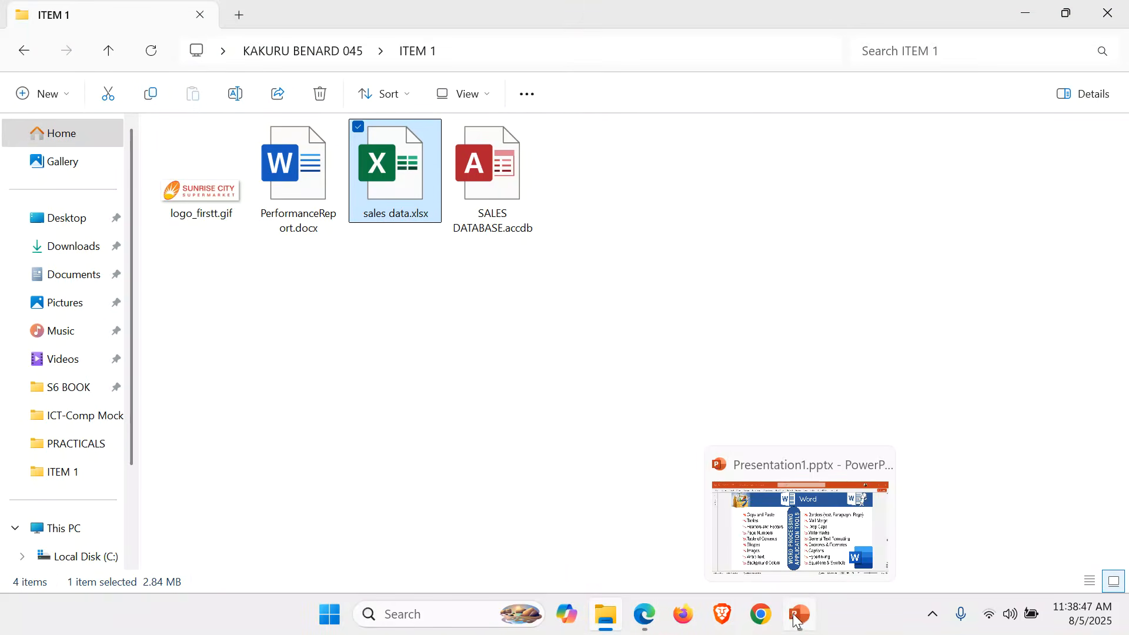
Run the PowerPoint slide show from the Word tools slide, past Excel tools, to PowerPoint tools.
click(797, 618)
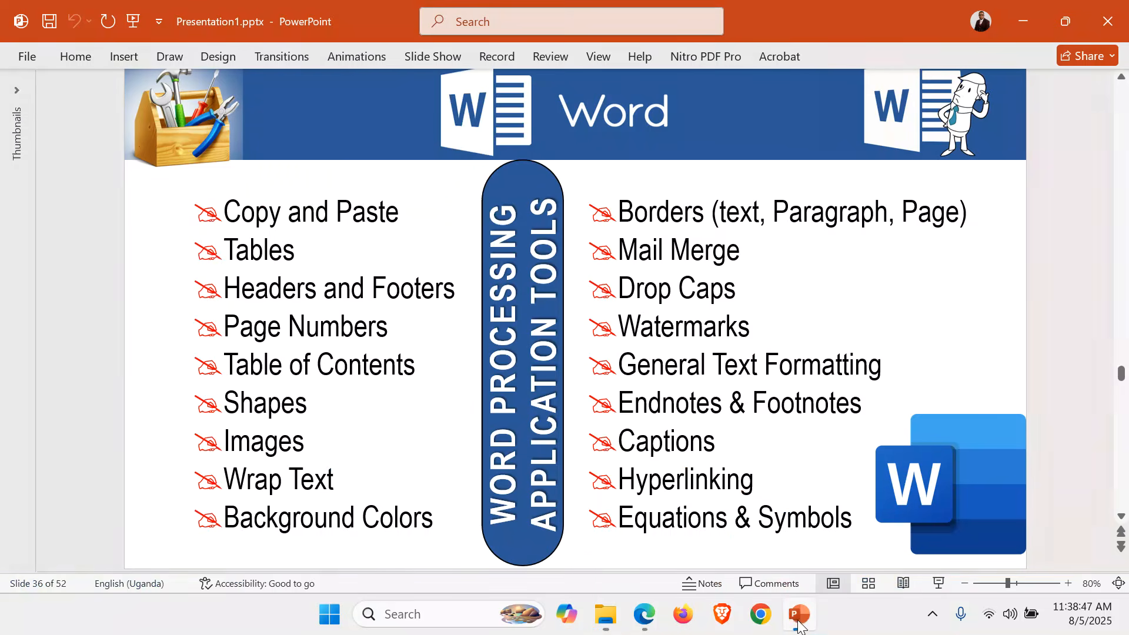
click(940, 584)
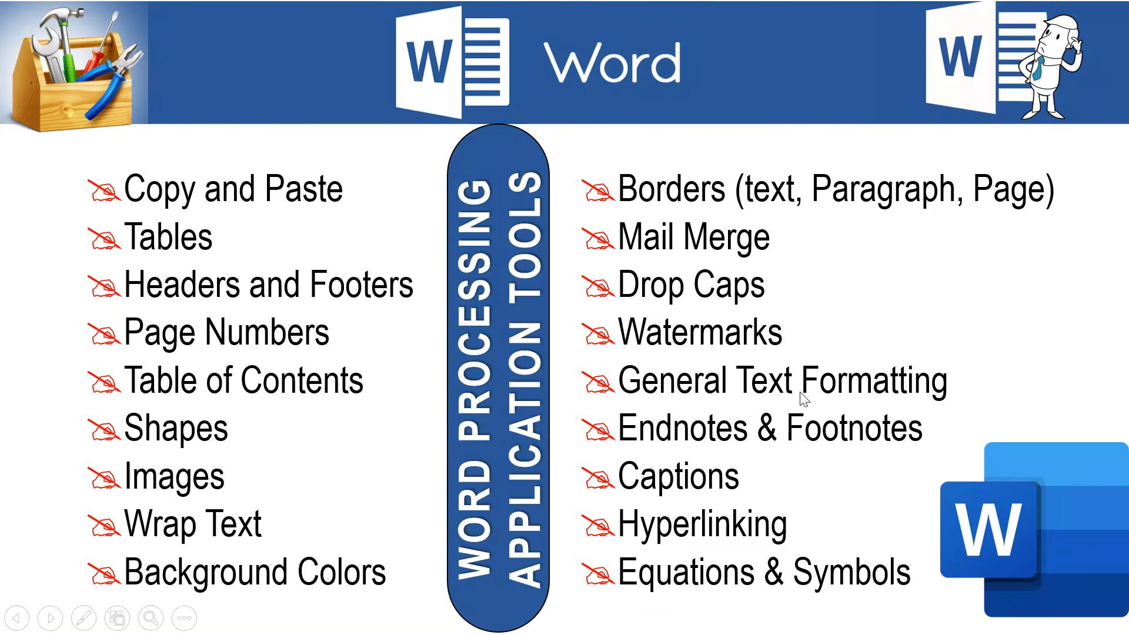
key(Right)
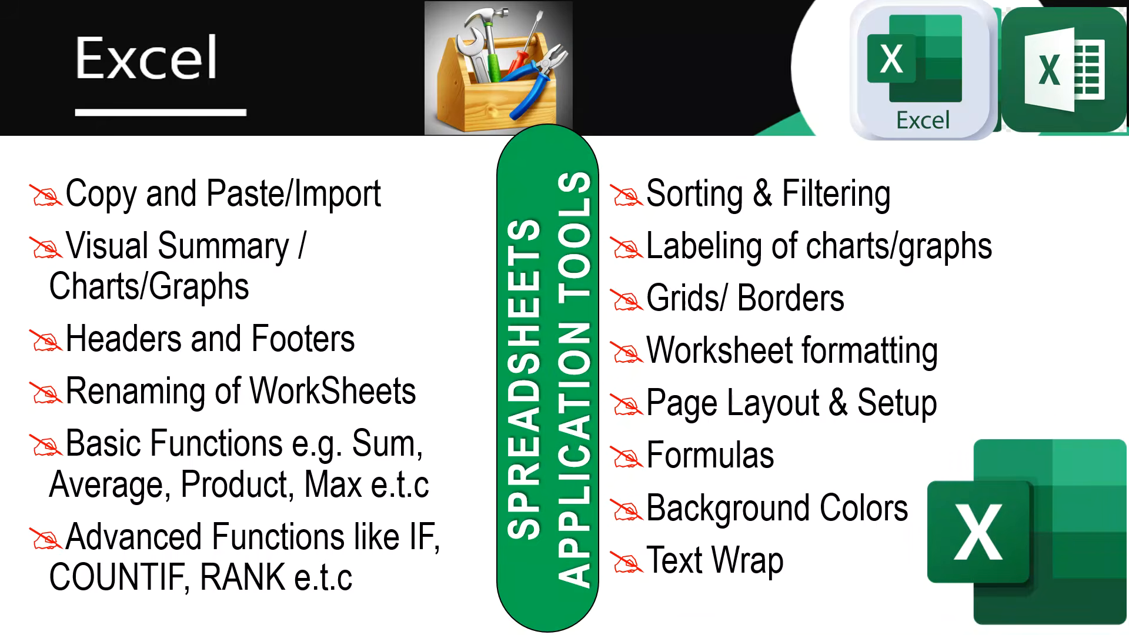
key(Right)
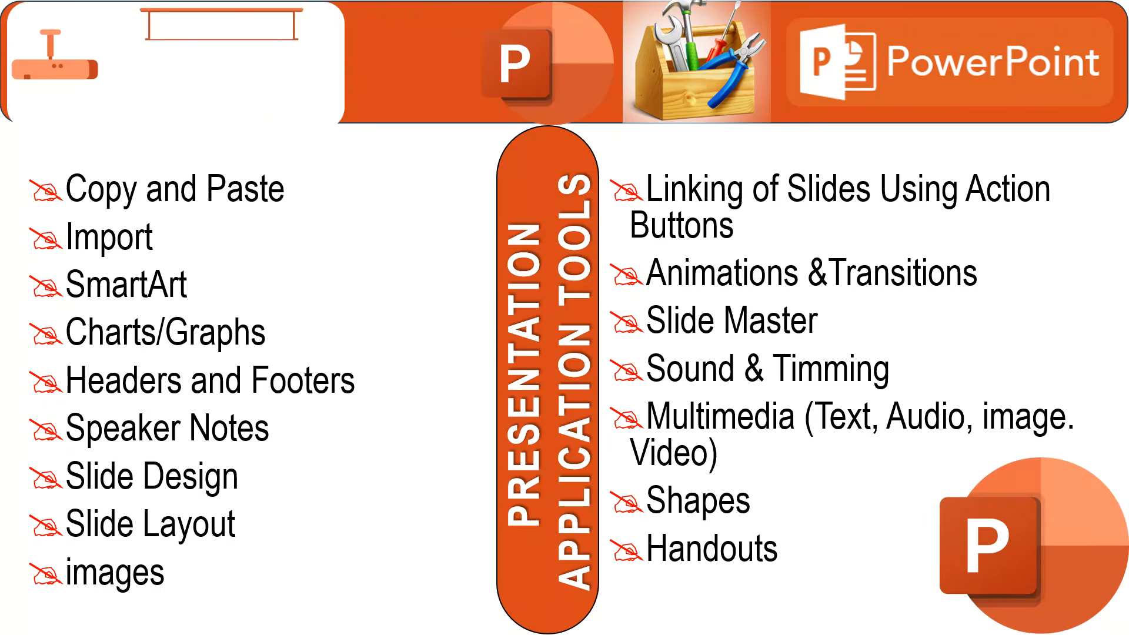